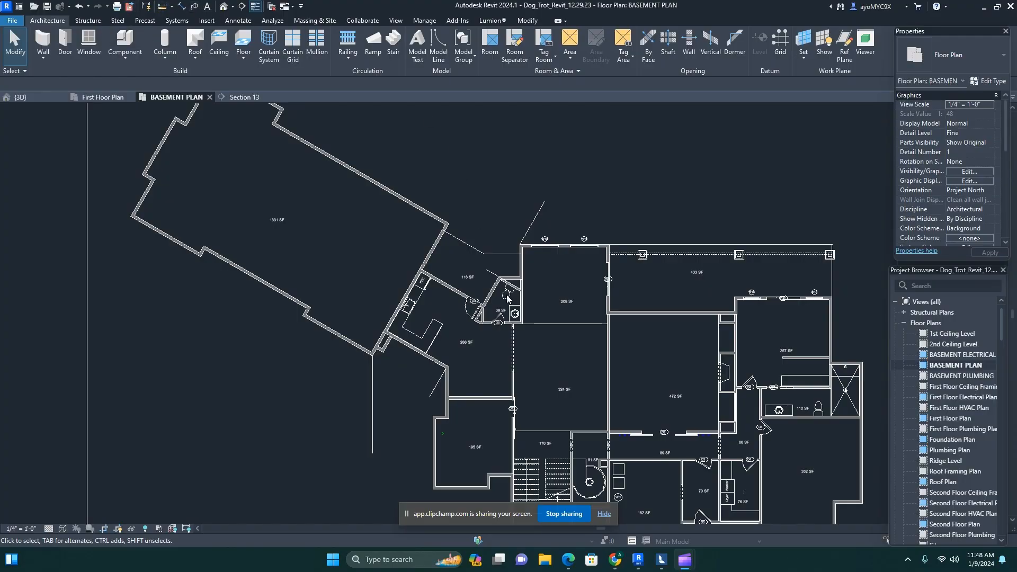
# - Hide the room tag category in the basement plan using the 288 SF room's tag
pyautogui.scroll(3, 502, 359)
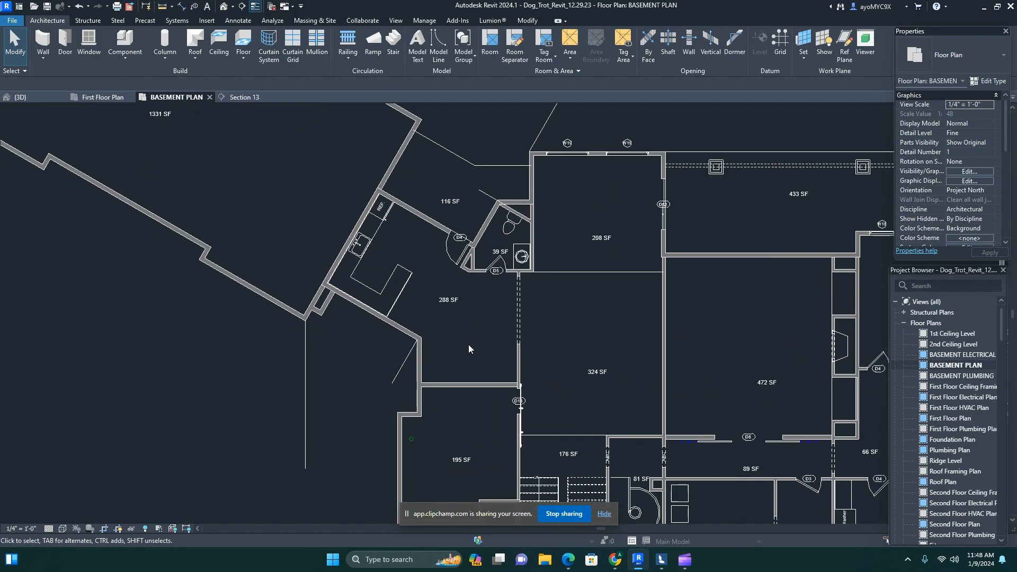
pyautogui.scroll(5, 468, 347)
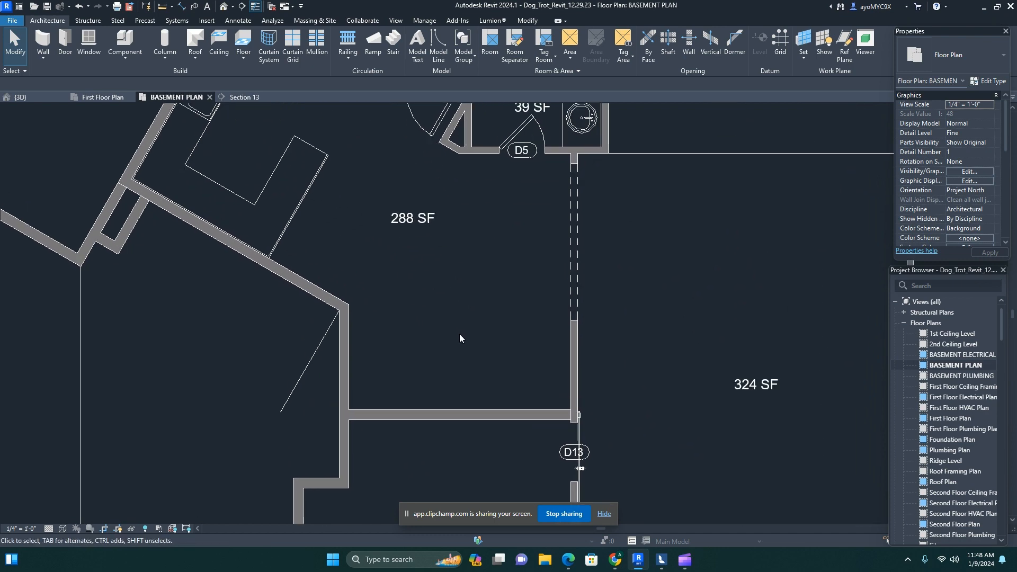
pyautogui.rightClick(414, 220)
pyautogui.moveTo(453, 291)
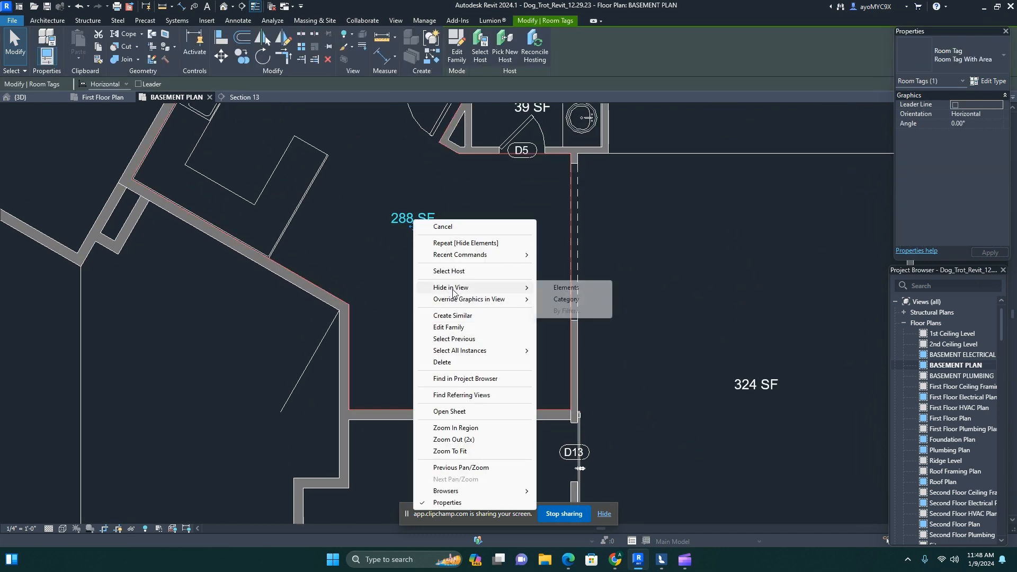
pyautogui.click(561, 299)
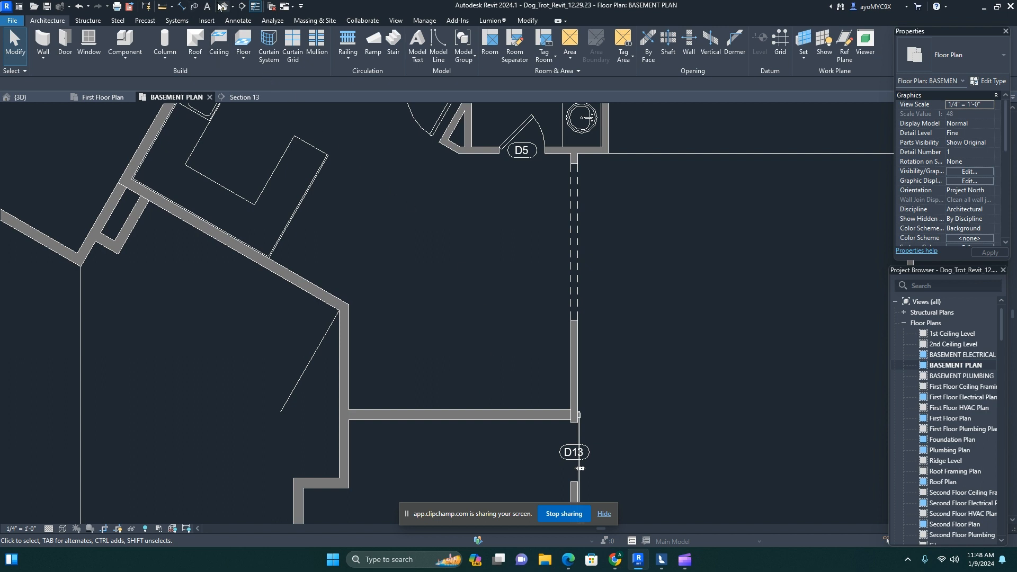
# - Draw a horizontal wall section across the room below the kitchen counter and flip it to look toward the lower wall
pyautogui.click(242, 7)
pyautogui.click(268, 346)
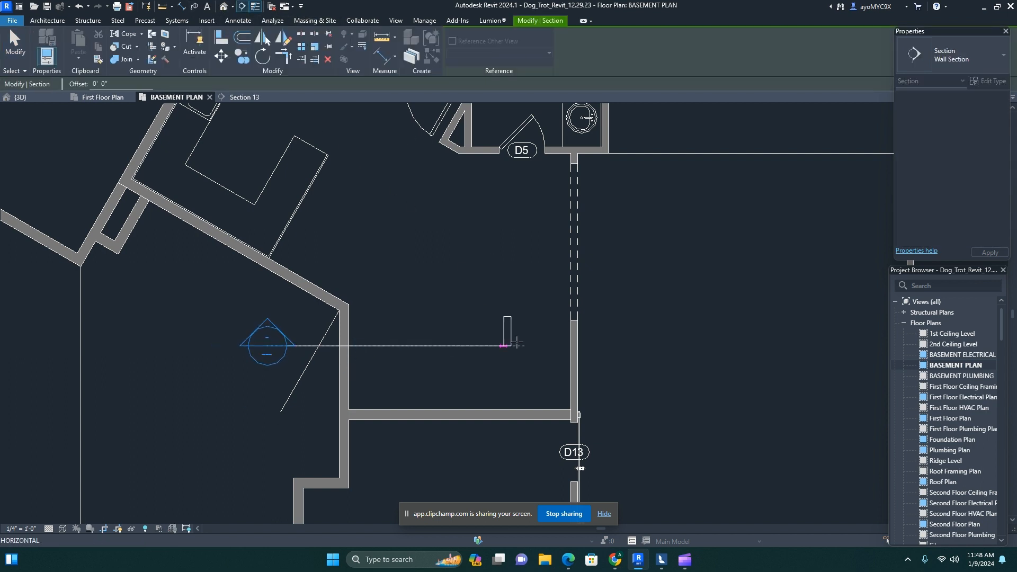
pyautogui.click(626, 347)
pyautogui.press('Escape')
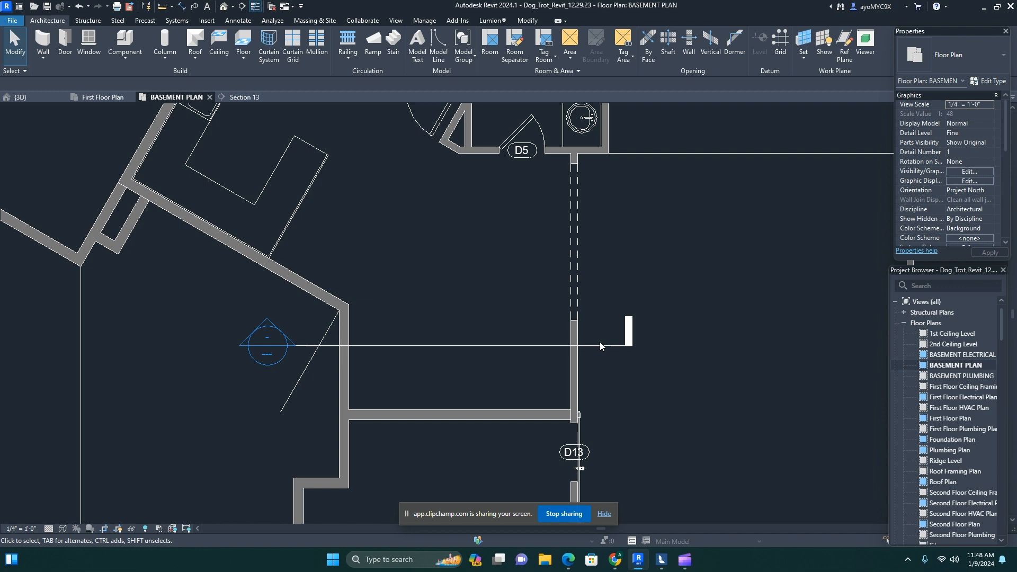
pyautogui.click(510, 347)
pyautogui.scroll(-2, 469, 326)
pyautogui.click(377, 357)
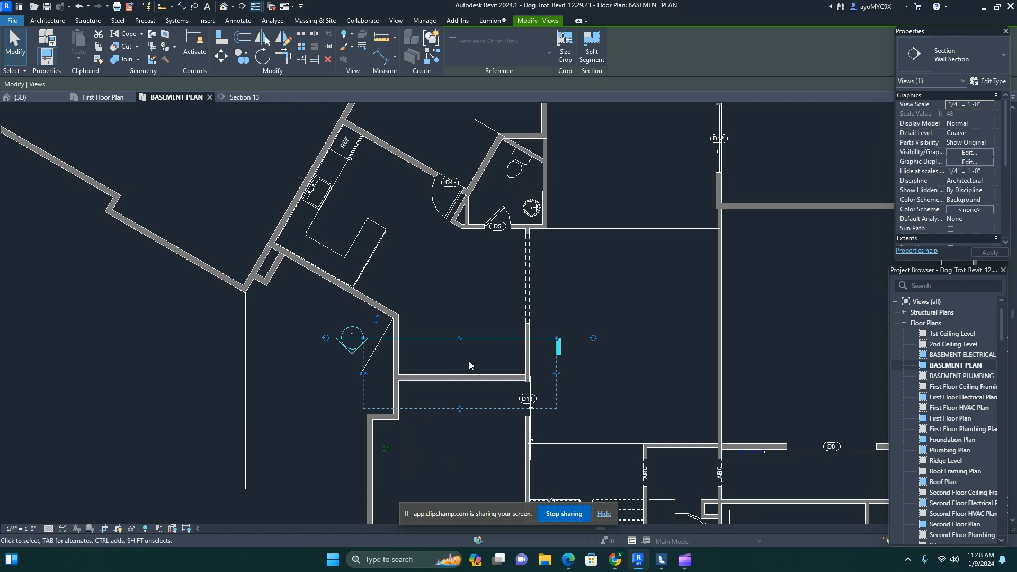
pyautogui.click(579, 373)
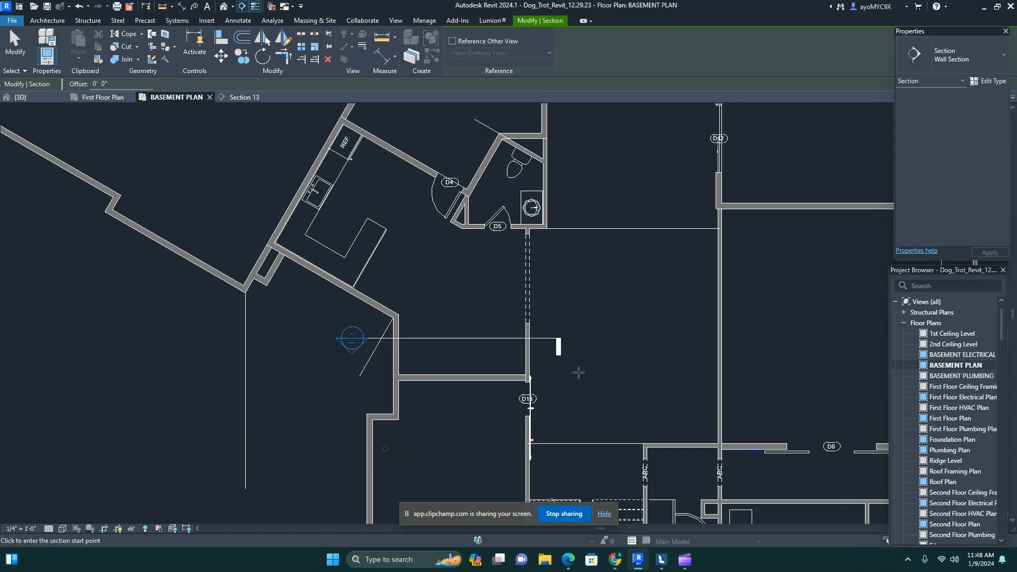
# - Create a similar vertical section through the room beside its exterior wall, looking toward that wall
pyautogui.click(484, 341)
pyautogui.press('c')
pyautogui.press('s')
pyautogui.click(419, 286)
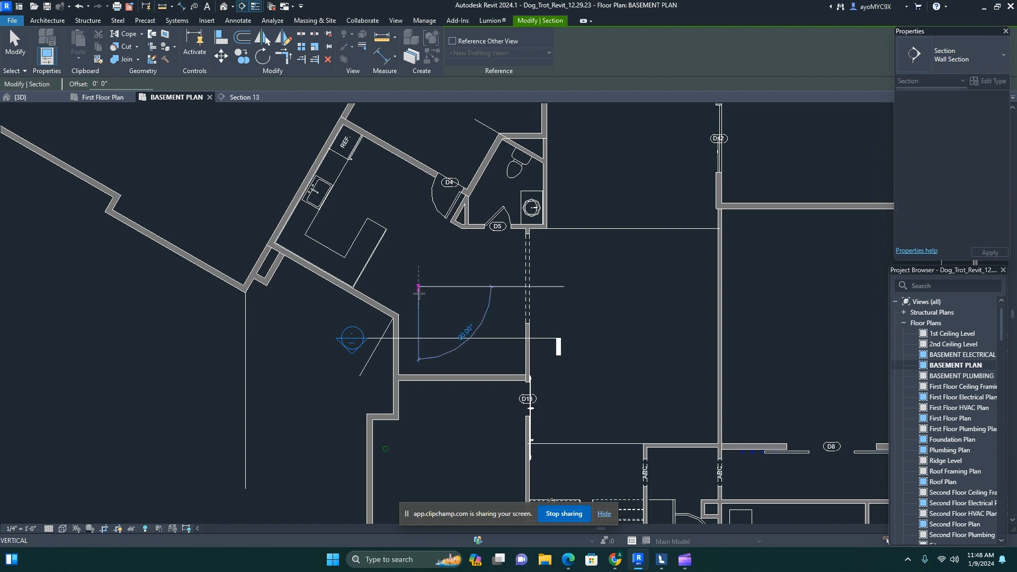
pyautogui.click(419, 431)
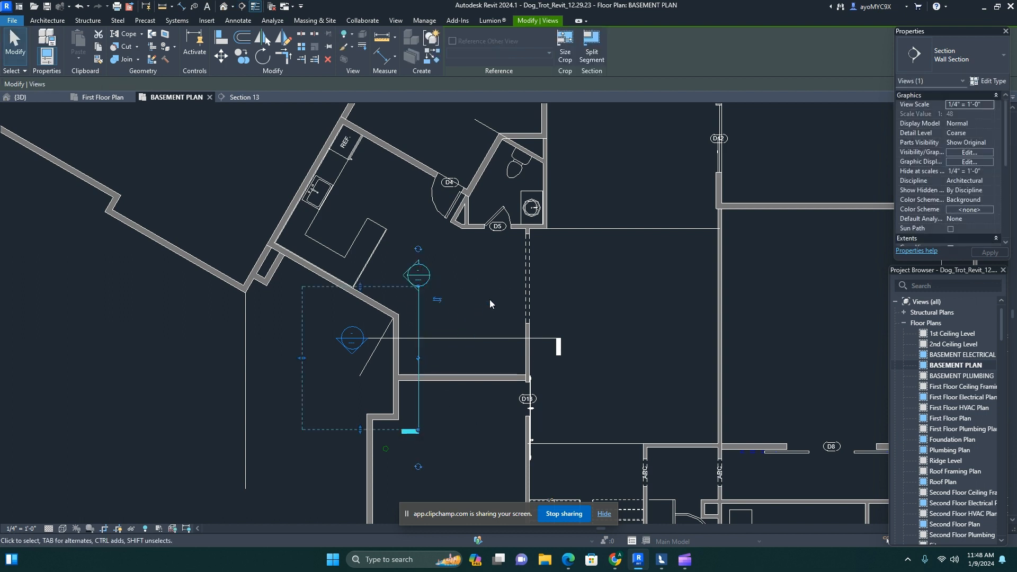
# - Reduce the new vertical section's view depth, shorten its line, and pull its upper and lower crop extents toward the room
pyautogui.moveTo(302, 359); pyautogui.dragTo(340, 358)
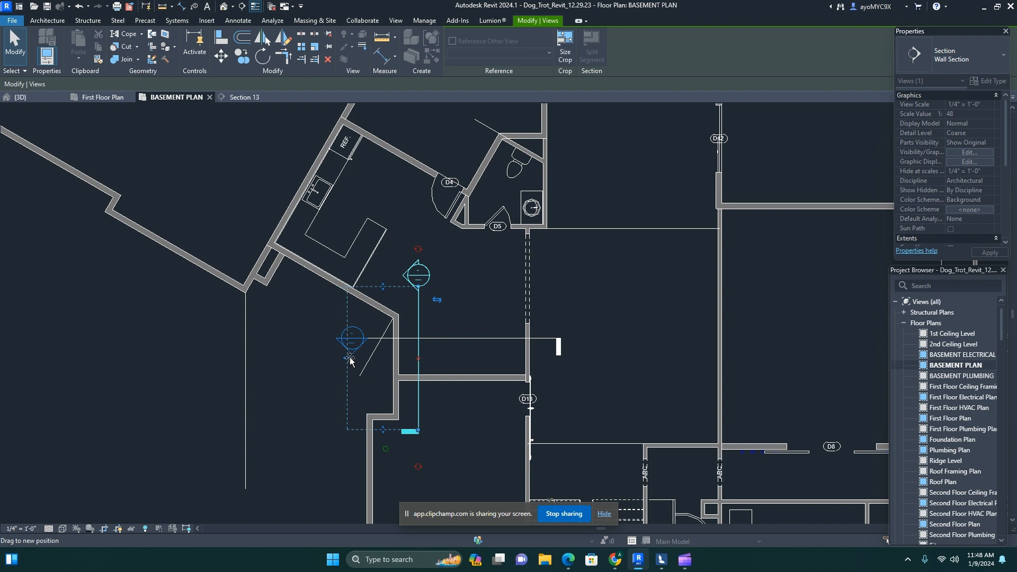
pyautogui.moveTo(418, 430); pyautogui.dragTo(419, 401)
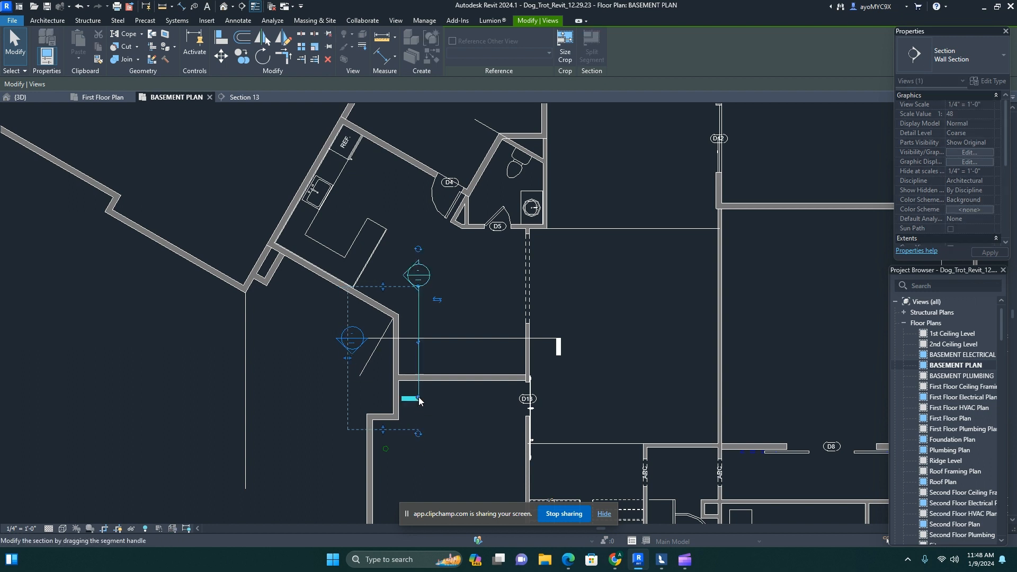
pyautogui.moveTo(383, 429); pyautogui.dragTo(385, 395)
pyautogui.moveTo(383, 287); pyautogui.dragTo(385, 306)
# - Draw a second vertical section near the room's interior opening, looking away from the exterior wall, and reduce its depth and lower extent
pyautogui.press('Return')
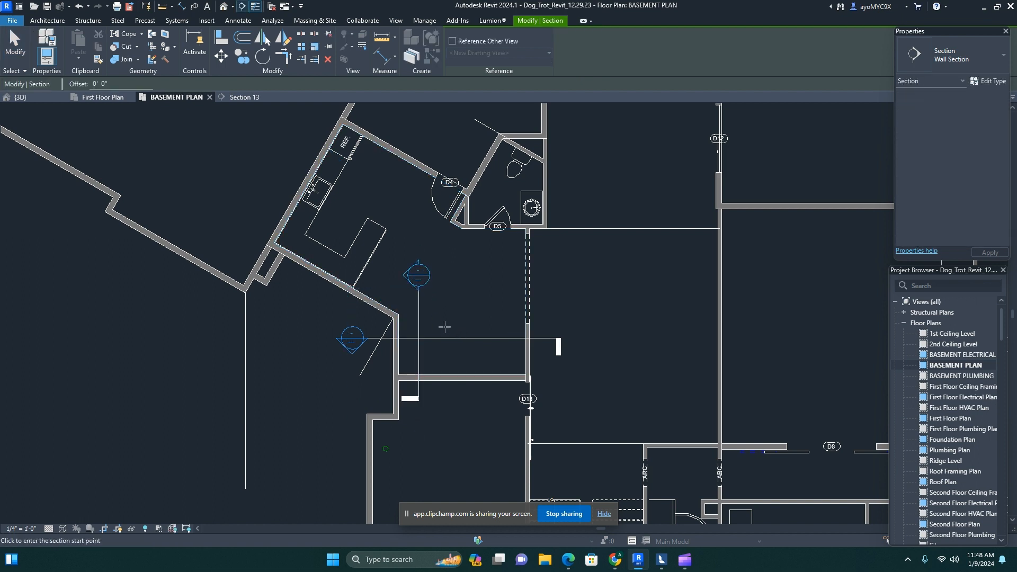
pyautogui.click(500, 284)
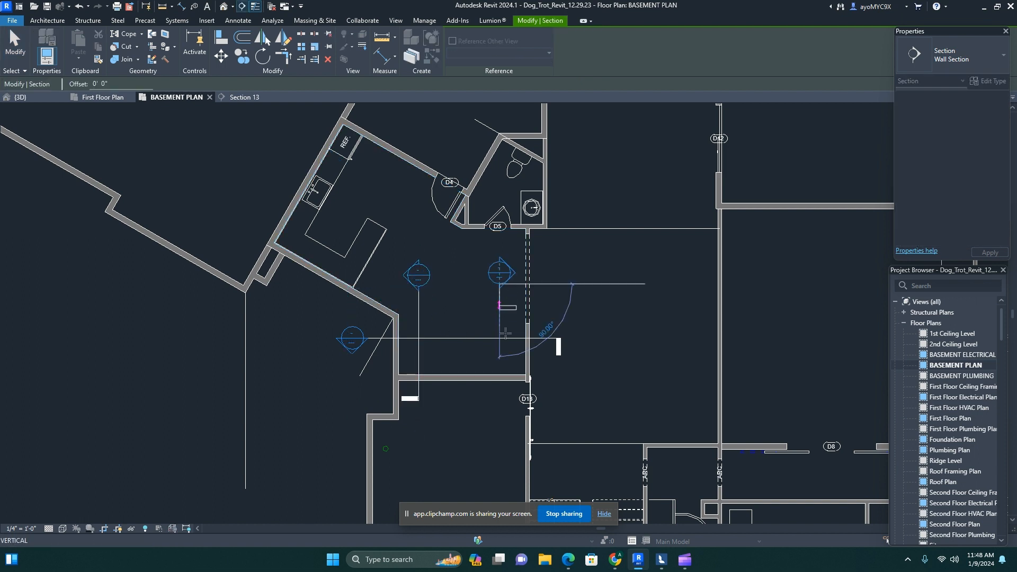
pyautogui.click(500, 419)
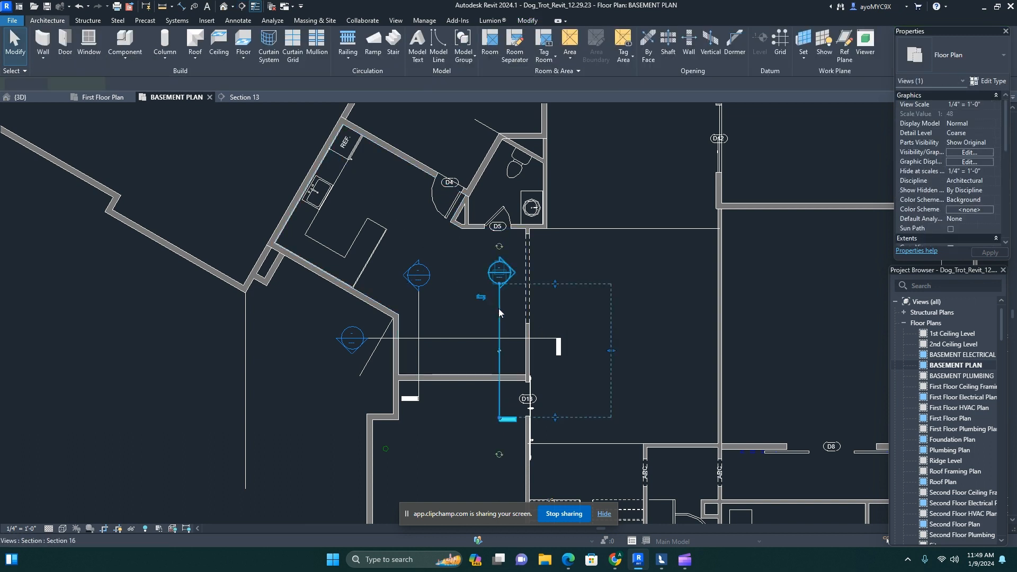
pyautogui.moveTo(610, 350); pyautogui.dragTo(570, 351)
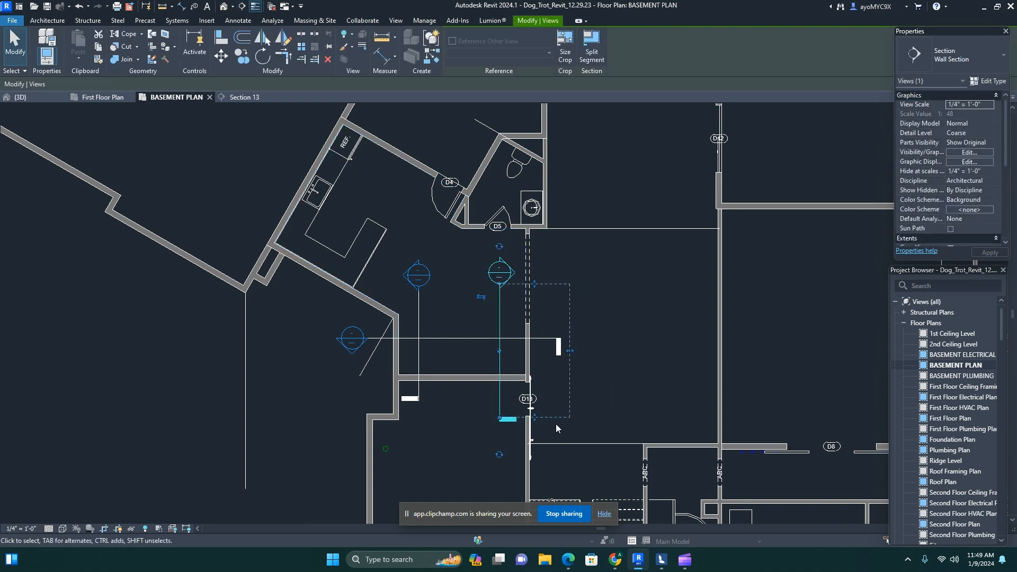
pyautogui.moveTo(534, 418); pyautogui.dragTo(535, 386)
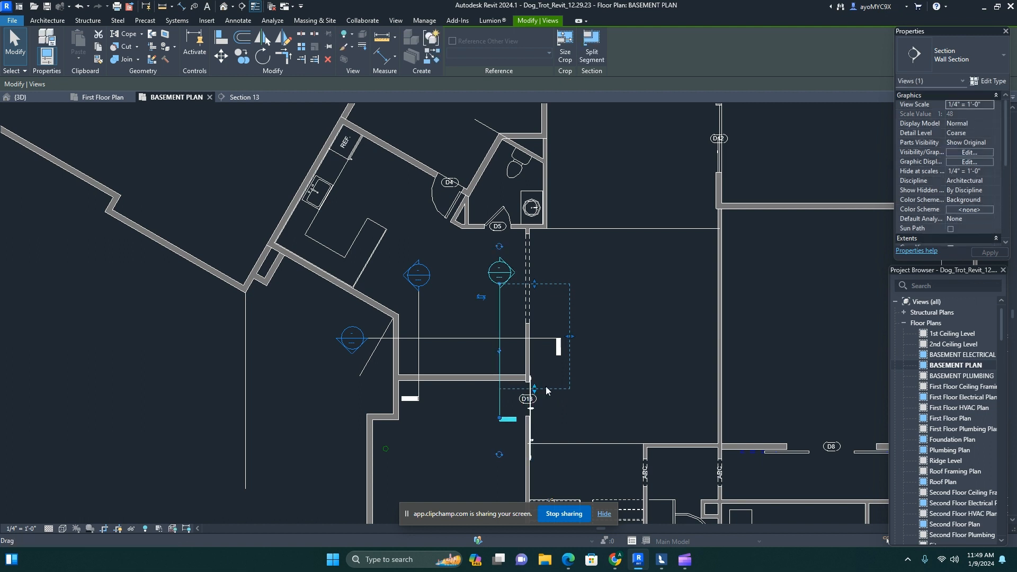
pyautogui.click(546, 388)
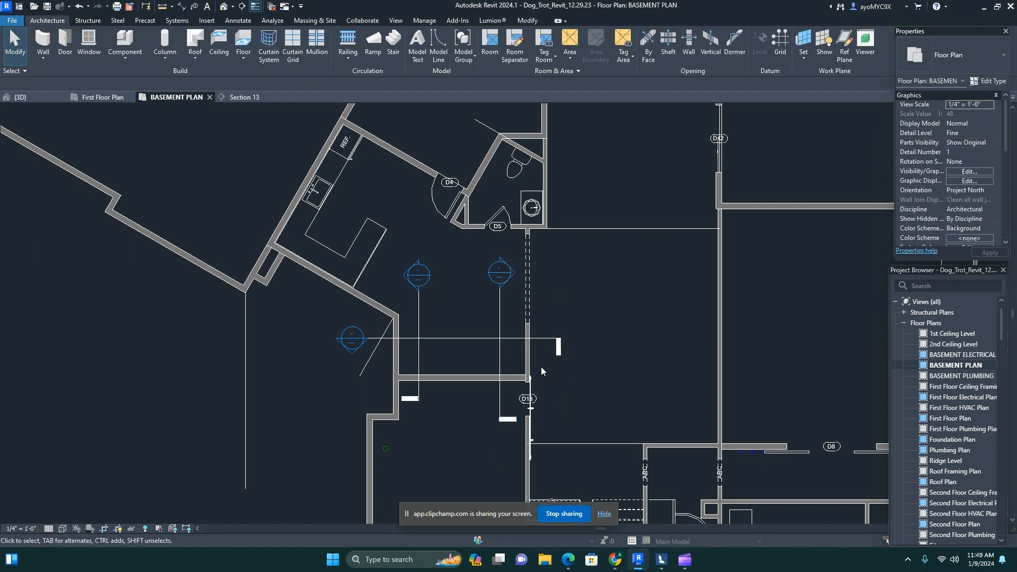
# - Open the horizontal section's view and crop it vertically to the basement storey, from above the First Floor Plan level to below the basement slab
pyautogui.doubleClick(353, 354)
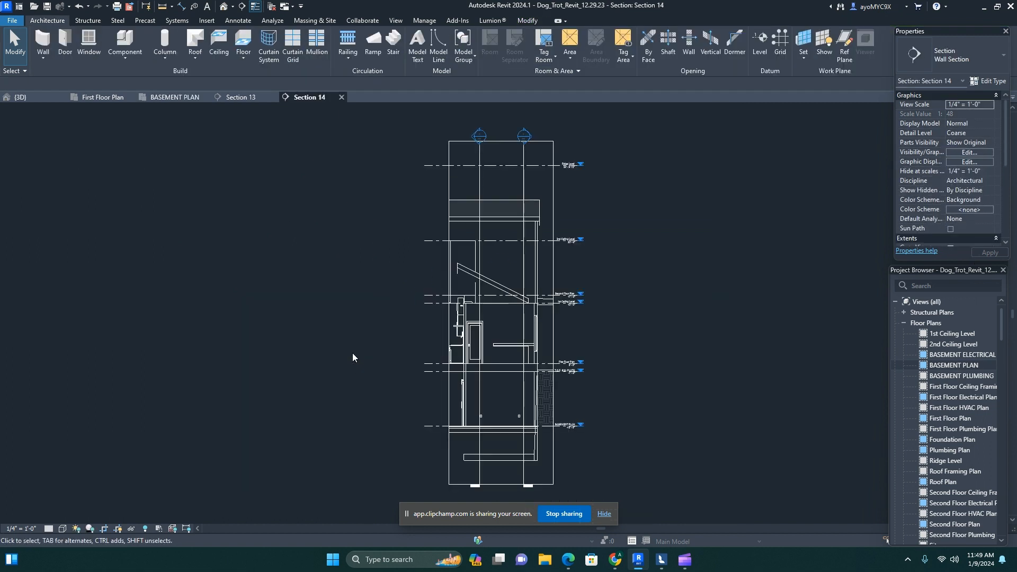
pyautogui.click(498, 483)
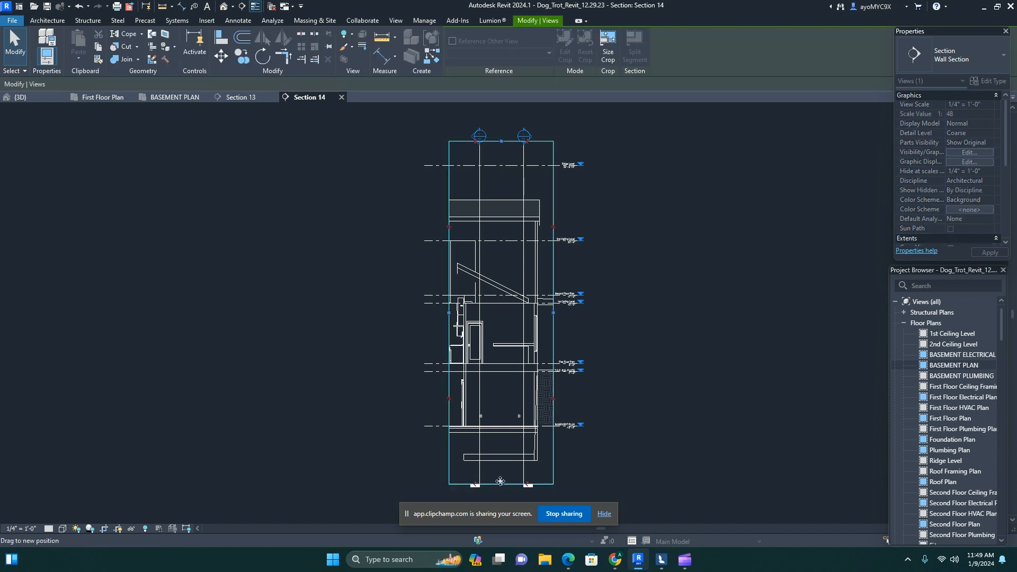
pyautogui.moveTo(502, 141); pyautogui.dragTo(513, 356)
pyautogui.scroll(4, 546, 424)
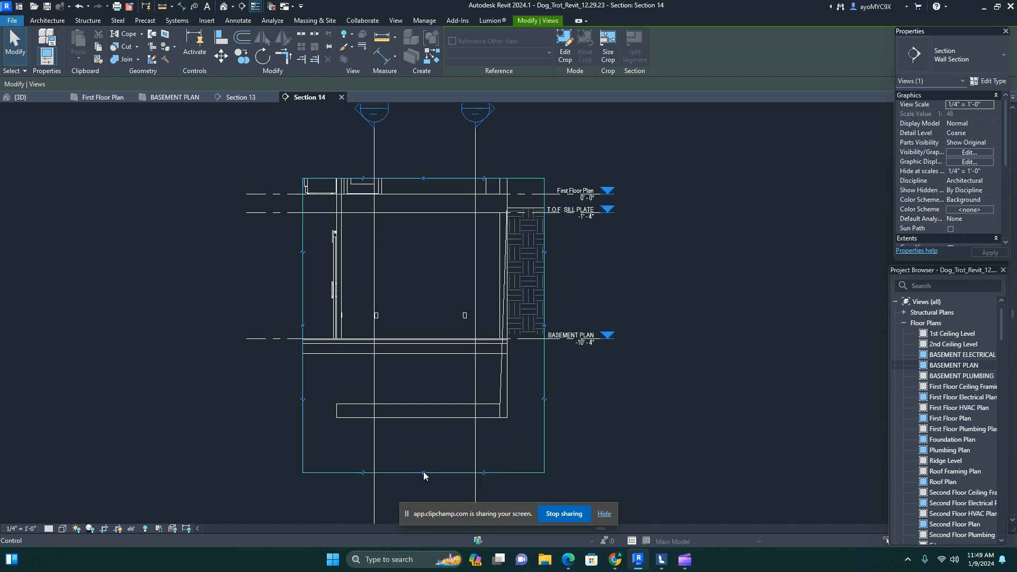
pyautogui.moveTo(430, 473); pyautogui.dragTo(429, 365)
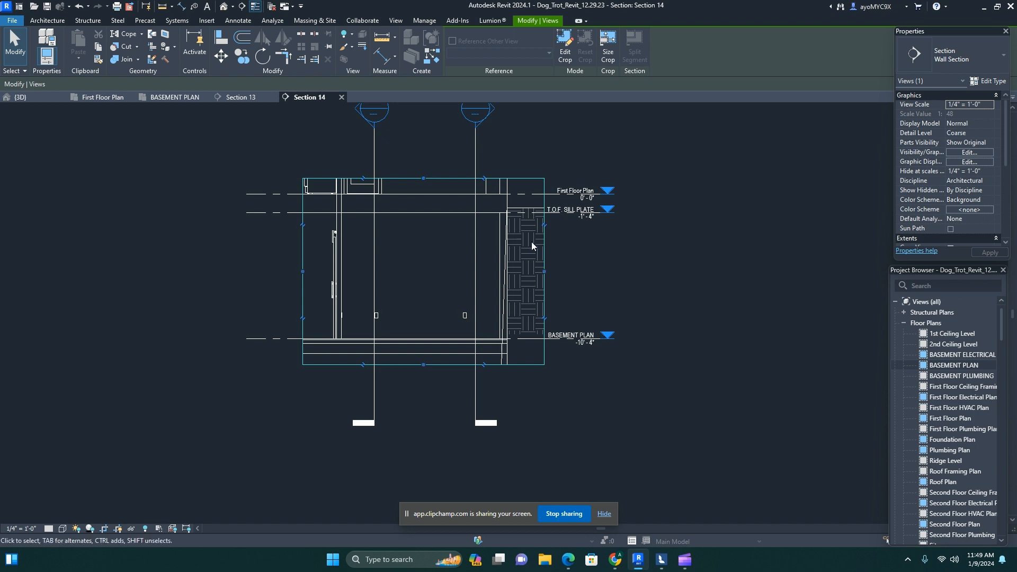
# - Hide the section marker category in the Section 14 view
pyautogui.rightClick(473, 250)
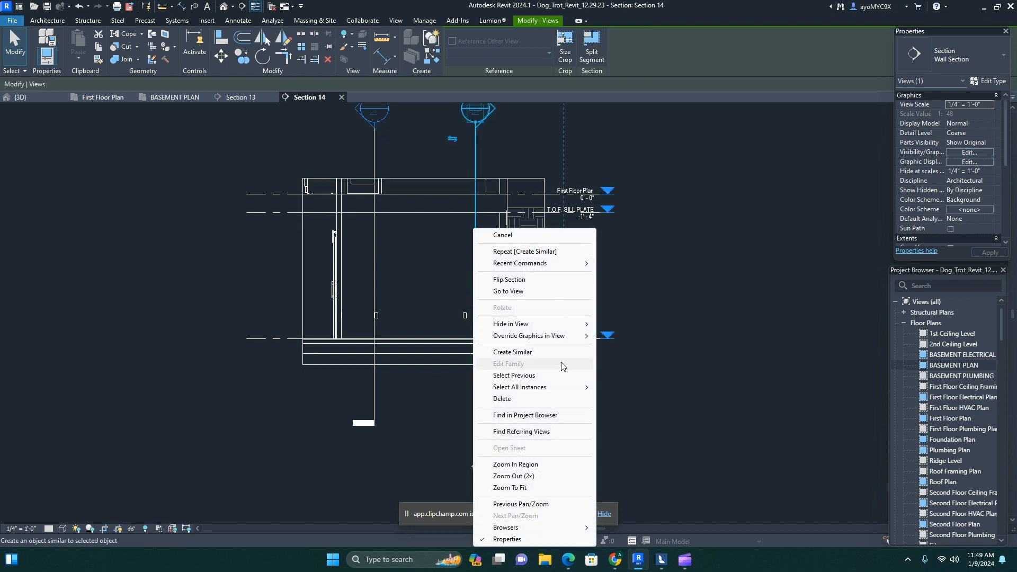
pyautogui.moveTo(525, 324)
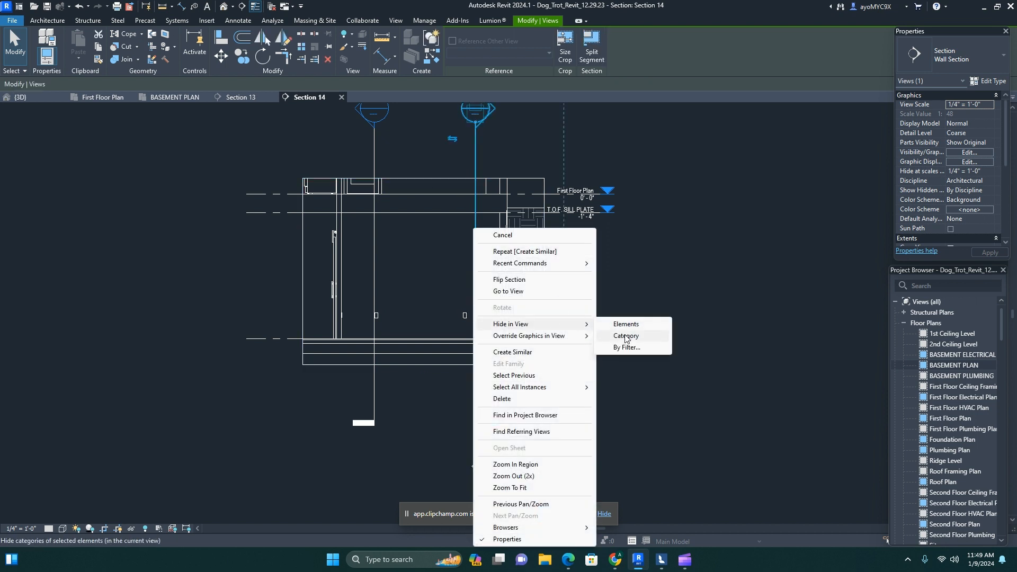
pyautogui.click(628, 338)
# - Hide the electrical fixtures category in the Section 14 view using one of the wall receptacles
pyautogui.moveTo(409, 290); pyautogui.dragTo(447, 316, button='middle')
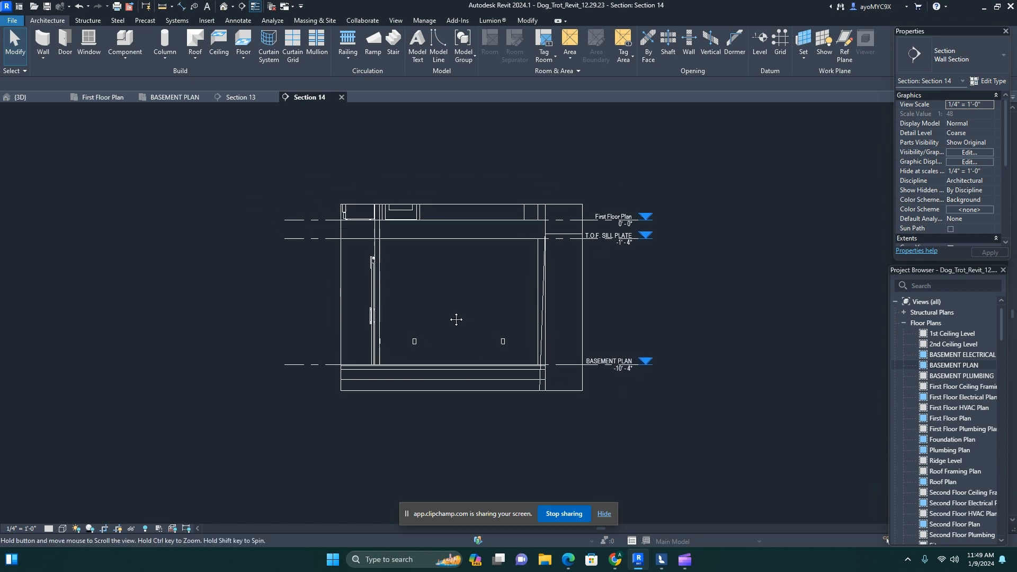
pyautogui.click(415, 342)
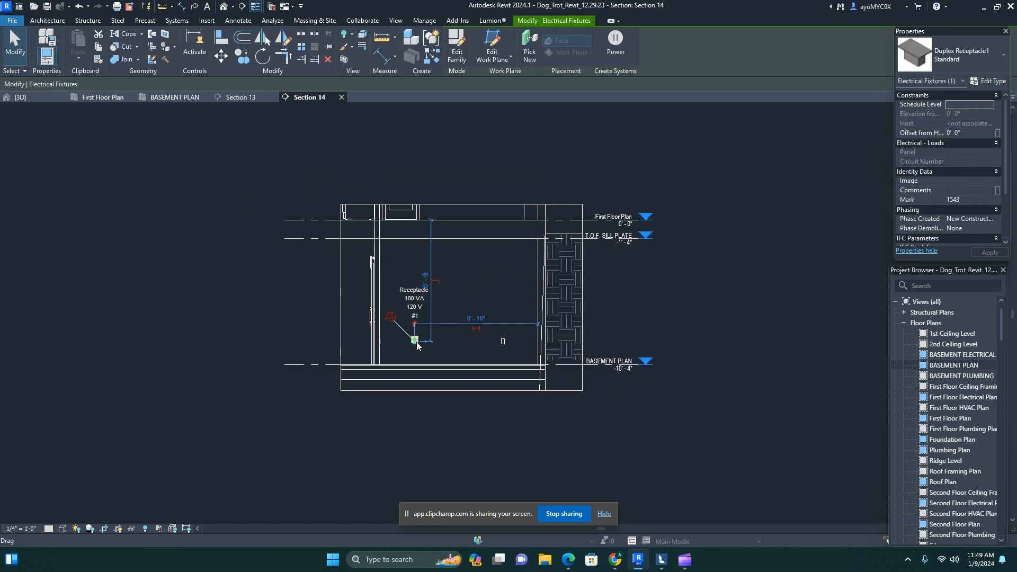
pyautogui.rightClick(416, 342)
pyautogui.moveTo(483, 123)
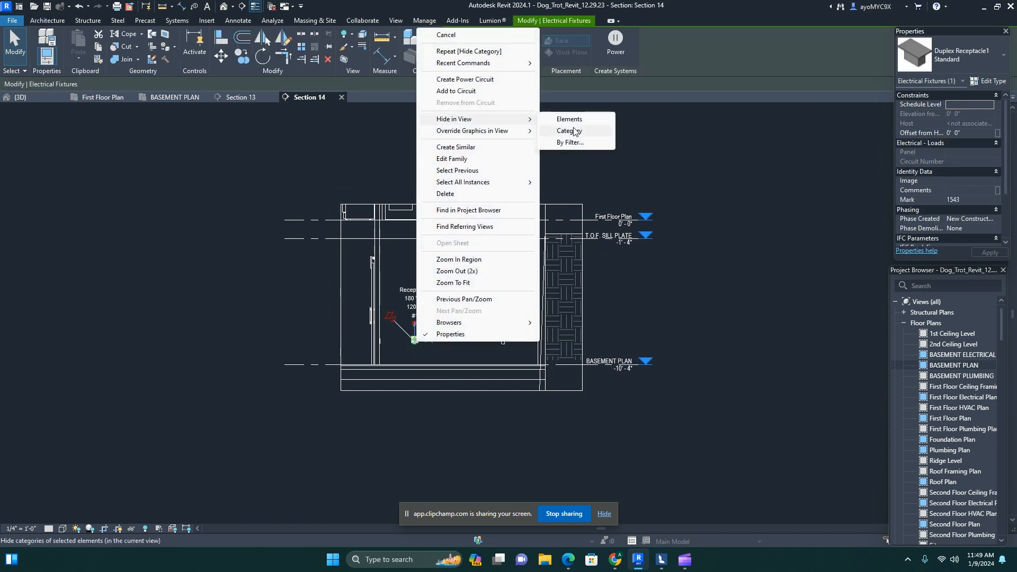
pyautogui.click(571, 131)
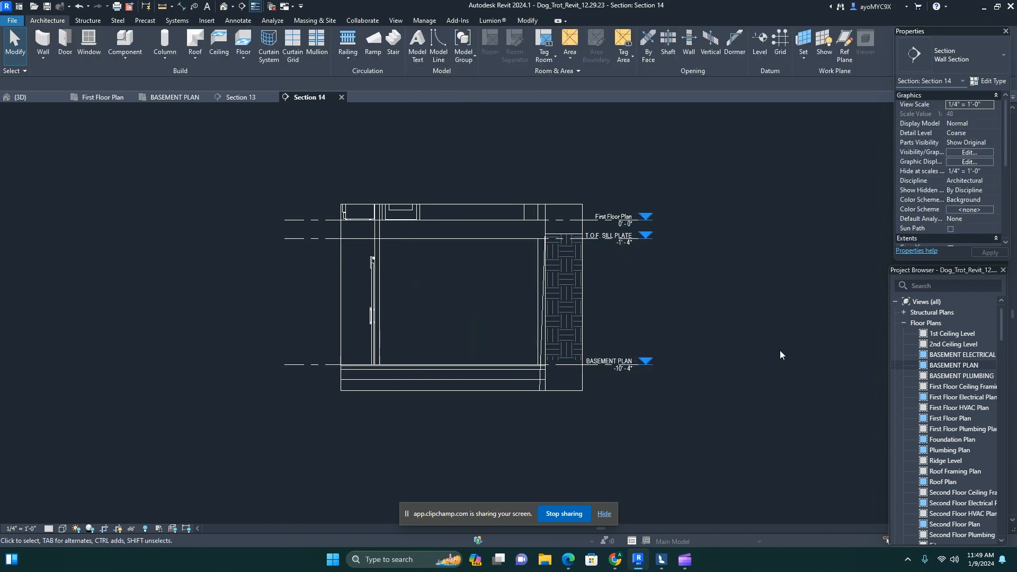
# - Tighten the Section 14 crop to just above the T.O.F. SILL PLATE level and in to the exterior wall, excluding the earth fill
pyautogui.click(455, 205)
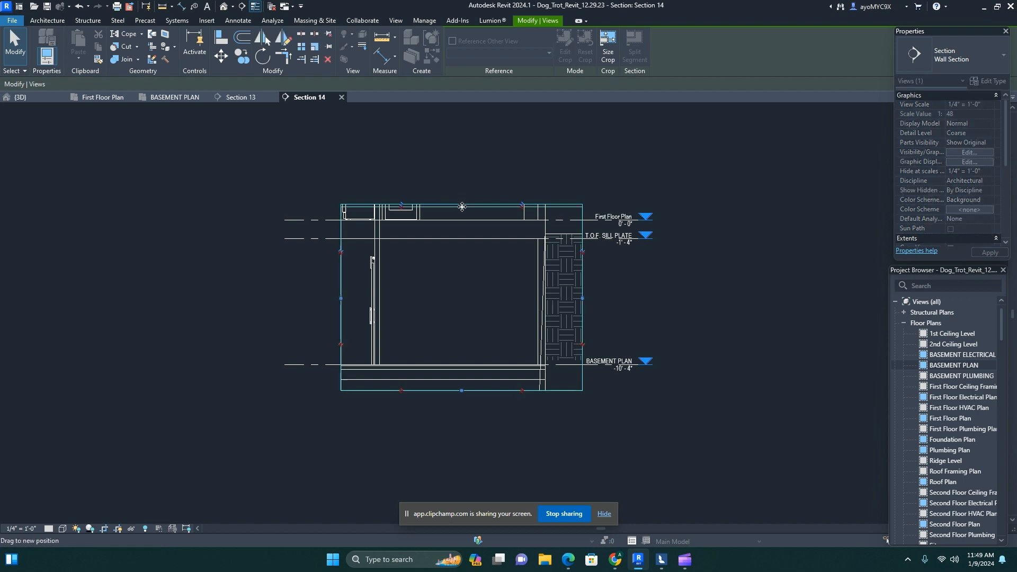
pyautogui.moveTo(464, 231); pyautogui.dragTo(464, 232)
pyautogui.press('Escape')
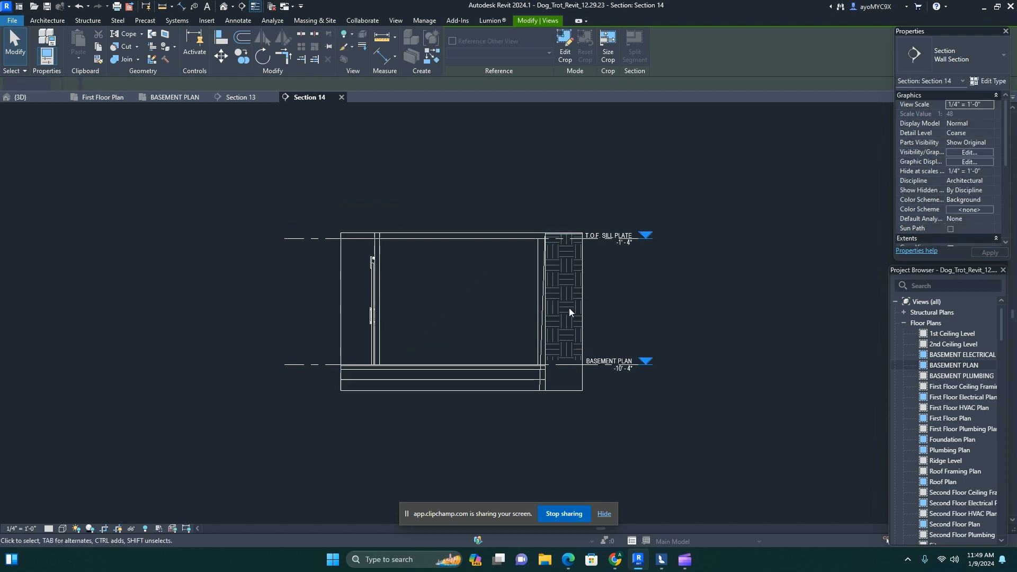
pyautogui.click(583, 311)
pyautogui.moveTo(583, 312); pyautogui.dragTo(549, 323)
pyautogui.press('Escape')
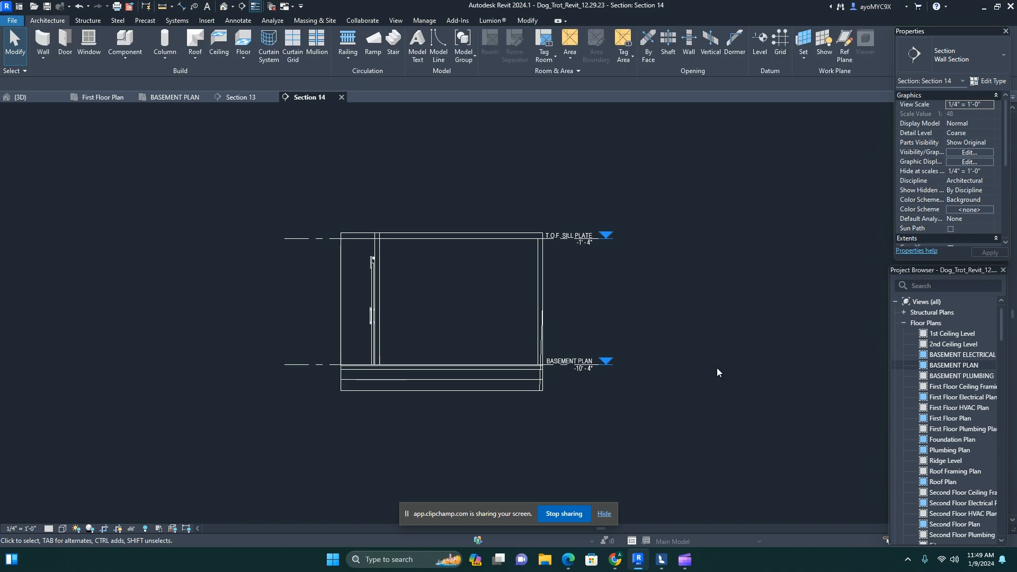
pyautogui.scroll(2, 552, 339)
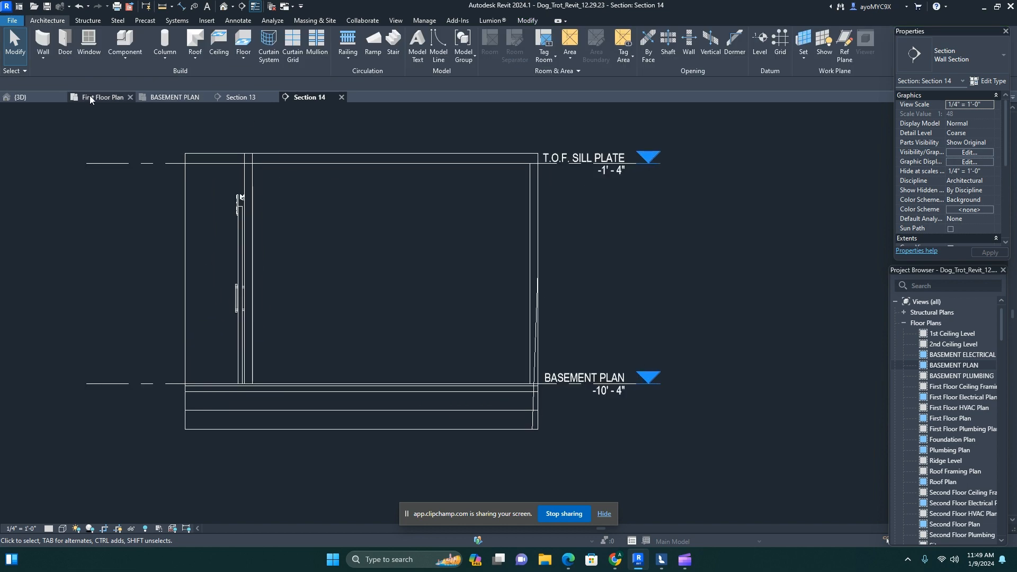
# - Open Section 16 from the basement plan and crop it vertically to the basement storey, from above T.O.F. SILL PLATE to just below the slab
pyautogui.click(166, 97)
pyautogui.scroll(-2, 504, 311)
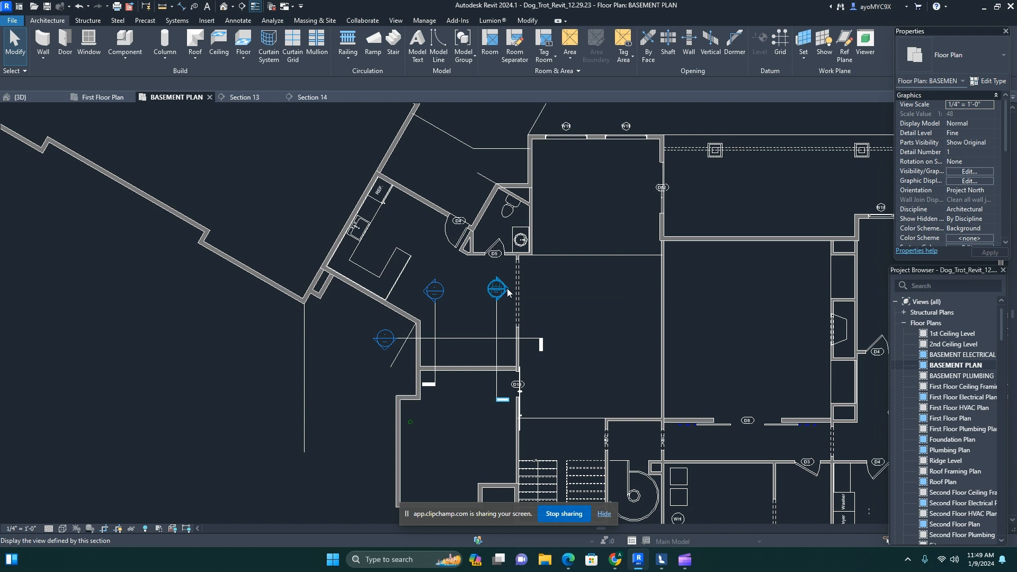
pyautogui.doubleClick(508, 288)
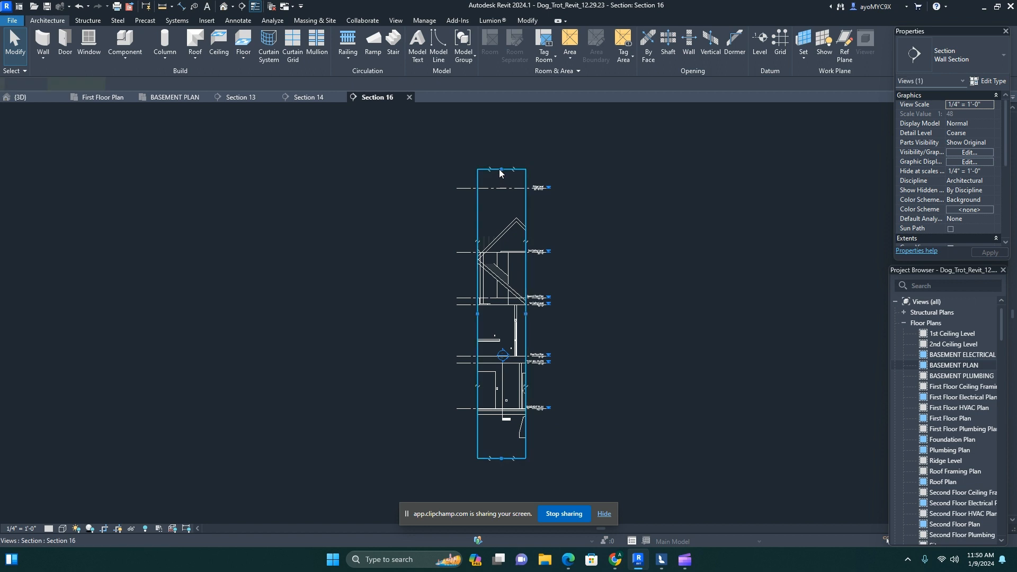
pyautogui.click(499, 169)
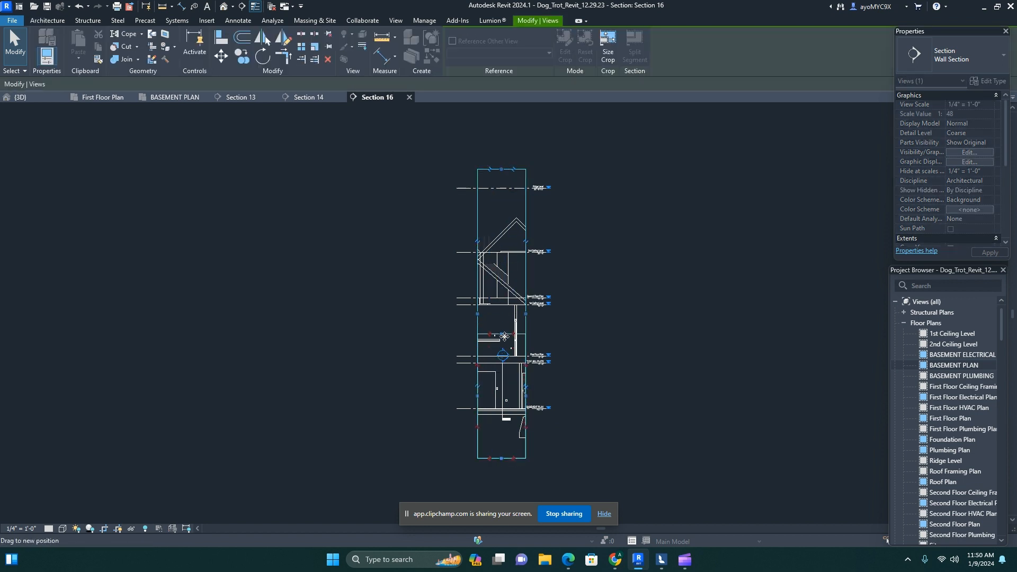
pyautogui.moveTo(505, 357); pyautogui.dragTo(505, 358)
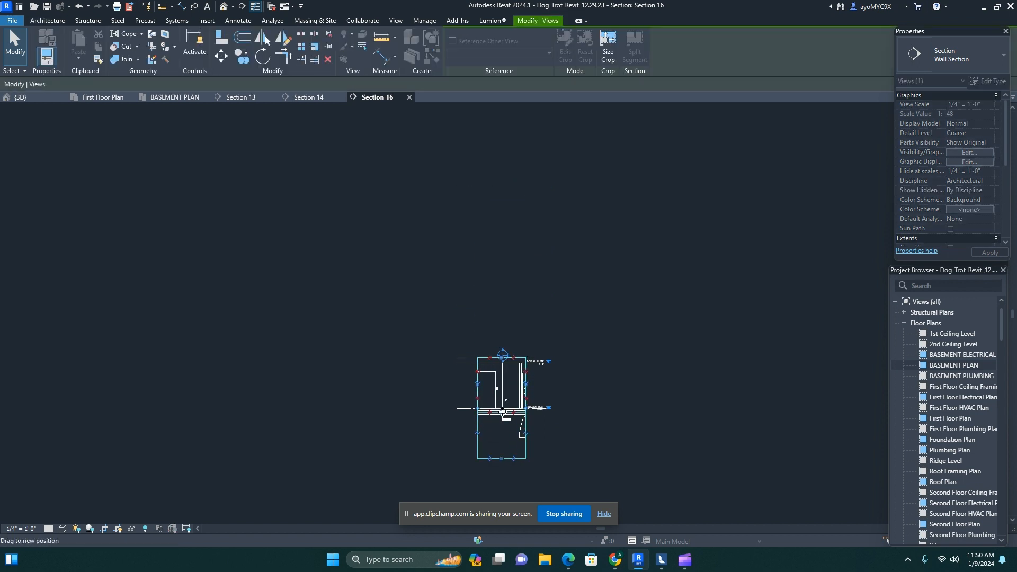
pyautogui.moveTo(502, 458); pyautogui.dragTo(504, 413)
# - Hide the crossing Section 14 marker element in the Section 16 view and pull the crop's side in to the wall edge, excluding the area beyond
pyautogui.scroll(5, 504, 413)
pyautogui.rightClick(502, 366)
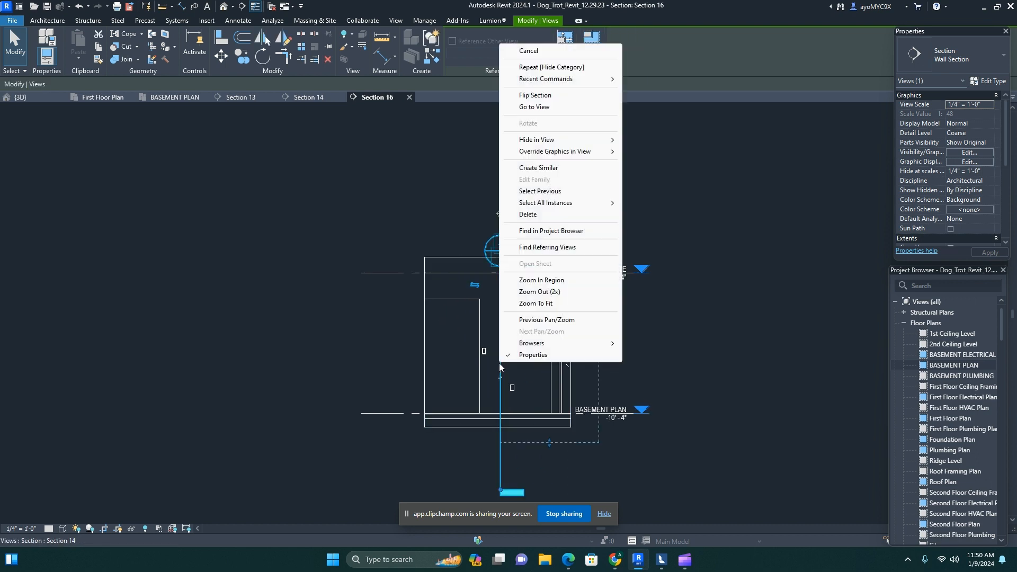
pyautogui.moveTo(561, 139)
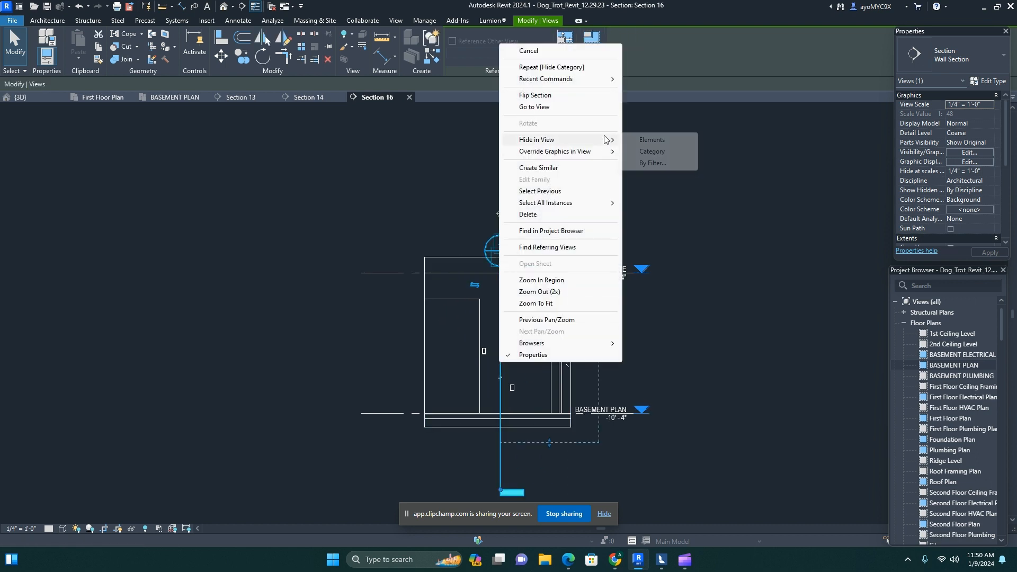
pyautogui.click(650, 141)
pyautogui.click(571, 351)
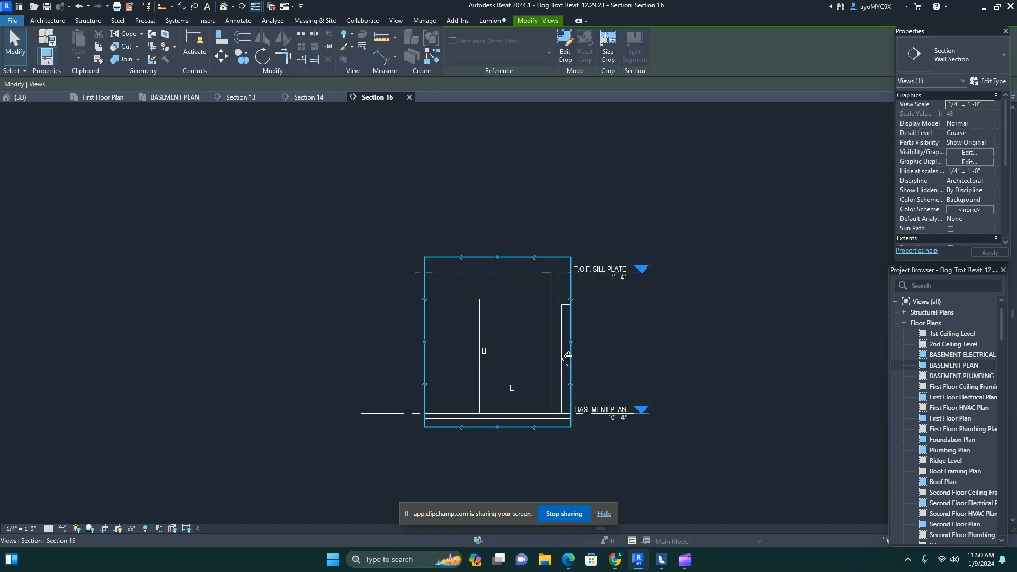
pyautogui.moveTo(570, 342); pyautogui.dragTo(556, 342)
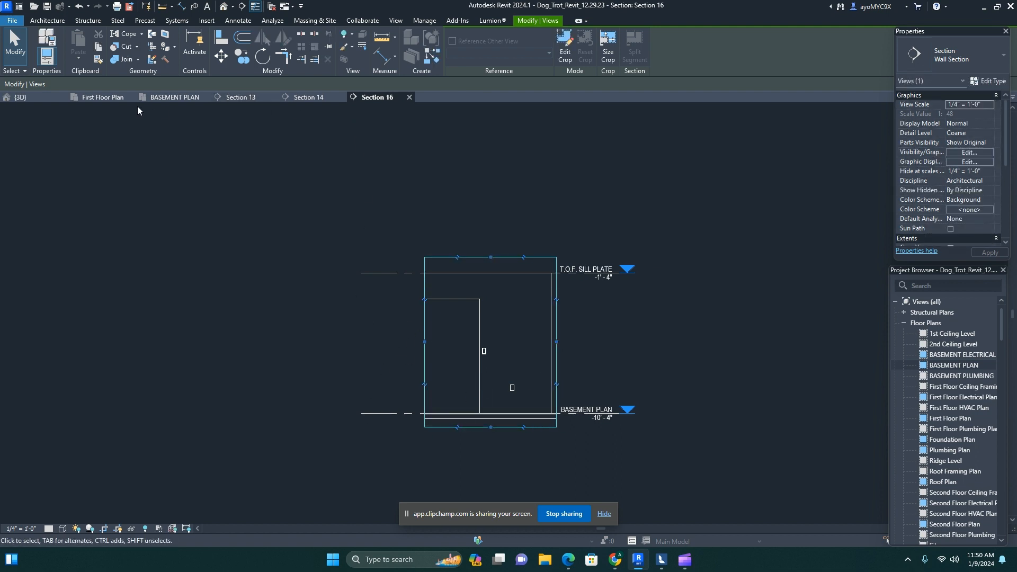
# - Open Section 15 from the basement plan and crop it vertically from above T.O.F. SILL PLATE to below the basement slab
pyautogui.click(173, 96)
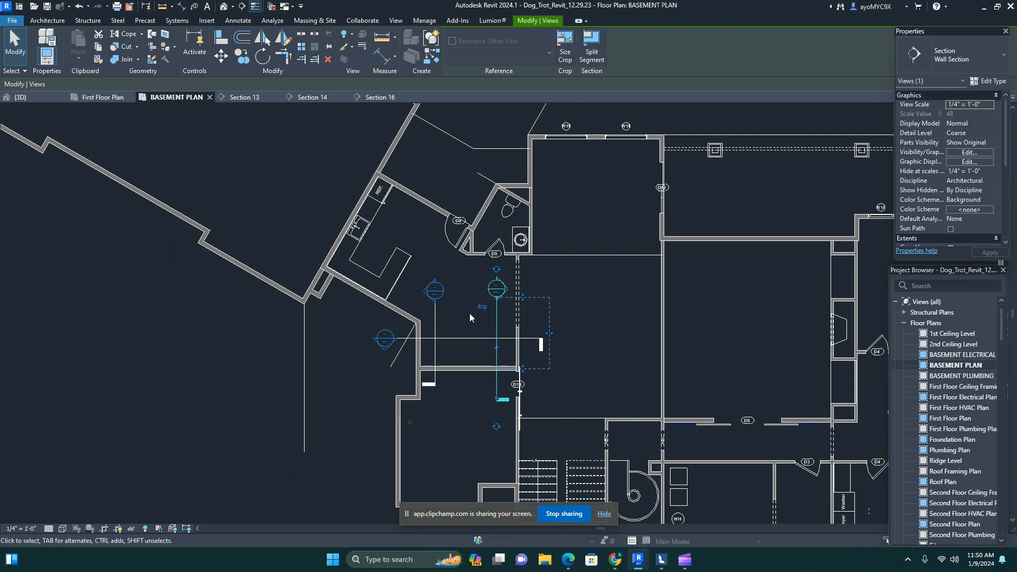
pyautogui.doubleClick(434, 291)
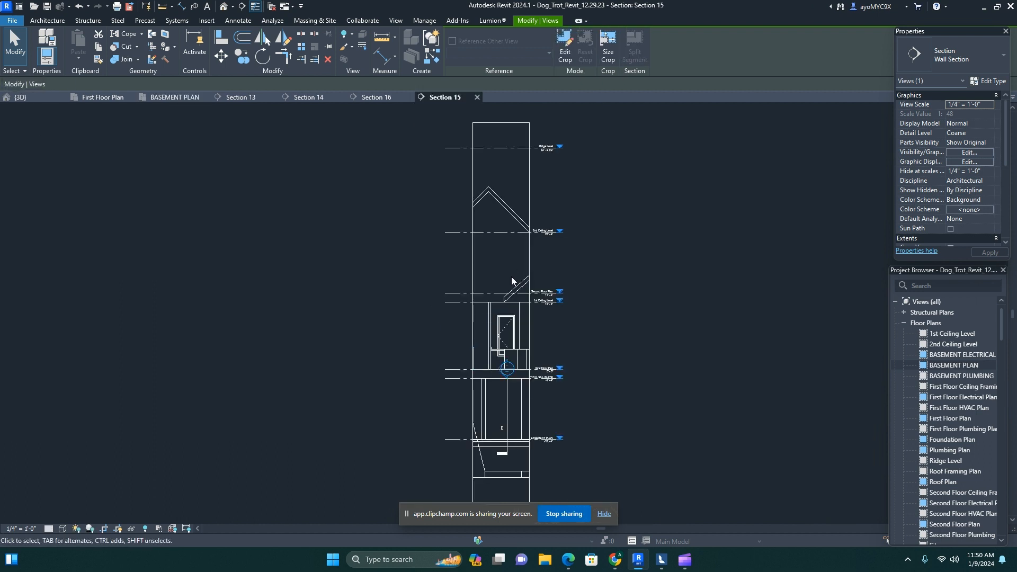
pyautogui.moveTo(425, 283); pyautogui.dragTo(410, 272, button='middle')
pyautogui.click(410, 127)
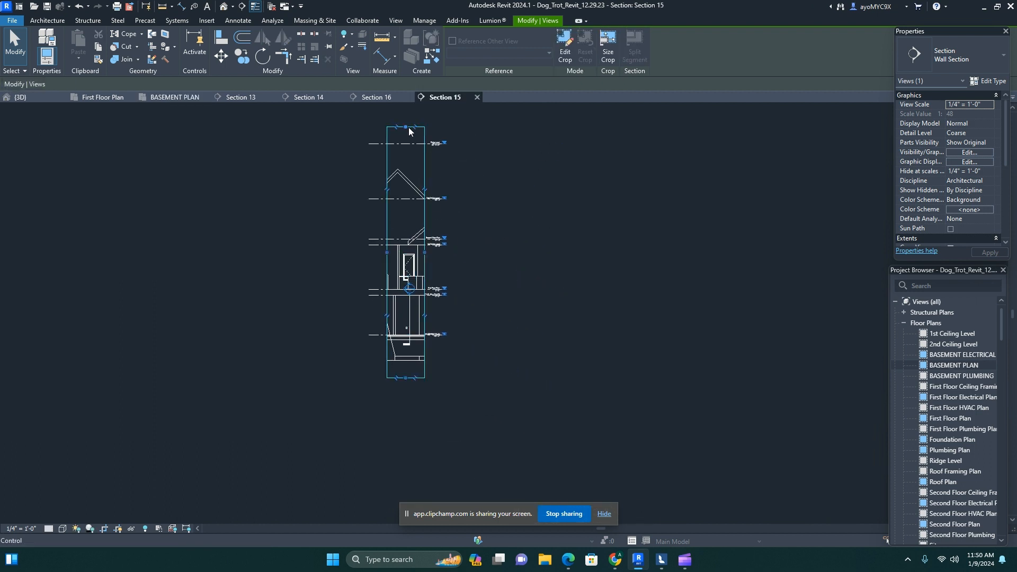
pyautogui.moveTo(407, 127); pyautogui.dragTo(409, 290)
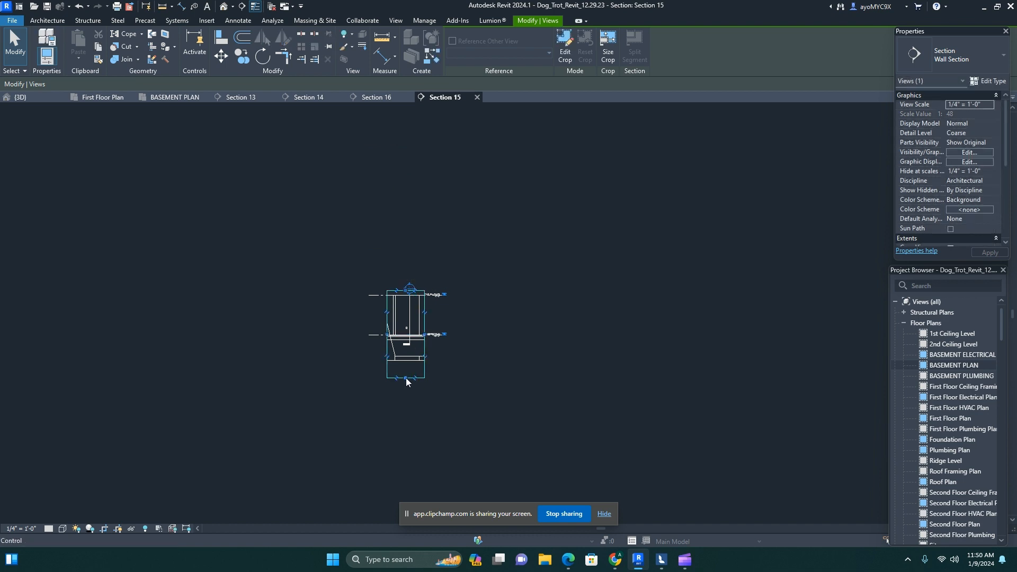
pyautogui.scroll(4, 404, 352)
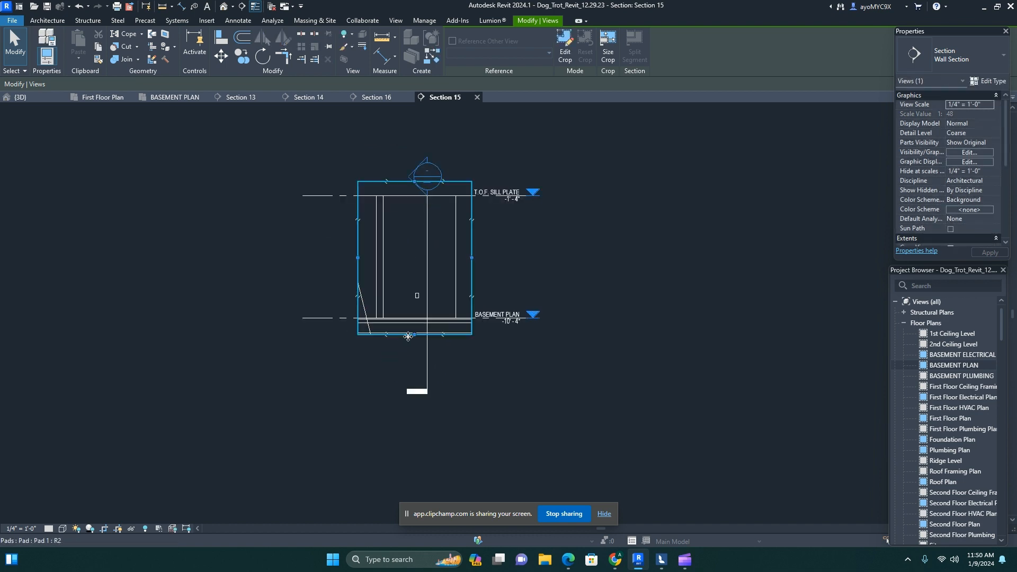
# - Hide the crossing section marker element in the Section 15 view
pyautogui.rightClick(422, 391)
pyautogui.moveTo(521, 168)
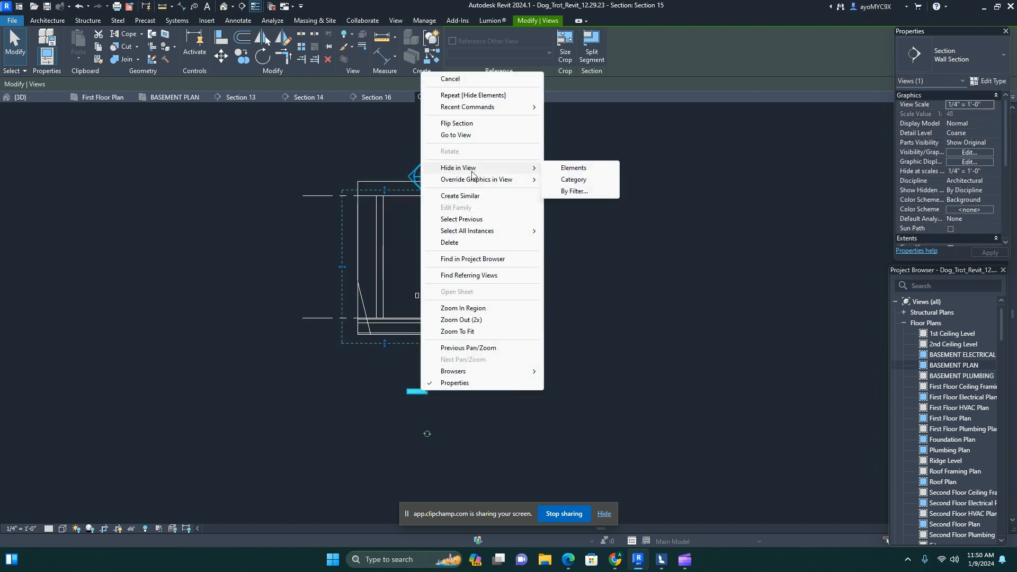
pyautogui.click(565, 168)
# - Tighten the Section 15 crop closer to the sill plate, slab and exterior wall, excluding the sloped earth edge
pyautogui.click(359, 263)
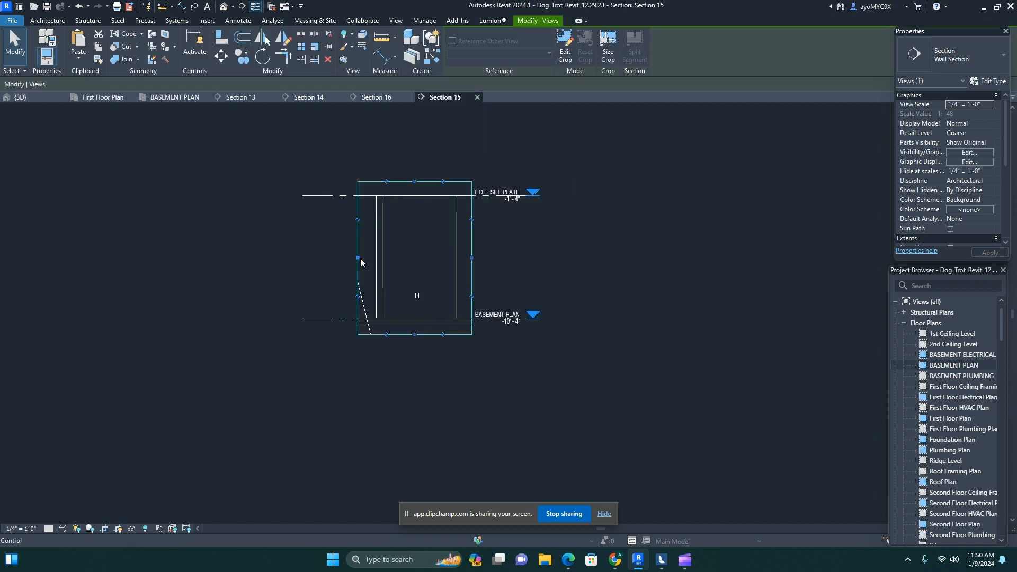
pyautogui.moveTo(415, 335); pyautogui.dragTo(415, 328)
pyautogui.moveTo(415, 181); pyautogui.dragTo(416, 186)
pyautogui.moveTo(357, 257); pyautogui.dragTo(368, 258)
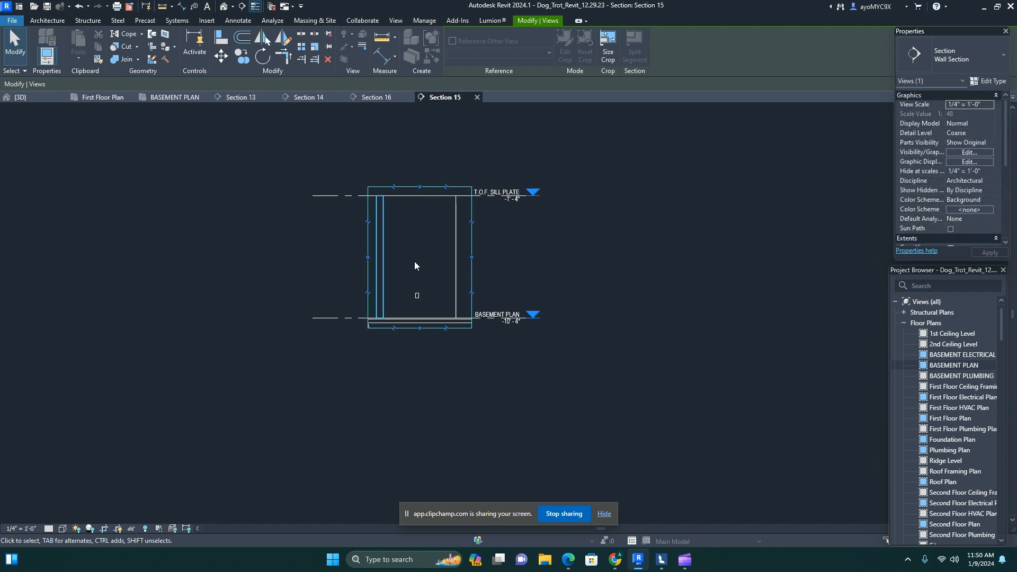
pyautogui.click(493, 274)
# - Switch to the 3D view and create an in-place component in the Generic Models category, named Generic Models 1
pyautogui.click(178, 97)
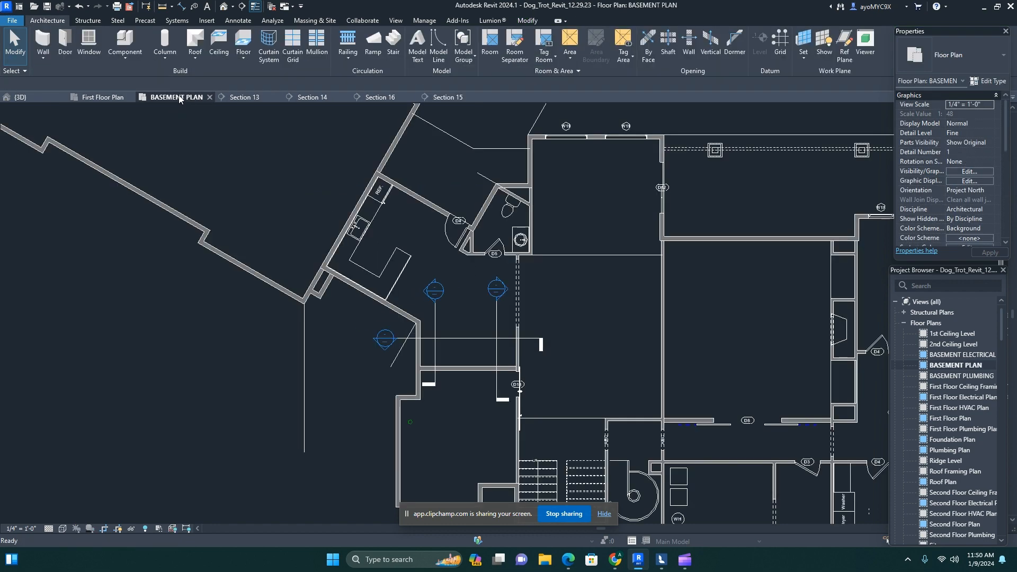
pyautogui.click(20, 97)
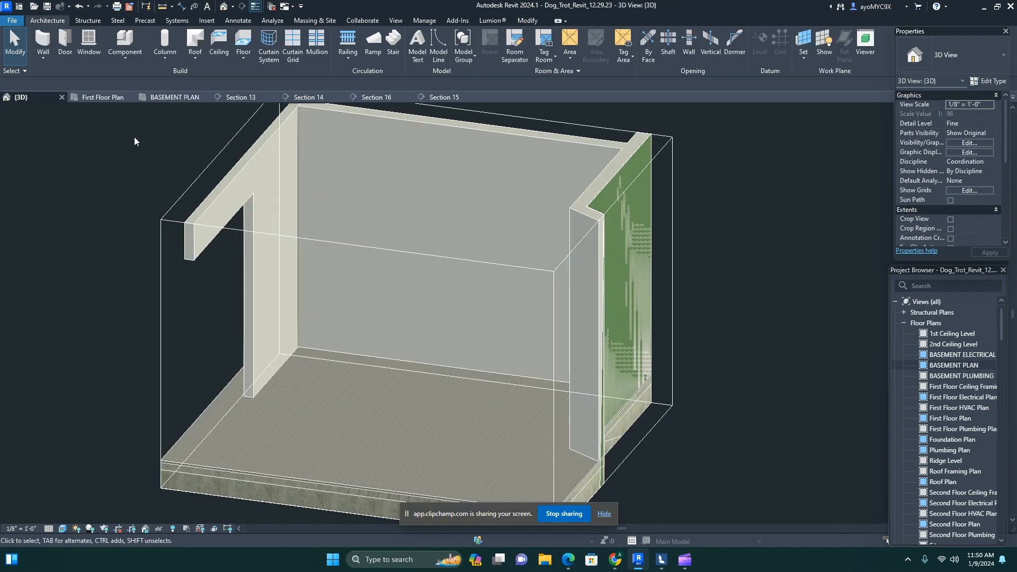
pyautogui.click(125, 53)
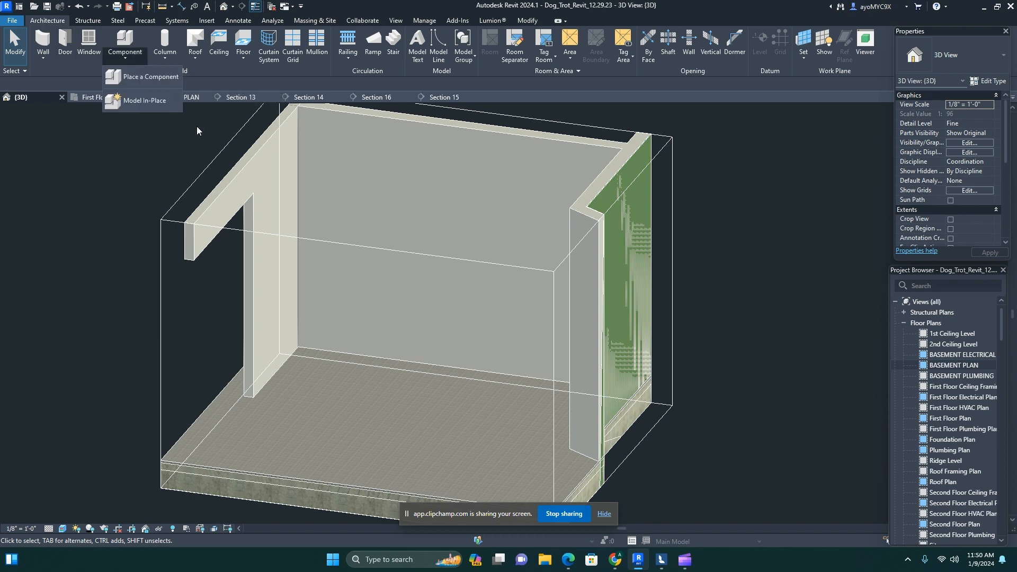
pyautogui.click(151, 101)
pyautogui.scroll(-3, 459, 259)
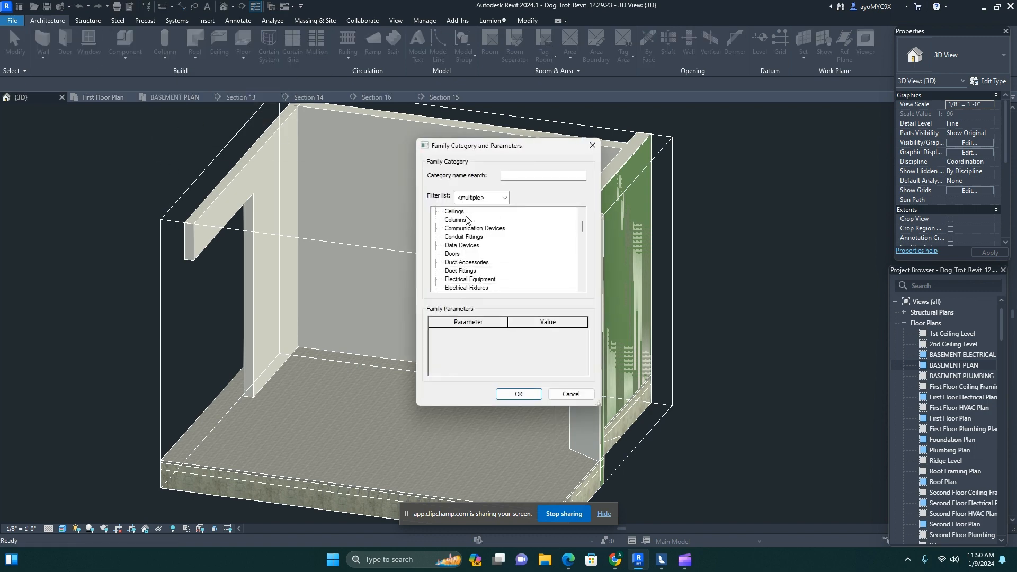
pyautogui.scroll(-3, 459, 260)
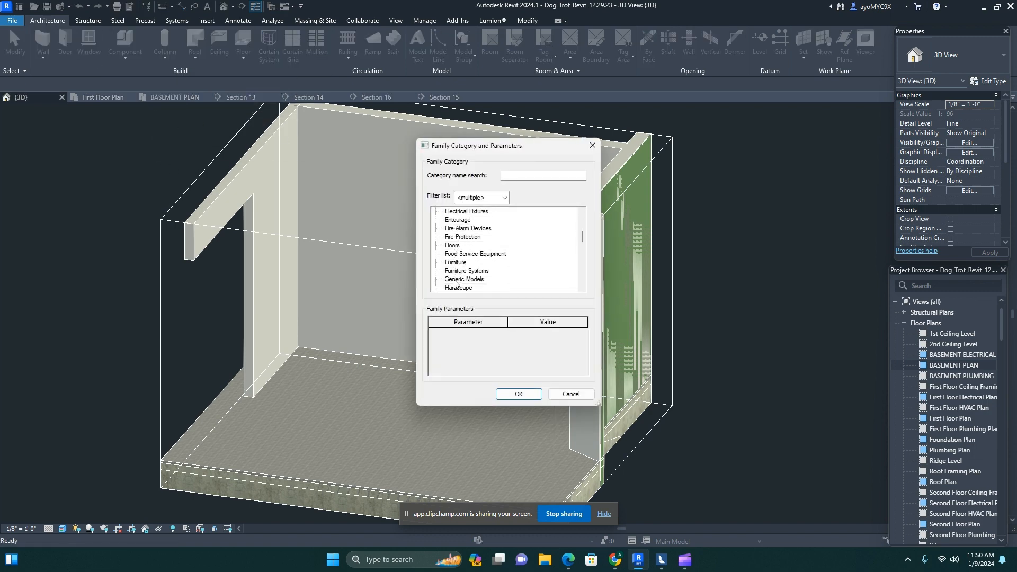
pyautogui.click(519, 394)
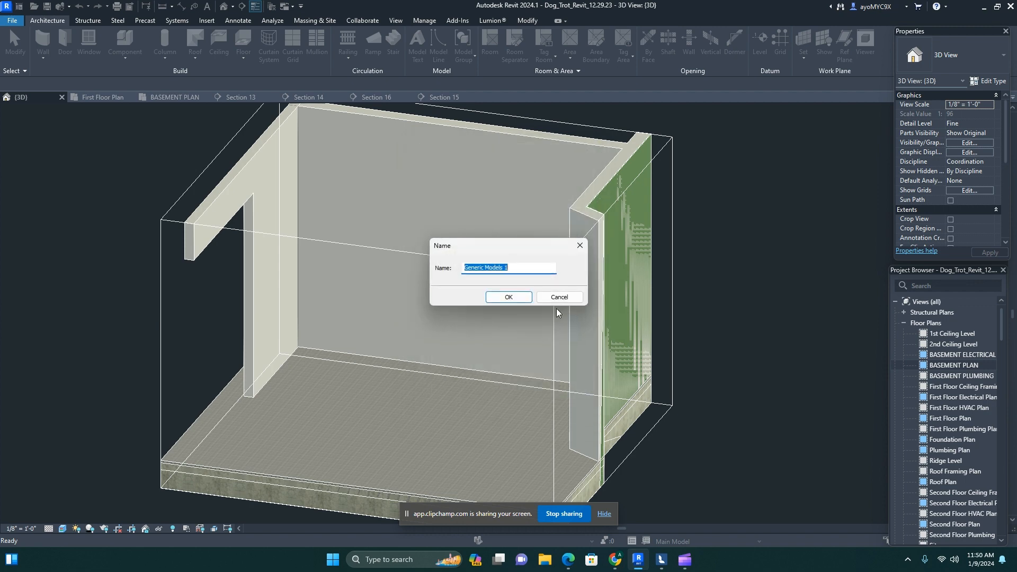
pyautogui.click(509, 295)
# - Start an Extrusion and set its work plane by picking the basement room's floor, Floor : Generic - 4"
pyautogui.click(90, 43)
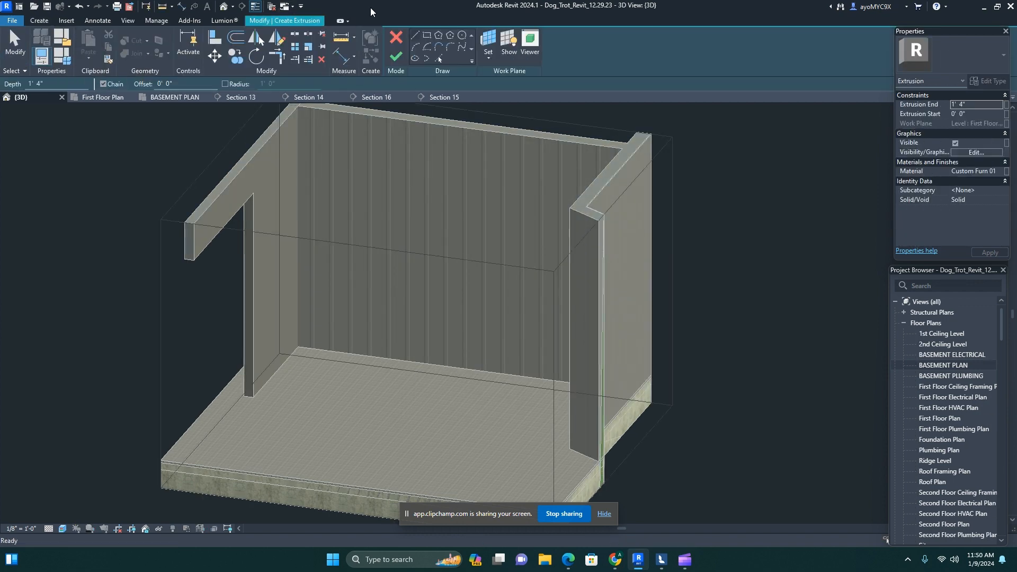
pyautogui.click(488, 43)
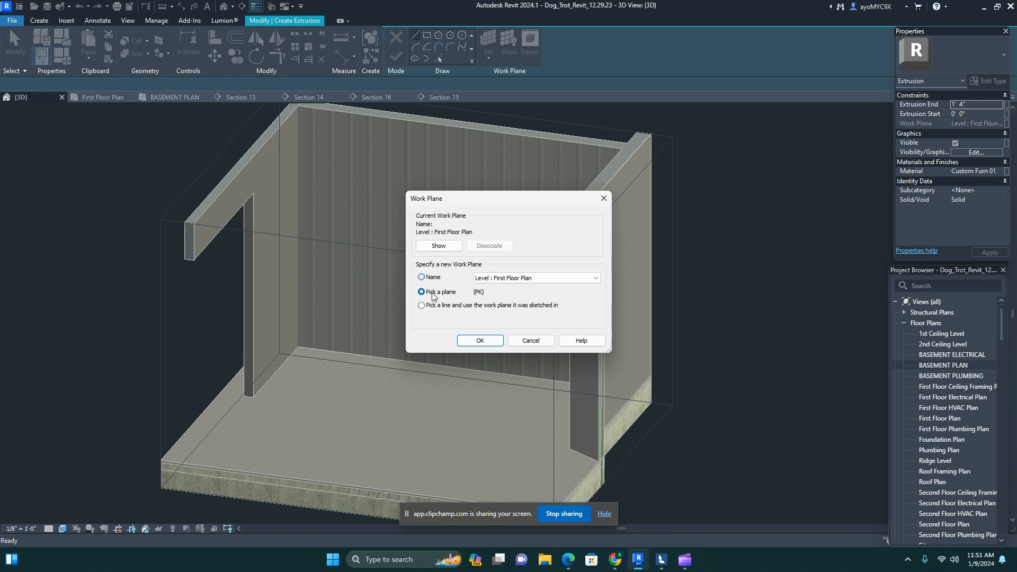
pyautogui.click(480, 340)
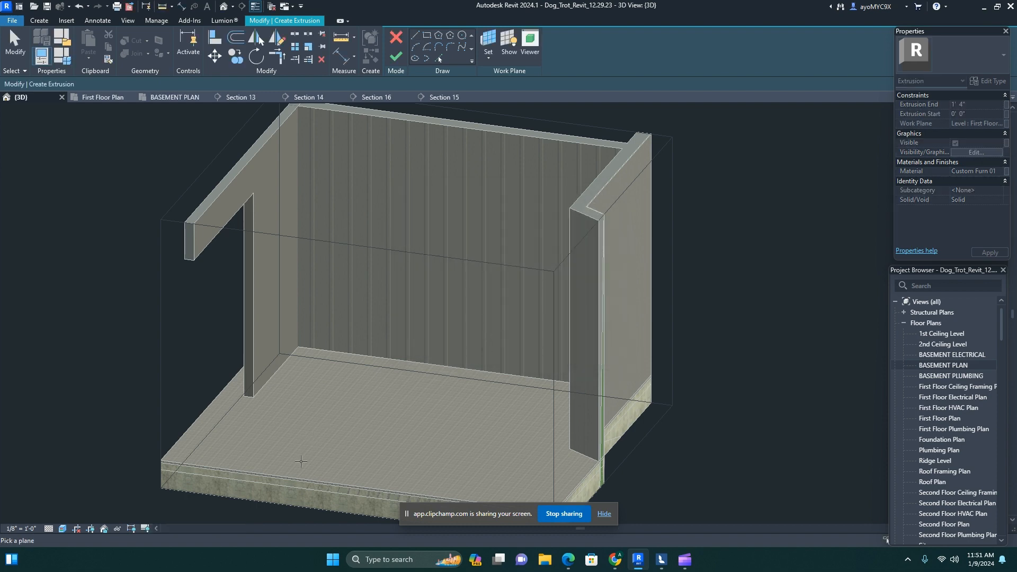
pyautogui.click(300, 476)
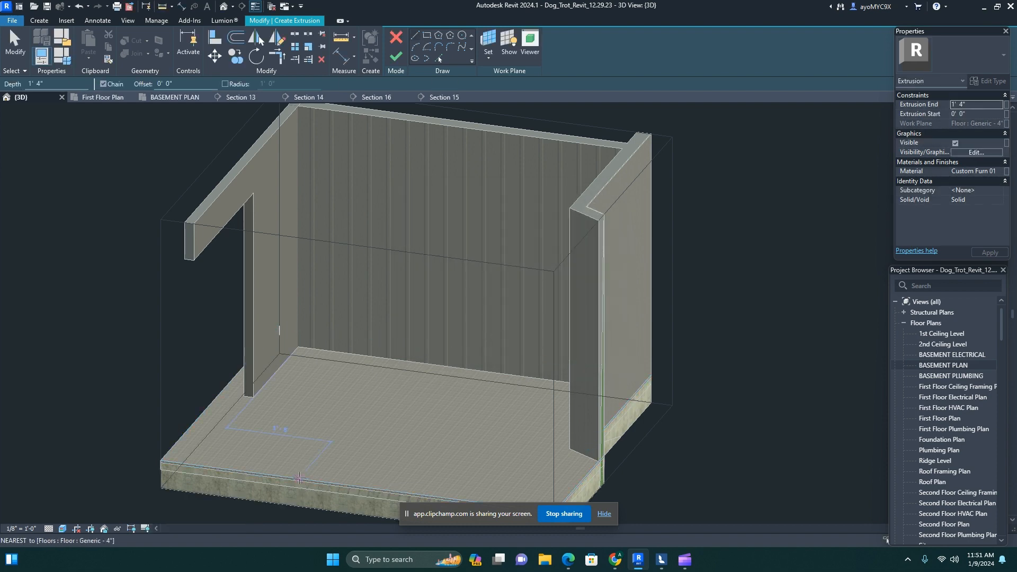
# - In the BASEMENT PLAN view, sketch the first leg from the stucco wall, with an end edge about 1'-8" and an inner side about 2'-6" long
pyautogui.click(102, 97)
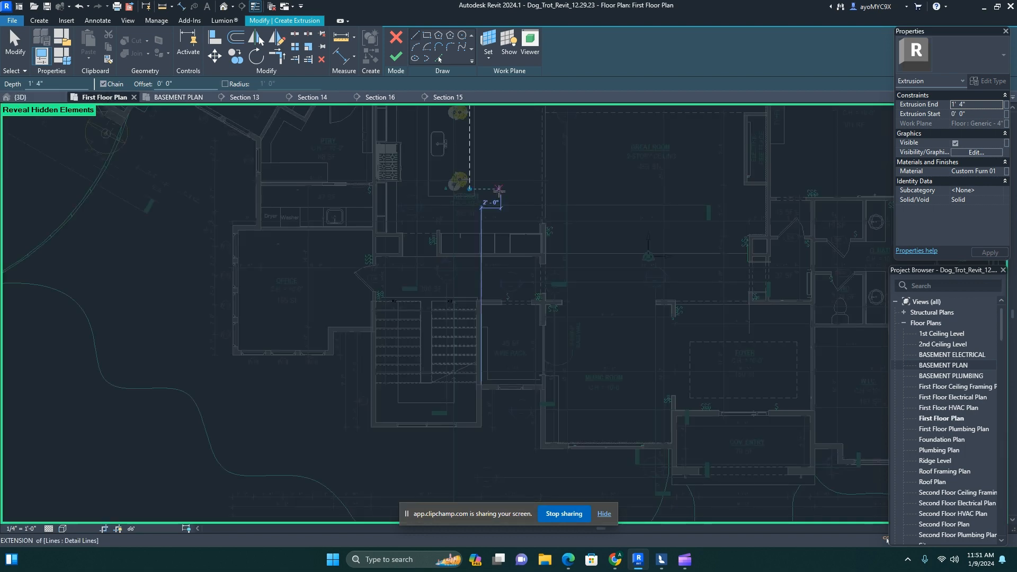
pyautogui.click(177, 97)
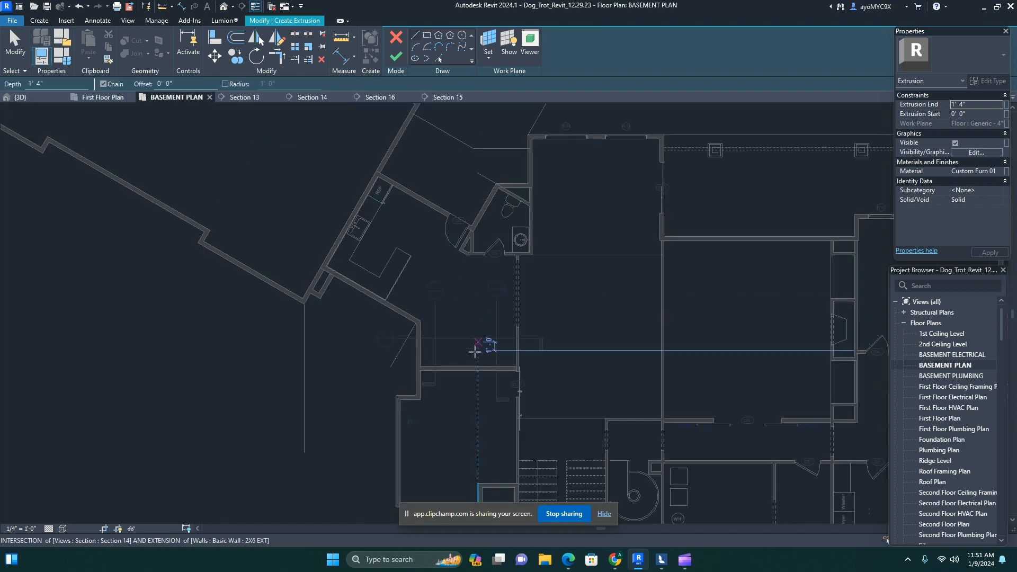
pyautogui.scroll(4, 434, 366)
pyautogui.moveTo(523, 302); pyautogui.dragTo(386, 292, button='middle')
pyautogui.scroll(1, 385, 292)
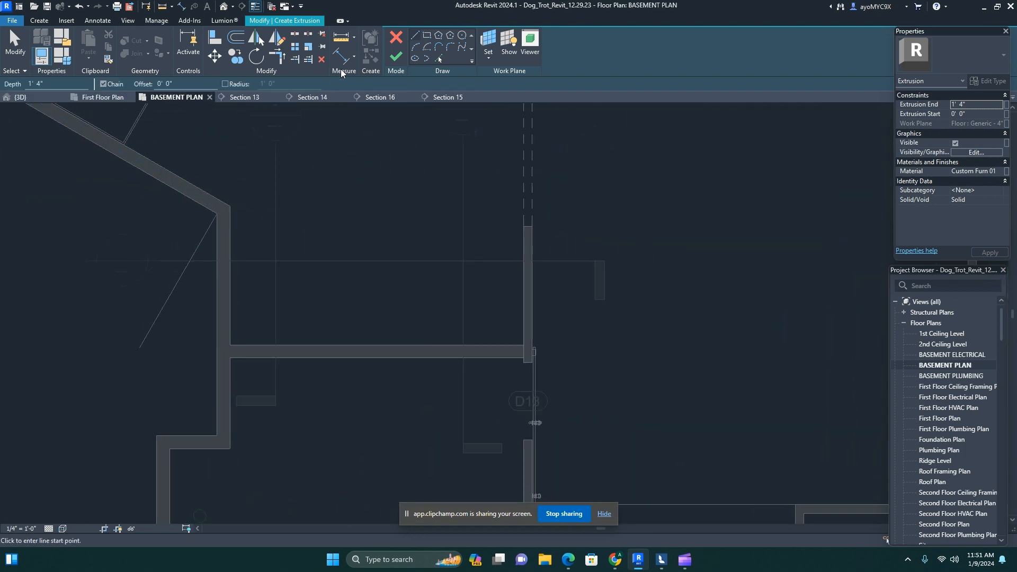
pyautogui.click(429, 35)
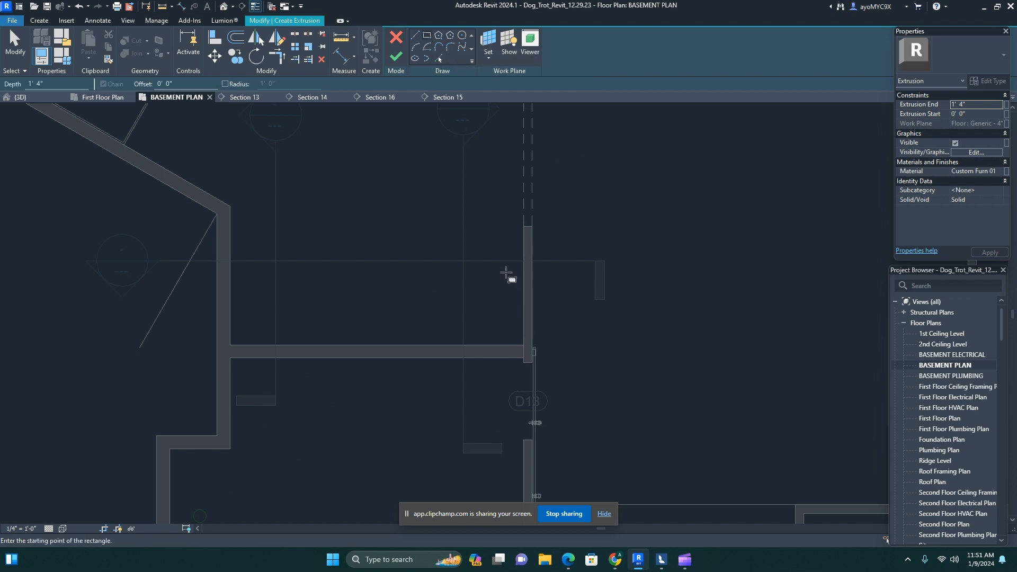
pyautogui.click(416, 35)
pyautogui.click(523, 241)
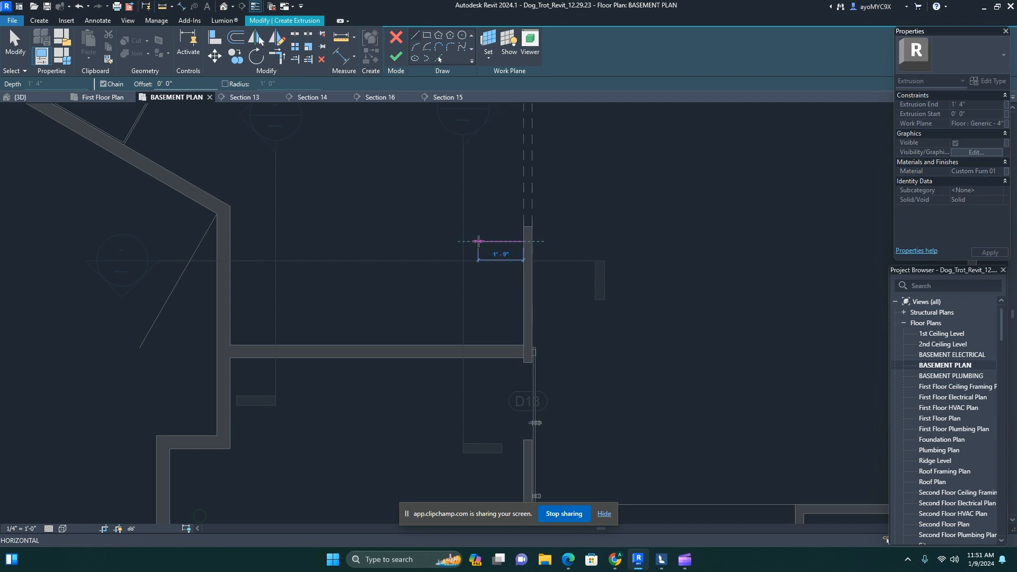
pyautogui.scroll(2, 484, 241)
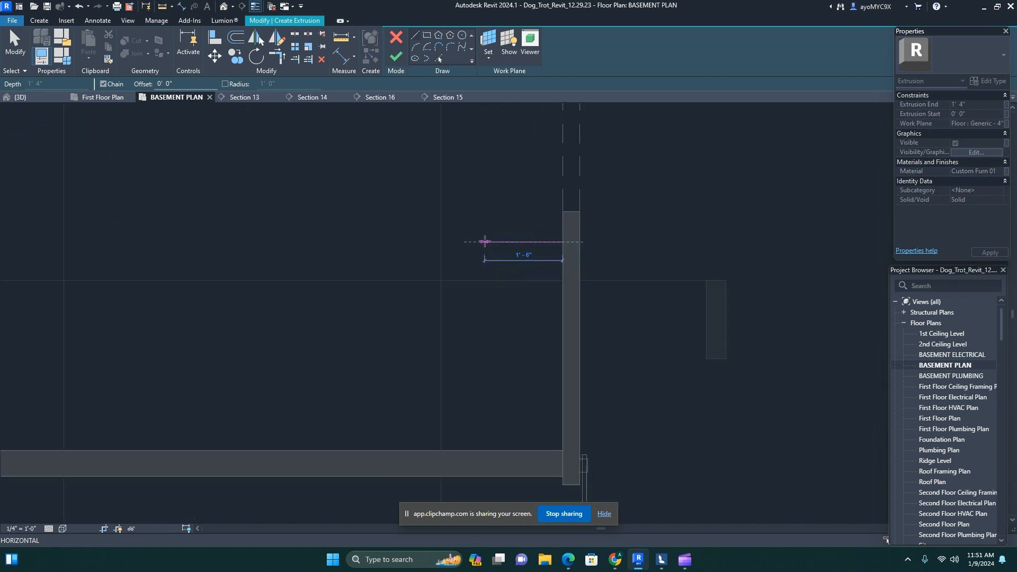
pyautogui.click(477, 242)
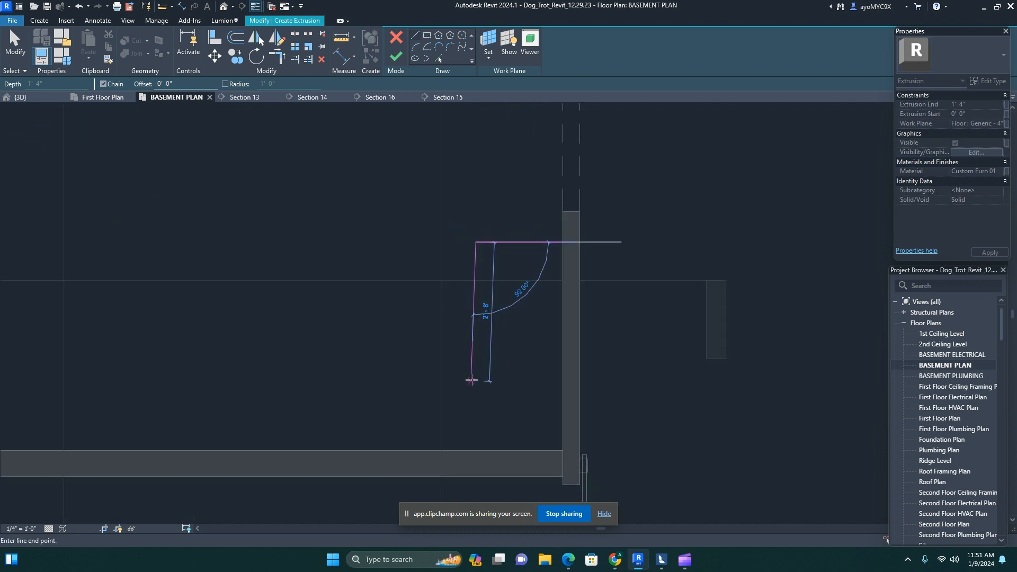
pyautogui.click(476, 372)
# - Continue the outline across the room, around the second leg about 1'-9" wide, and along the 2X6 exterior wall to the back corner
pyautogui.scroll(-2, 478, 372)
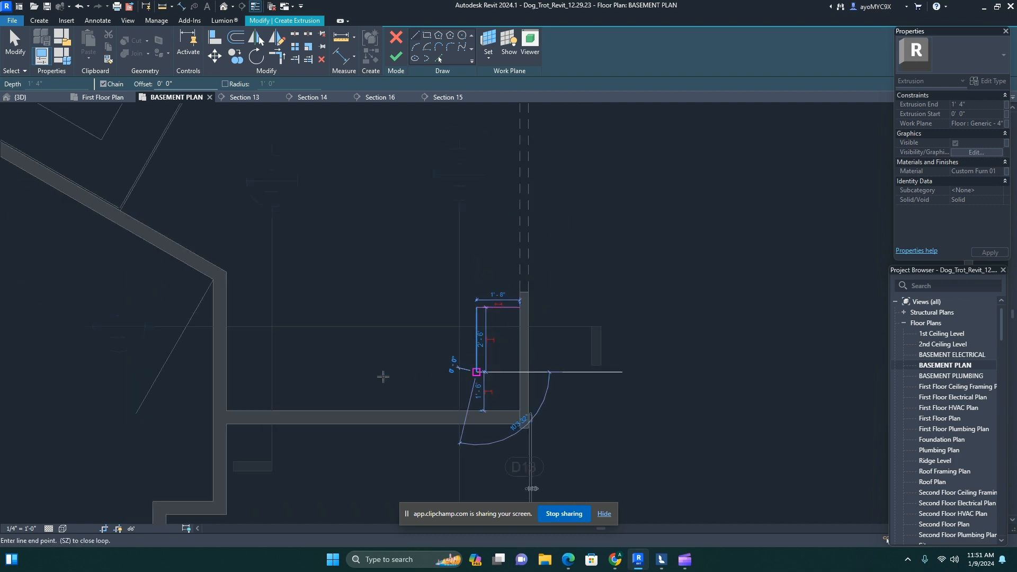
pyautogui.click(271, 308)
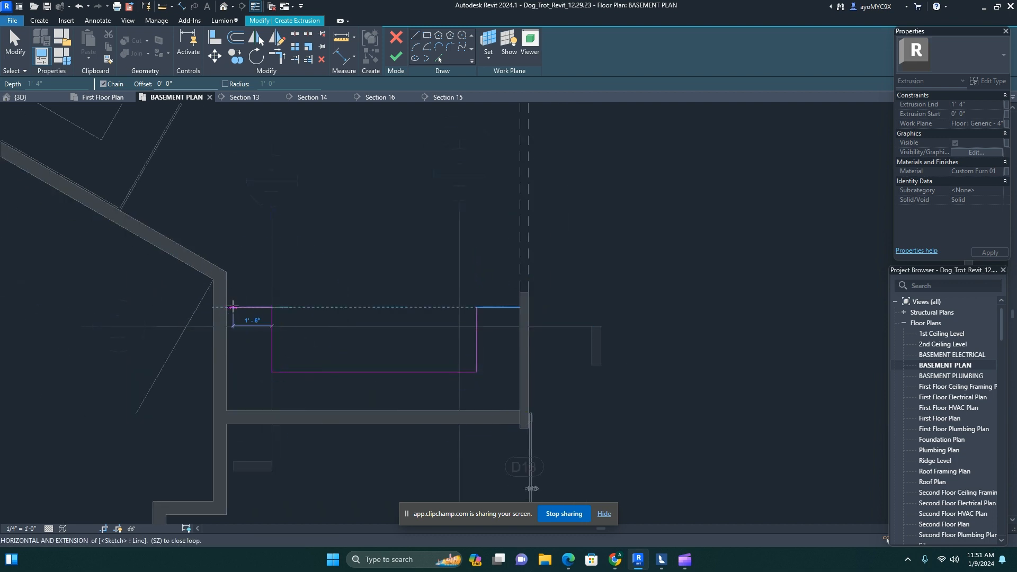
pyautogui.click(227, 307)
pyautogui.click(226, 410)
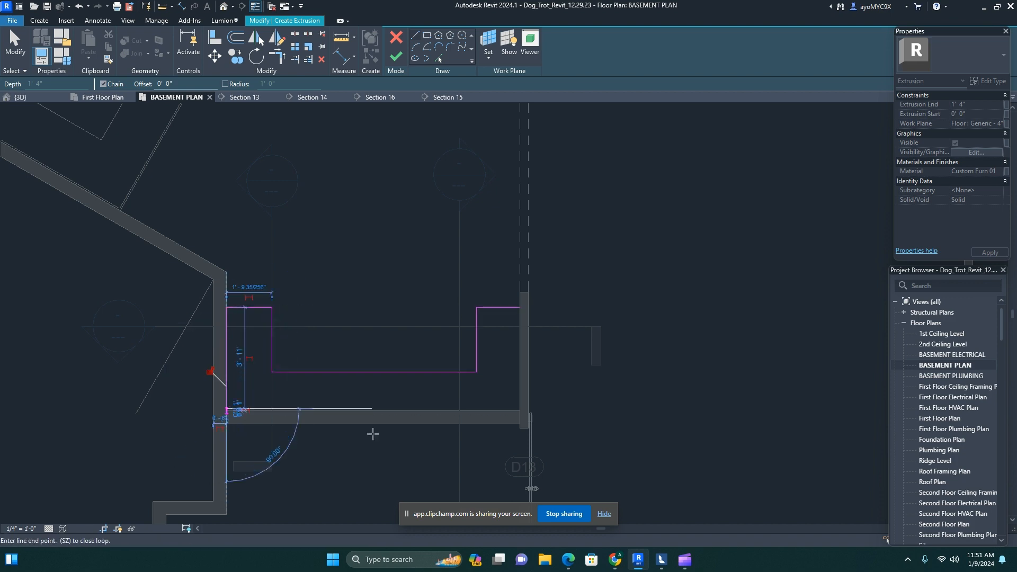
# - Close the U-shaped outline along the faces of the back wall and the stucco wall, and finish the line drawing
pyautogui.scroll(6, 239, 416)
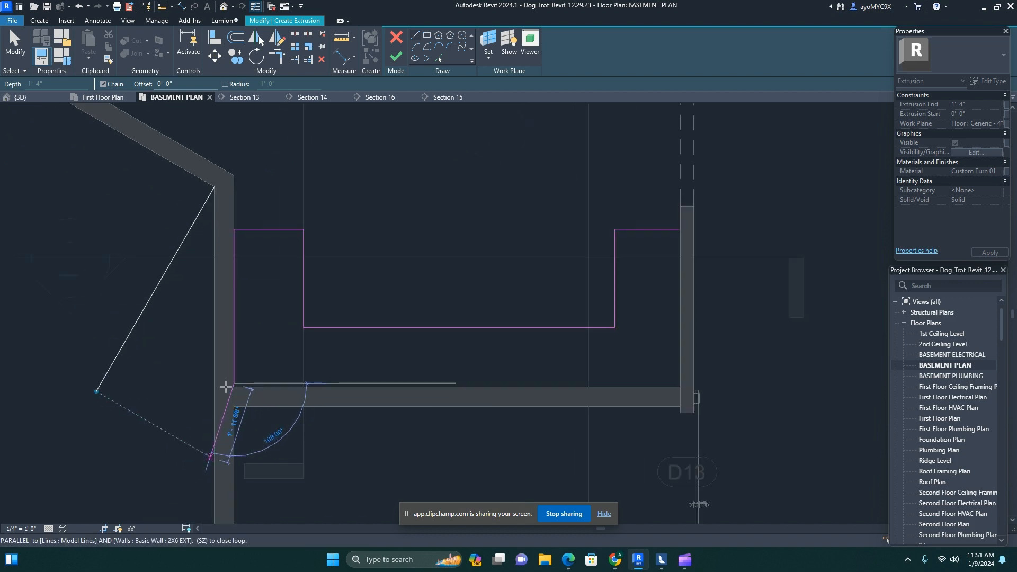
pyautogui.click(207, 383)
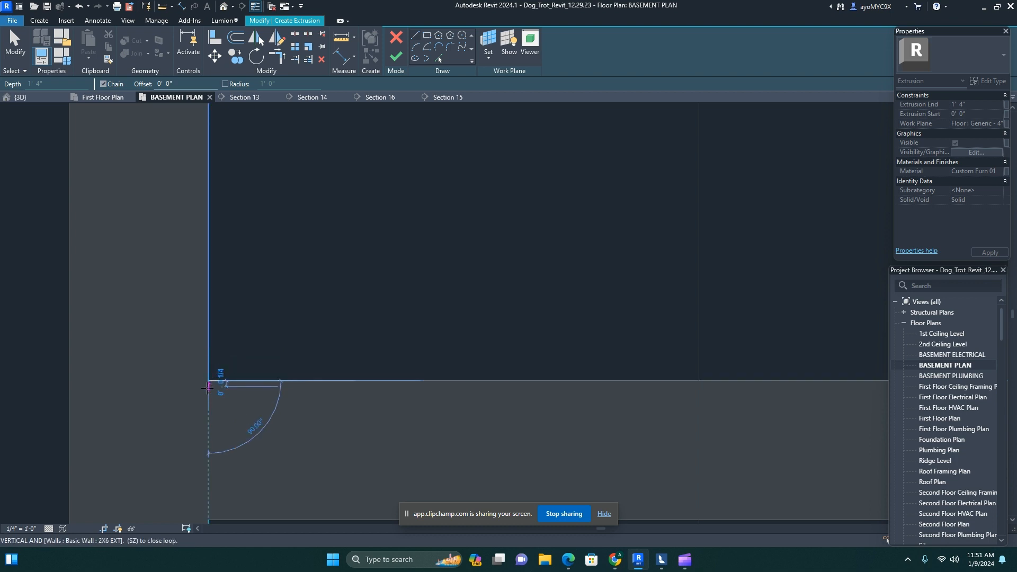
pyautogui.scroll(-6, 211, 387)
pyautogui.moveTo(587, 401); pyautogui.dragTo(259, 429, button='middle')
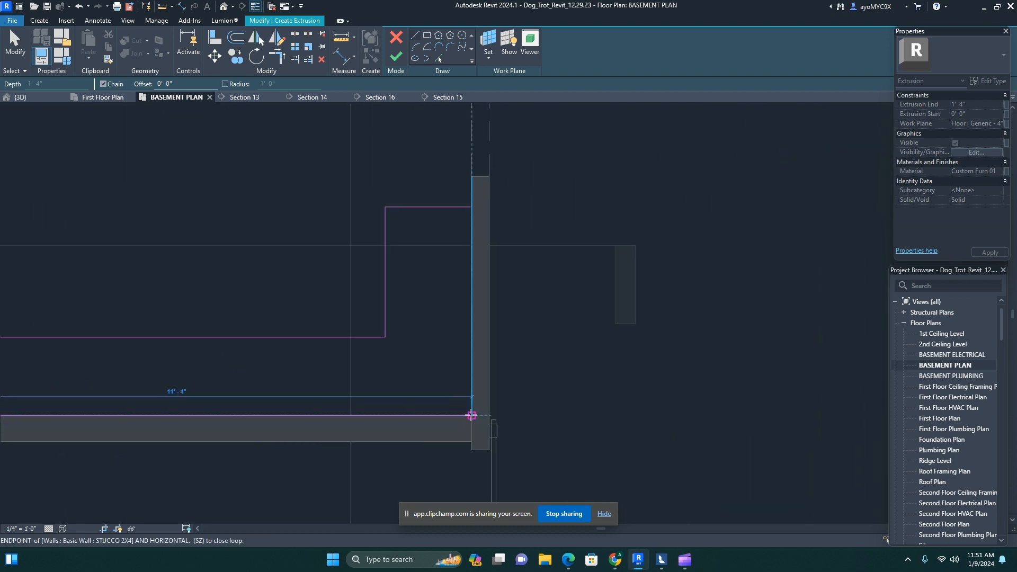
pyautogui.click(472, 415)
pyautogui.click(472, 206)
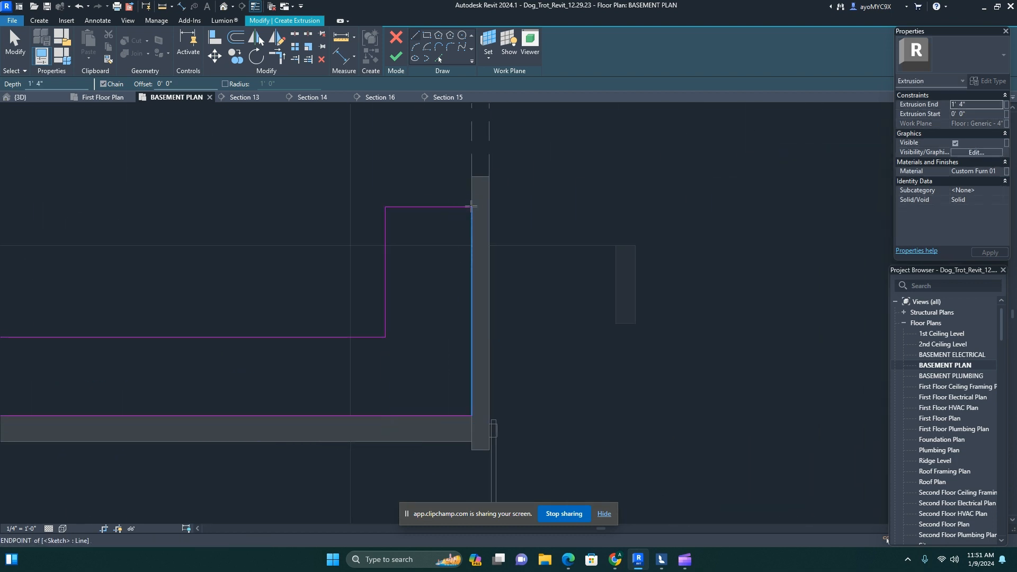
pyautogui.press('Escape')
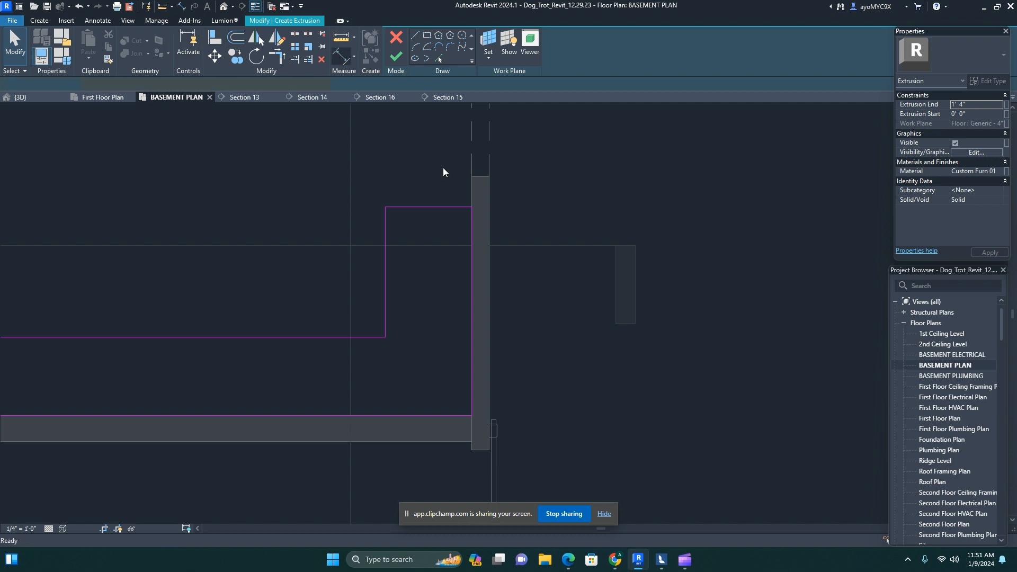
# - Measure the gap between the end edge of the leg at the stucco wall and the end of that wall
pyautogui.press('d')
pyautogui.press('i')
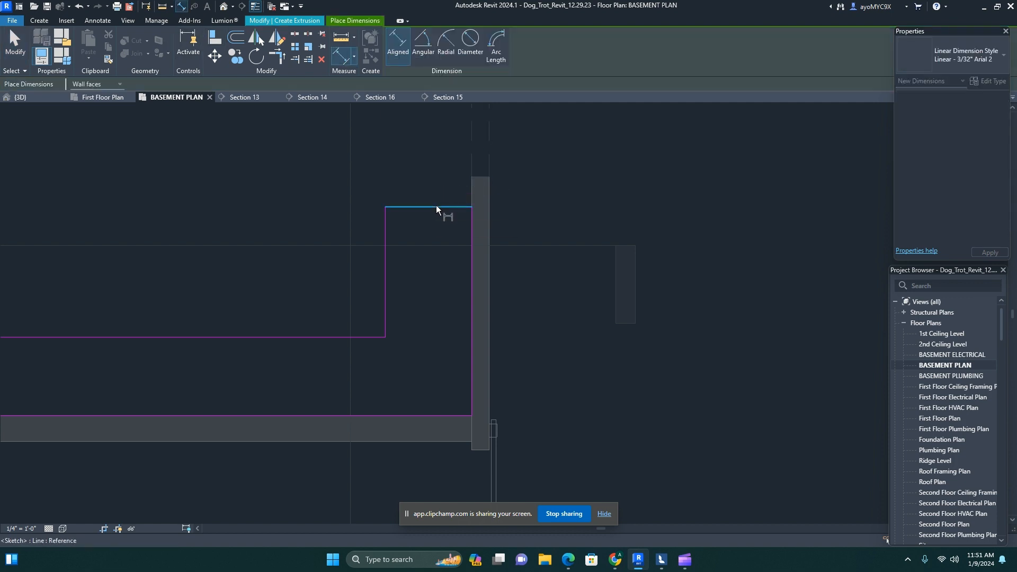
pyautogui.click(160, 6)
pyautogui.click(472, 206)
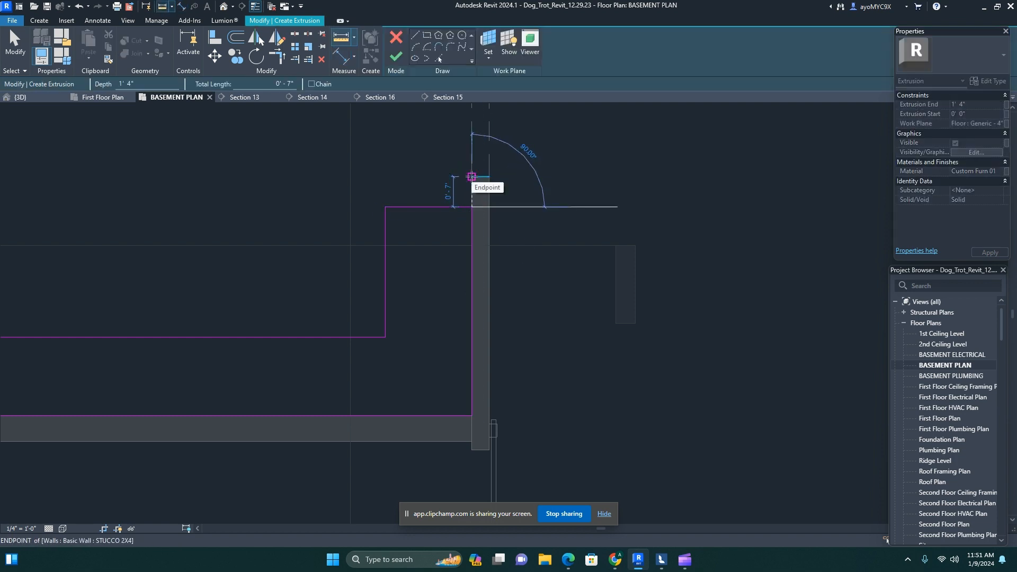
pyautogui.press('Escape')
# - Shift that leg's end edge slightly outward to a leg depth of 2'-6 1/4", and remeasure its gap to the stucco wall's end
pyautogui.scroll(5, 448, 211)
pyautogui.click(456, 200)
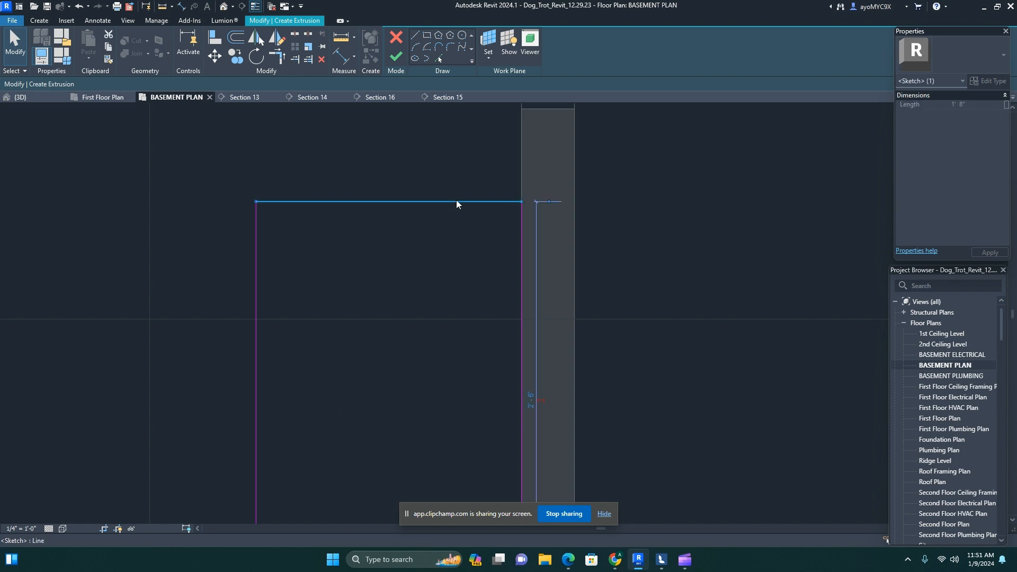
pyautogui.moveTo(457, 199); pyautogui.dragTo(456, 196)
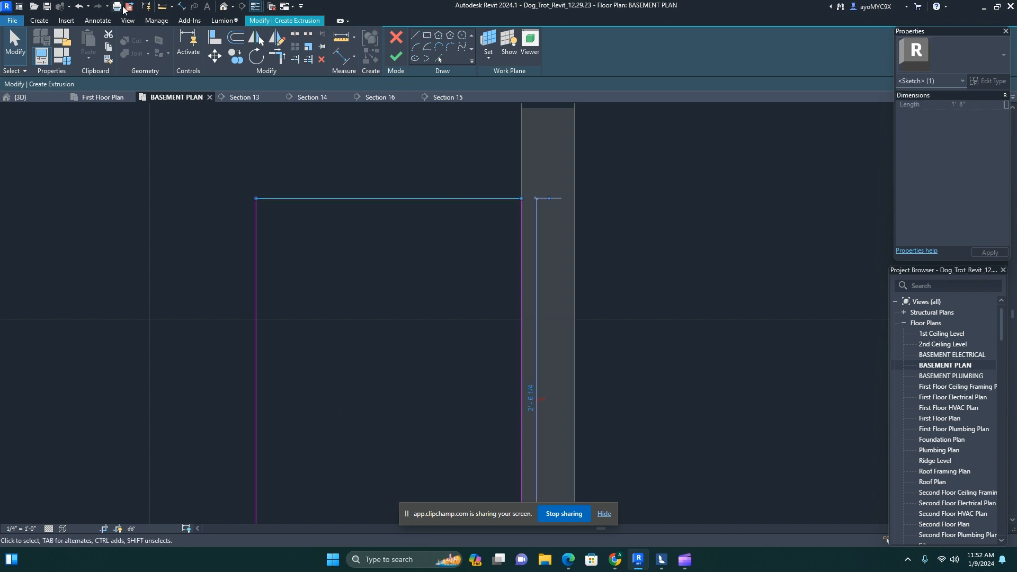
pyautogui.click(169, 9)
pyautogui.click(522, 108)
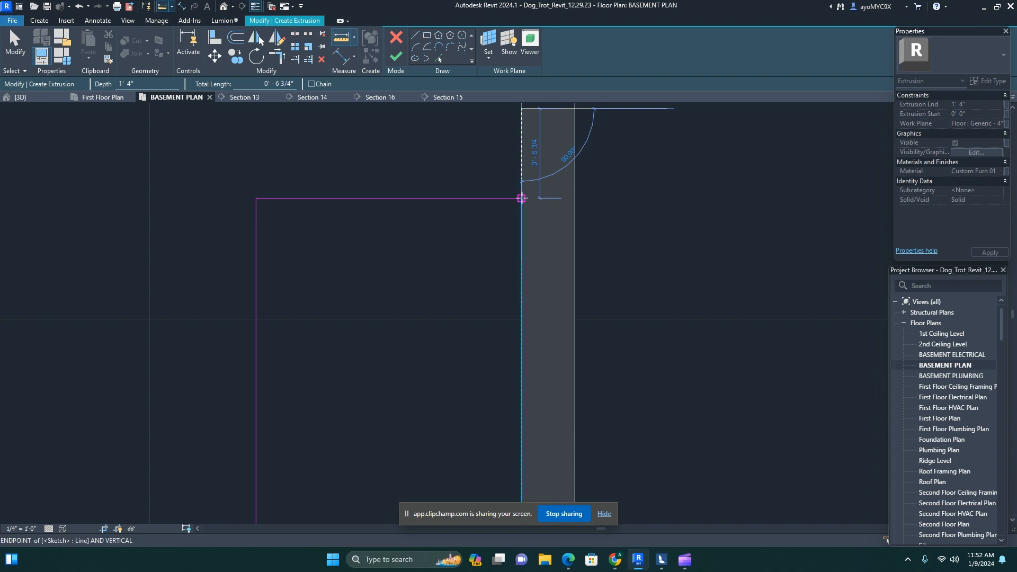
pyautogui.press('Escape')
pyautogui.press('Escape')
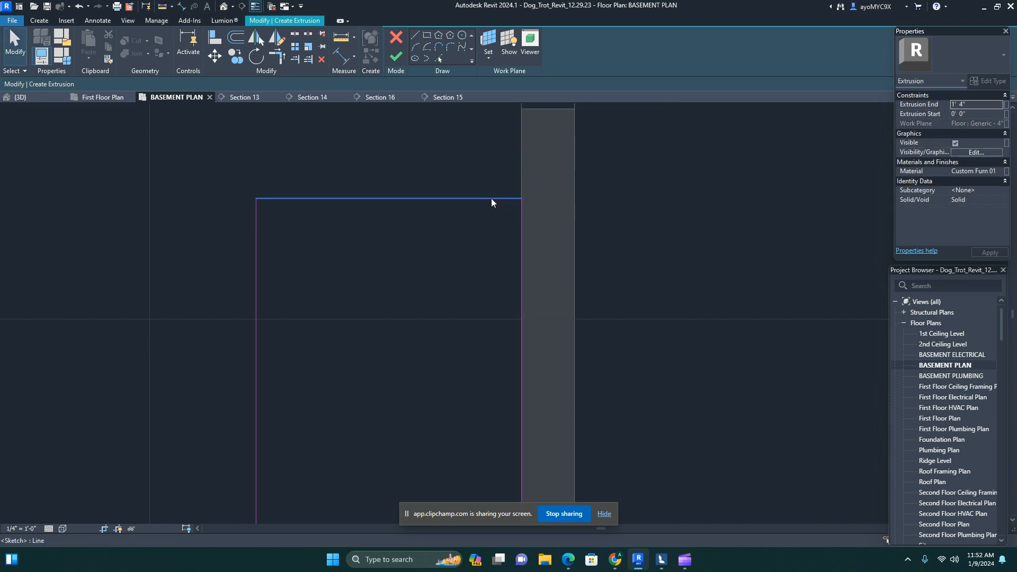
# - Try to place an aligned dimension from the end edge of the leg at the stucco wall
pyautogui.click(182, 6)
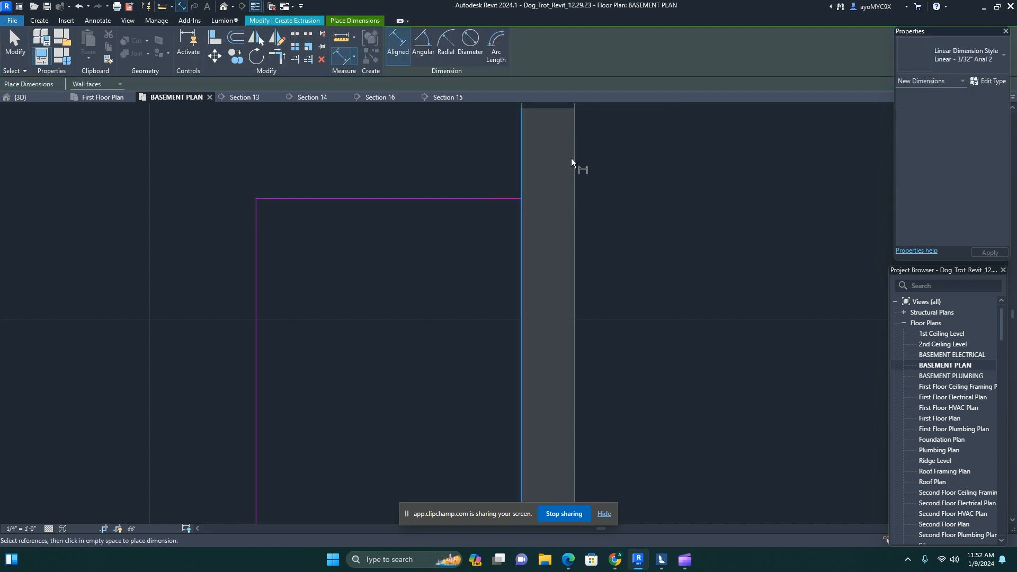
pyautogui.click(463, 197)
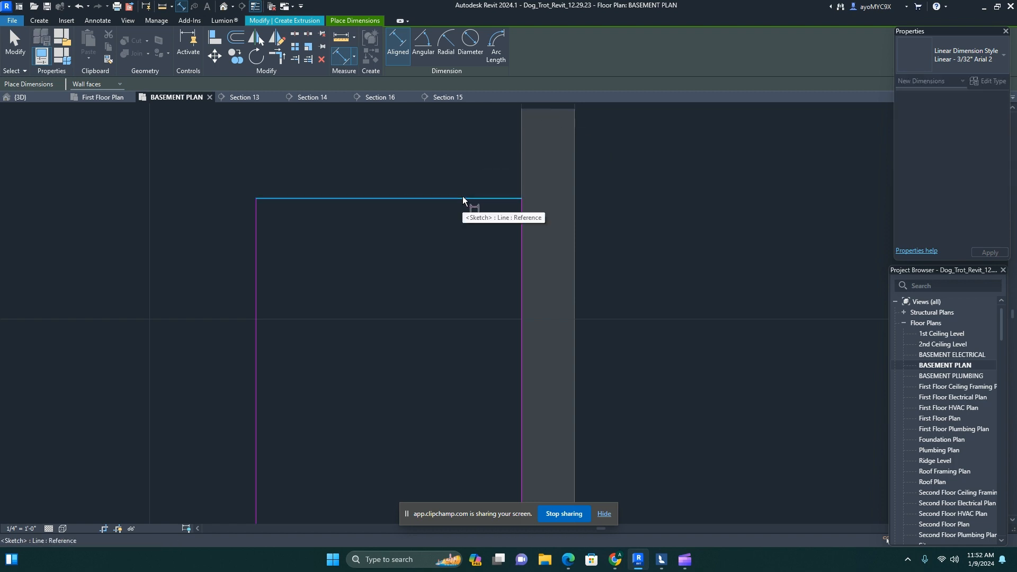
pyautogui.click(452, 166)
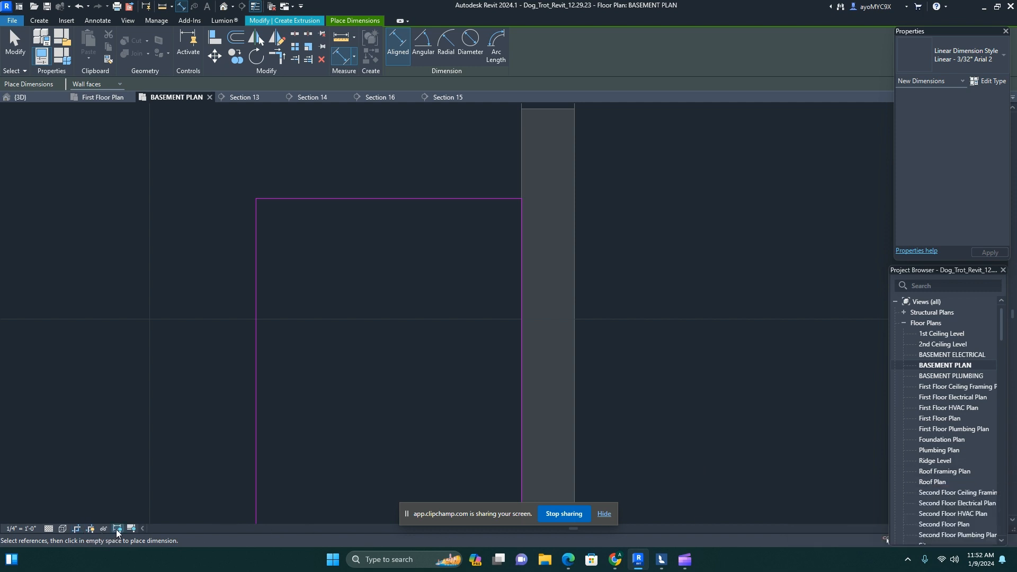
pyautogui.scroll(-2, 295, 465)
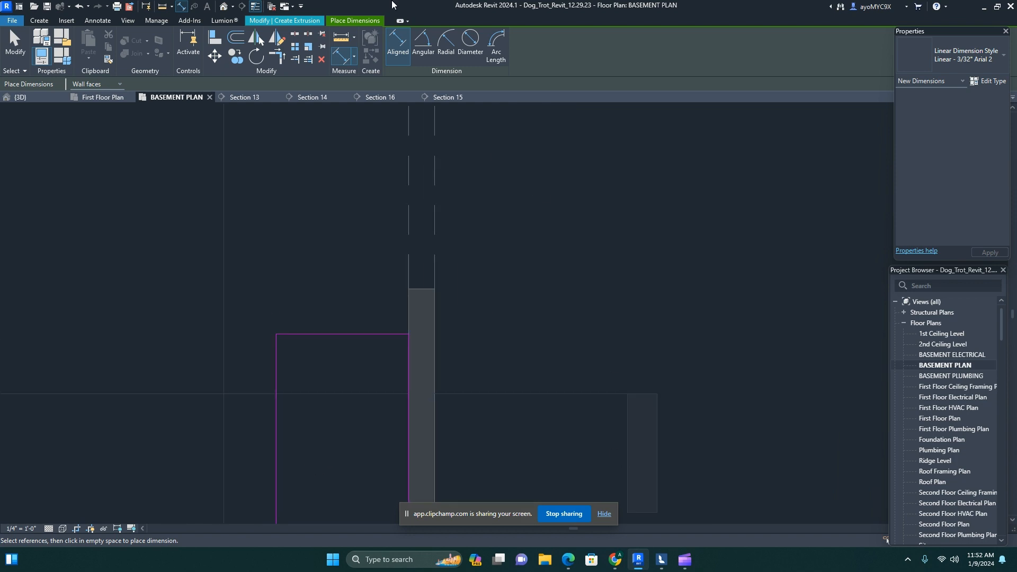
pyautogui.scroll(-2, 388, 279)
pyautogui.moveTo(368, 328); pyautogui.dragTo(476, 181, button='middle')
pyautogui.scroll(-2, 446, 259)
pyautogui.press('Escape')
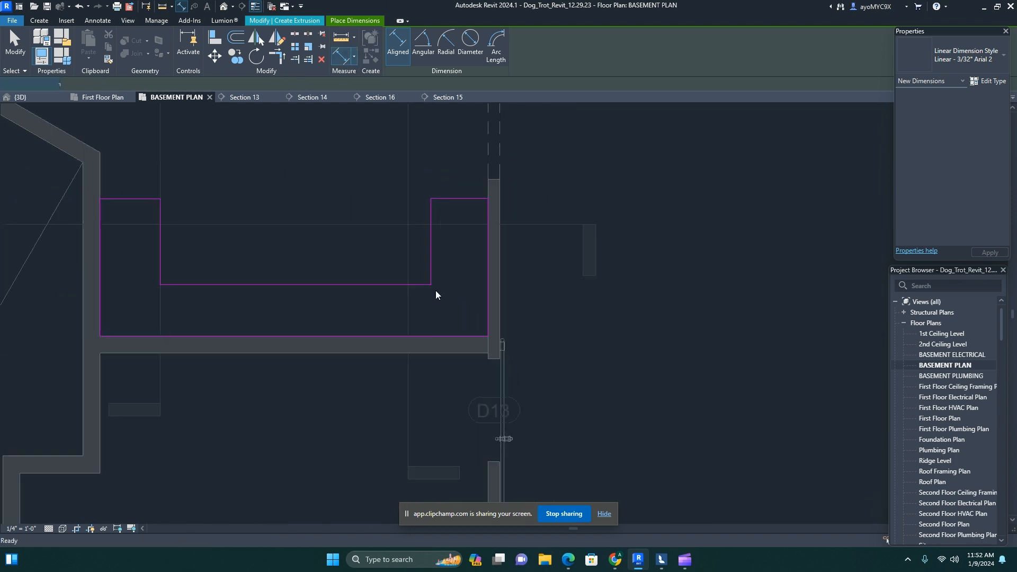
# - Set the distance between the outline's long inner edge and the back wall edge to 1'-6"
pyautogui.click(392, 285)
pyautogui.click(444, 313)
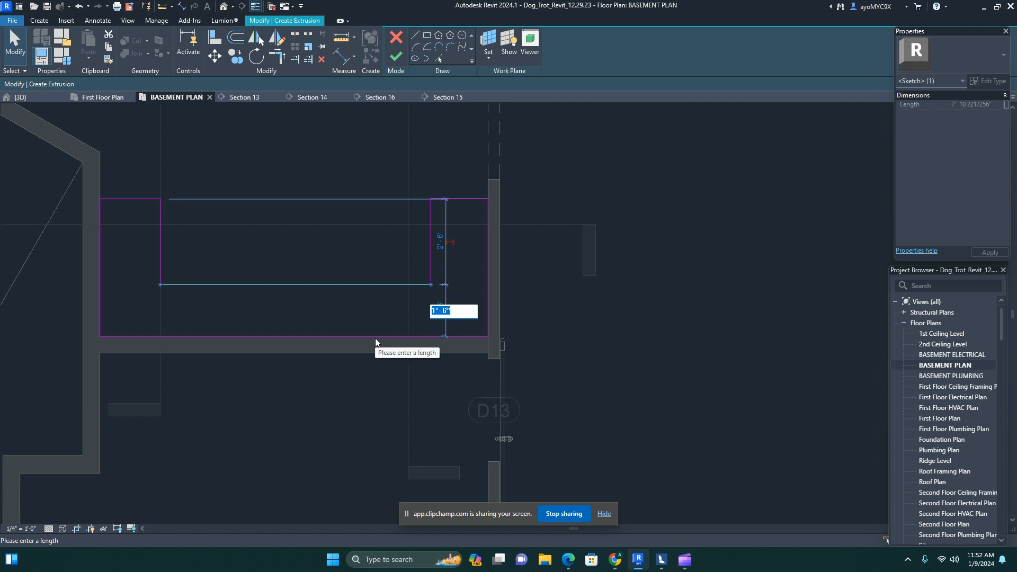
pyautogui.write('1 6')
pyautogui.press('Return')
pyautogui.press('Escape')
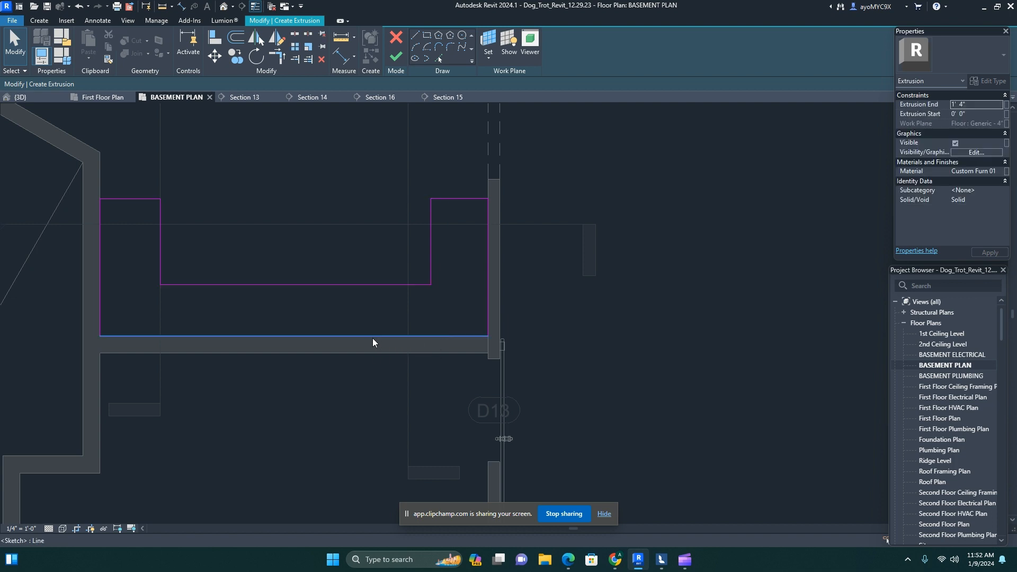
# - Set the width of the leg along the 2X6 exterior wall to 1'-6"
pyautogui.click(153, 241)
pyautogui.click(129, 294)
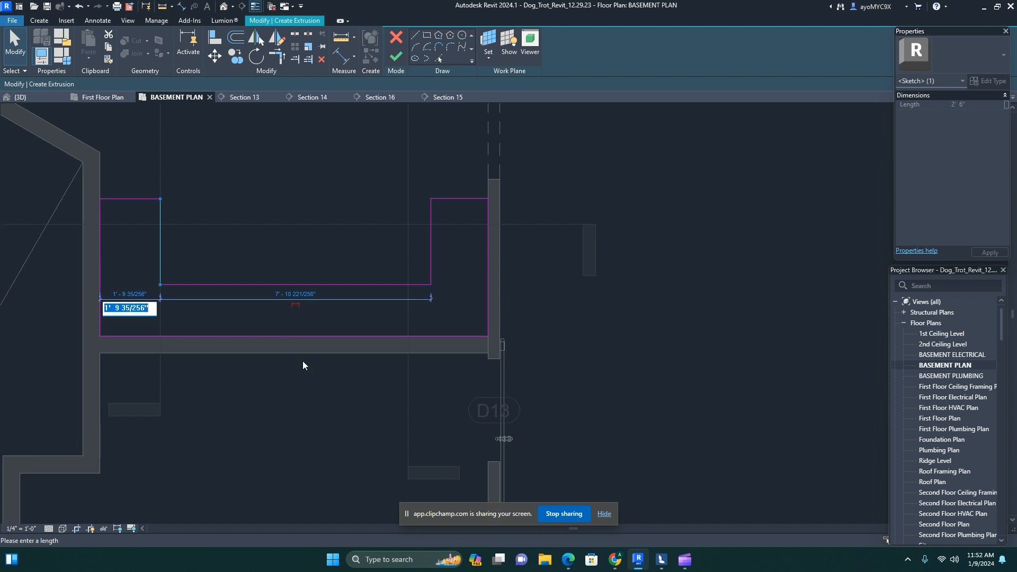
pyautogui.write('18')
pyautogui.press('Return')
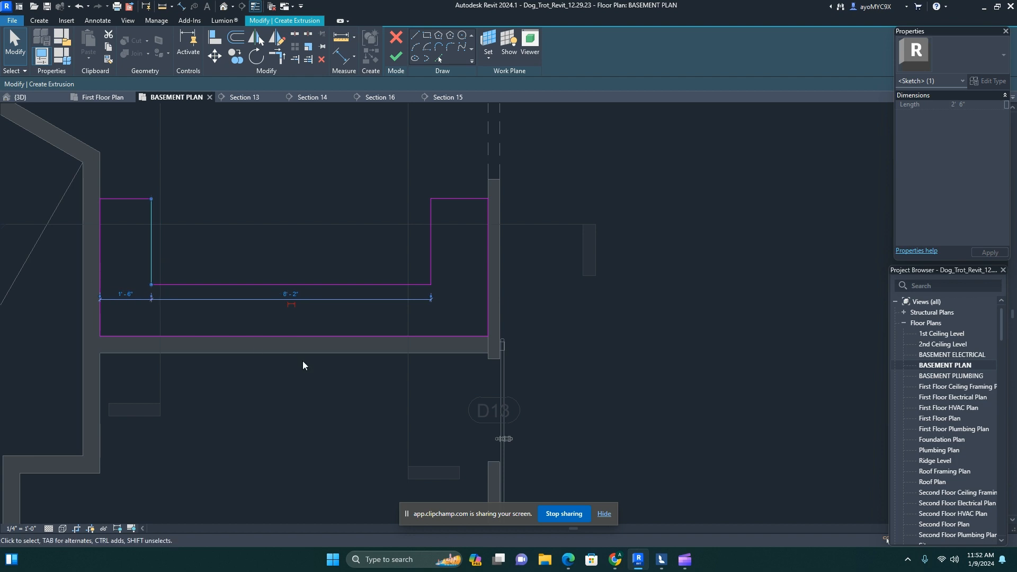
# - Align the end edge of the leg at the 2X6 exterior wall with the end edge of the leg at the stucco wall
pyautogui.press('Escape')
pyautogui.press('a')
pyautogui.press('l')
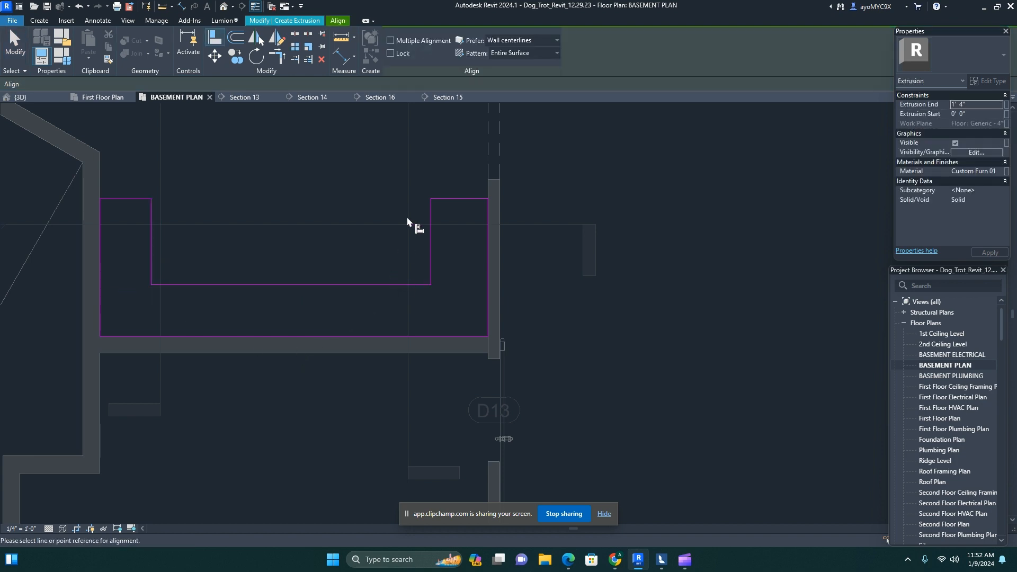
pyautogui.click(456, 199)
pyautogui.click(118, 200)
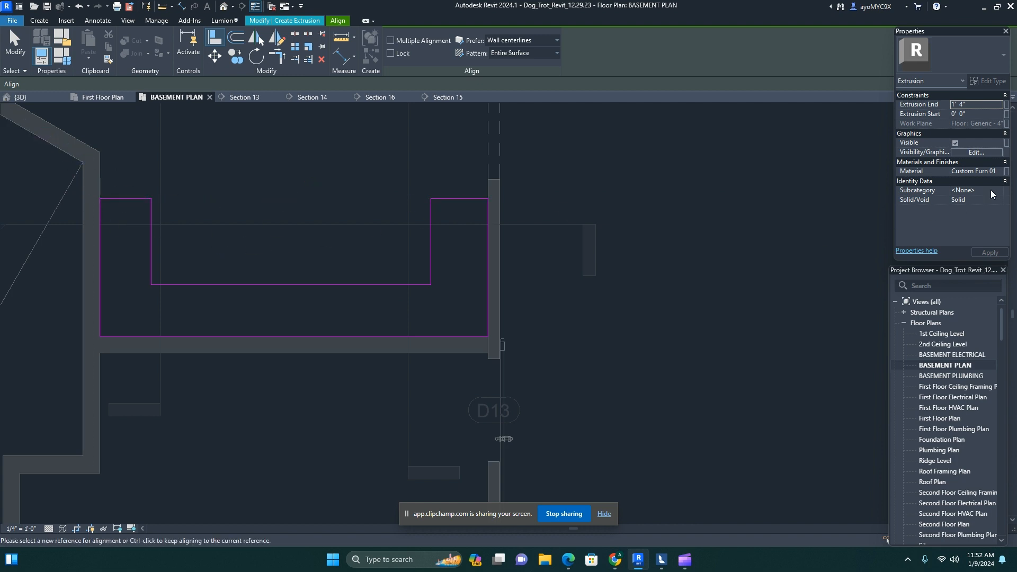
# - Open the Material Browser from the extrusion's Material property and create a new material
pyautogui.click(993, 172)
pyautogui.click(1001, 171)
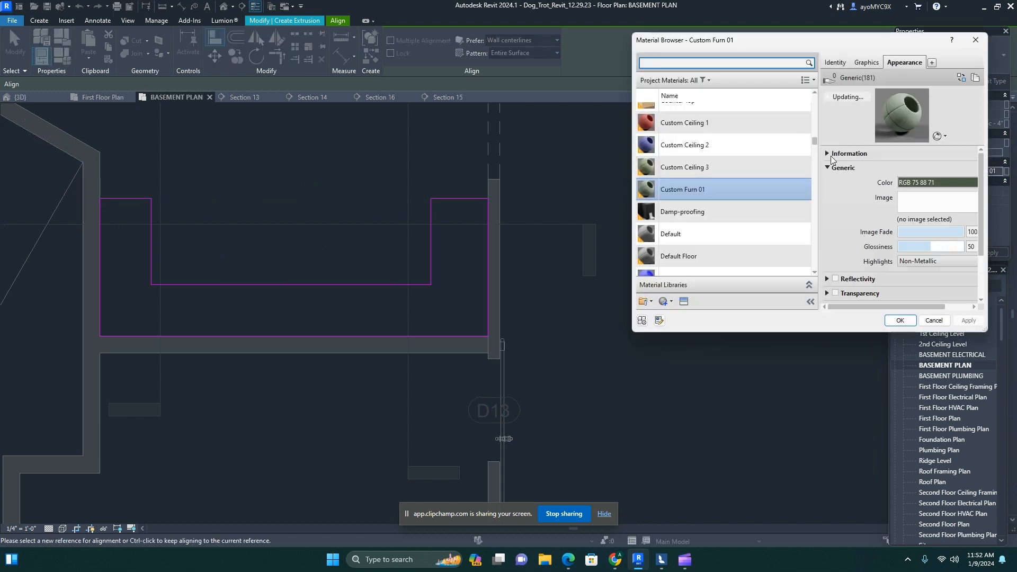
pyautogui.click(667, 302)
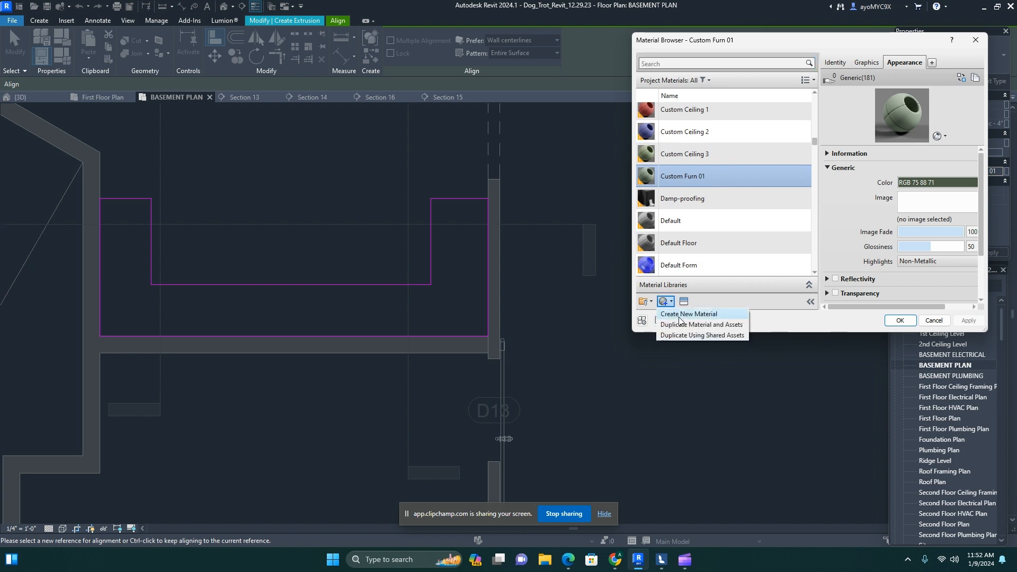
pyautogui.click(680, 317)
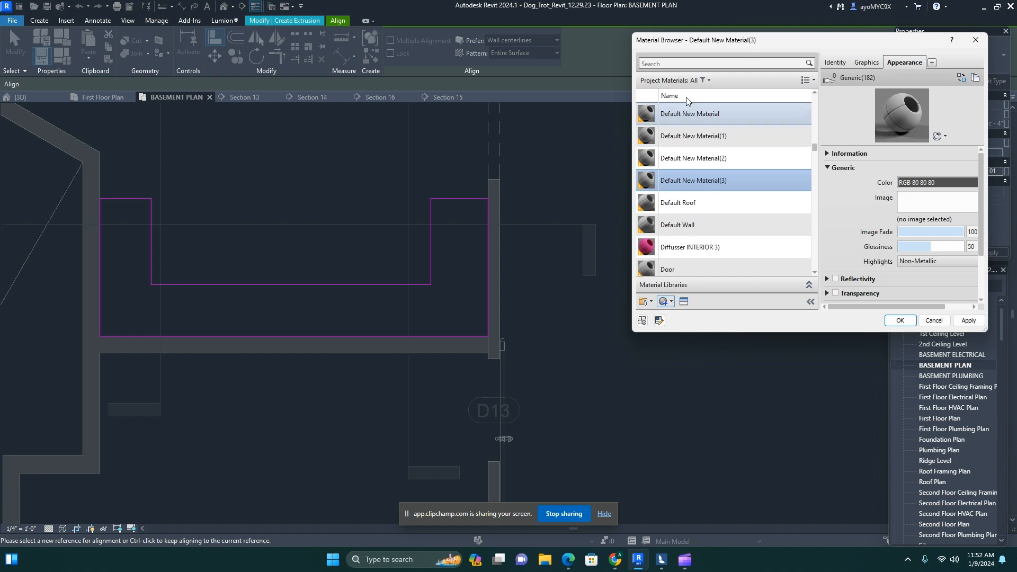
# - Rename the new material with a name beginning "Basement Built-"
pyautogui.click(835, 62)
pyautogui.click(971, 78)
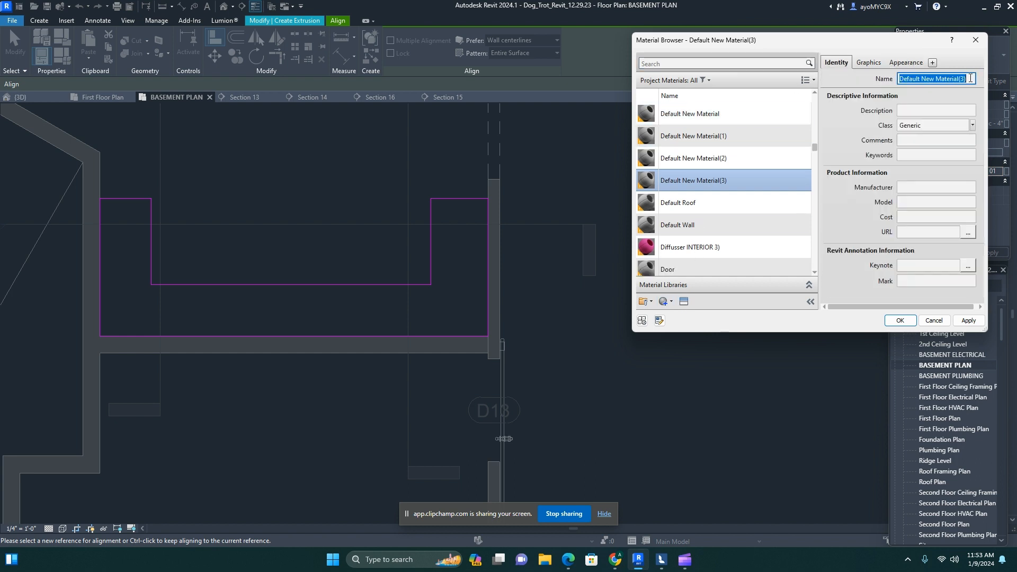
pyautogui.write('Basement Built-')
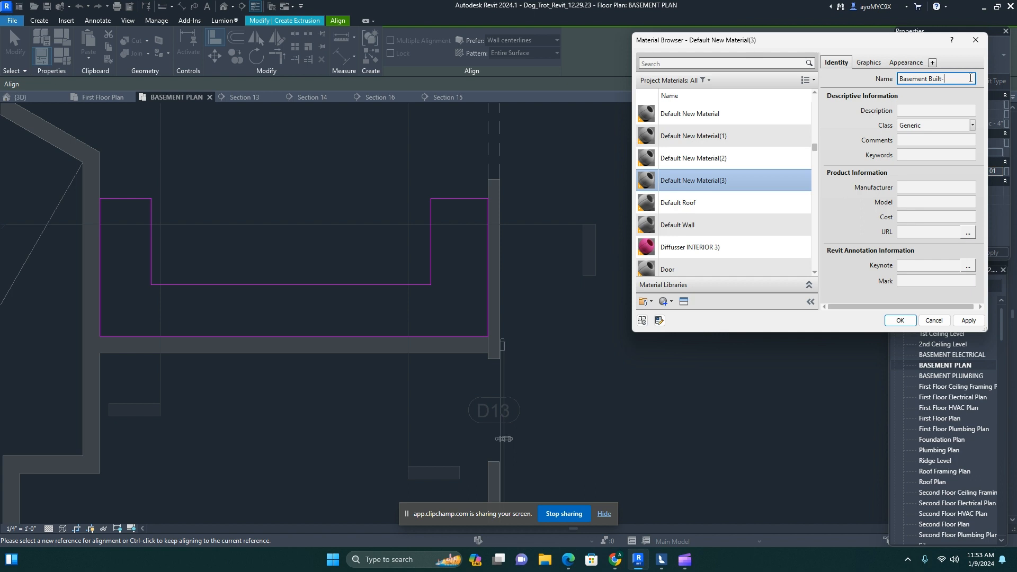
pyautogui.write(')1')
# - Give the new material a green appearance color from the color spectrum and assign it to the extrusion
pyautogui.click(906, 62)
pyautogui.click(968, 183)
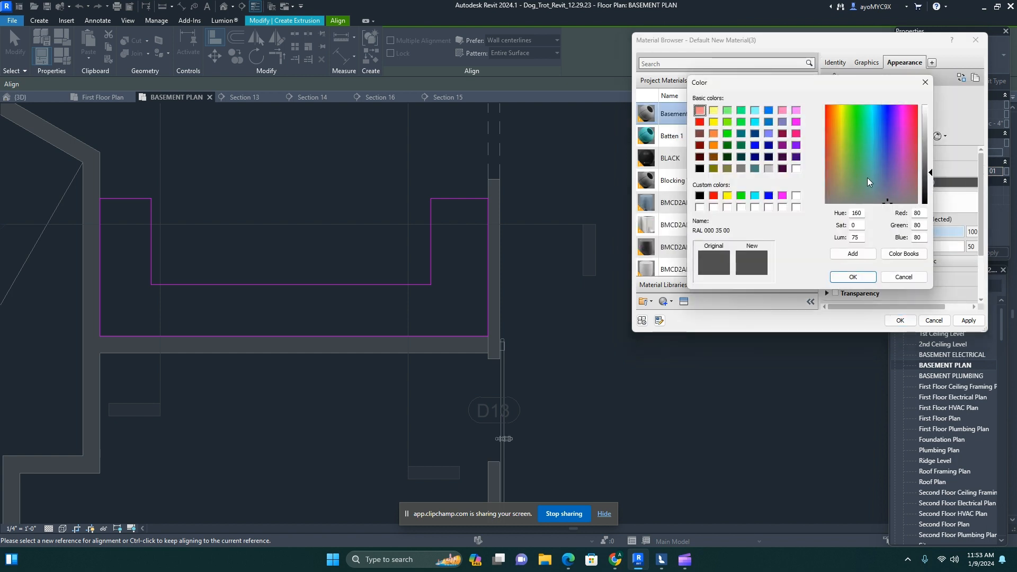
pyautogui.click(865, 161)
pyautogui.click(845, 275)
pyautogui.click(900, 322)
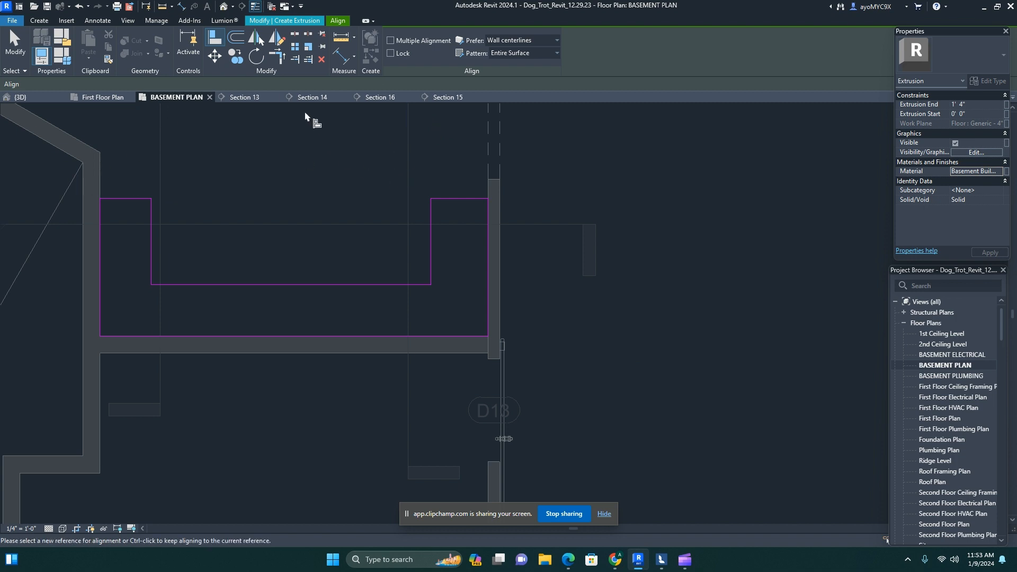
# - In the 3D view, set the dimension between the leg's end edge and the adjacent wall's end to 6"
pyautogui.click(21, 97)
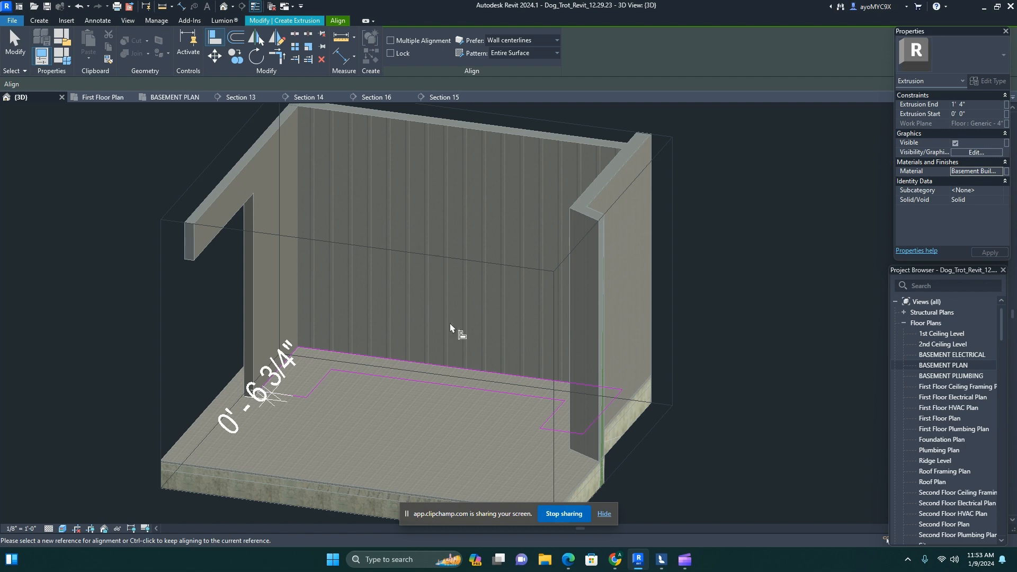
pyautogui.keyDown('shift'); pyautogui.moveTo(463, 334); pyautogui.dragTo(498, 377, button='middle'); pyautogui.keyUp('shift')
pyautogui.scroll(6, 212, 371)
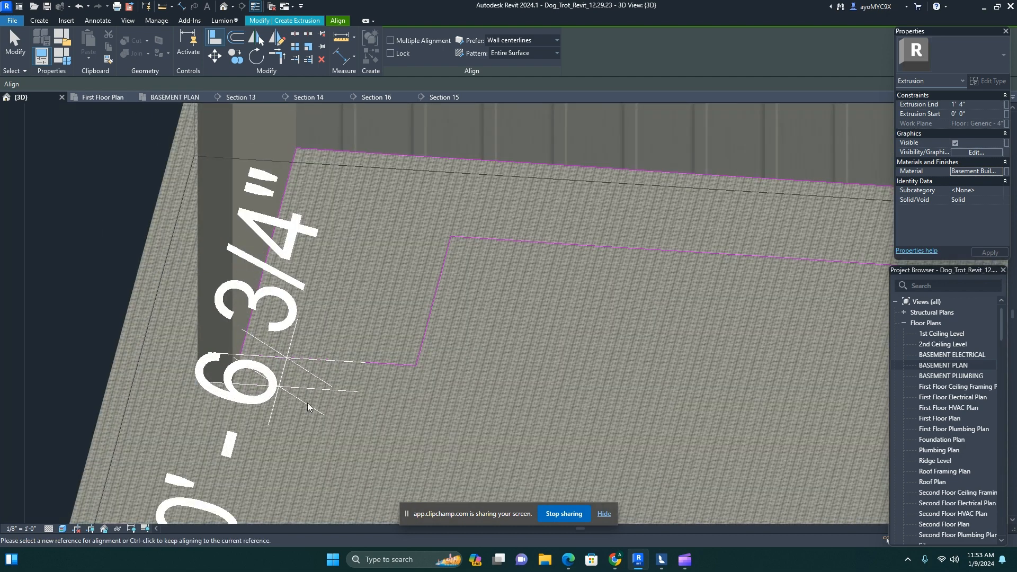
pyautogui.press('Escape')
pyautogui.click(377, 364)
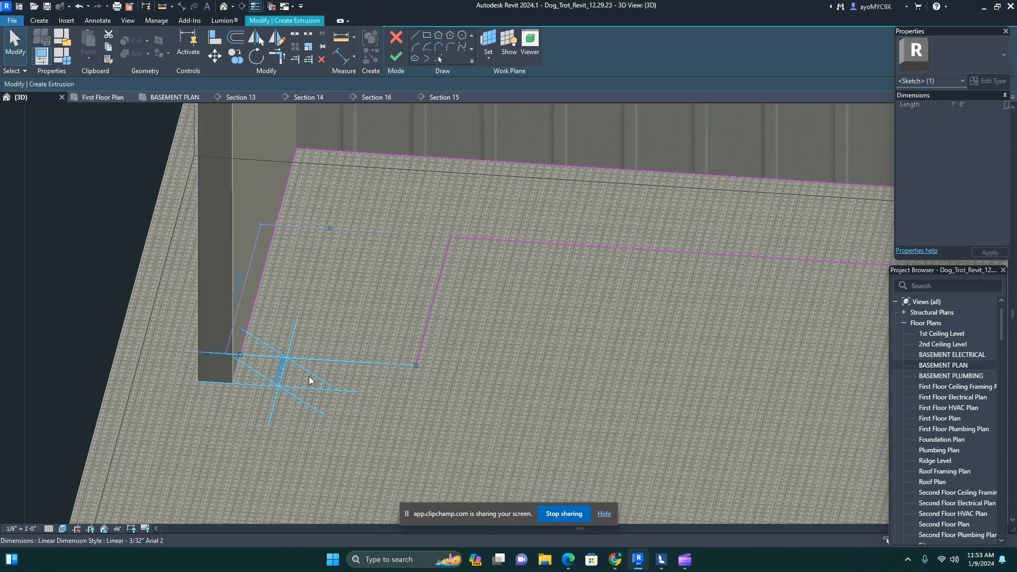
pyautogui.click(278, 376)
pyautogui.scroll(2, 280, 374)
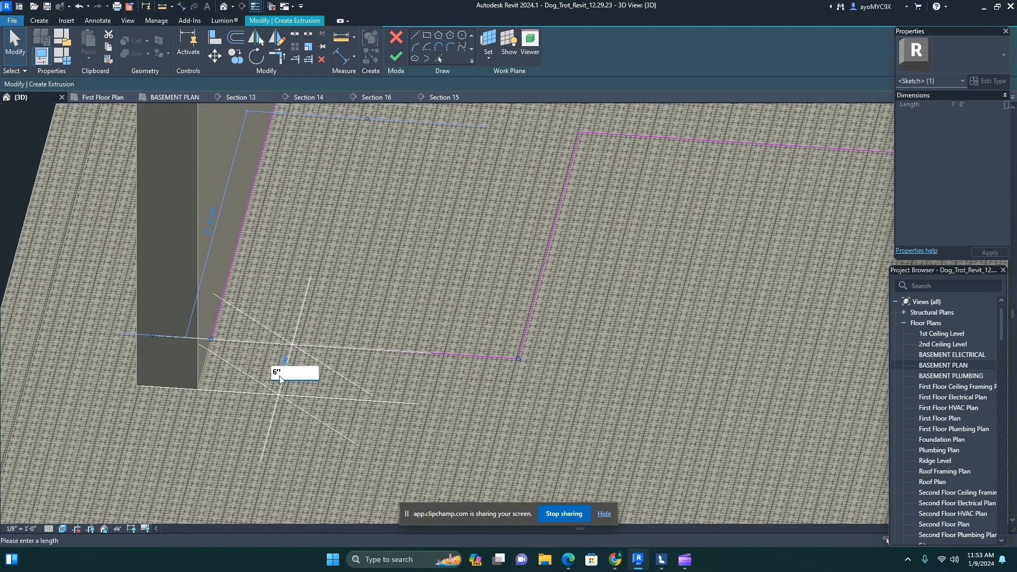
pyautogui.write('6"')
pyautogui.press('Return')
pyautogui.press('Escape')
pyautogui.scroll(-4, 299, 242)
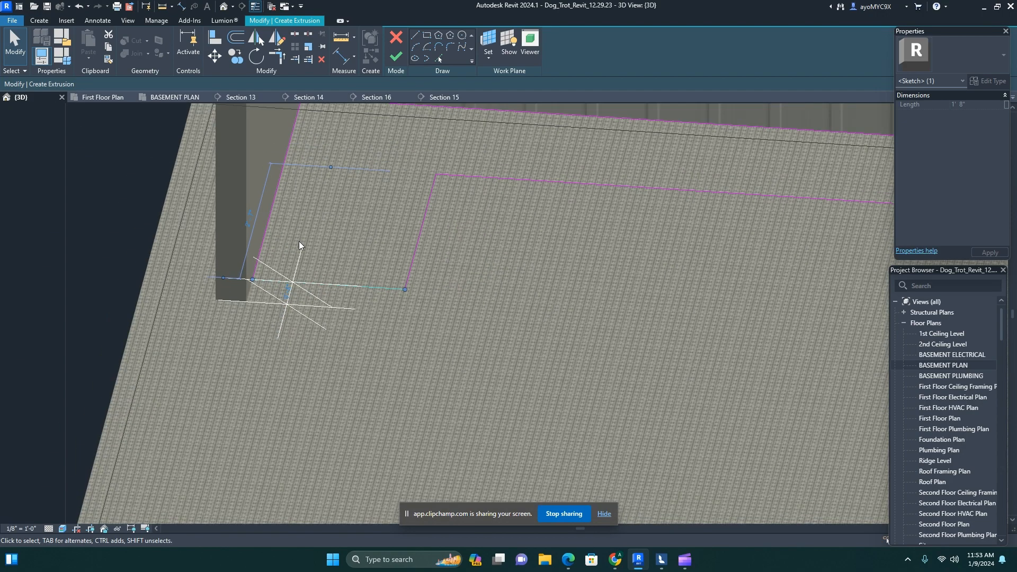
# - Align the opposite leg's end edge with the end edge of the leg dimensioned 6" from the wall end
pyautogui.press('a')
pyautogui.press('l')
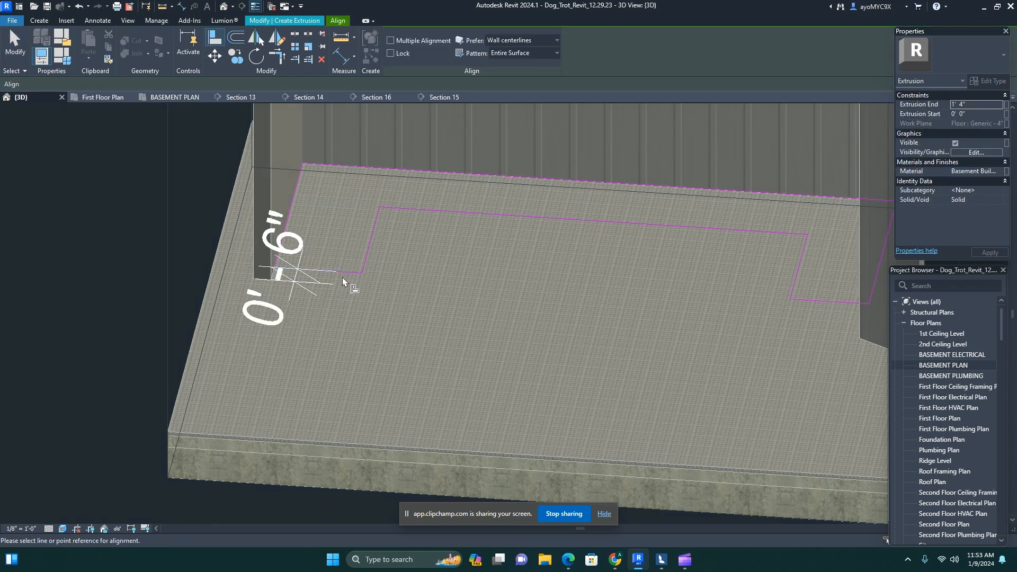
pyautogui.click(344, 271)
pyautogui.click(812, 301)
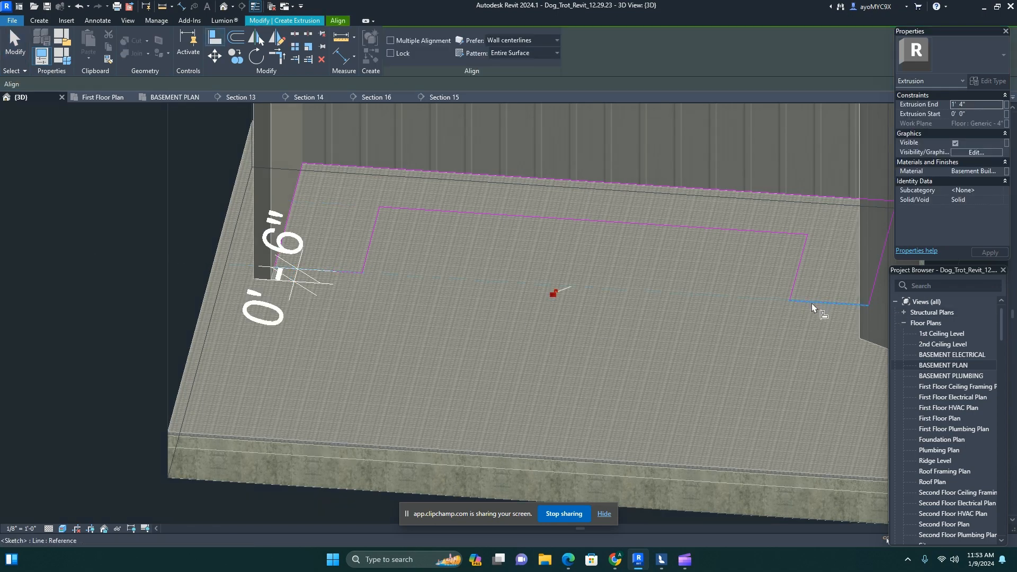
pyautogui.click(726, 341)
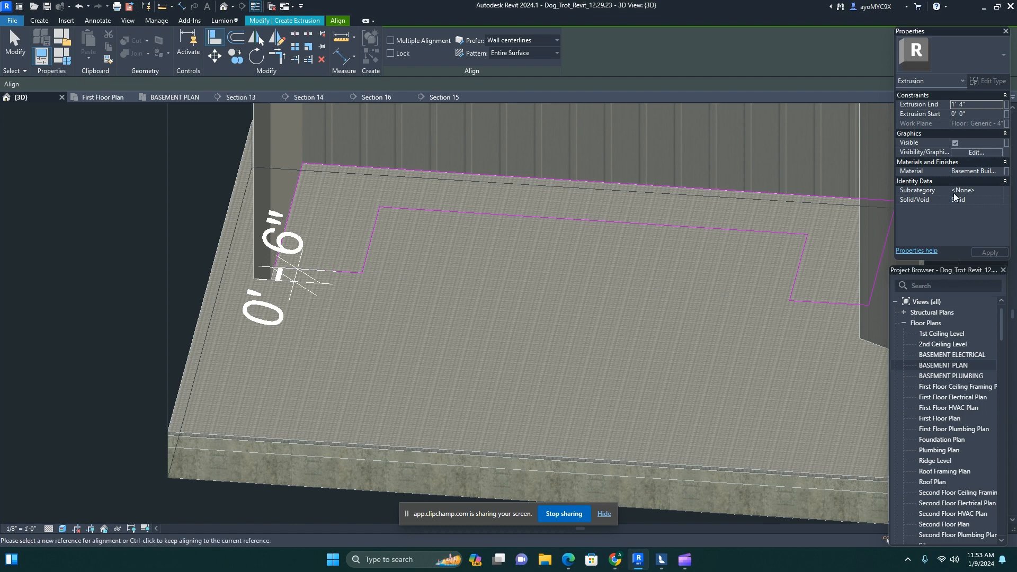
# - Set the extrusion's end height to 20"
pyautogui.click(986, 105)
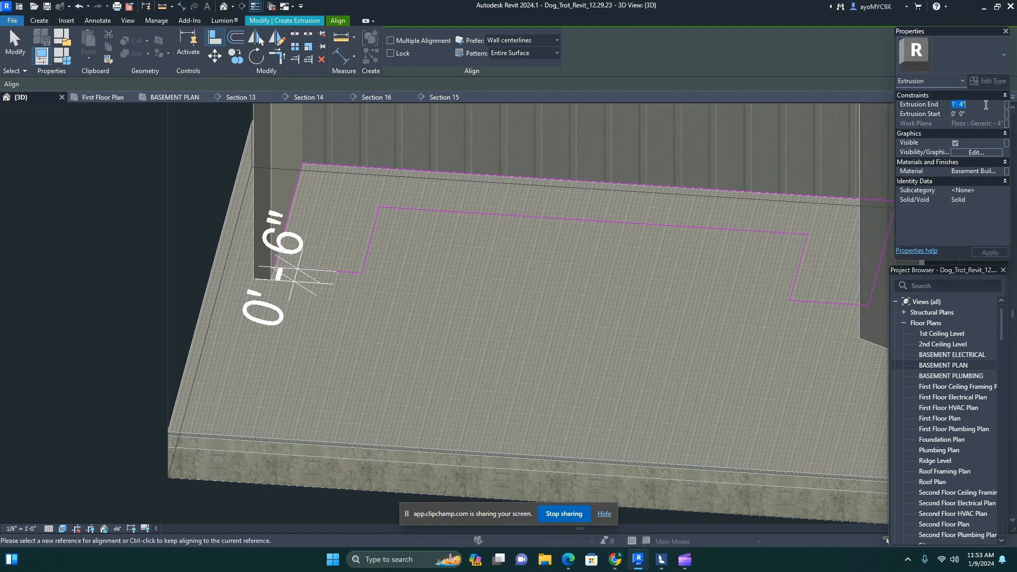
pyautogui.write('20')
pyautogui.press('Escape')
# - In the basement plan, set the distance between the outline's long inner edge and the back wall edge to 20"
pyautogui.click(661, 224)
pyautogui.scroll(10, 368, 180)
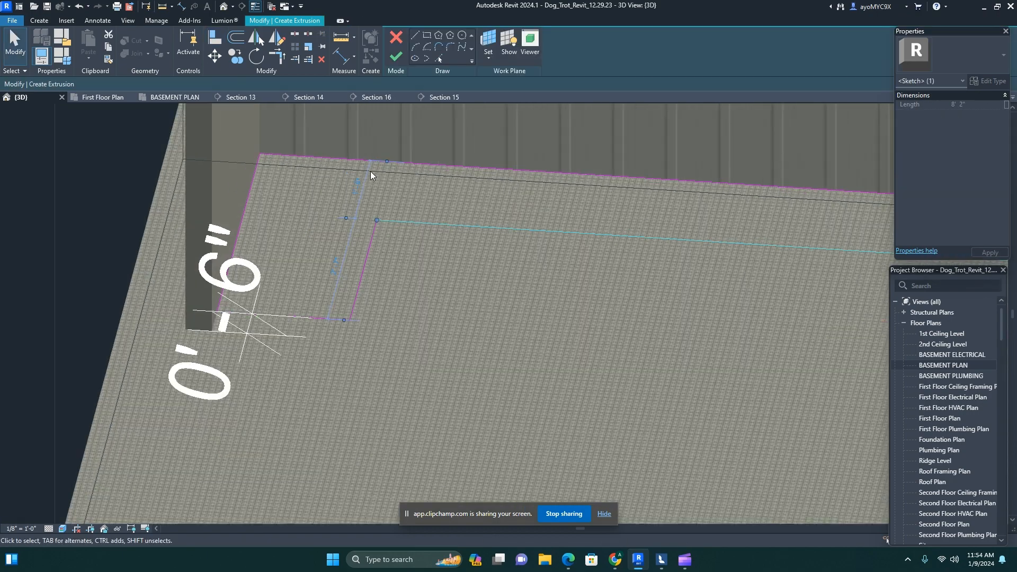
pyautogui.scroll(-3, 364, 193)
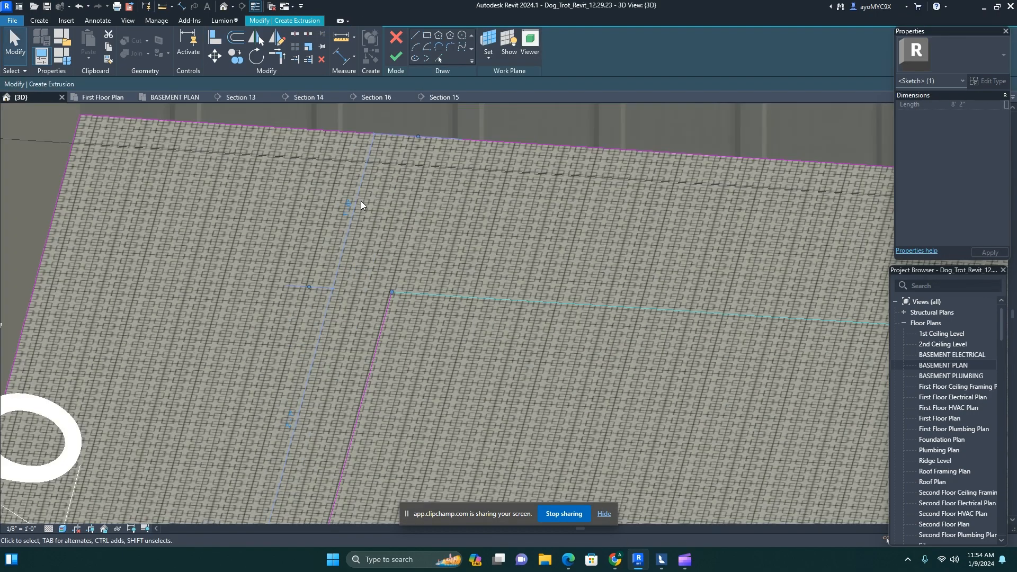
pyautogui.click(102, 98)
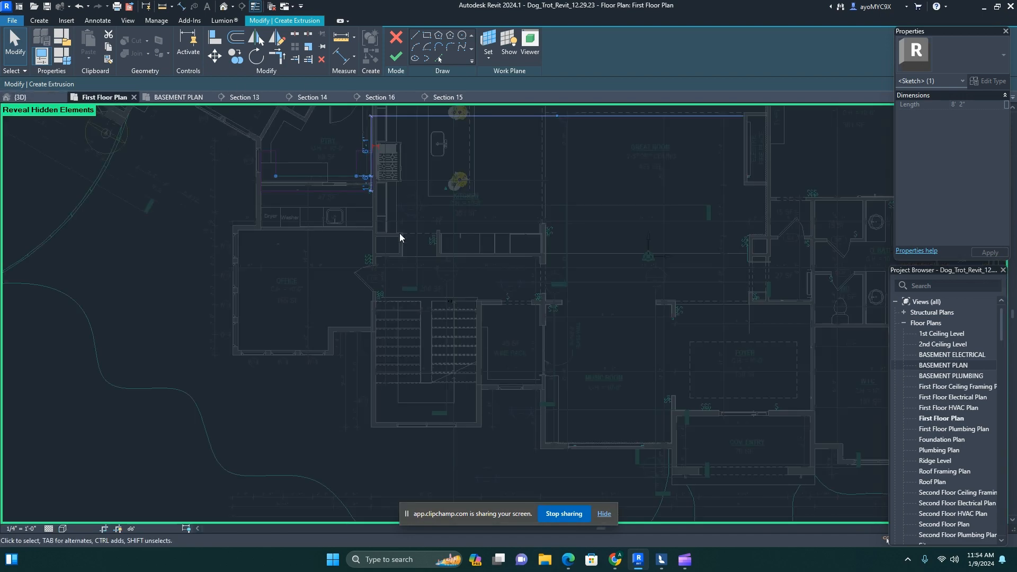
pyautogui.click(161, 98)
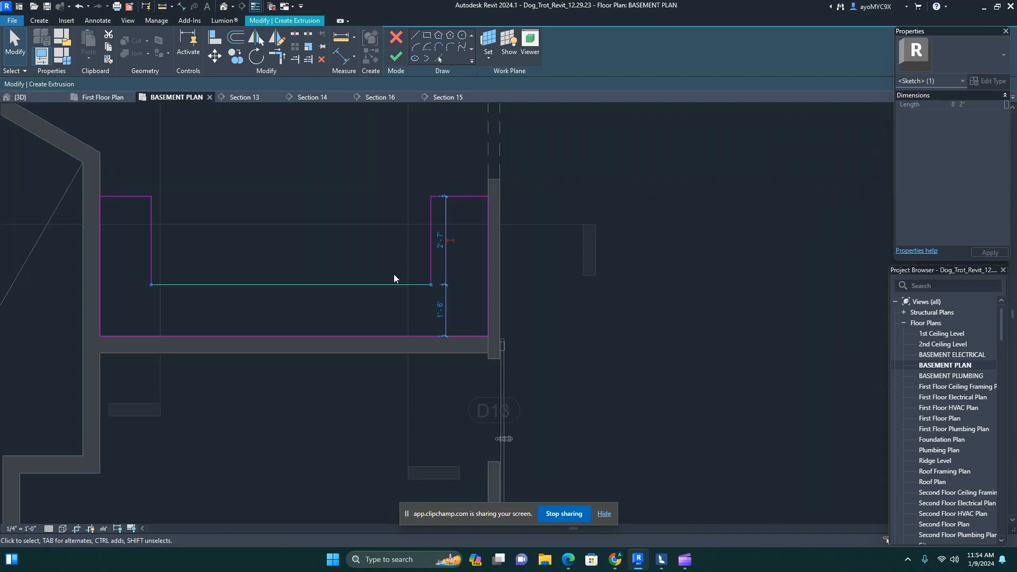
pyautogui.click(367, 285)
pyautogui.click(368, 285)
pyautogui.click(440, 310)
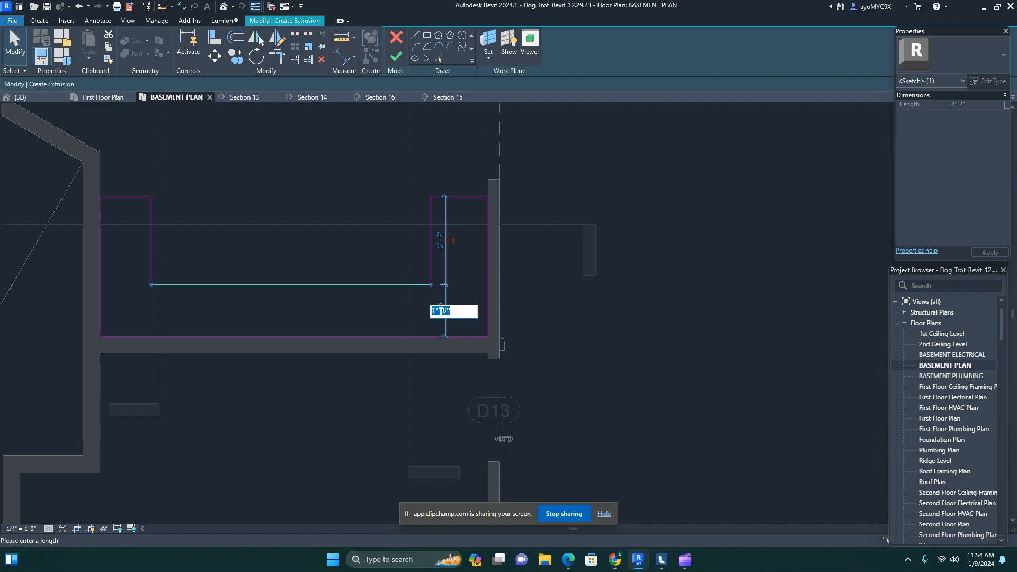
pyautogui.press('BackSpace')
pyautogui.write('20')
pyautogui.press('Return')
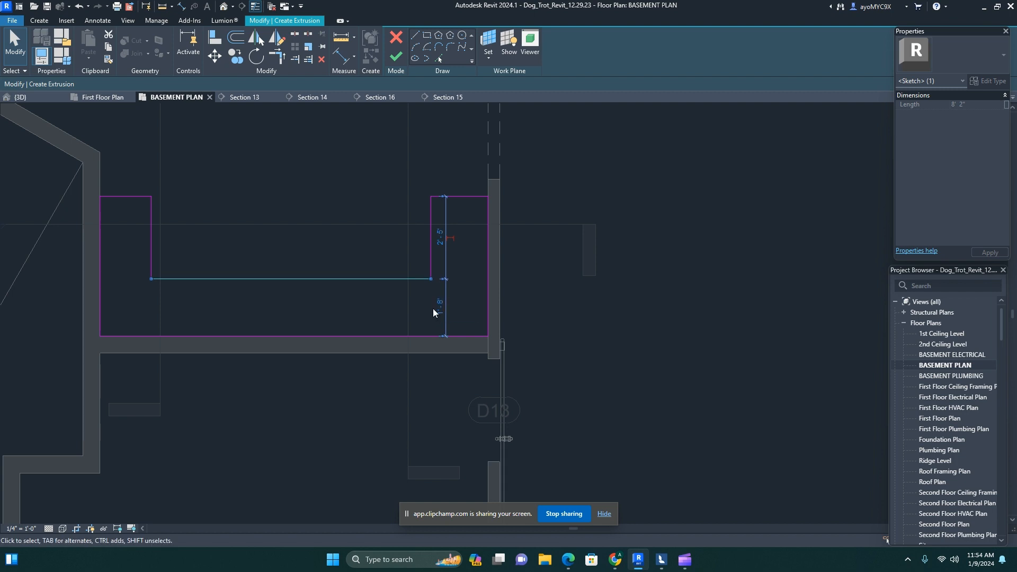
# - Set the width of both legs of the U-shaped outline to 20"
pyautogui.click(430, 255)
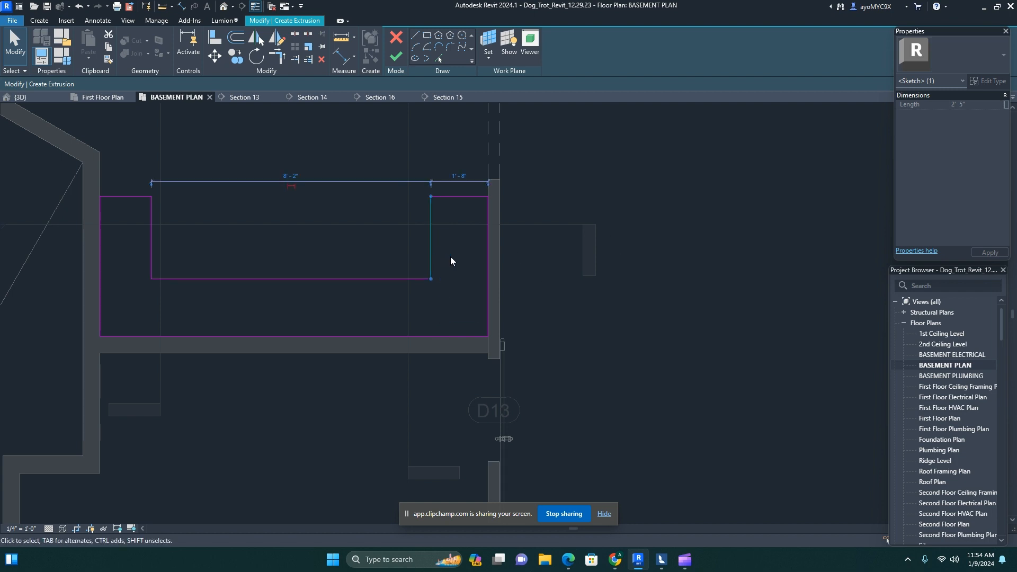
pyautogui.click(460, 177)
pyautogui.write('20"')
pyautogui.press('Return')
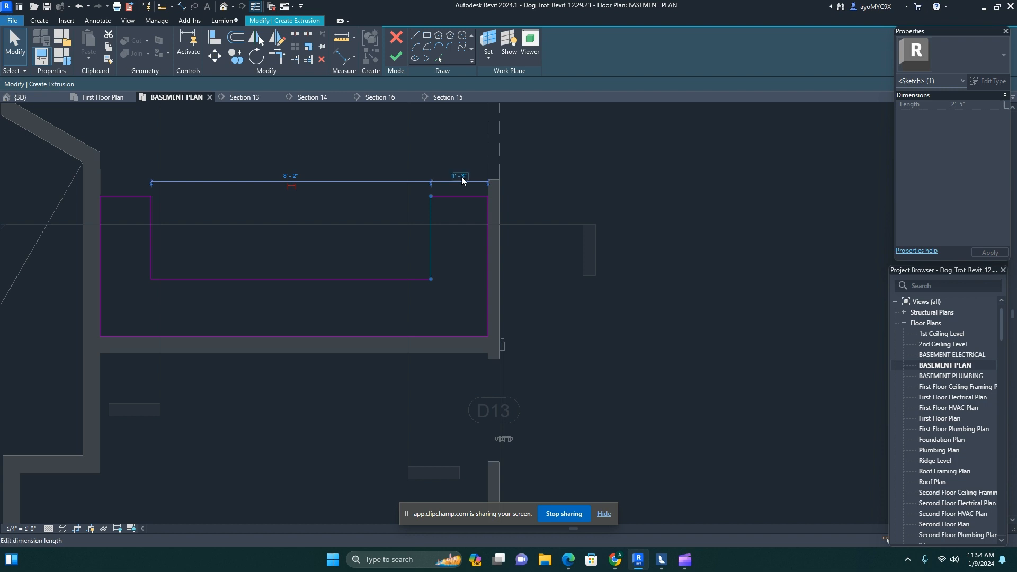
pyautogui.click(150, 246)
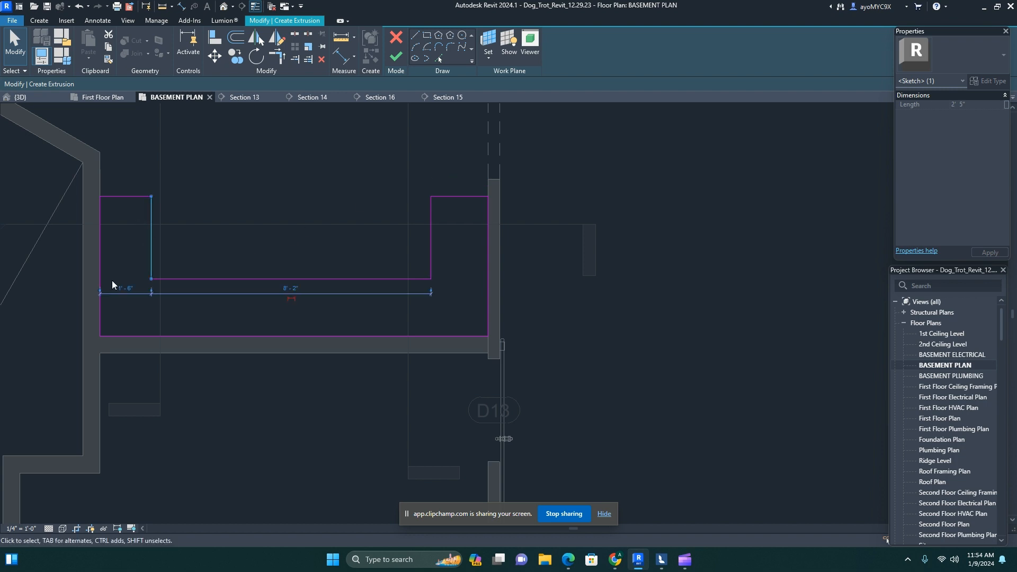
pyautogui.click(122, 289)
pyautogui.write('20"')
pyautogui.press('Return')
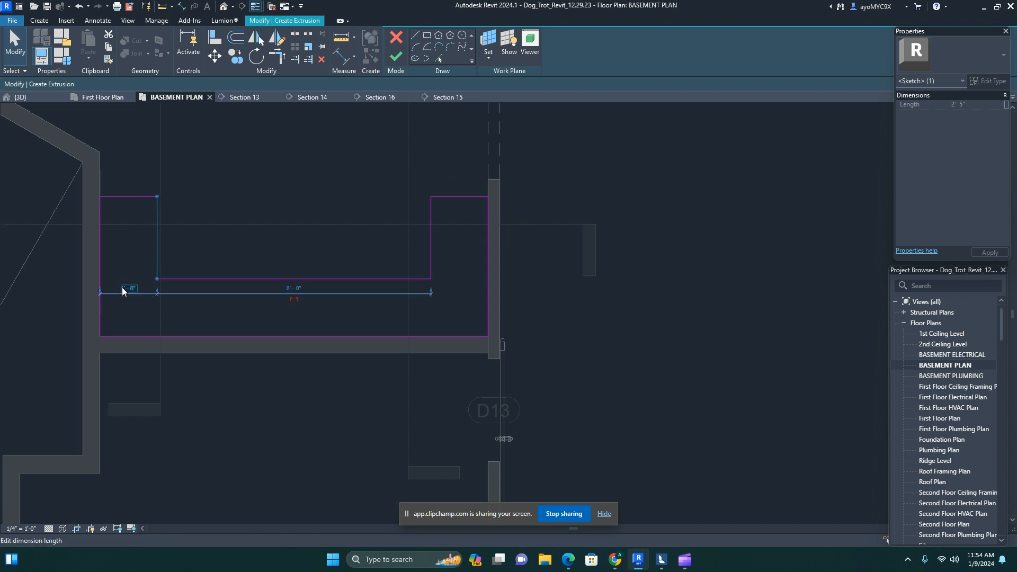
# - Return to the 3D view and finish the extrusion sketch to form the U-shaped solid
pyautogui.click(20, 100)
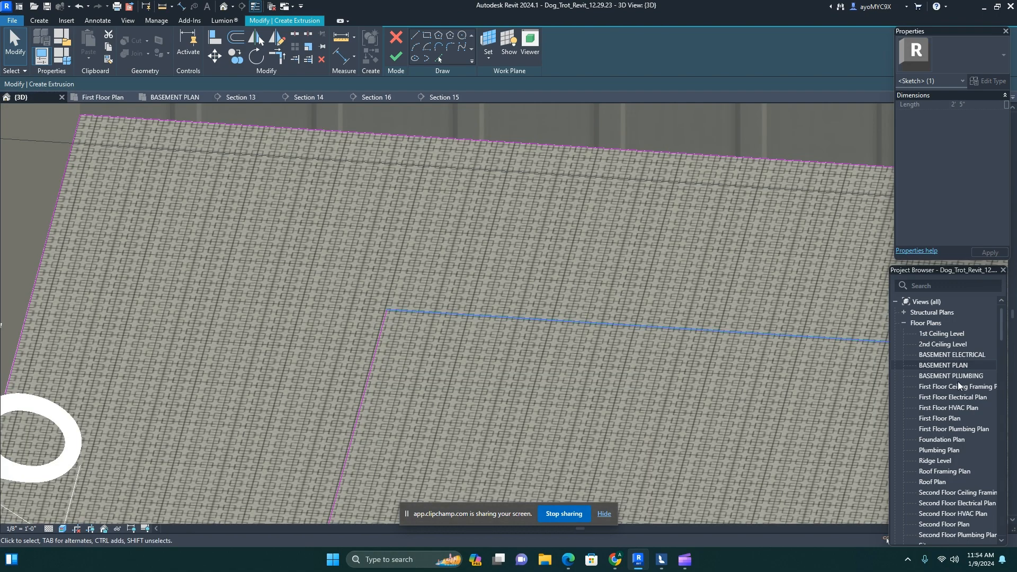
pyautogui.scroll(-6, 714, 378)
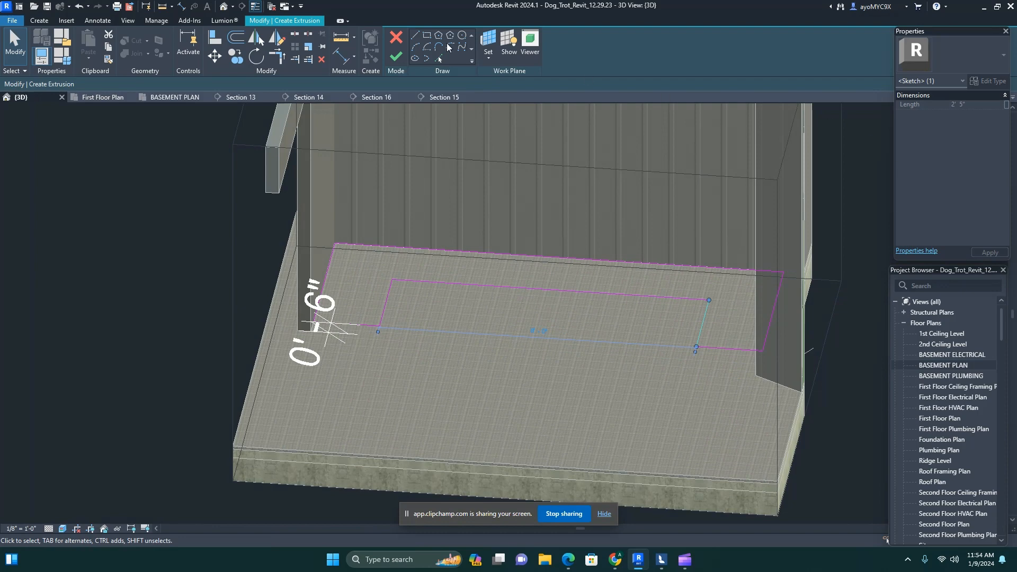
pyautogui.click(396, 56)
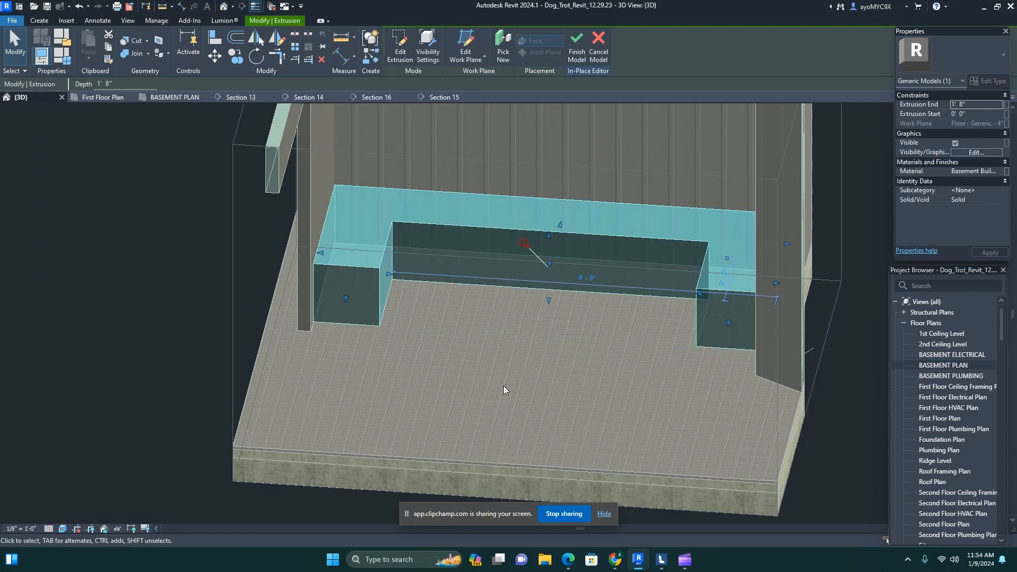
pyautogui.click(550, 387)
pyautogui.scroll(3, 559, 271)
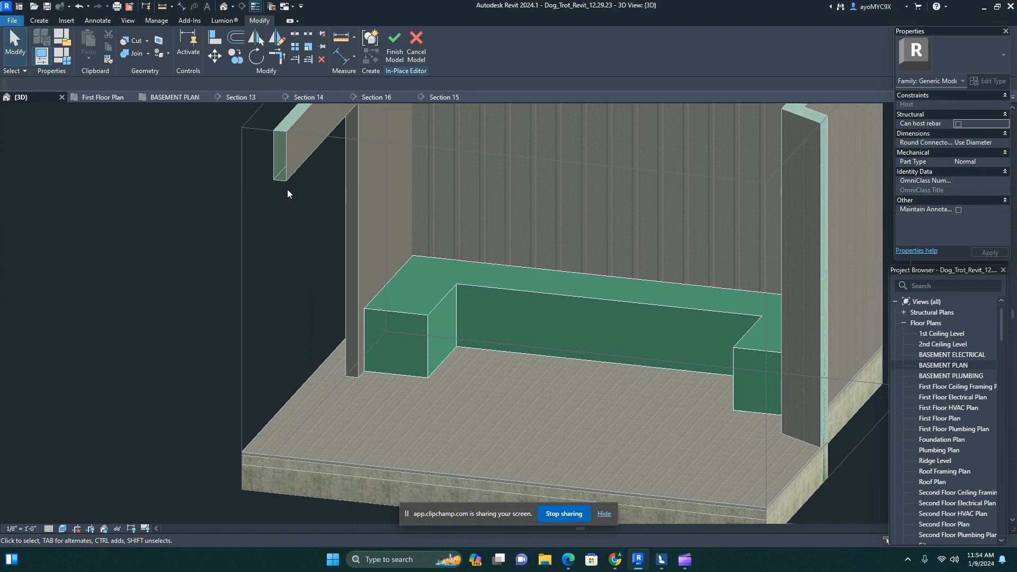
# - Start a second extrusion with its work plane on the top face of the U-shaped solid, and open Section 14
pyautogui.click(39, 20)
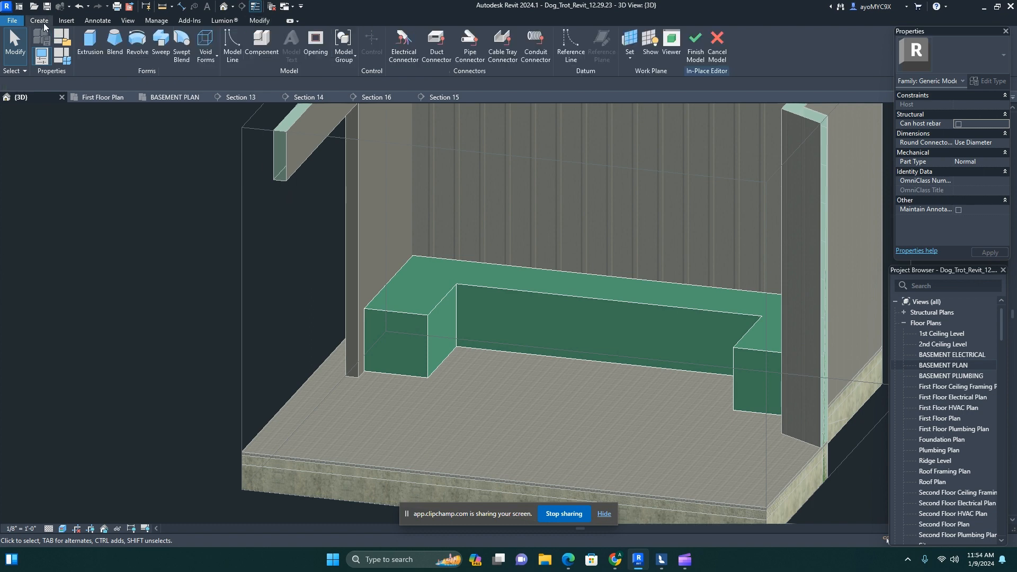
pyautogui.click(90, 50)
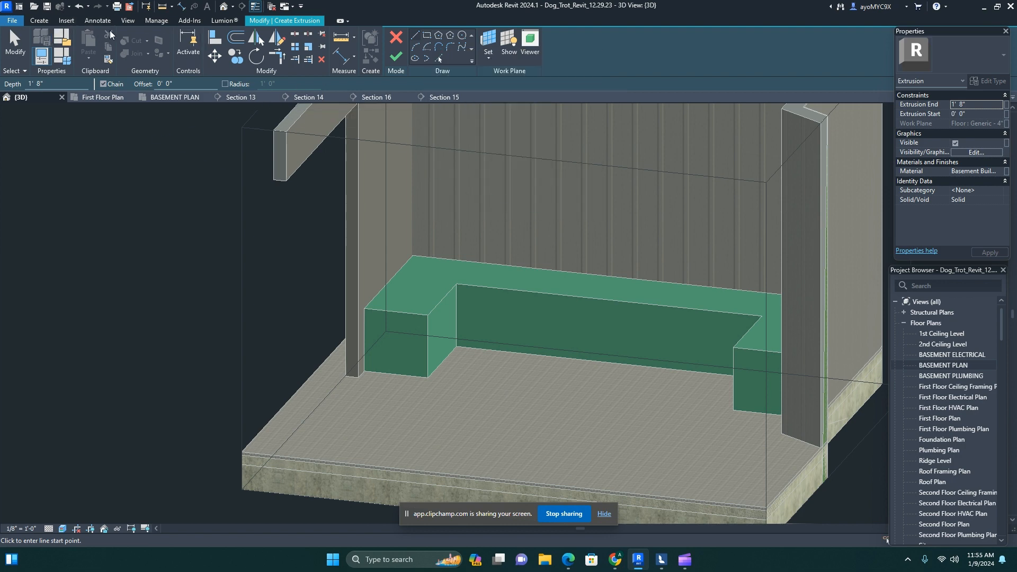
pyautogui.click(37, 19)
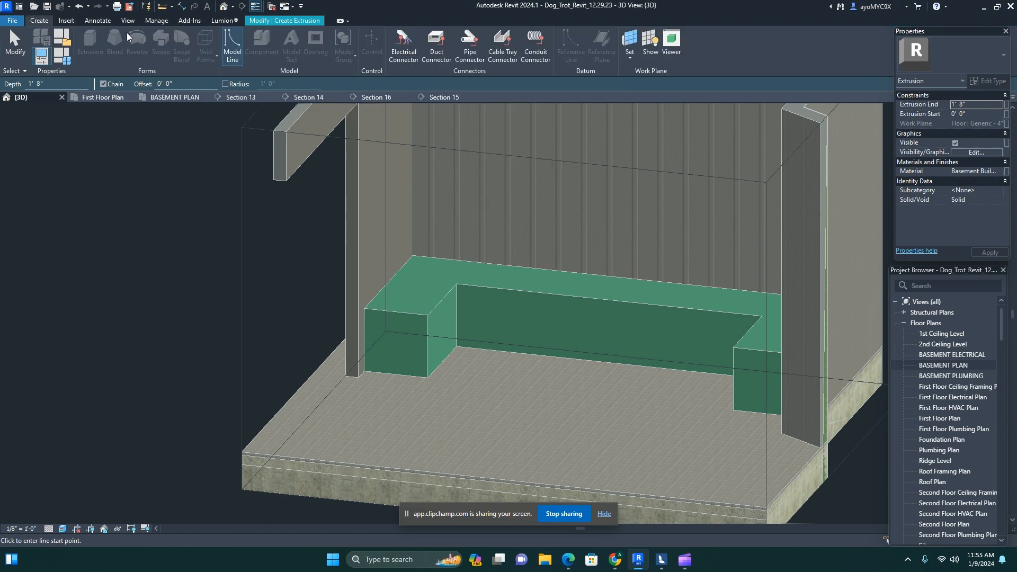
pyautogui.click(263, 22)
pyautogui.click(430, 38)
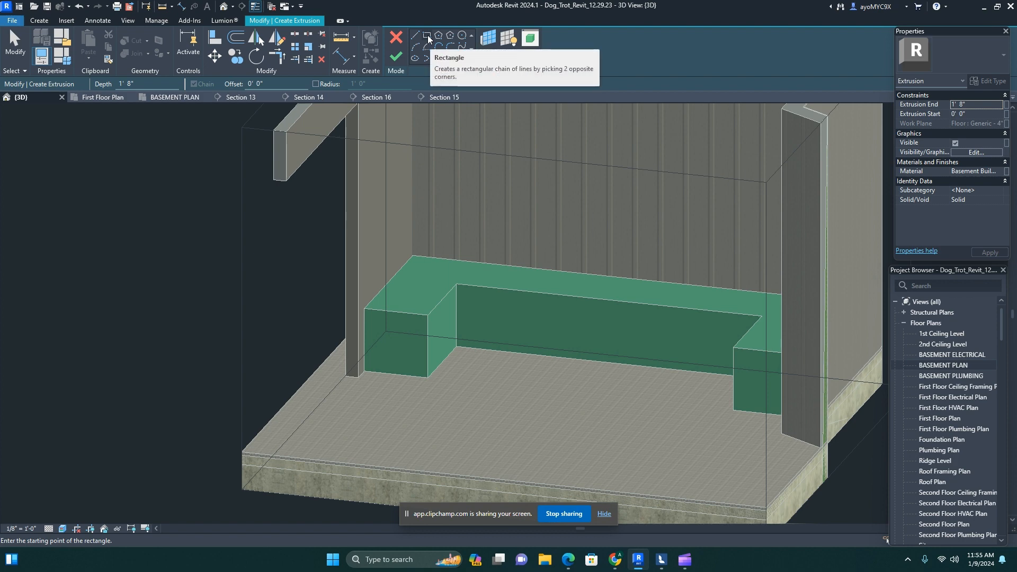
pyautogui.click(488, 38)
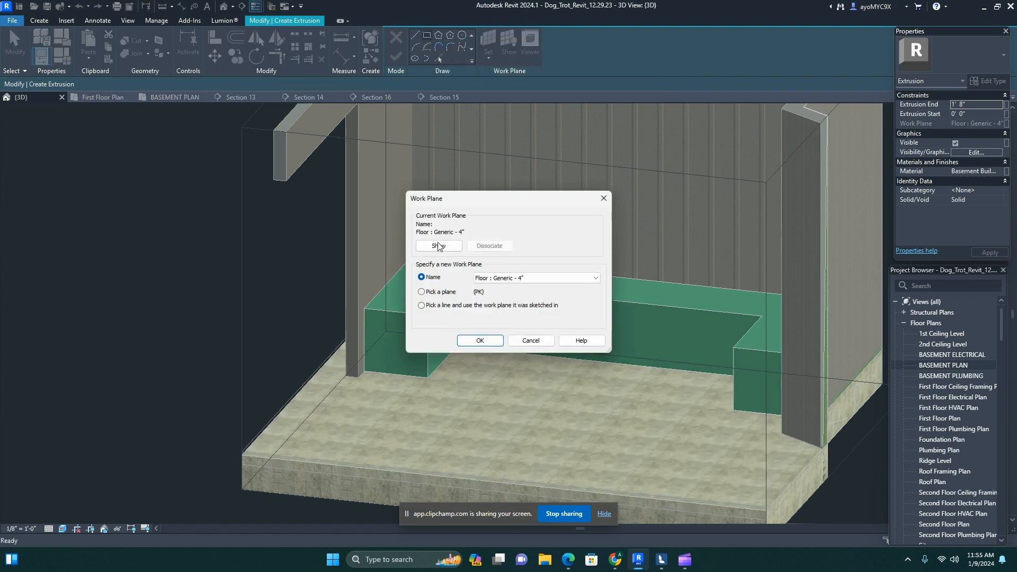
pyautogui.click(439, 292)
pyautogui.click(480, 340)
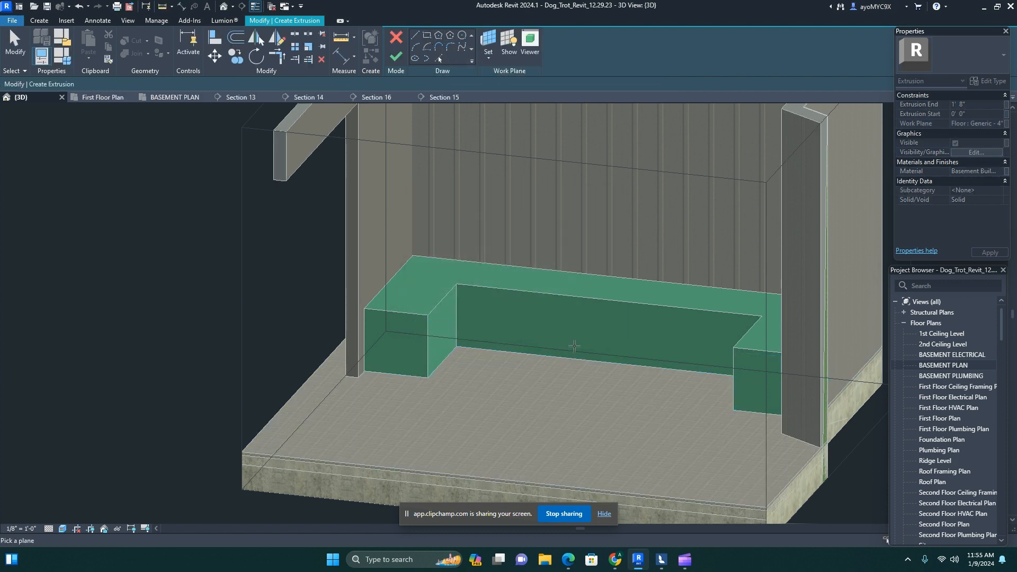
pyautogui.click(585, 298)
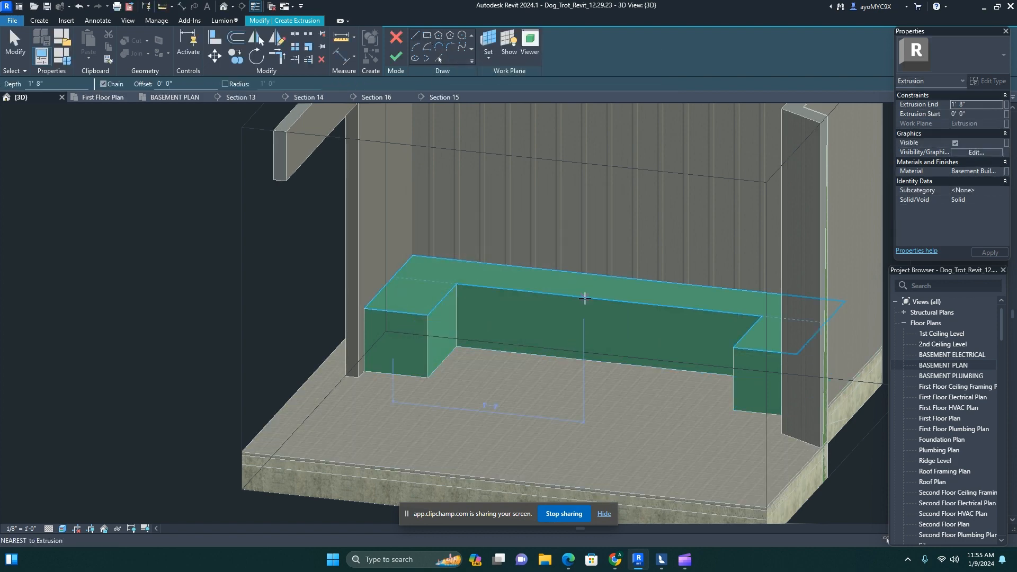
pyautogui.click(311, 96)
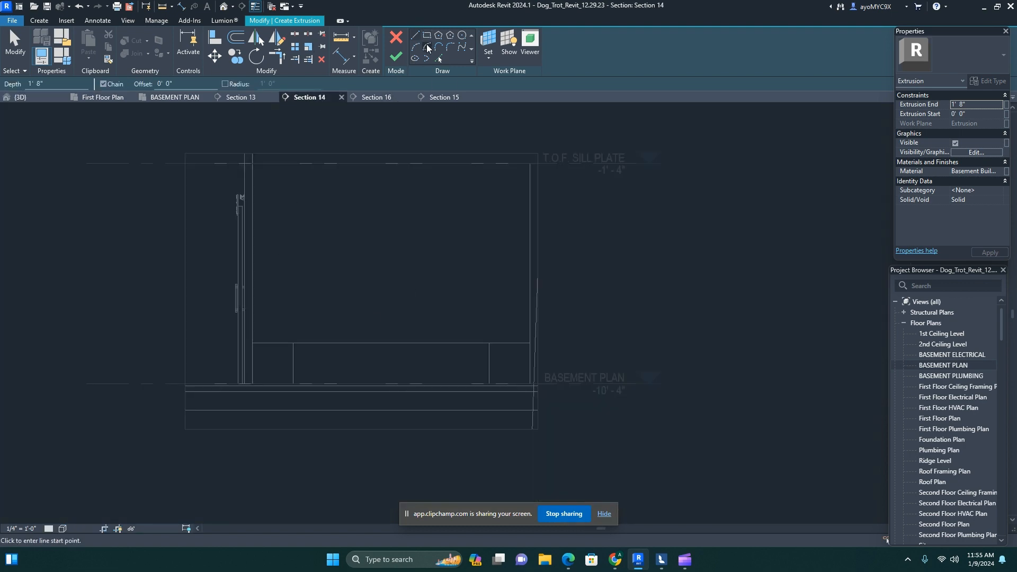
pyautogui.scroll(5, 289, 381)
pyautogui.click(306, 409)
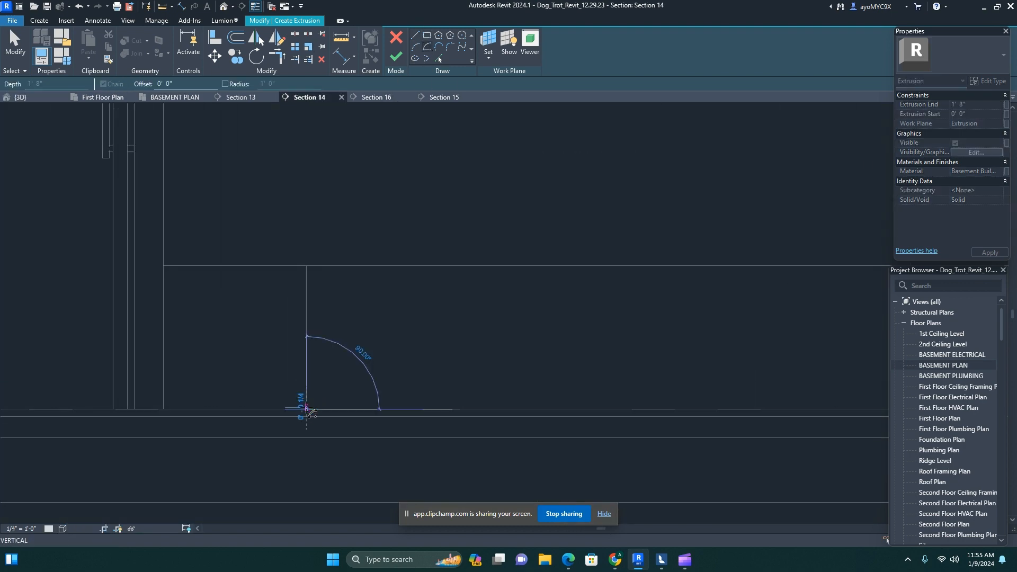
pyautogui.scroll(-2, 387, 380)
pyautogui.press('Escape')
# - Sketch a rectangle along the floor line spanning the 8'-0" opening between the built-in's legs, about 3 11/16" tall
pyautogui.click(427, 36)
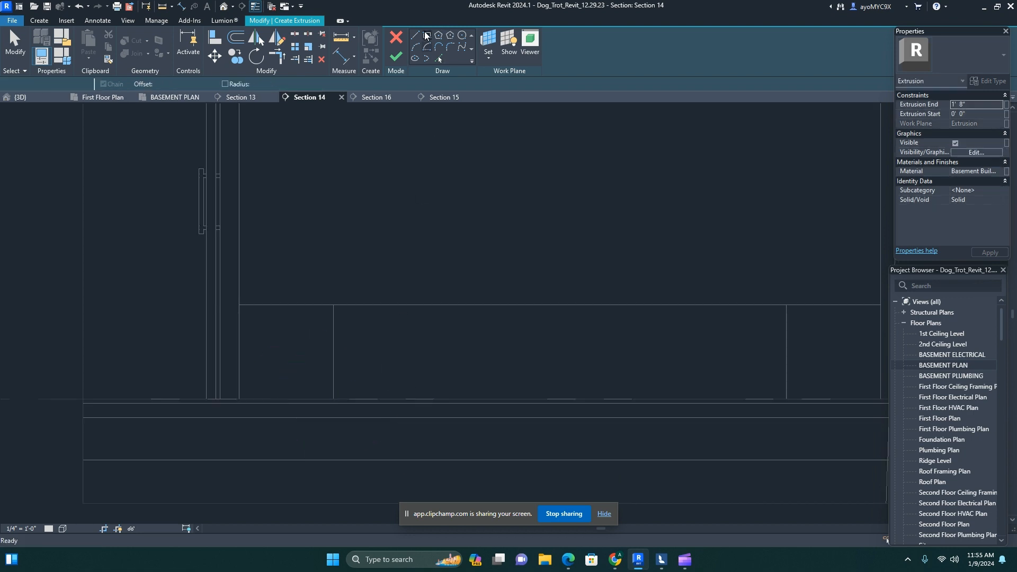
pyautogui.click(333, 398)
pyautogui.scroll(-2, 423, 384)
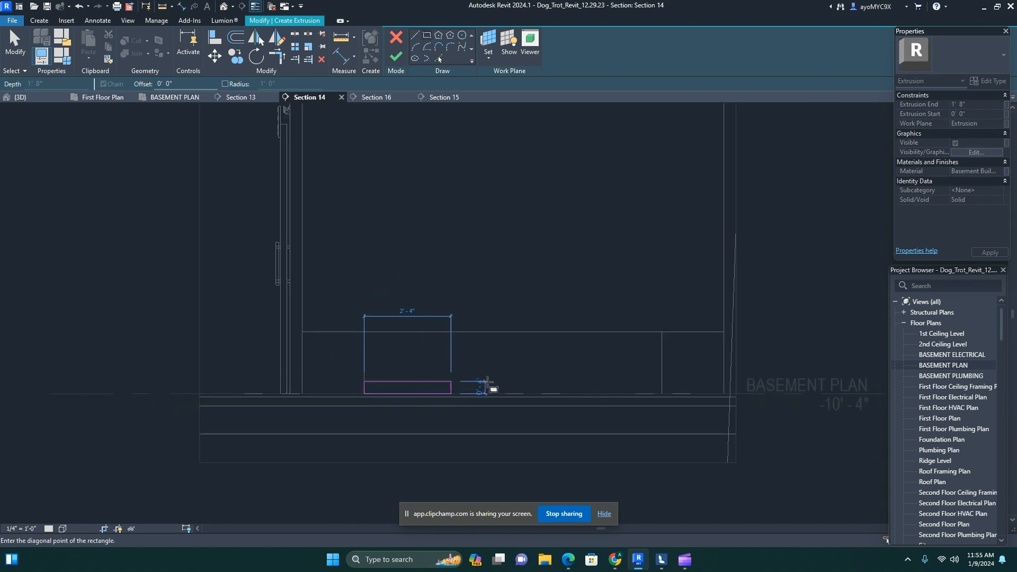
pyautogui.scroll(3, 655, 384)
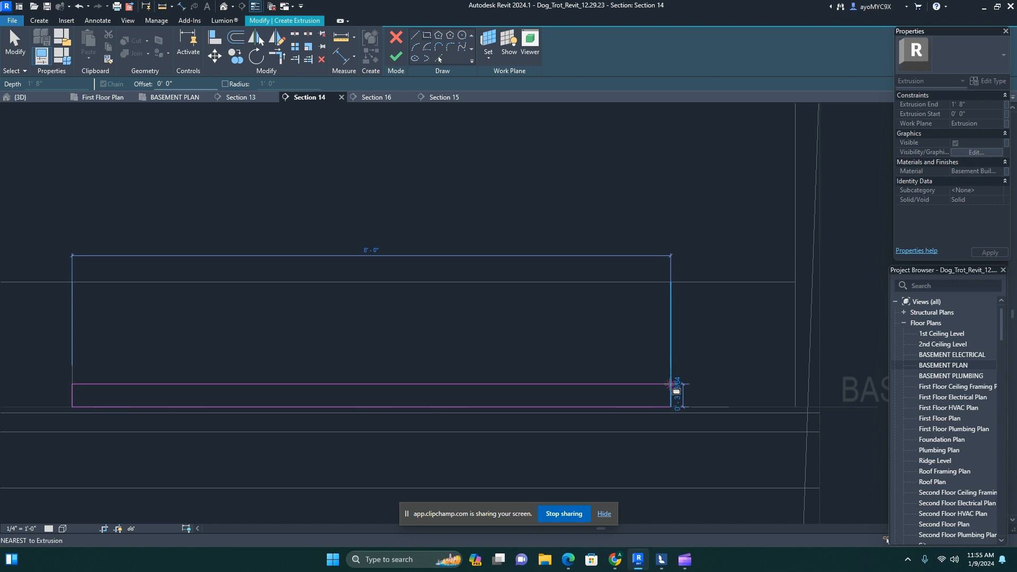
pyautogui.click(671, 384)
pyautogui.press('Escape')
# - Set the height of the rectangle along the floor to 6"
pyautogui.click(571, 385)
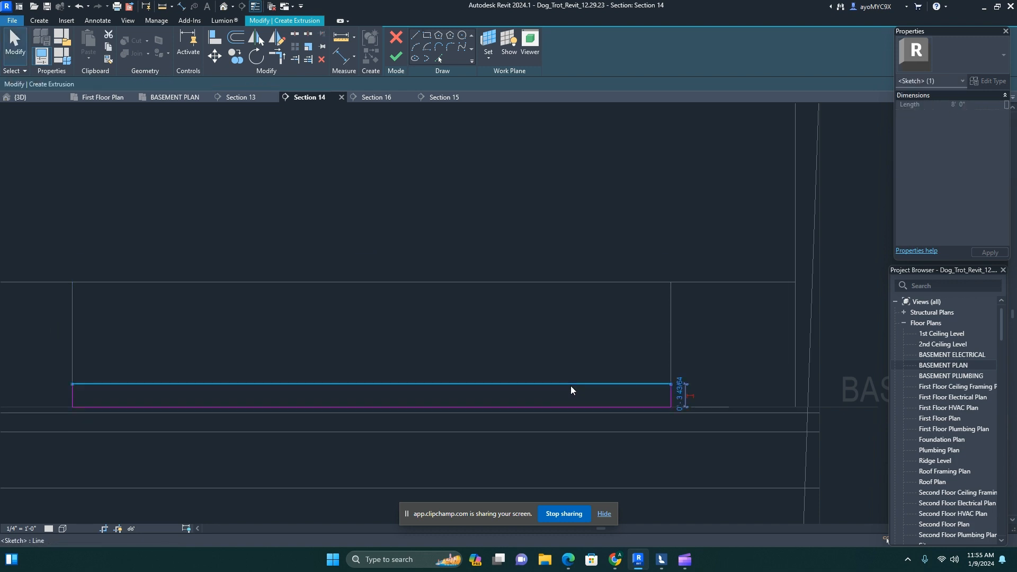
pyautogui.click(680, 395)
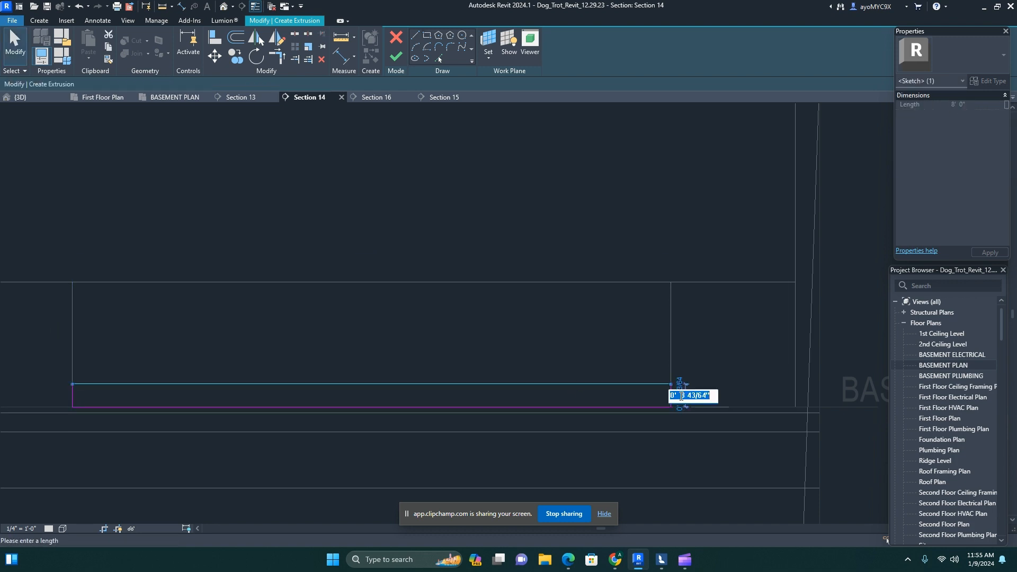
pyautogui.write('6')
pyautogui.press('Return')
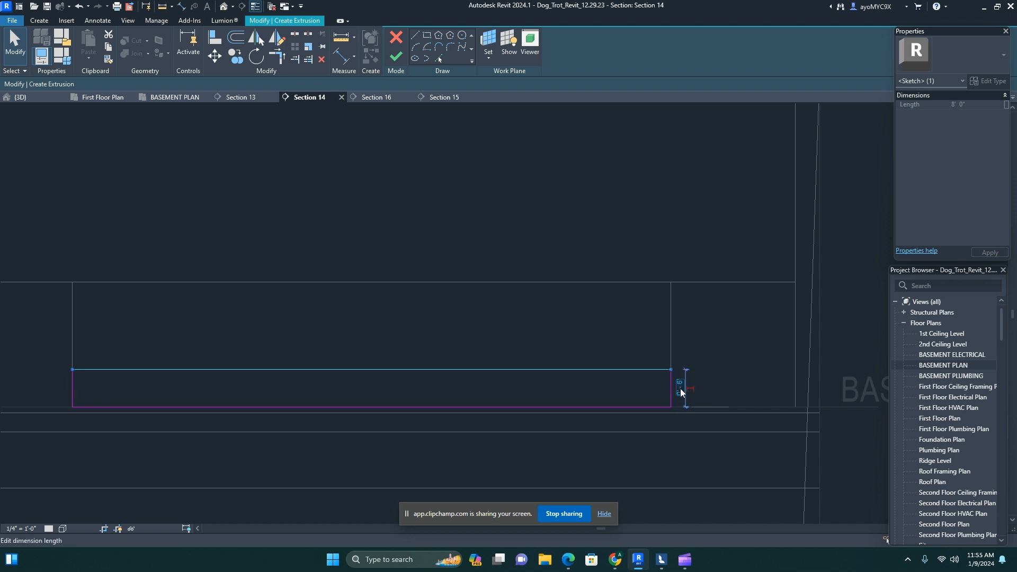
# - Sketch a second 8'-0" rectangle between the legs, hanging about 2" down from the built-in's top edge
pyautogui.scroll(-2, 582, 386)
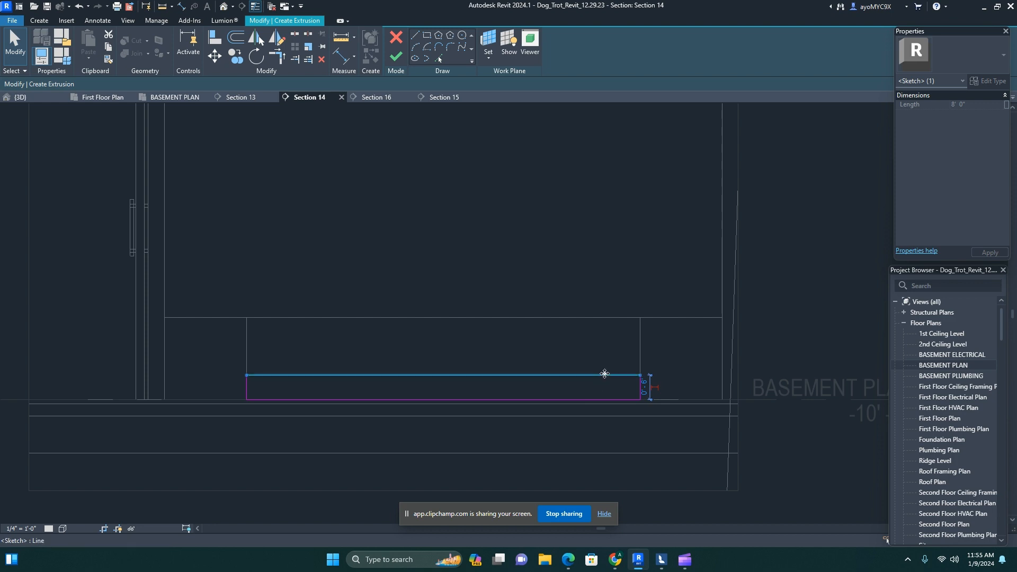
pyautogui.click(428, 37)
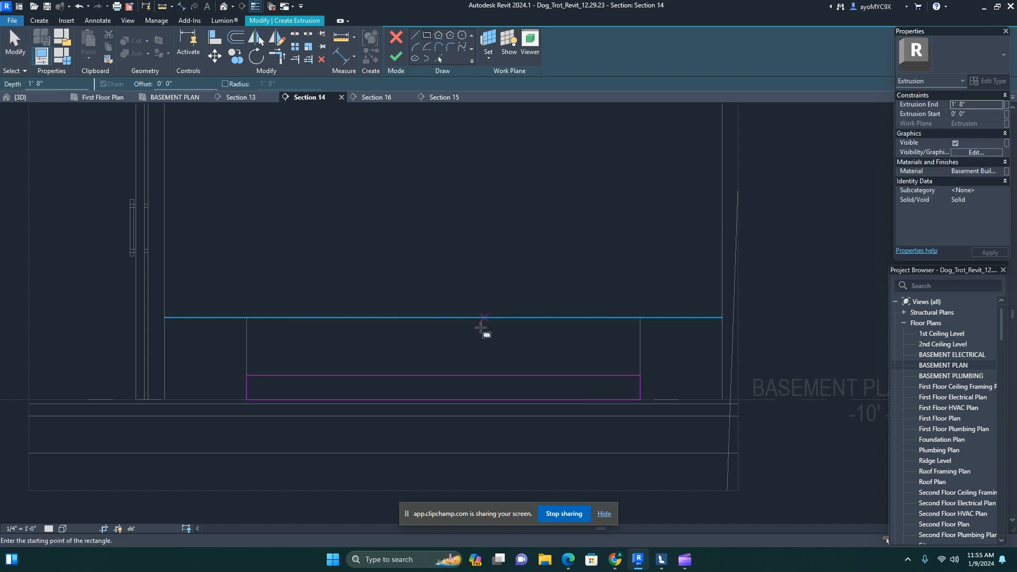
pyautogui.scroll(2, 262, 373)
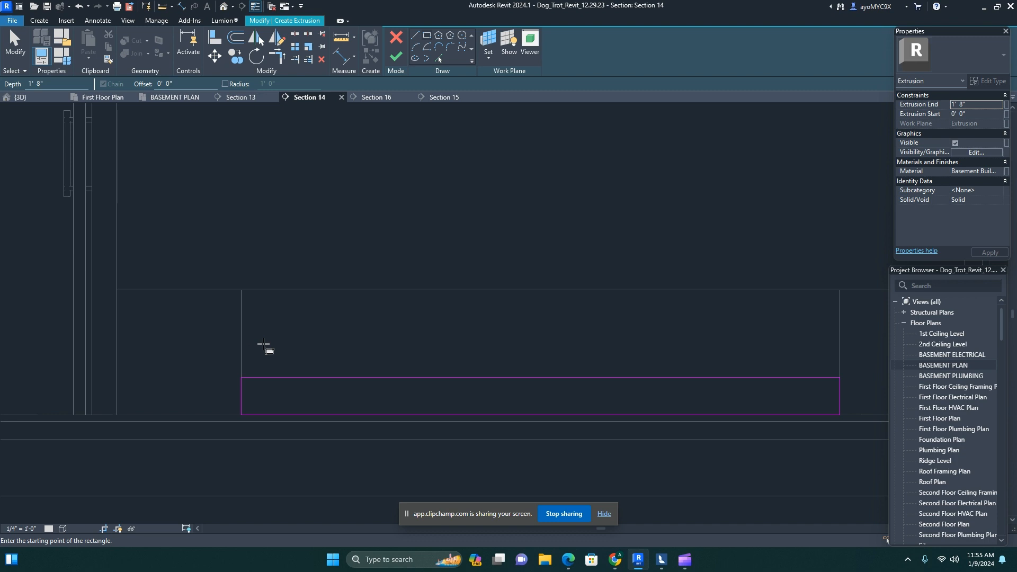
pyautogui.click(242, 290)
pyautogui.scroll(-1, 323, 310)
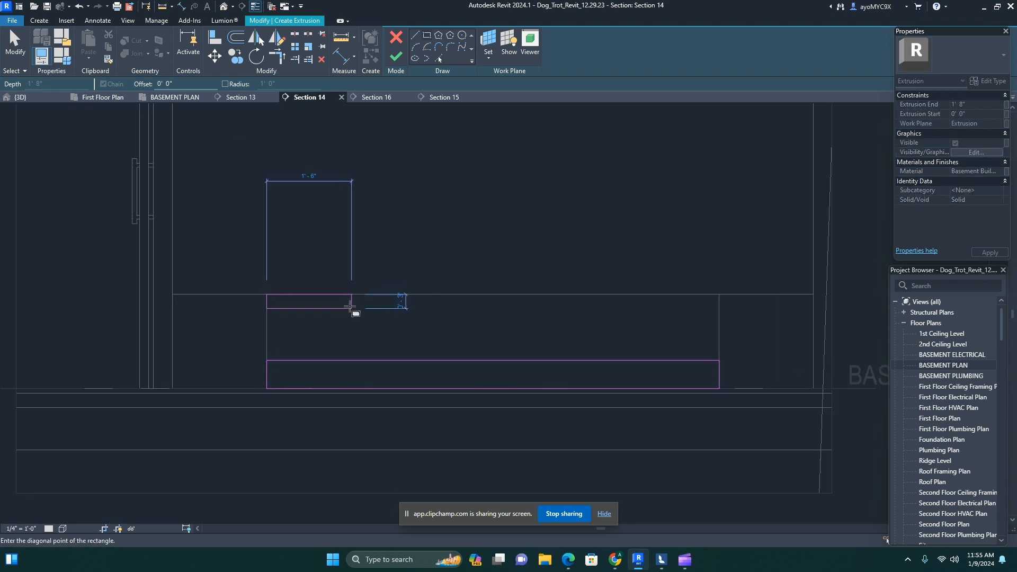
pyautogui.scroll(2, 720, 308)
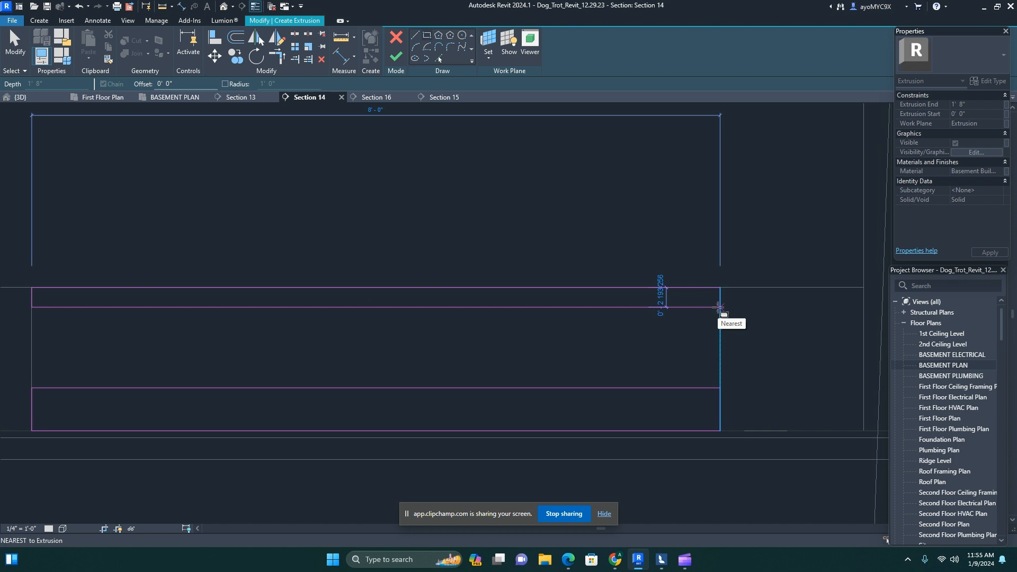
pyautogui.press('Escape')
pyautogui.press('Escape')
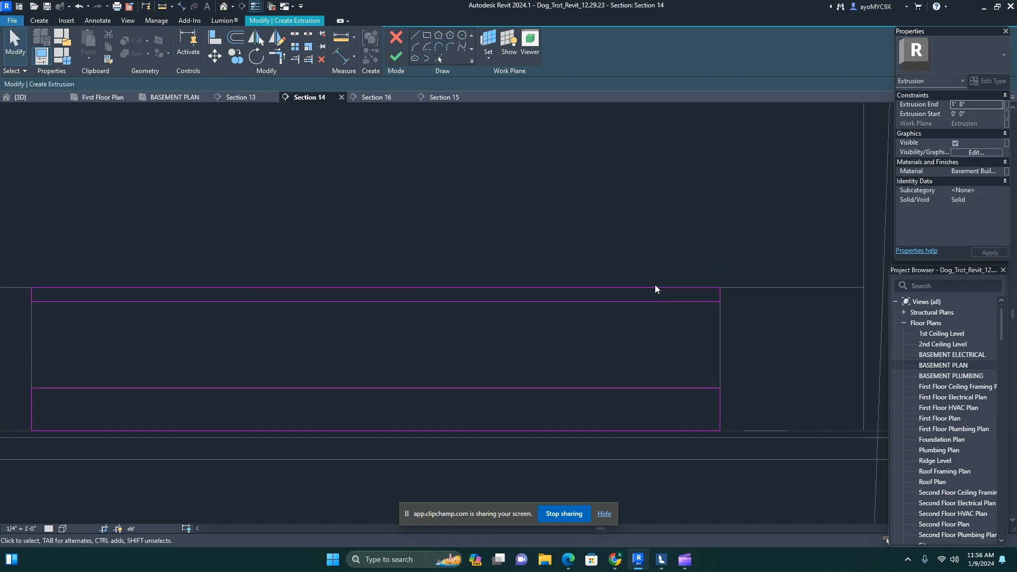
# - Set the upper rectangle's height to 4" by moving its lower line
pyautogui.click(656, 287)
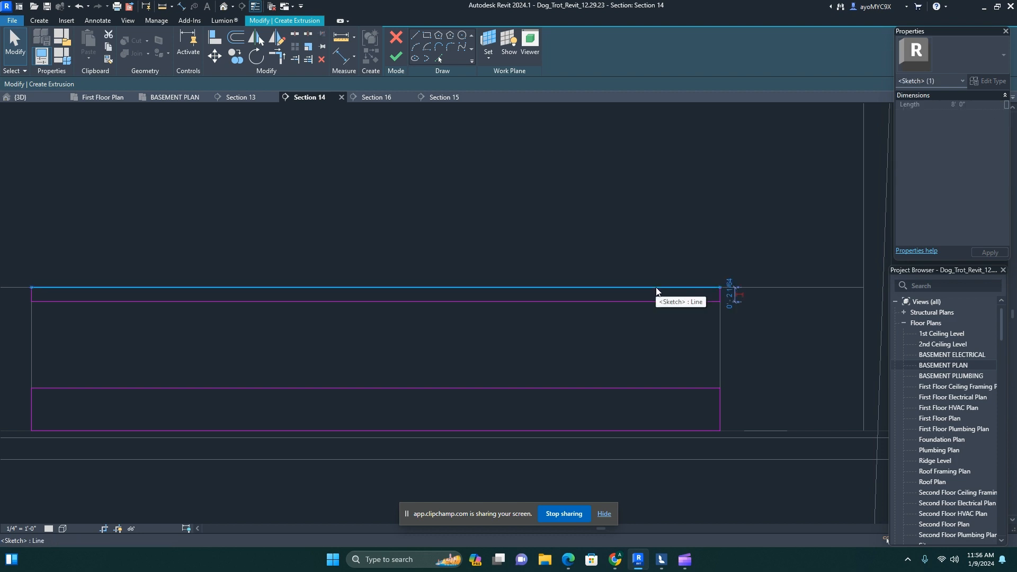
pyautogui.moveTo(657, 291)
pyautogui.mouseDown()
pyautogui.moveTo(692, 300)
pyautogui.moveTo(677, 303)
pyautogui.mouseUp()
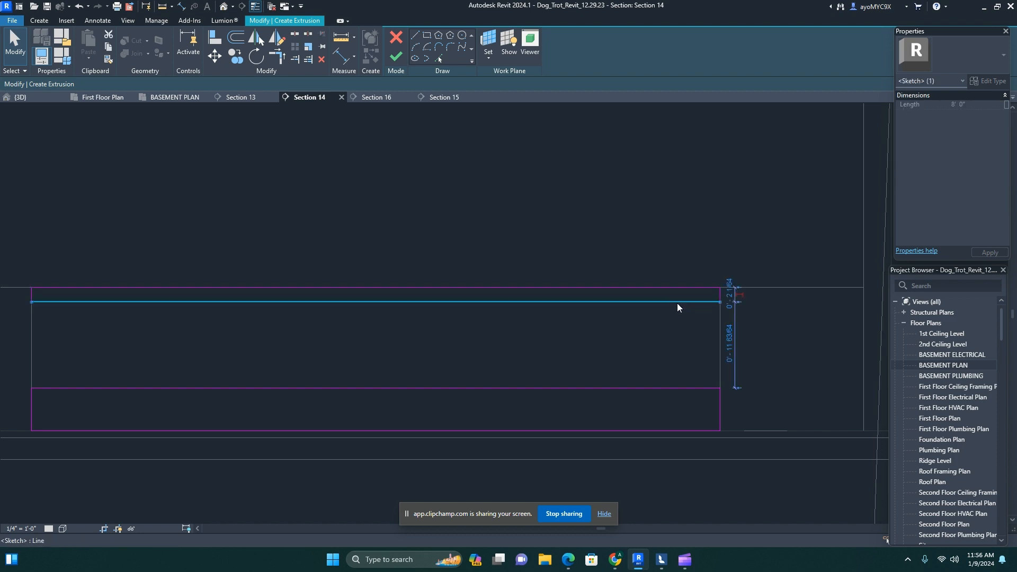
pyautogui.click(730, 306)
pyautogui.write('4"')
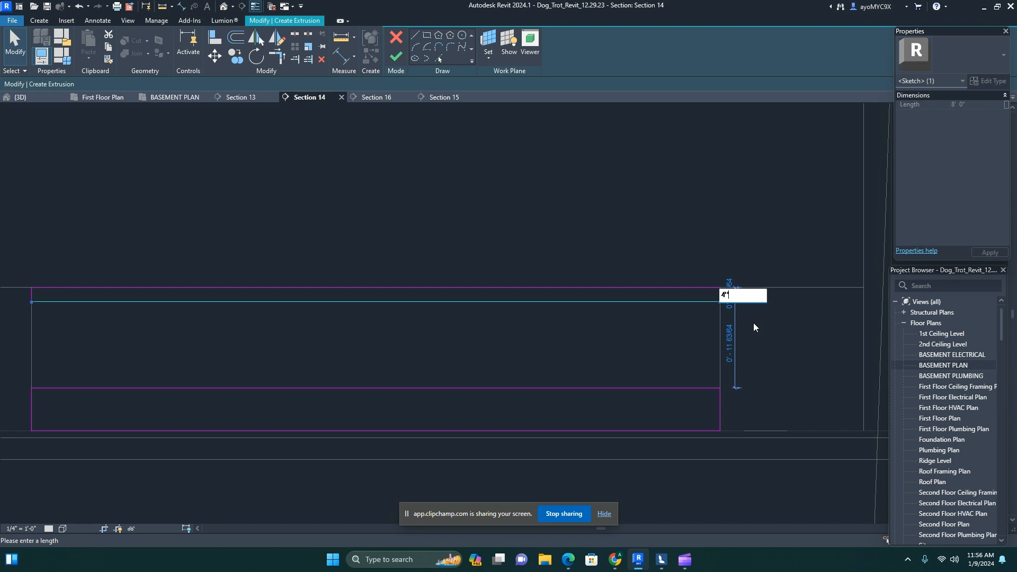
pyautogui.press('Return')
pyautogui.click(741, 307)
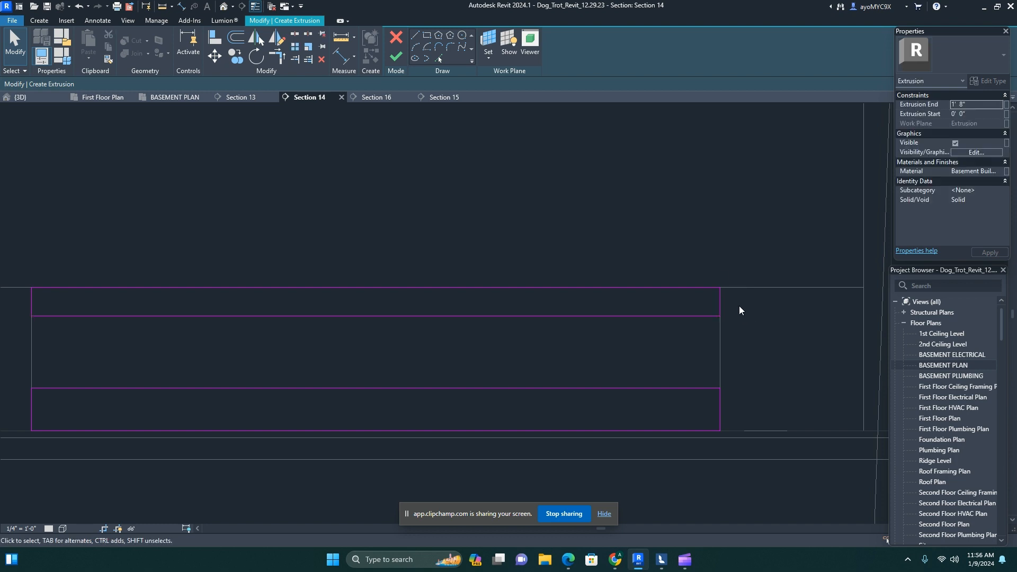
# - Sketch a narrow upright rectangle against the right leg in the gap between the two bands, about 2 1/2" wide and 8 3/4" high
pyautogui.click(427, 36)
pyautogui.scroll(4, 692, 339)
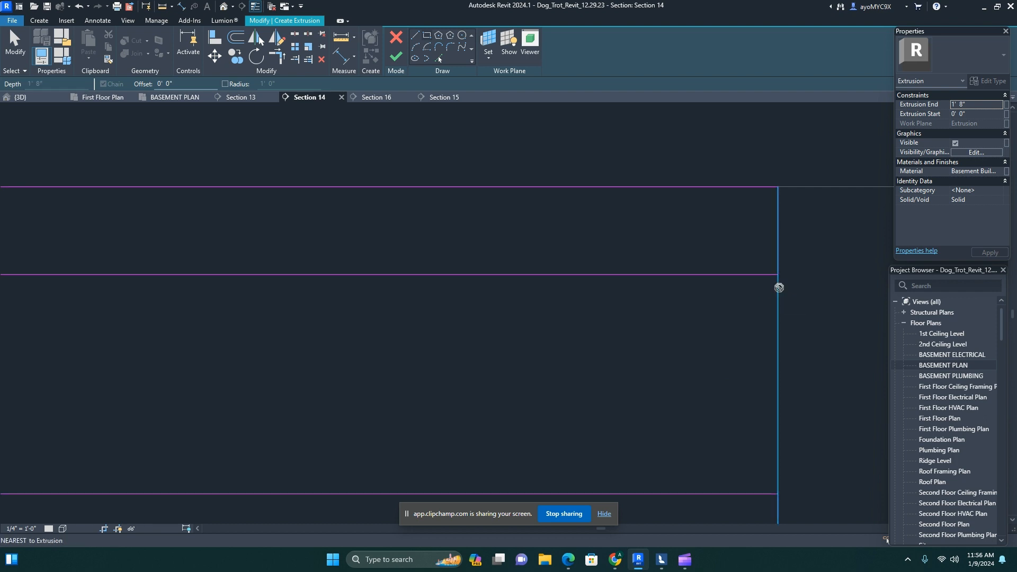
pyautogui.click(778, 288)
pyautogui.scroll(-3, 737, 411)
pyautogui.moveTo(740, 413); pyautogui.dragTo(667, 371, button='middle')
pyautogui.press('Escape')
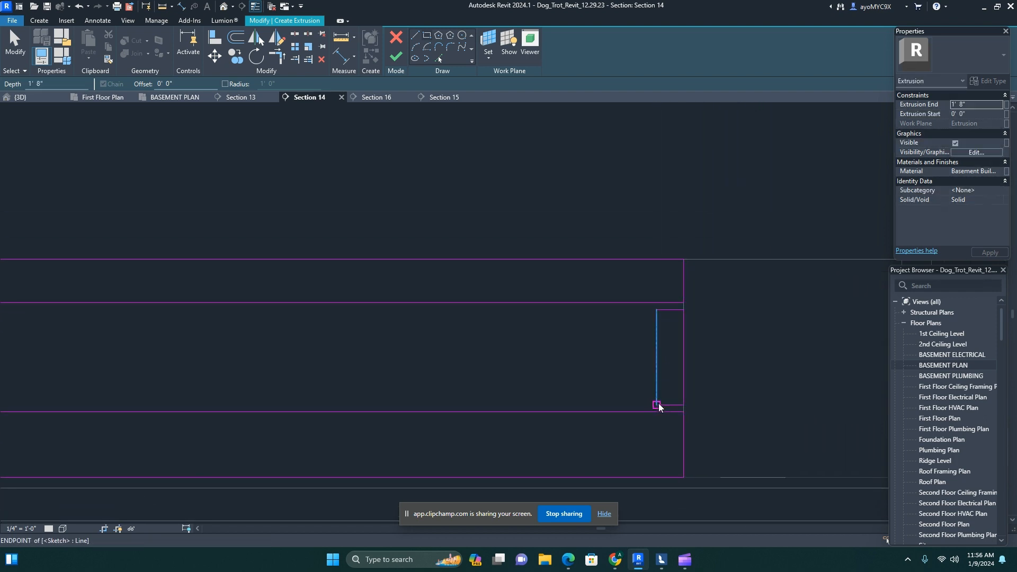
pyautogui.press('Escape')
# - Set the width of the narrow upright rectangle to 4"
pyautogui.click(656, 353)
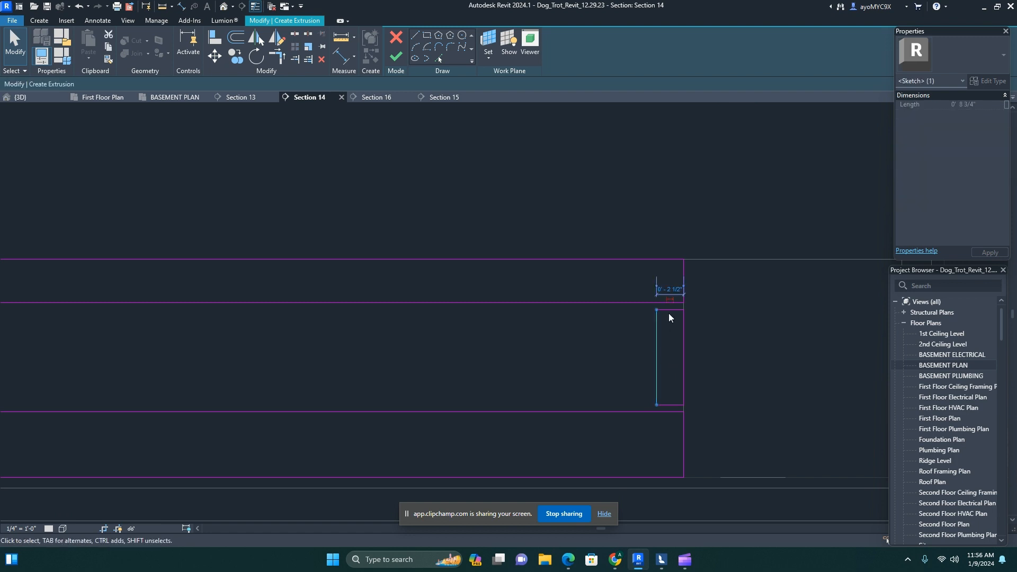
pyautogui.click(669, 288)
pyautogui.write('4')
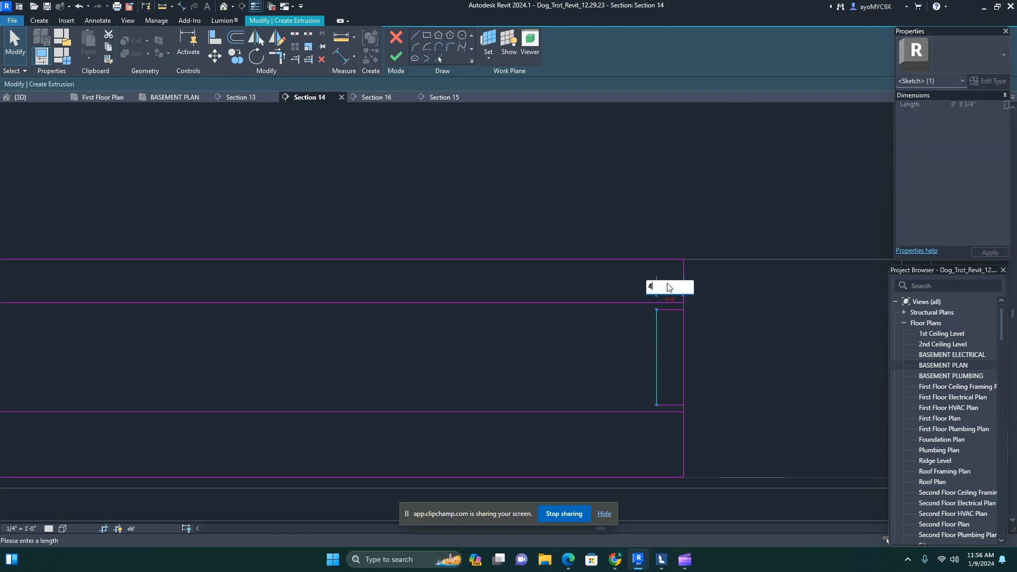
pyautogui.press('Return')
pyautogui.press('Escape')
pyautogui.scroll(-5, 662, 281)
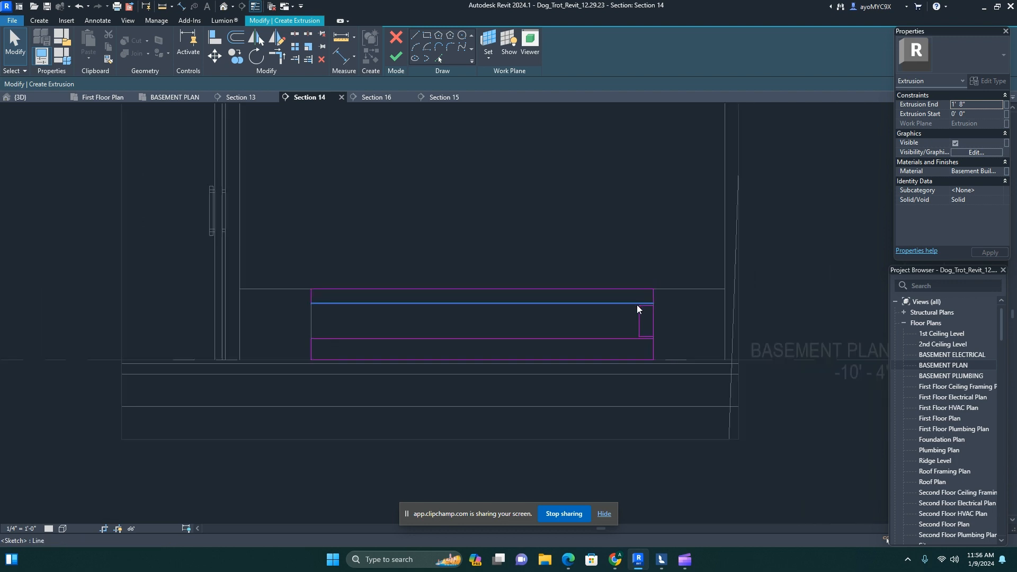
# - Copy the upright rectangle to the left end of the gap and to two intermediate positions, about 2'-4" and 5'-4" from that end
pyautogui.scroll(5, 620, 297)
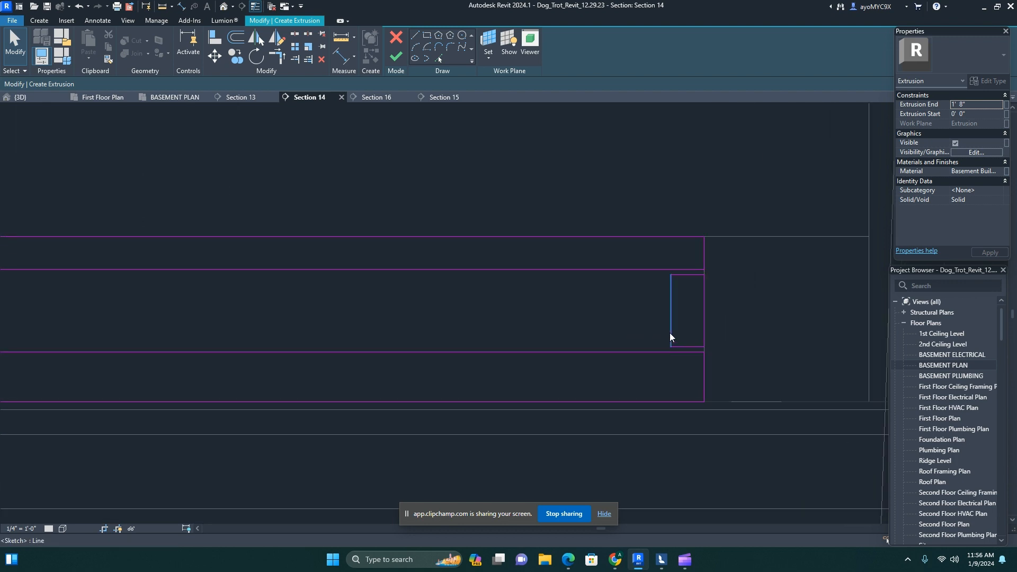
pyautogui.press('Tab')
pyautogui.click(670, 333)
pyautogui.scroll(-4, 591, 251)
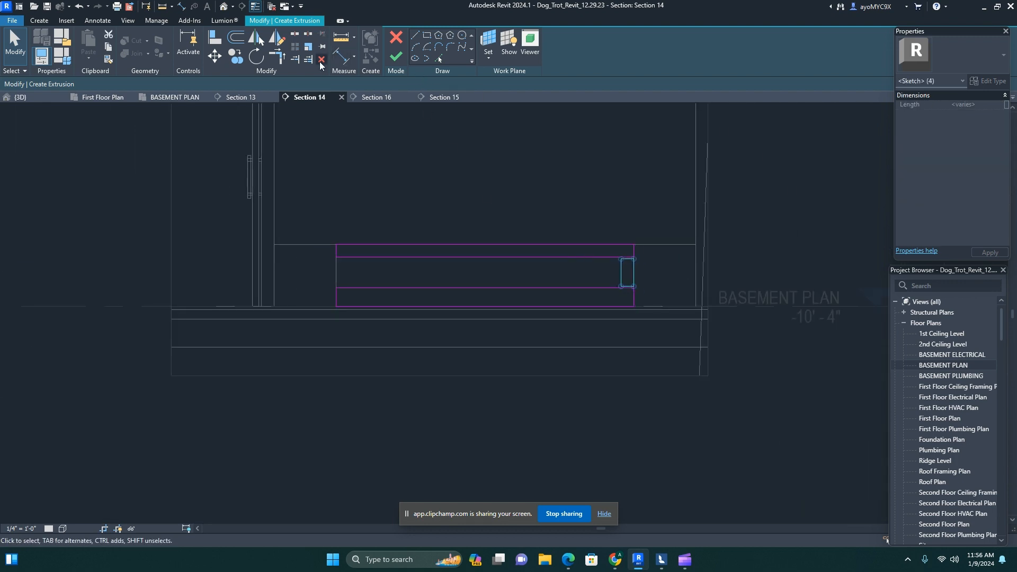
pyautogui.click(240, 59)
pyautogui.scroll(3, 597, 286)
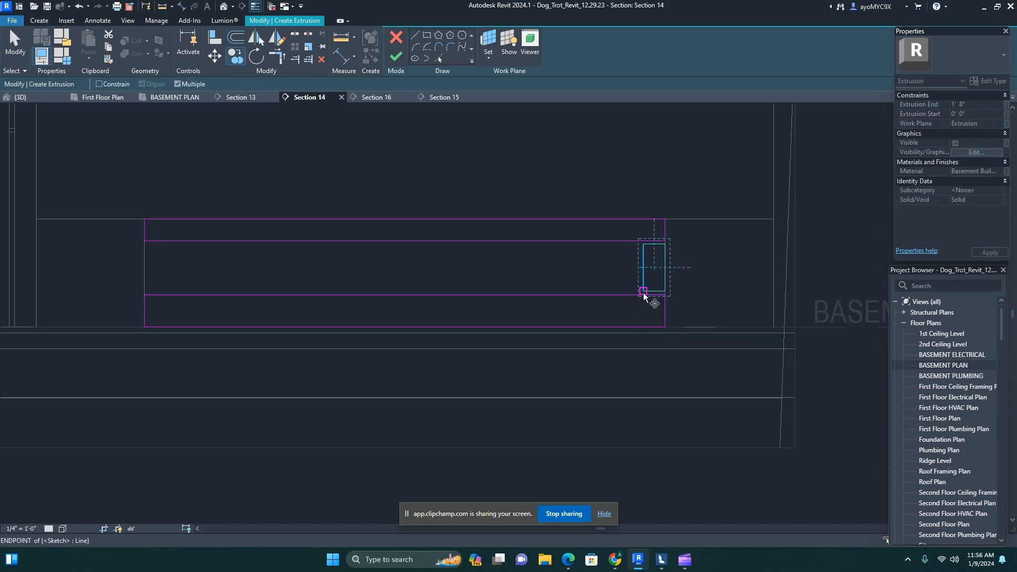
pyautogui.click(644, 291)
pyautogui.click(144, 290)
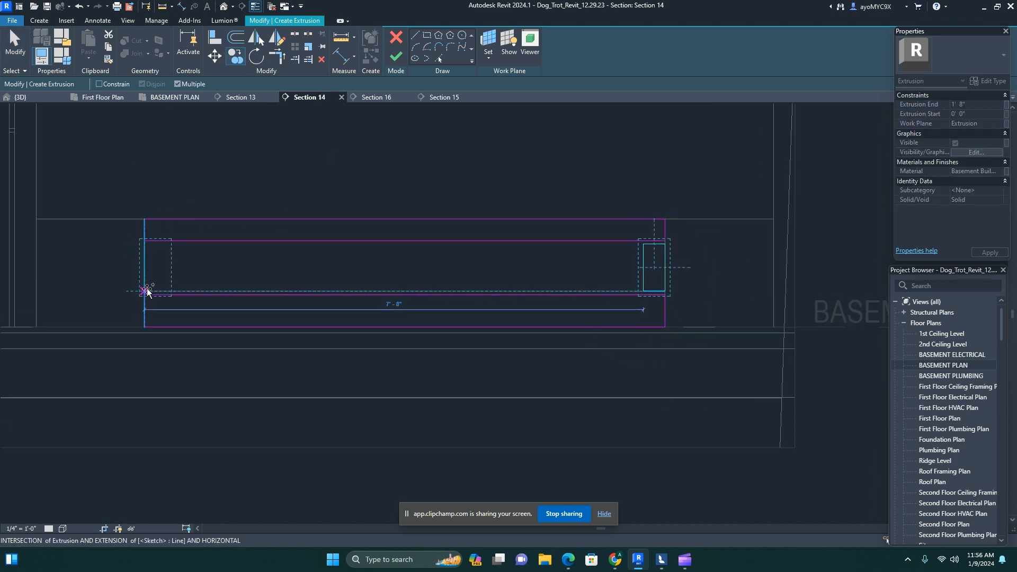
pyautogui.click(299, 292)
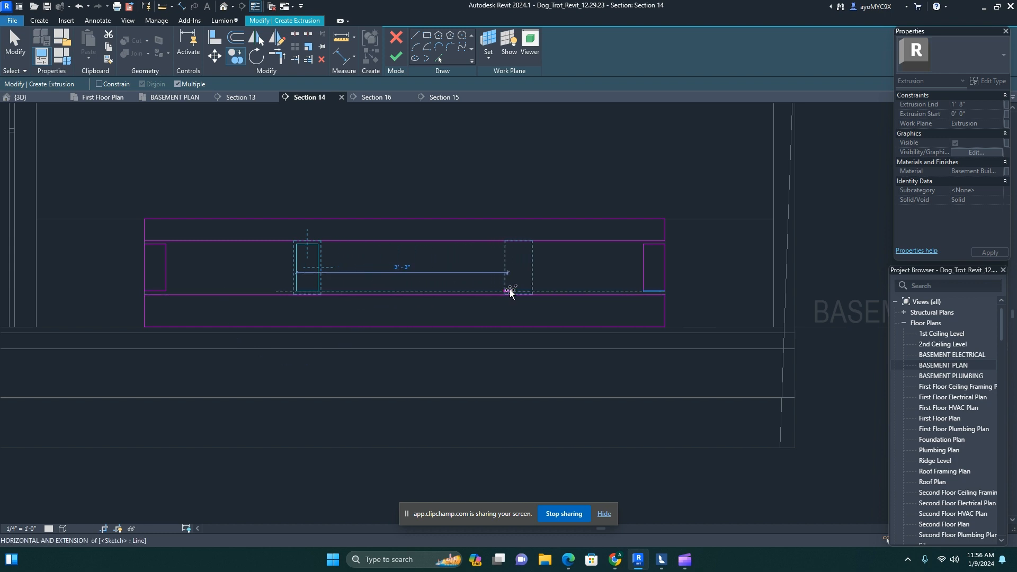
pyautogui.click(493, 292)
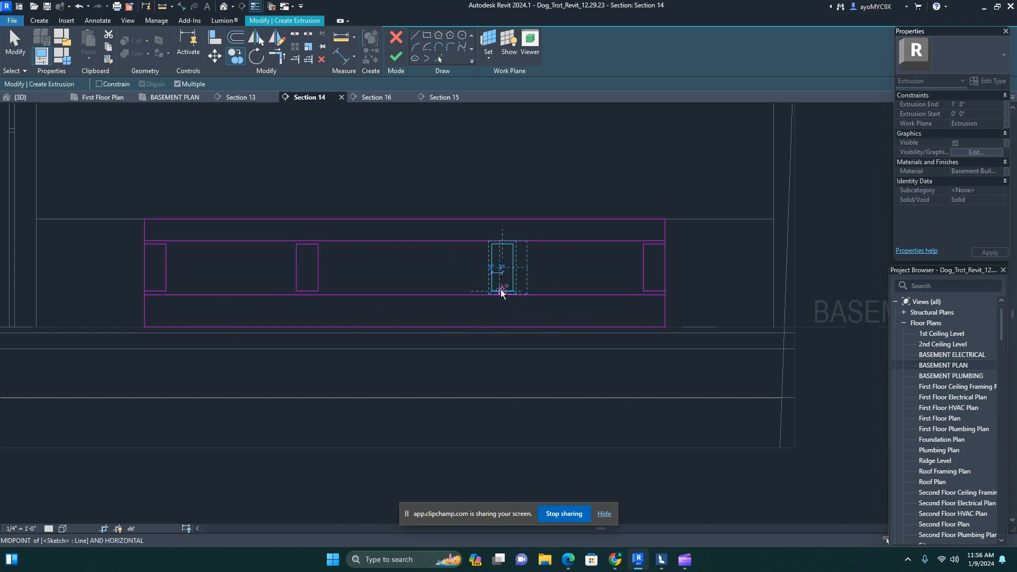
pyautogui.press('Escape')
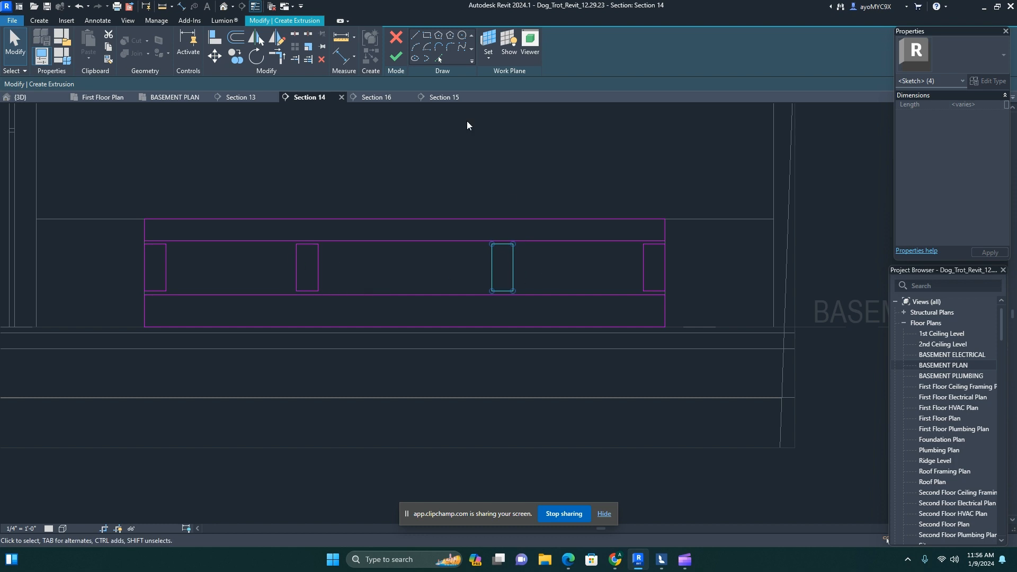
# - Add an aligned dimension string above the sketch between the left edges of the four upright rectangles
pyautogui.click(340, 36)
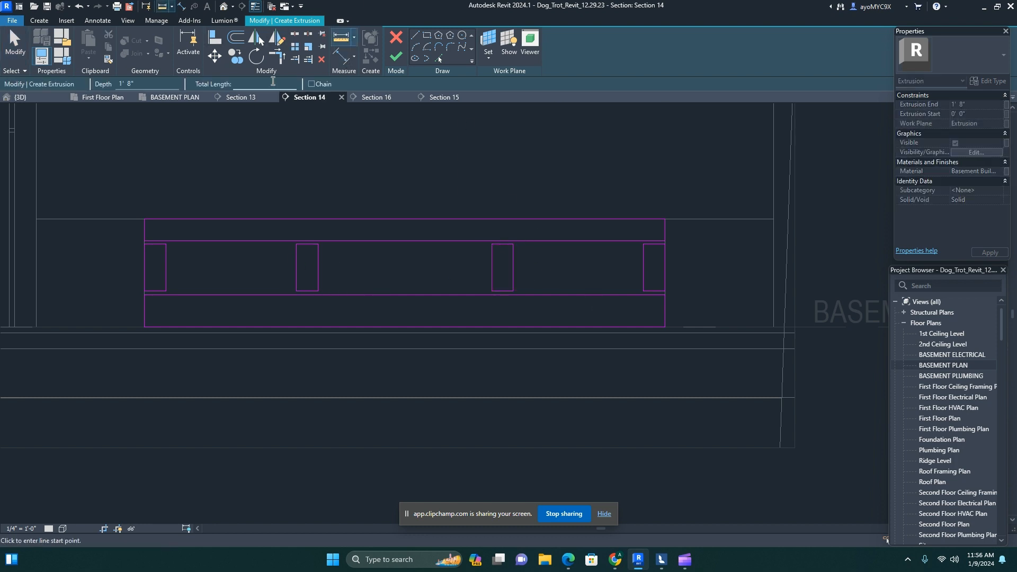
pyautogui.press('Escape')
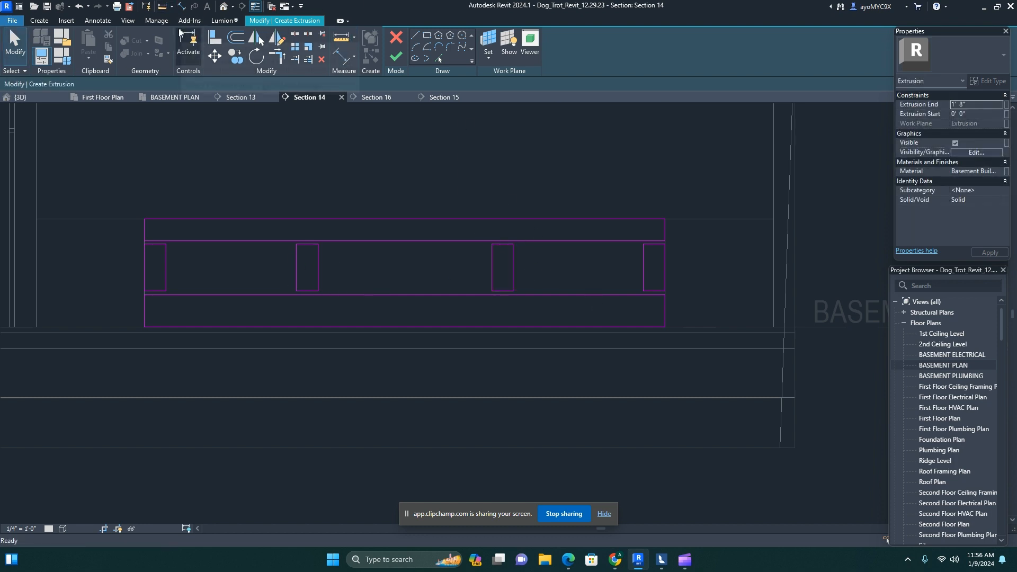
pyautogui.click(181, 6)
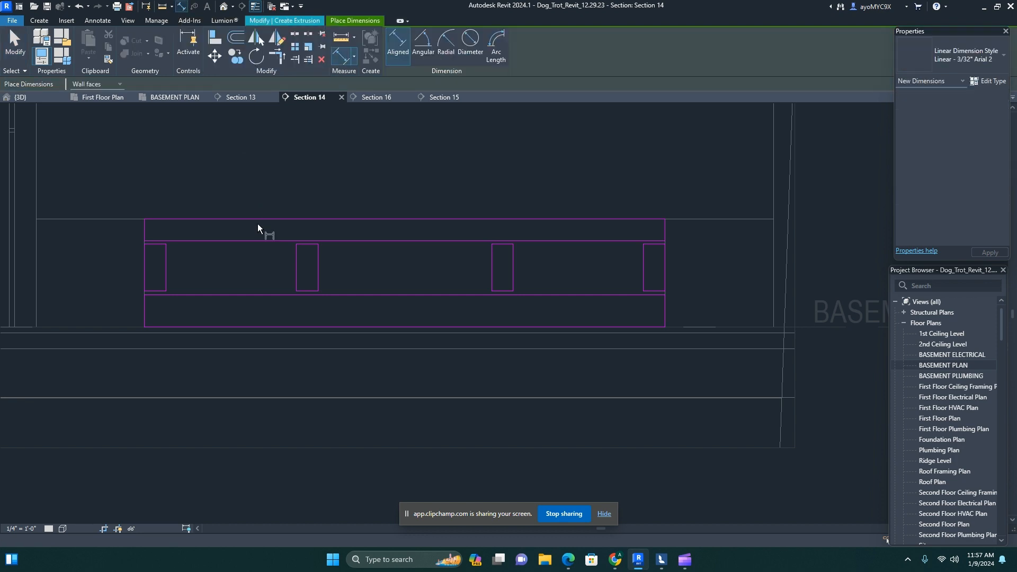
pyautogui.click(145, 257)
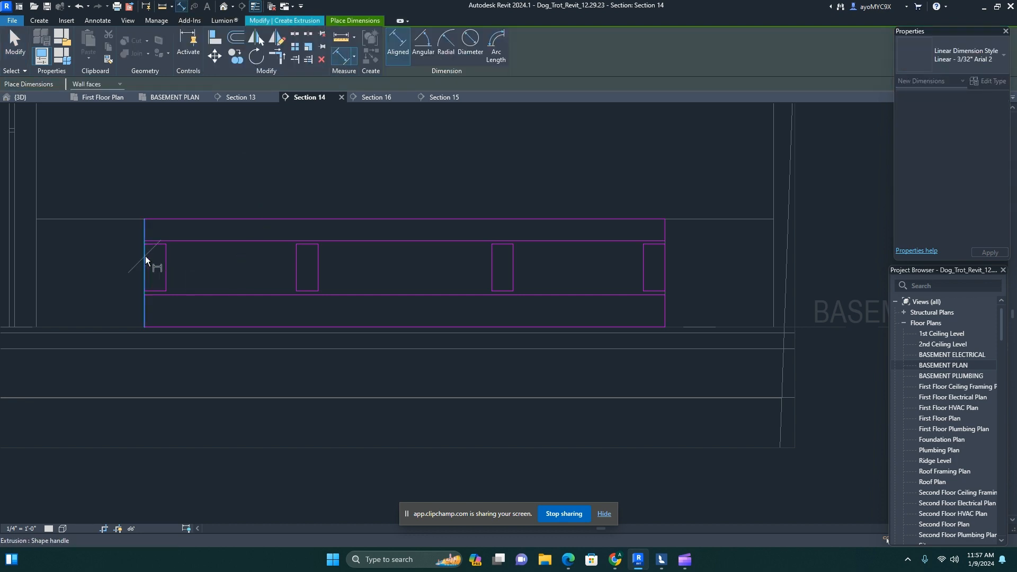
pyautogui.click(304, 247)
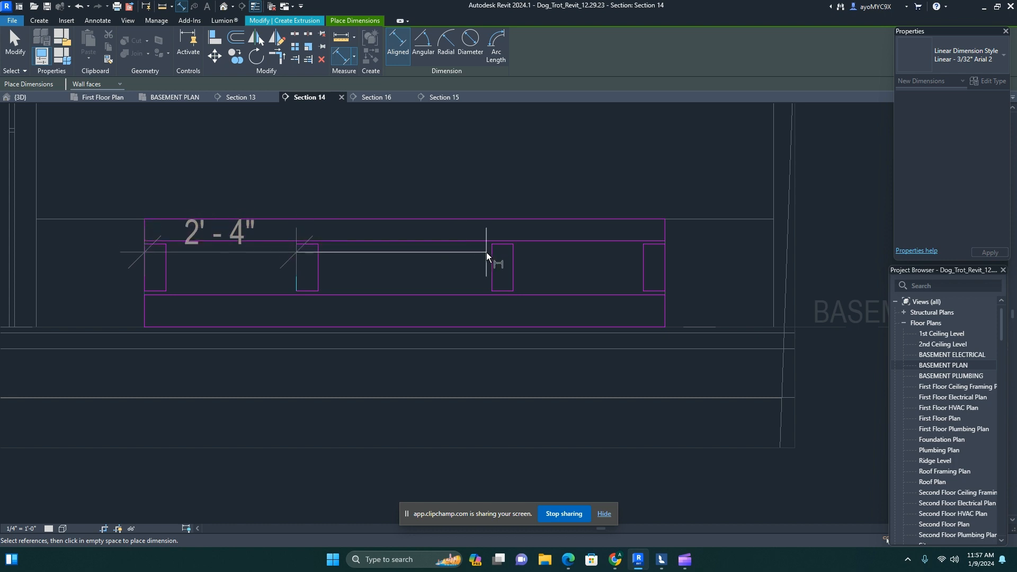
pyautogui.click(492, 263)
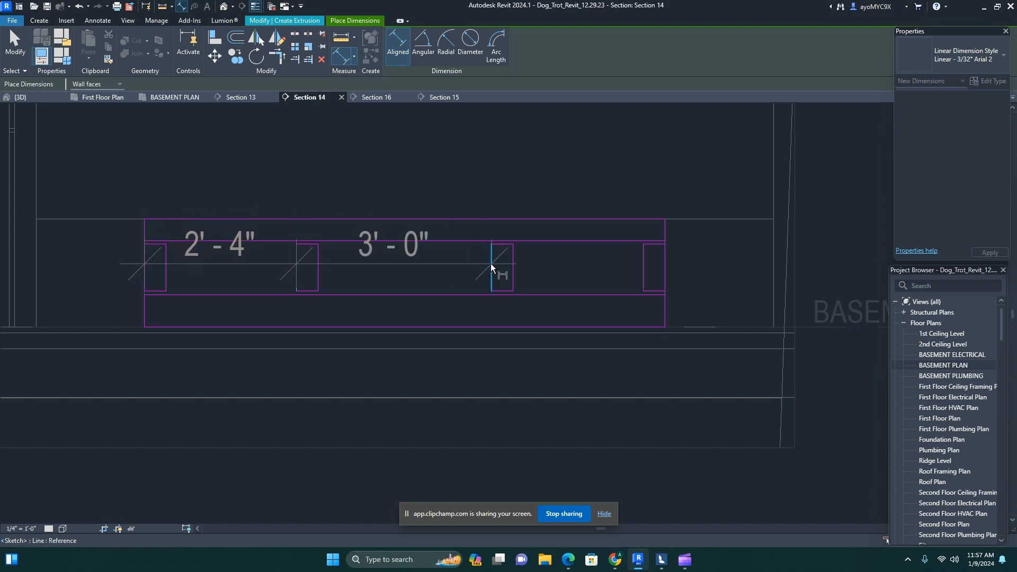
pyautogui.click(644, 273)
pyautogui.click(450, 194)
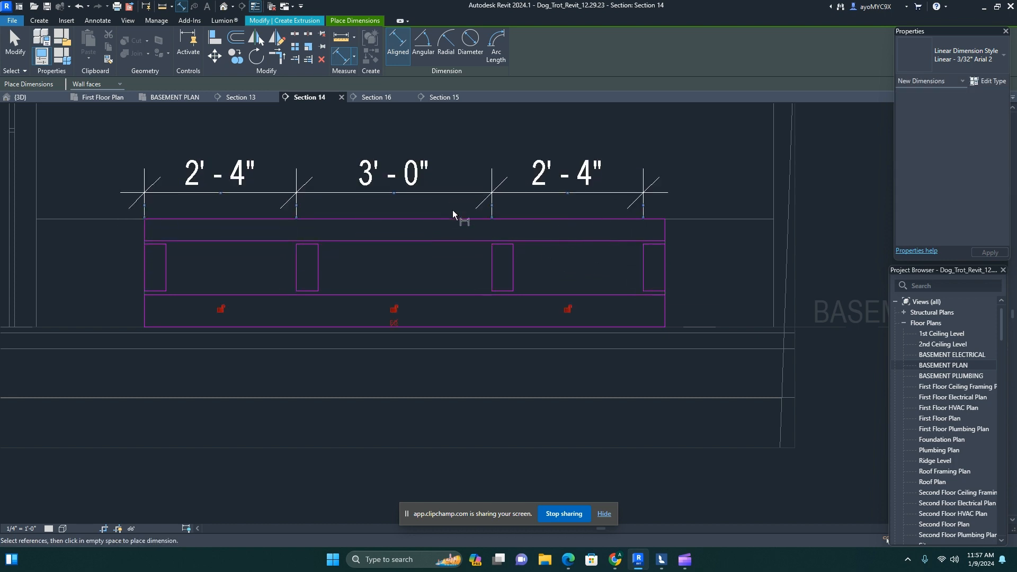
pyautogui.press('Escape')
pyautogui.press('Escape')
# - Apply the equality constraint to the dimension string so the uprights' left edges are evenly spaced
pyautogui.click(446, 191)
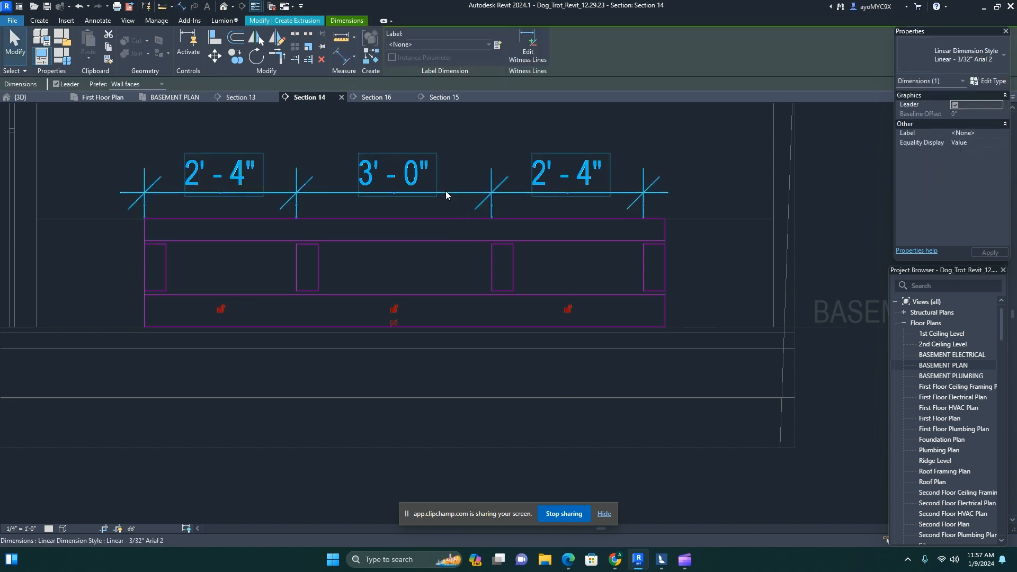
pyautogui.scroll(-2, 443, 208)
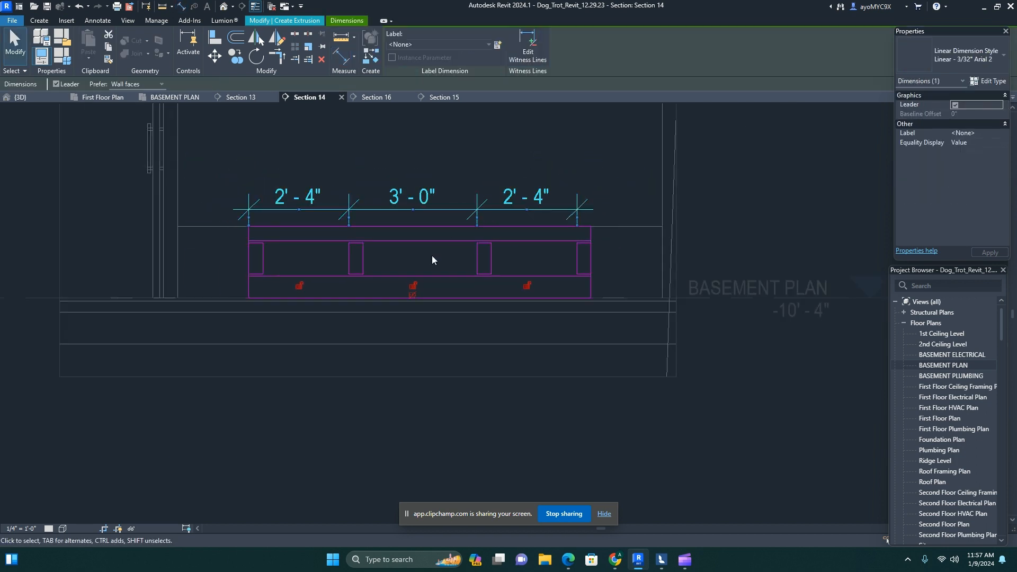
pyautogui.click(412, 295)
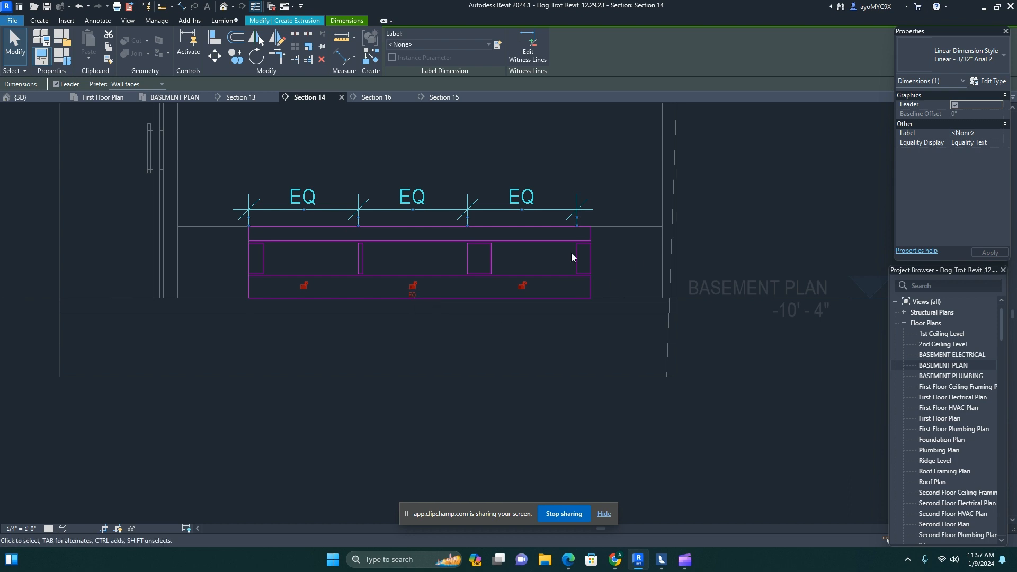
pyautogui.click(523, 421)
# - Set the widths of both intermediate upright rectangles to 4" by moving their right edges
pyautogui.scroll(2, 405, 208)
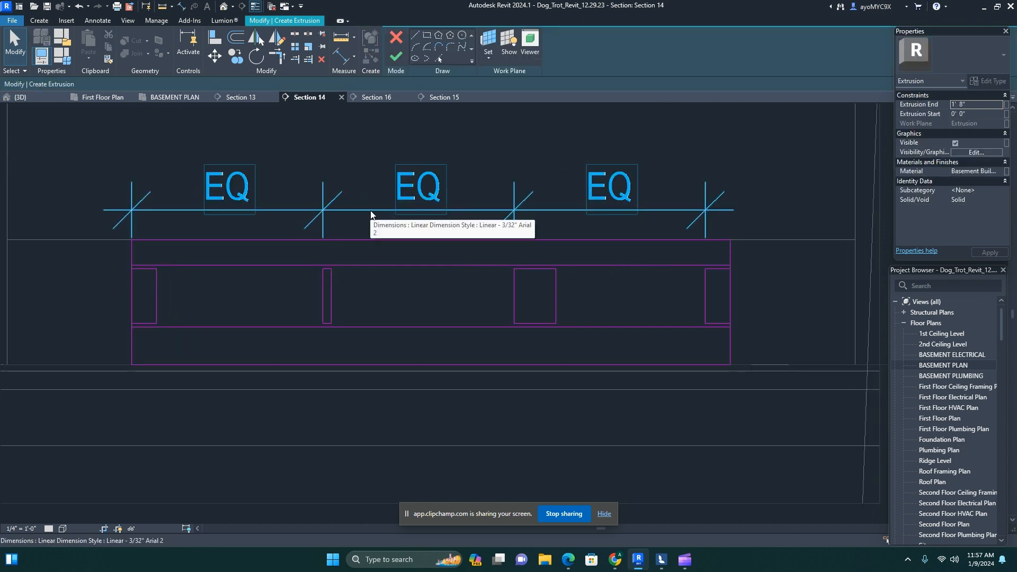
pyautogui.click(332, 303)
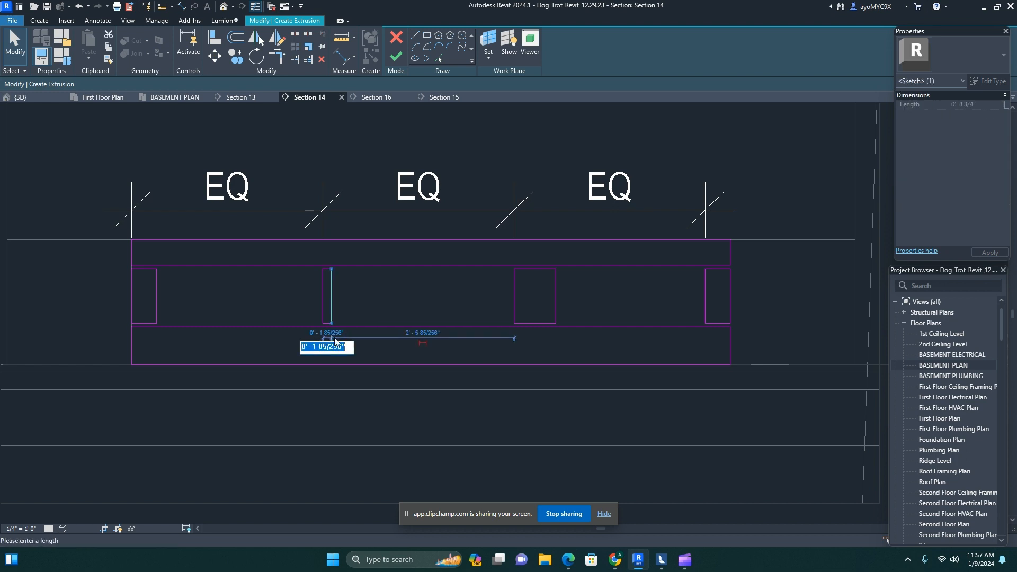
pyautogui.write('4')
pyautogui.press('Return')
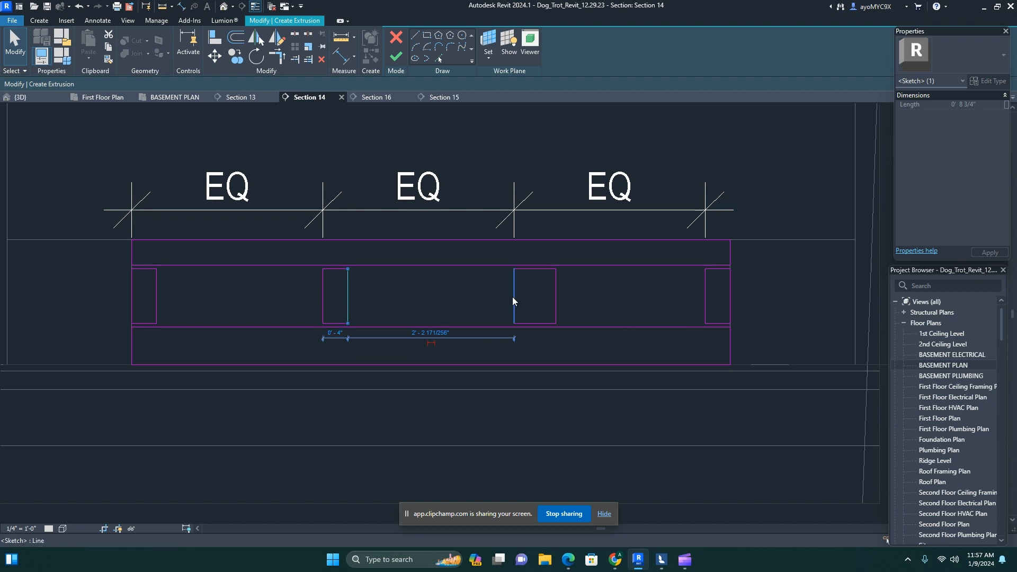
pyautogui.click(555, 297)
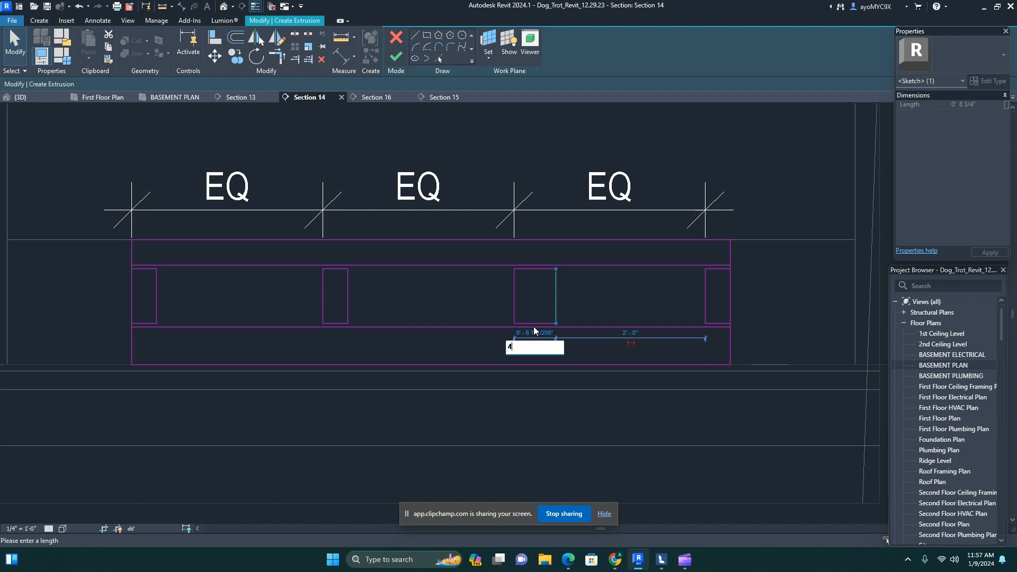
pyautogui.click(534, 328)
pyautogui.write('4')
pyautogui.press('Return')
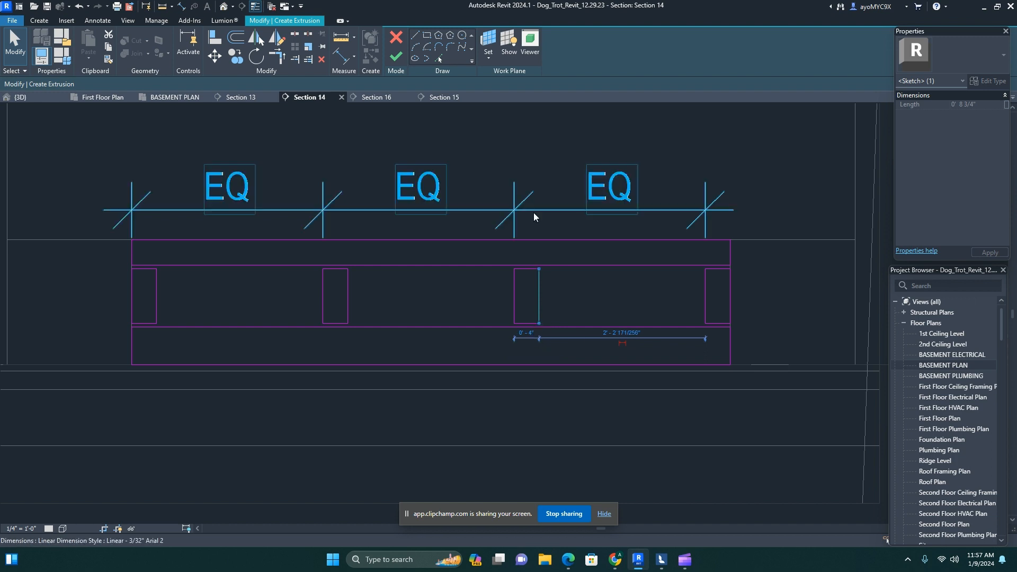
pyautogui.press('Escape')
# - Check the widths and clear distances of the four upright rectangles
pyautogui.click(707, 304)
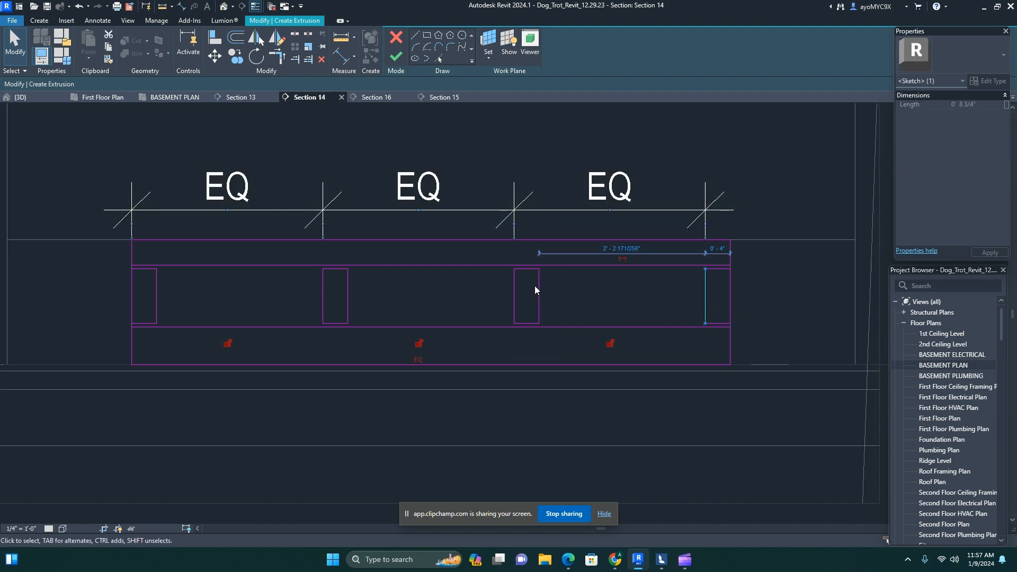
pyautogui.click(157, 306)
pyautogui.press('Escape')
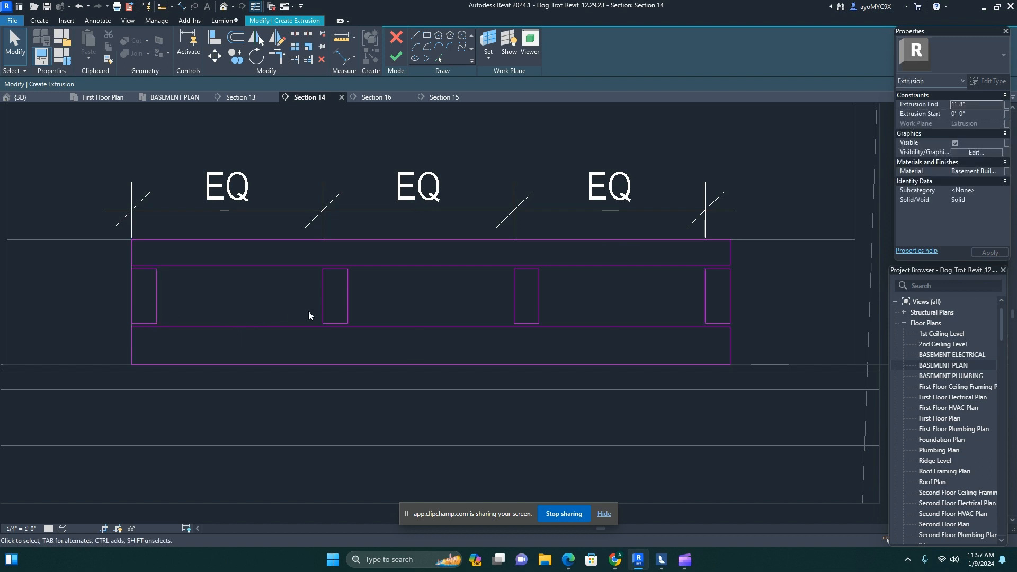
pyautogui.click(348, 302)
pyautogui.press('Escape')
pyautogui.click(515, 308)
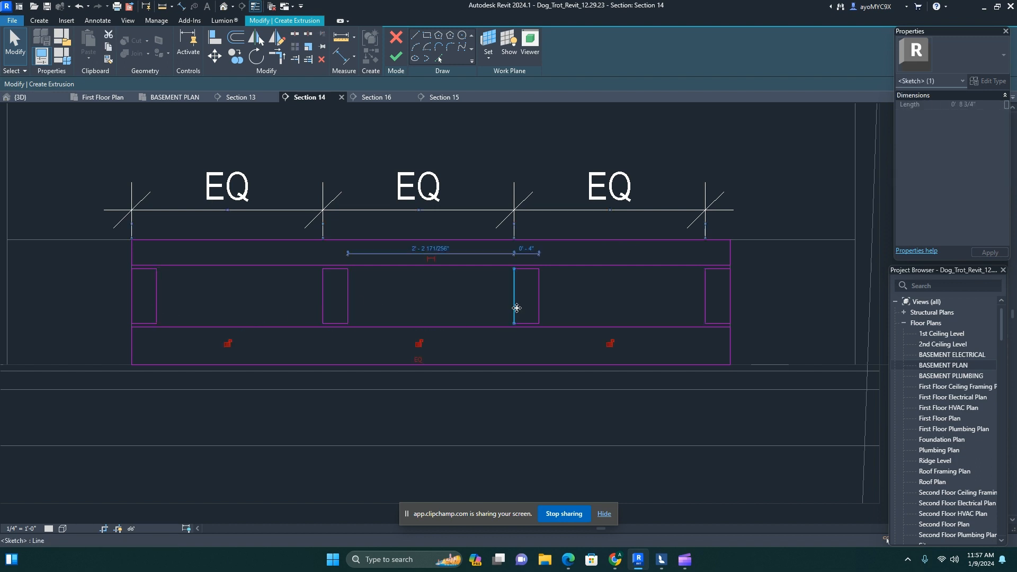
pyautogui.press('Escape')
# - Delete the equal-spacing dimension string above the uprights
pyautogui.scroll(-2, 533, 323)
pyautogui.click(466, 256)
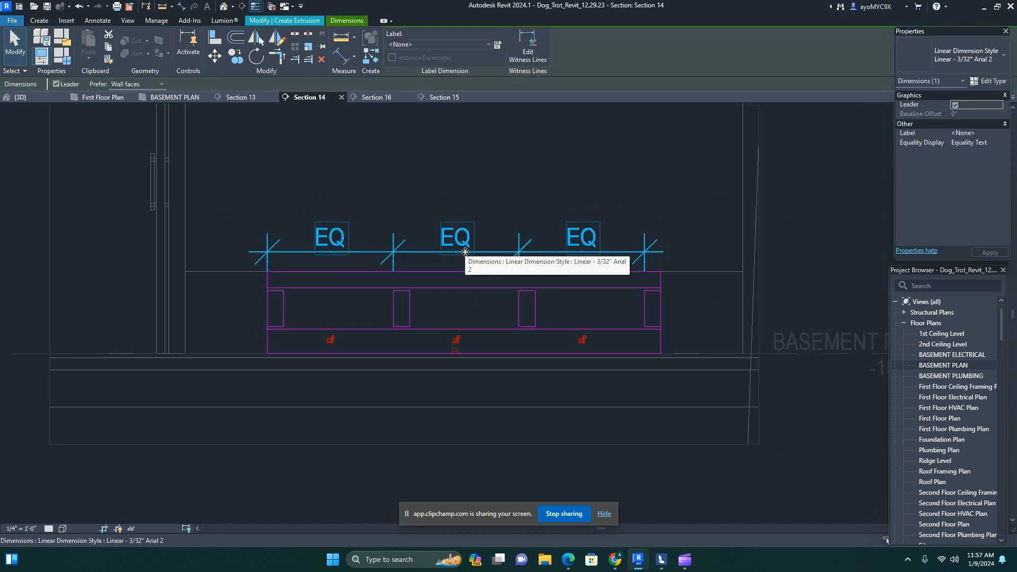
pyautogui.press('Delete')
# - Split the two inner horizontal band lines at the upright rectangles
pyautogui.scroll(4, 298, 298)
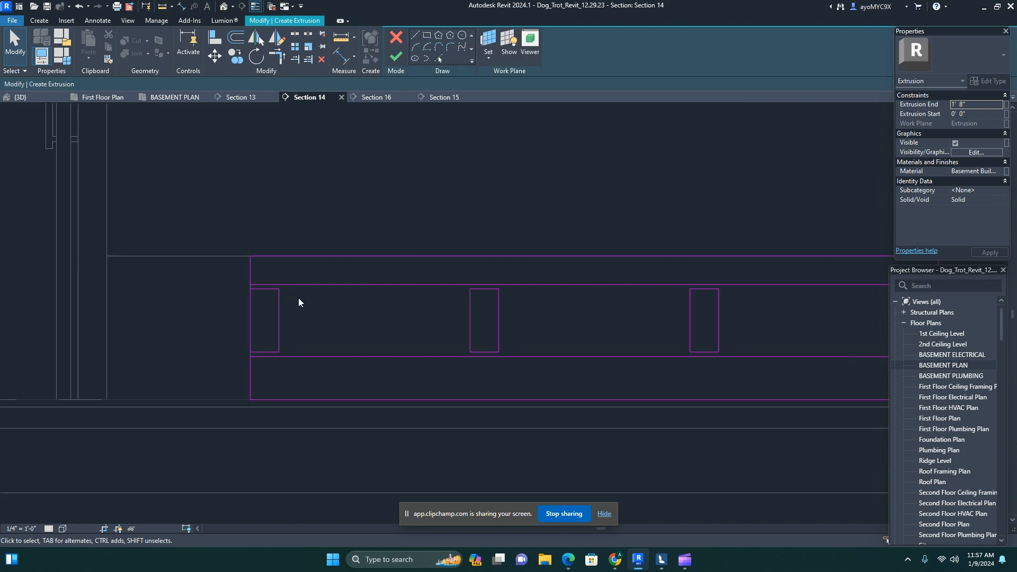
pyautogui.moveTo(447, 341); pyautogui.dragTo(236, 276, button='middle')
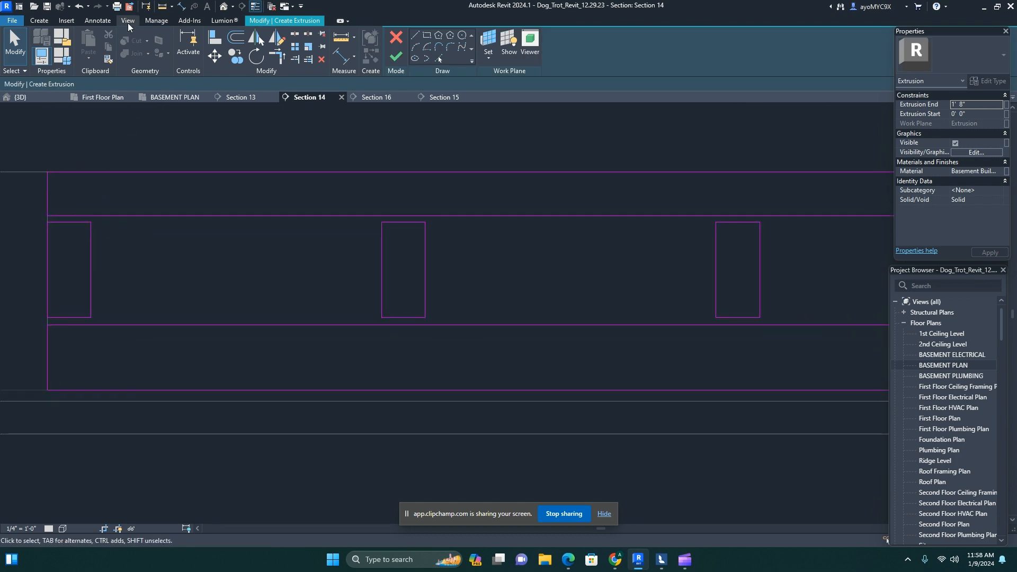
pyautogui.click(295, 34)
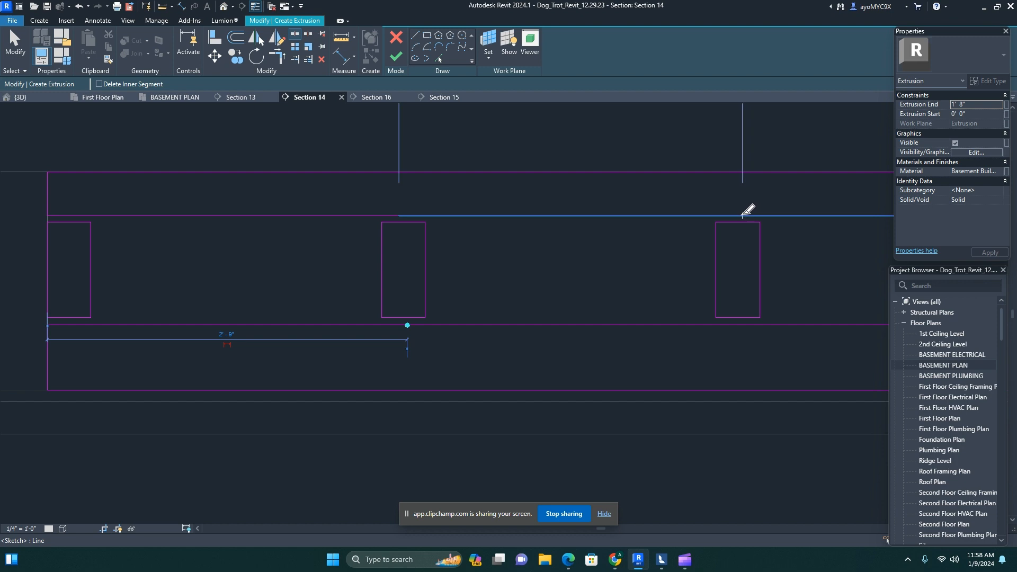
pyautogui.scroll(-3, 746, 325)
pyautogui.moveTo(772, 335); pyautogui.dragTo(365, 356, button='middle')
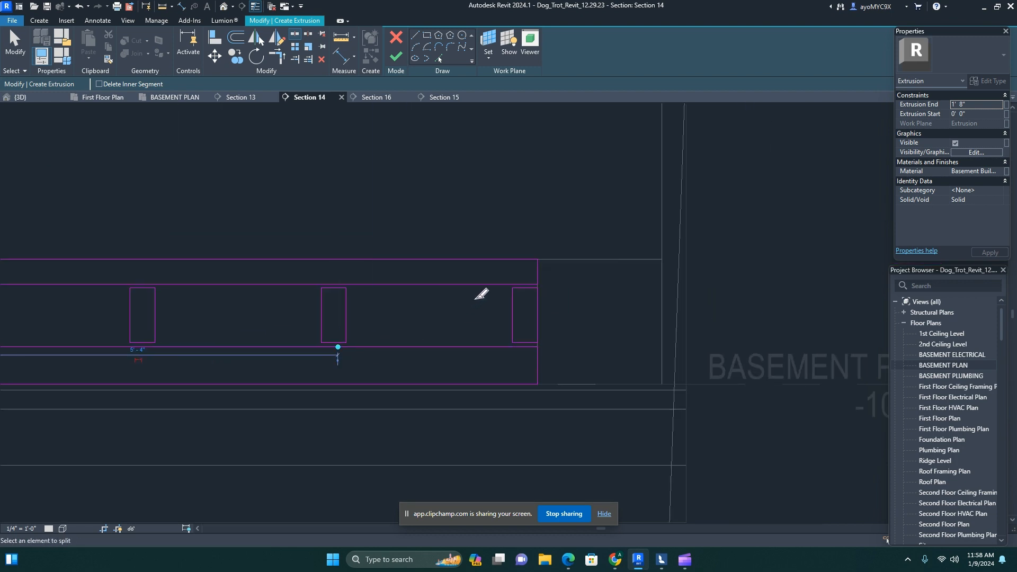
pyautogui.scroll(2, 533, 280)
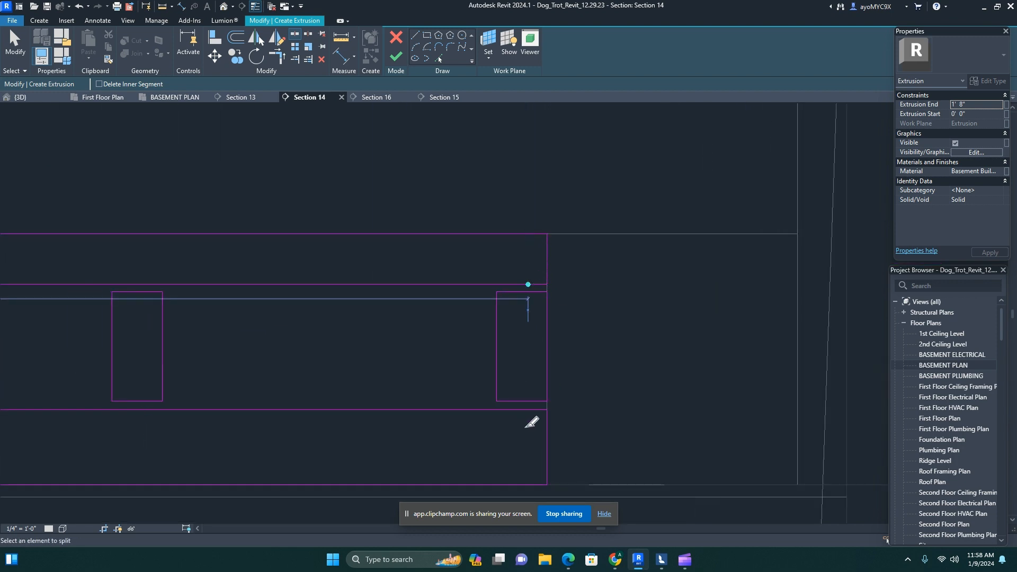
pyautogui.press('Escape')
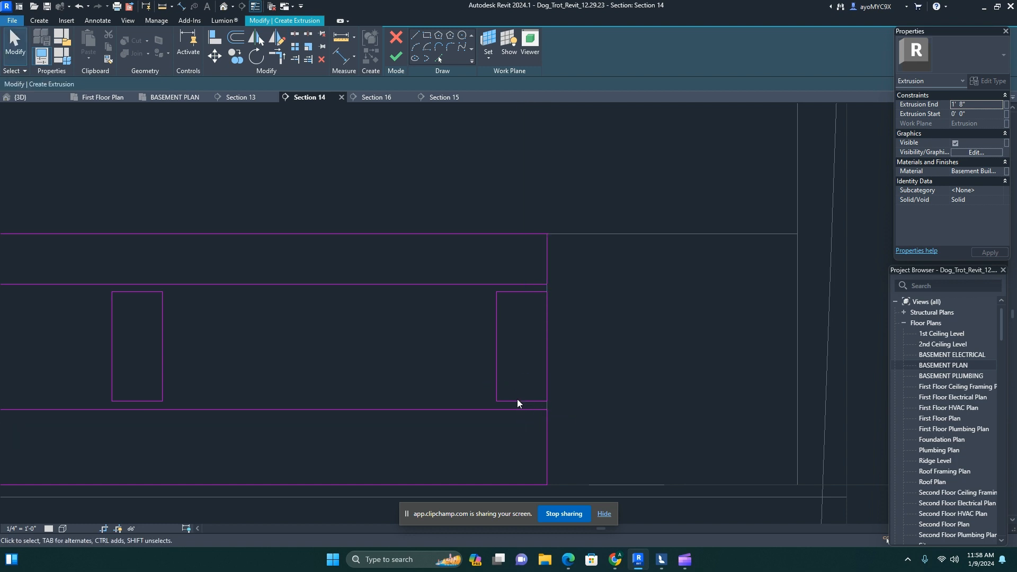
# - Delete the short top and bottom lines of the right end upright and both intermediate uprights
pyautogui.click(515, 401)
pyautogui.press('Delete')
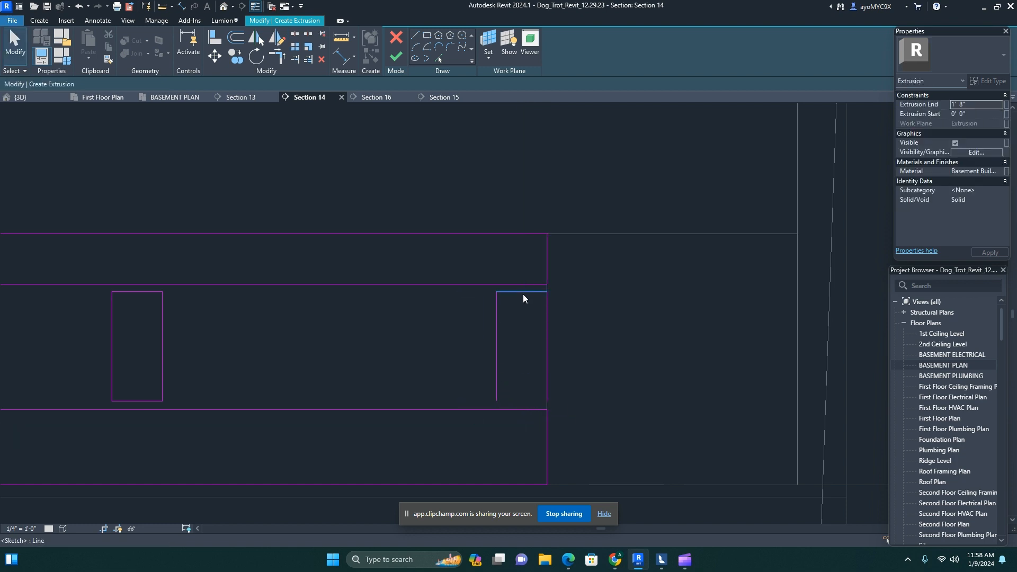
pyautogui.click(136, 292)
pyautogui.press('Delete')
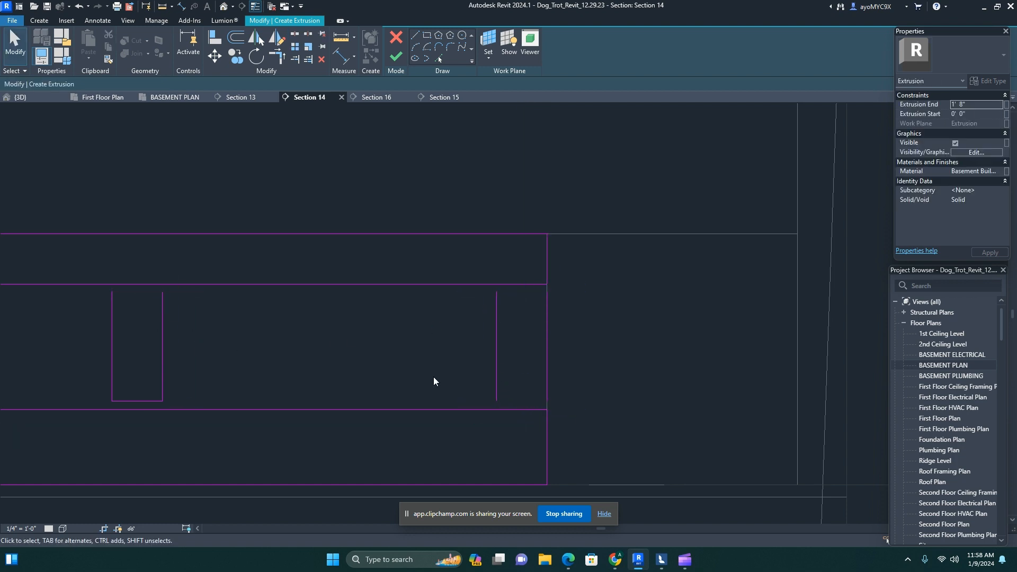
pyautogui.click(132, 401)
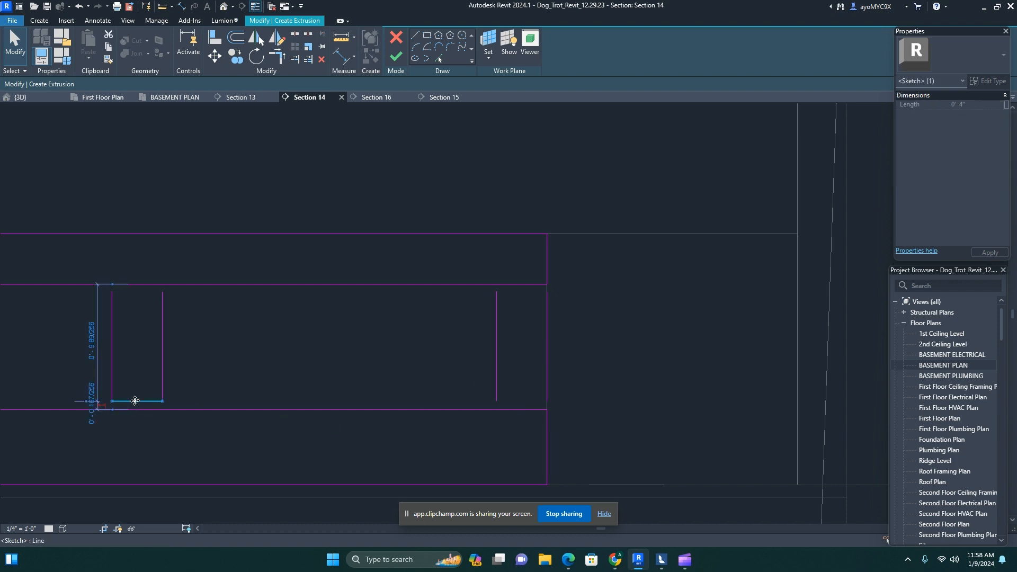
pyautogui.press('Delete')
pyautogui.scroll(-2, 141, 408)
pyautogui.moveTo(152, 412); pyautogui.dragTo(504, 400, button='middle')
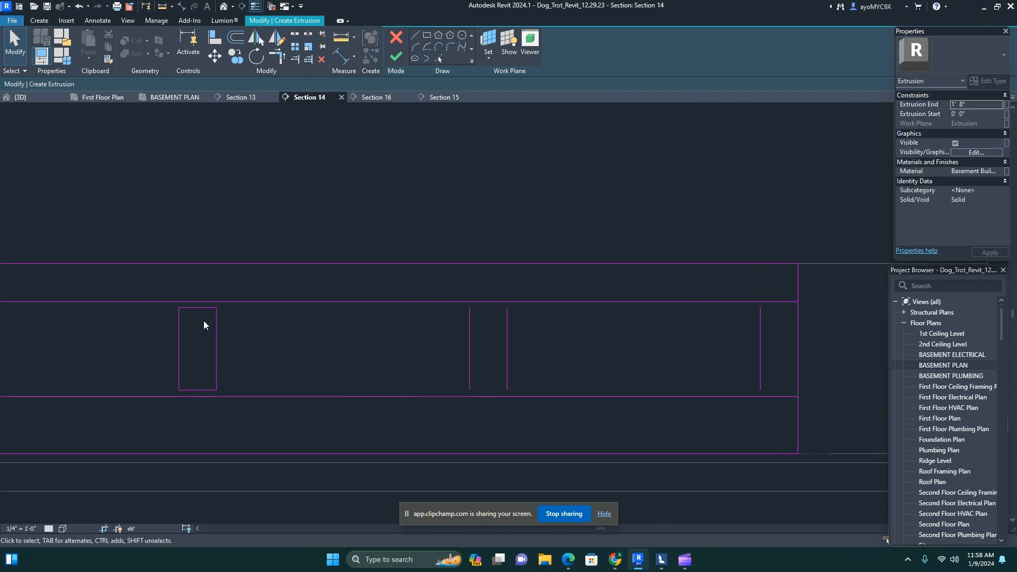
pyautogui.click(197, 307)
pyautogui.press('Delete')
pyautogui.click(196, 390)
pyautogui.press('Delete')
# - Delete the left end upright's top and bottom lines and the short segment of the upper band line above it
pyautogui.scroll(-2, 168, 403)
pyautogui.moveTo(146, 410); pyautogui.dragTo(426, 393, button='middle')
pyautogui.click(269, 377)
pyautogui.press('Delete')
pyautogui.scroll(3, 272, 339)
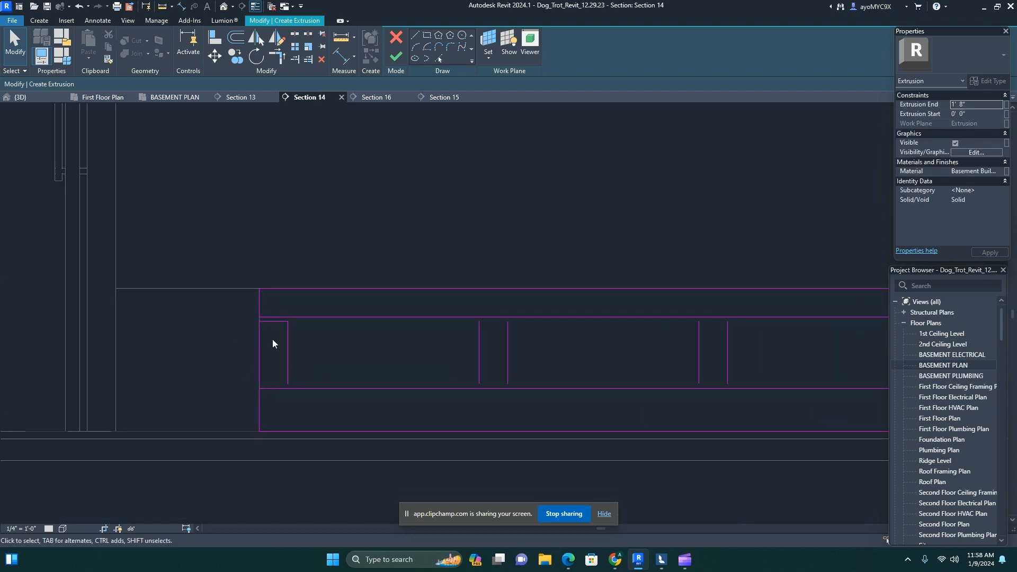
pyautogui.click(278, 313)
pyautogui.press('Delete')
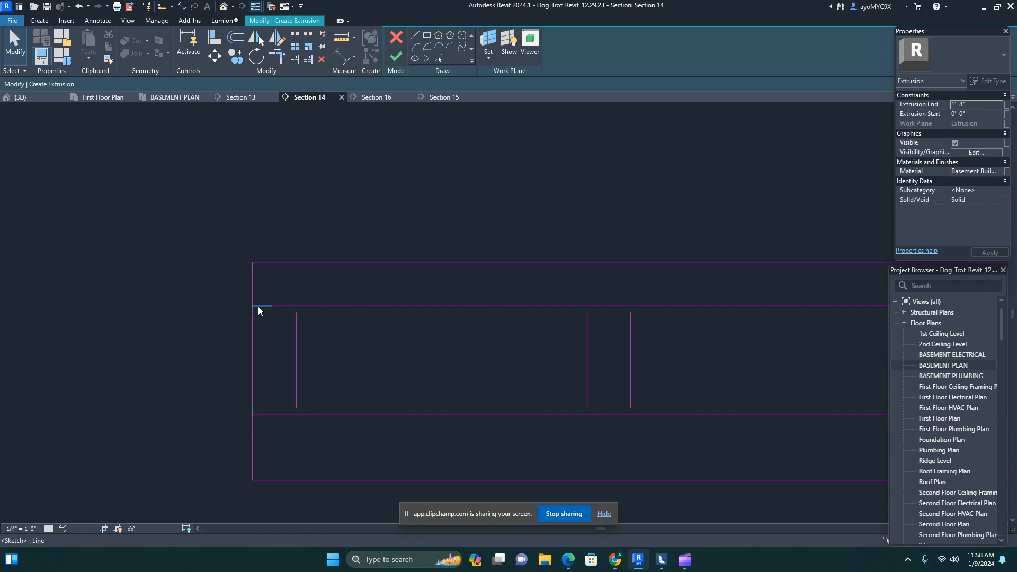
pyautogui.click(259, 306)
pyautogui.press('Delete')
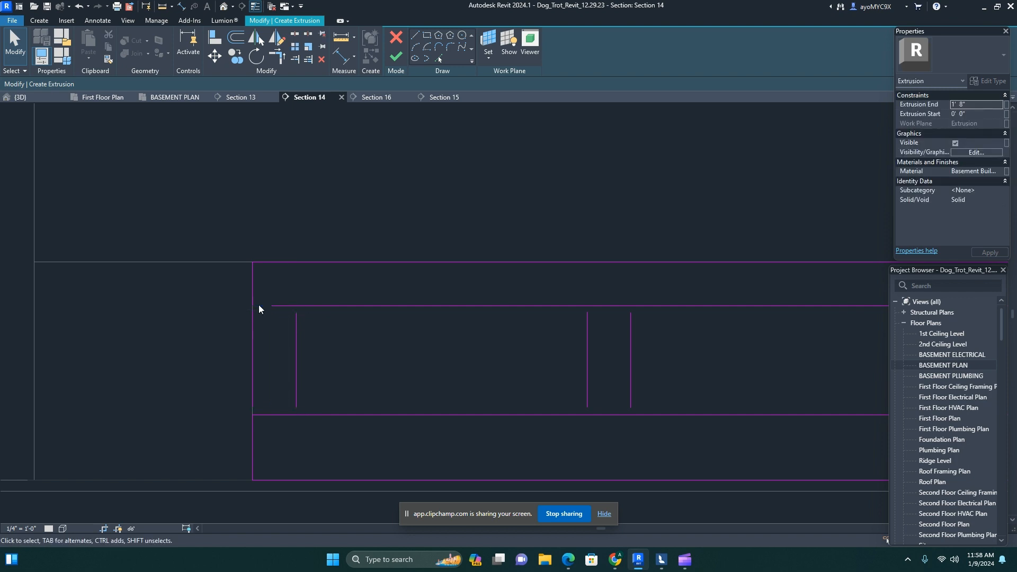
pyautogui.press('r')
pyautogui.press('e')
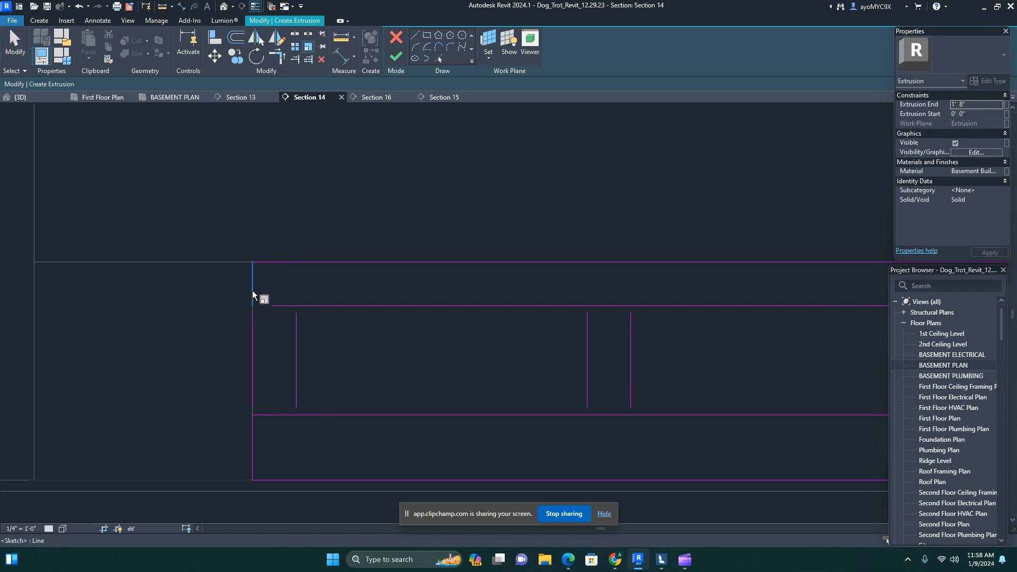
pyautogui.press('Escape')
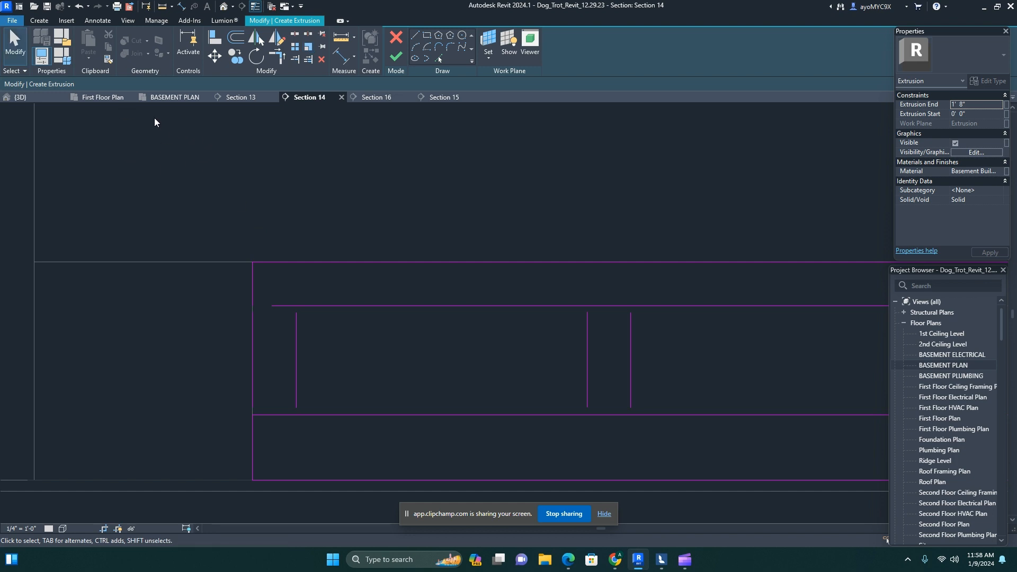
# - Trim the first opening's left corners to the vertical line and delete the leftover sketch segments at the outer left edge
pyautogui.click(280, 59)
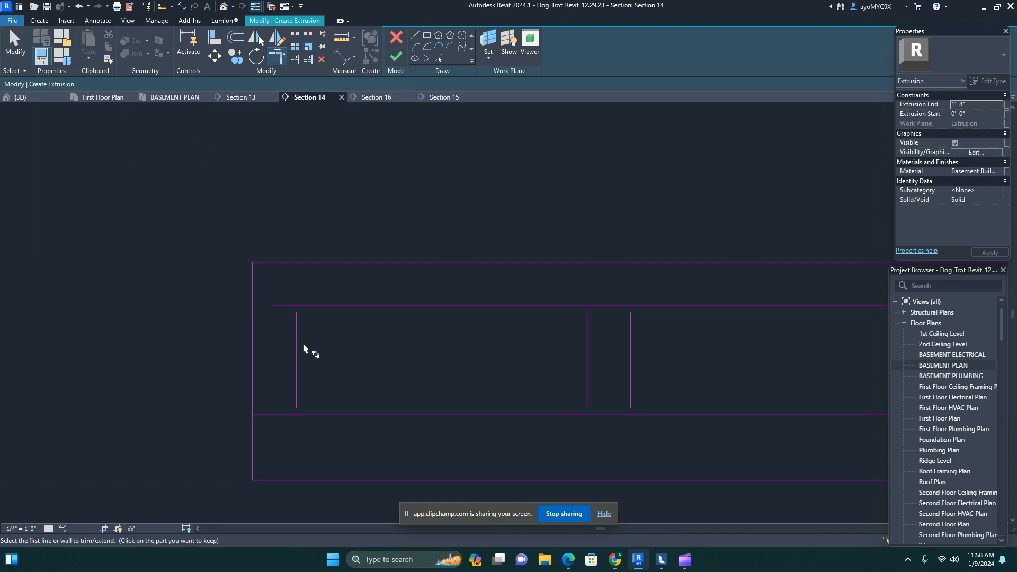
pyautogui.click(327, 311)
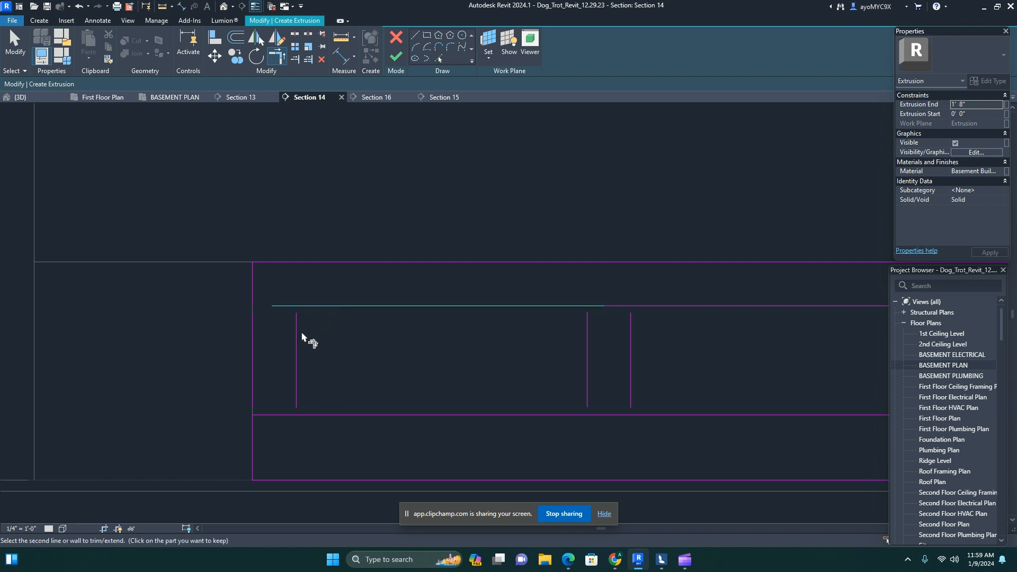
pyautogui.click(340, 416)
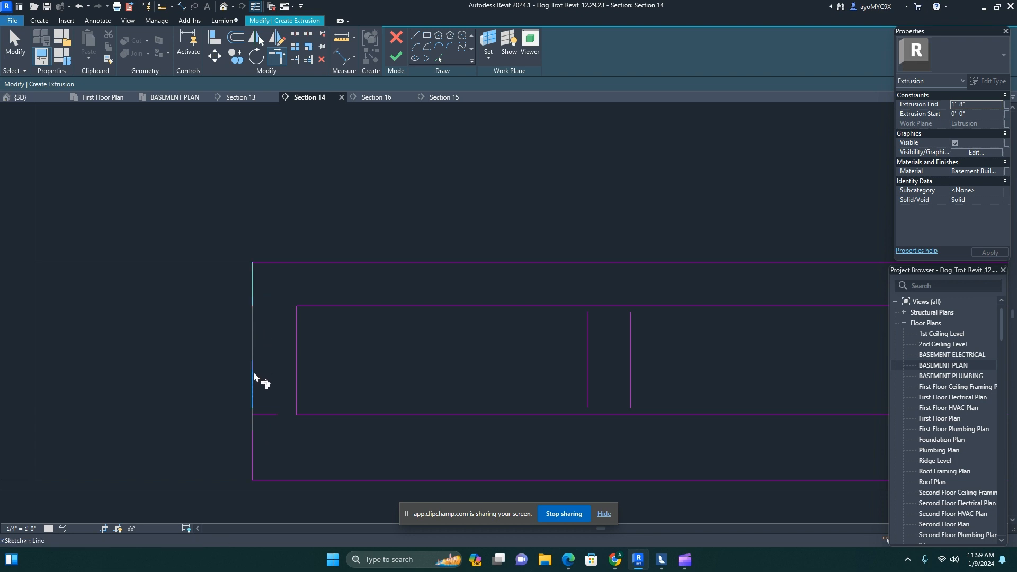
pyautogui.press('Escape')
pyautogui.moveTo(226, 366); pyautogui.dragTo(286, 422)
pyautogui.press('Delete')
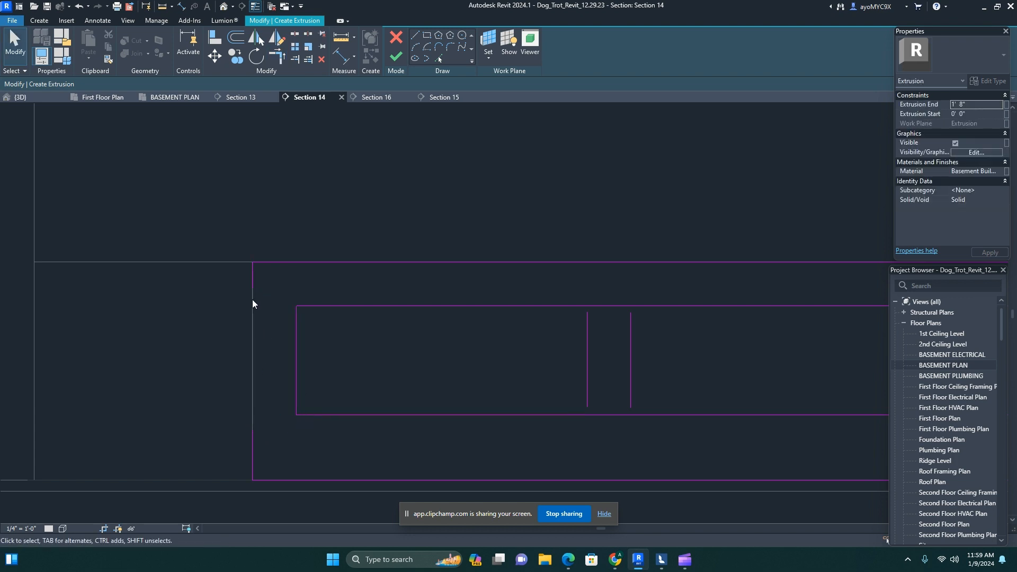
# - Rebuild the left outer edge by removing its short upper piece and extending the lower piece to the top outline
pyautogui.press('t')
pyautogui.press('r')
pyautogui.click(253, 271)
pyautogui.click(253, 443)
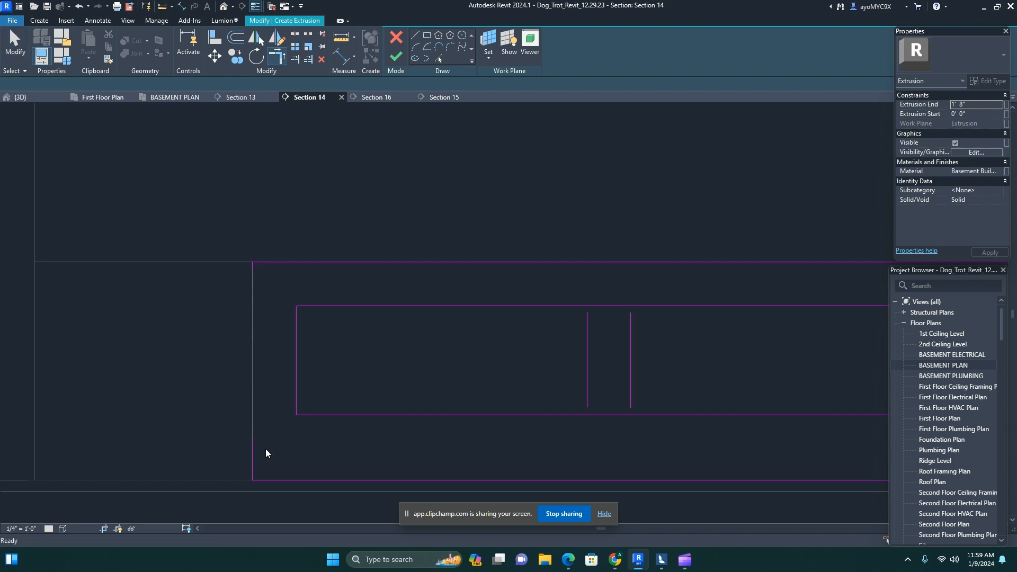
pyautogui.press('Escape')
pyautogui.click(253, 273)
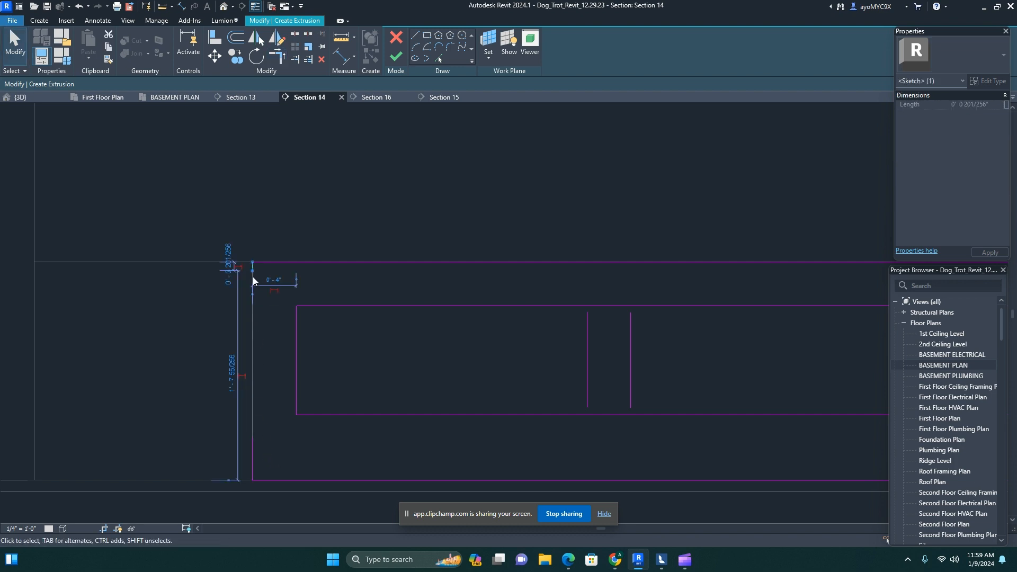
pyautogui.press('Escape')
pyautogui.press('t')
pyautogui.press('r')
pyautogui.click(253, 447)
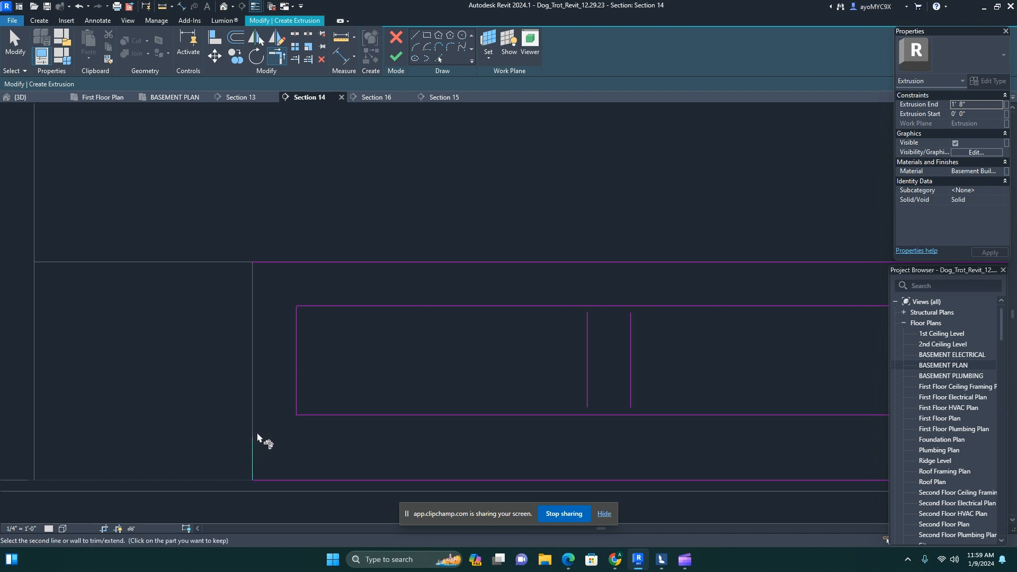
pyautogui.click(274, 262)
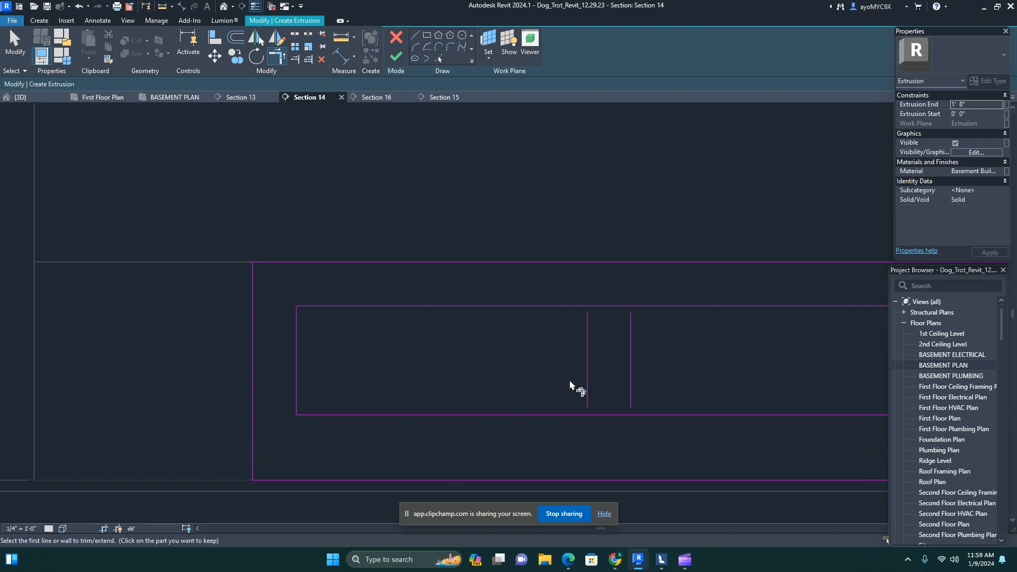
# - Trim the upper and lower band lines to the first opening's right vertical line
pyautogui.click(540, 312)
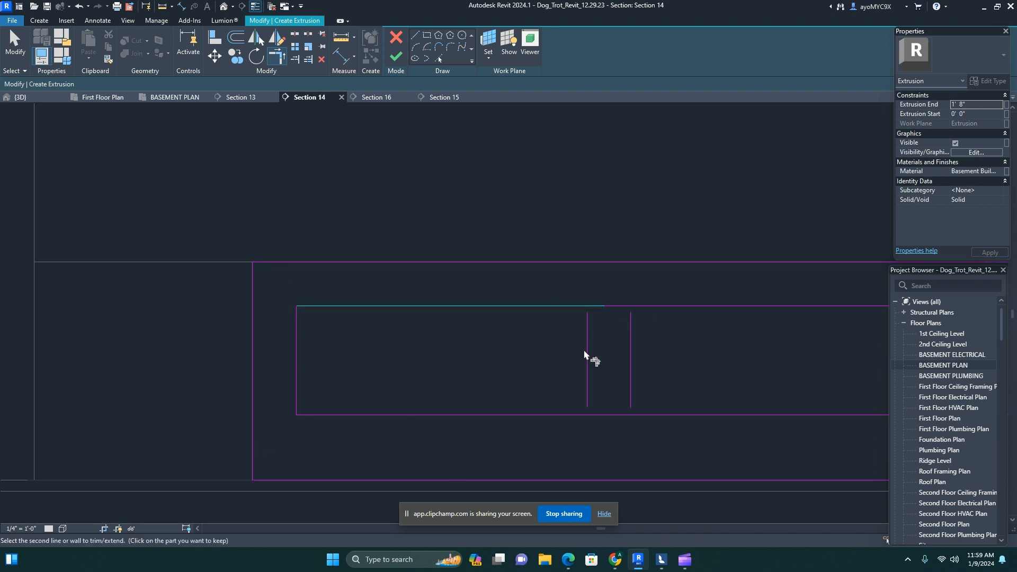
pyautogui.click(586, 355)
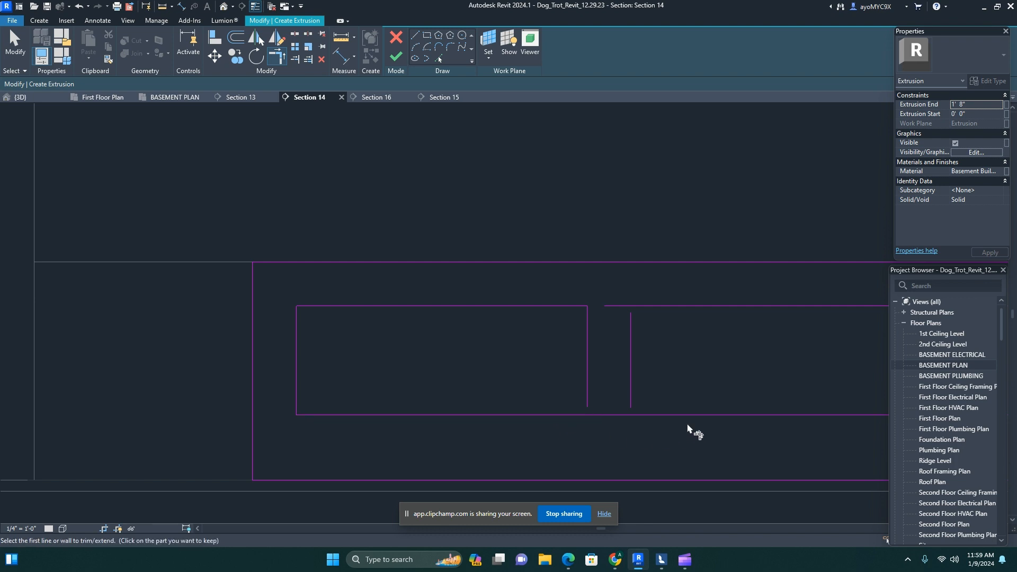
pyautogui.click(560, 416)
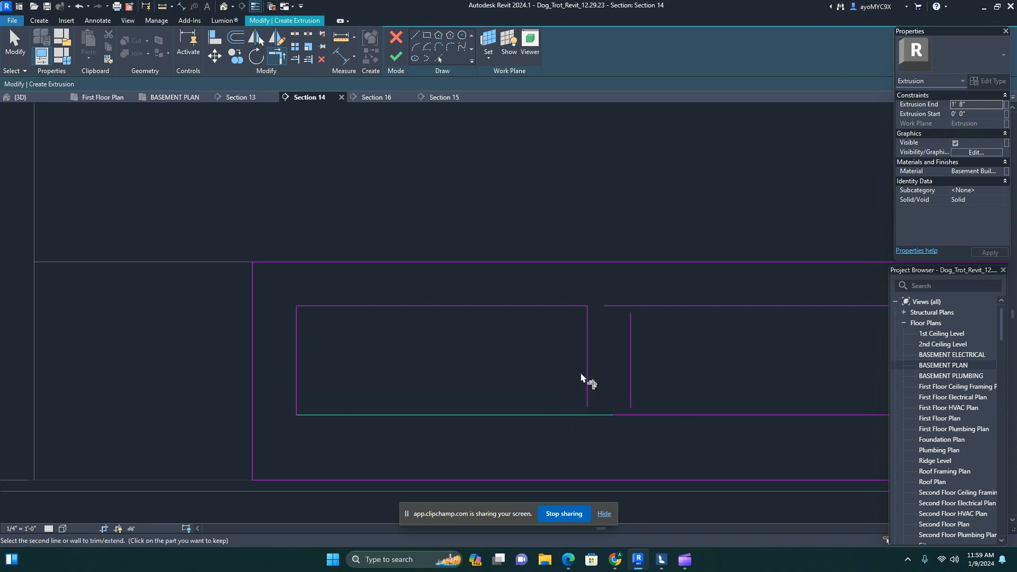
# - Trim the band lines and vertical lines at all four corners to close the middle opening
pyautogui.click(647, 415)
pyautogui.click(631, 372)
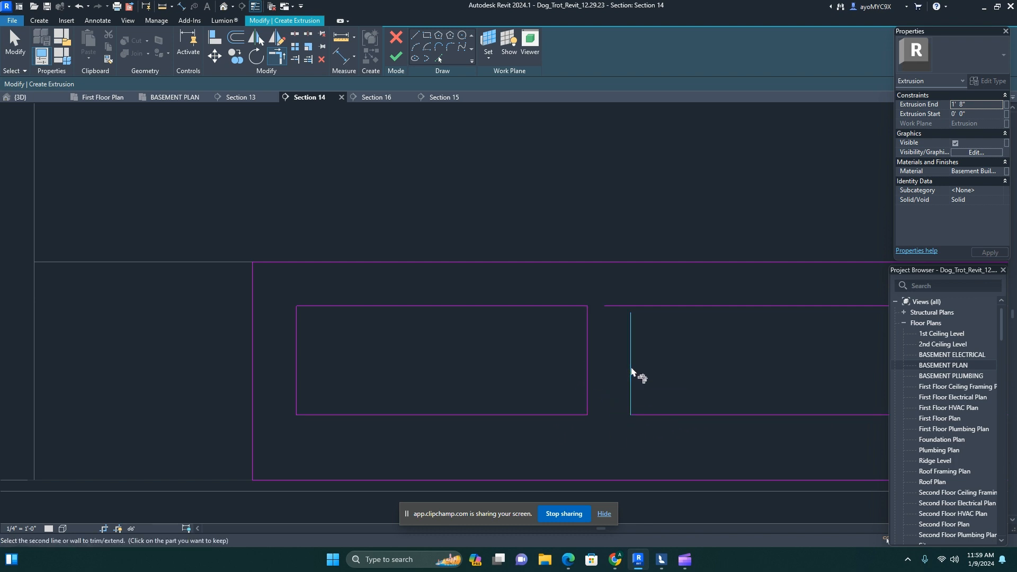
pyautogui.click(657, 307)
pyautogui.scroll(-3, 711, 375)
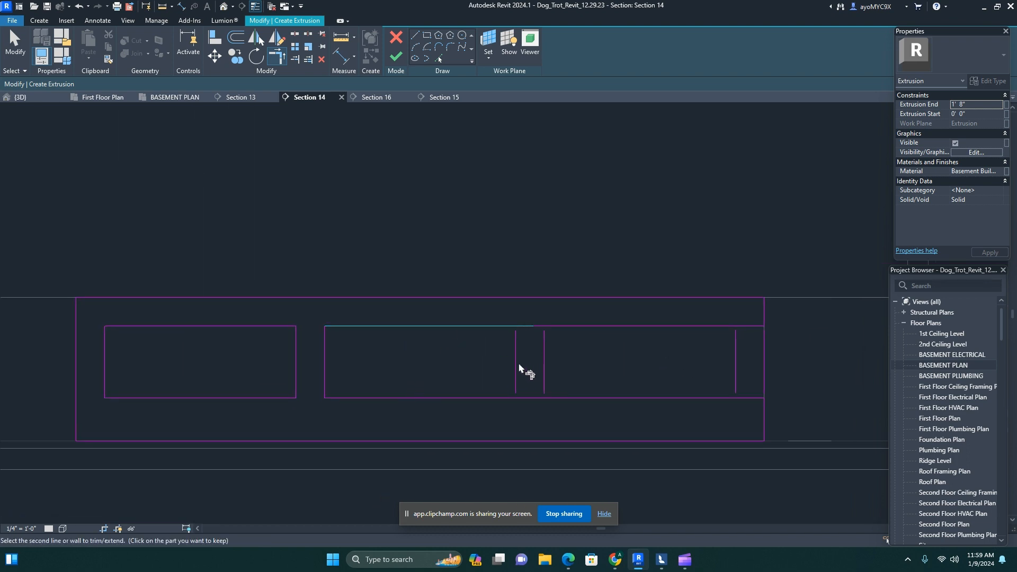
pyautogui.click(516, 369)
pyautogui.click(499, 398)
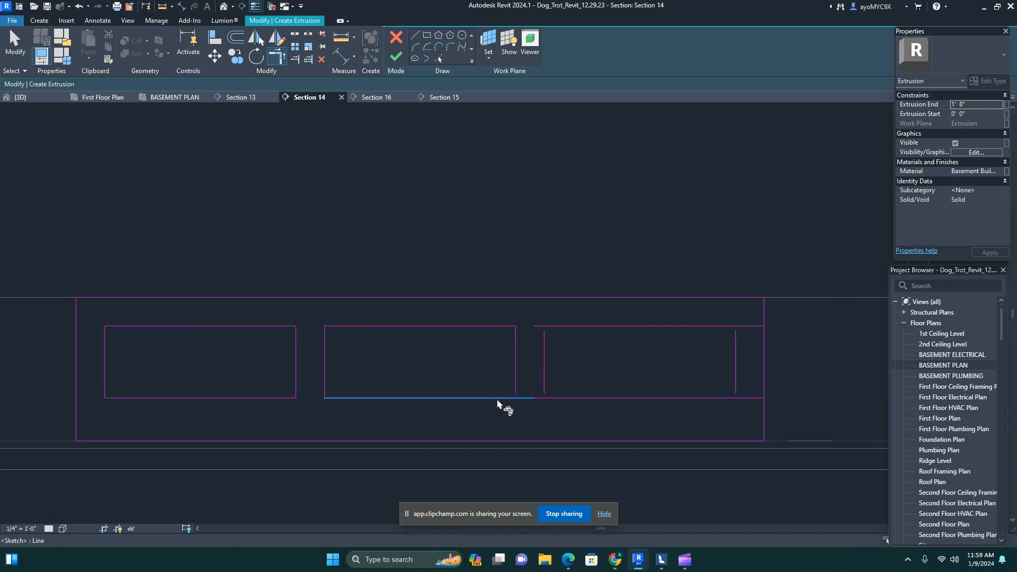
pyautogui.click(514, 369)
# - Trim the corners of the third opening into a closed rectangle
pyautogui.click(573, 401)
pyautogui.click(546, 371)
pyautogui.click(570, 327)
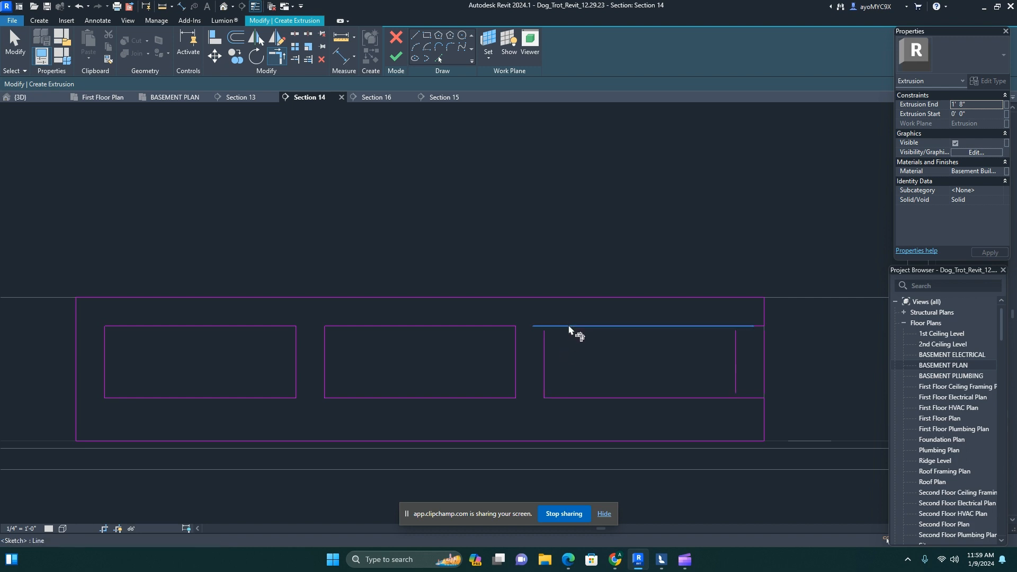
pyautogui.click(544, 364)
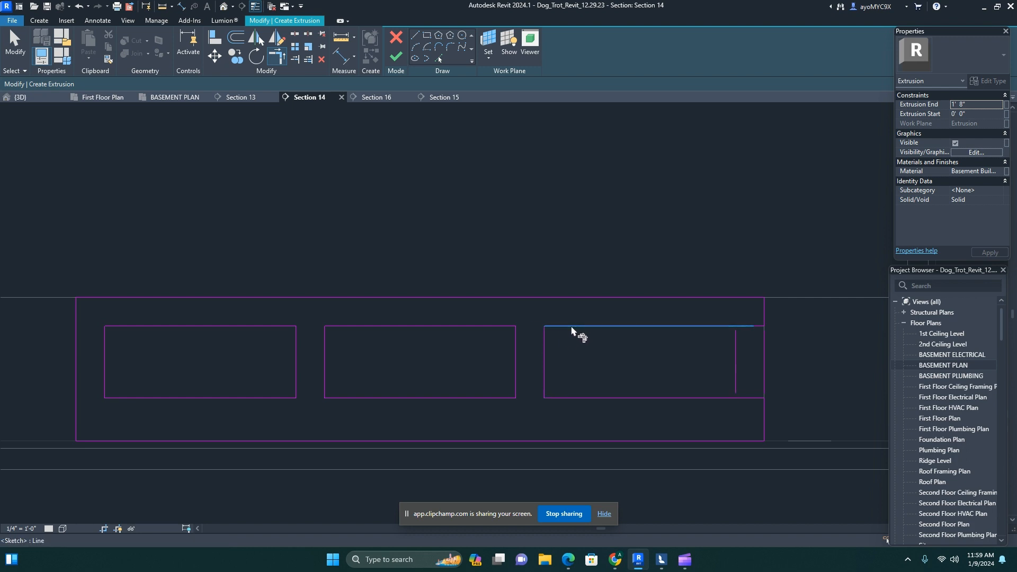
pyautogui.click(638, 332)
pyautogui.click(736, 371)
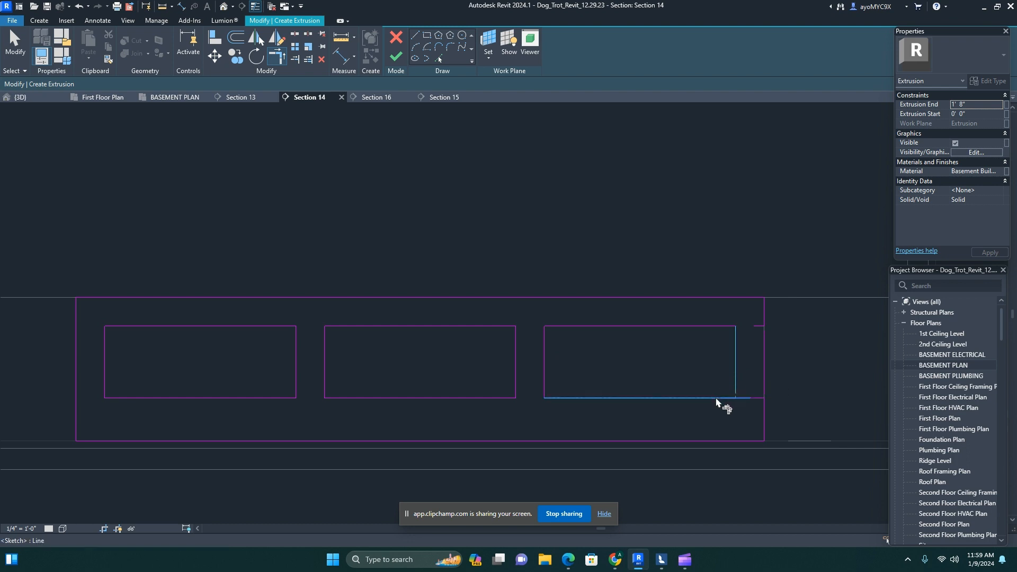
pyautogui.press('Escape')
# - Delete the leftover stubs and split right outer edge, and redraw that edge as one vertical line between the outline's corners
pyautogui.moveTo(749, 306)
pyautogui.mouseDown()
pyautogui.moveTo(793, 363)
pyautogui.moveTo(800, 418)
pyautogui.mouseUp()
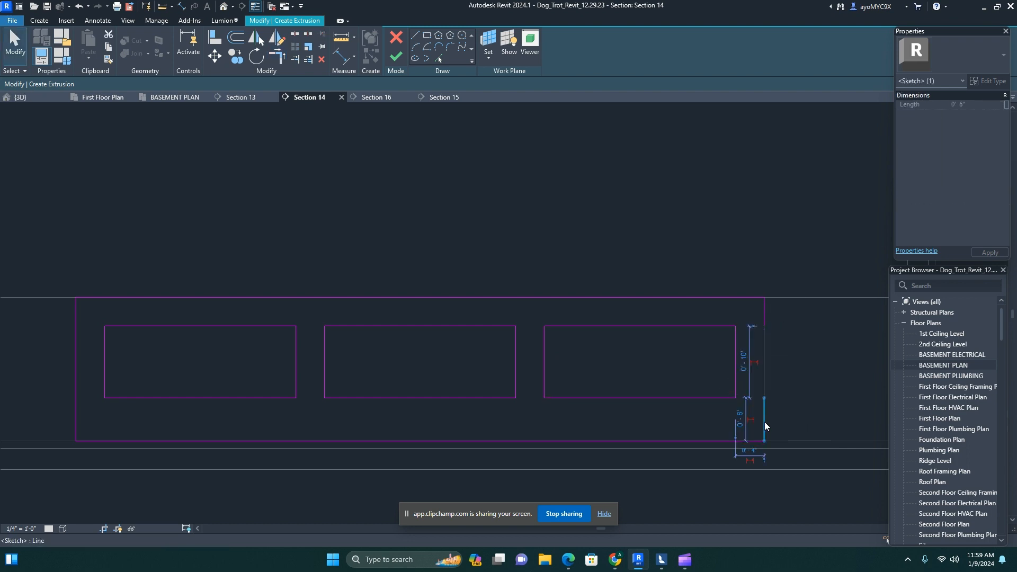
pyautogui.press('Delete')
pyautogui.click(763, 322)
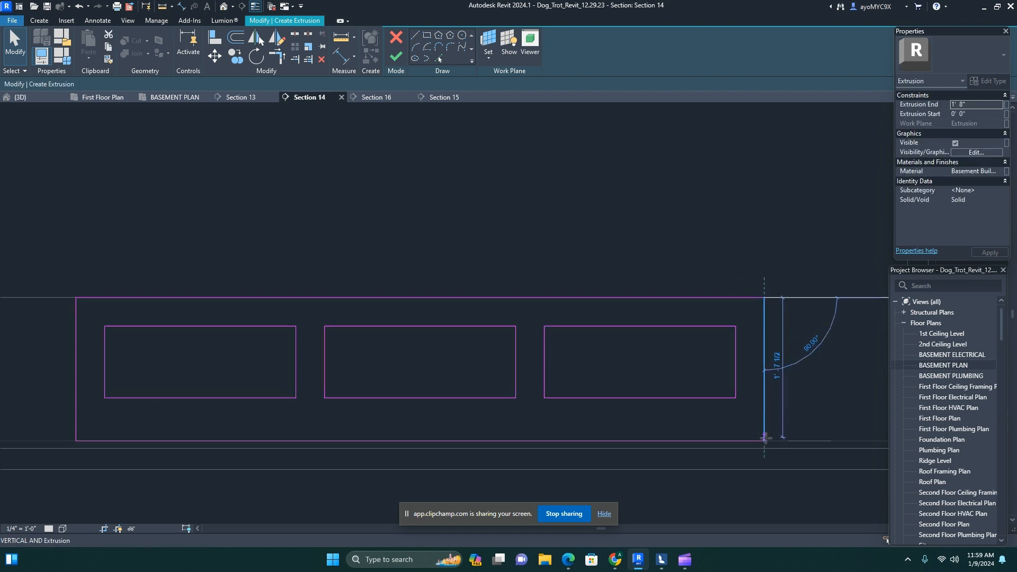
pyautogui.click(715, 496)
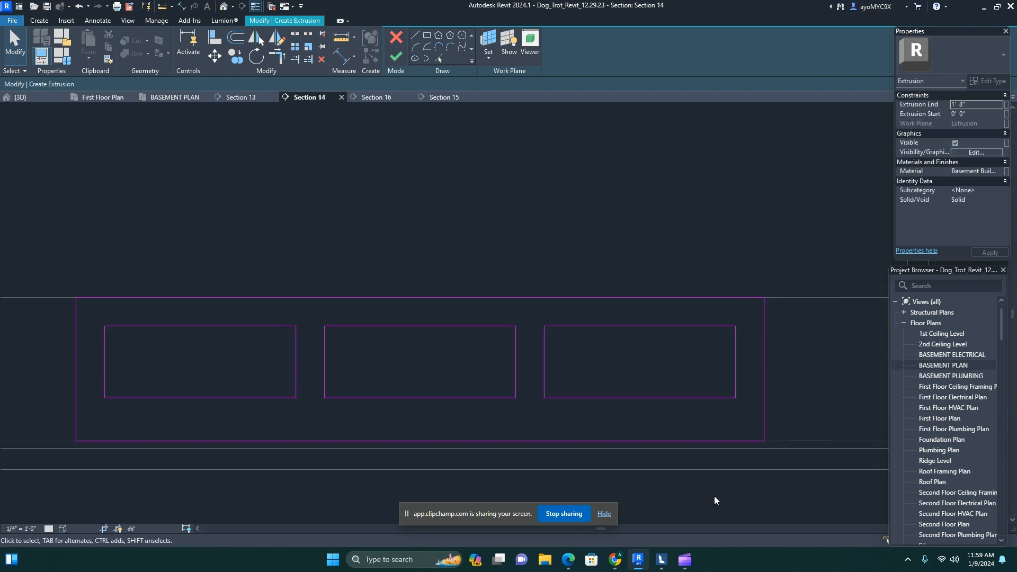
# - Set the extrusion end to 0' 0 3/4" and duplicate the material Basement Built-in 01 as Basement Built-in 02
pyautogui.click(988, 104)
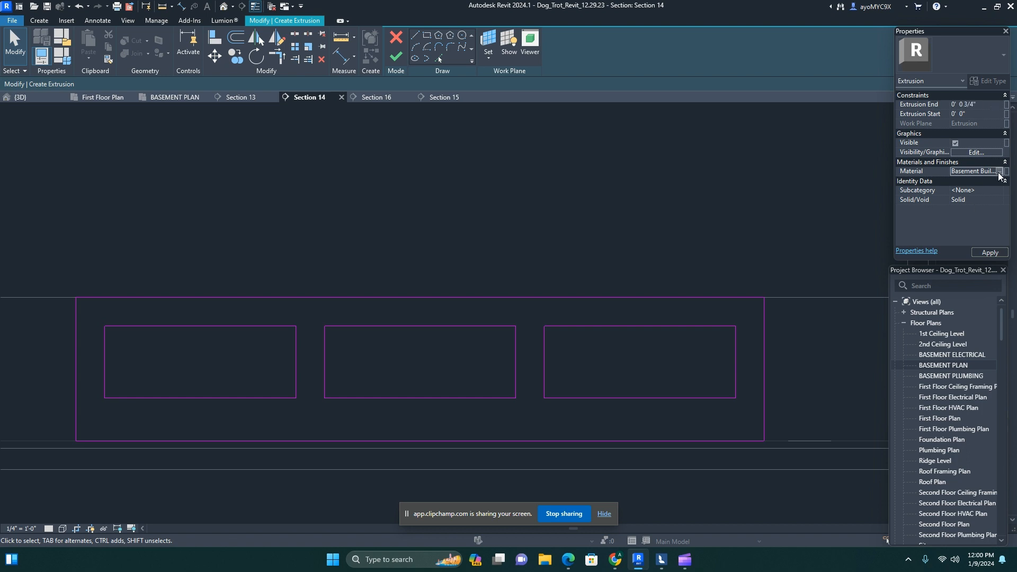
pyautogui.click(999, 173)
pyautogui.rightClick(695, 191)
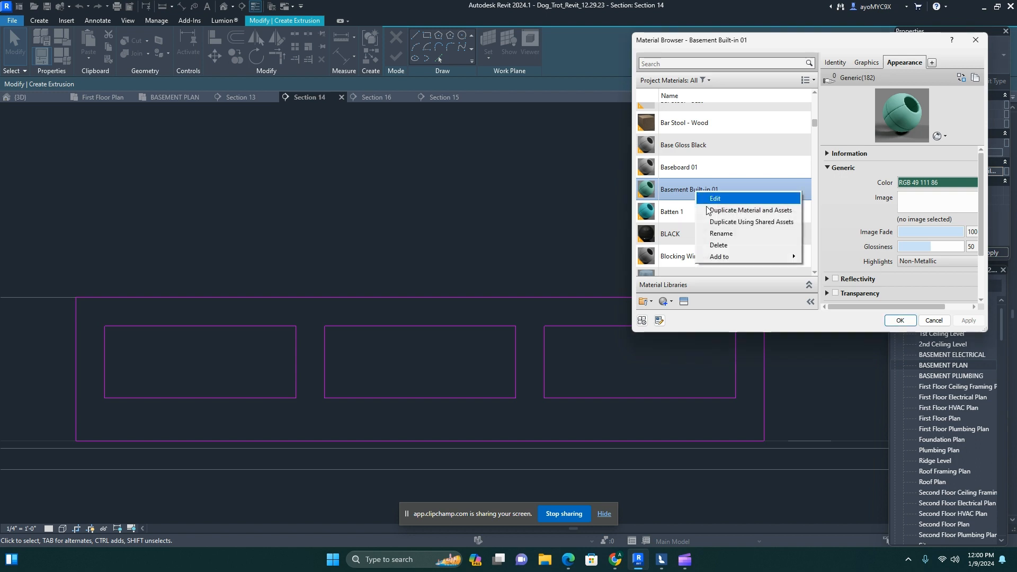
pyautogui.click(737, 211)
pyautogui.click(834, 59)
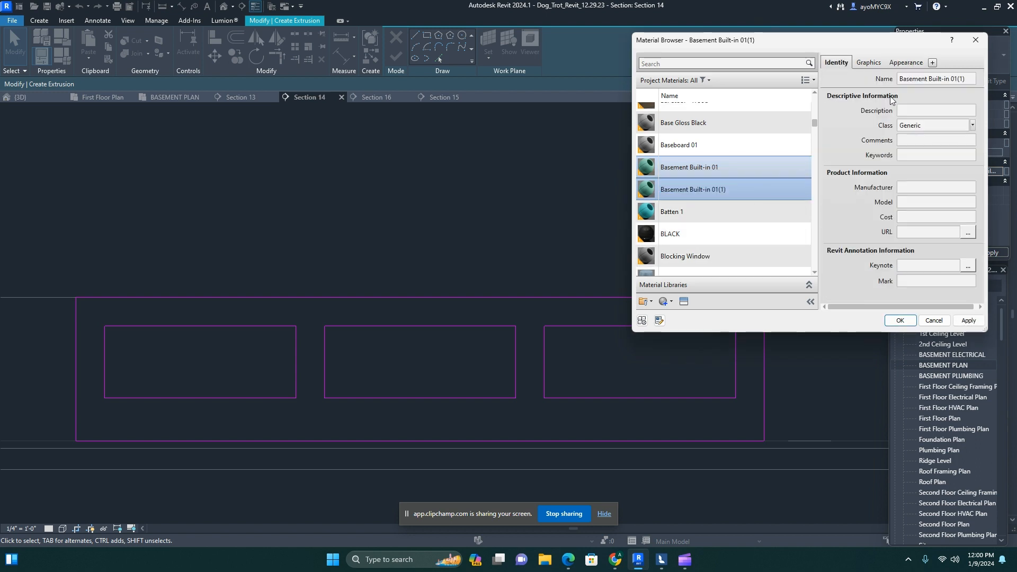
pyautogui.click(957, 78)
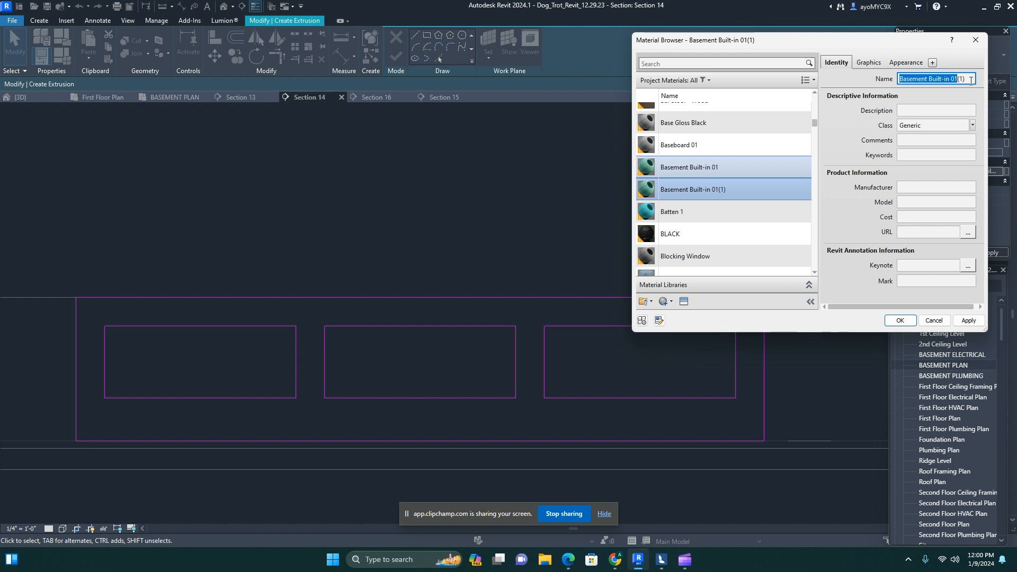
pyautogui.click(964, 79)
# - Change the Basement Built-in 02 appearance color to a green of about RGB 40-119-54 and assign the material to the extrusion
pyautogui.click(907, 62)
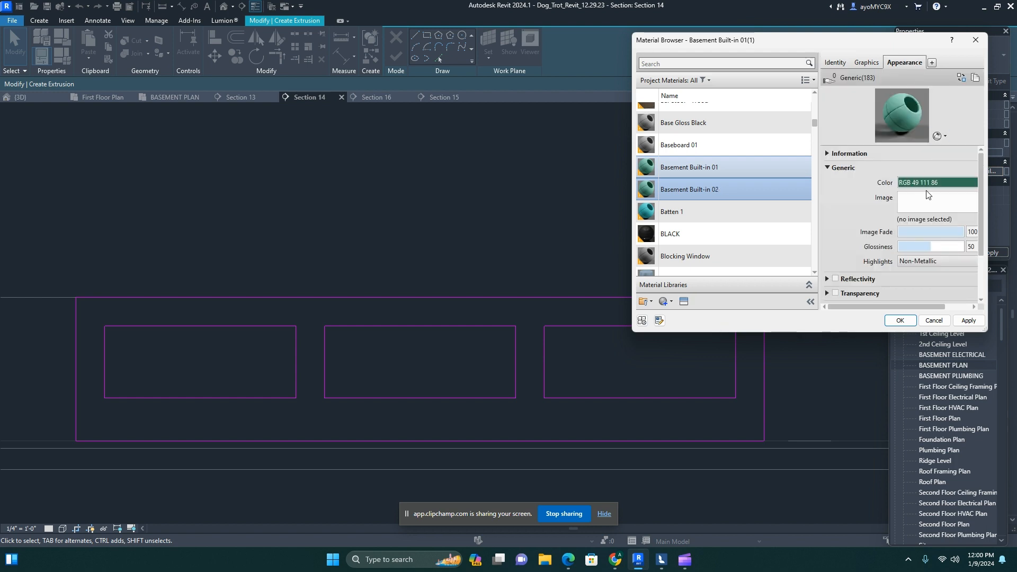
pyautogui.click(949, 182)
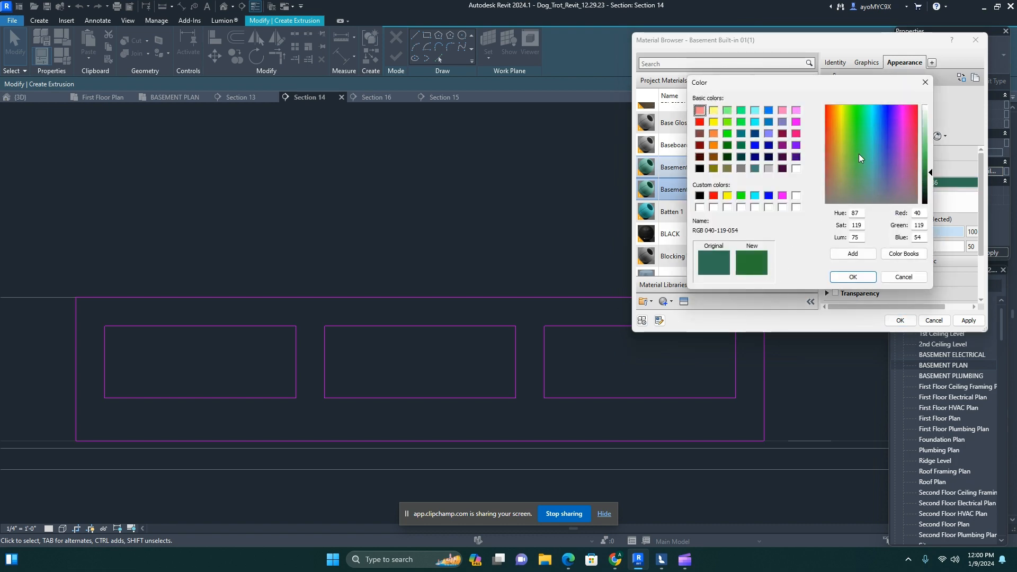
pyautogui.click(853, 277)
pyautogui.click(901, 321)
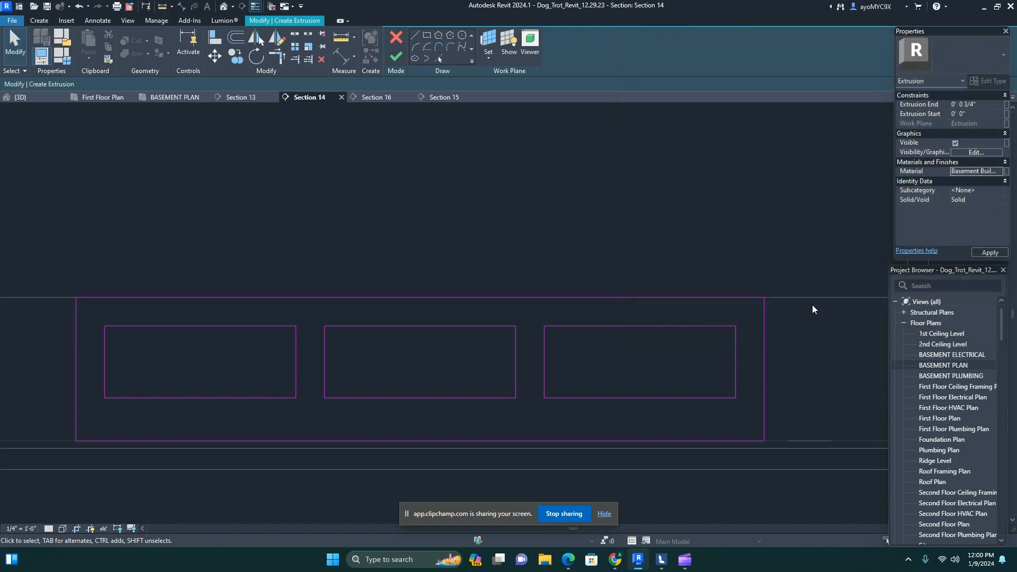
# - Switch to the 3D view and finish the framed front panel extrusion
pyautogui.click(50, 101)
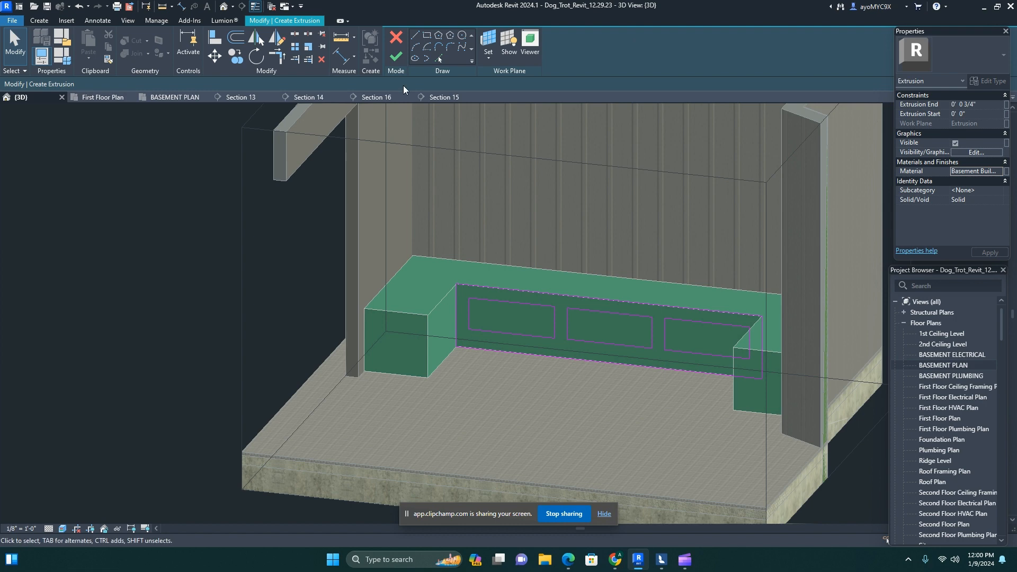
pyautogui.click(393, 59)
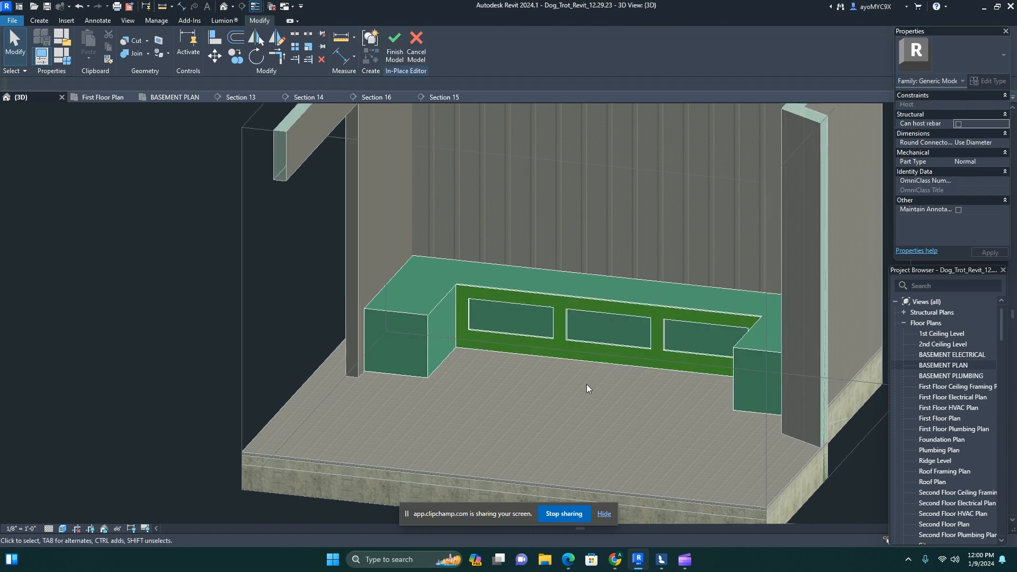
pyautogui.keyDown('shift'); pyautogui.moveTo(586, 384); pyautogui.dragTo(584, 387, button='middle'); pyautogui.keyUp('shift')
pyautogui.scroll(5, 533, 341)
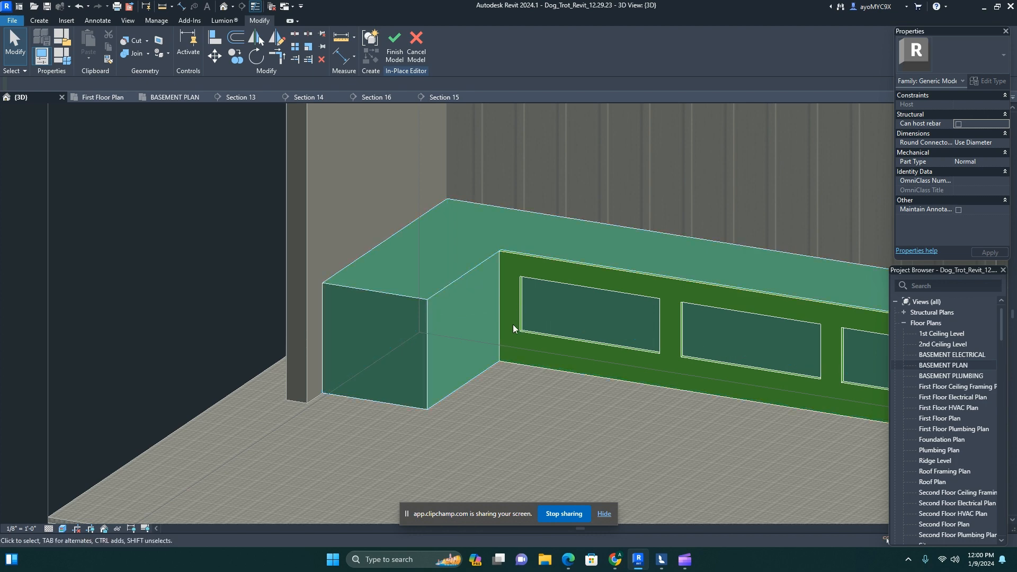
pyautogui.scroll(-3, 427, 331)
pyautogui.moveTo(493, 350); pyautogui.dragTo(461, 342, button='middle')
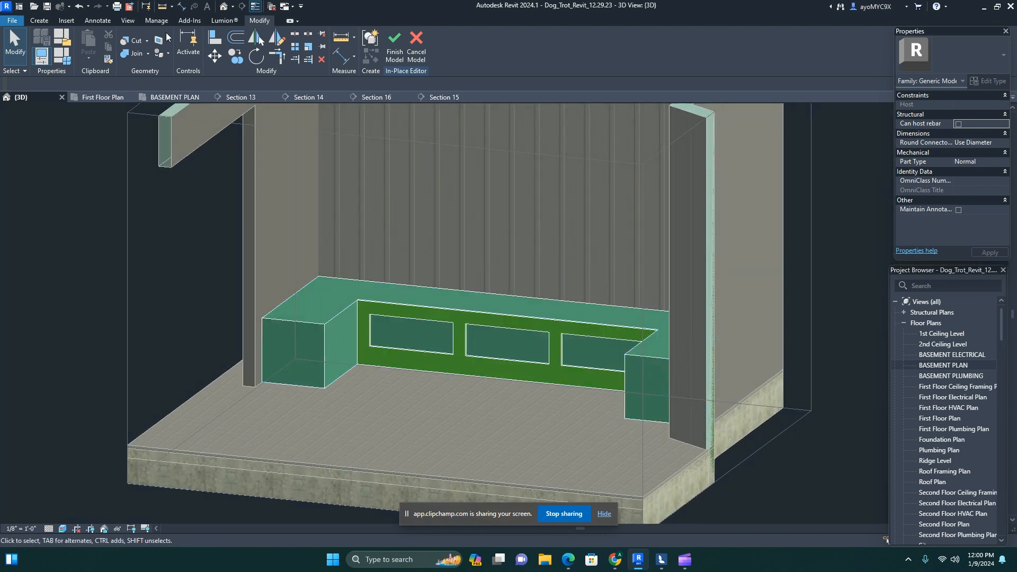
# - Start a new extrusion and set its work plane to the front end face of the built-in's left arm
pyautogui.click(39, 21)
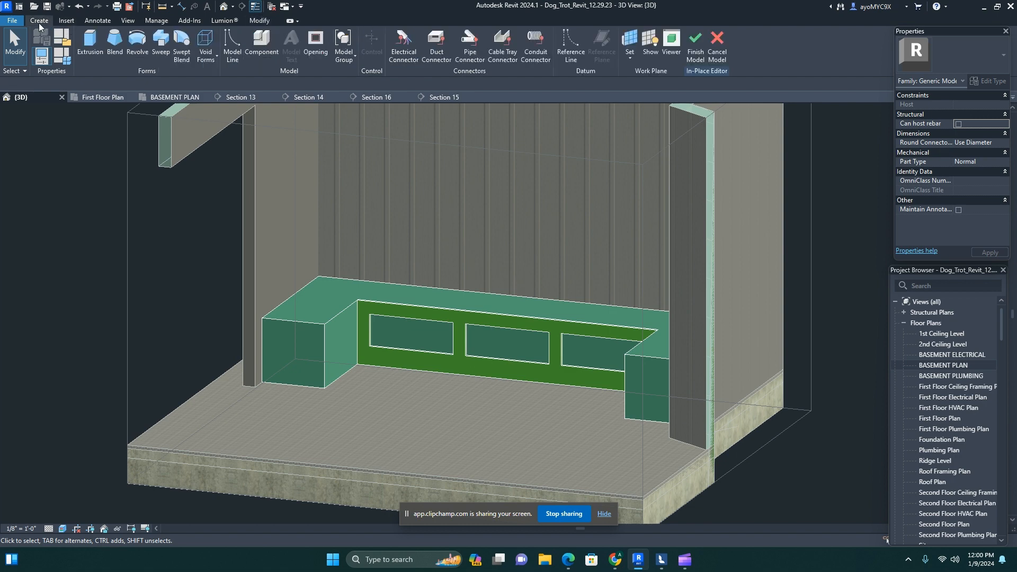
pyautogui.click(90, 42)
pyautogui.click(488, 41)
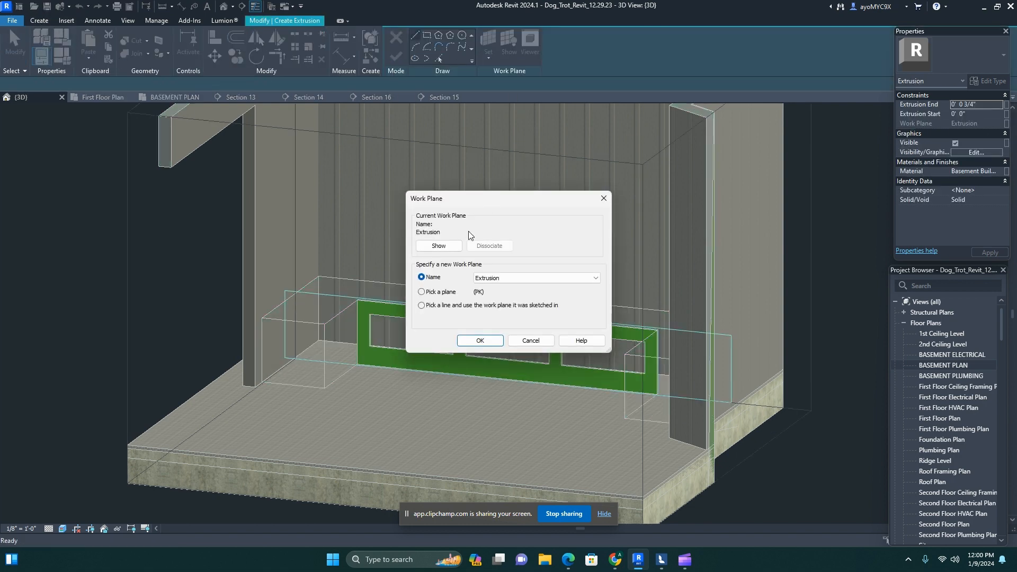
pyautogui.click(422, 292)
pyautogui.click(480, 341)
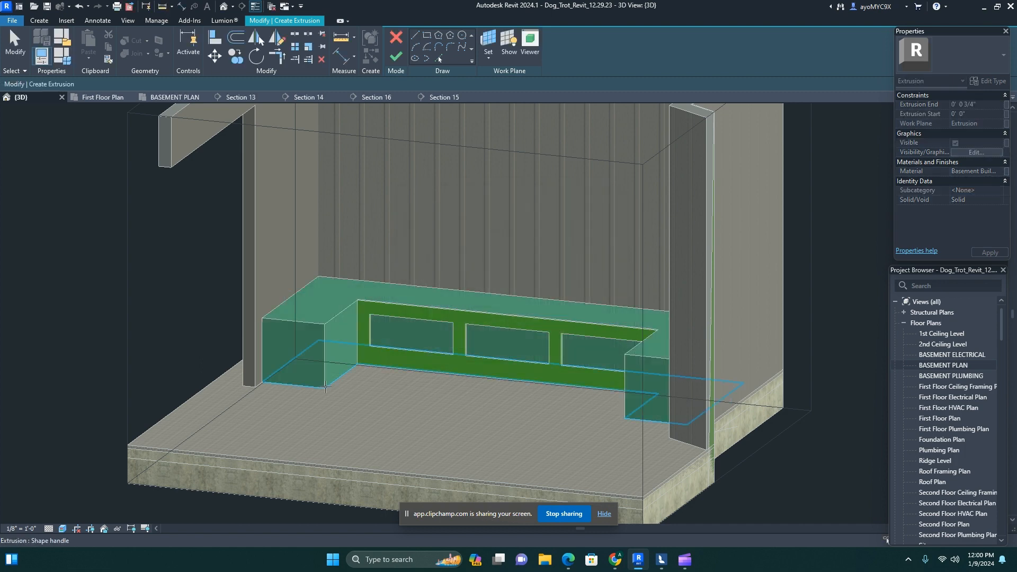
pyautogui.click(300, 324)
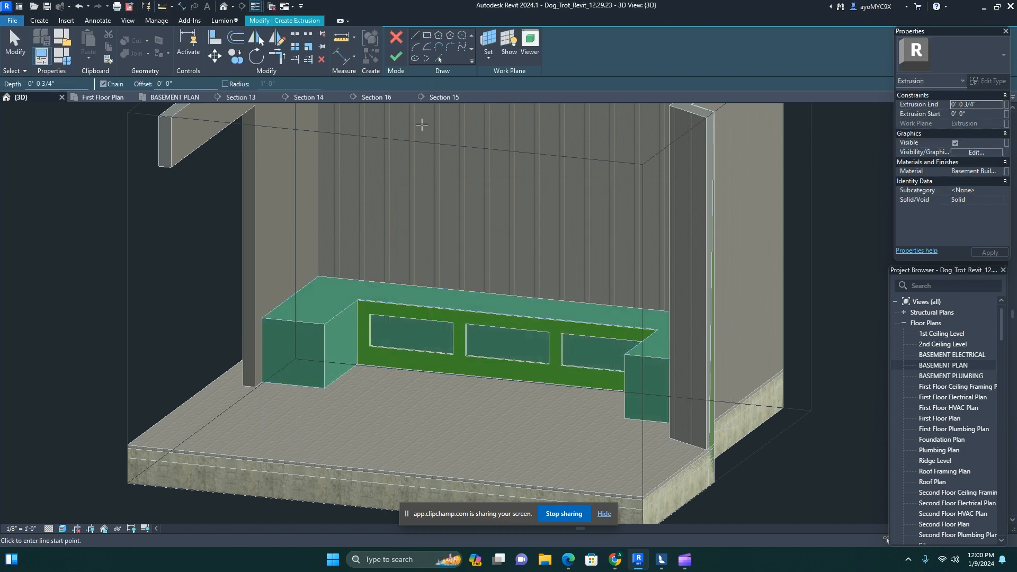
# - In Section 14, sketch a rectangle matching the full outline of the left arm's end face
pyautogui.click(300, 98)
pyautogui.scroll(-3, 418, 415)
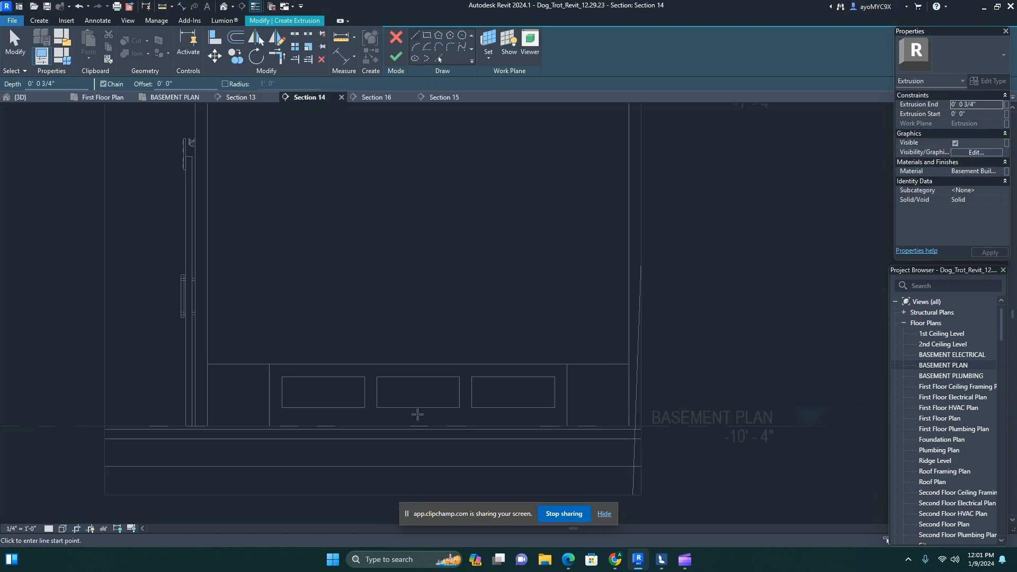
pyautogui.click(428, 37)
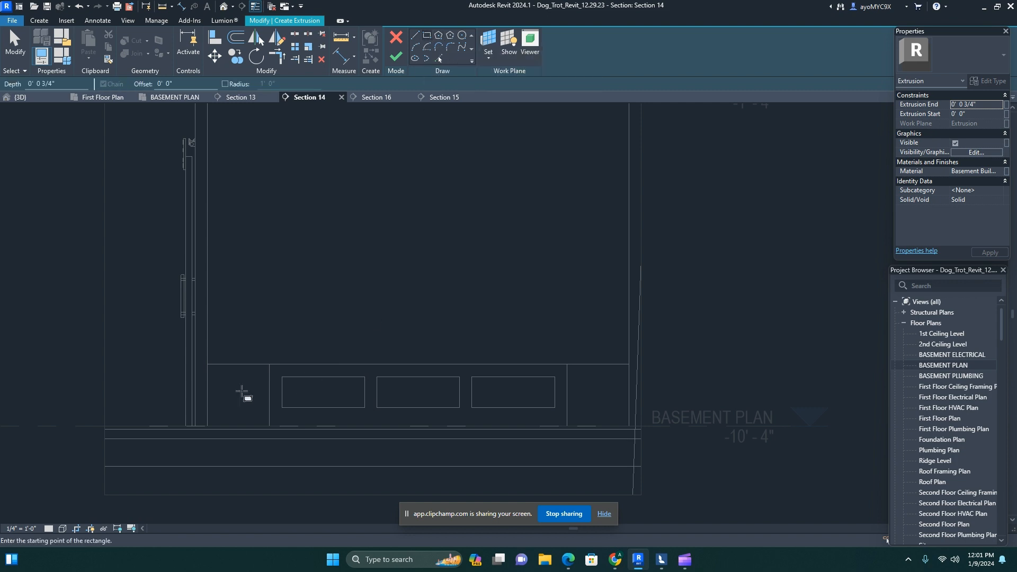
pyautogui.scroll(5, 238, 395)
pyautogui.click(180, 326)
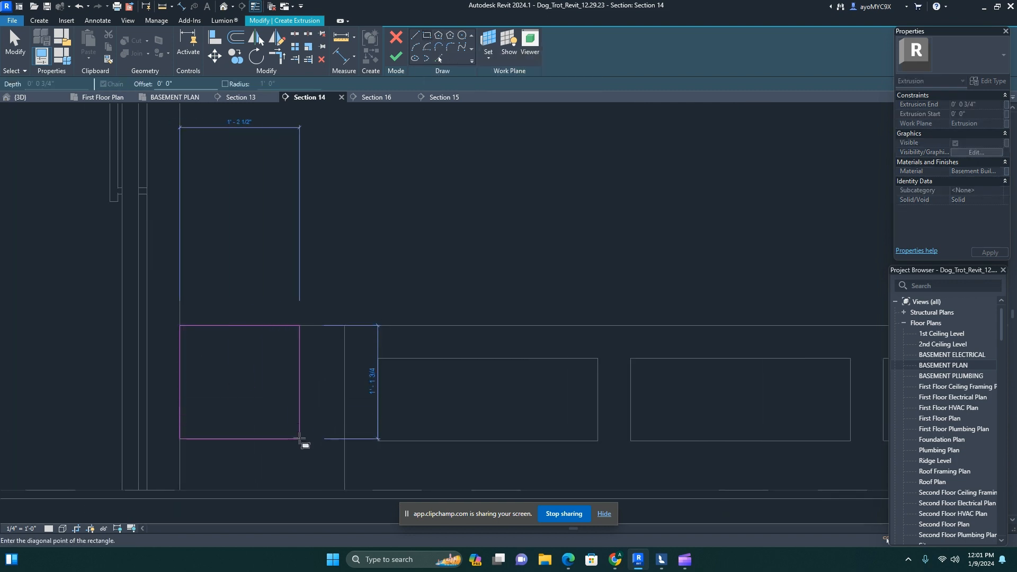
pyautogui.click(344, 490)
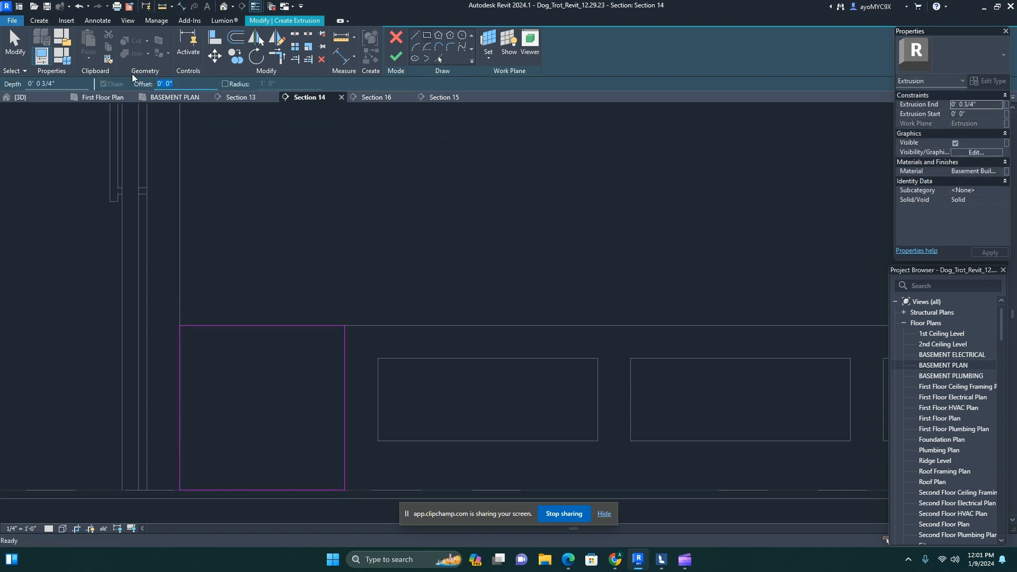
# - Add an inner rectangle offset 4" inward from the left end panel's outline
pyautogui.write('4')
pyautogui.click(180, 326)
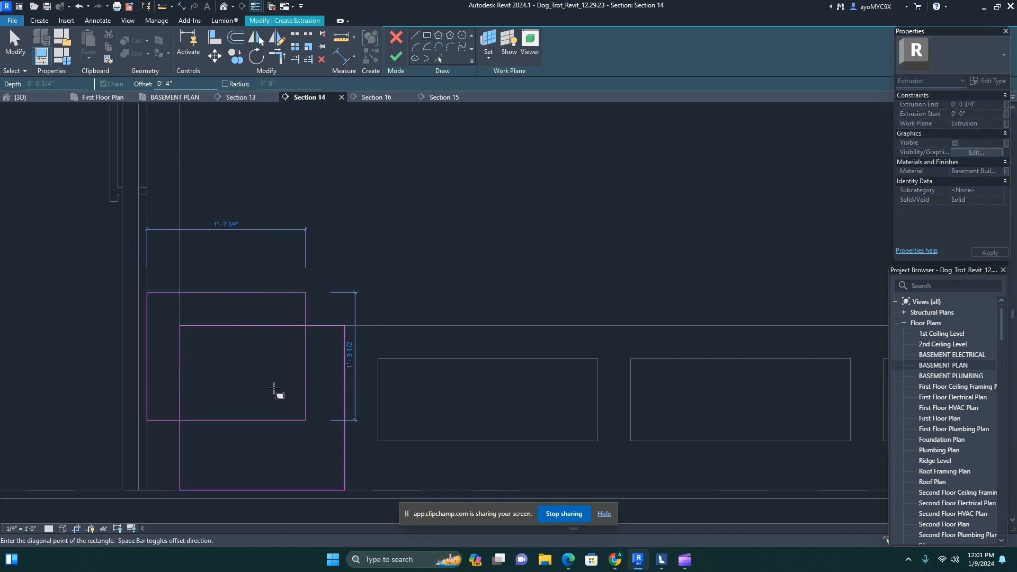
pyautogui.press('space')
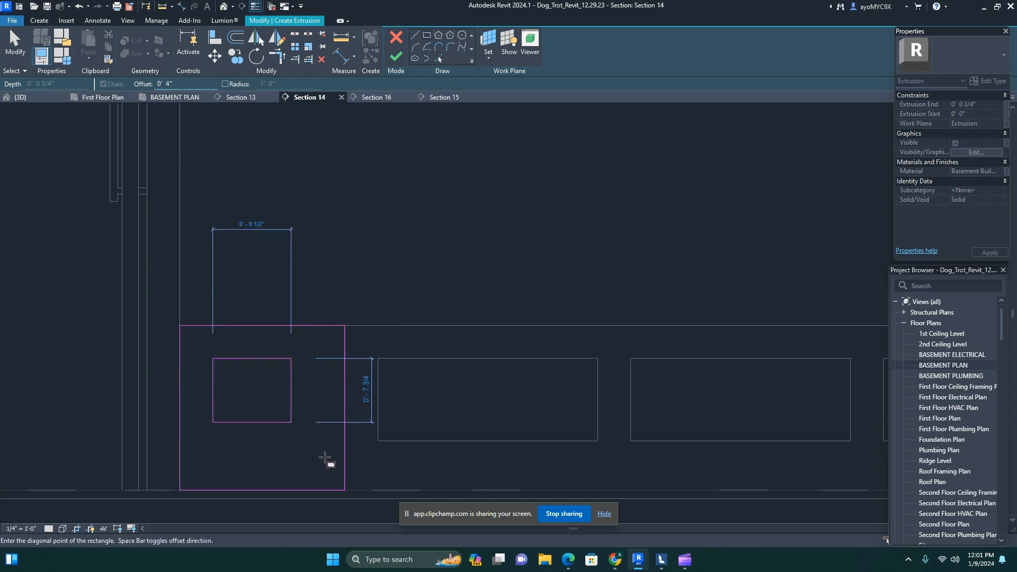
pyautogui.click(344, 491)
pyautogui.press('Escape')
pyautogui.press('Escape')
# - Set the inner rectangle's bottom edge 6" above the bottom of the left end panel's outline
pyautogui.click(290, 458)
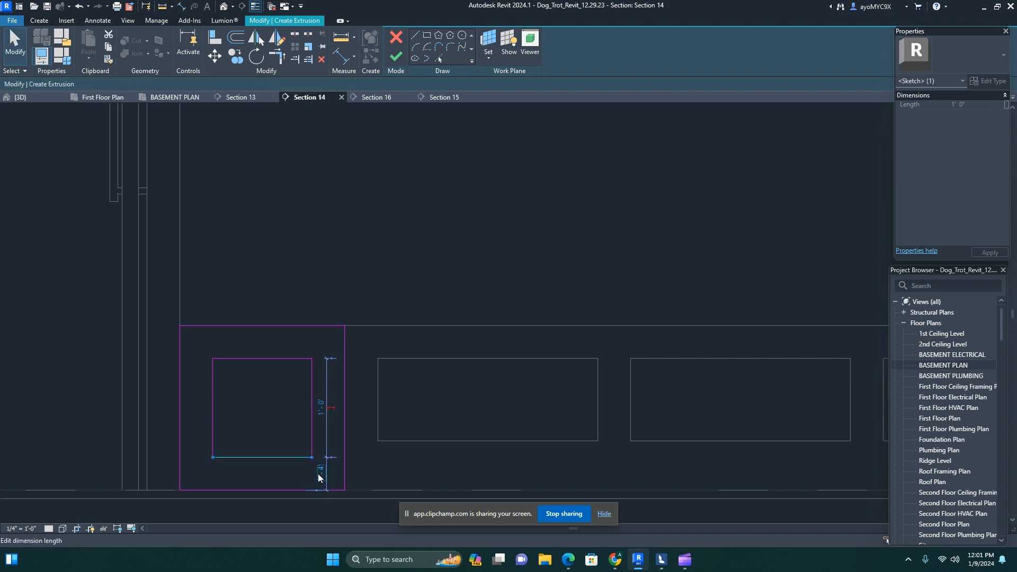
pyautogui.click(320, 474)
pyautogui.write('6"')
pyautogui.press('Return')
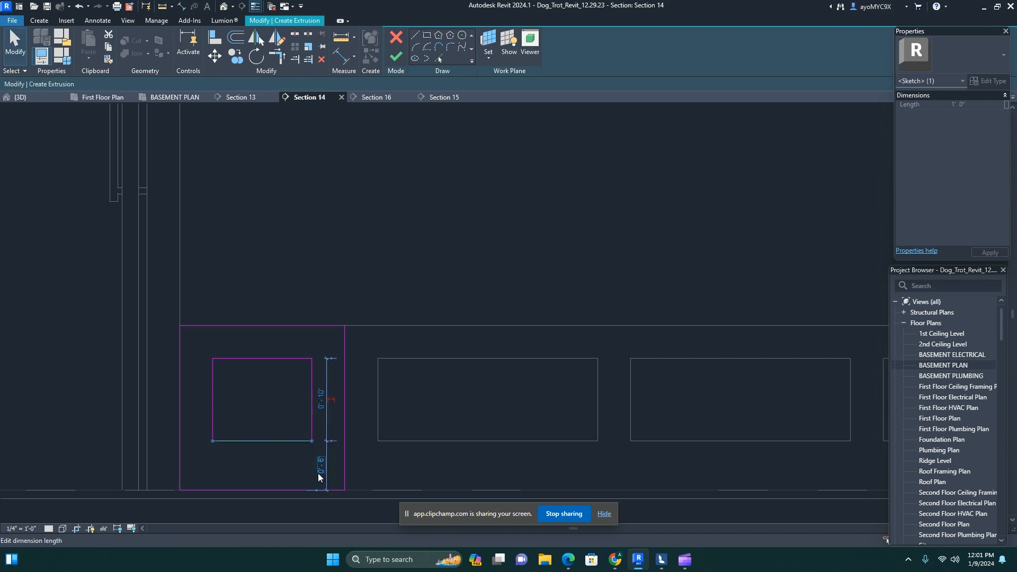
pyautogui.press('Escape')
# - Copy both rectangles of the left end panel onto the right arm's end face, aligned at its lower-left corner
pyautogui.scroll(-3, 303, 450)
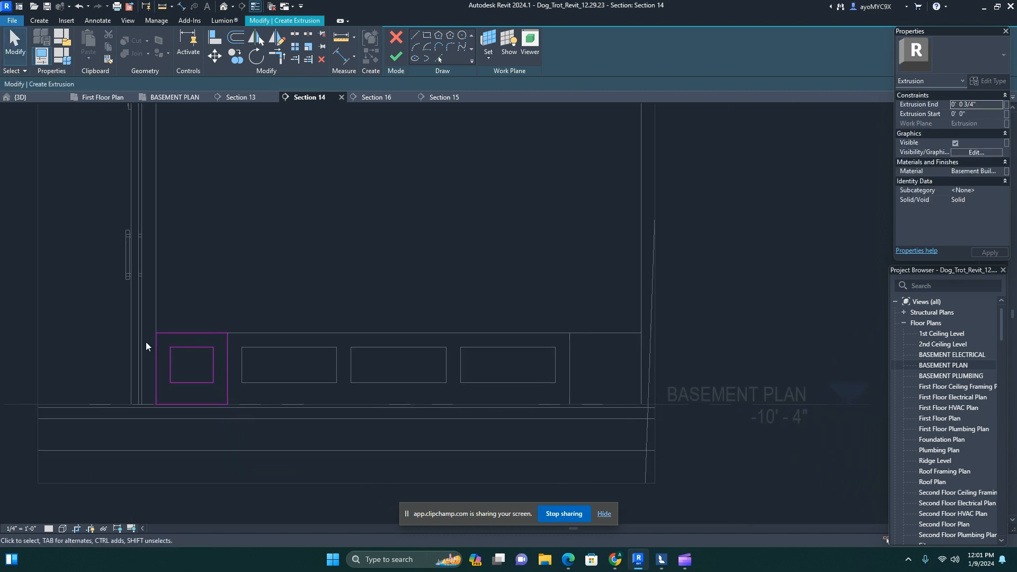
pyautogui.moveTo(141, 311); pyautogui.dragTo(262, 419)
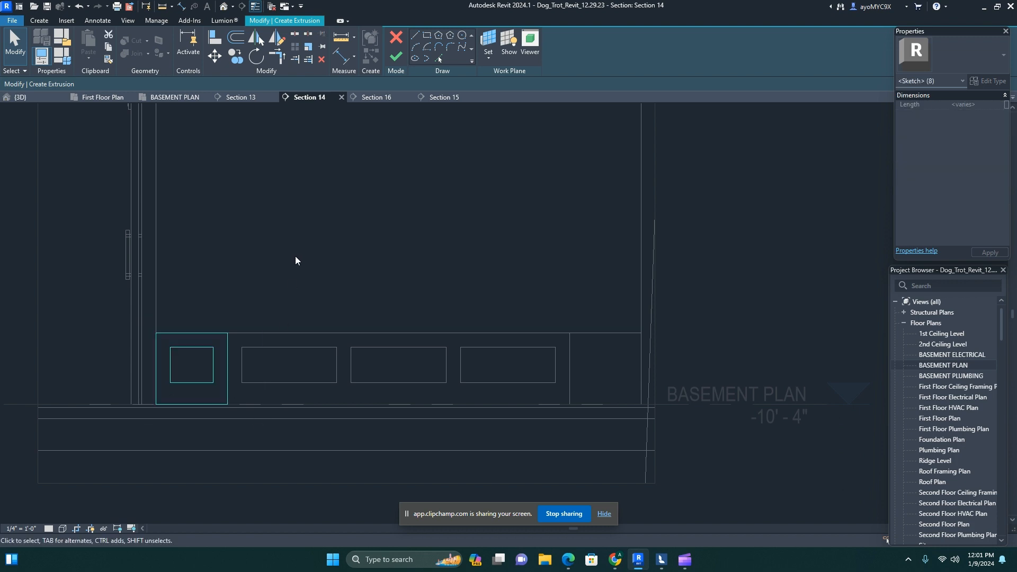
pyautogui.click(236, 55)
pyautogui.scroll(2, 187, 466)
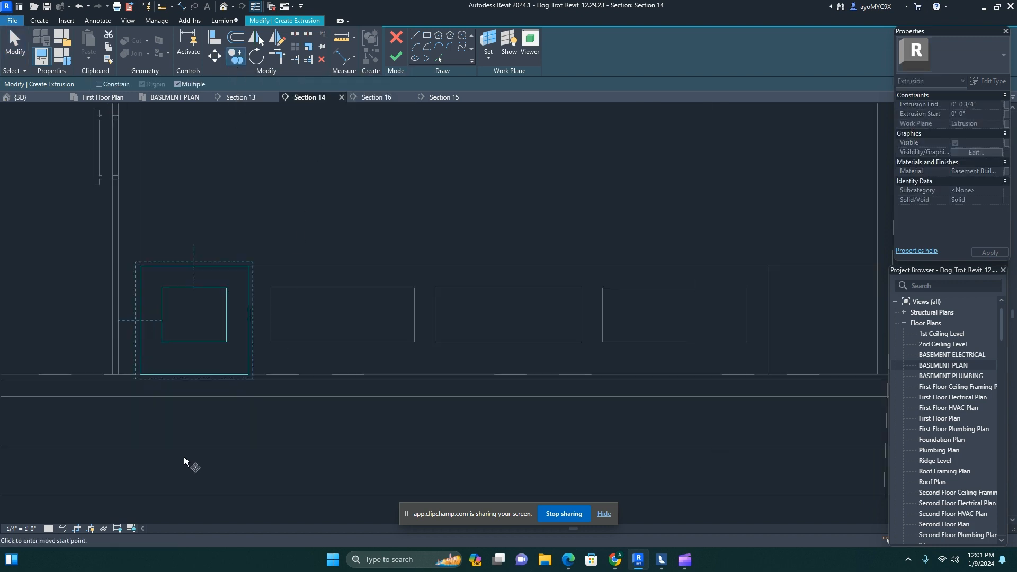
pyautogui.click(141, 376)
pyautogui.scroll(-3, 141, 376)
pyautogui.scroll(4, 479, 389)
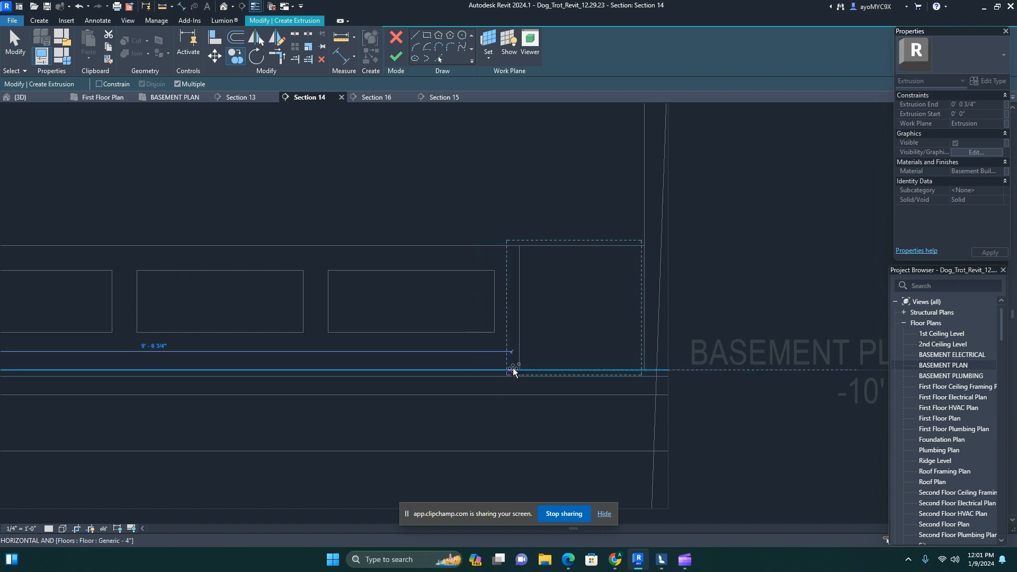
pyautogui.click(520, 369)
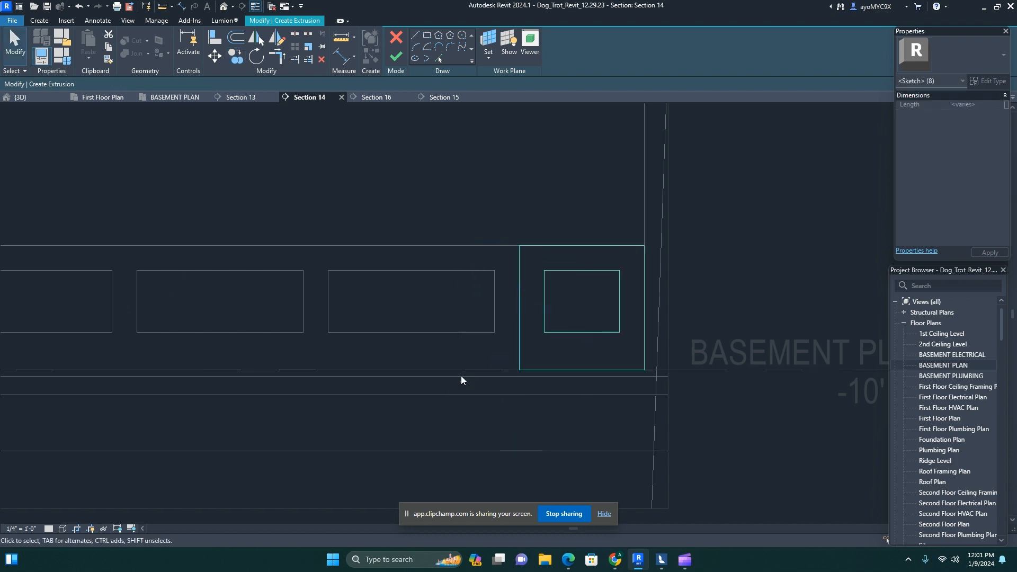
# - Return to the 3D view and finish the extrusion of the two framed end panels
pyautogui.click(19, 97)
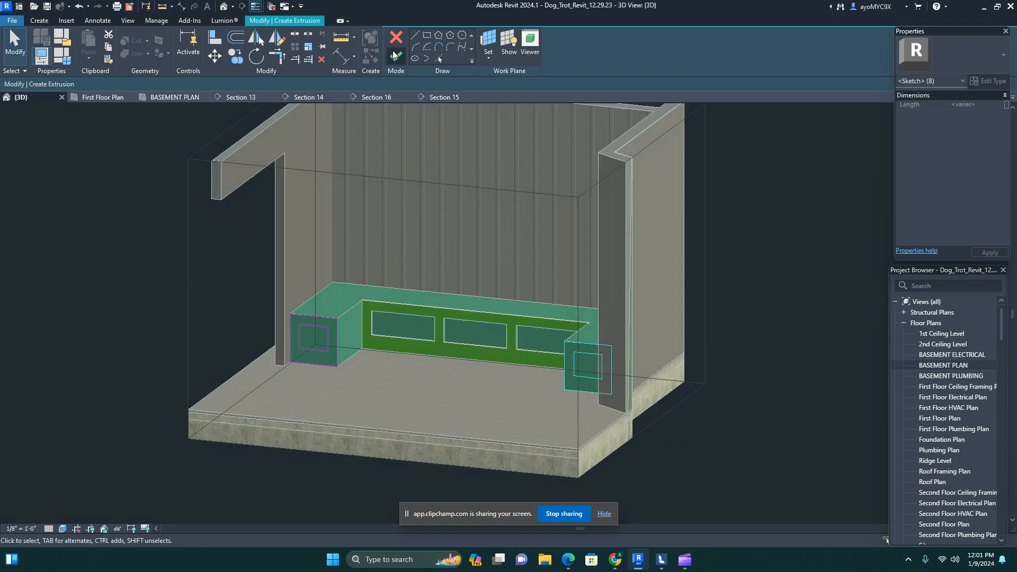
pyautogui.click(395, 57)
pyautogui.scroll(5, 375, 344)
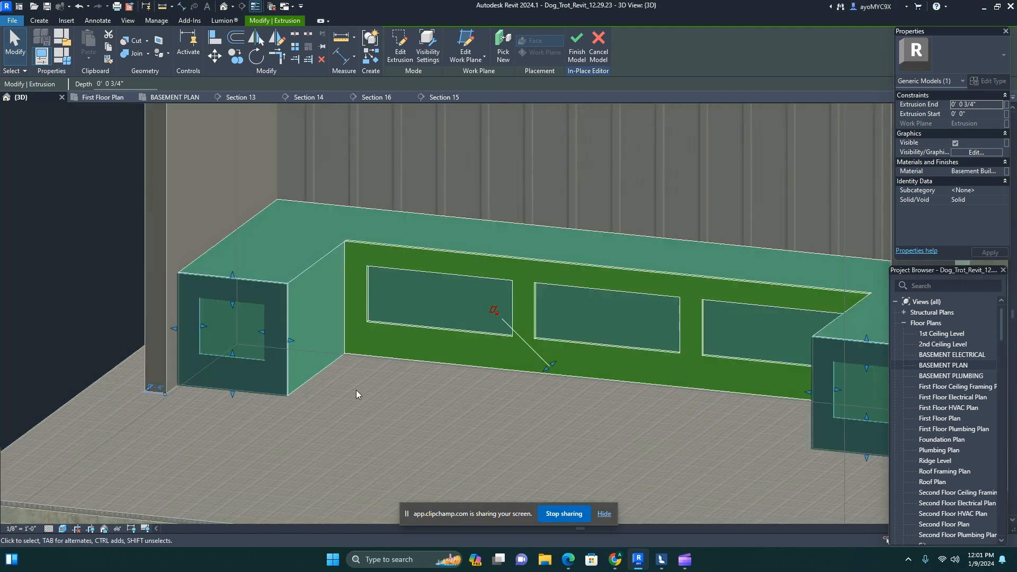
pyautogui.click(355, 403)
# - Start another extrusion and set its work plane to the inner side face of the left arm
pyautogui.keyDown('shift'); pyautogui.moveTo(382, 398); pyautogui.dragTo(310, 442, button='middle'); pyautogui.keyUp('shift')
pyautogui.click(36, 21)
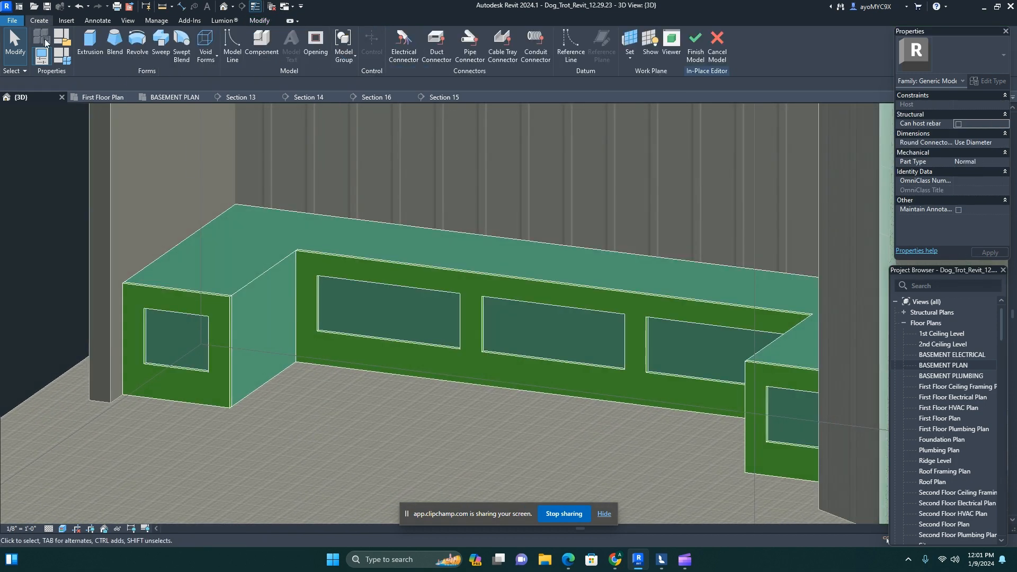
pyautogui.click(88, 44)
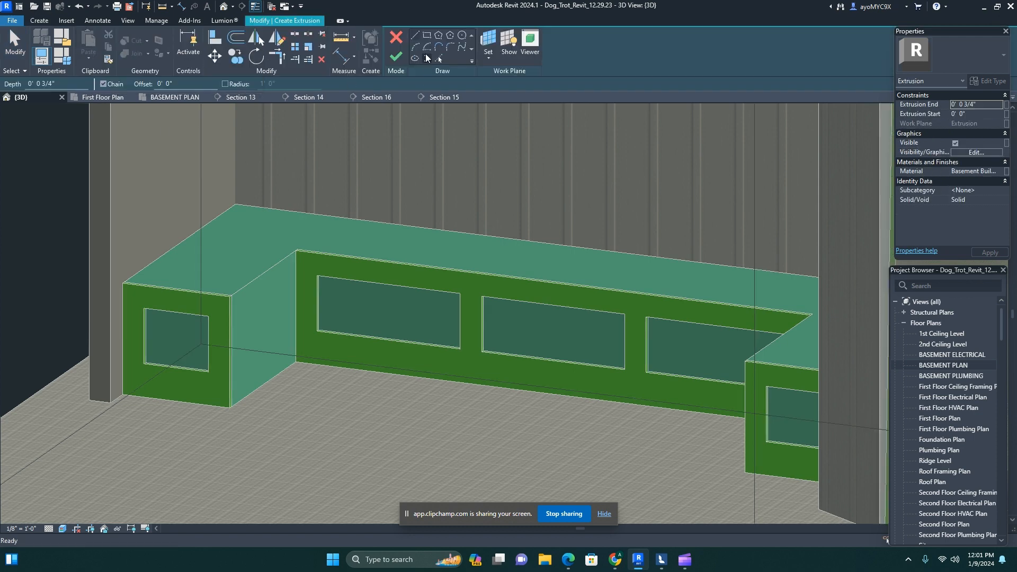
pyautogui.click(488, 48)
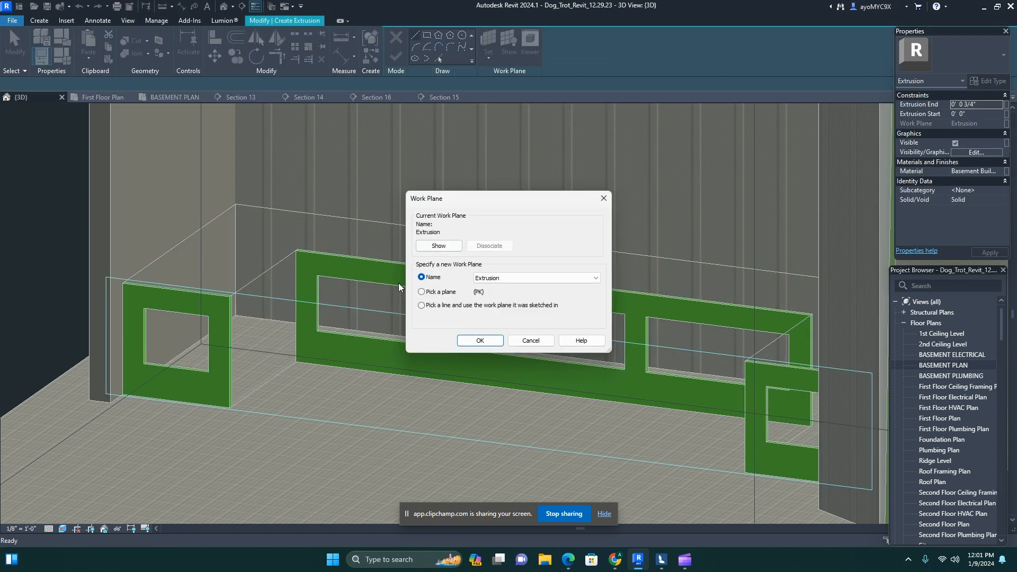
pyautogui.click(465, 339)
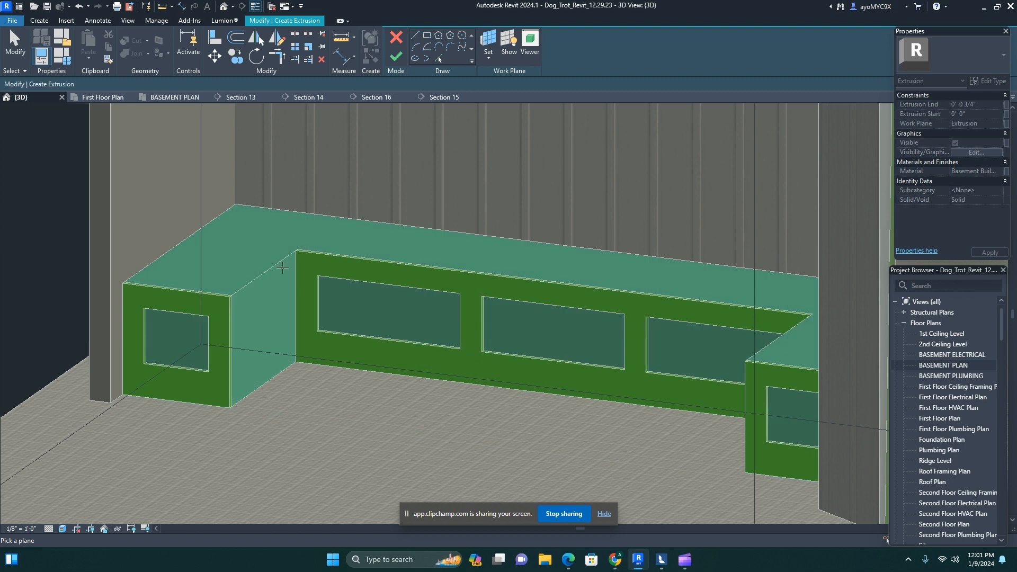
pyautogui.click(364, 271)
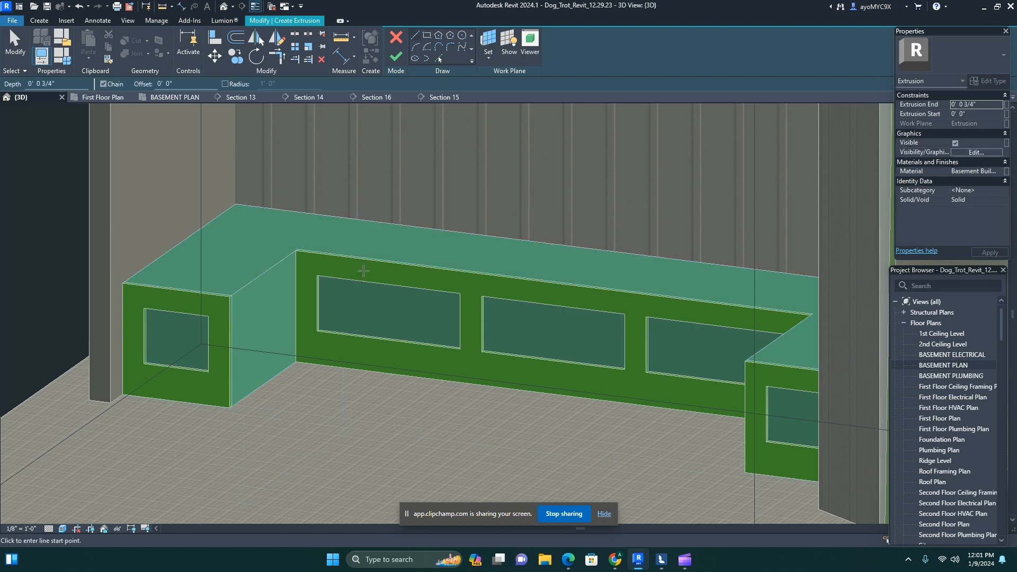
# - Sketch a rectangle on the left arm's inner side face, from the end panel's upper front corner to the inside floor corner
pyautogui.click(427, 36)
pyautogui.scroll(6, 261, 315)
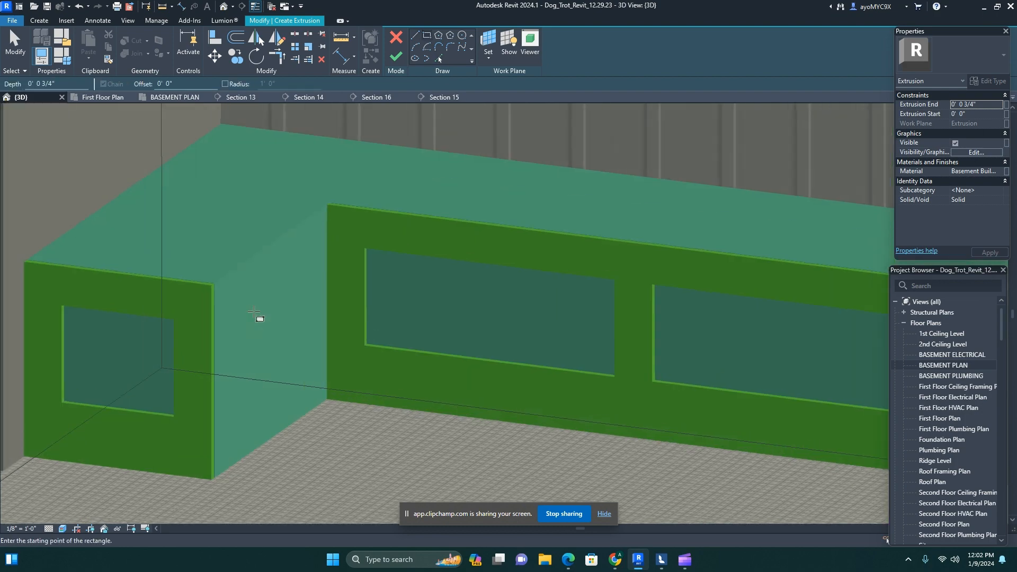
pyautogui.click(199, 268)
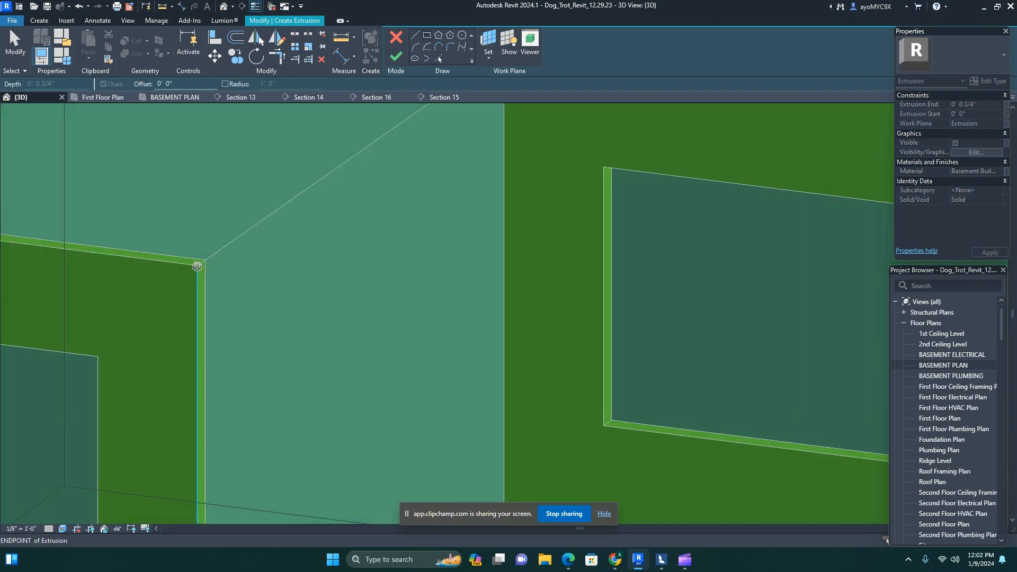
pyautogui.scroll(-4, 196, 266)
pyautogui.scroll(3, 318, 381)
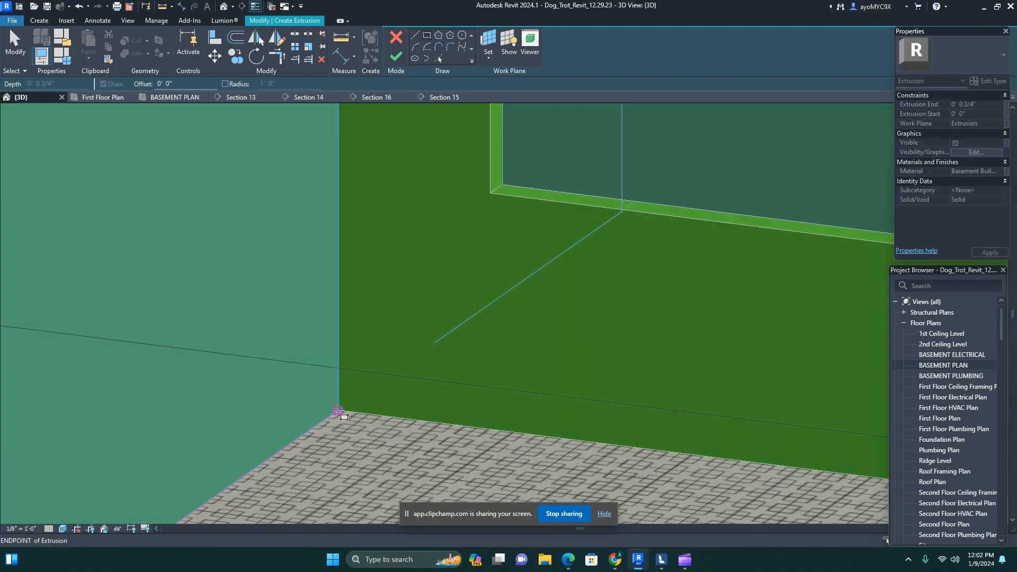
pyautogui.click(327, 393)
pyautogui.scroll(-3, 338, 412)
pyautogui.scroll(-3, 338, 412)
# - Add an inner rectangle offset 4" inward from the side panel's outline
pyautogui.scroll(2, 285, 360)
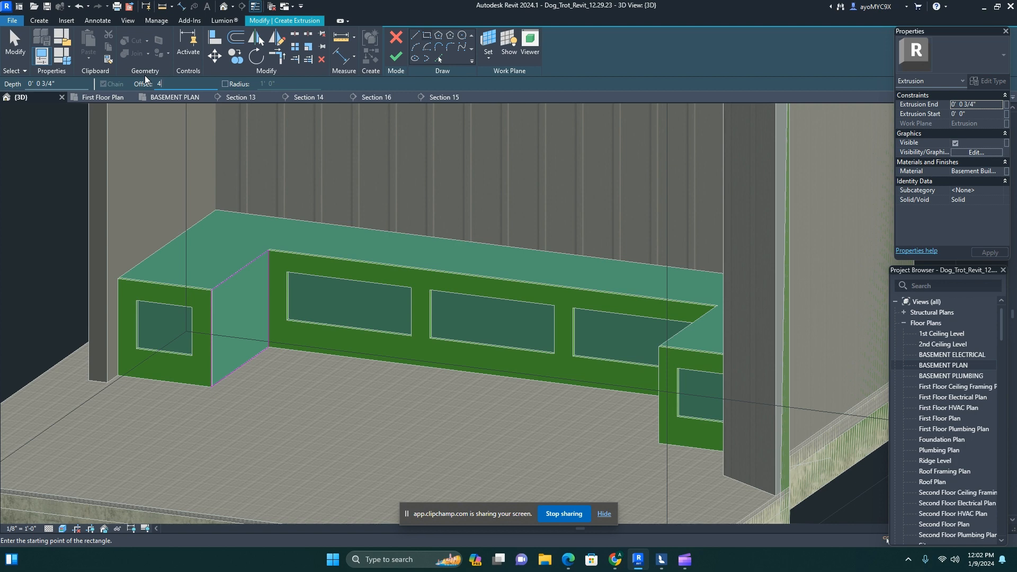
pyautogui.scroll(2, 212, 290)
pyautogui.click(219, 299)
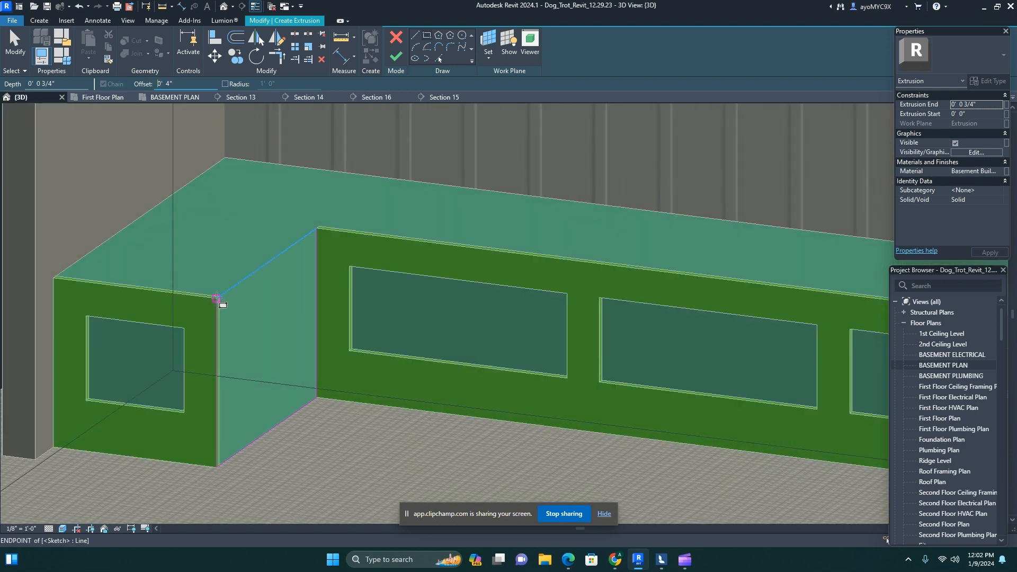
pyautogui.click(318, 396)
pyautogui.scroll(3, 319, 398)
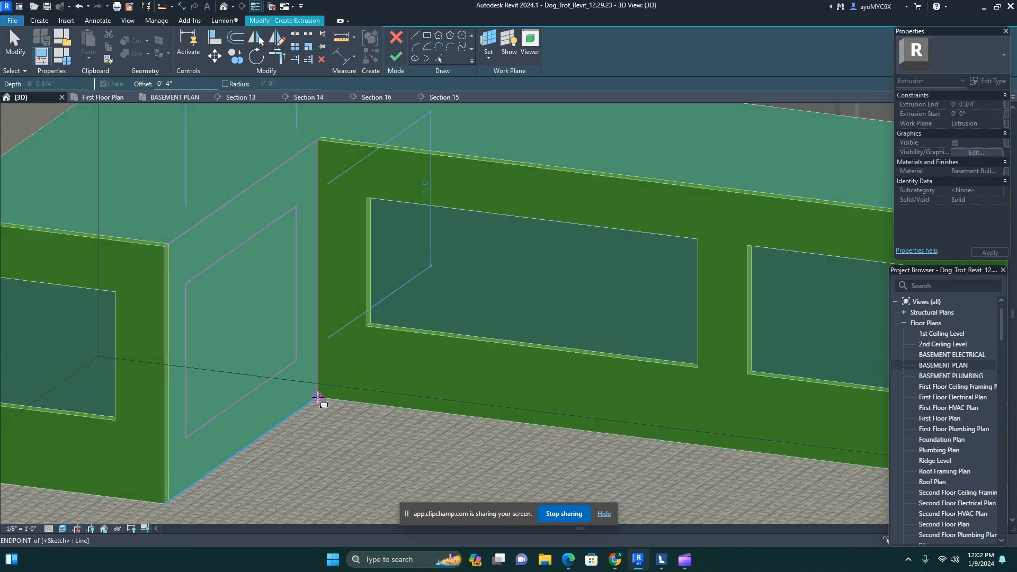
pyautogui.press('Escape')
# - Set the side panel's inner rectangle 6" above the outline's bottom edge and check the sketch in Section 16
pyautogui.click(268, 379)
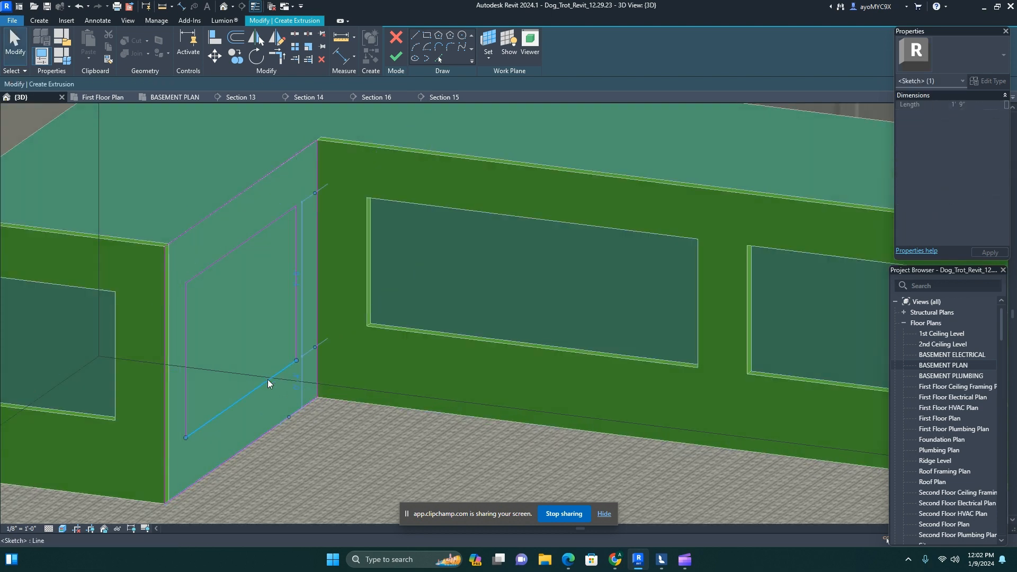
pyautogui.click(299, 384)
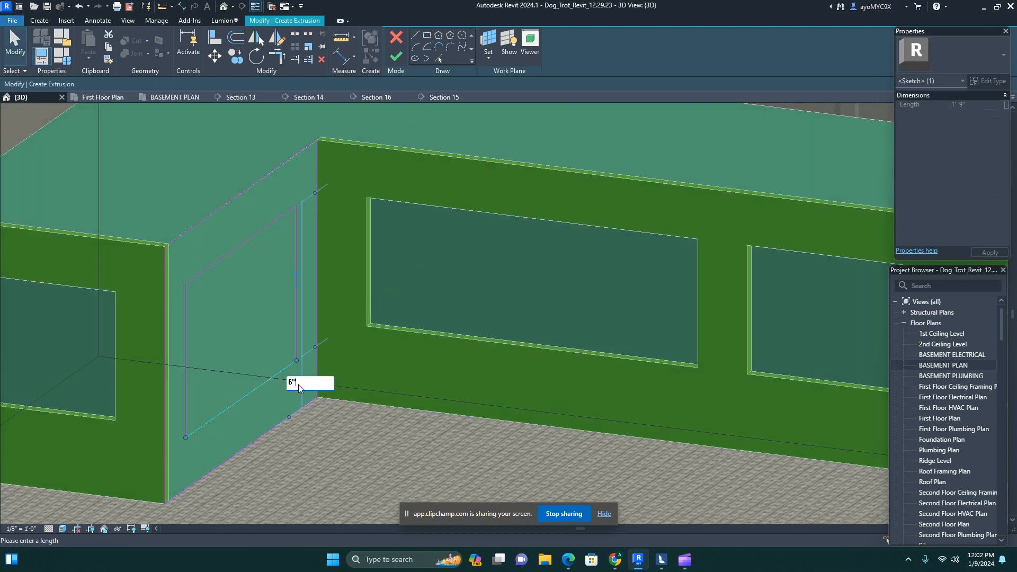
pyautogui.press('Return')
pyautogui.click(375, 100)
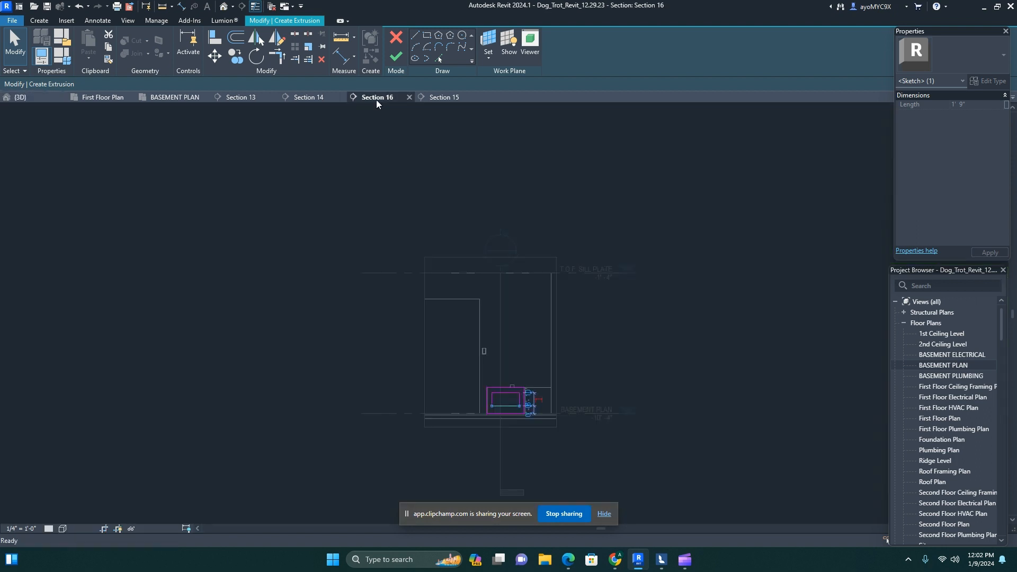
pyautogui.scroll(5, 538, 418)
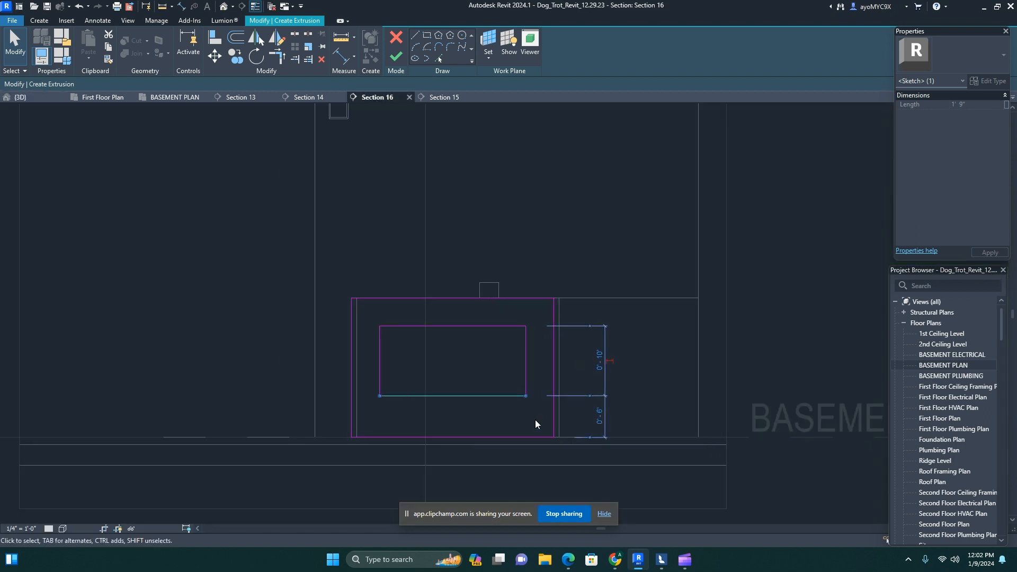
pyautogui.scroll(-5, 535, 420)
pyautogui.click(19, 97)
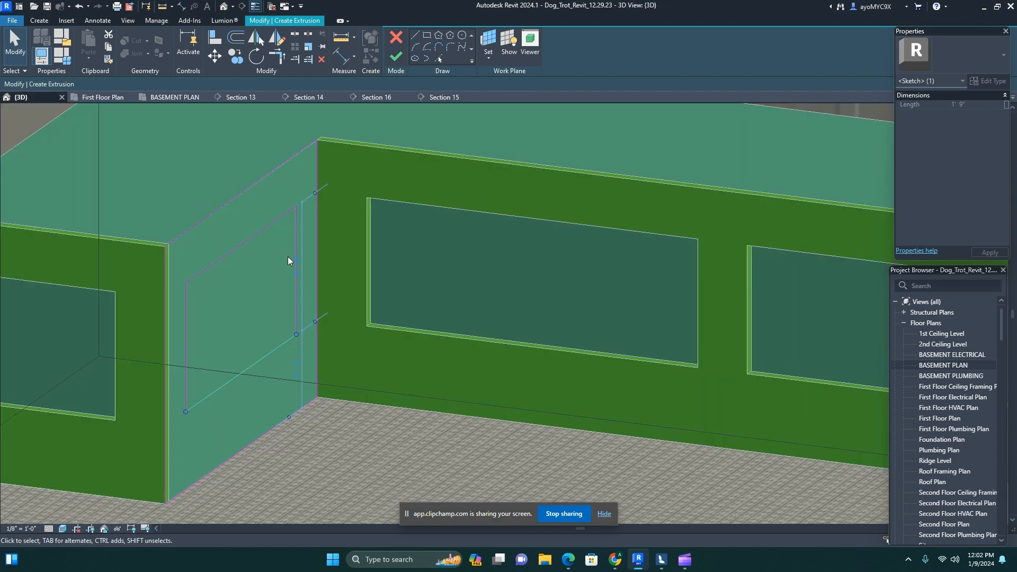
# - Finish the left arm's inner side panel sketch as a 3/4" extrusion
pyautogui.scroll(-6, 304, 275)
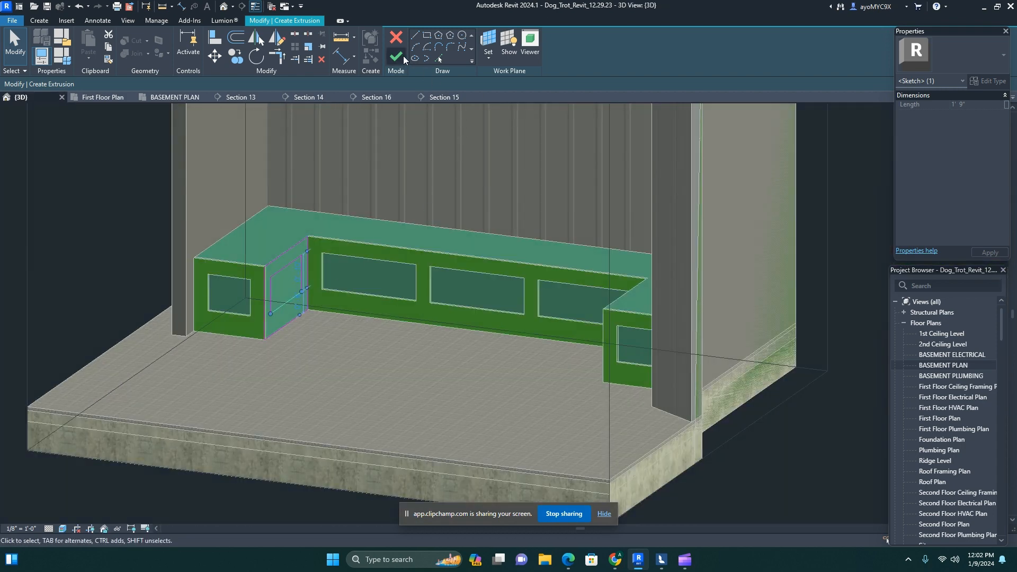
pyautogui.click(401, 55)
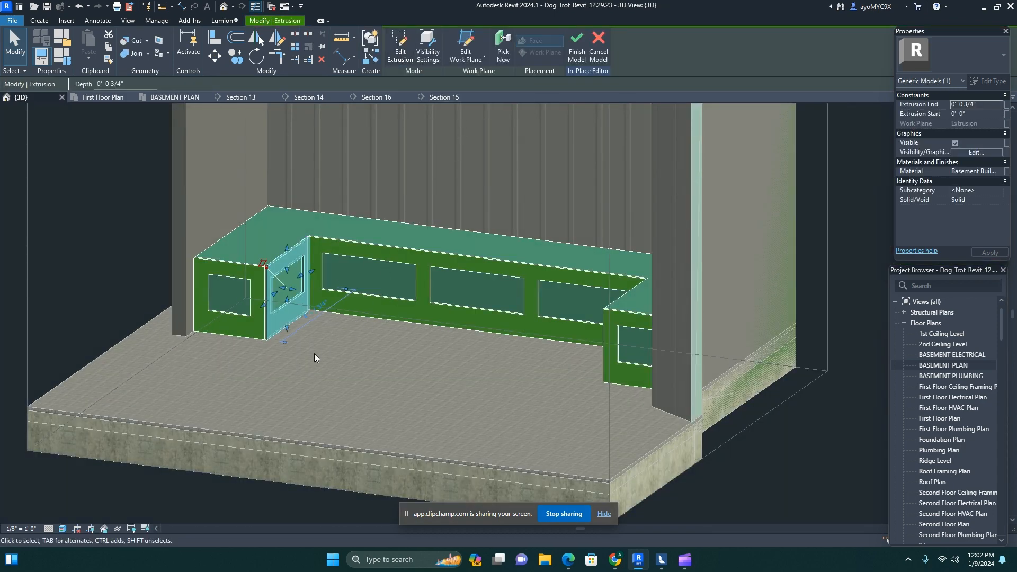
pyautogui.keyDown('shift'); pyautogui.moveTo(322, 382); pyautogui.dragTo(364, 310, button='middle'); pyautogui.keyUp('shift')
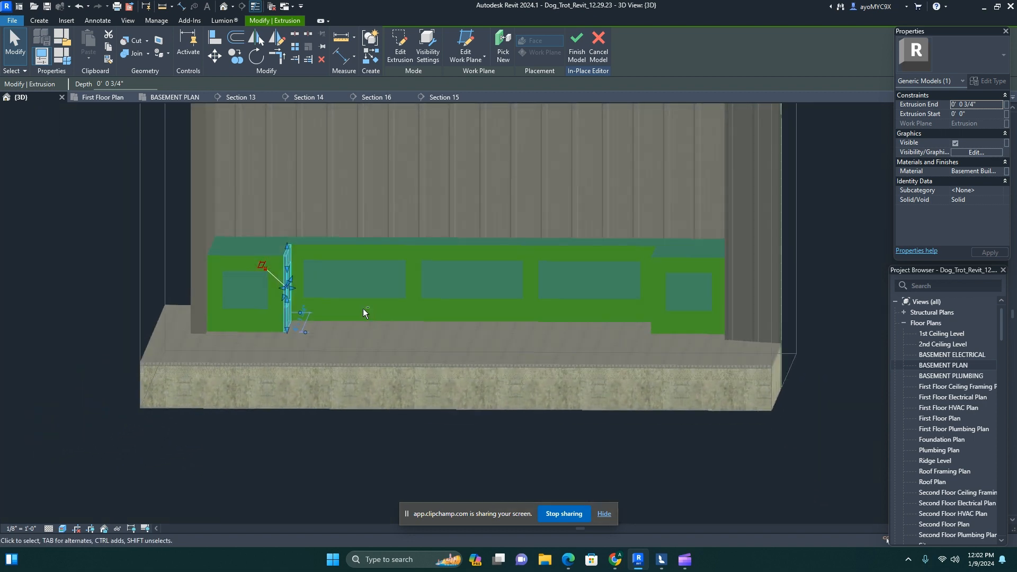
# - In Section 14, copy the side panel with Constrain off, from its bottom corner to the right arm's inner face at floor level
pyautogui.click(234, 96)
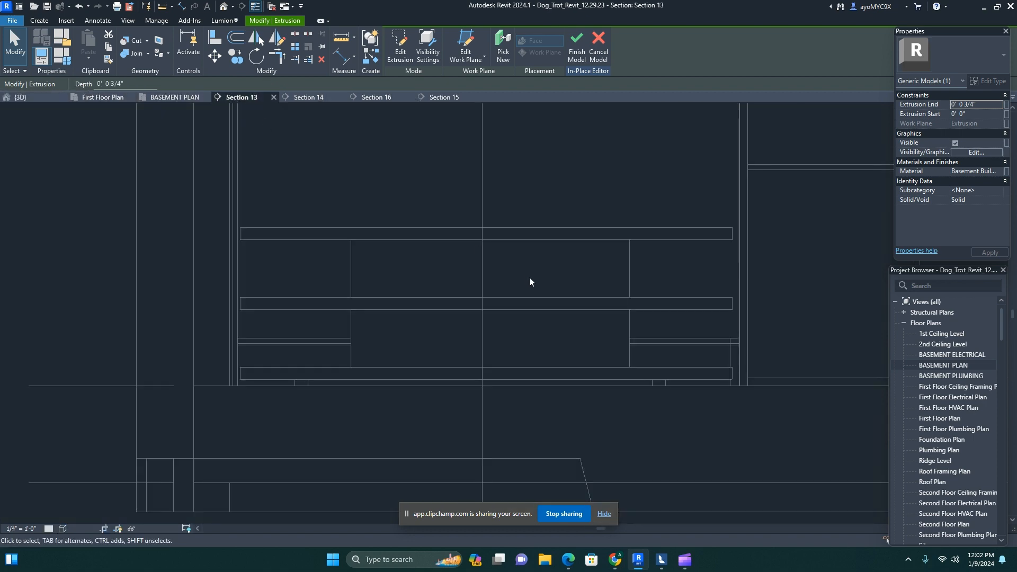
pyautogui.click(304, 95)
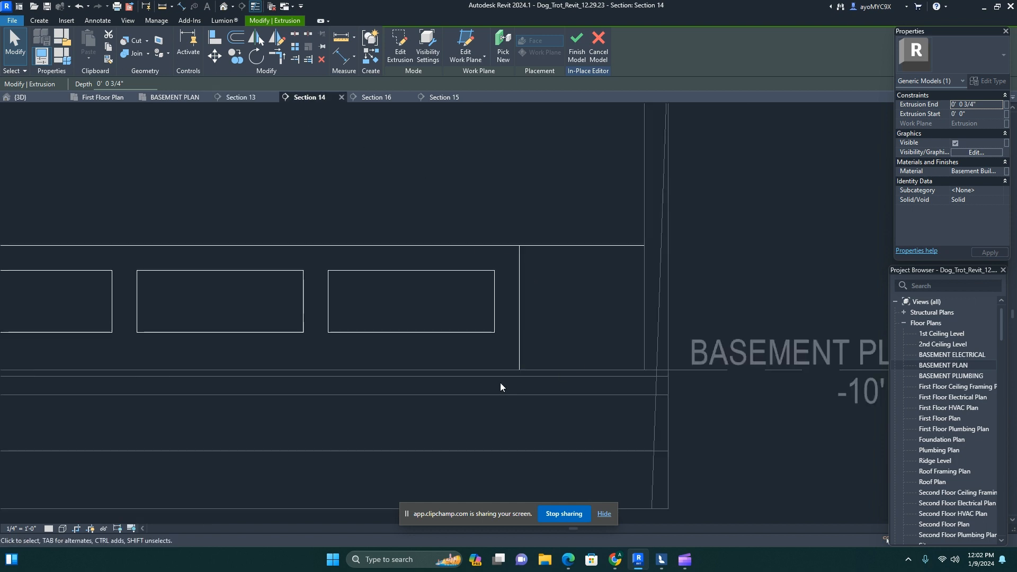
pyautogui.scroll(-3, 500, 383)
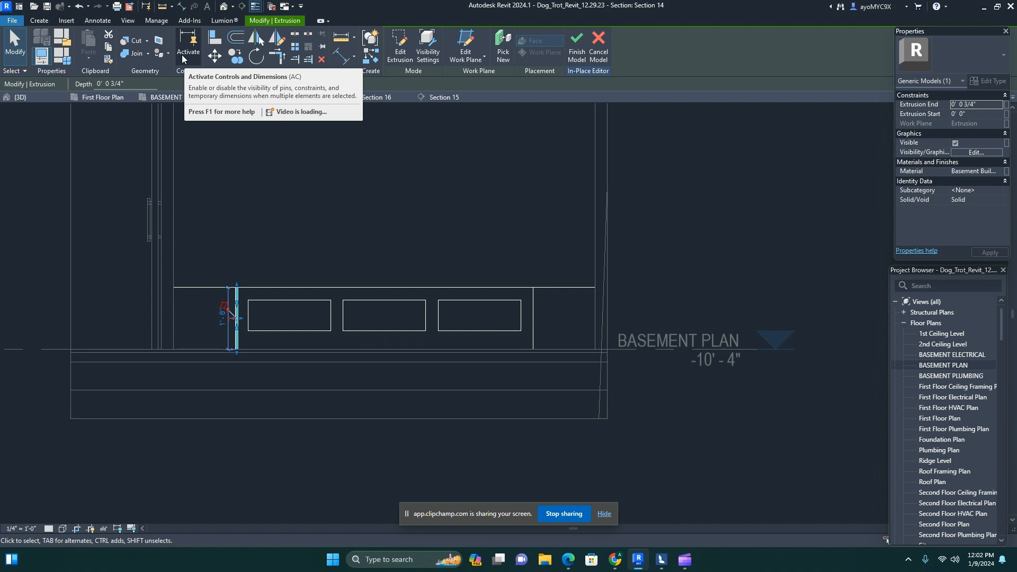
pyautogui.click(237, 62)
pyautogui.scroll(5, 205, 368)
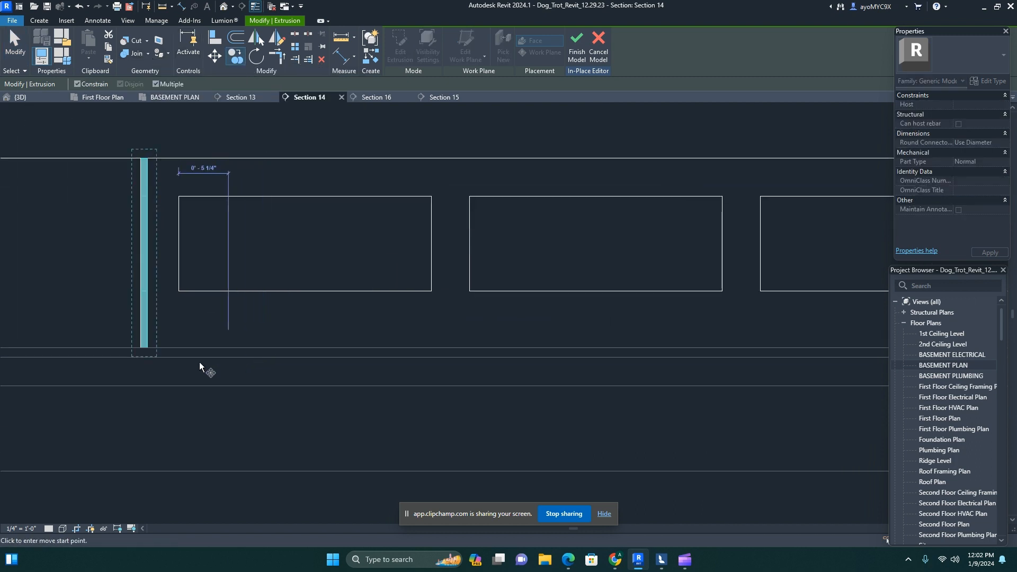
pyautogui.click(148, 345)
pyautogui.scroll(-3, 148, 345)
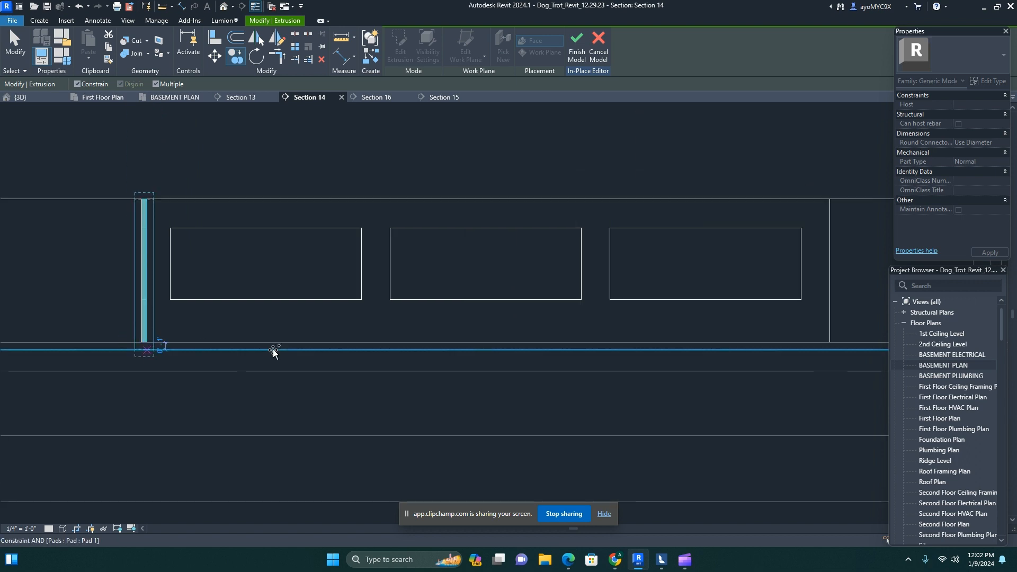
pyautogui.click(91, 85)
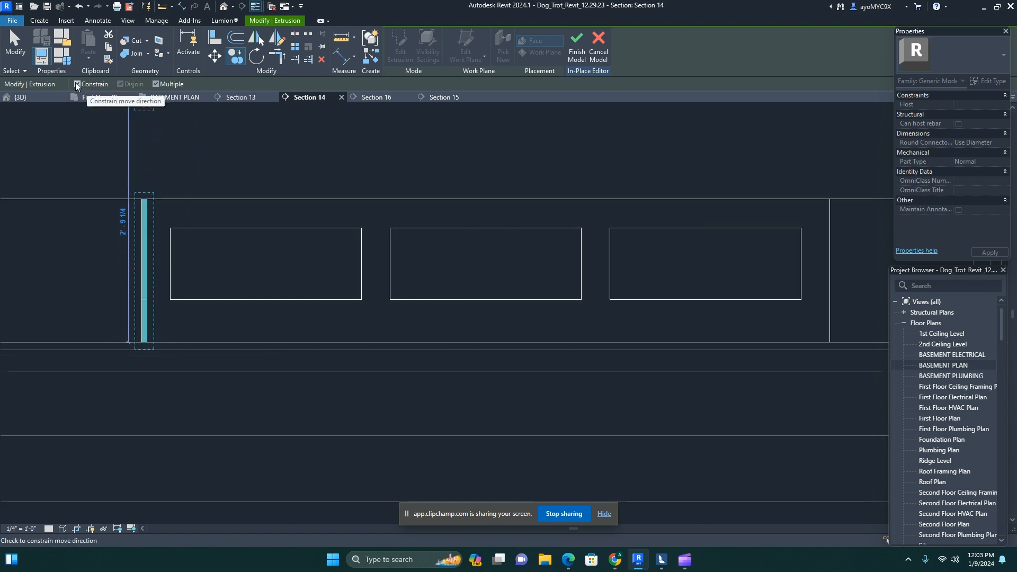
pyautogui.scroll(-2, 212, 318)
pyautogui.moveTo(216, 336); pyautogui.dragTo(36, 296, button='middle')
pyautogui.scroll(1, 243, 265)
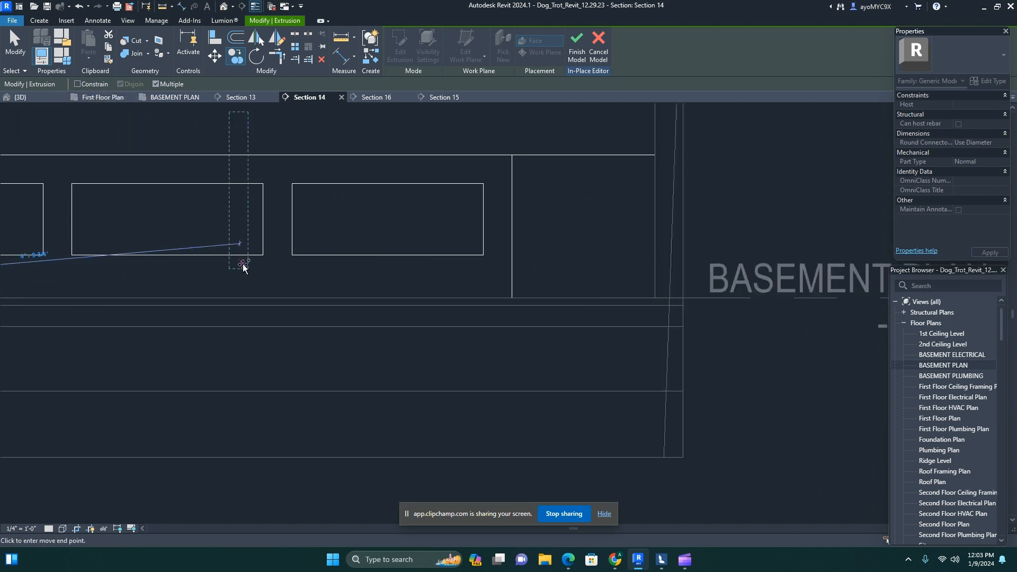
pyautogui.scroll(5, 513, 293)
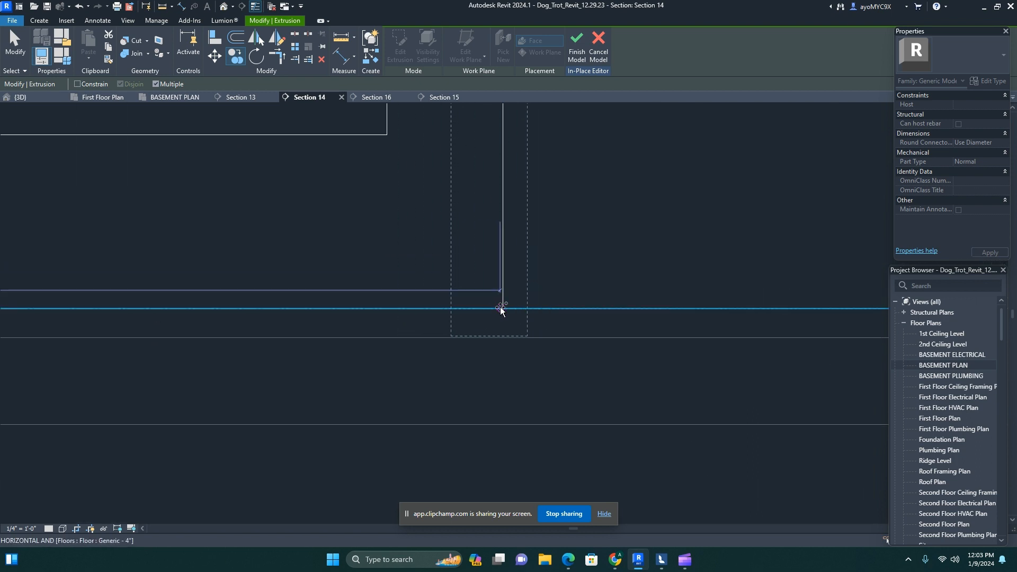
pyautogui.click(504, 309)
pyautogui.scroll(-5, 504, 327)
pyautogui.scroll(-4, 505, 332)
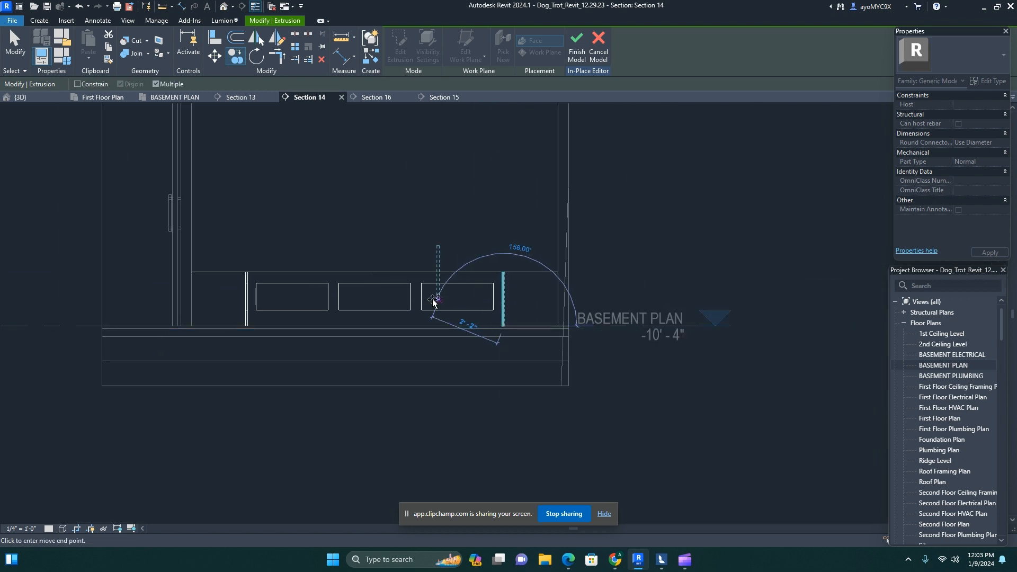
pyautogui.press('Escape')
# - Check the copied side panel in the 3D view and finish the in-place model
pyautogui.click(42, 97)
pyautogui.scroll(-2, 608, 436)
pyautogui.keyDown('shift'); pyautogui.moveTo(552, 375); pyautogui.dragTo(490, 451, button='middle'); pyautogui.keyUp('shift')
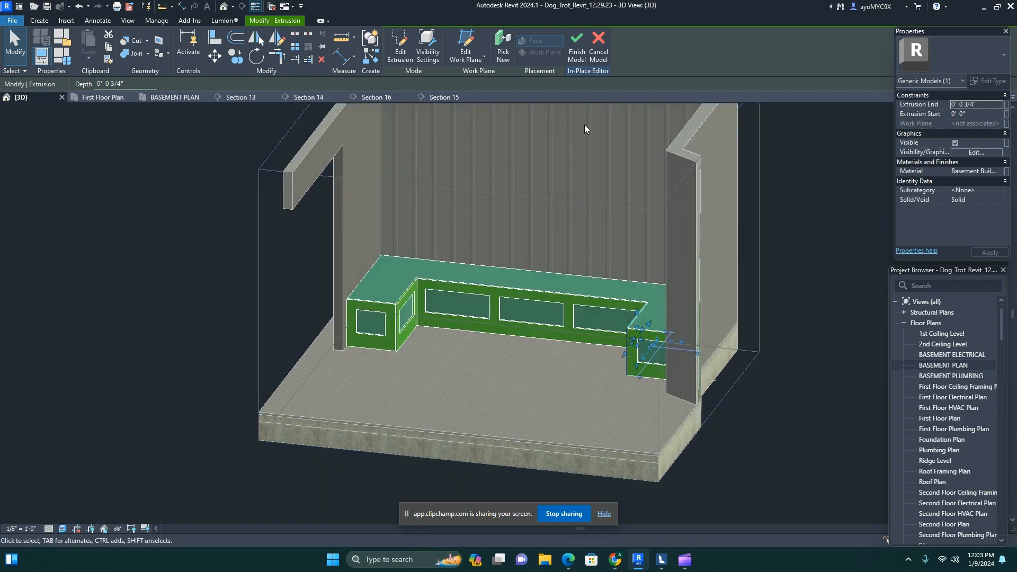
pyautogui.click(578, 48)
pyautogui.scroll(3, 474, 392)
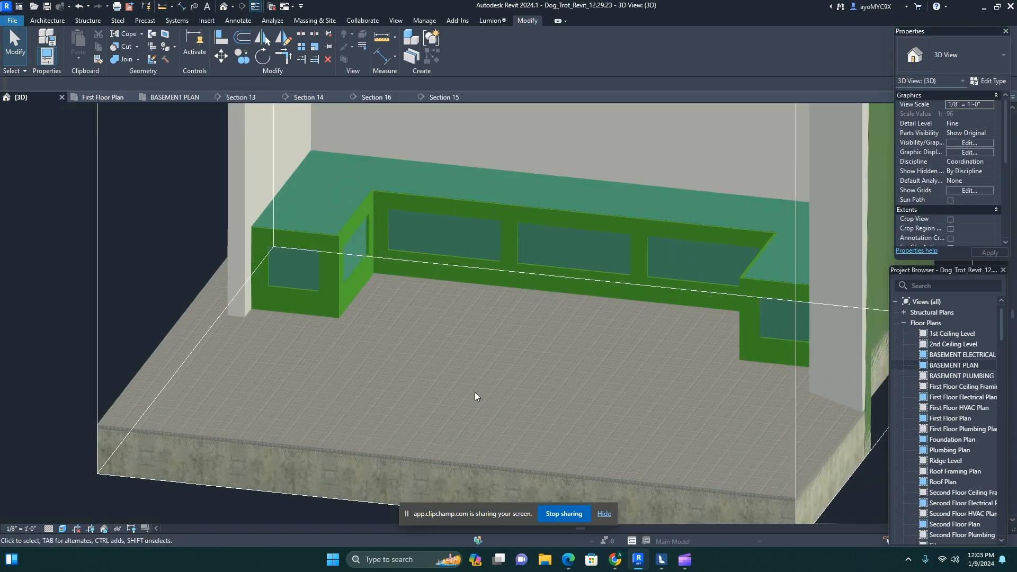
pyautogui.scroll(2, 475, 392)
pyautogui.scroll(-4, 475, 390)
pyautogui.keyDown('shift'); pyautogui.moveTo(474, 391); pyautogui.dragTo(402, 385, button='middle'); pyautogui.keyUp('shift')
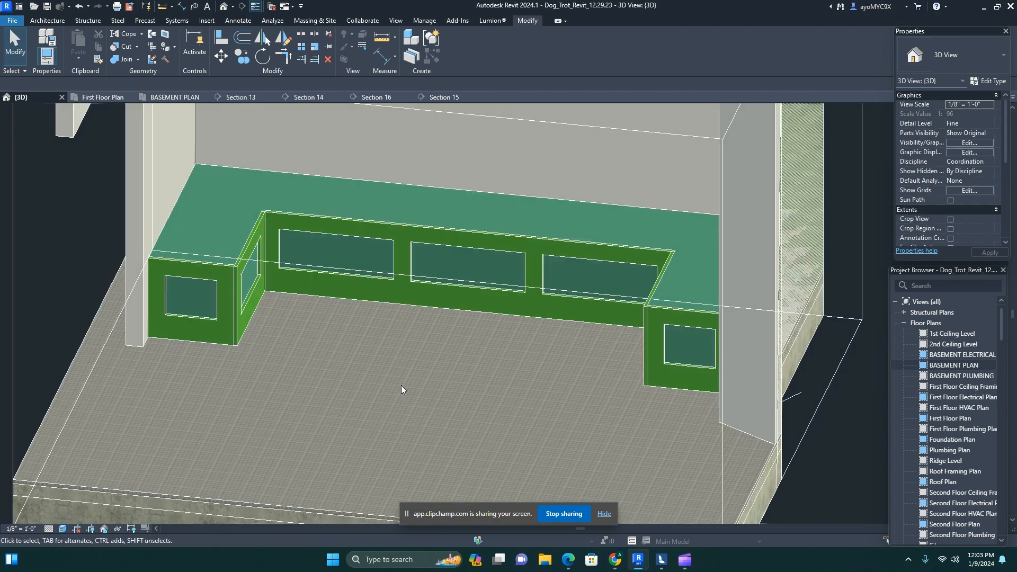
# - Create a new in-place model in the Generic Models category, keeping the suggested name Generic Models 1
pyautogui.click(47, 21)
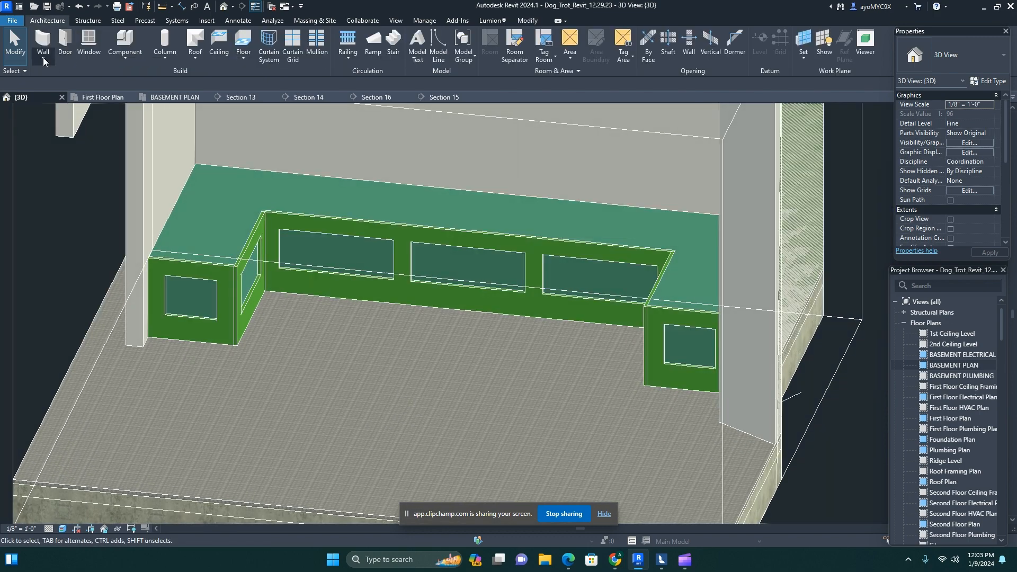
pyautogui.click(43, 57)
pyautogui.click(123, 60)
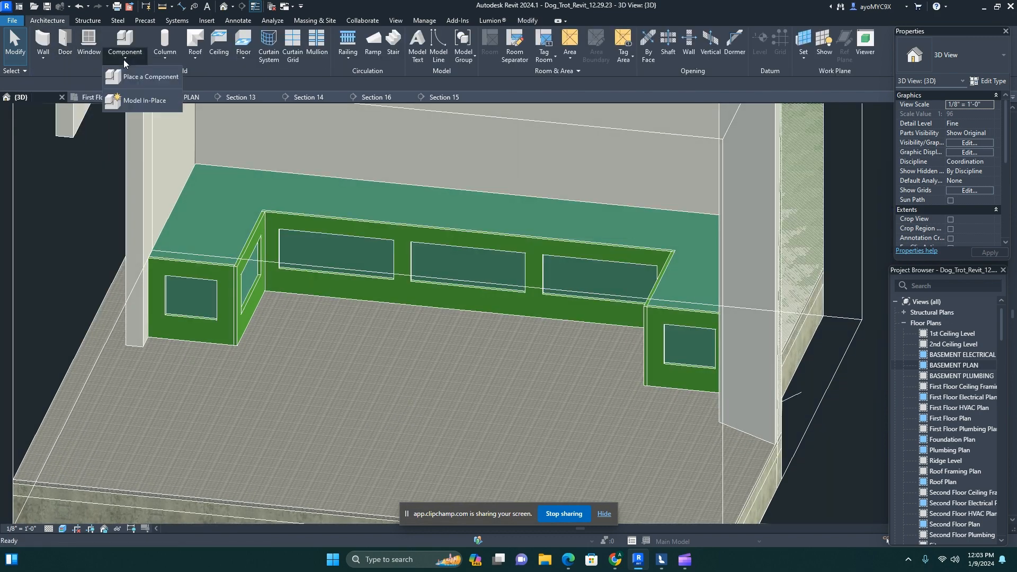
pyautogui.click(145, 105)
pyautogui.scroll(-4, 464, 264)
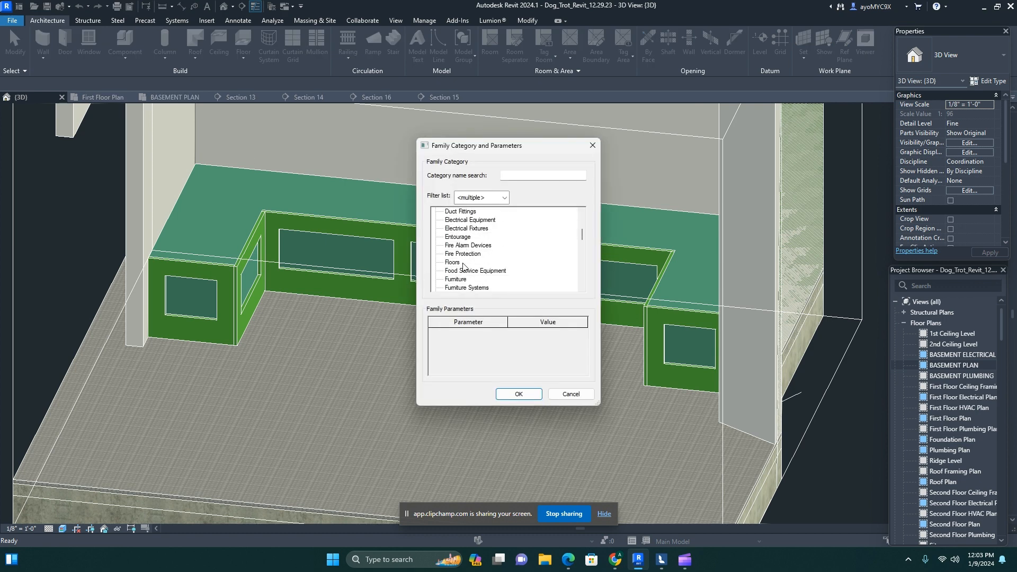
pyautogui.scroll(-2, 463, 265)
pyautogui.click(463, 263)
pyautogui.click(514, 393)
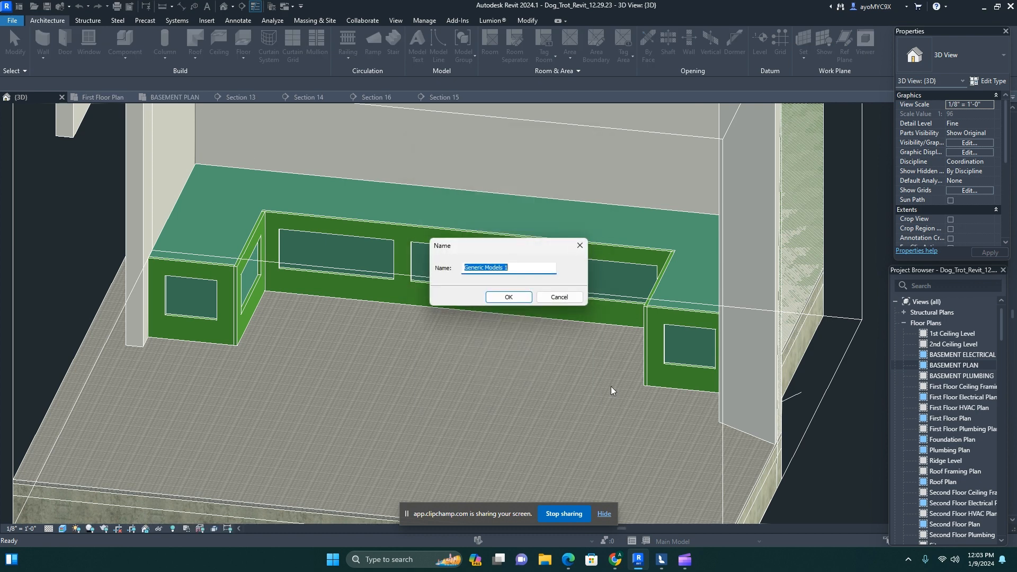
pyautogui.click(507, 297)
# - Start an extrusion and set its work plane by picking the top face of the left arm's end panel
pyautogui.click(87, 45)
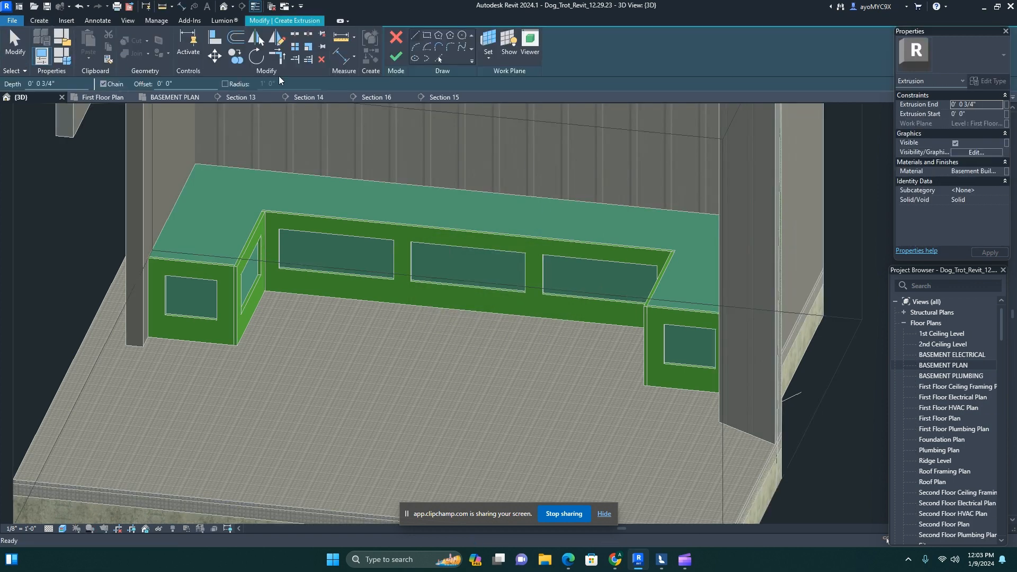
pyautogui.click(489, 41)
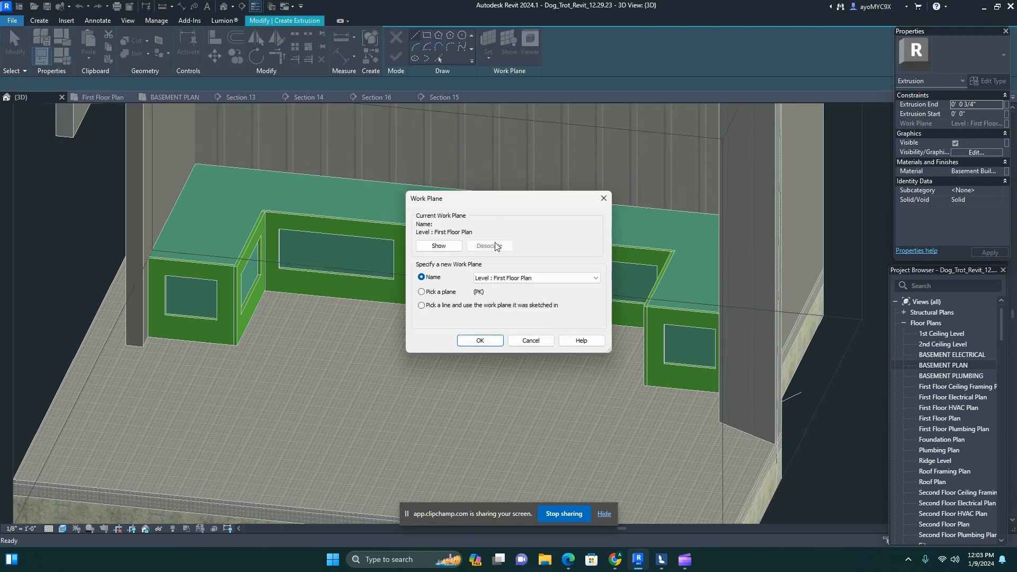
pyautogui.click(422, 292)
pyautogui.click(480, 340)
pyautogui.scroll(5, 161, 265)
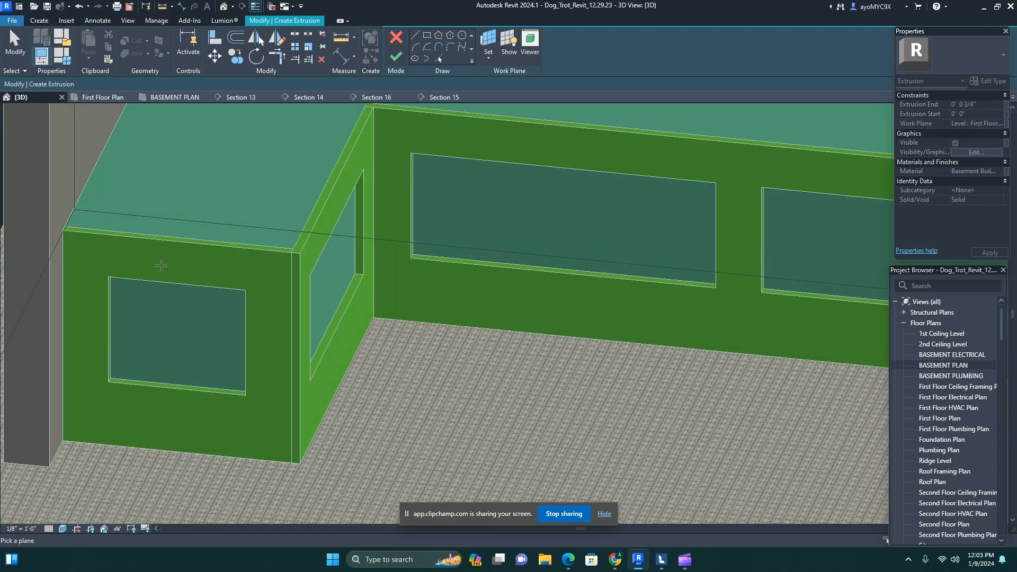
pyautogui.click(71, 235)
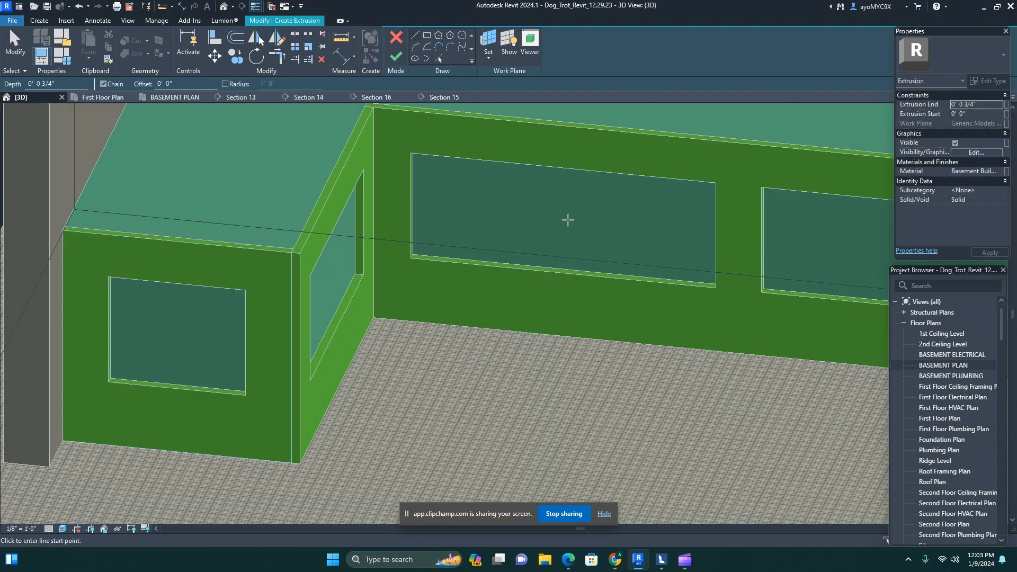
# - Use Pick Lines to trace the exposed top edges of the end panels, both inner side panels and the long front panel
pyautogui.scroll(-3, 160, 205)
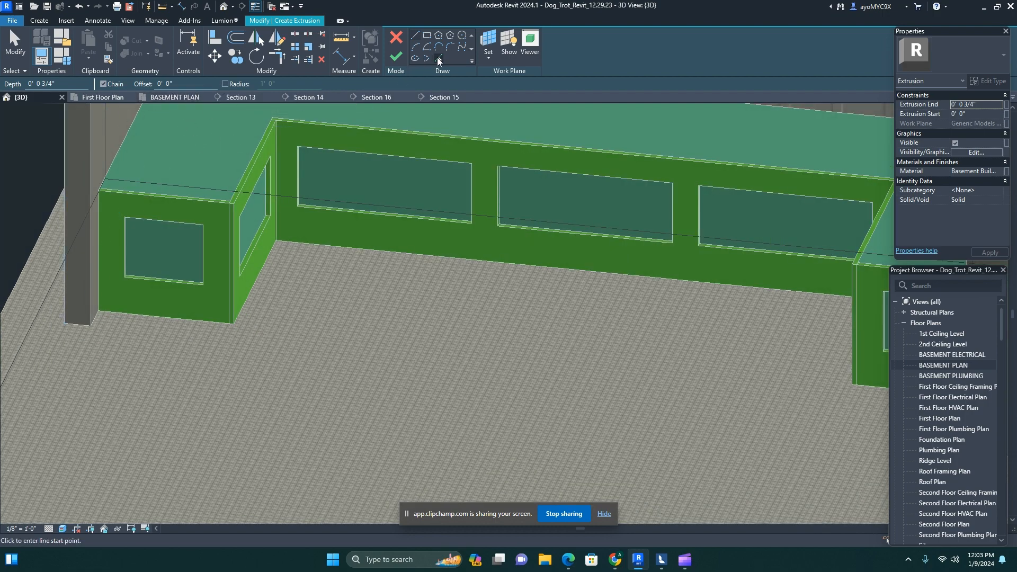
pyautogui.click(438, 59)
pyautogui.scroll(2, 128, 196)
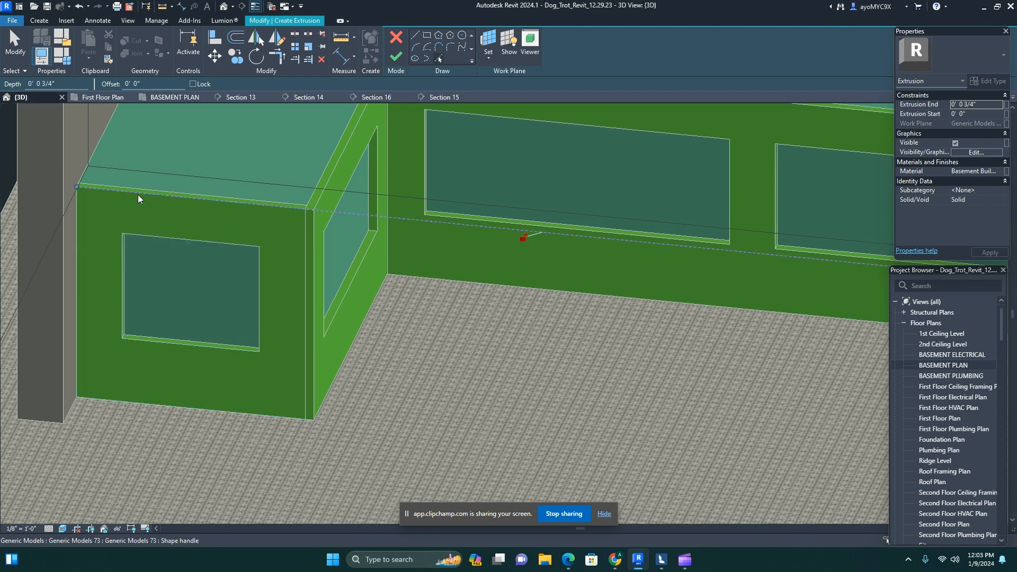
pyautogui.scroll(2, 320, 199)
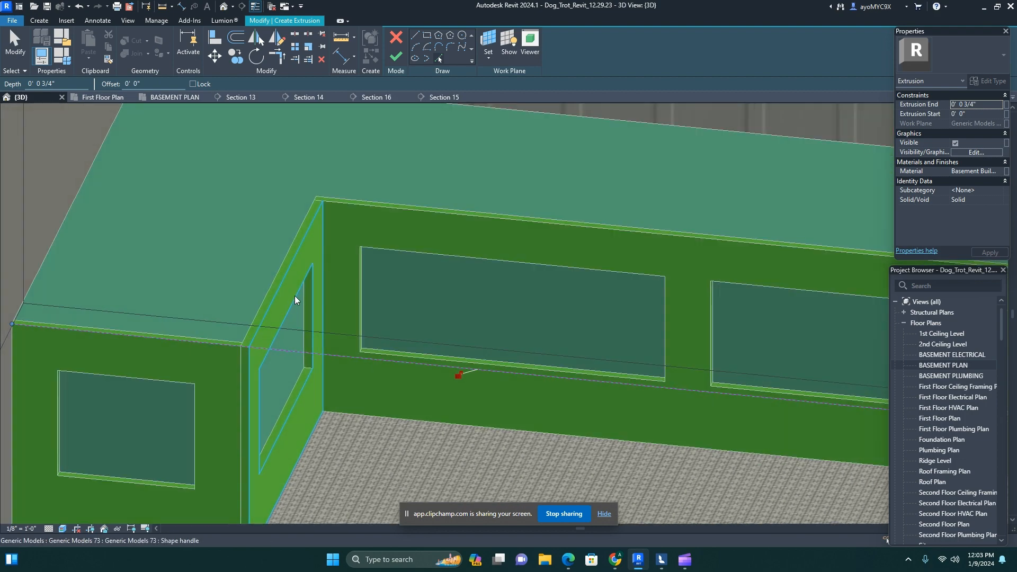
pyautogui.click(281, 287)
pyautogui.click(432, 213)
pyautogui.scroll(-4, 430, 218)
pyautogui.keyDown('shift'); pyautogui.moveTo(431, 217); pyautogui.dragTo(496, 366, button='middle'); pyautogui.keyUp('shift')
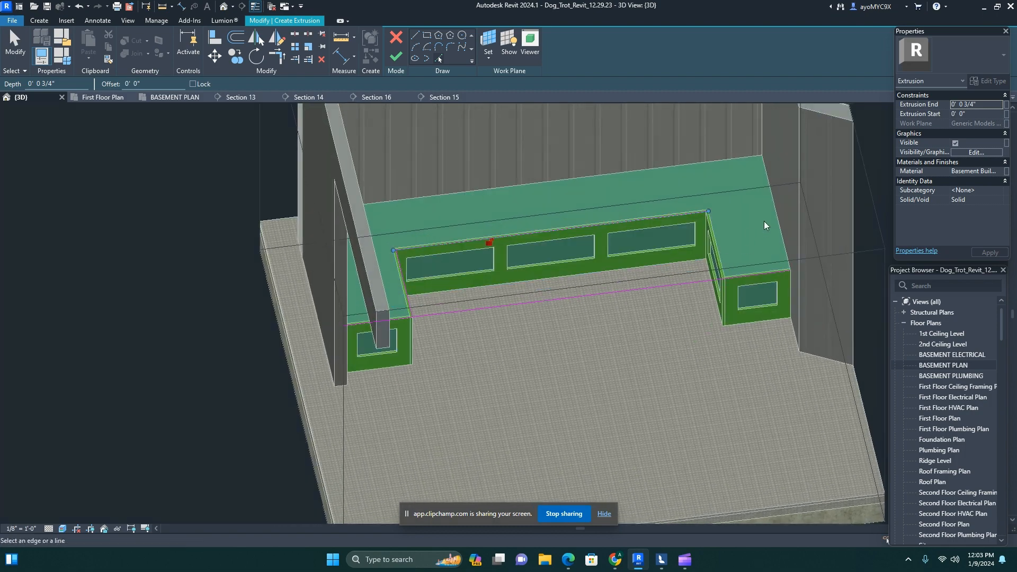
pyautogui.scroll(3, 669, 237)
pyautogui.scroll(2, 671, 238)
pyautogui.click(670, 238)
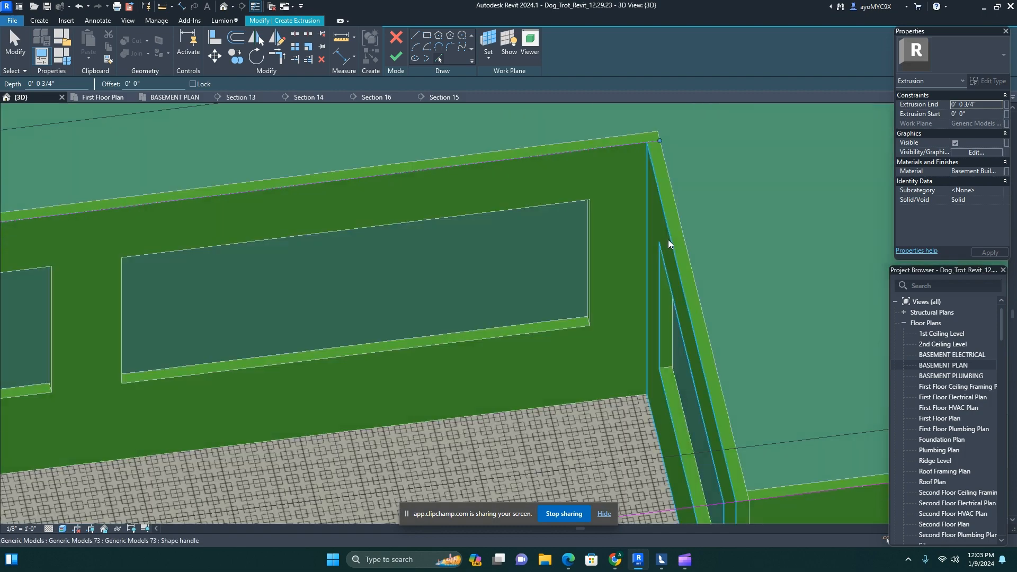
pyautogui.scroll(-3, 623, 256)
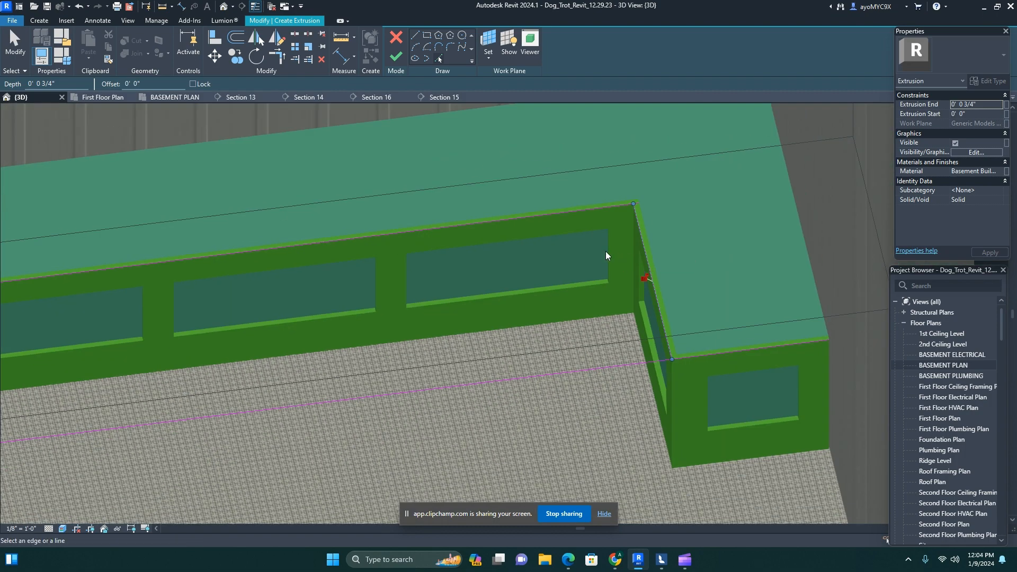
# - Split the long line spanning both arms and, in BASEMENT PLAN, shorten its right-hand piece to the adjacent side panel's corner
pyautogui.click(296, 35)
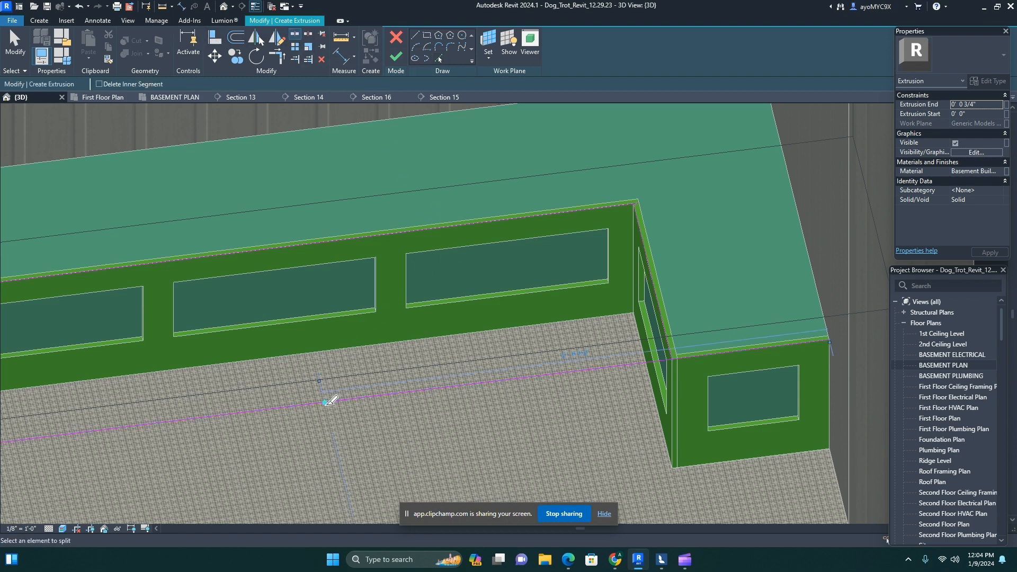
pyautogui.click(175, 97)
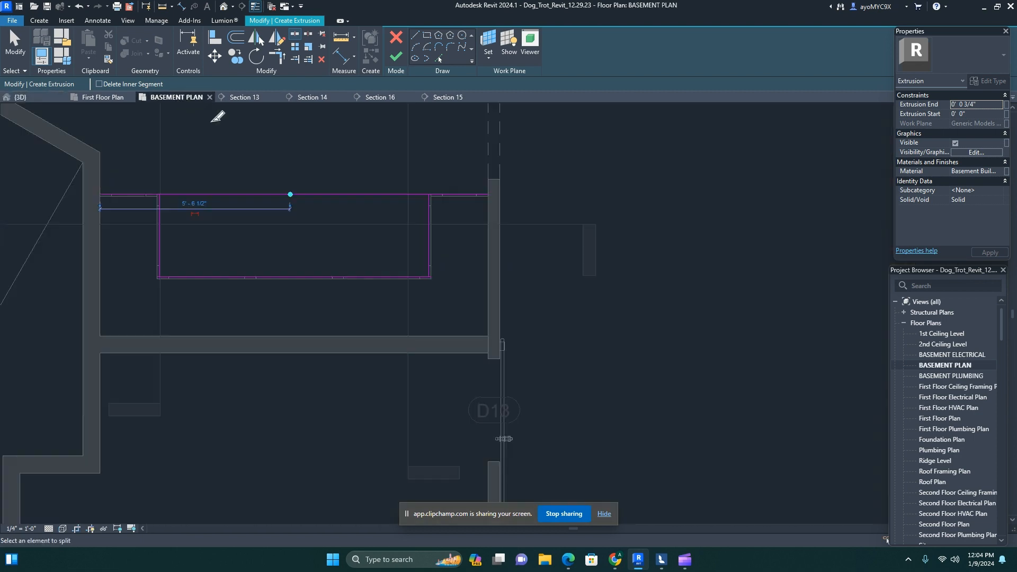
pyautogui.scroll(-3, 321, 212)
pyautogui.scroll(5, 323, 231)
pyautogui.scroll(-2, 329, 231)
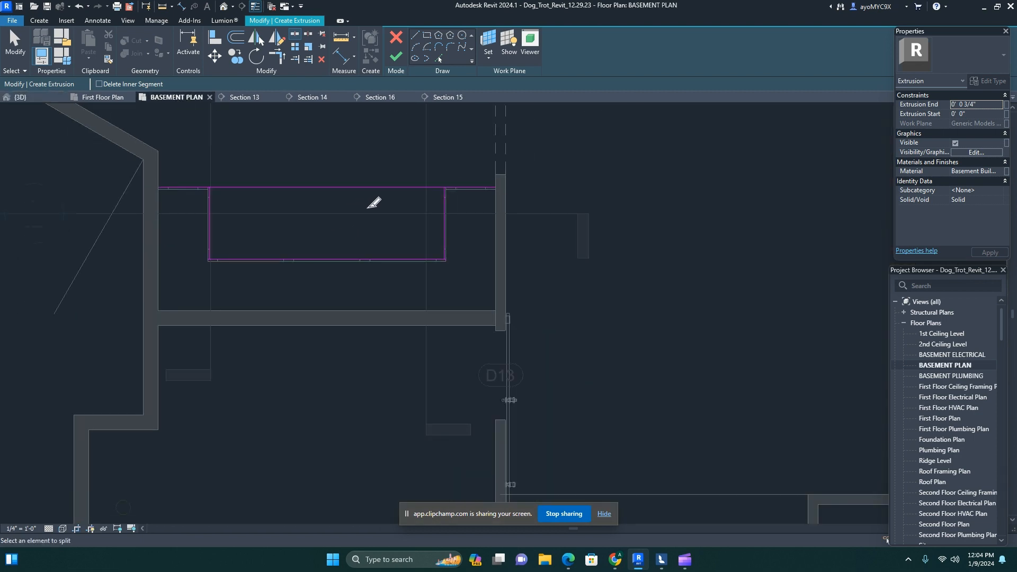
pyautogui.press('Escape')
pyautogui.click(383, 187)
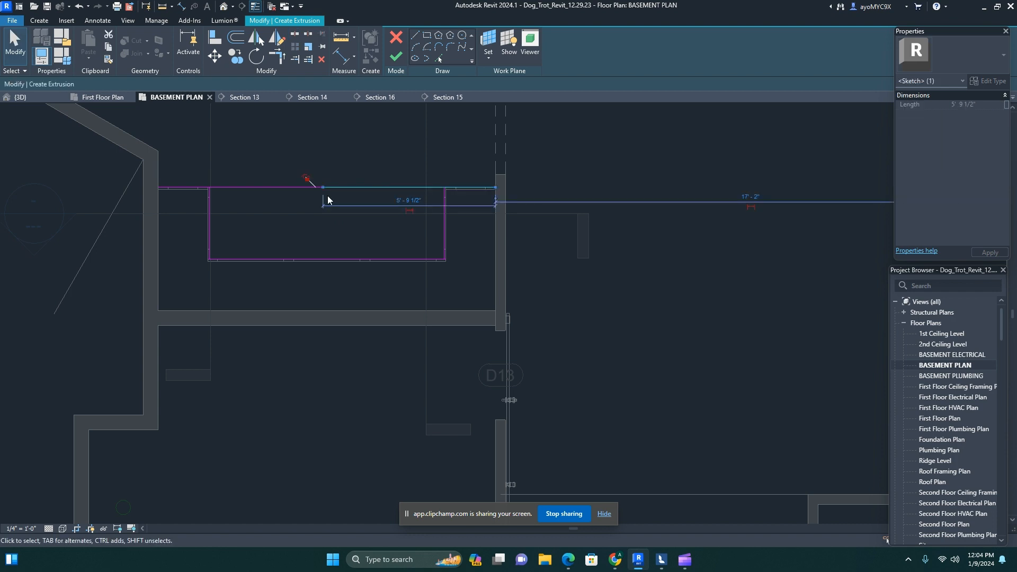
pyautogui.moveTo(307, 178)
pyautogui.mouseDown()
pyautogui.moveTo(434, 174)
pyautogui.moveTo(444, 188)
pyautogui.mouseUp()
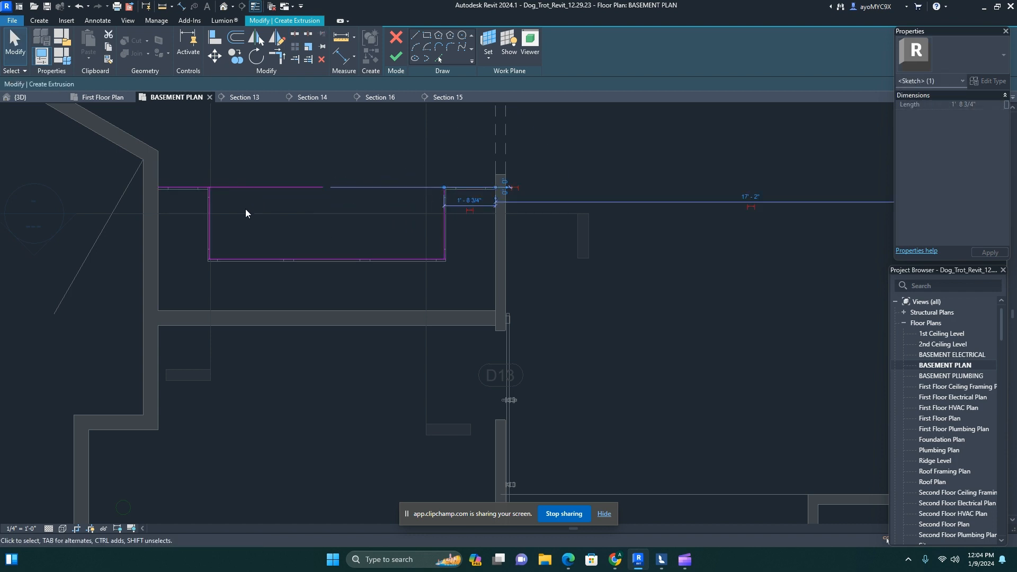
pyautogui.click(247, 211)
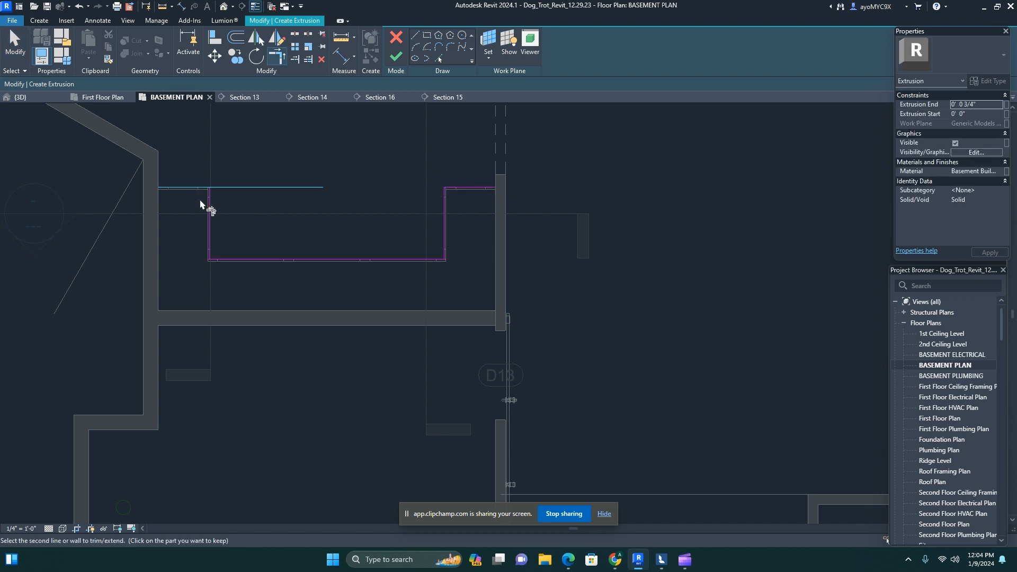
# - Use Pick Lines with a 3/4" offset to add lines parallel to the end panels, both inner side panels and the long front panel
pyautogui.scroll(3, 218, 171)
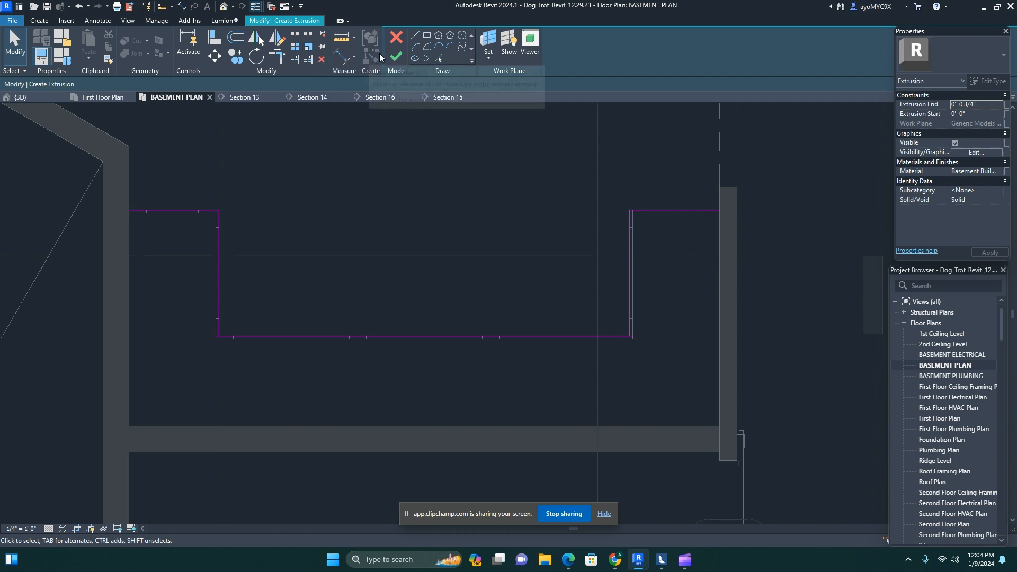
pyautogui.click(438, 59)
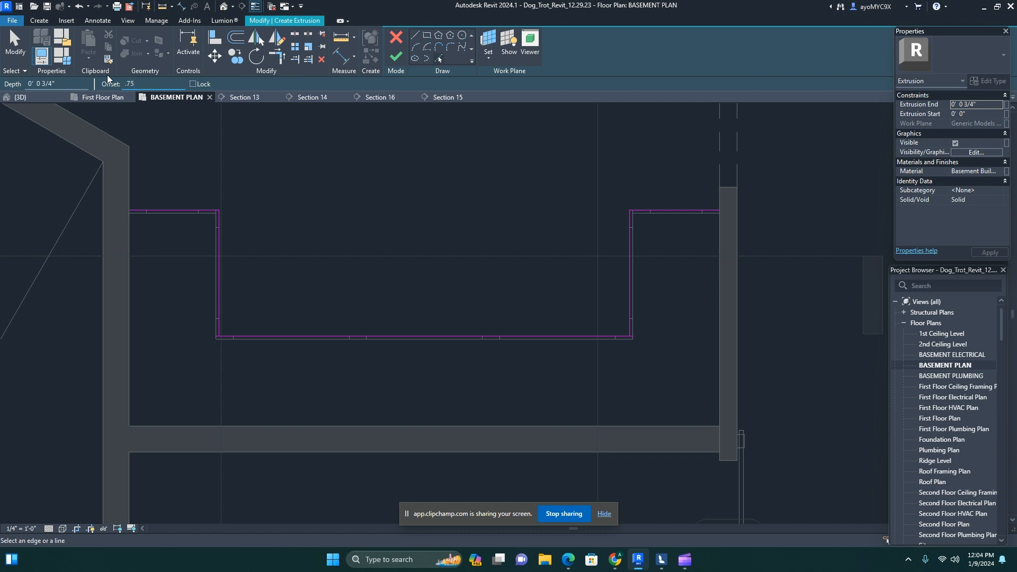
pyautogui.press('Return')
pyautogui.scroll(2, 172, 201)
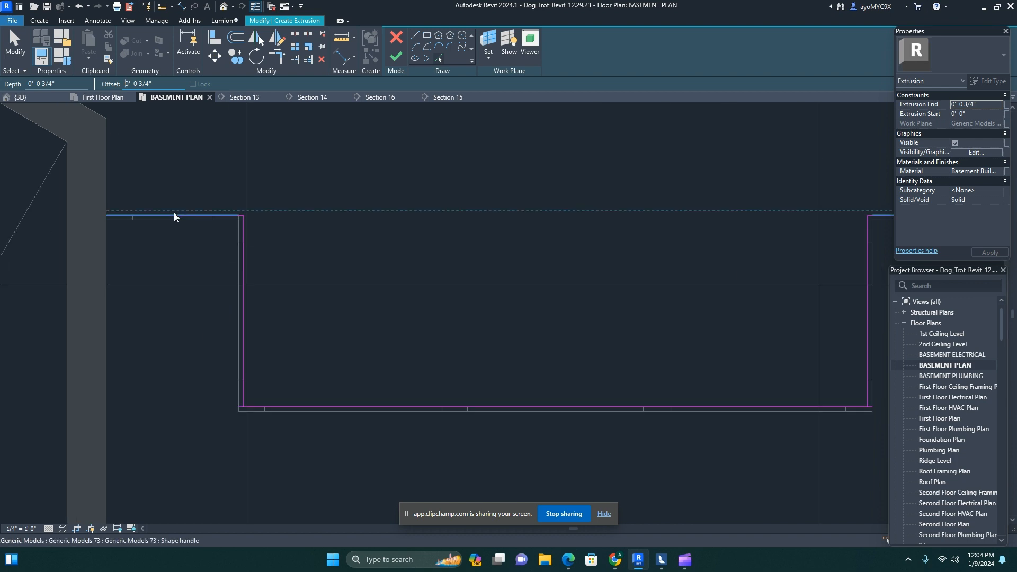
pyautogui.click(175, 217)
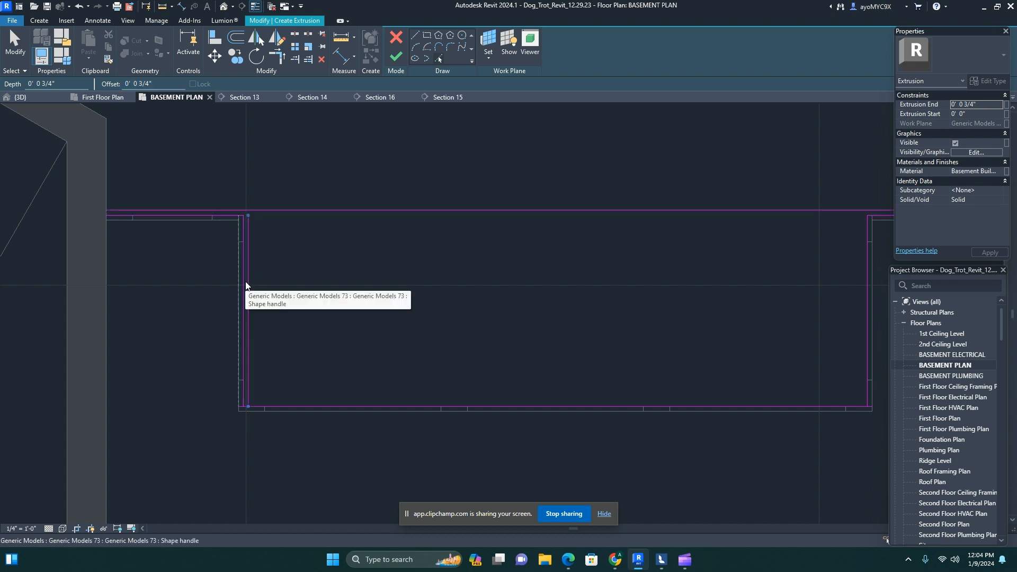
pyautogui.click(246, 281)
pyautogui.click(451, 406)
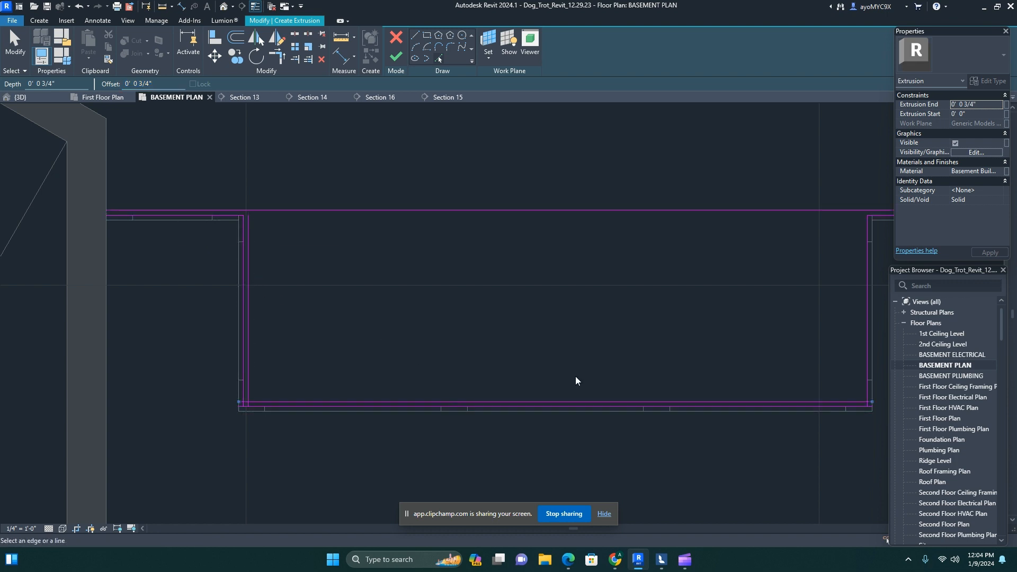
pyautogui.click(863, 311)
pyautogui.moveTo(863, 310)
pyautogui.mouseDown(button='middle')
pyautogui.moveTo(606, 300)
pyautogui.moveTo(598, 238)
pyautogui.mouseUp(button='middle')
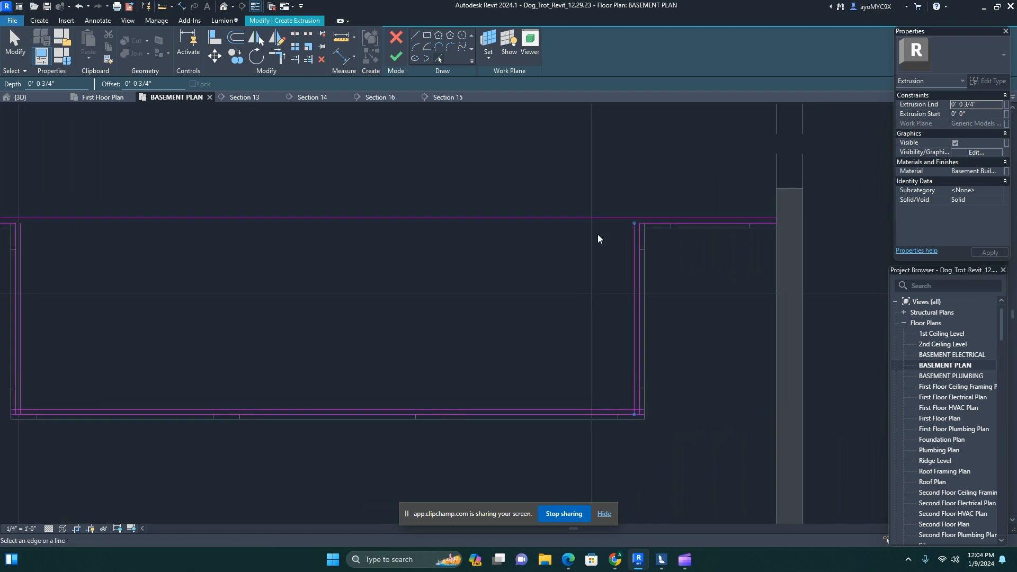
# - Split the offset line spanning both arms and trim each piece to a corner with the adjacent inner side panel's offset line
pyautogui.click(295, 34)
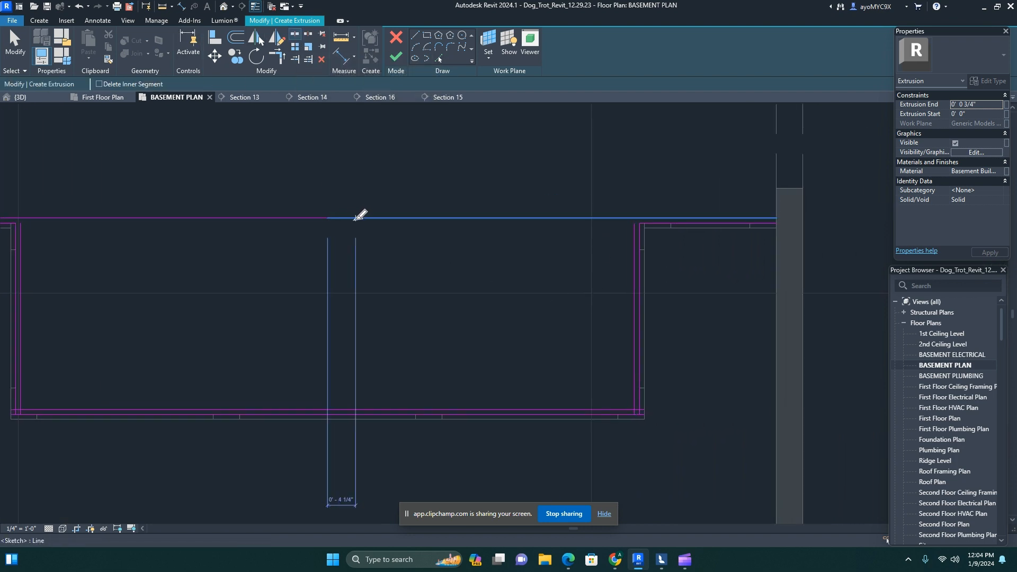
pyautogui.press('t')
pyautogui.press('r')
pyautogui.click(638, 246)
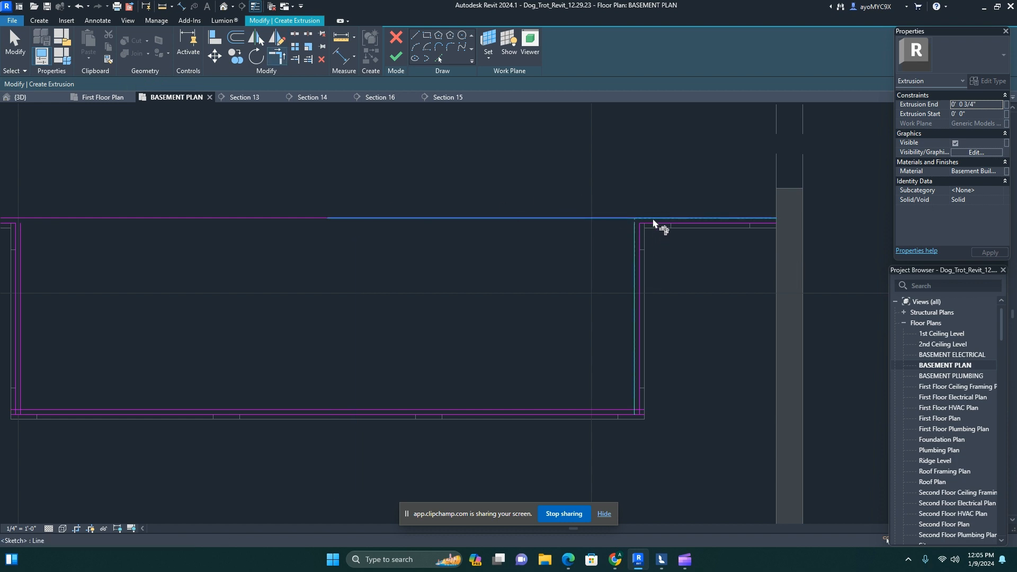
pyautogui.click(661, 219)
pyautogui.click(23, 243)
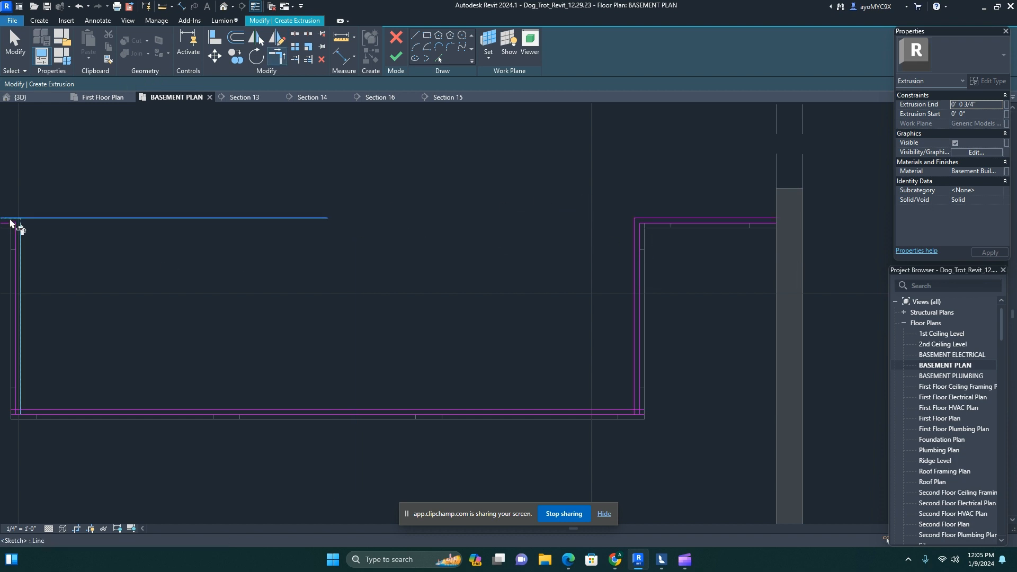
pyautogui.click(11, 225)
pyautogui.scroll(-5, 201, 275)
pyautogui.moveTo(226, 277); pyautogui.dragTo(272, 270, button='middle')
pyautogui.scroll(1, 272, 271)
pyautogui.press('Escape')
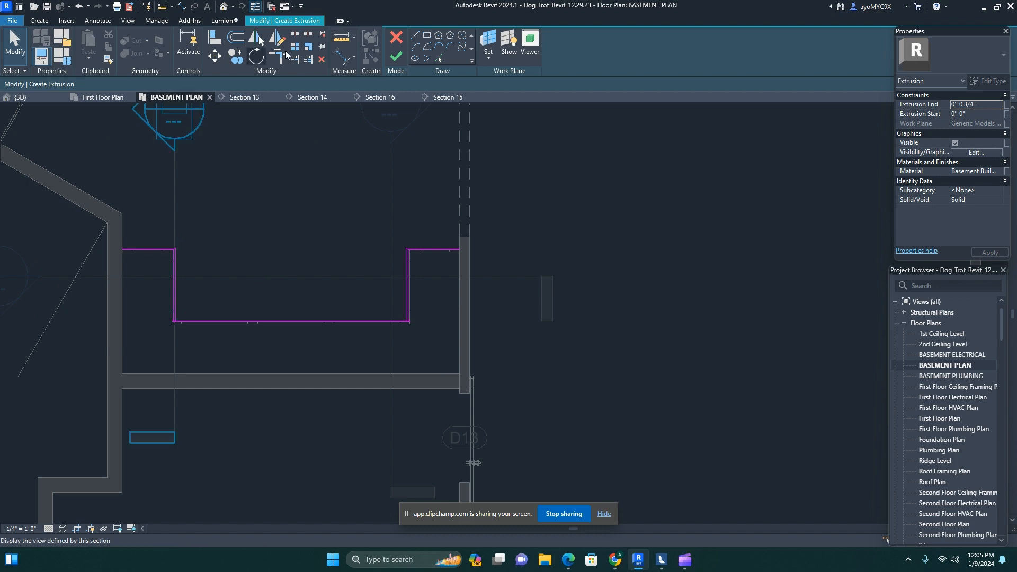
# - Draw short closing lines between the original and offset lines at both wall ends of the profile
pyautogui.click(416, 36)
pyautogui.scroll(6, 114, 237)
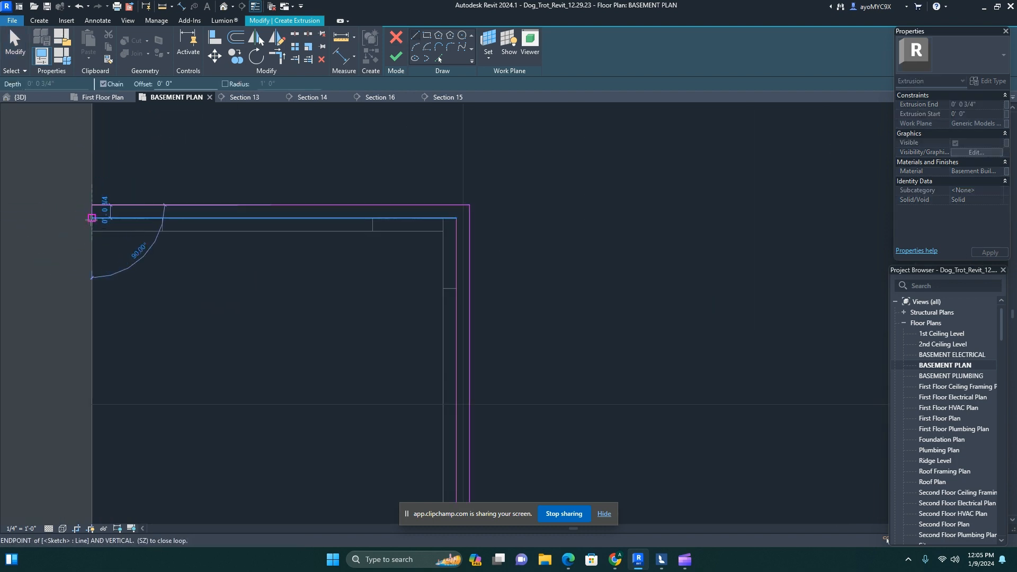
pyautogui.click(92, 217)
pyautogui.scroll(-5, 98, 243)
pyautogui.moveTo(371, 294); pyautogui.dragTo(32, 334, button='middle')
pyautogui.scroll(5, 289, 296)
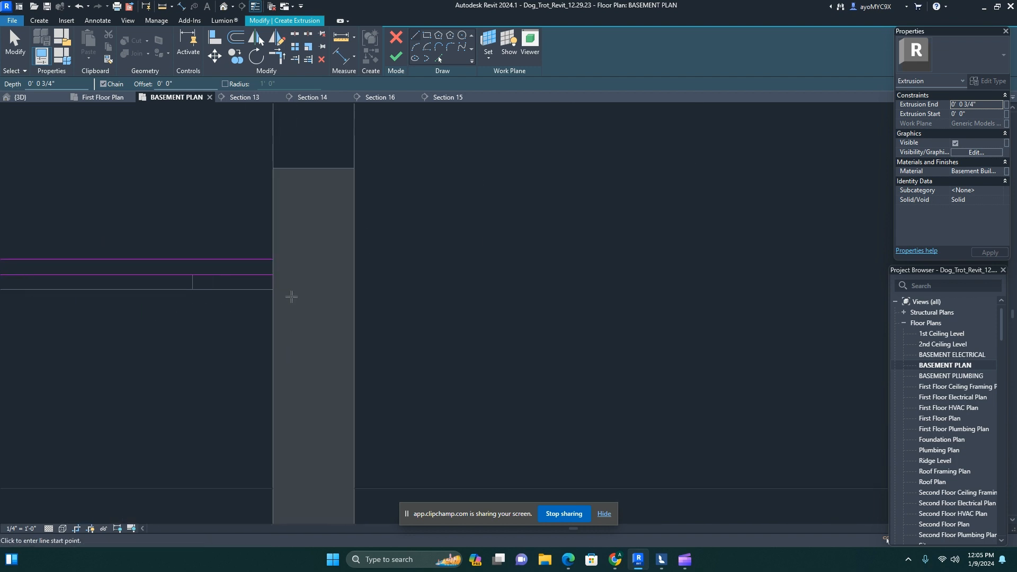
pyautogui.click(265, 260)
pyautogui.press('Escape')
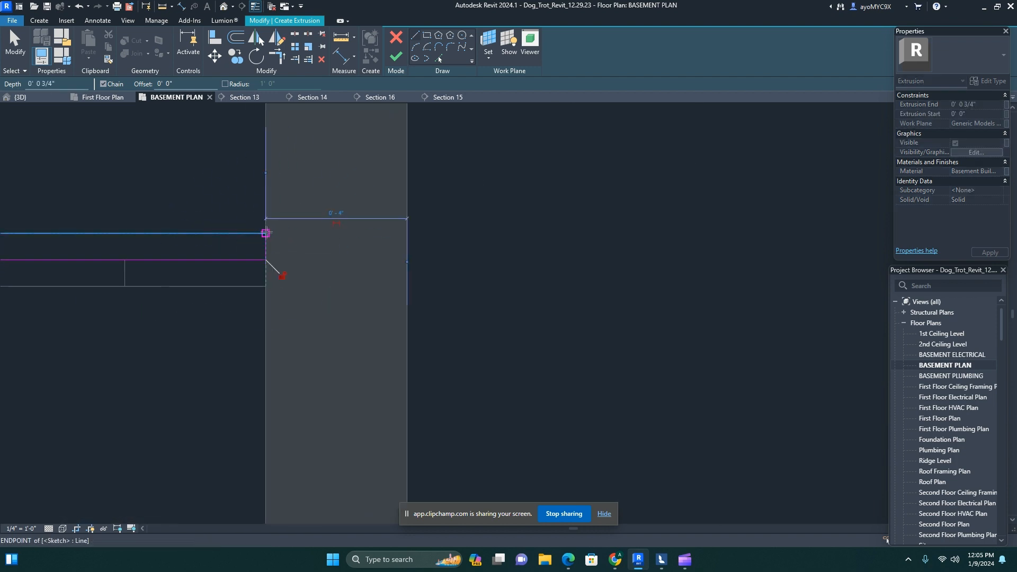
pyautogui.scroll(-4, 350, 262)
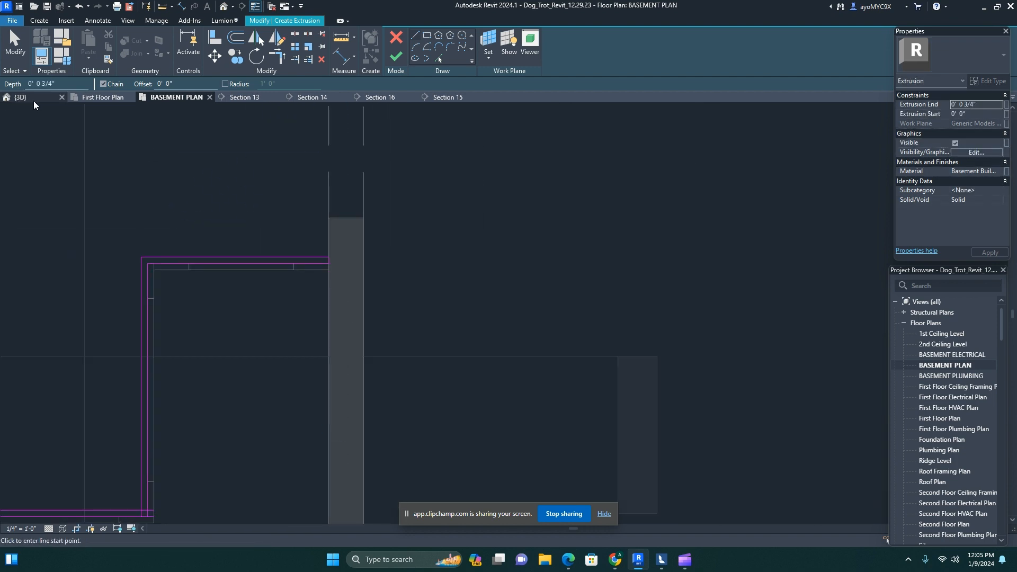
# - In BASEMENT PLAN, trim the offset lines to clean corners at both ends of the long front panel
pyautogui.click(34, 100)
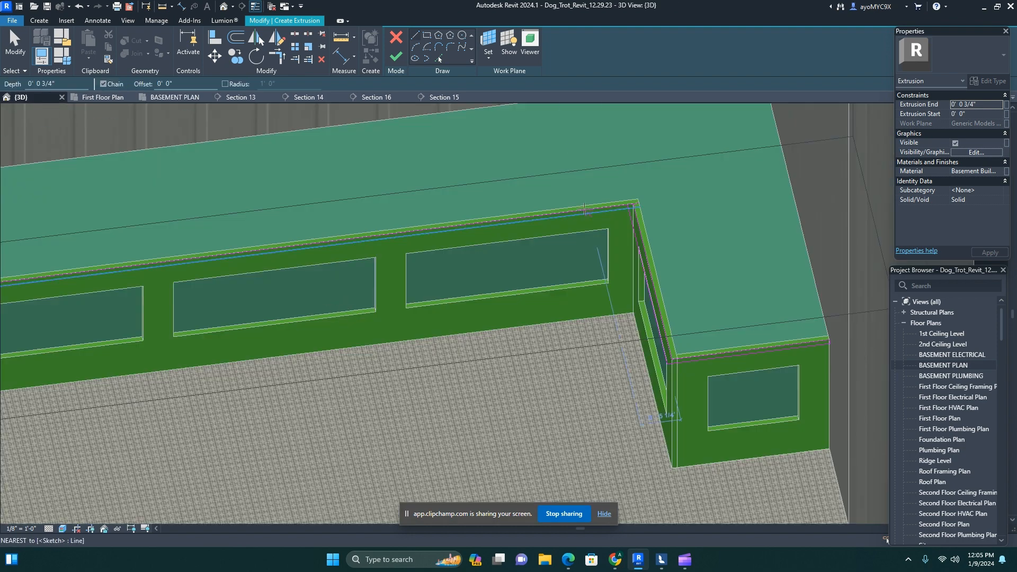
pyautogui.scroll(5, 680, 196)
pyautogui.press('Escape')
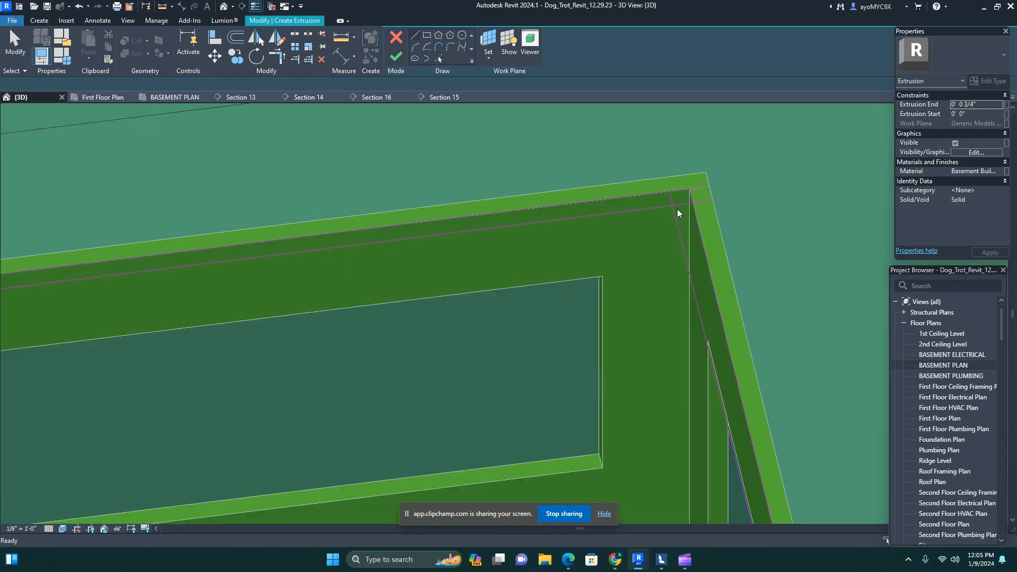
pyautogui.click(195, 97)
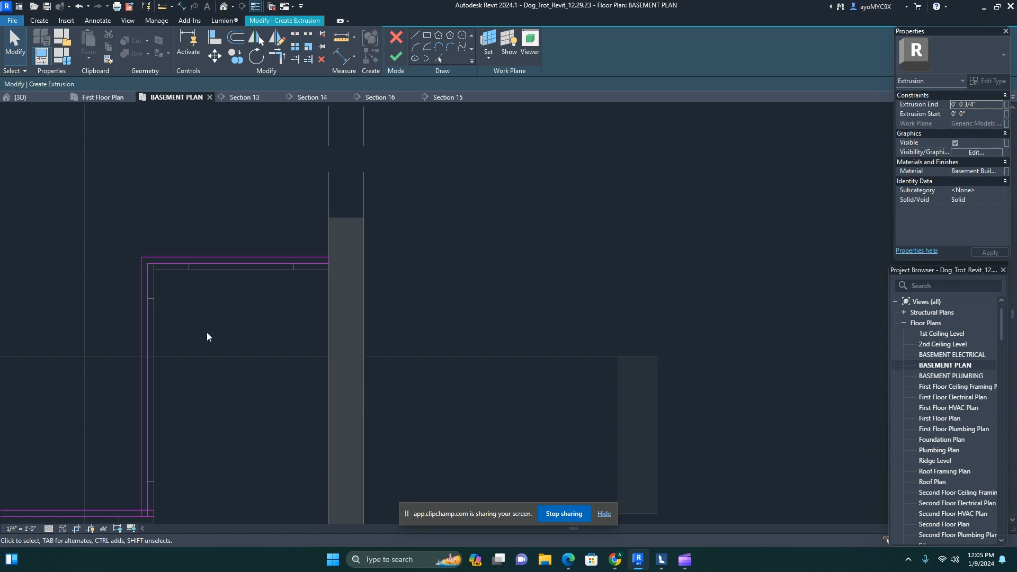
pyautogui.scroll(-2, 206, 328)
pyautogui.moveTo(171, 454); pyautogui.dragTo(260, 329, button='middle')
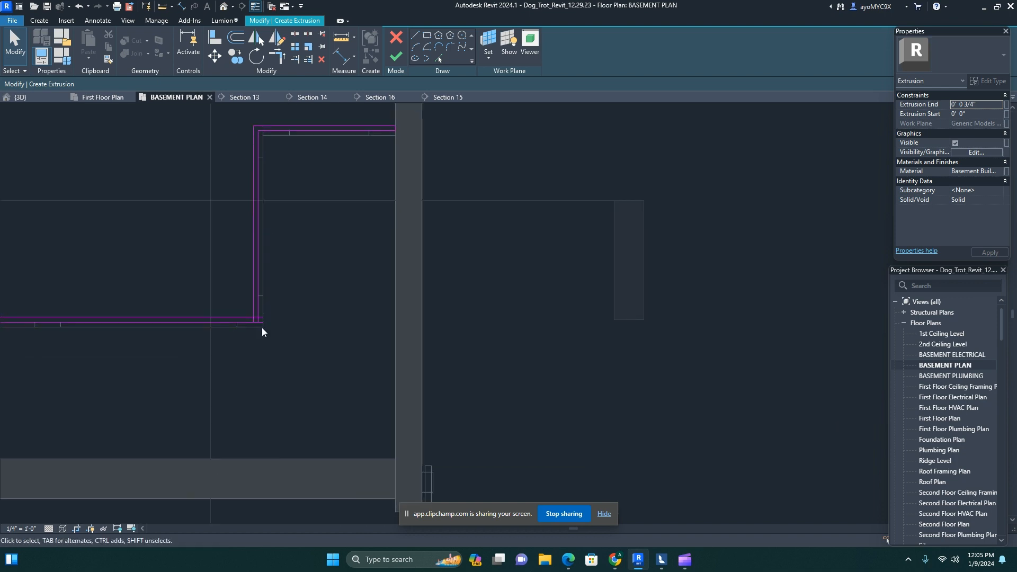
pyautogui.press('t')
pyautogui.press('r')
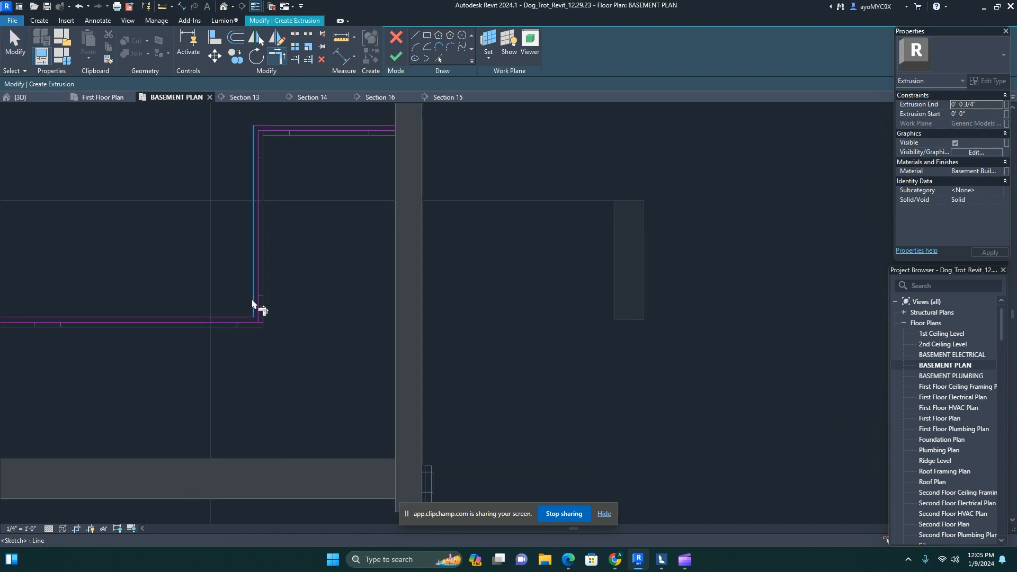
pyautogui.scroll(-3, 347, 341)
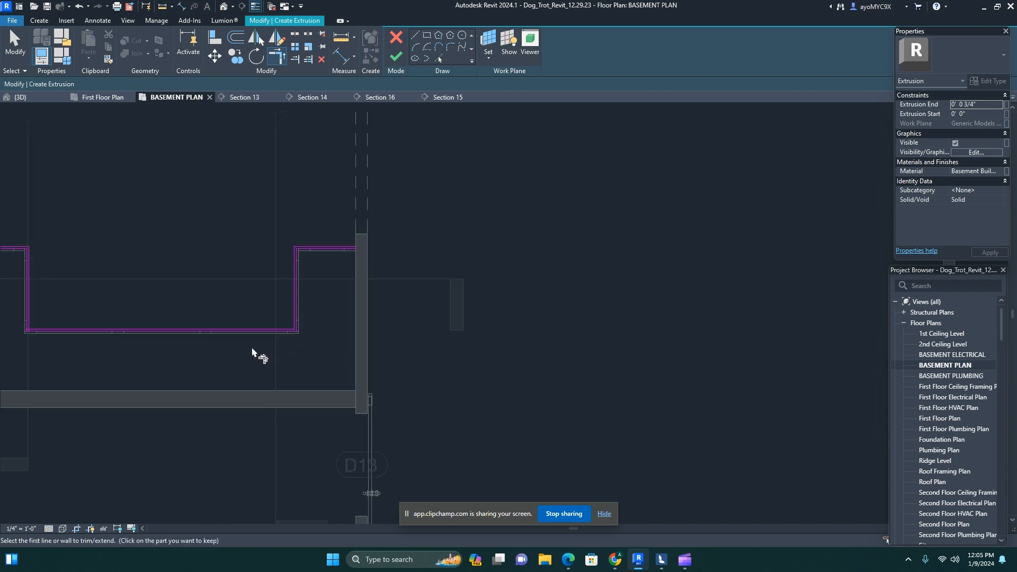
pyautogui.scroll(-2, 336, 311)
pyautogui.scroll(5, 330, 330)
pyautogui.click(320, 303)
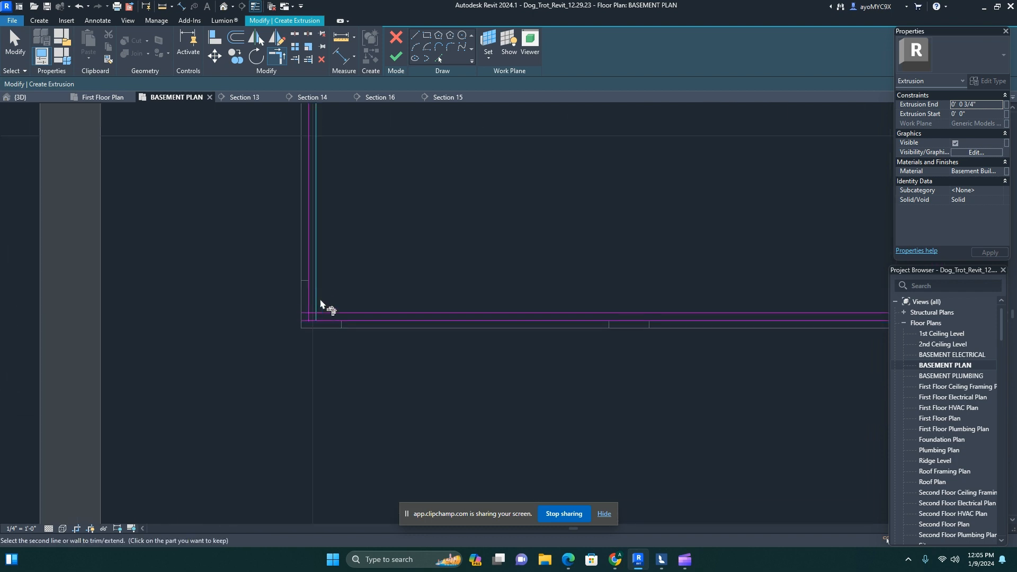
pyautogui.click(332, 313)
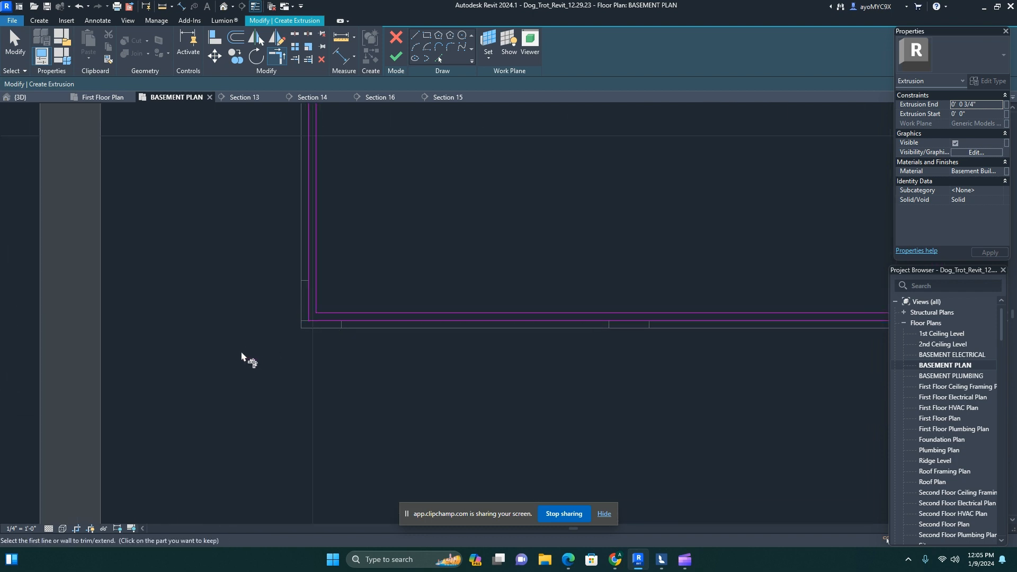
pyautogui.scroll(-2, 286, 334)
pyautogui.scroll(-2, 336, 318)
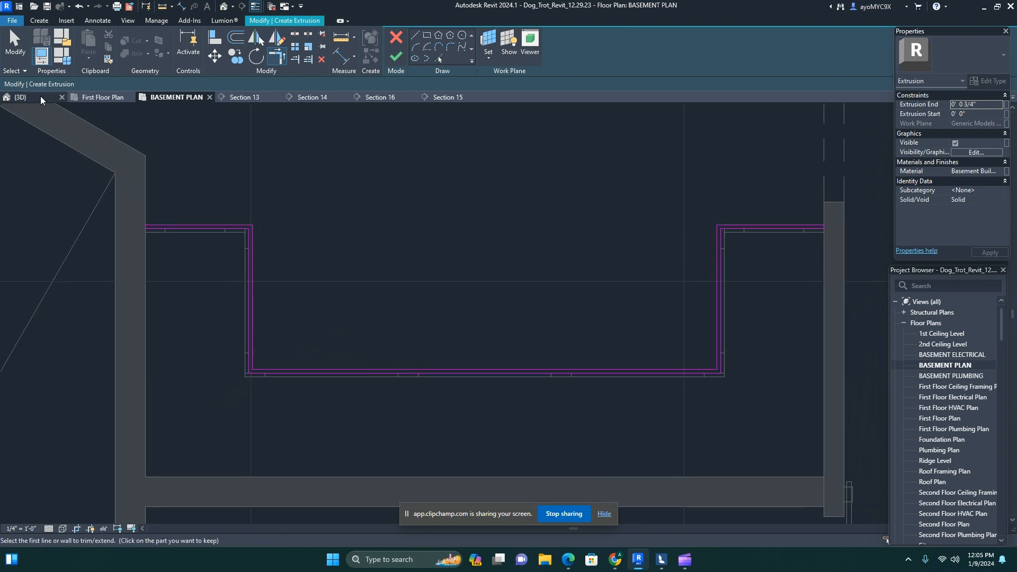
# - In the 3D view, set the extrusion end to -1" and apply it
pyautogui.click(20, 97)
pyautogui.keyDown('shift'); pyautogui.moveTo(449, 352); pyautogui.dragTo(408, 347, button='middle'); pyautogui.keyUp('shift')
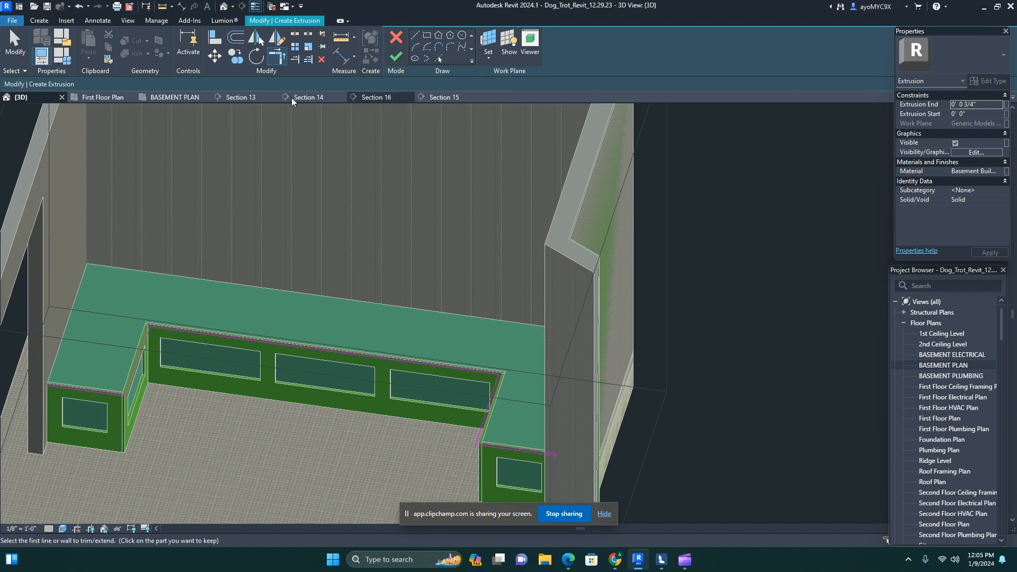
pyautogui.click(995, 105)
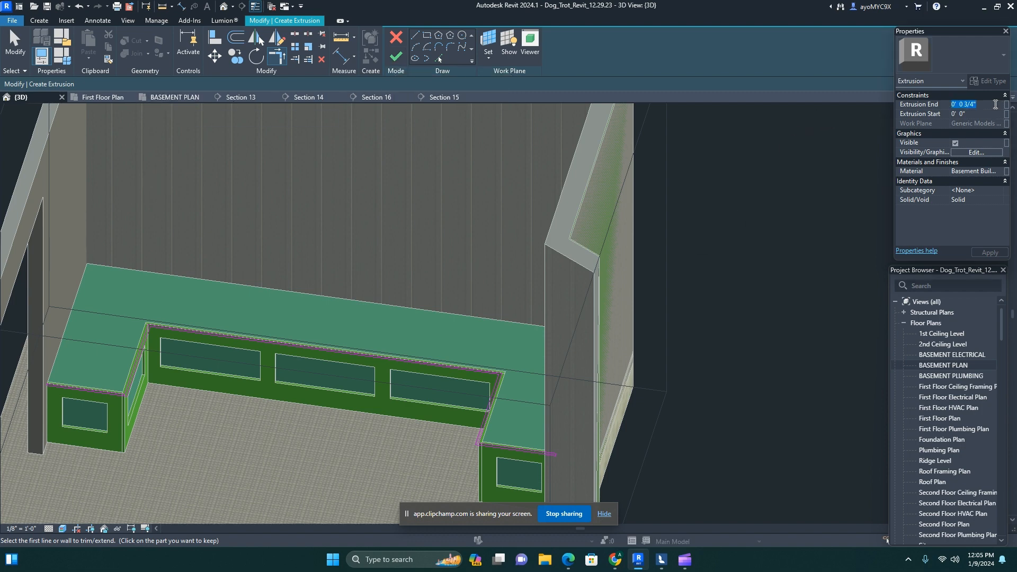
pyautogui.write('-1')
pyautogui.click(990, 253)
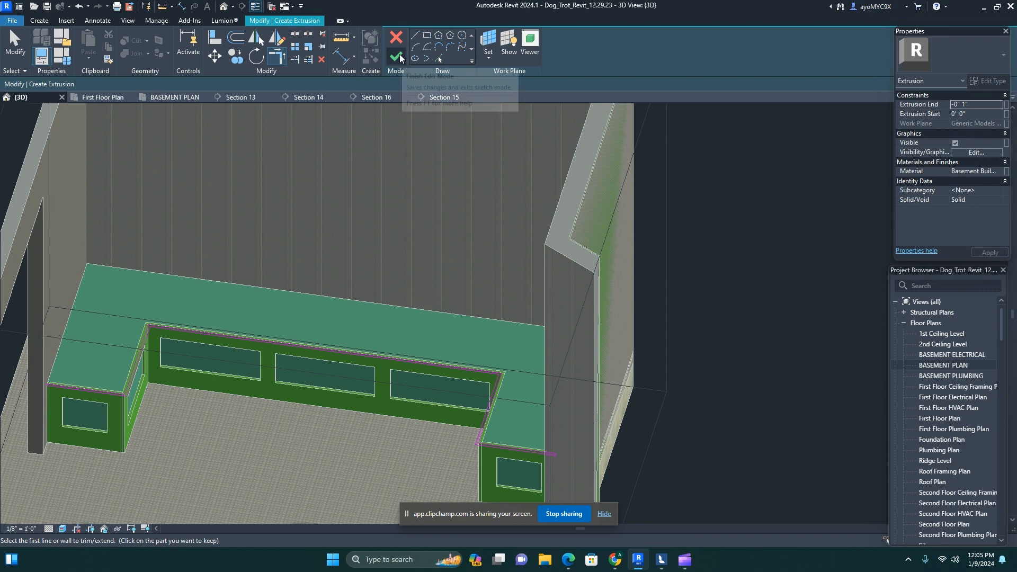
# - Duplicate the Basement Built-in 02 material with its assets and name the copy Basement Built-in Lip
pyautogui.click(989, 171)
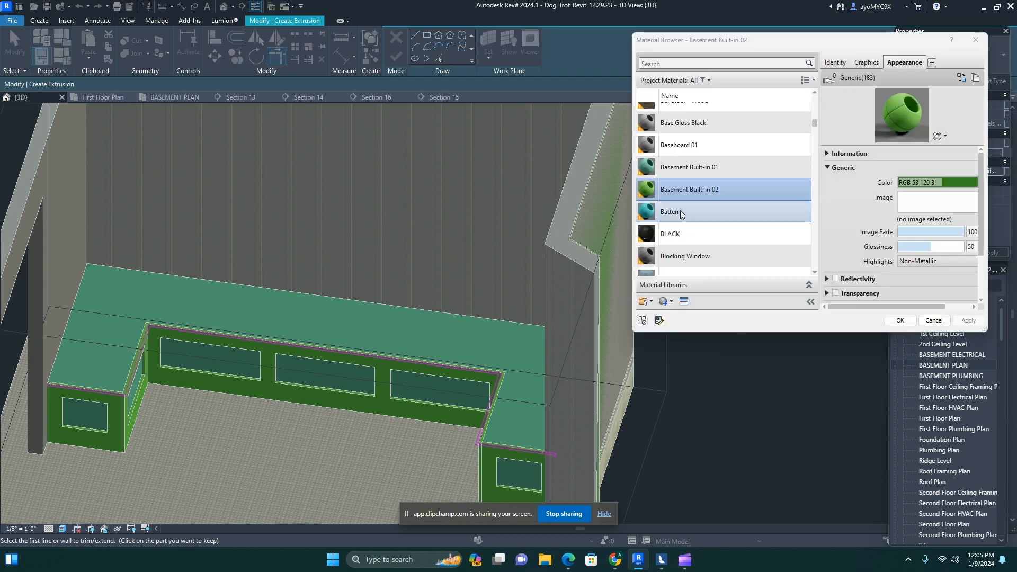
pyautogui.rightClick(682, 189)
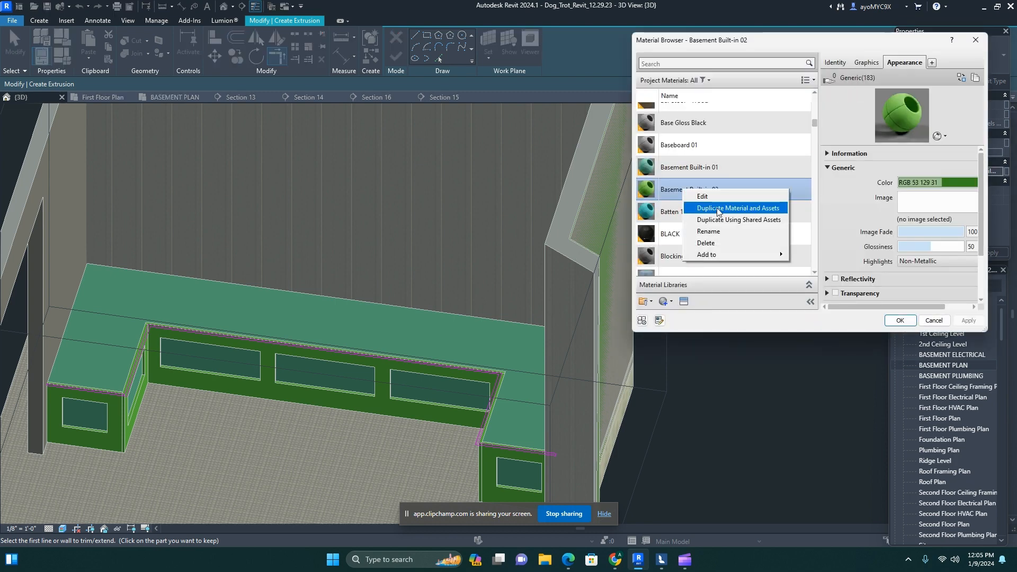
pyautogui.click(689, 207)
pyautogui.click(835, 62)
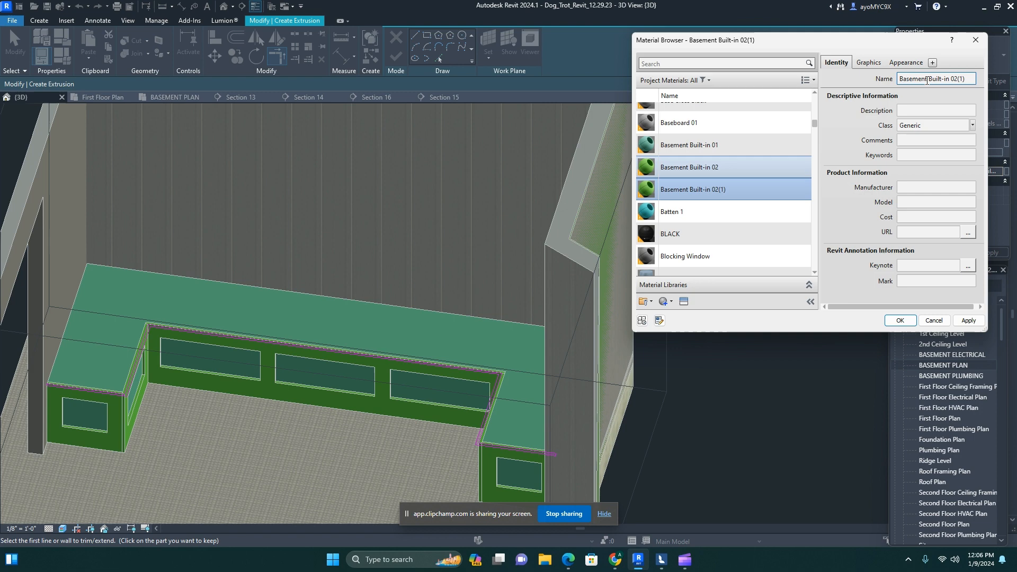
pyautogui.click(955, 79)
pyautogui.click(955, 79)
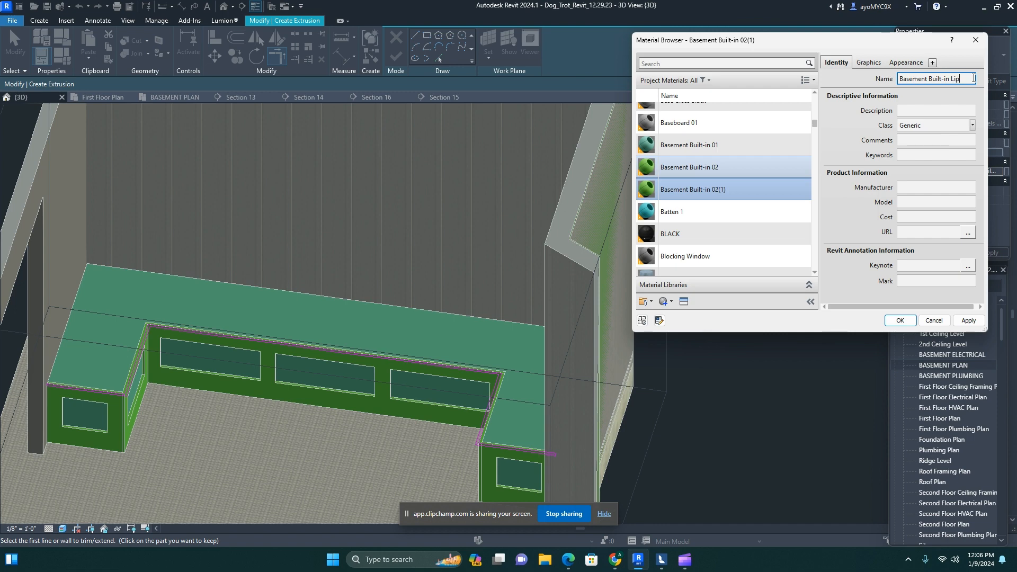
# - Set the lip material's appearance color to dark navy, RGB 0 0 64, and assign the material to the extrusion
pyautogui.click(923, 64)
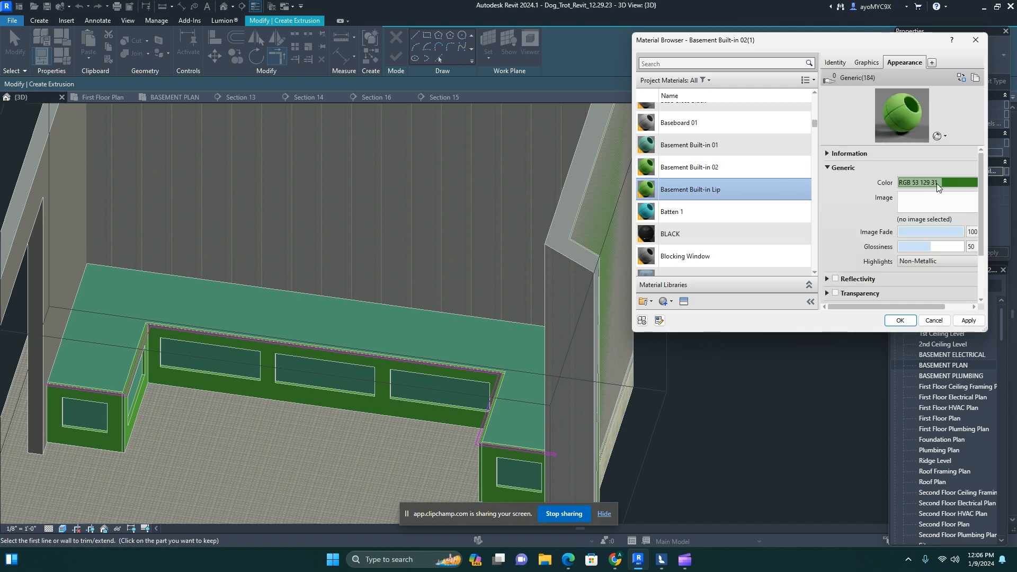
pyautogui.click(948, 182)
pyautogui.click(769, 157)
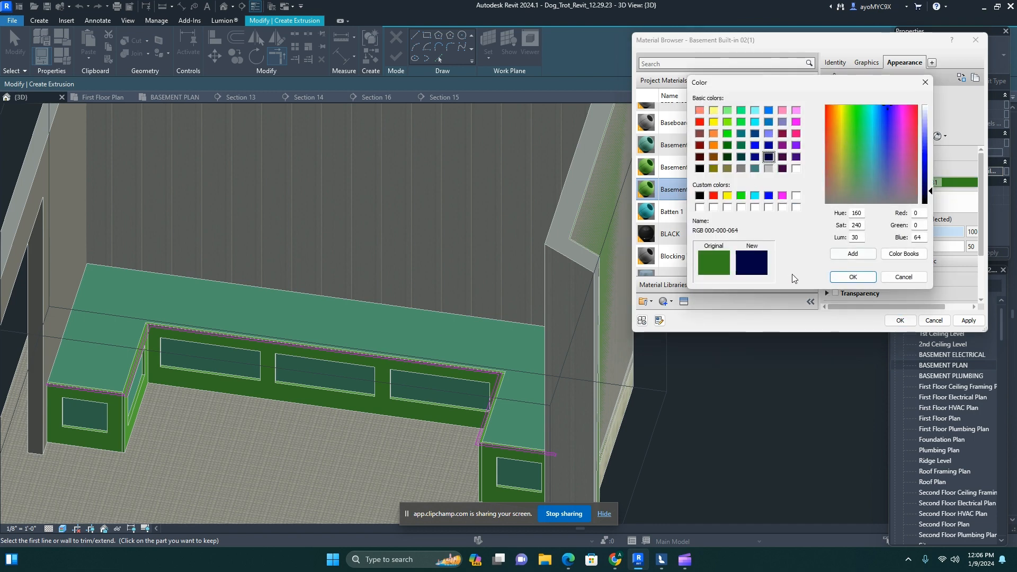
pyautogui.click(853, 277)
pyautogui.click(900, 320)
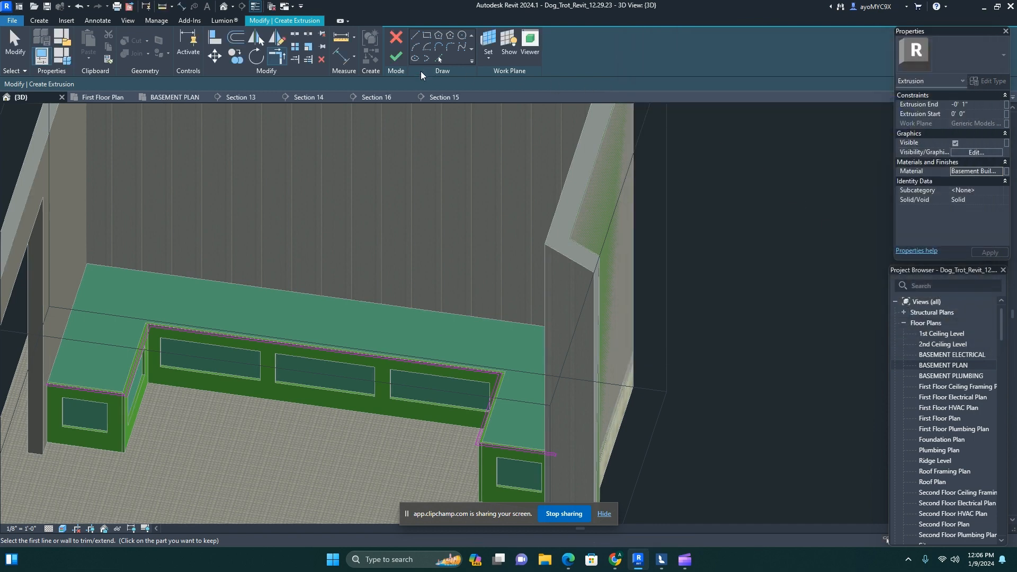
# - Finish the lip extrusion sketch and complete the in-place model
pyautogui.click(399, 57)
pyautogui.click(297, 424)
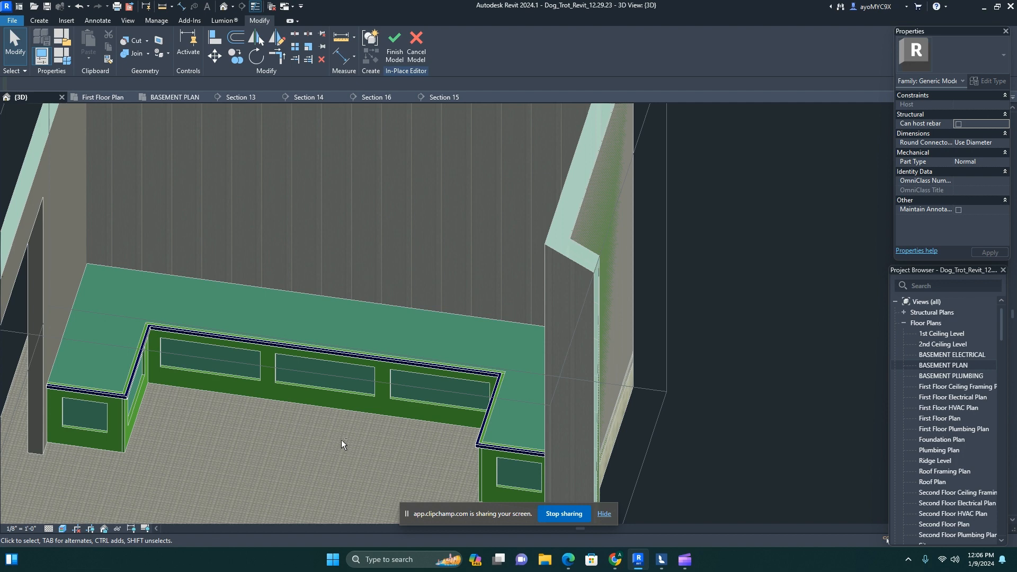
pyautogui.keyDown('shift'); pyautogui.moveTo(341, 440); pyautogui.dragTo(358, 298, button='middle'); pyautogui.keyUp('shift')
pyautogui.click(395, 52)
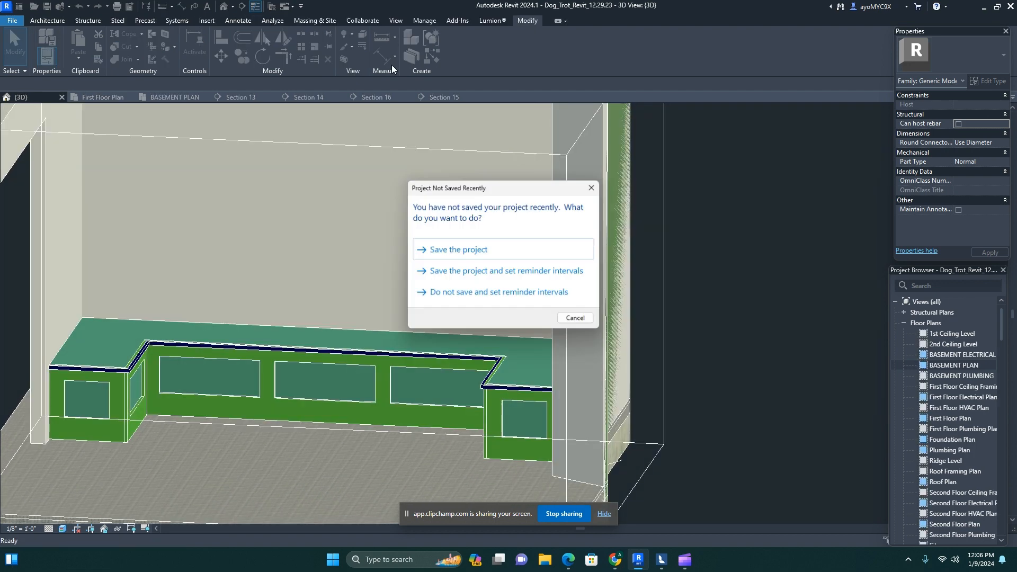
# - Save the project at the save reminder
pyautogui.click(460, 254)
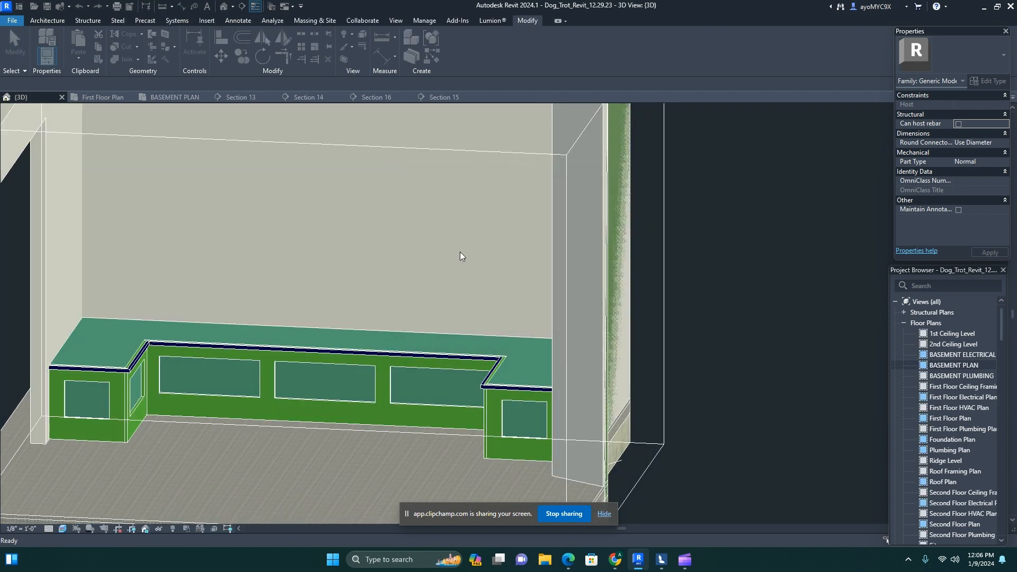
pyautogui.click(430, 414)
# - Start an in-place component in the Generic Models category with the default name and begin an extrusion in it
pyautogui.keyDown('shift'); pyautogui.moveTo(440, 427); pyautogui.dragTo(132, 333, button='middle'); pyautogui.keyUp('shift')
pyautogui.scroll(-3, 337, 199)
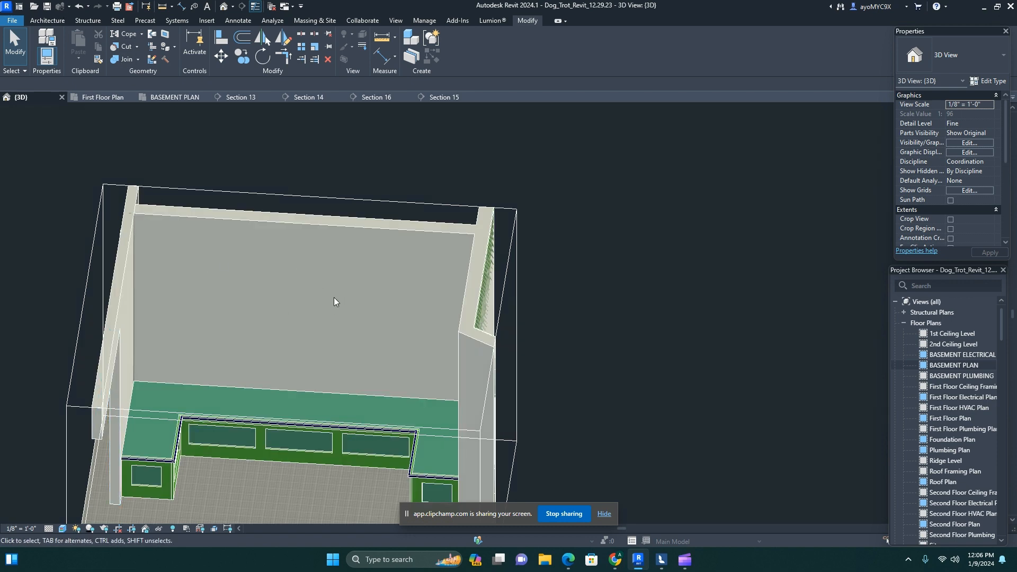
pyautogui.keyDown('shift'); pyautogui.moveTo(339, 319); pyautogui.dragTo(117, 353, button='middle'); pyautogui.keyUp('shift')
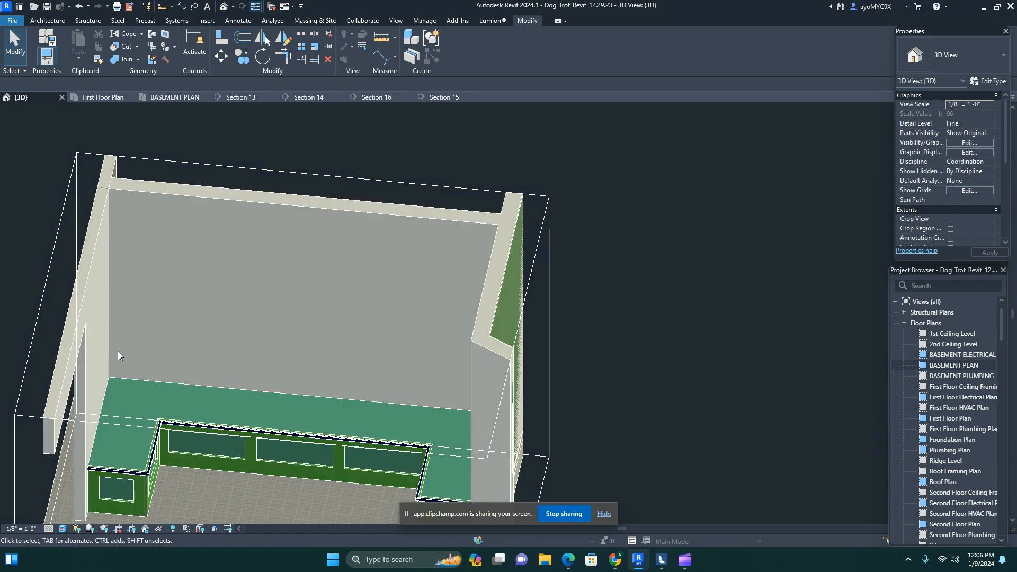
pyautogui.click(40, 21)
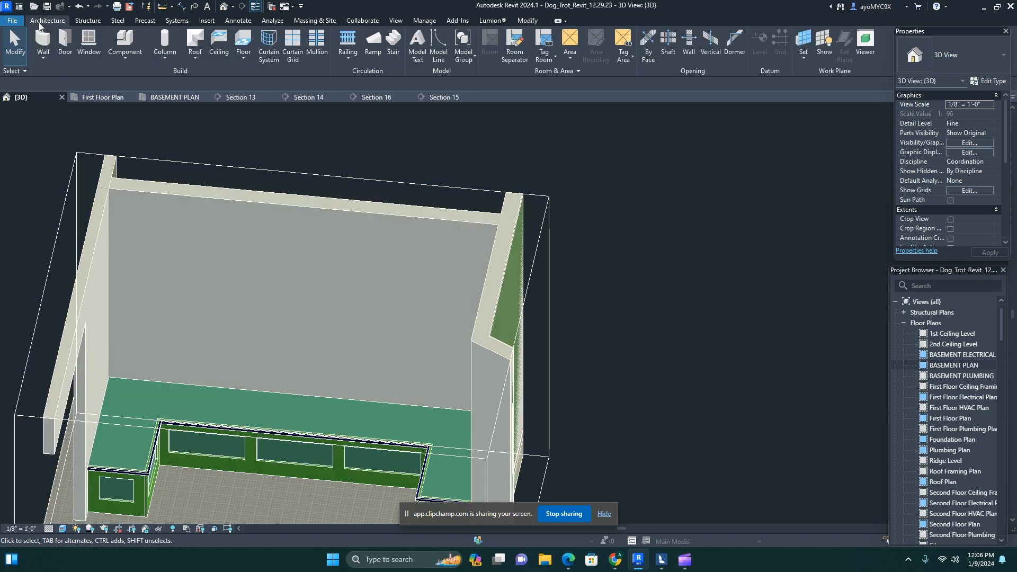
pyautogui.click(125, 57)
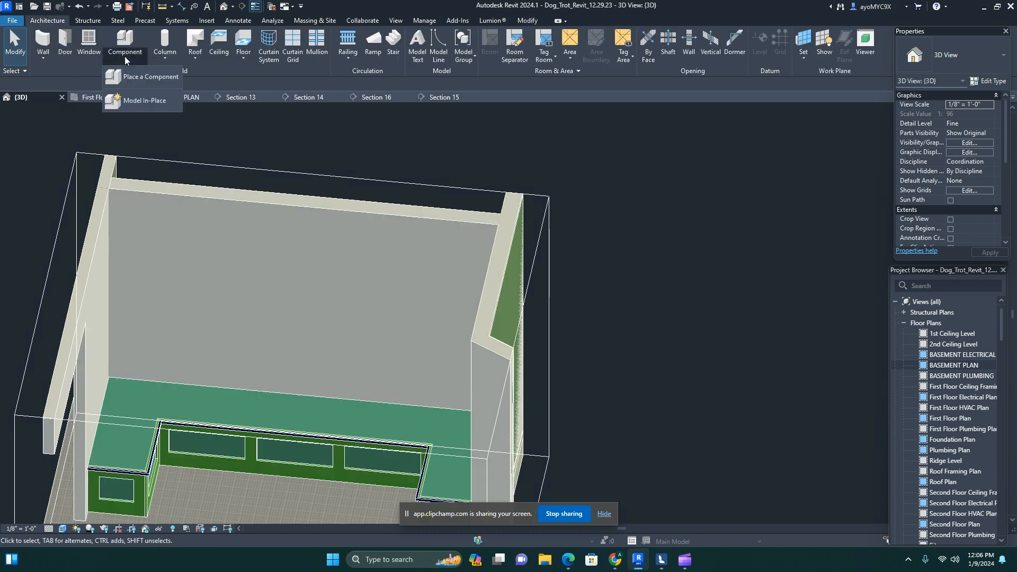
pyautogui.click(143, 105)
pyautogui.scroll(-5, 459, 263)
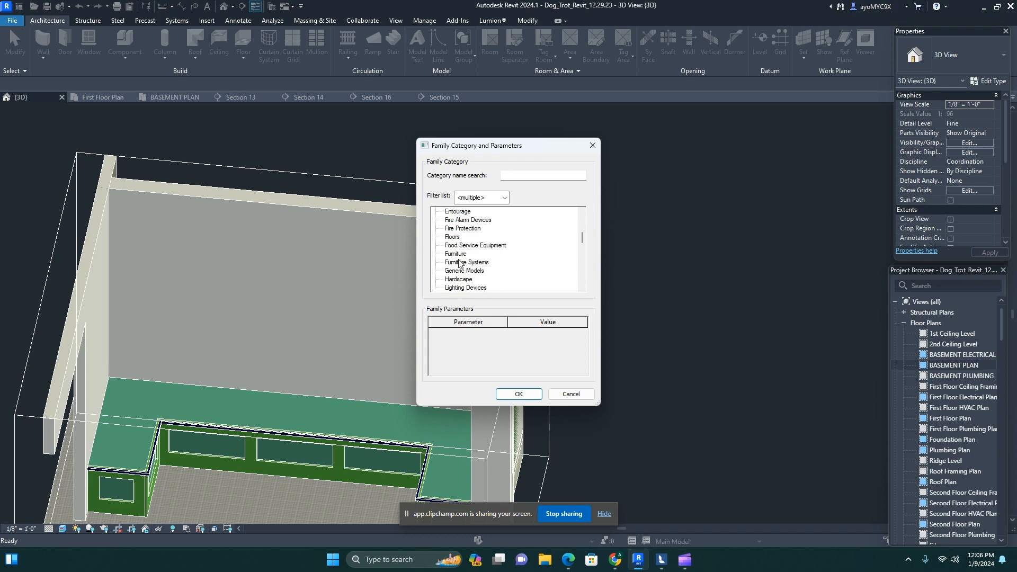
pyautogui.click(464, 271)
pyautogui.click(519, 395)
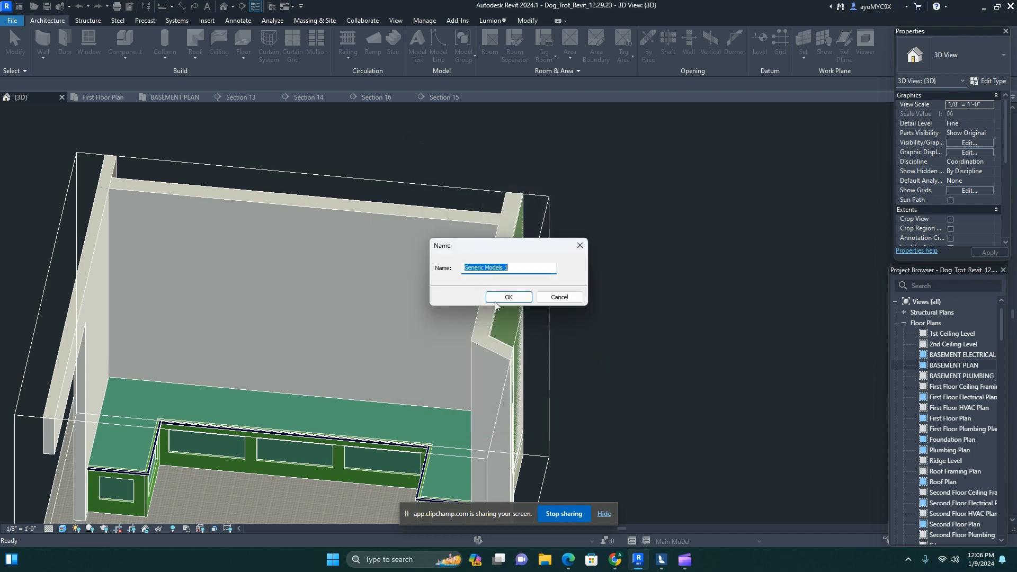
pyautogui.click(508, 295)
pyautogui.click(89, 42)
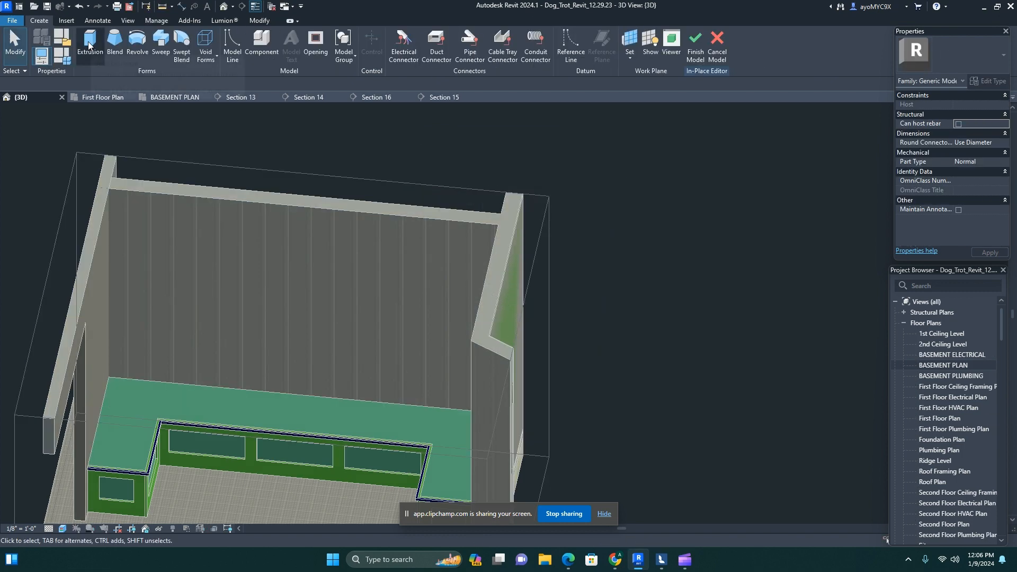
# - Try using the 2X6 EXT back wall's face as the extrusion's work plane for sketching in the basement plan
pyautogui.click(488, 40)
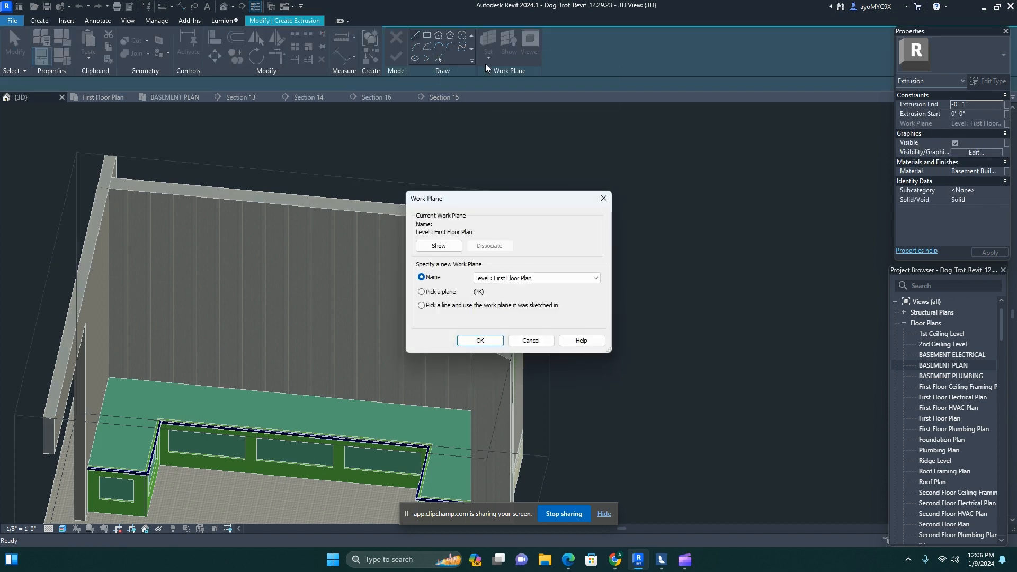
pyautogui.click(422, 292)
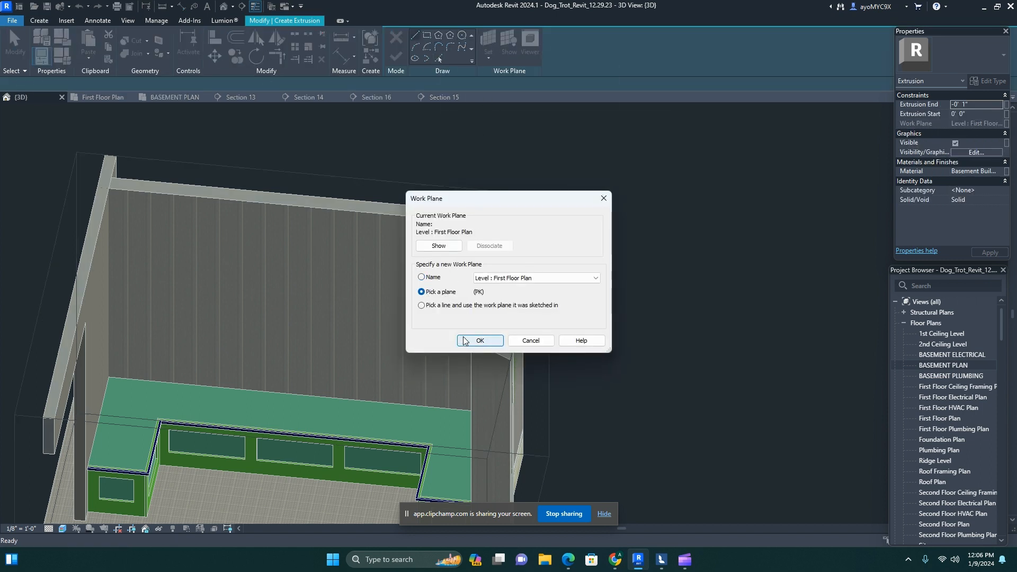
pyautogui.click(480, 340)
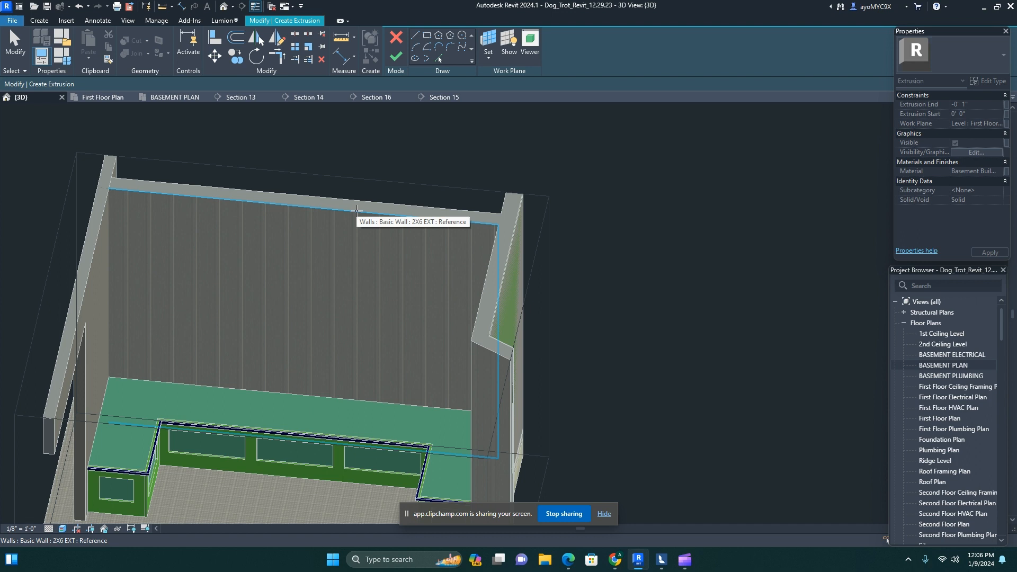
pyautogui.click(356, 210)
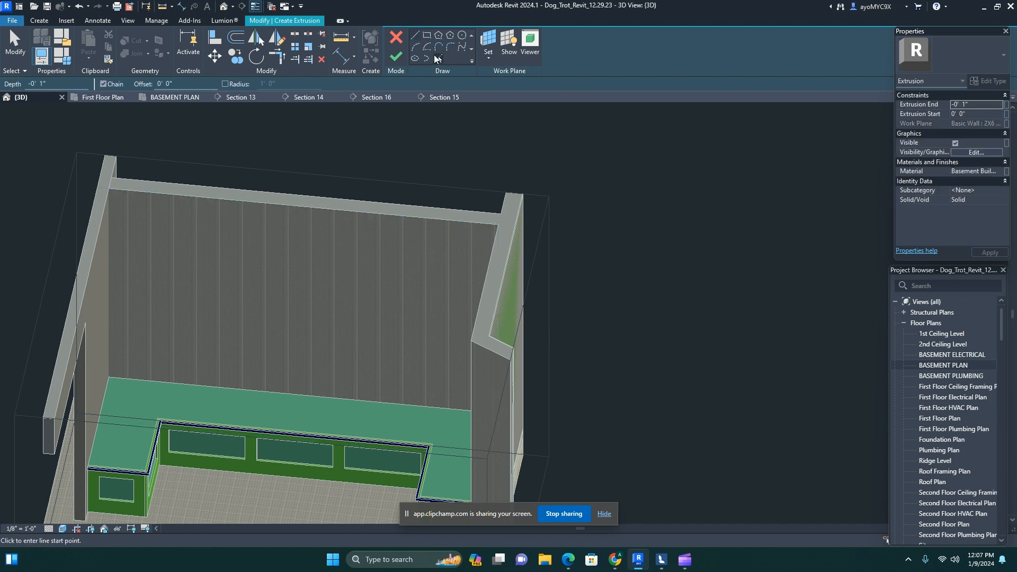
pyautogui.click(165, 97)
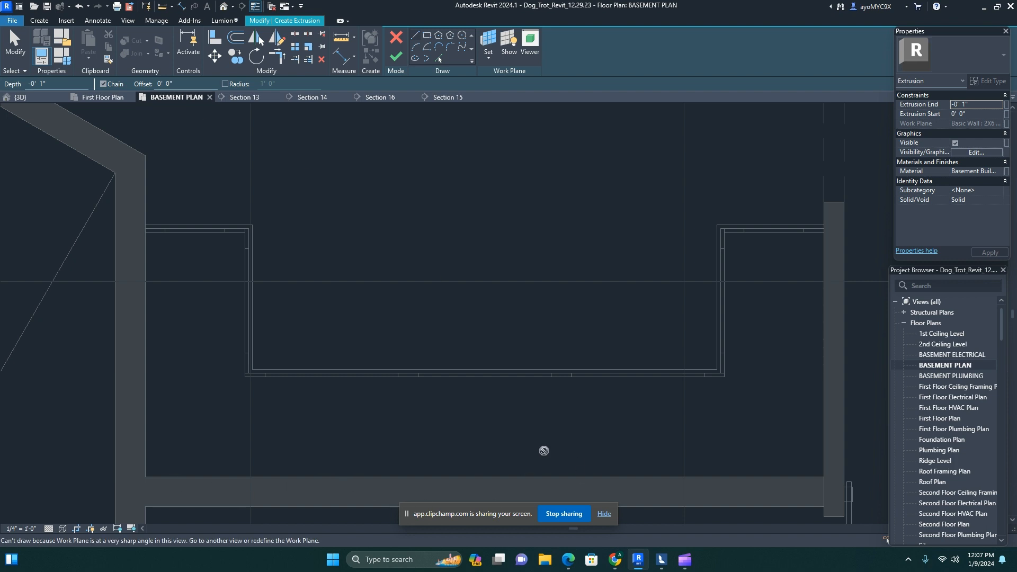
pyautogui.moveTo(520, 424); pyautogui.dragTo(495, 348, button='middle')
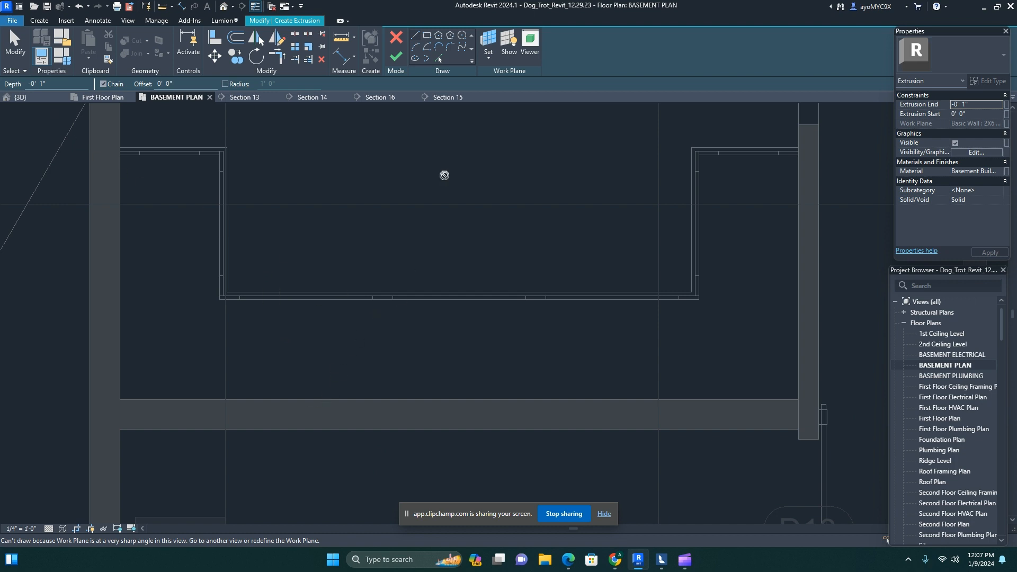
pyautogui.click(16, 97)
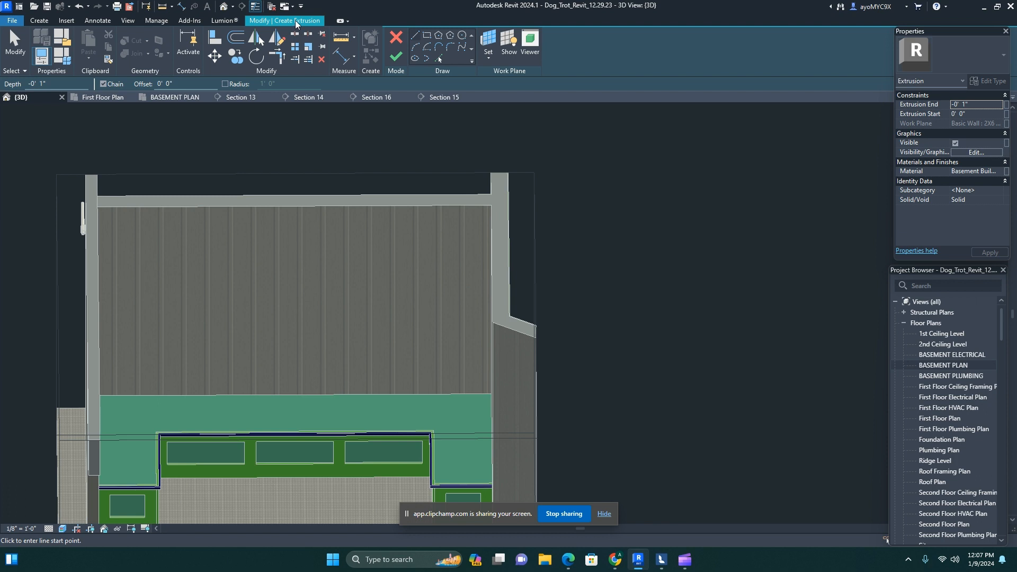
# - Set the extrusion's work plane by name to Level : BASEMENT PLAN
pyautogui.click(488, 42)
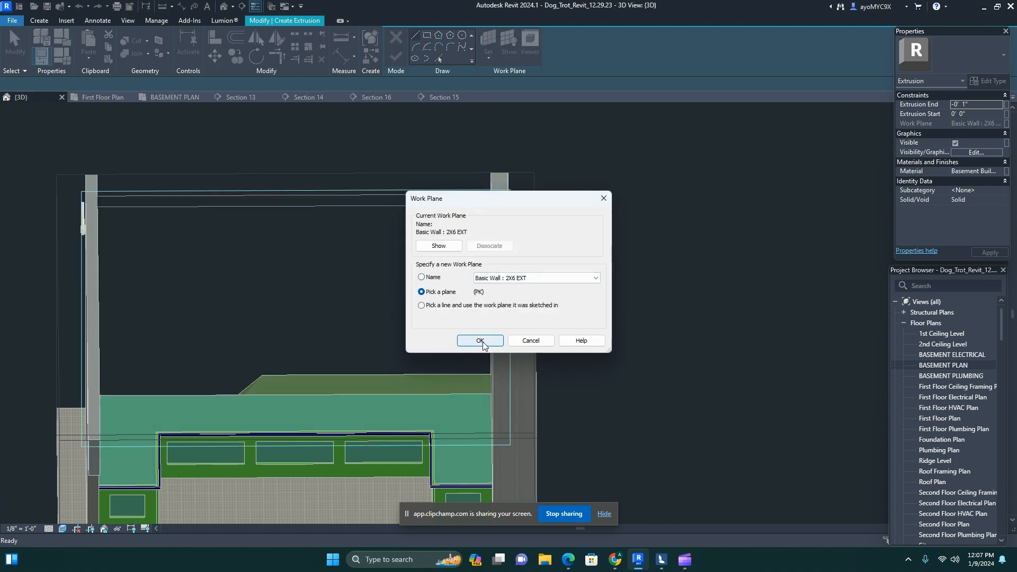
pyautogui.click(551, 278)
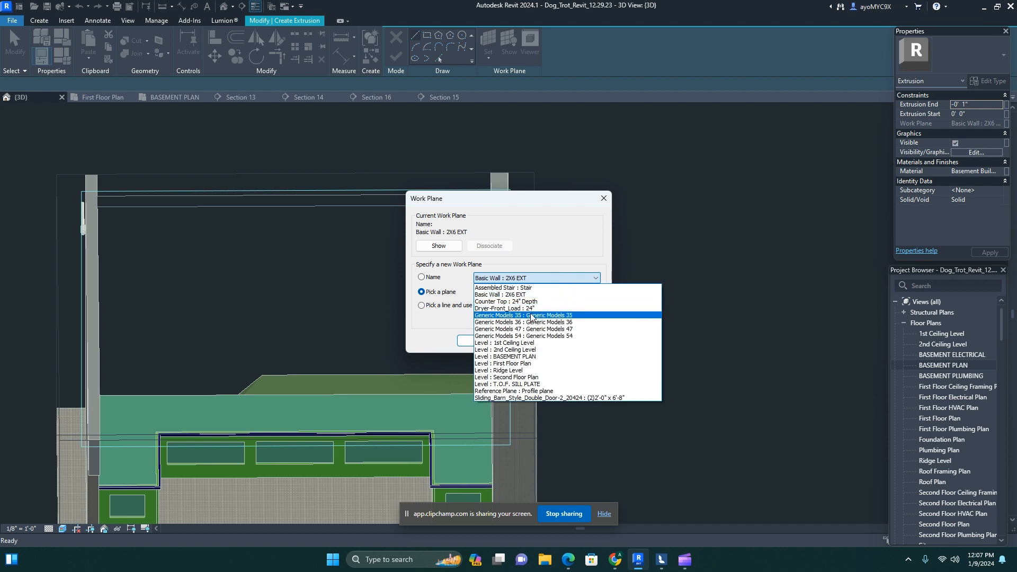
pyautogui.click(532, 364)
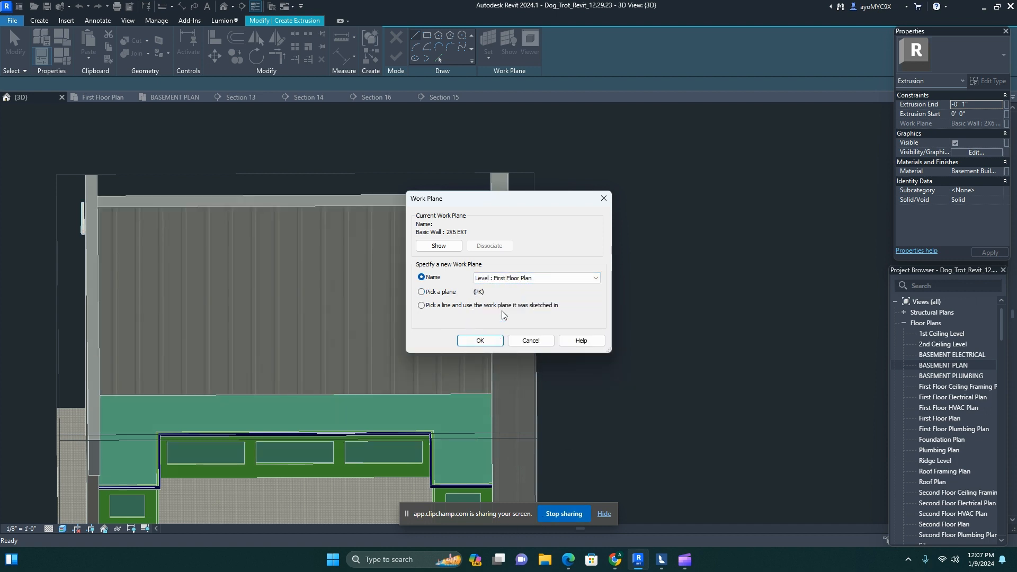
pyautogui.click(535, 278)
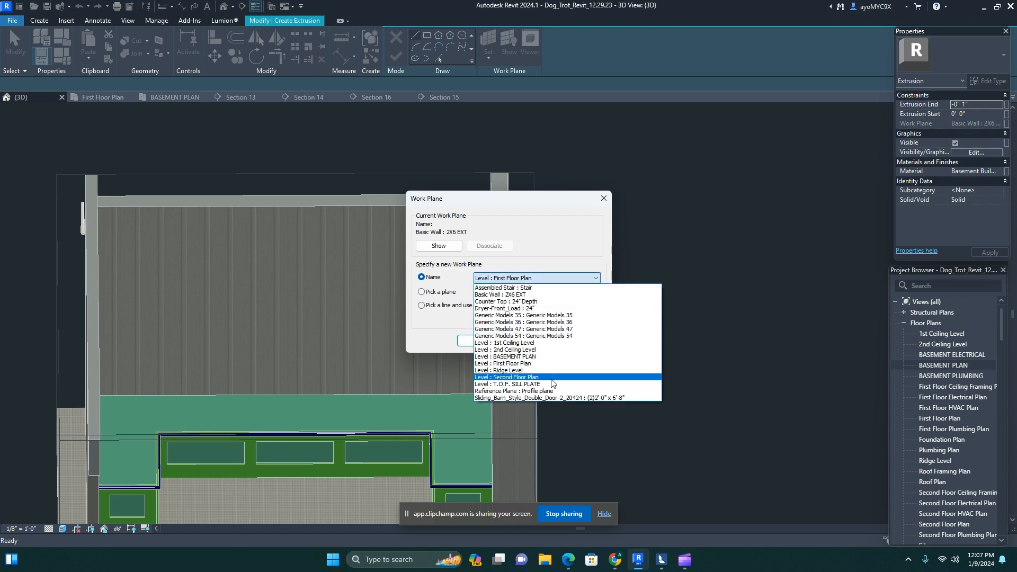
pyautogui.click(535, 357)
pyautogui.click(479, 341)
pyautogui.scroll(-2, 455, 355)
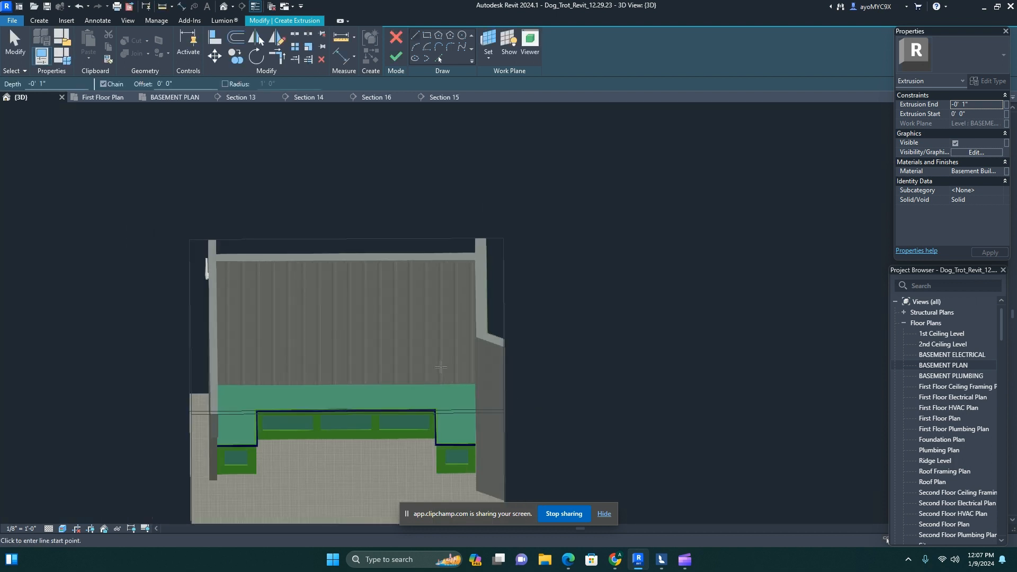
# - In the basement plan, start the profile at the back wall's lower-left inside corner, running 1 1/2" up the side wall and 1 1/2" across
pyautogui.click(174, 98)
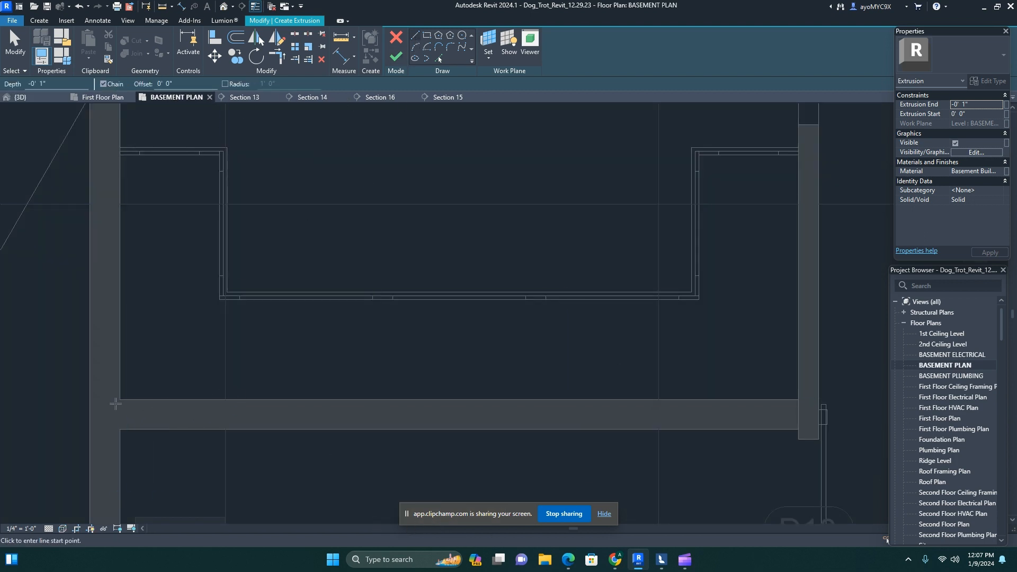
pyautogui.scroll(3, 116, 403)
pyautogui.scroll(2, 115, 402)
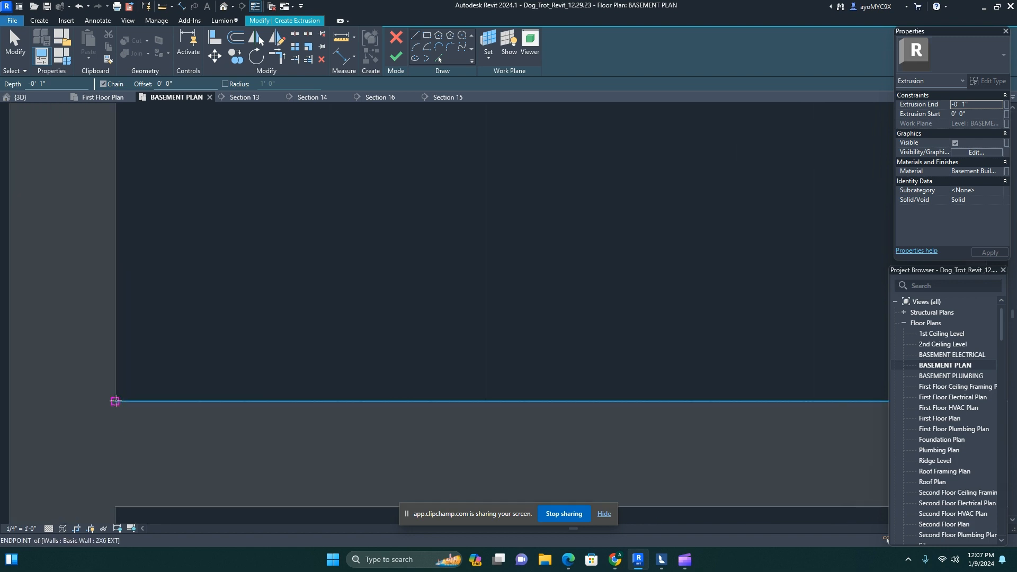
pyautogui.click(115, 402)
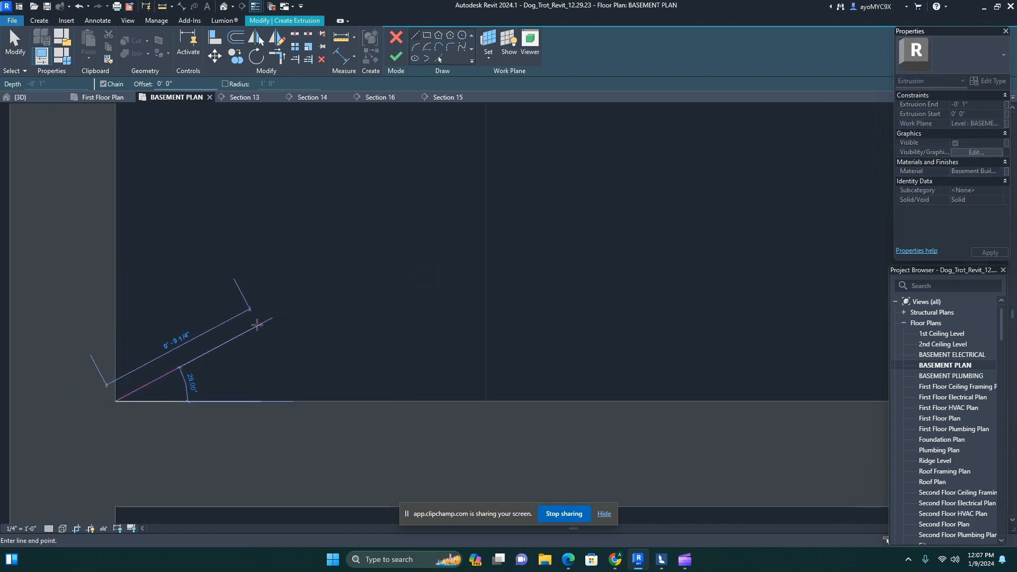
pyautogui.scroll(3, 115, 380)
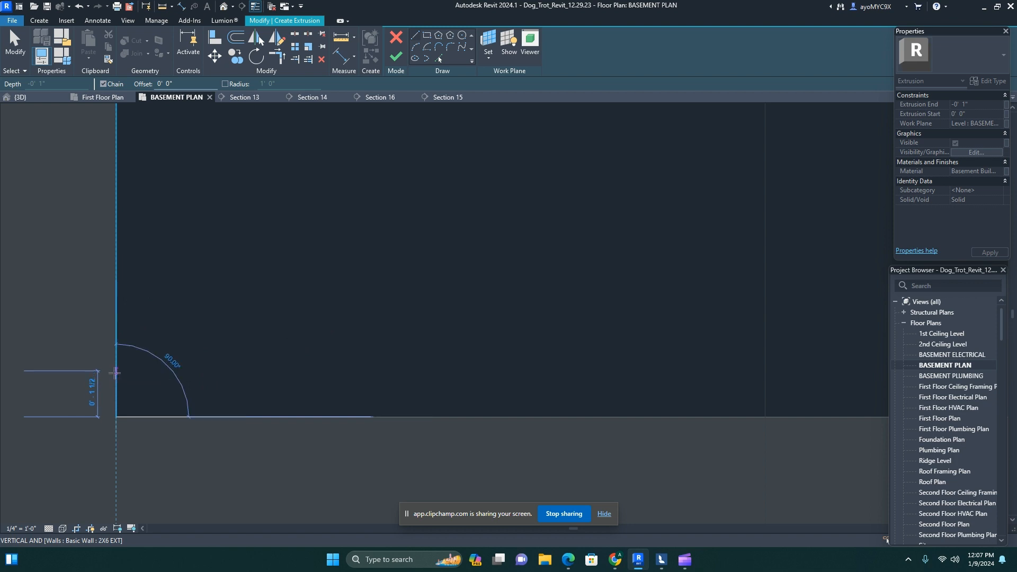
pyautogui.click(115, 371)
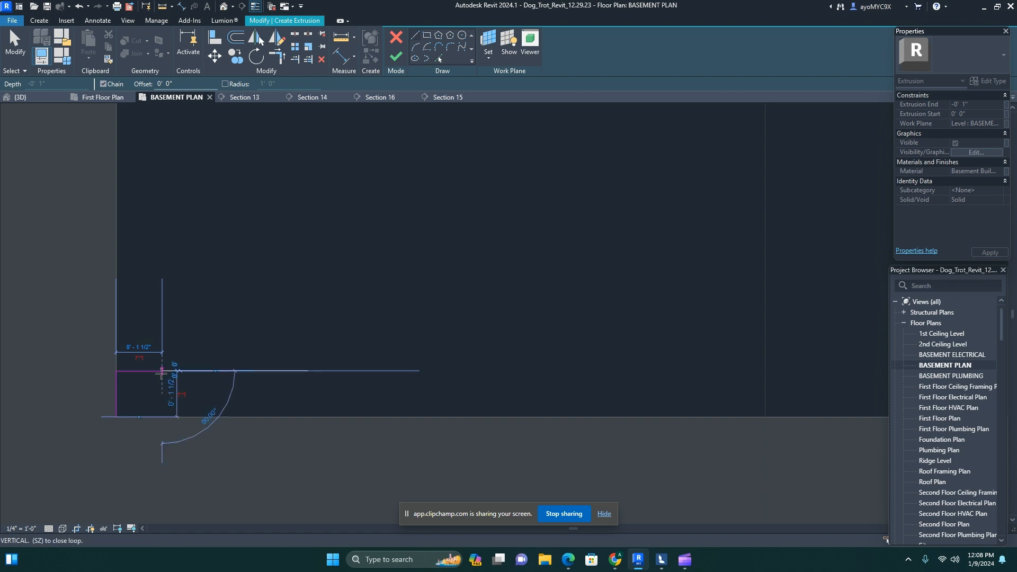
pyautogui.click(162, 371)
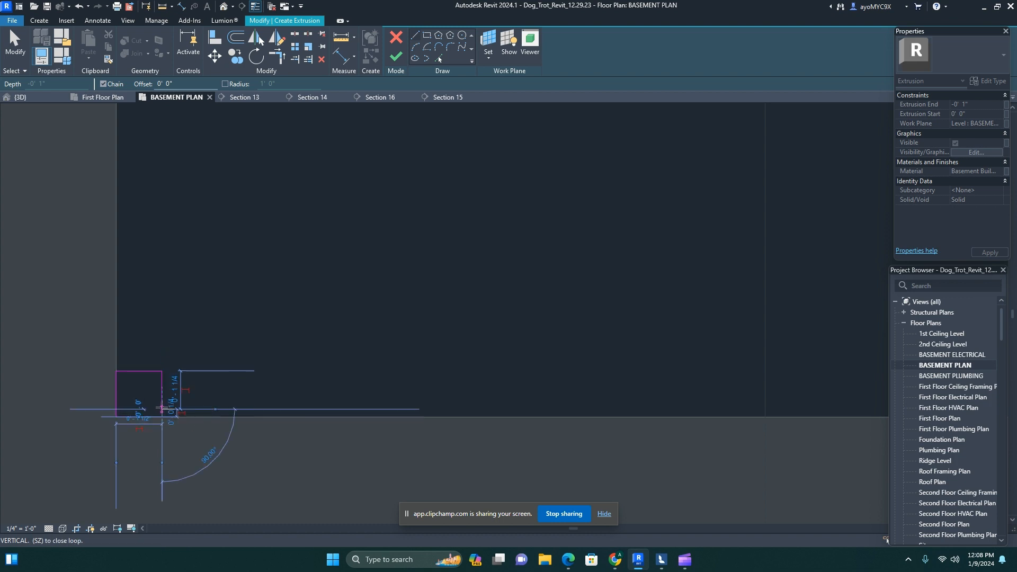
# - Continue the profile along the back wall with a 1 1/2" wide, 1 1/4" deep recess and a second 1 1/2" wide rib
pyautogui.click(162, 408)
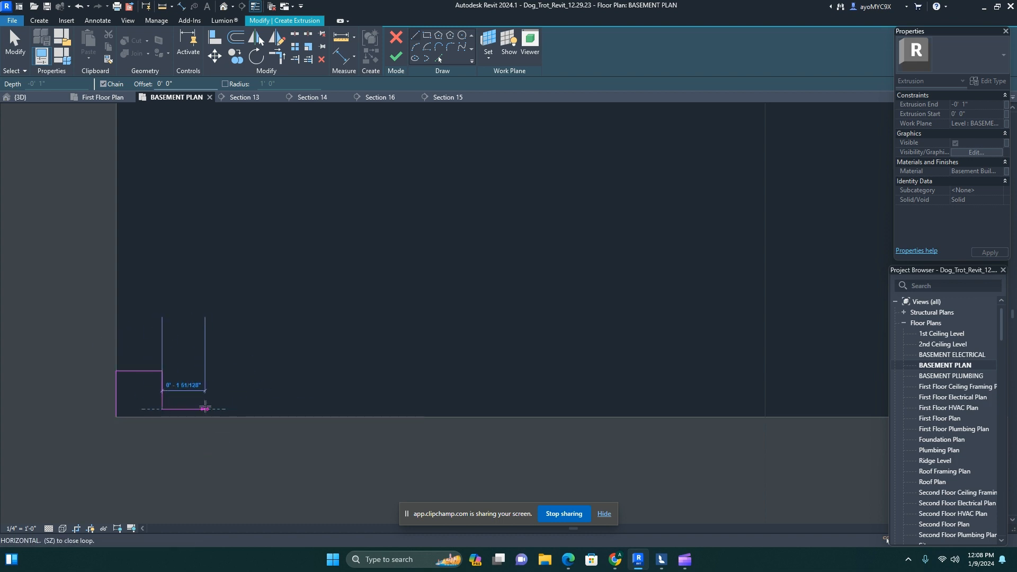
pyautogui.click(207, 408)
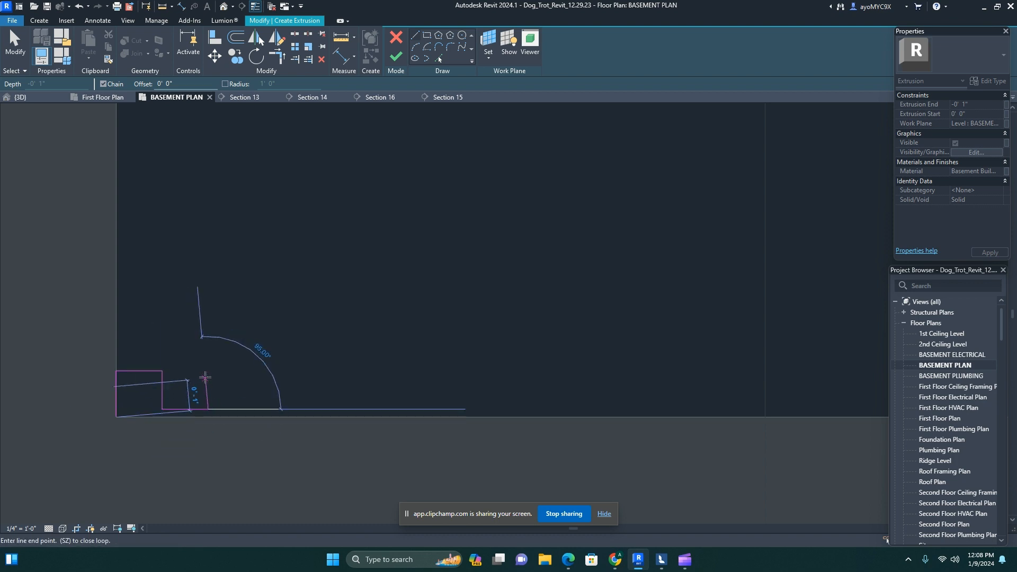
pyautogui.click(209, 370)
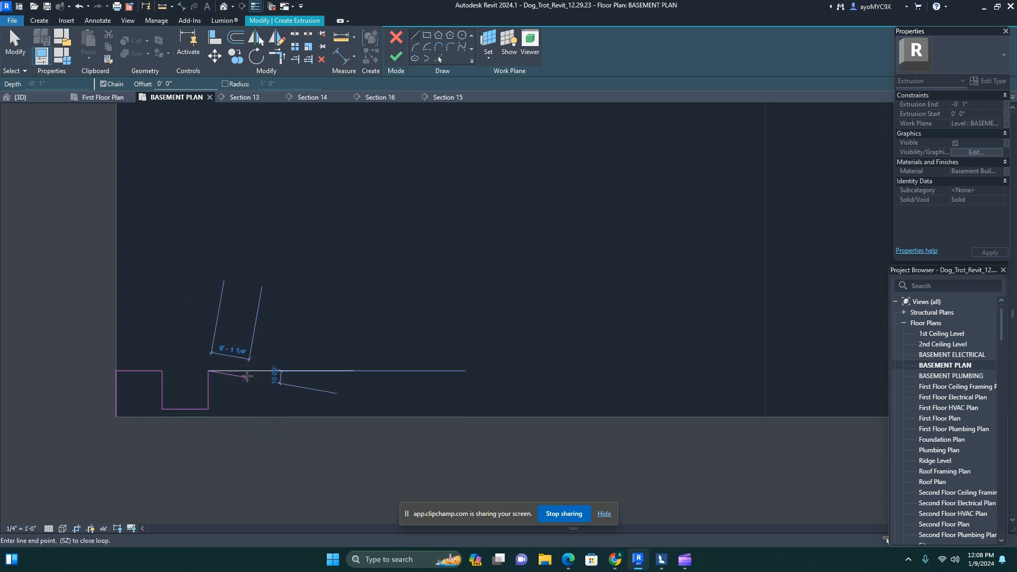
pyautogui.click(255, 371)
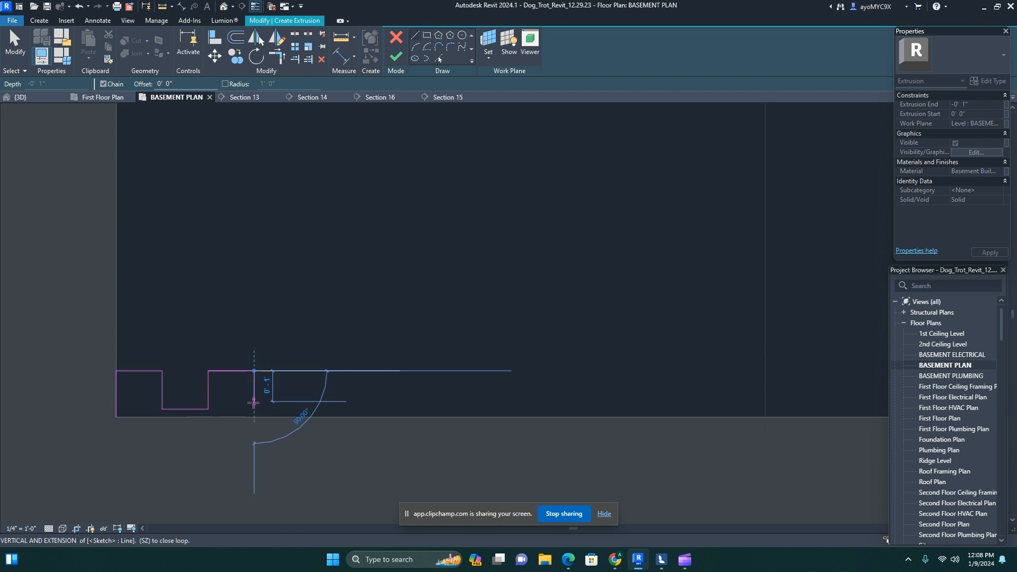
pyautogui.click(255, 408)
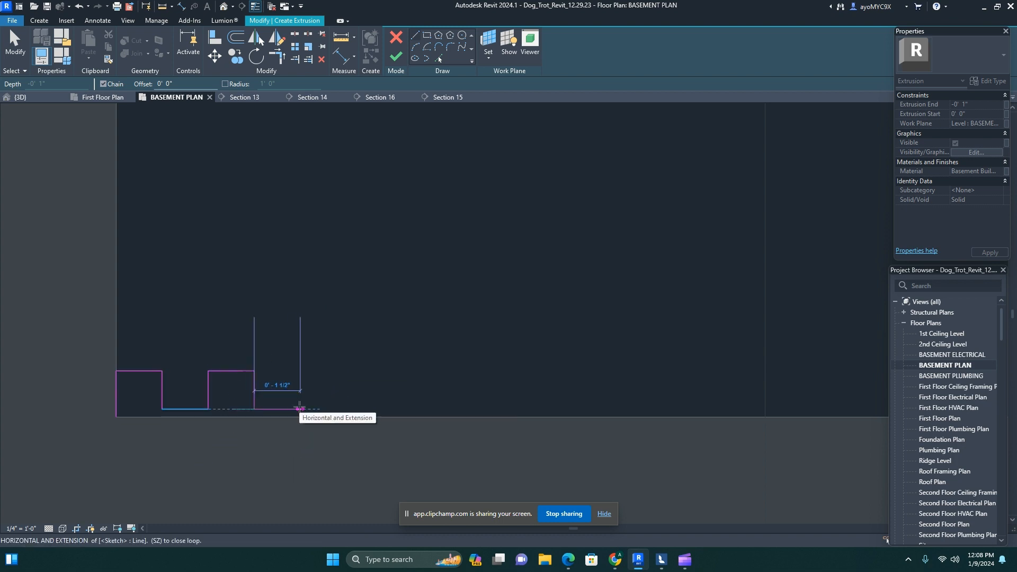
# - Extend the profile along the back wall with two more 1 1/2" wide, 1 1/4" deep recesses, each followed by a 1 1/2" wide rib
pyautogui.click(301, 408)
pyautogui.click(301, 371)
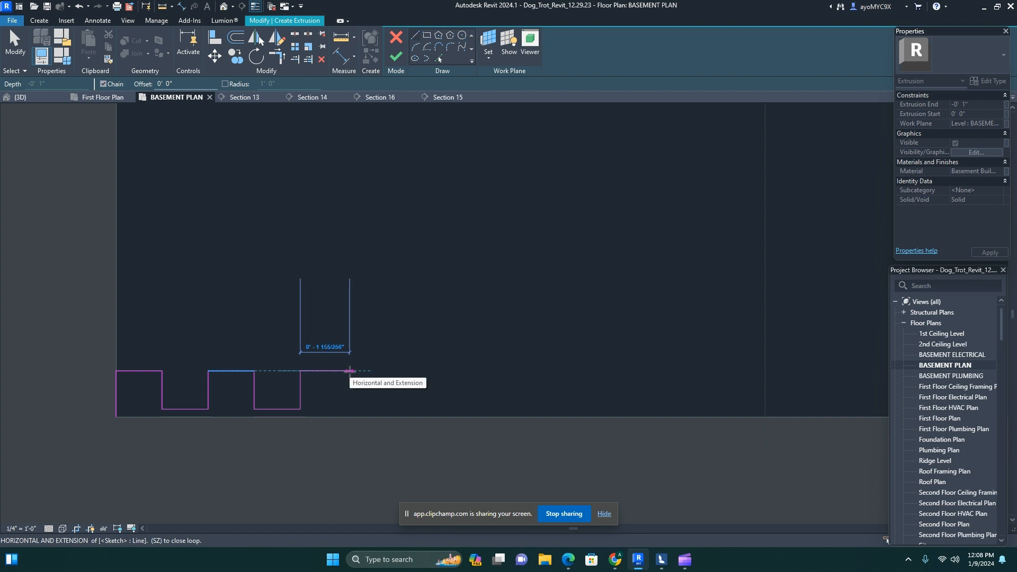
pyautogui.click(347, 371)
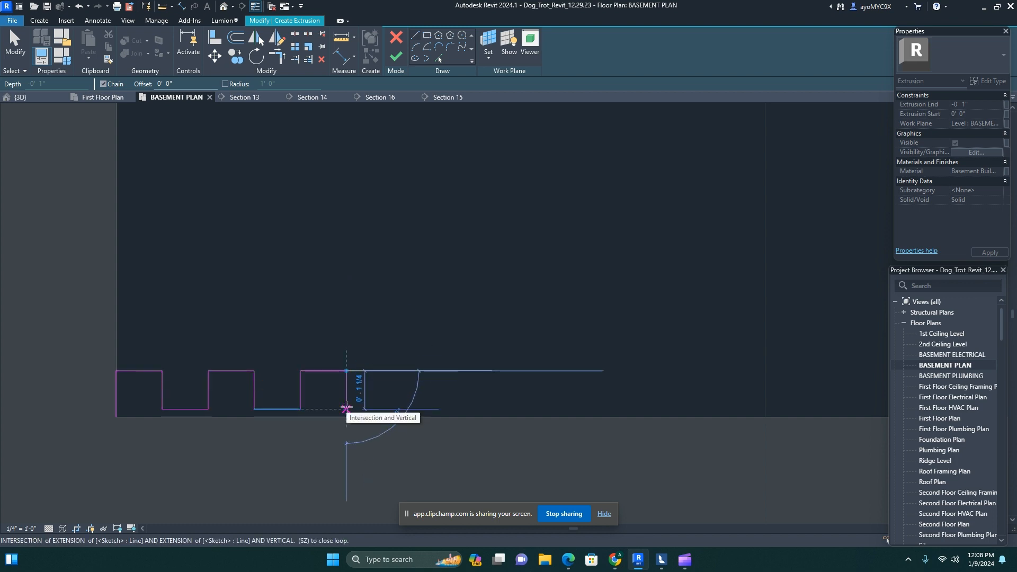
pyautogui.click(346, 409)
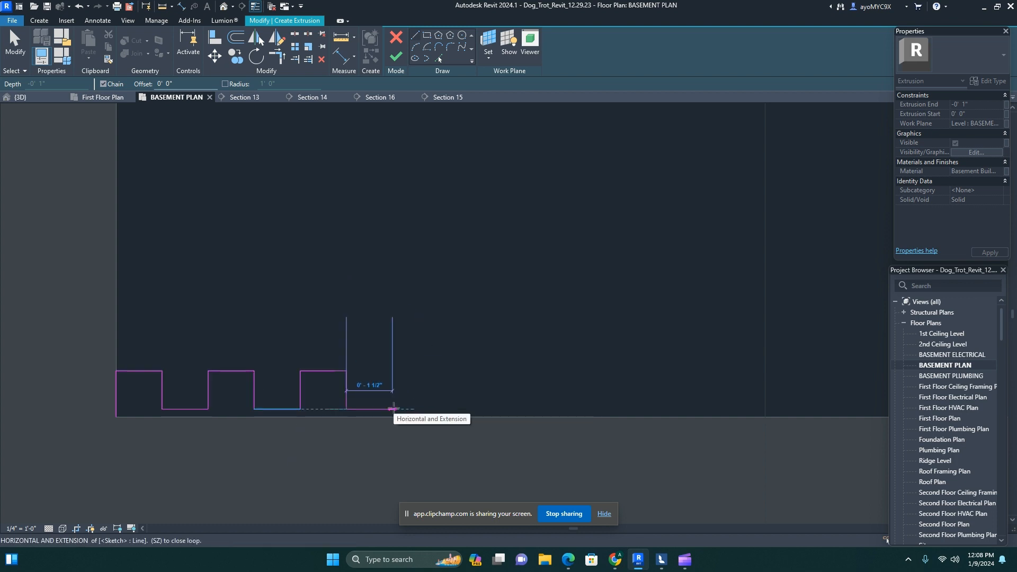
pyautogui.click(393, 408)
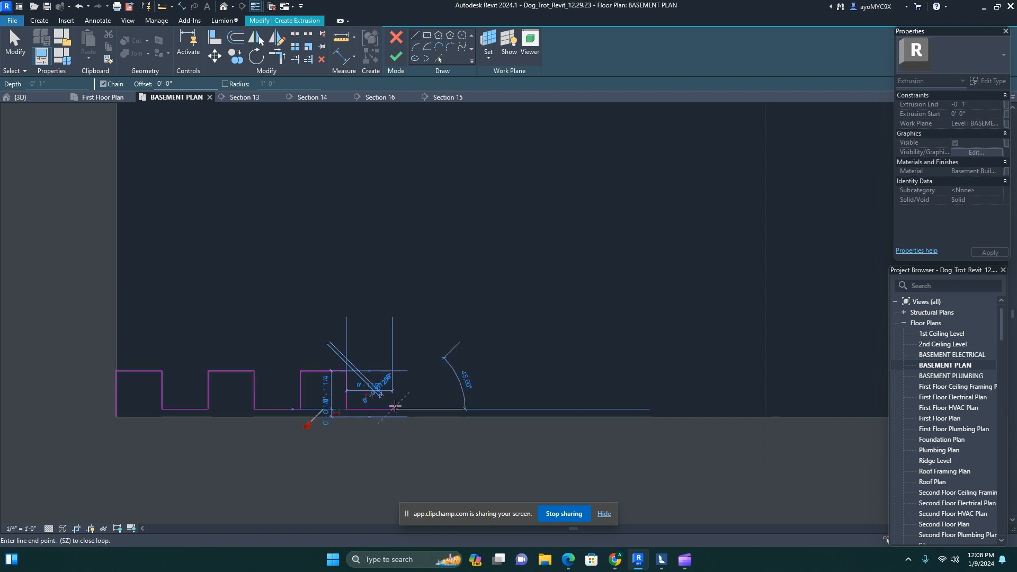
pyautogui.click(392, 371)
pyautogui.click(439, 371)
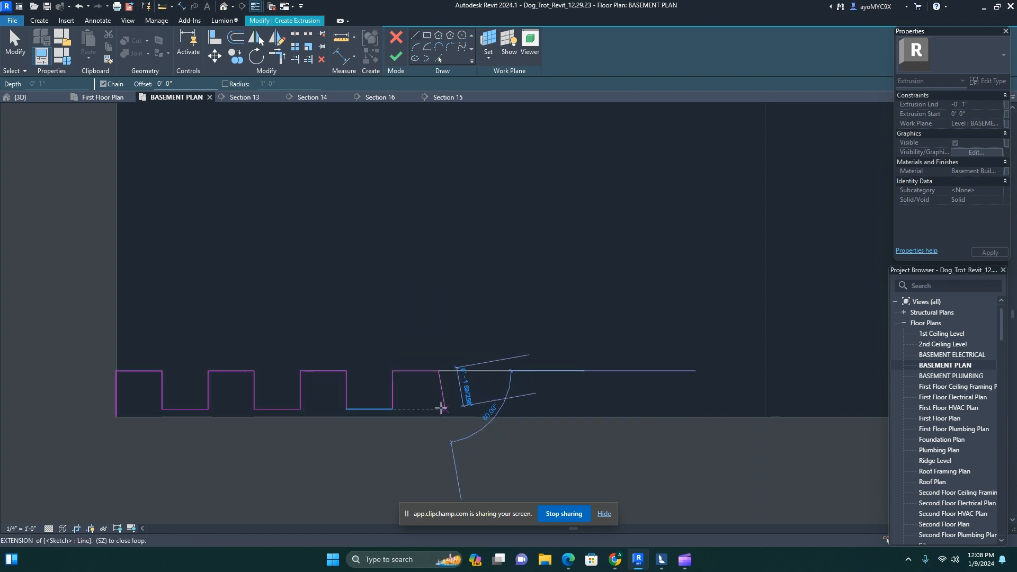
pyautogui.click(439, 409)
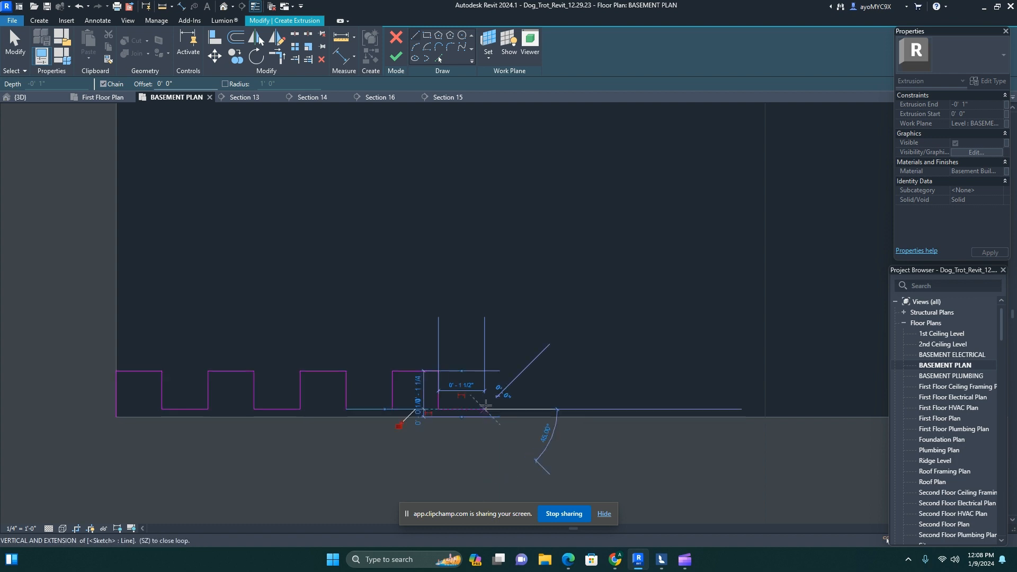
# - Add another 1 1/2" recess, a fifth 1 1/2" rib and a last 1 1/2" recess, ending the line chain with a 1 1/4" riser
pyautogui.click(485, 409)
pyautogui.click(485, 371)
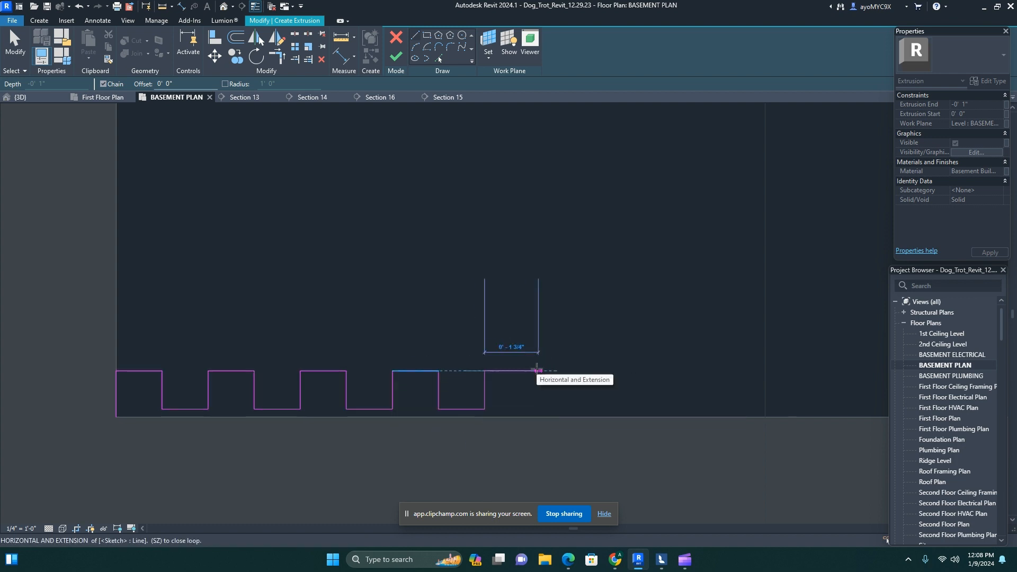
pyautogui.click(530, 371)
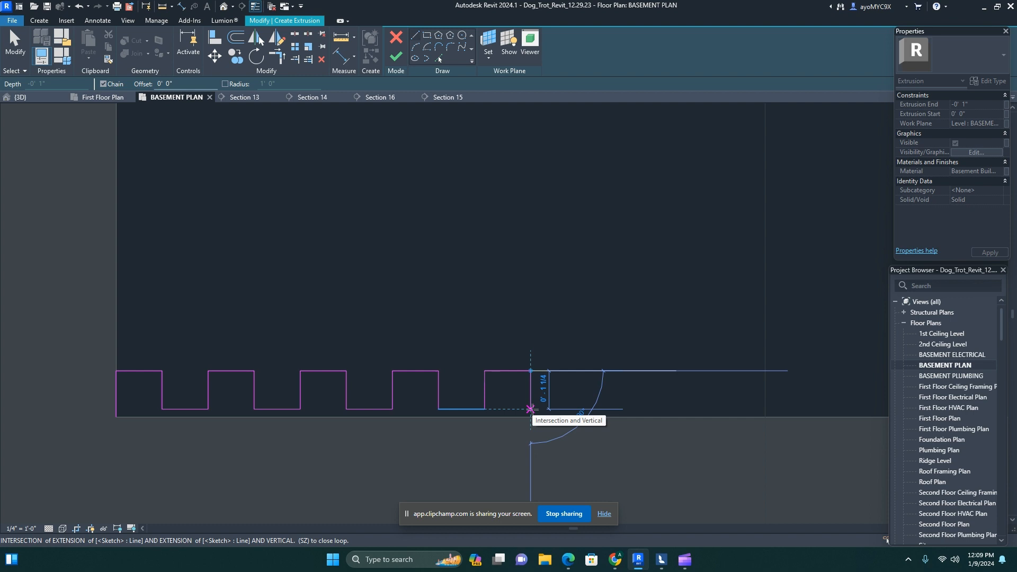
pyautogui.click(531, 409)
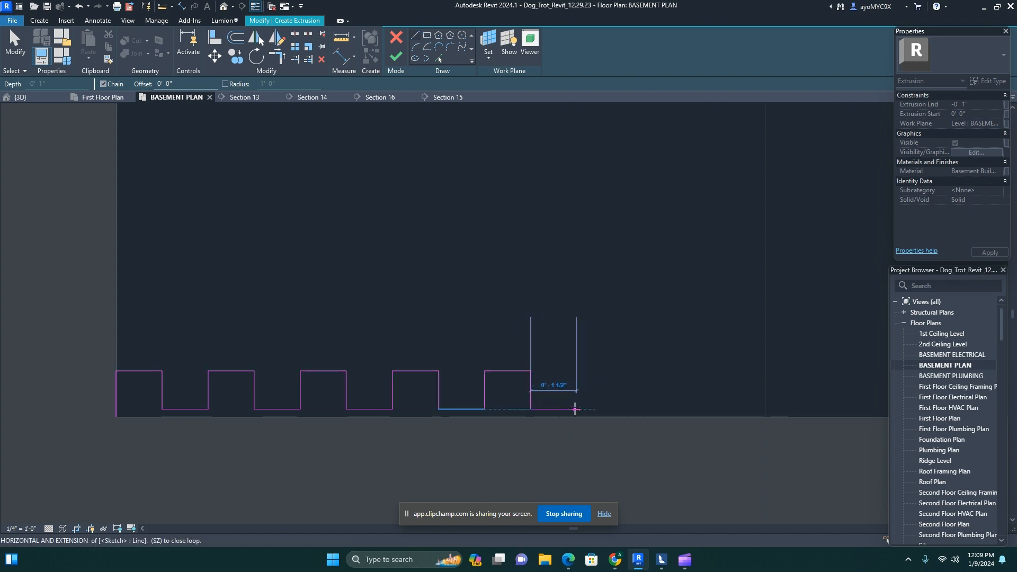
pyautogui.click(575, 409)
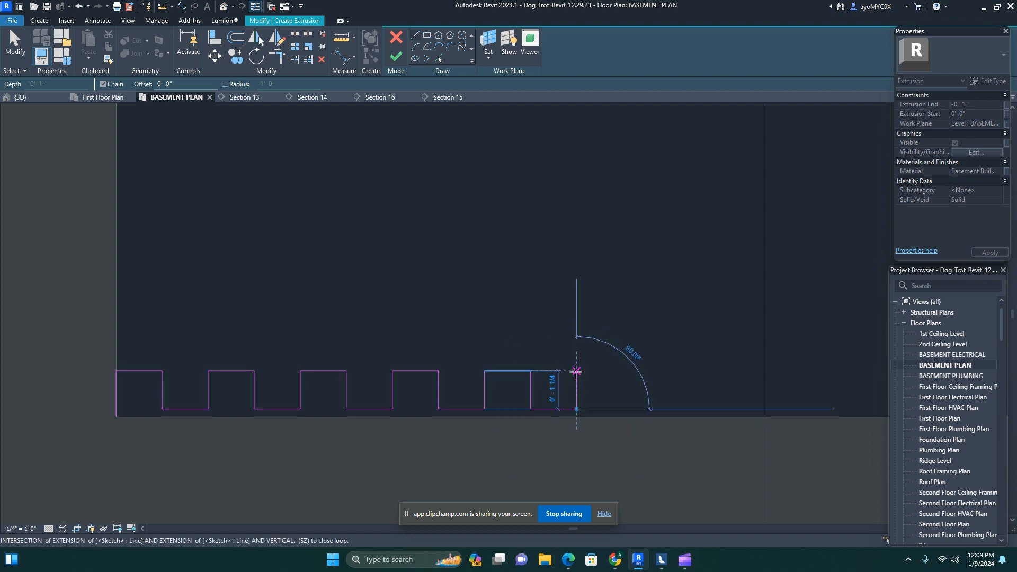
pyautogui.press('Escape')
pyautogui.press('Escape')
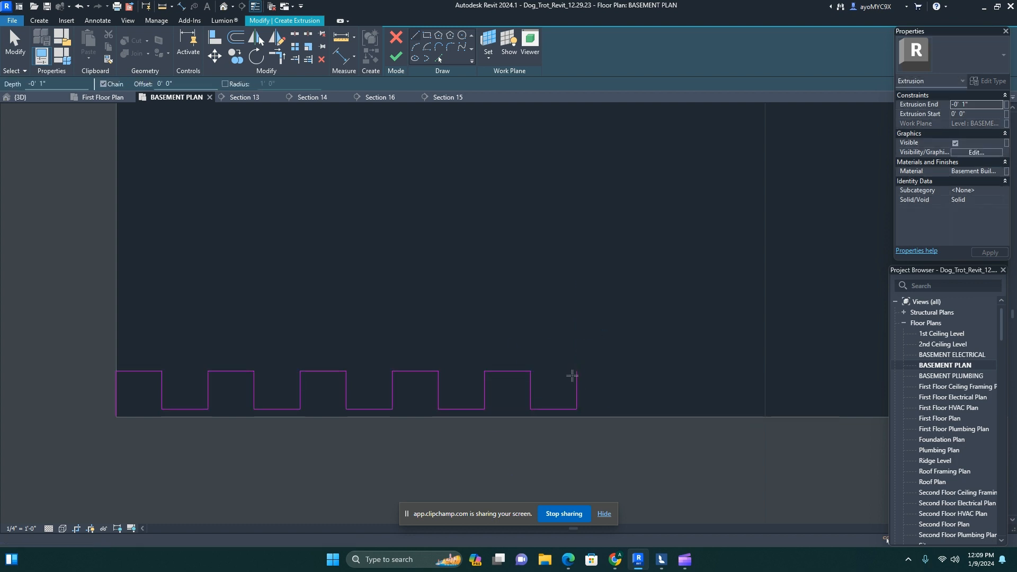
# - Select all the sketched rib and recess lines along the back wall
pyautogui.scroll(-4, 576, 371)
pyautogui.moveTo(389, 358); pyautogui.dragTo(572, 407)
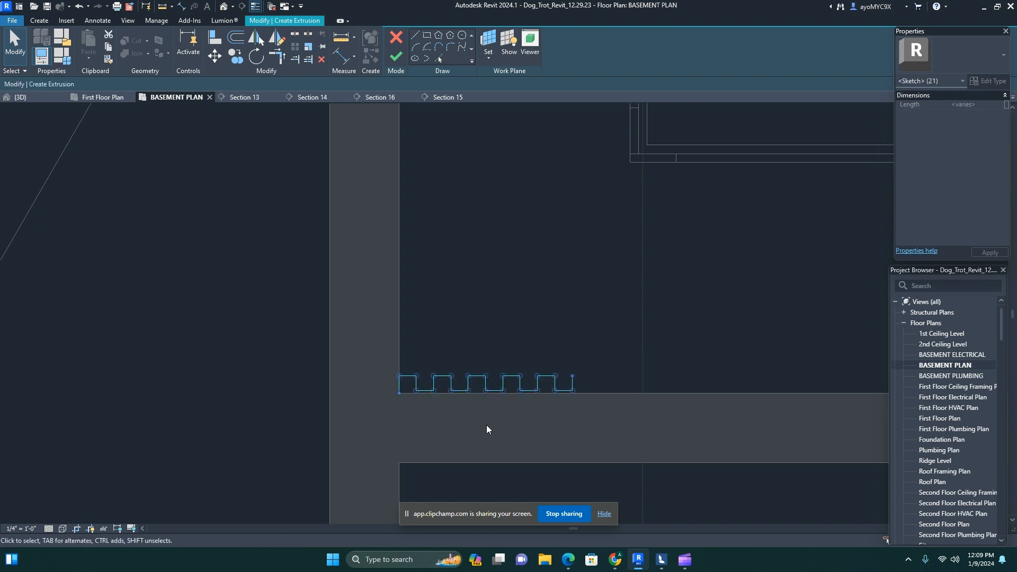
# - Copy the notched profile lines, excluding the end line at the wall corner, three times end to end along the wall
pyautogui.keyDown('shift'); pyautogui.click(399, 384); pyautogui.keyUp('shift')
pyautogui.scroll(2, 443, 415)
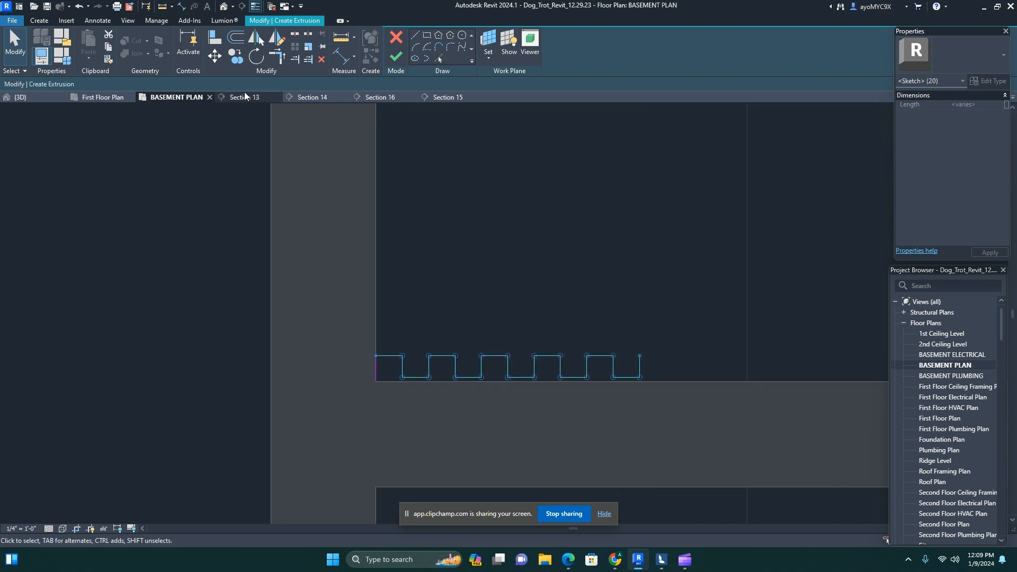
pyautogui.click(235, 56)
pyautogui.click(380, 367)
pyautogui.scroll(-2, 384, 374)
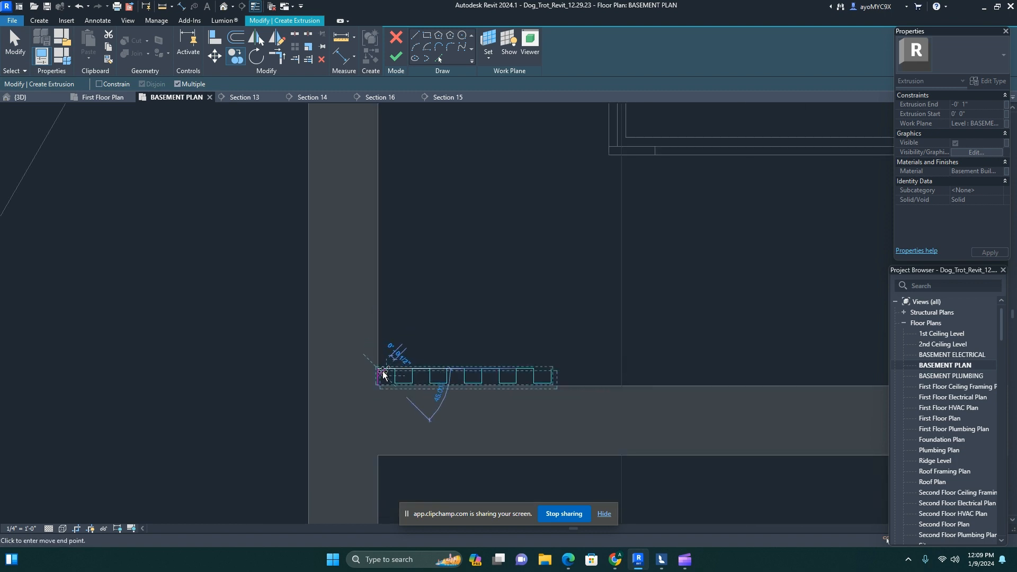
pyautogui.moveTo(383, 374); pyautogui.dragTo(223, 375, button='middle')
pyautogui.click(391, 372)
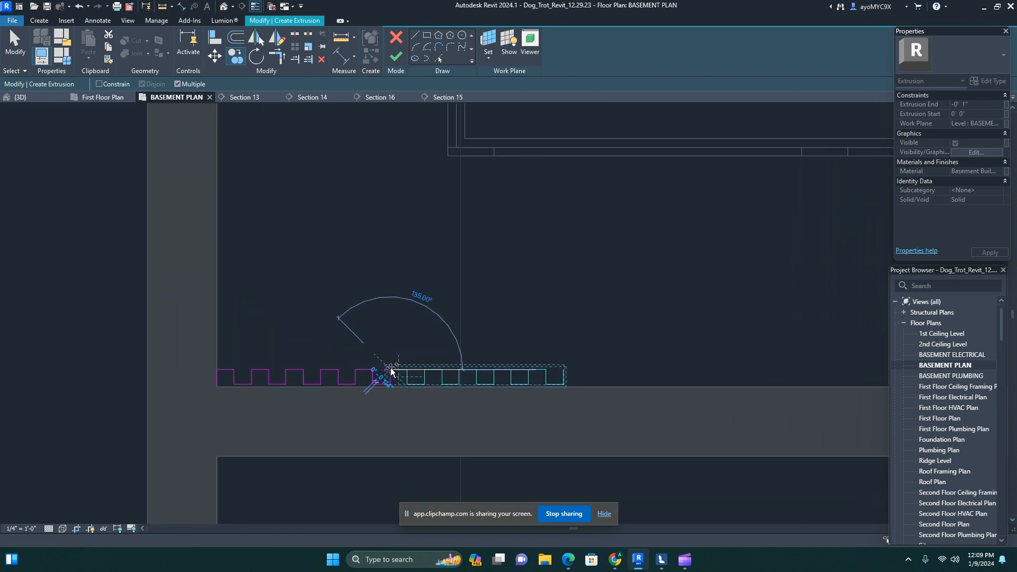
pyautogui.click(563, 369)
pyautogui.scroll(-3, 573, 369)
pyautogui.scroll(2, 457, 359)
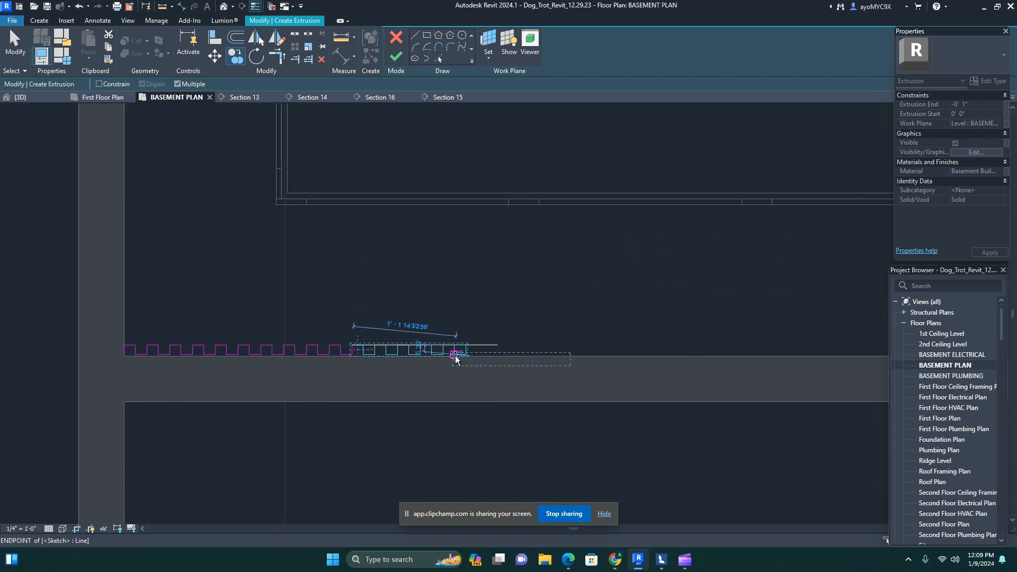
pyautogui.scroll(3, 456, 355)
pyautogui.click(478, 334)
pyautogui.scroll(-5, 478, 336)
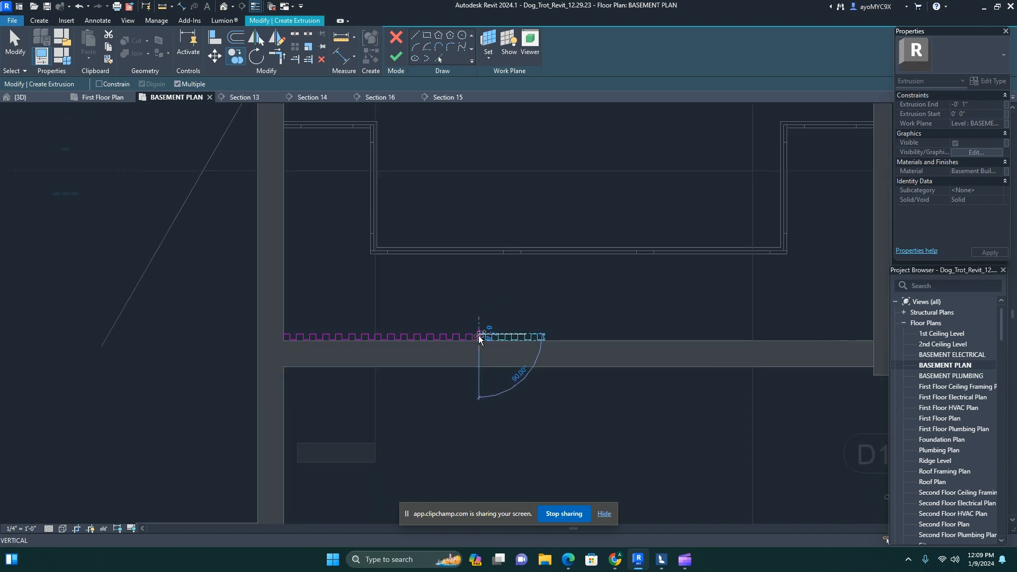
pyautogui.press('Escape')
pyautogui.press('Escape')
pyautogui.scroll(2, 303, 306)
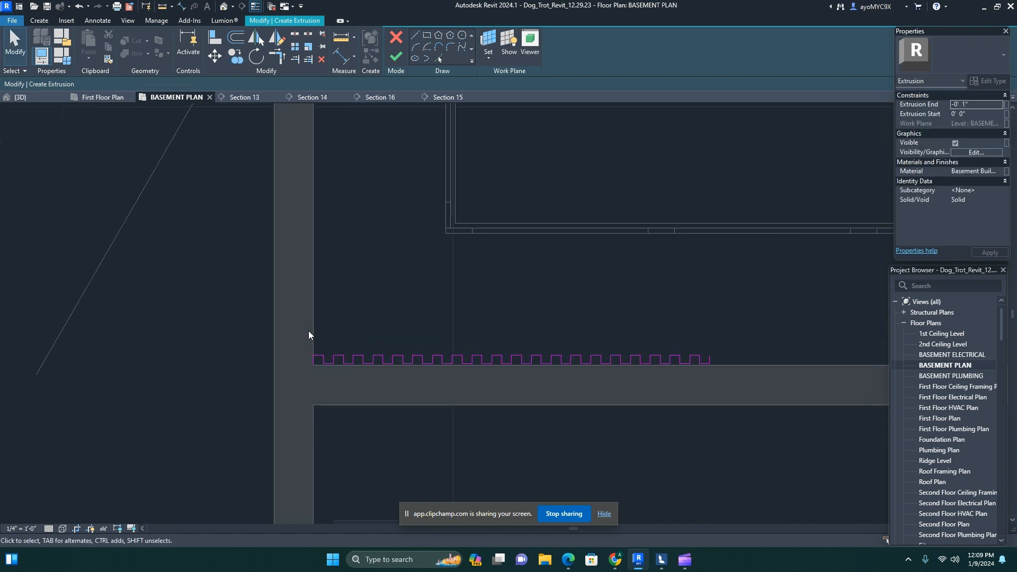
# - Copy the whole extended run of notches, without its starting end line, twice more along the wall until it passes the far side wall
pyautogui.moveTo(309, 331)
pyautogui.mouseDown()
pyautogui.moveTo(371, 374)
pyautogui.moveTo(721, 374)
pyautogui.mouseUp()
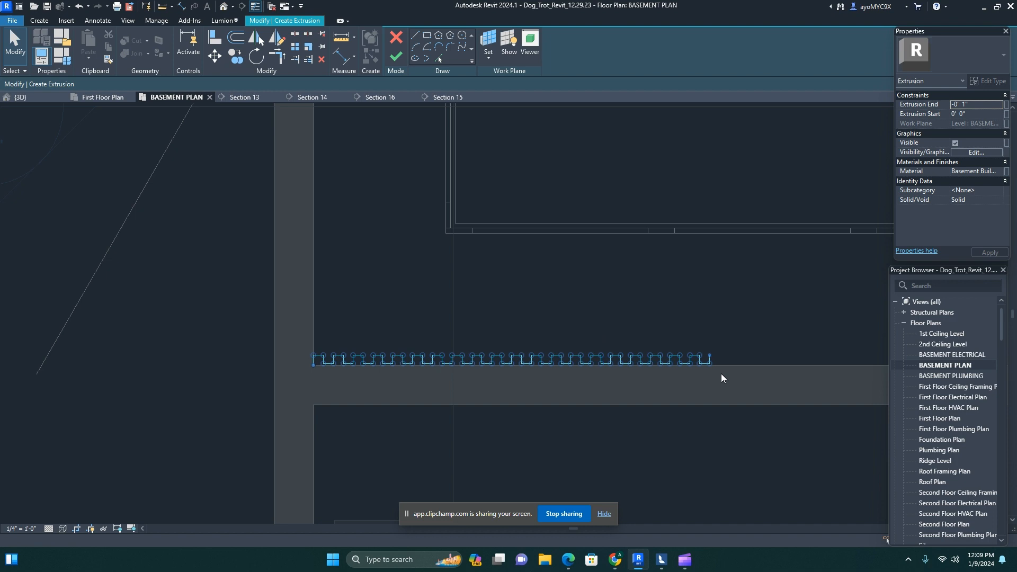
pyautogui.keyDown('shift'); pyautogui.click(312, 358); pyautogui.keyUp('shift')
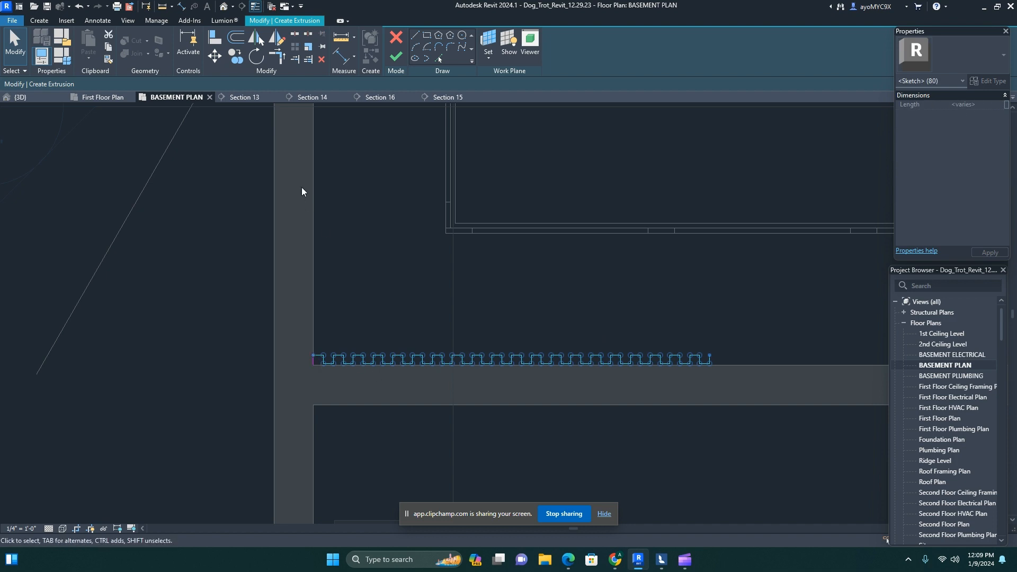
pyautogui.click(229, 57)
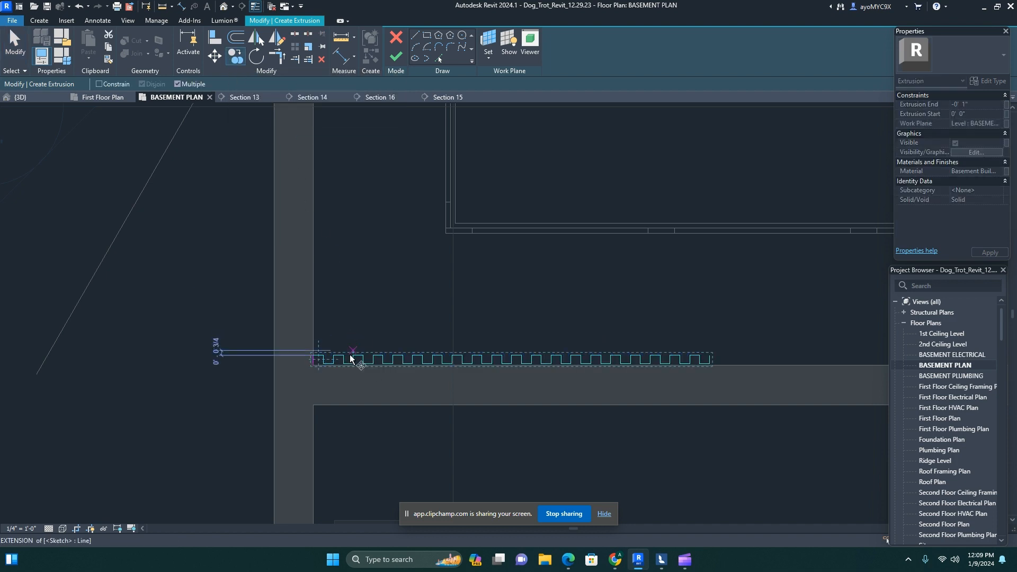
pyautogui.click(312, 358)
pyautogui.scroll(3, 495, 368)
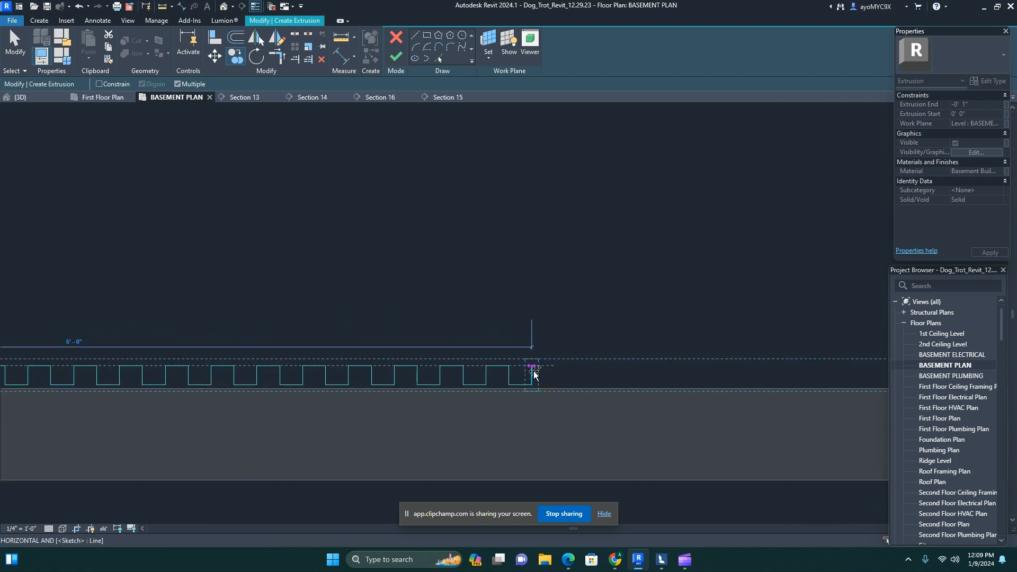
pyautogui.click(533, 373)
pyautogui.scroll(-3, 533, 371)
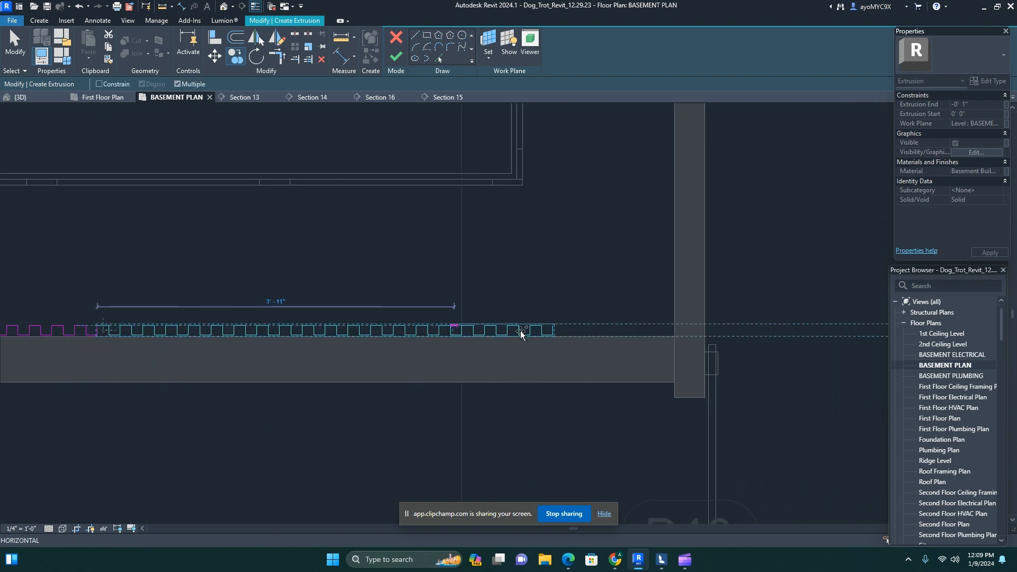
pyautogui.click(553, 330)
pyautogui.press('Escape')
# - Delete the surplus notch lines that extend beyond the inner face of the far side wall
pyautogui.scroll(-2, 554, 330)
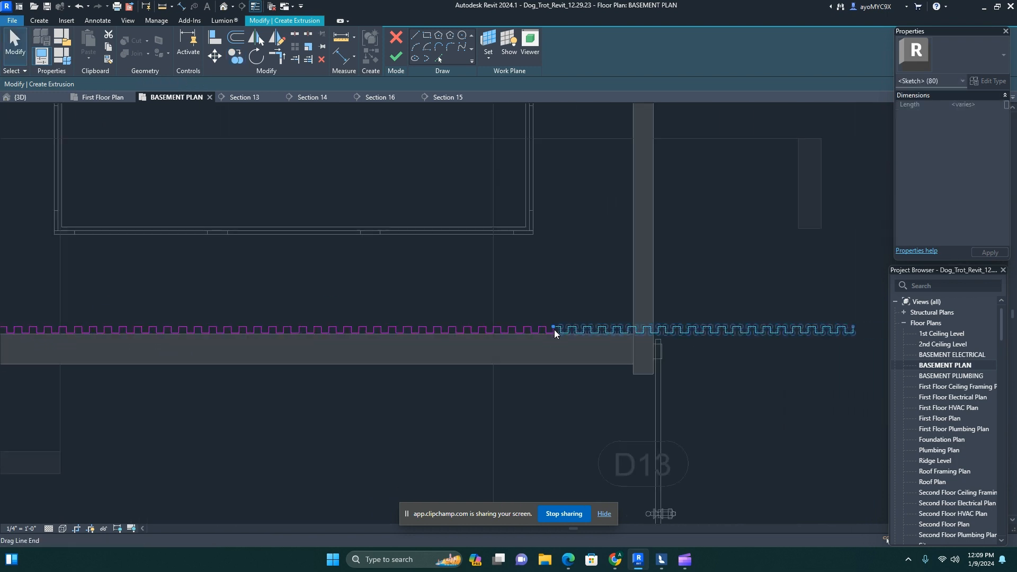
pyautogui.click(623, 301)
pyautogui.moveTo(635, 308); pyautogui.dragTo(932, 404)
pyautogui.press('Delete')
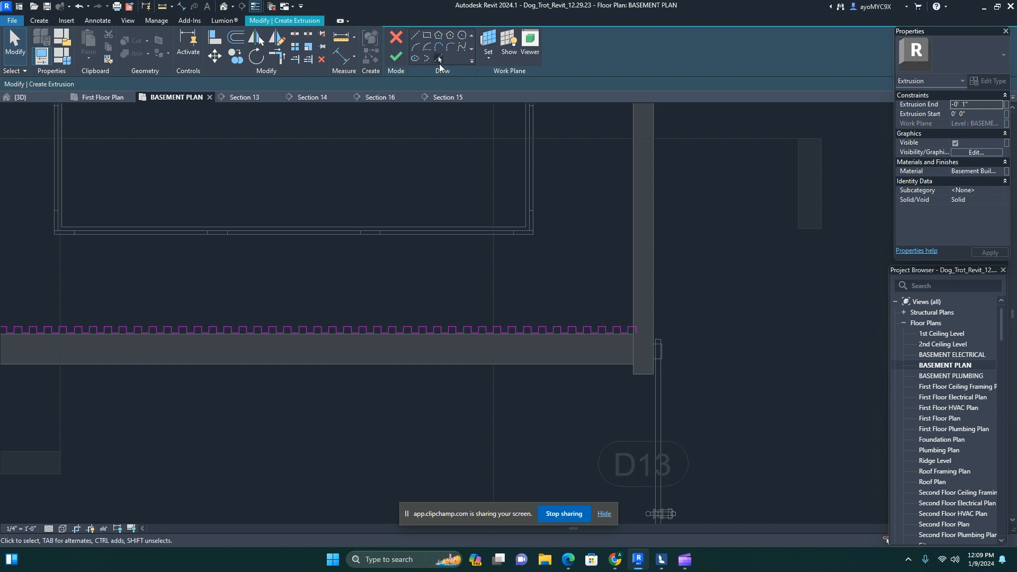
# - Add a straight back line to the notched profile by picking the face of the long wall
pyautogui.click(440, 60)
pyautogui.scroll(4, 512, 344)
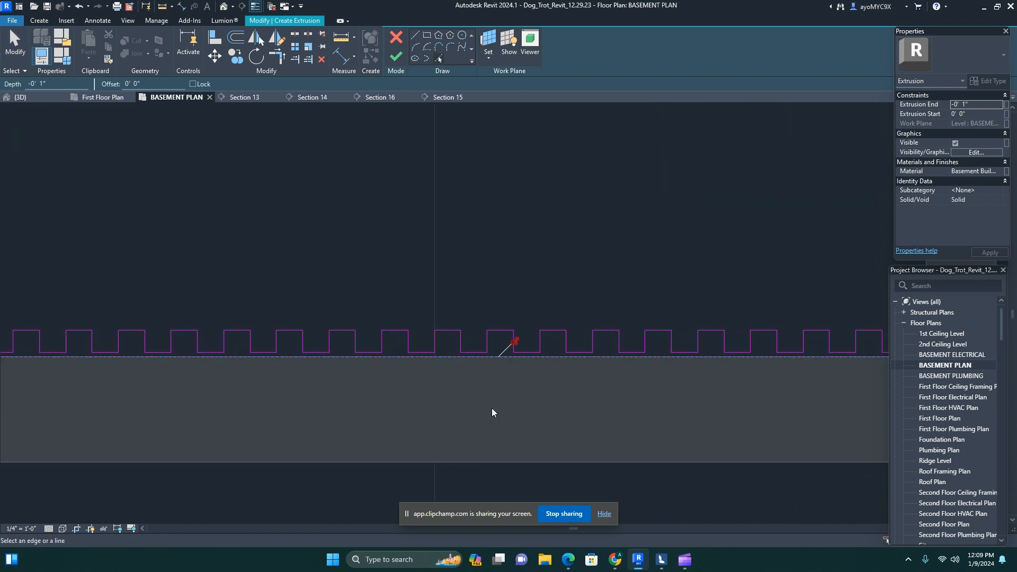
pyautogui.scroll(-3, 533, 405)
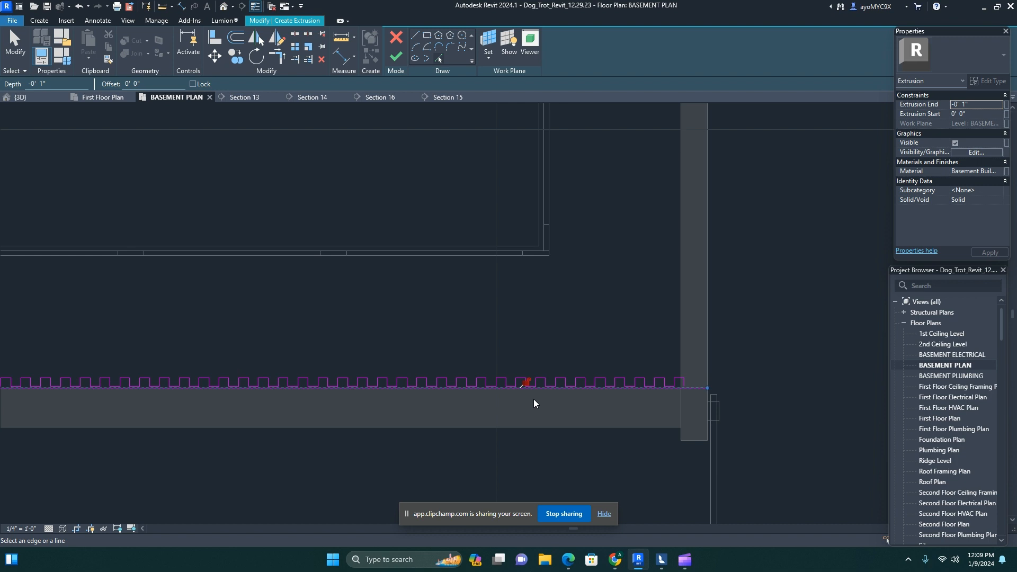
# - Trim the back line to a corner with the last vertical notch line so the profile forms a closed loop
pyautogui.press('t')
pyautogui.press('r')
pyautogui.scroll(3, 583, 424)
pyautogui.click(667, 328)
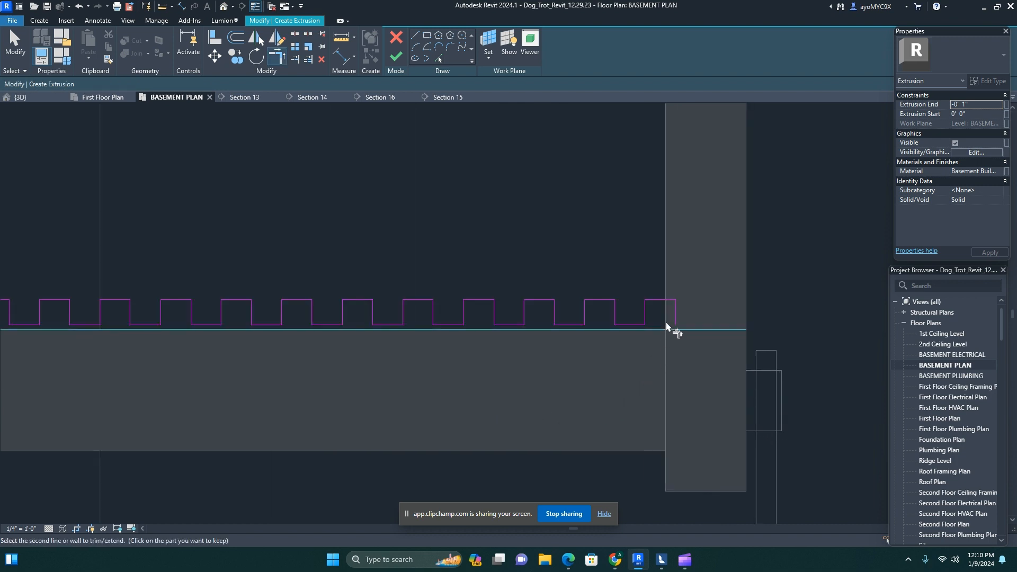
pyautogui.click(676, 319)
pyautogui.scroll(-5, 593, 356)
pyautogui.moveTo(286, 366); pyautogui.dragTo(803, 356, button='middle')
pyautogui.scroll(1, 366, 352)
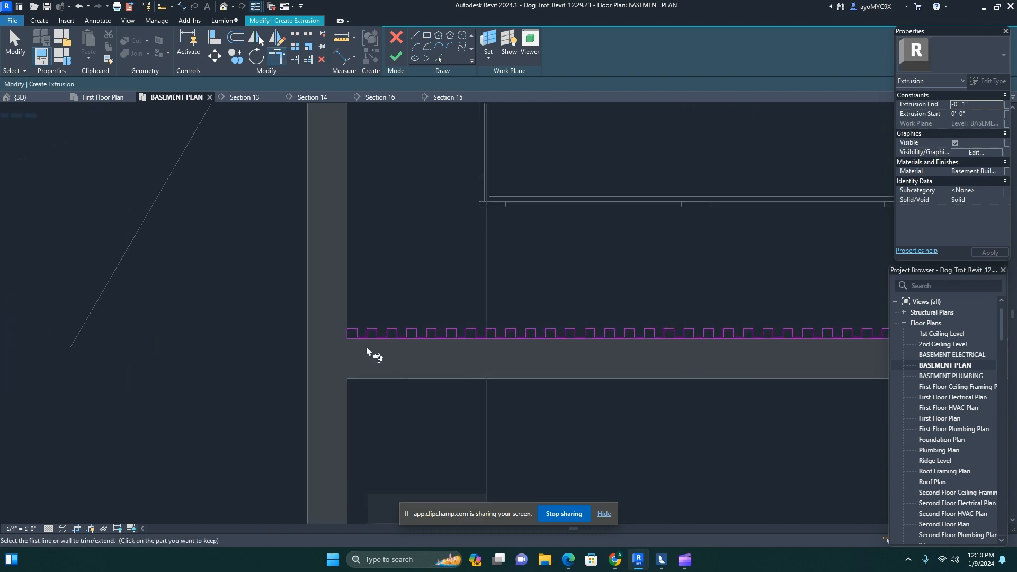
pyautogui.scroll(3, 366, 351)
pyautogui.press('Escape')
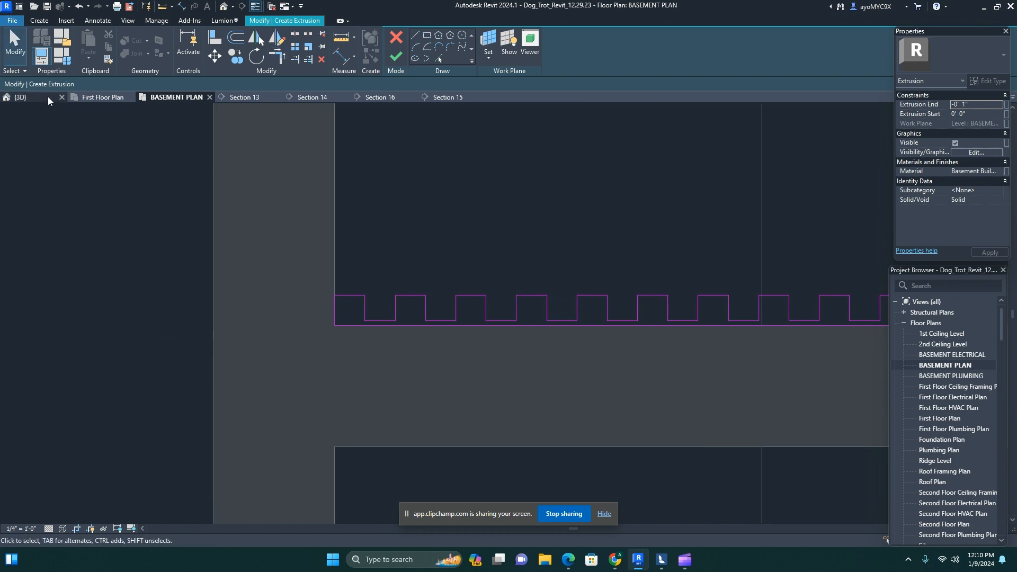
# - Create a new material for the extrusion and name it Basement Flutted Panel 01
pyautogui.click(998, 171)
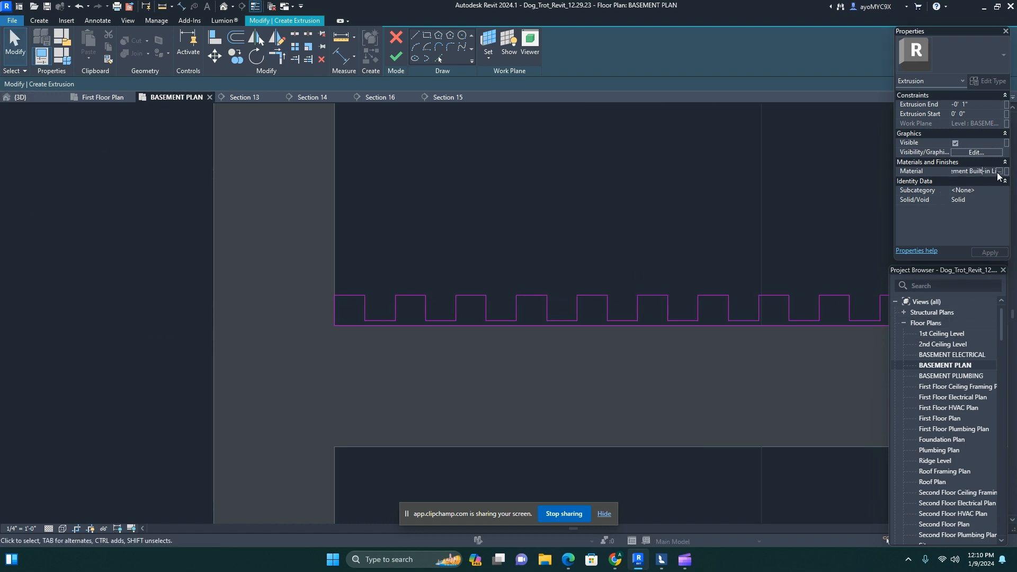
pyautogui.click(1004, 172)
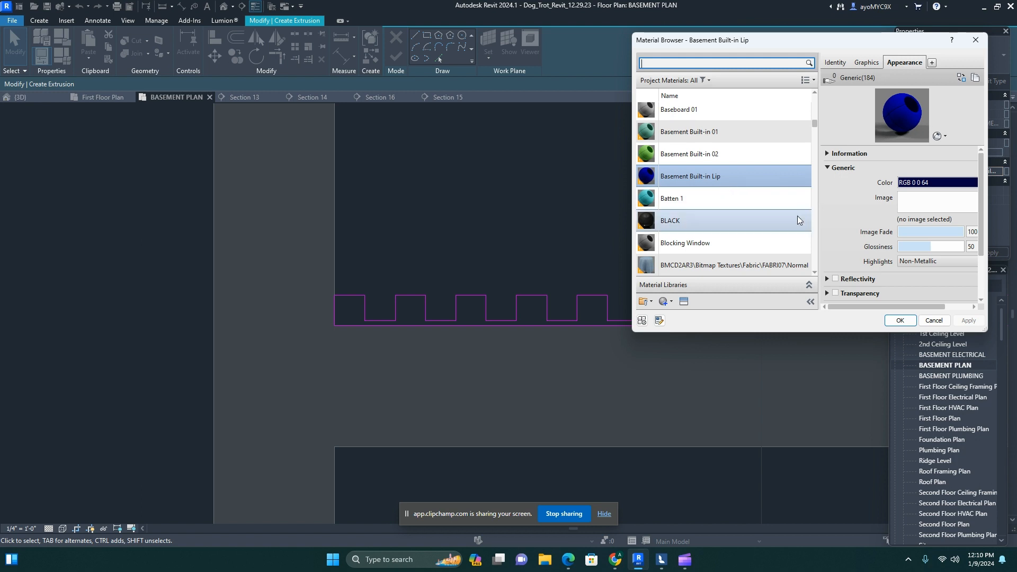
pyautogui.click(672, 302)
pyautogui.click(683, 311)
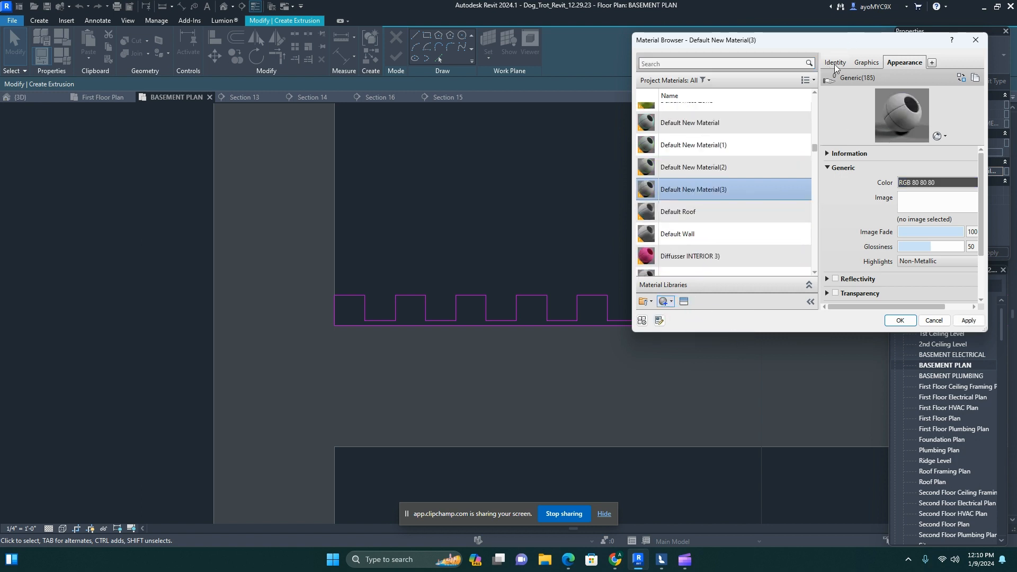
pyautogui.click(836, 62)
pyautogui.moveTo(899, 79); pyautogui.dragTo(956, 78)
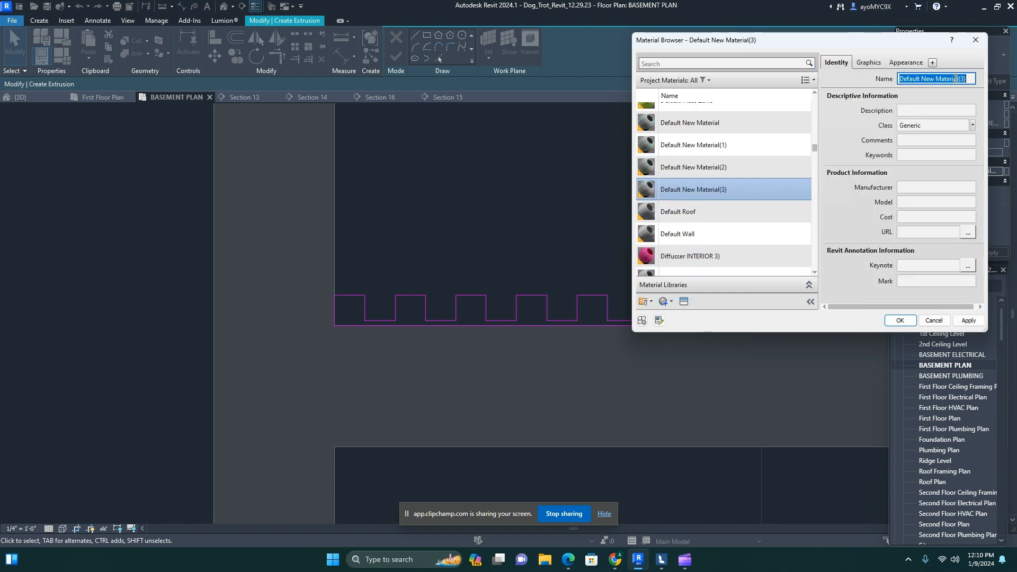
pyautogui.write('Basement Flutted Panel 01')
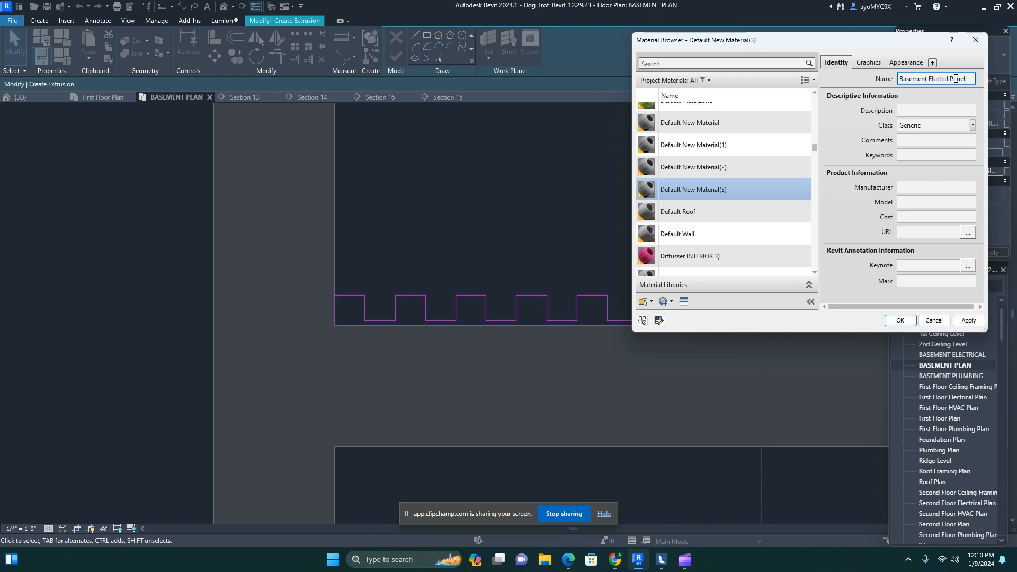
# - Set the new material's appearance color to RGB 94 89 66 and assign it to the extrusion
pyautogui.click(910, 63)
pyautogui.click(938, 182)
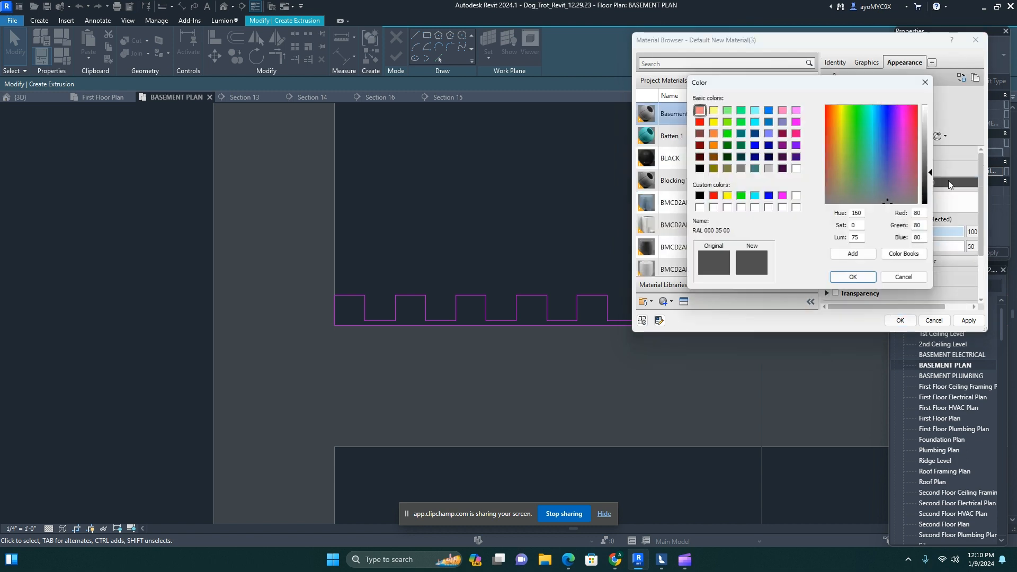
pyautogui.moveTo(842, 198); pyautogui.dragTo(839, 196)
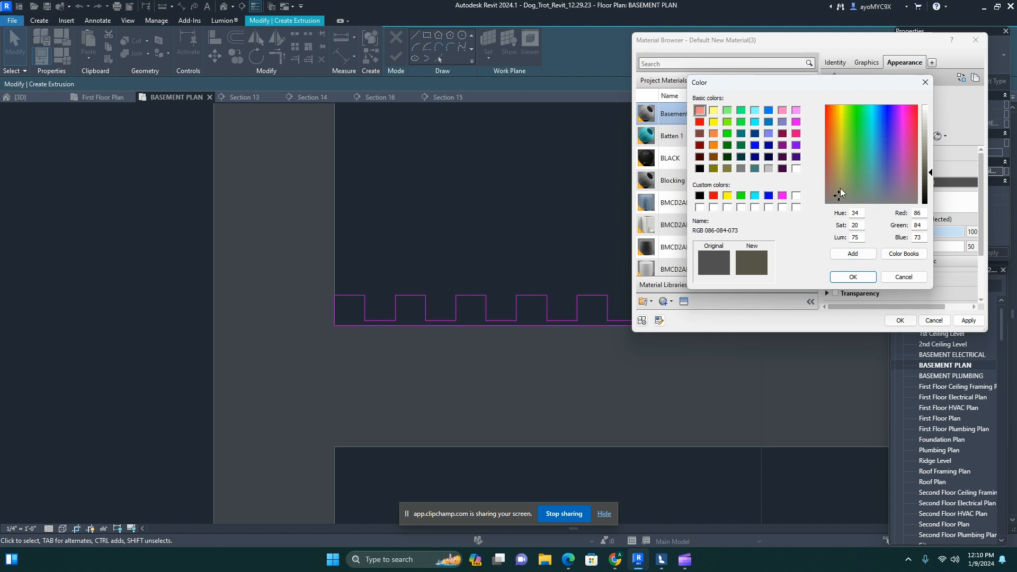
pyautogui.click(859, 277)
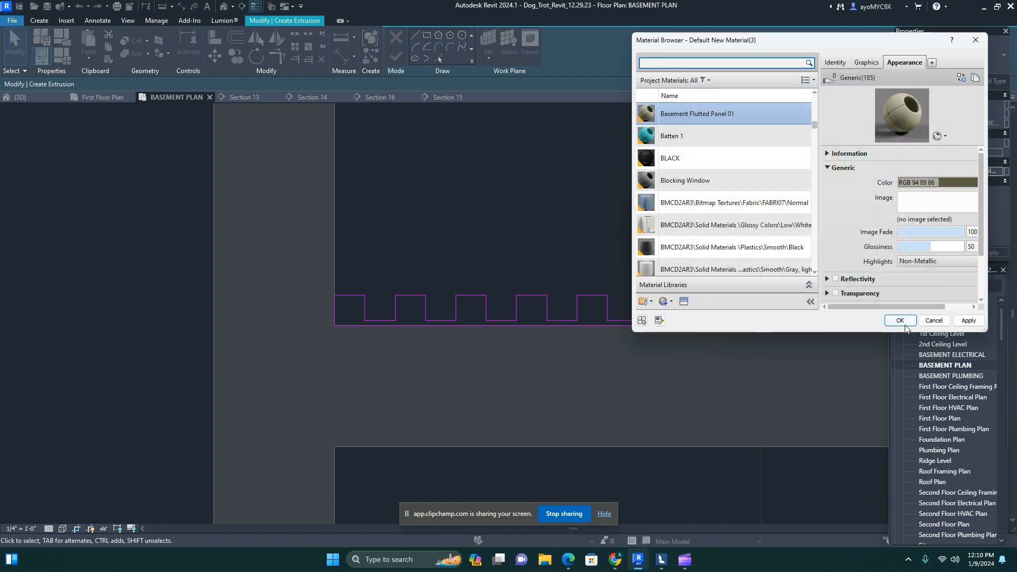
pyautogui.click(900, 321)
# - Finish the fluted extrusion sketch and stretch the panel's top up to the T.O.F. Sill Plate level in Section 14
pyautogui.click(33, 97)
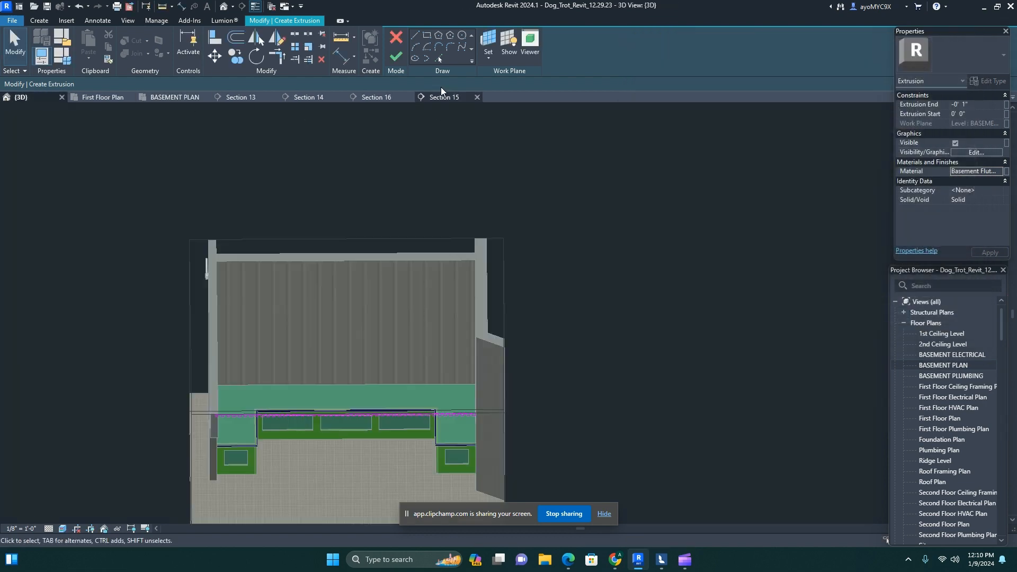
pyautogui.click(395, 56)
pyautogui.moveTo(350, 412); pyautogui.dragTo(361, 313)
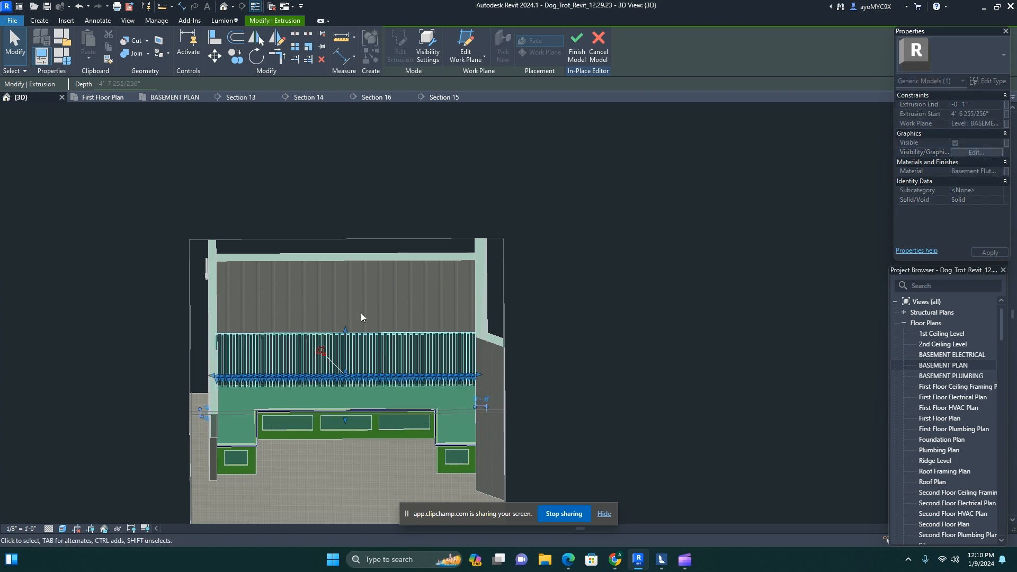
pyautogui.click(301, 98)
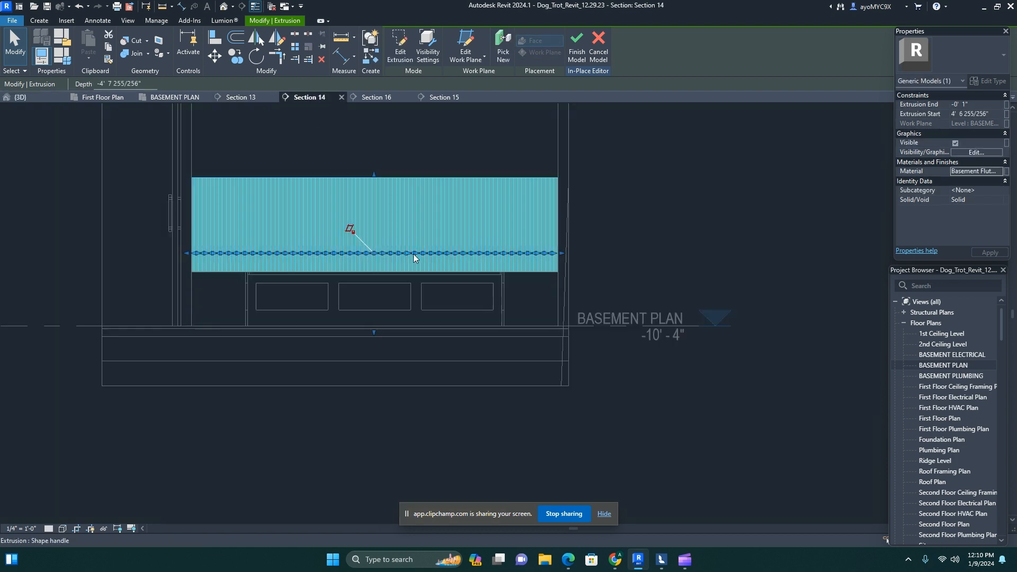
pyautogui.scroll(-2, 413, 254)
pyautogui.moveTo(360, 286); pyautogui.dragTo(368, 193)
pyautogui.click(533, 249)
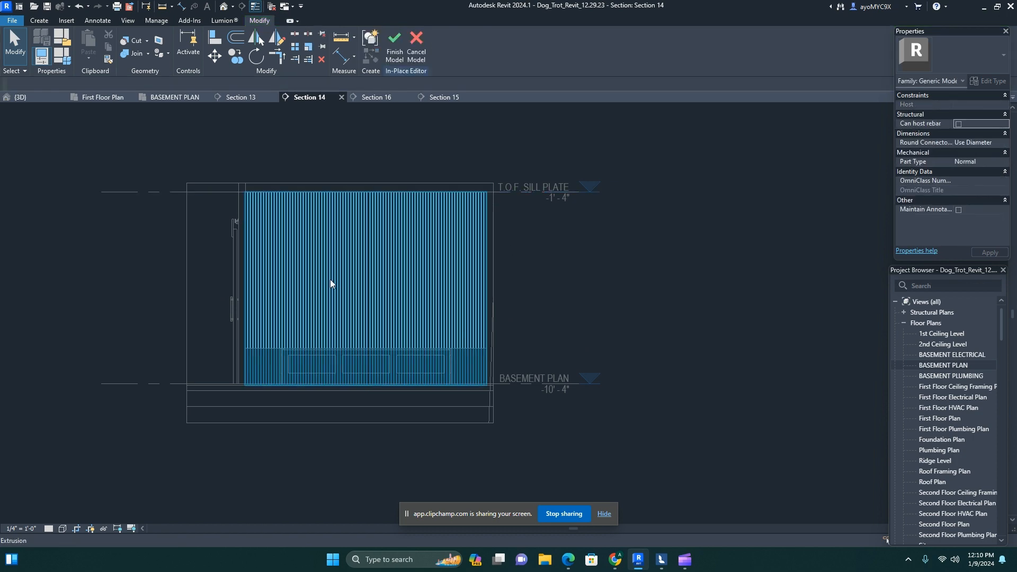
# - Finish the in-place model from the 3D view and look over the fluted wall panel from several angles
pyautogui.click(46, 99)
pyautogui.moveTo(583, 288)
pyautogui.keyDown('shift'); pyautogui.mouseDown(button='middle')
pyautogui.moveTo(413, 392)
pyautogui.moveTo(398, 243)
pyautogui.moveTo(477, 306)
pyautogui.moveTo(545, 405)
pyautogui.moveTo(261, 321)
pyautogui.moveTo(422, 360)
pyautogui.moveTo(479, 312)
pyautogui.moveTo(335, 262)
pyautogui.moveTo(429, 323)
pyautogui.moveTo(404, 368)
pyautogui.mouseUp(button='middle'); pyautogui.keyUp('shift')
pyautogui.scroll(1, 404, 364)
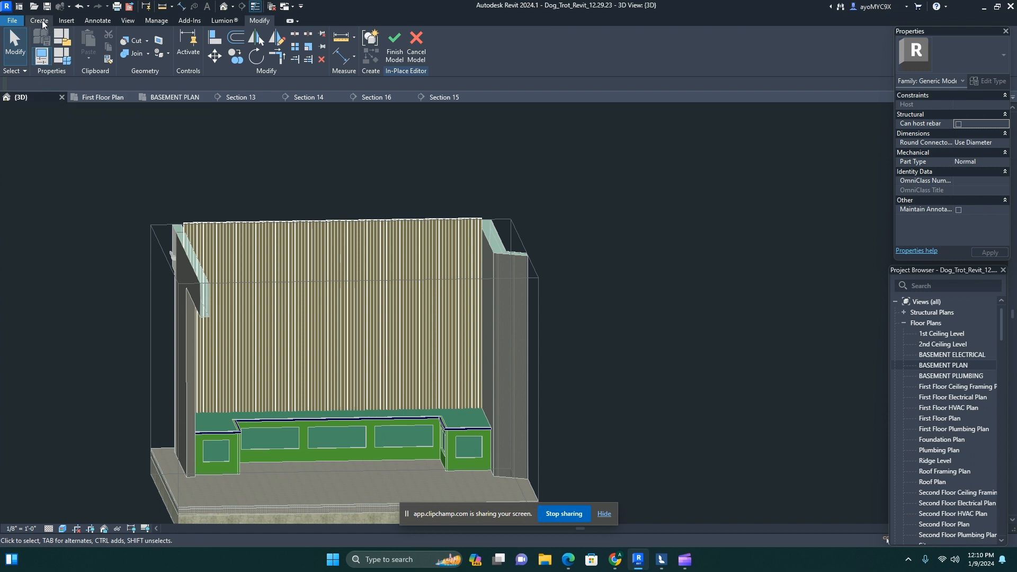
pyautogui.click(395, 45)
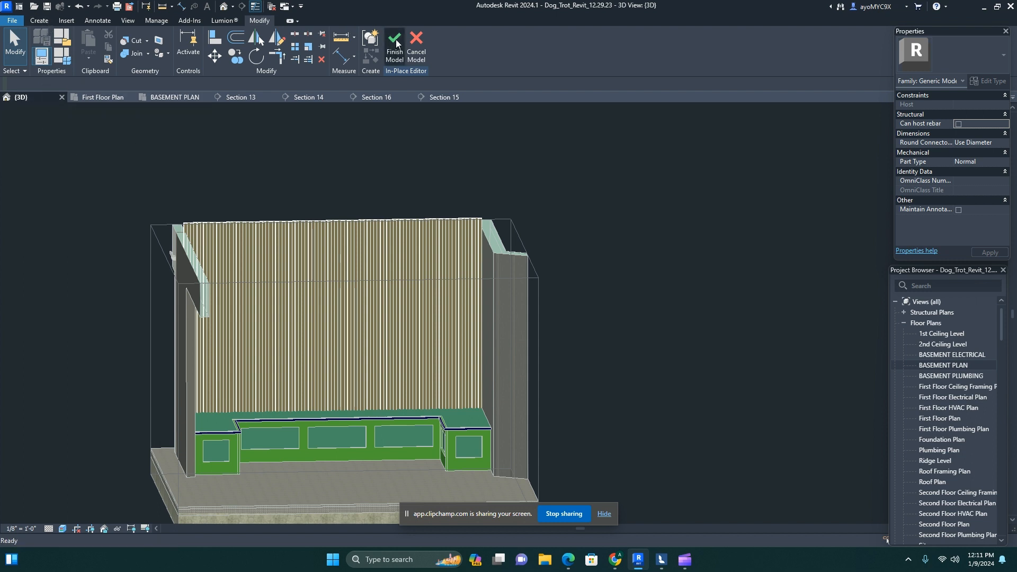
pyautogui.keyDown('shift'); pyautogui.moveTo(445, 281); pyautogui.dragTo(467, 300, button='middle'); pyautogui.keyUp('shift')
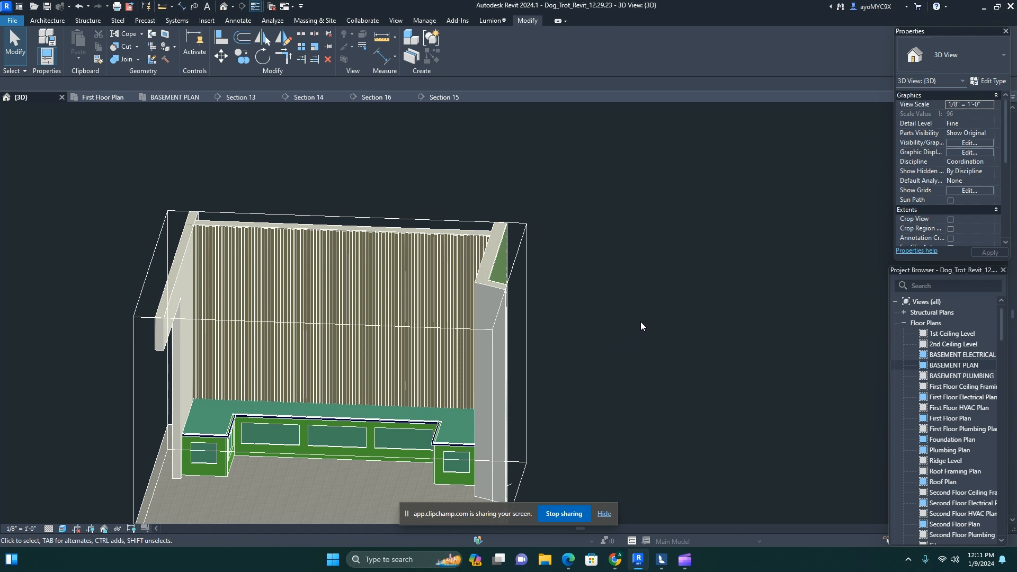
pyautogui.keyDown('shift'); pyautogui.moveTo(603, 319); pyautogui.dragTo(642, 440, button='middle'); pyautogui.keyUp('shift')
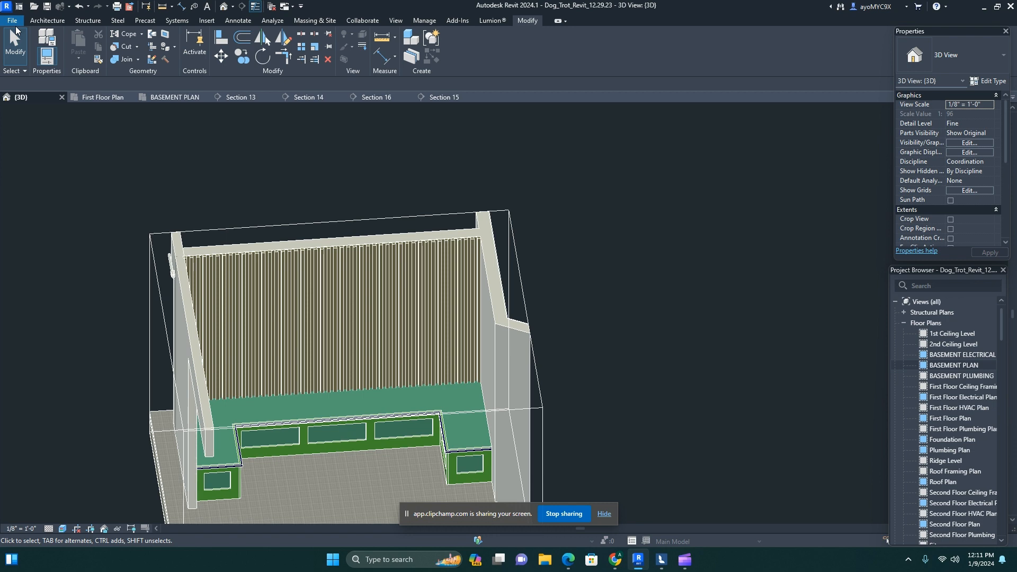
# - Start a new in-place component in the Generic Models category, keeping the suggested name
pyautogui.click(57, 23)
pyautogui.click(126, 58)
pyautogui.click(153, 100)
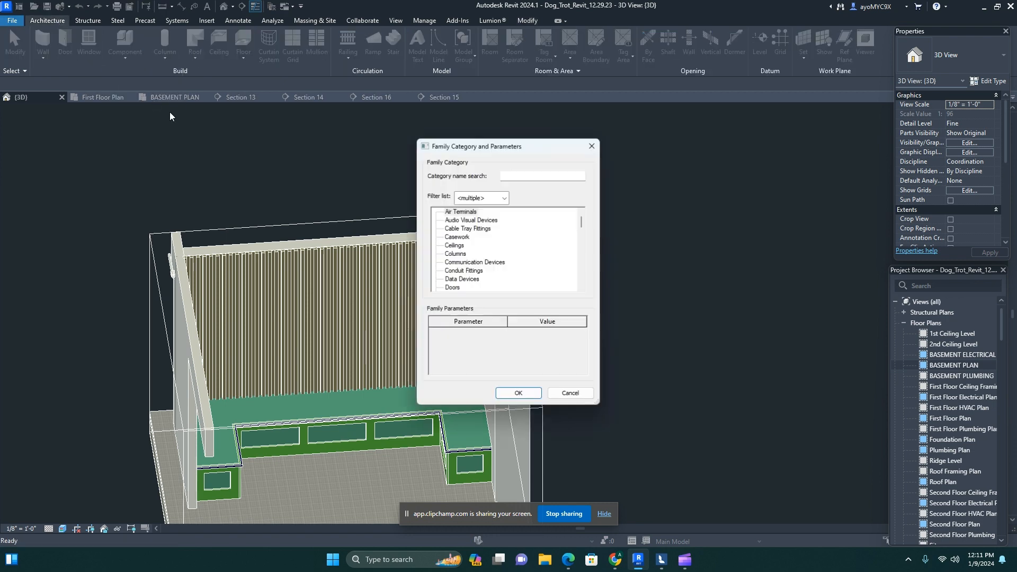
pyautogui.scroll(-5, 512, 274)
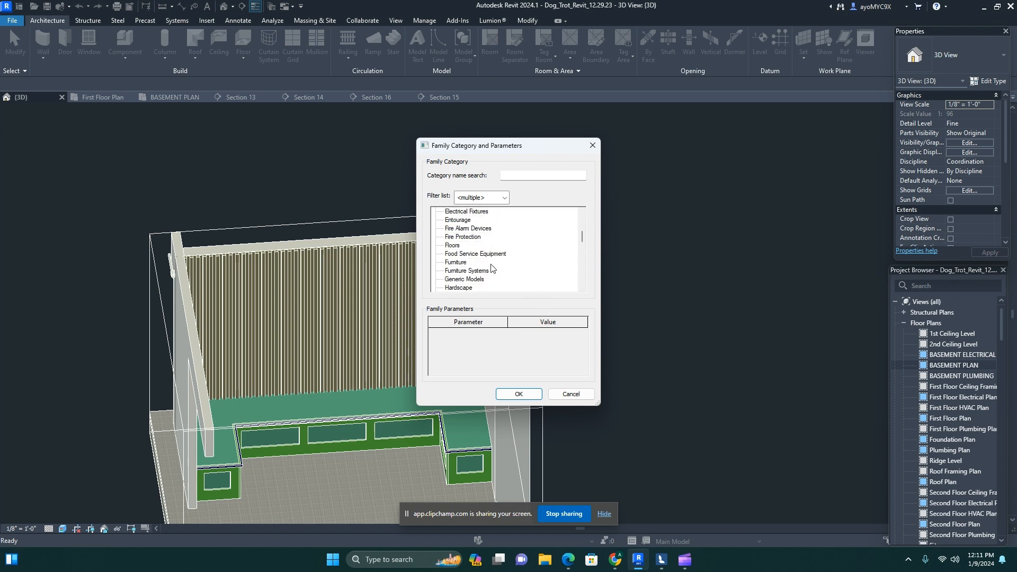
pyautogui.click(529, 396)
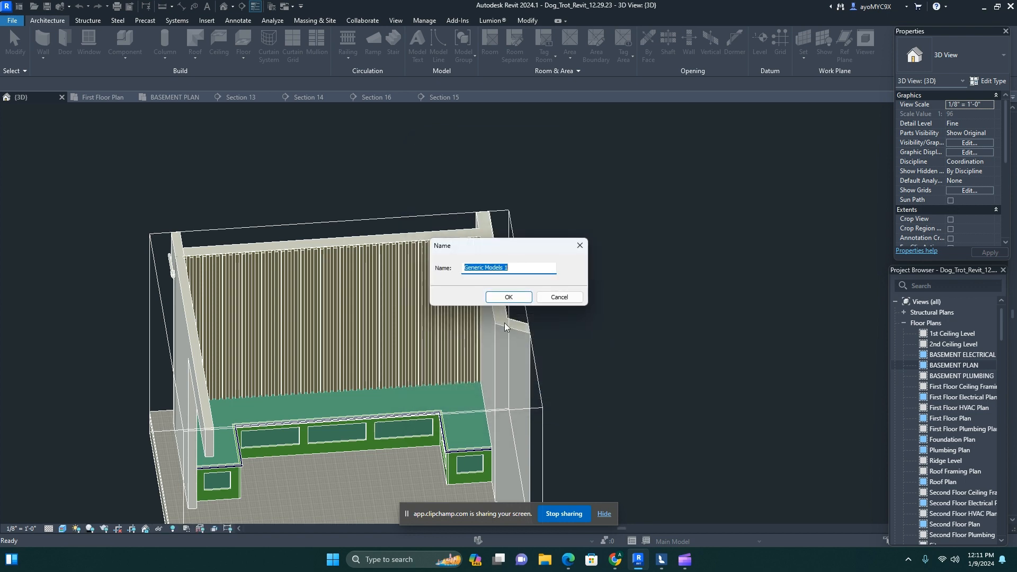
pyautogui.click(506, 297)
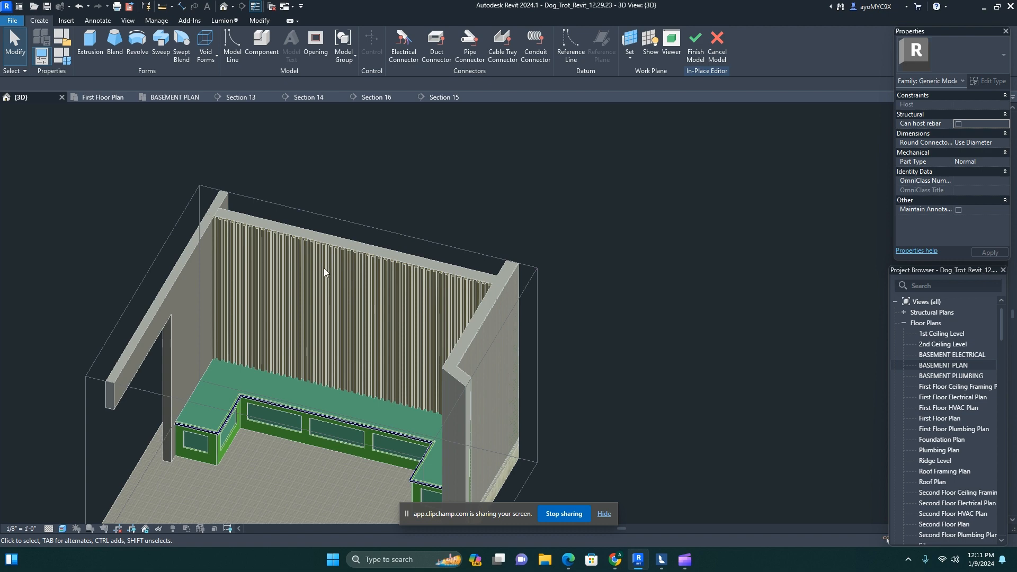
# - Start an extrusion and set its work plane to the front face of a slat on the fluted wall panel
pyautogui.click(89, 47)
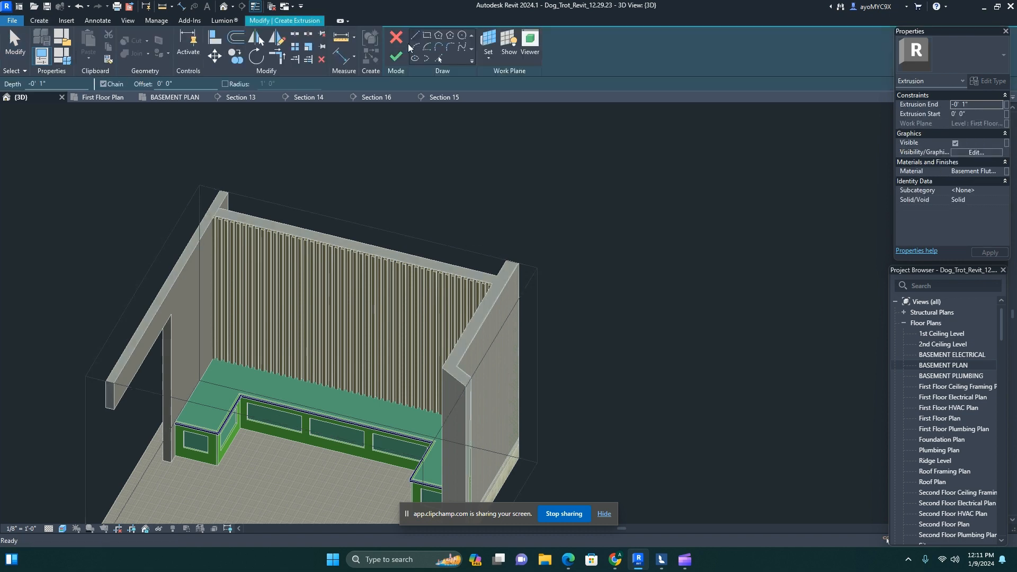
pyautogui.click(489, 42)
pyautogui.click(451, 295)
pyautogui.click(480, 340)
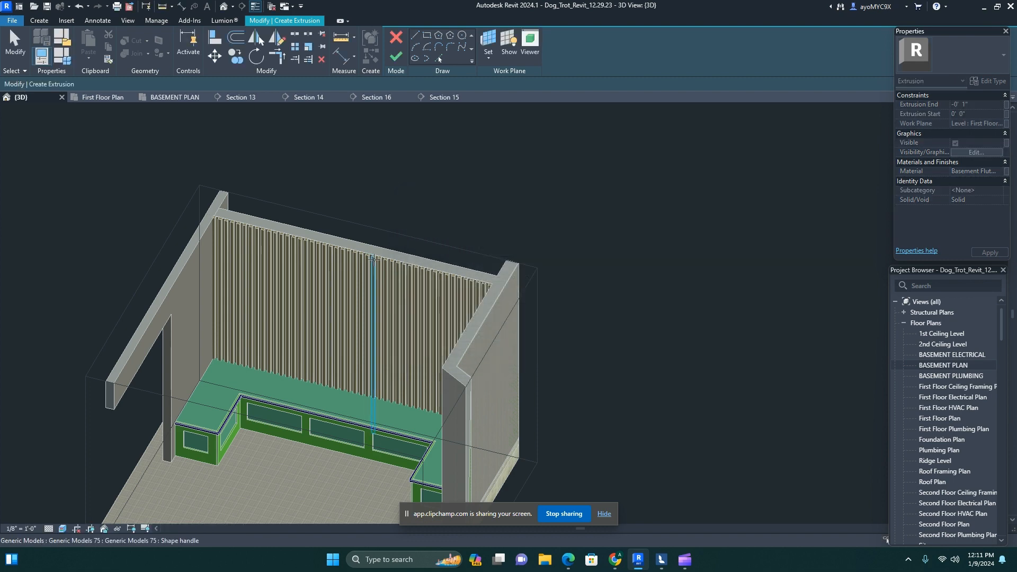
pyautogui.scroll(5, 364, 273)
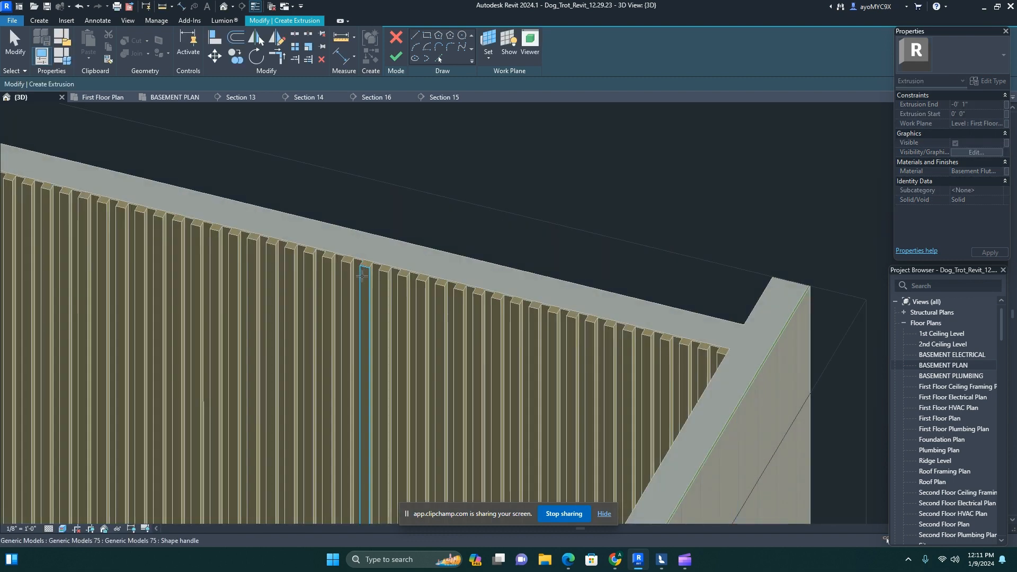
pyautogui.click(363, 275)
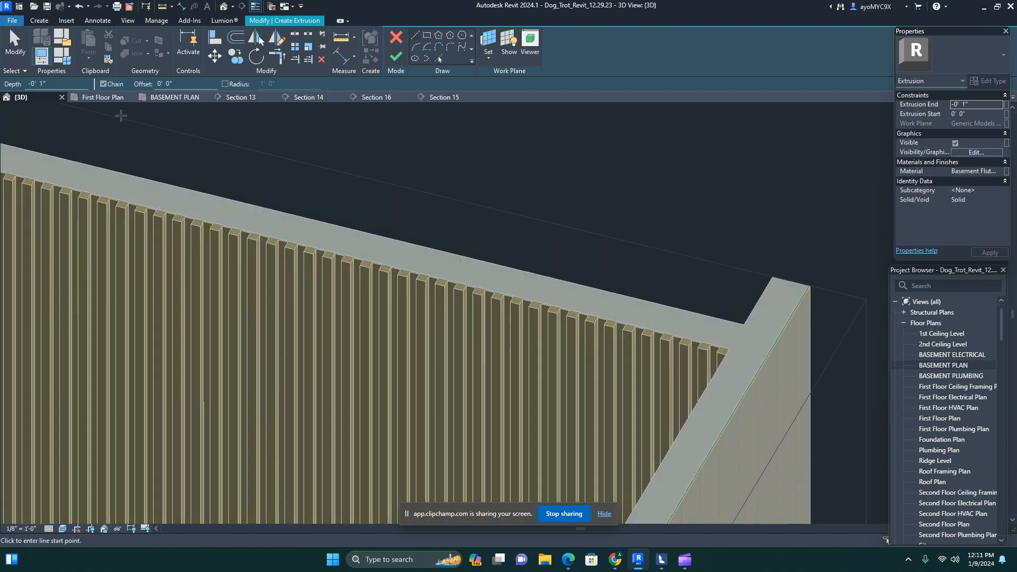
# - Sketch a circle of about 1' 10 3/4" radius near the middle of the fluted panel in Section 14
pyautogui.click(301, 98)
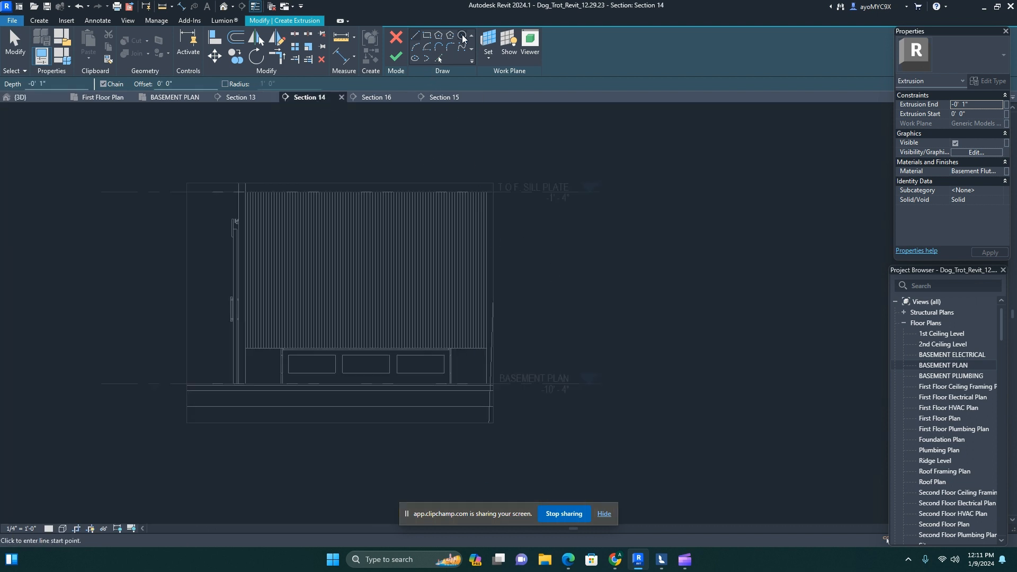
pyautogui.scroll(3, 371, 276)
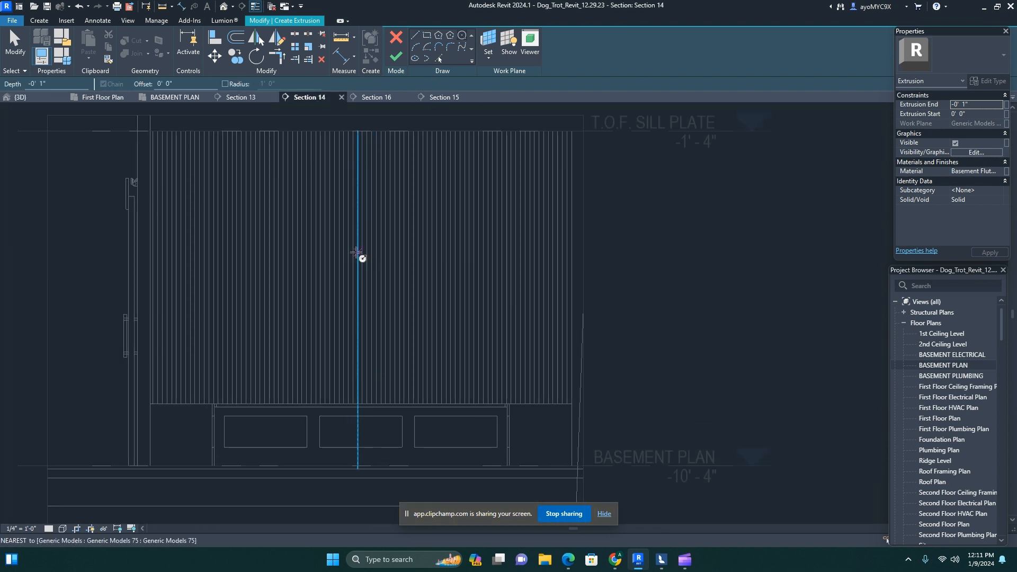
pyautogui.click(357, 252)
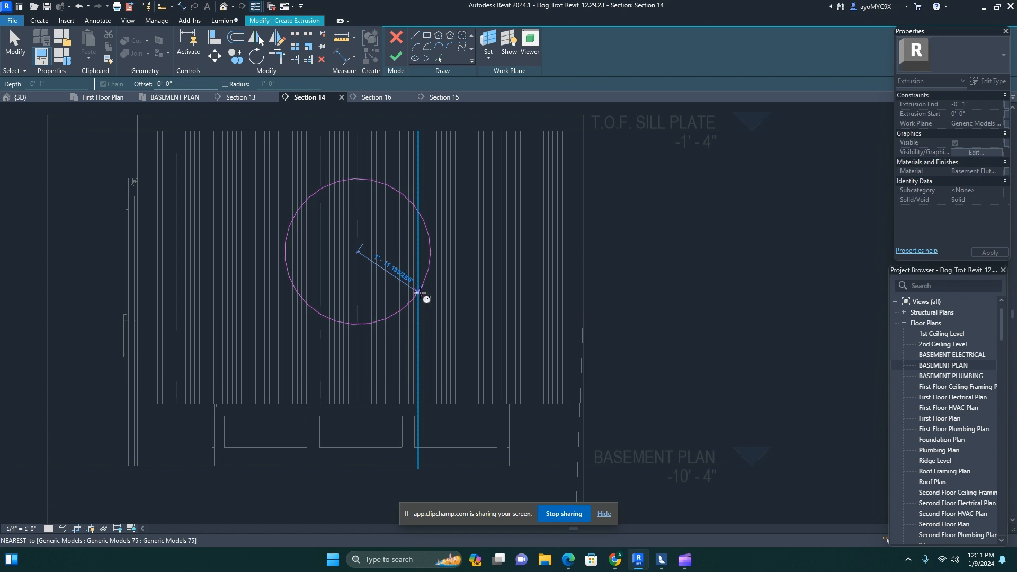
pyautogui.click(422, 293)
pyautogui.scroll(3, 422, 293)
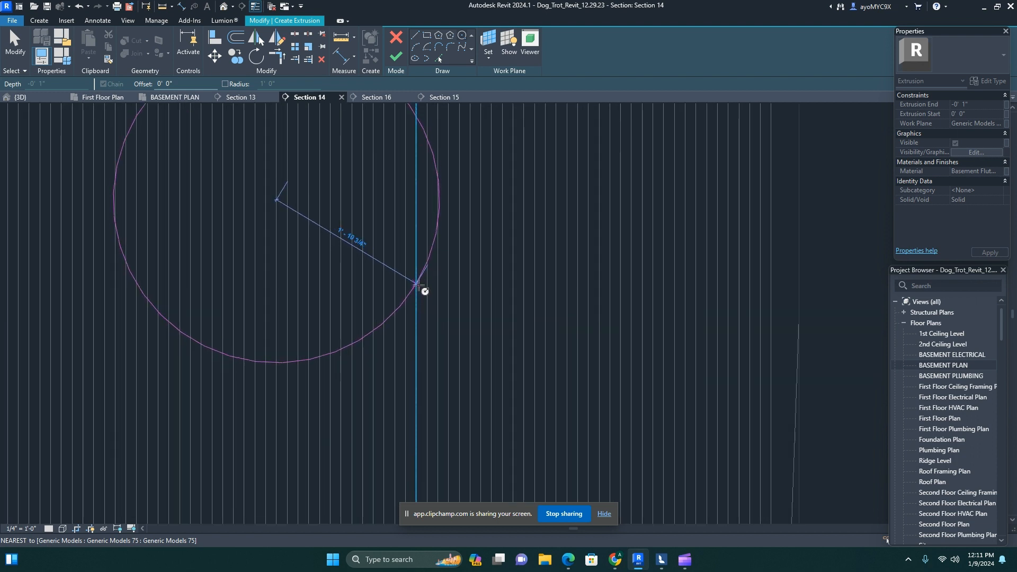
pyautogui.press('Escape')
pyautogui.press('Escape')
# - Set the sketched circle's radius to 2'
pyautogui.click(426, 276)
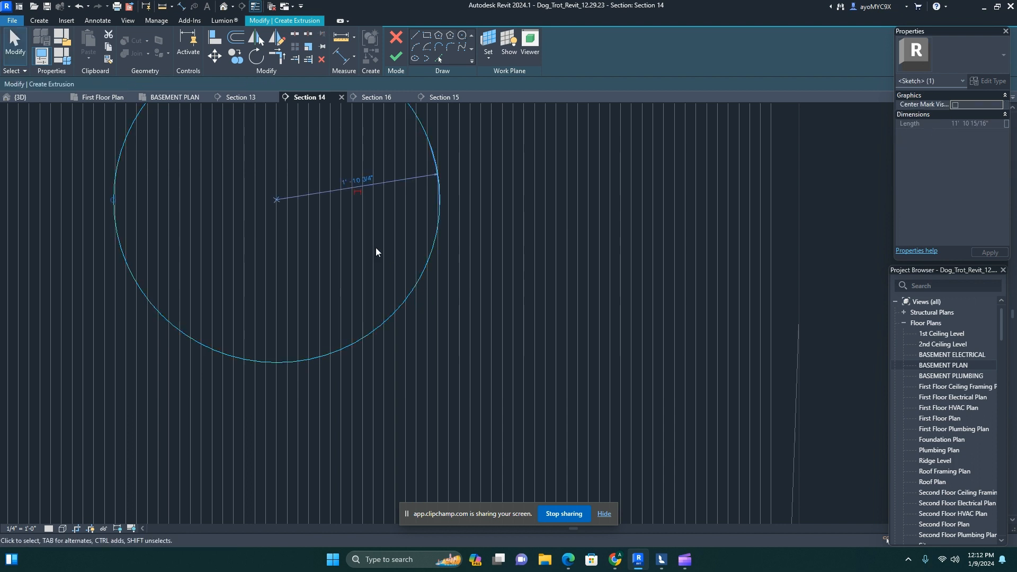
pyautogui.click(366, 178)
pyautogui.write('2')
pyautogui.press('Return')
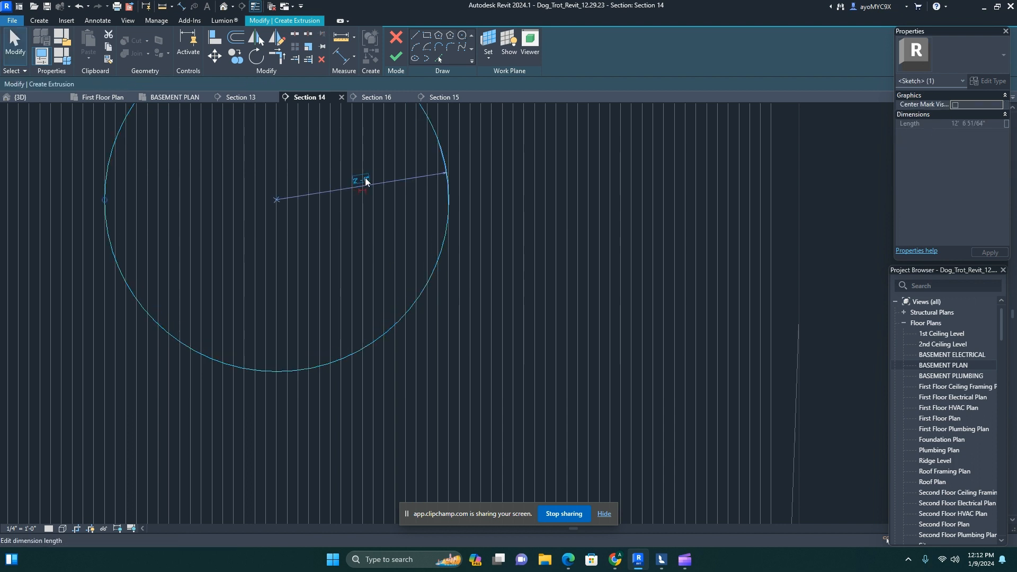
pyautogui.press('Escape')
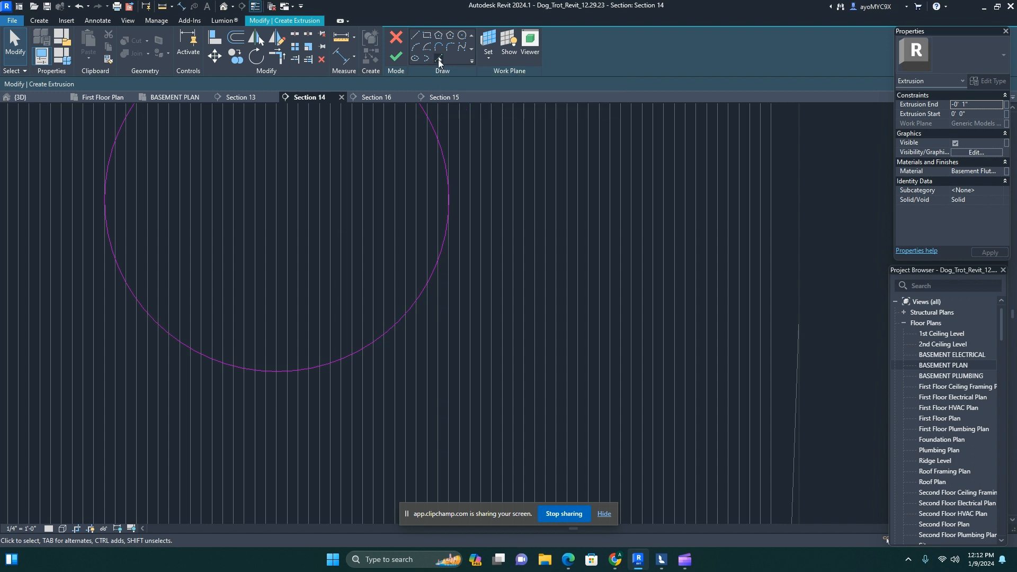
# - Offset the circle inward by 0.6" with Pick Lines to form a thin ring profile
pyautogui.click(438, 58)
pyautogui.click(138, 83)
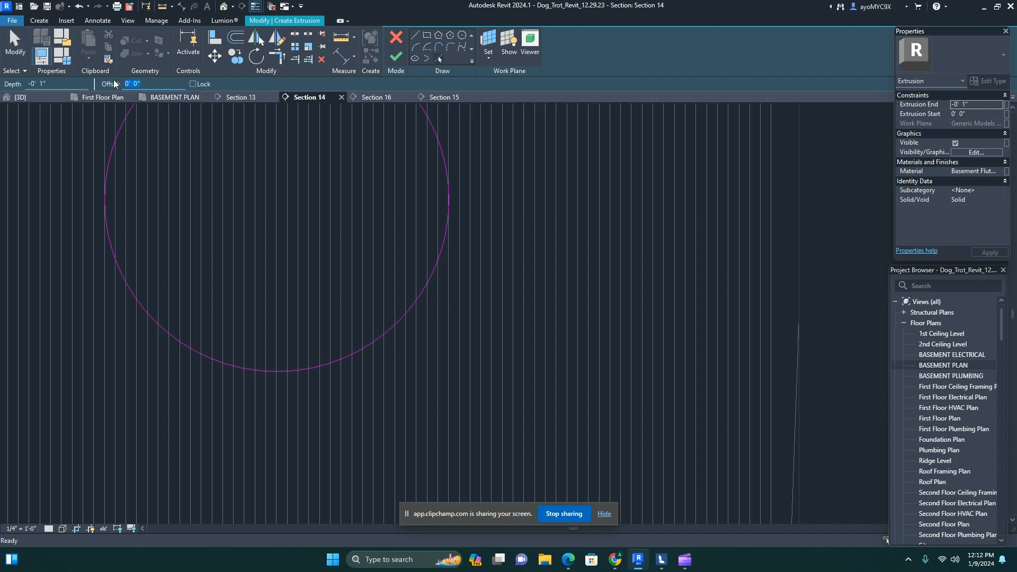
pyautogui.write('.6')
pyautogui.press('Return')
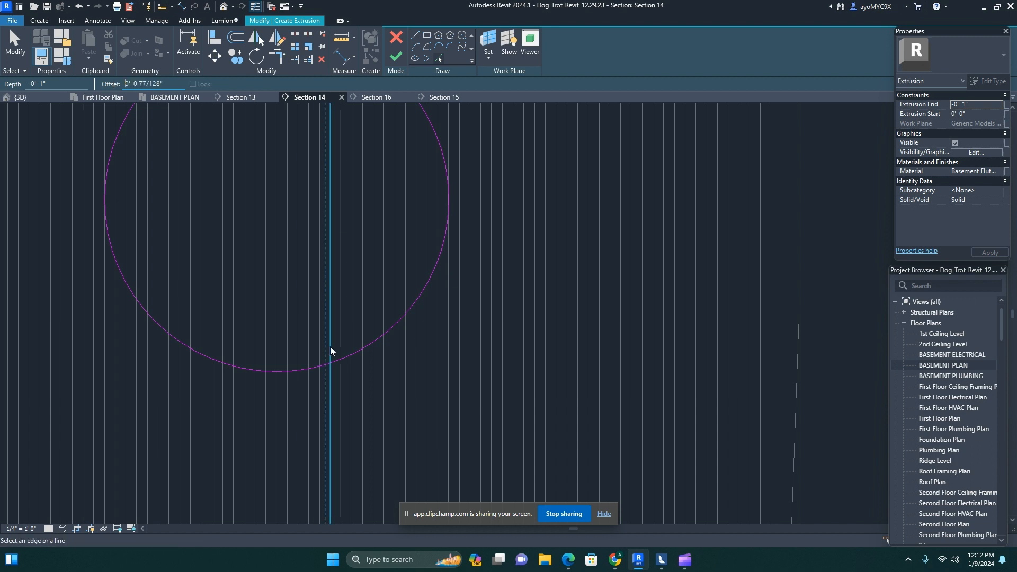
pyautogui.click(344, 358)
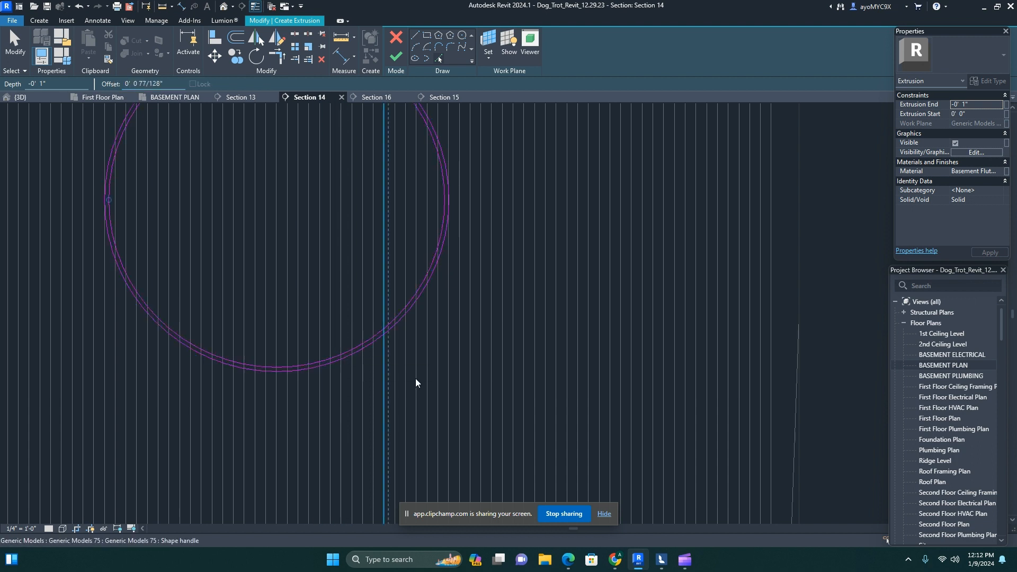
# - Create a new material named Round Mirror Frame 01 and assign it to the ring extrusion
pyautogui.click(987, 172)
pyautogui.click(1001, 171)
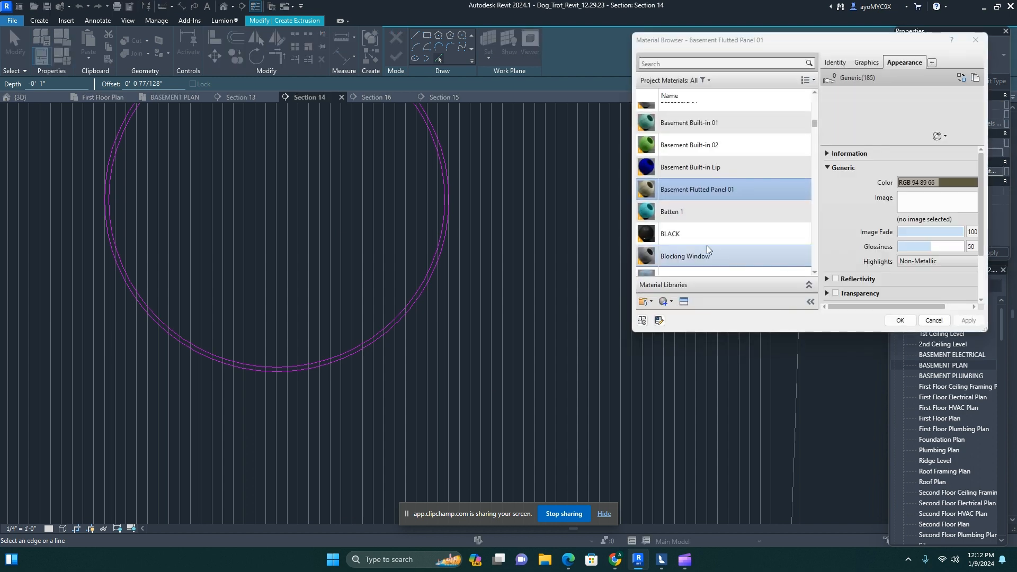
pyautogui.click(666, 303)
pyautogui.click(689, 313)
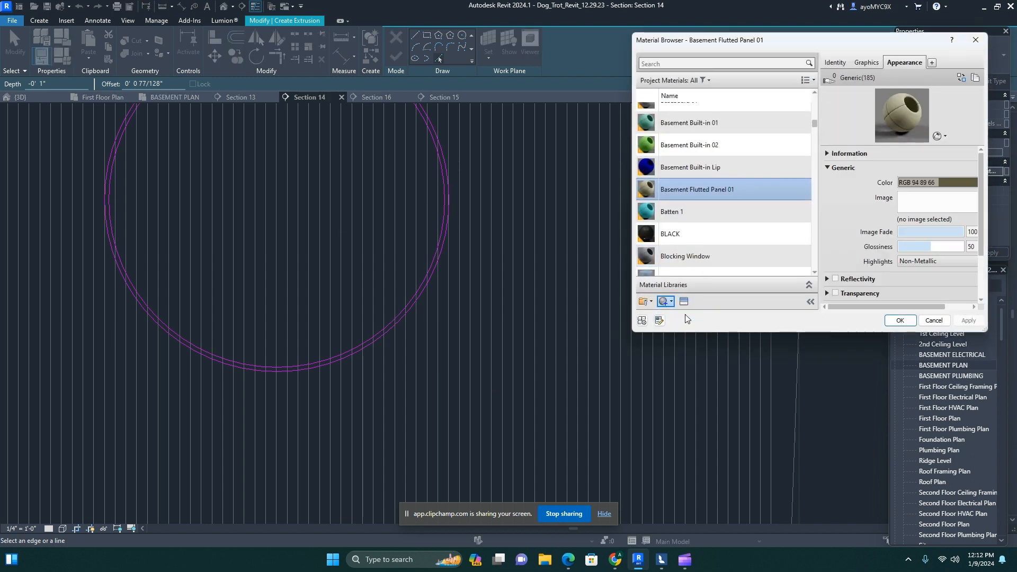
pyautogui.click(836, 62)
pyautogui.tripleClick(974, 77)
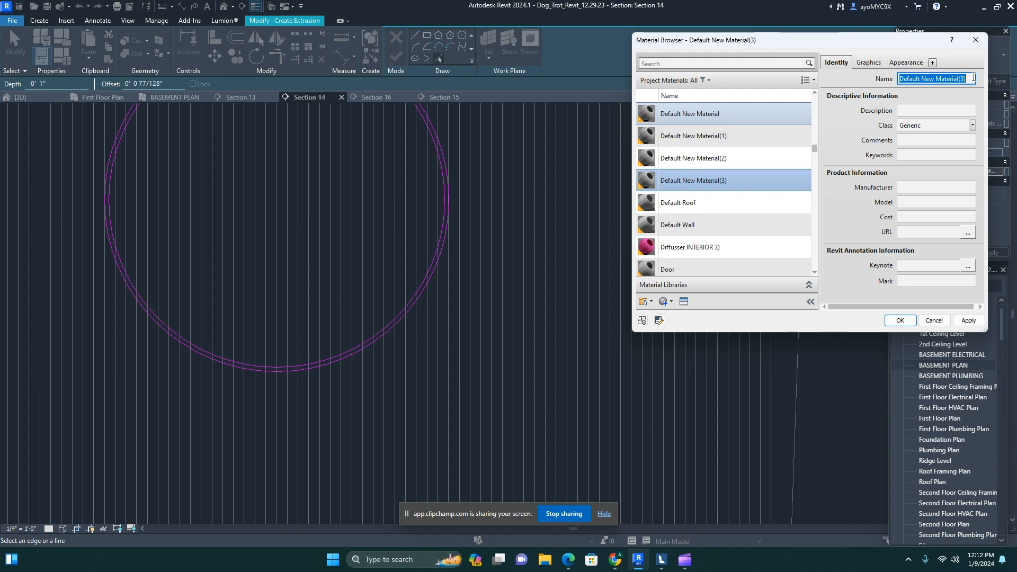
pyautogui.write('Round Mirroe')
pyautogui.press('BackSpace')
pyautogui.write('r')
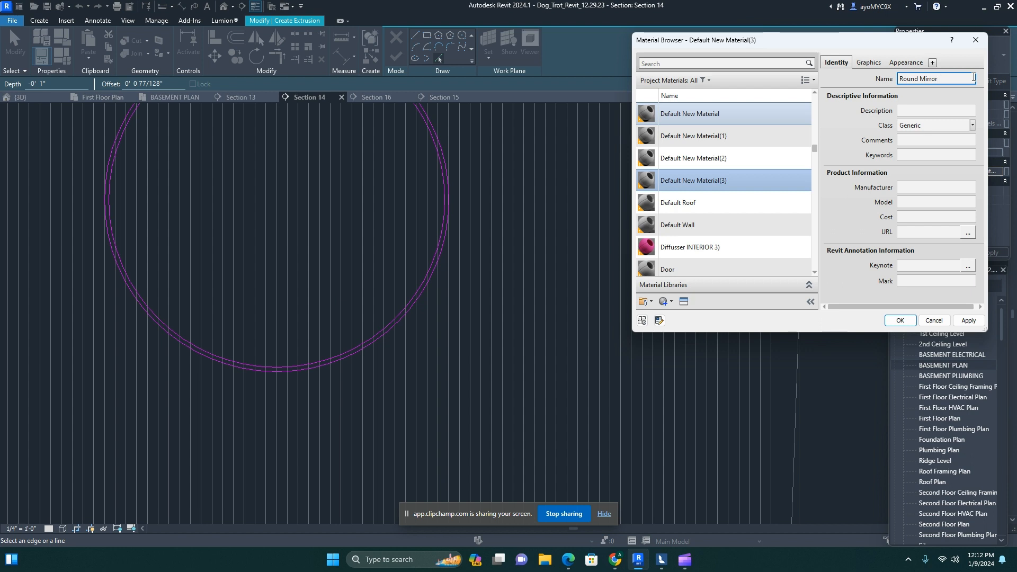
pyautogui.write(' Frame 01')
pyautogui.click(912, 63)
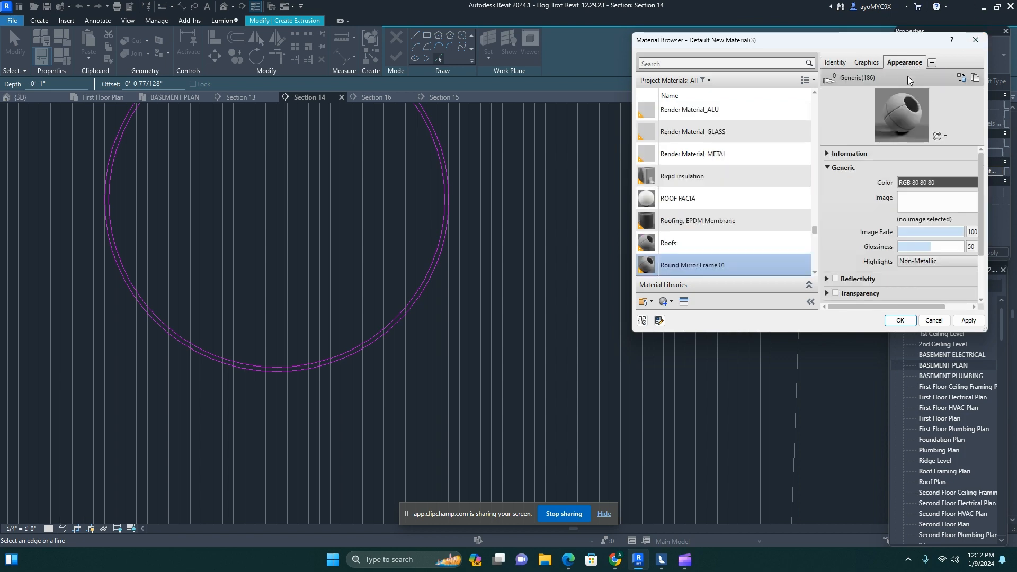
pyautogui.click(891, 321)
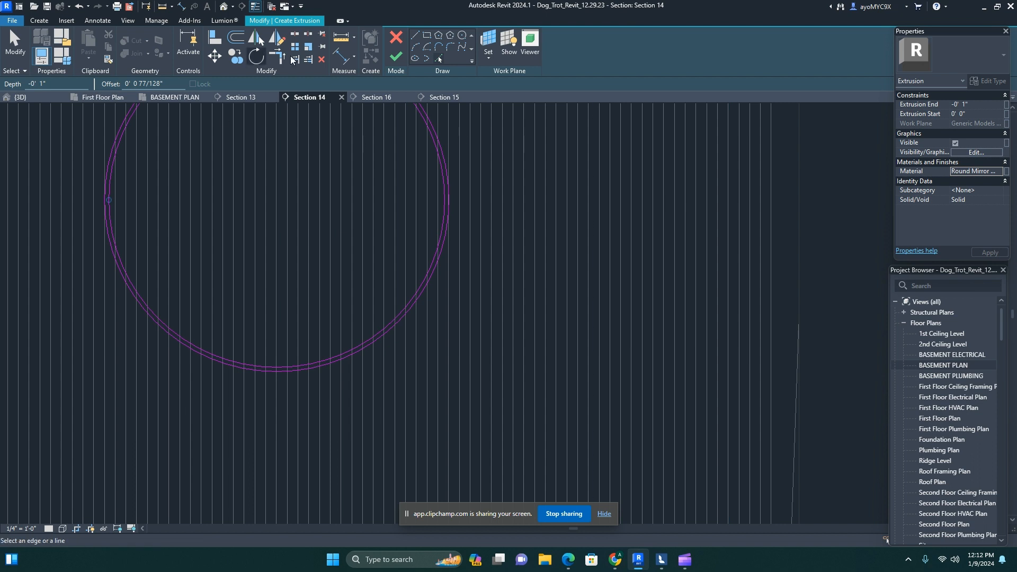
# - Finish the ring sketch from the 3D view and set its extrusion end to 1"
pyautogui.click(22, 97)
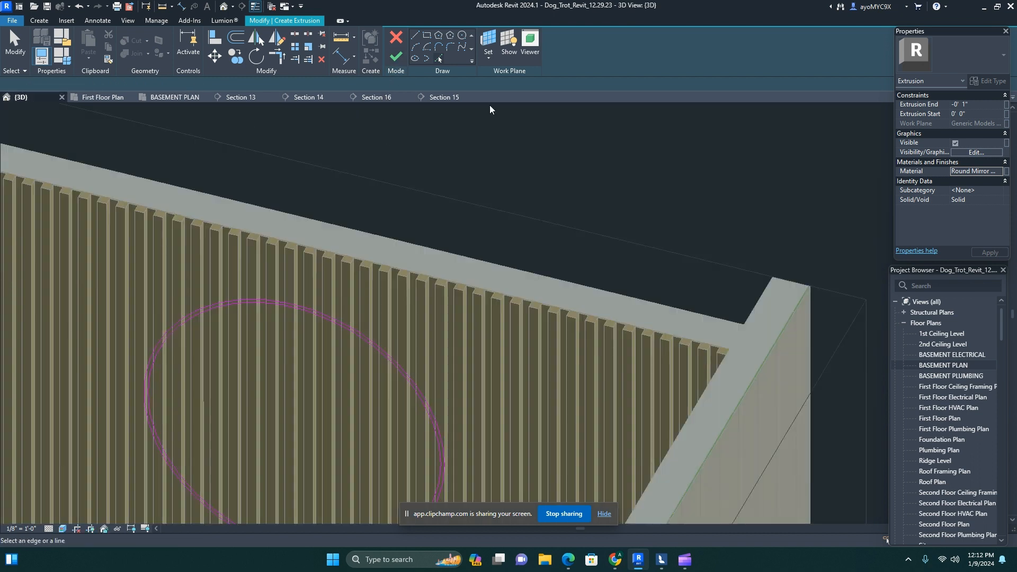
pyautogui.click(399, 58)
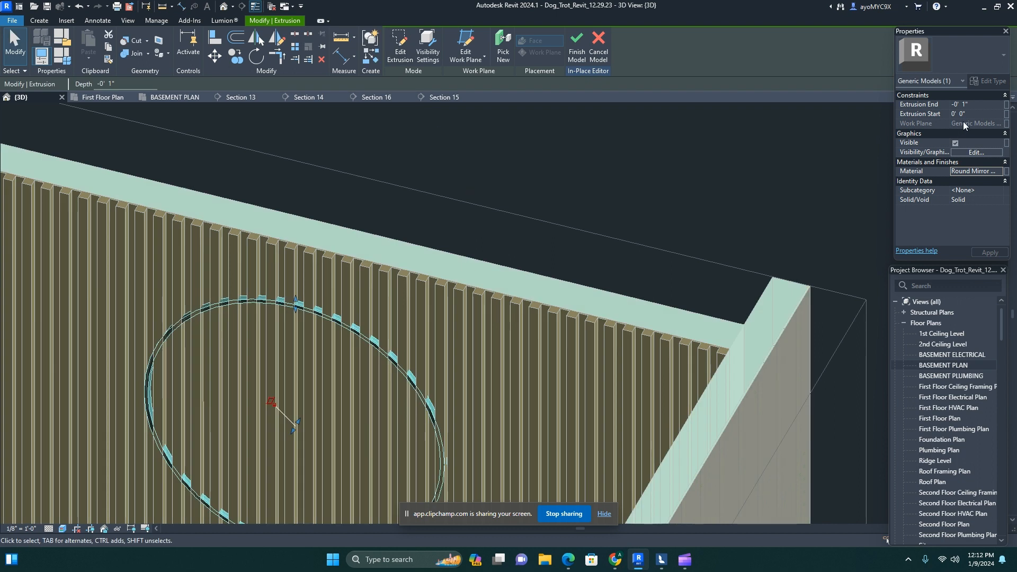
pyautogui.click(988, 102)
pyautogui.write('1')
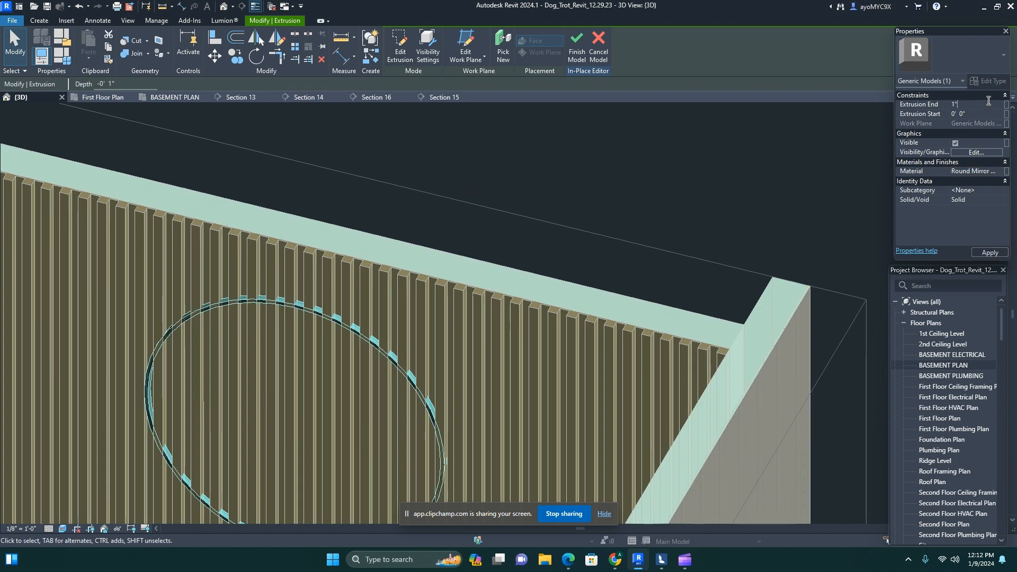
pyautogui.click(989, 252)
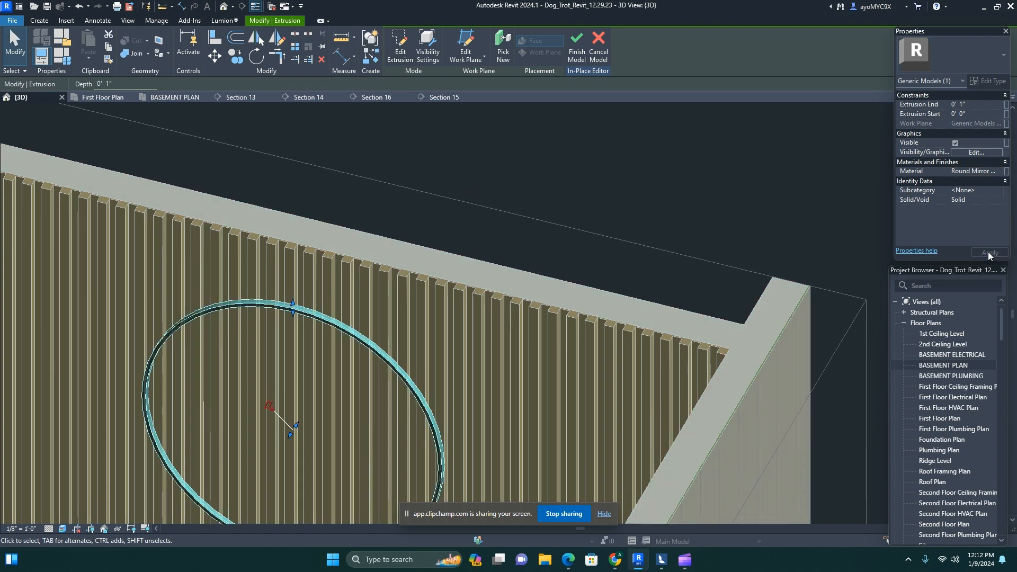
# - Start a second extrusion and trace both halves of the ring's inner edge in Section 14 with Pick Lines
pyautogui.click(39, 20)
pyautogui.click(92, 43)
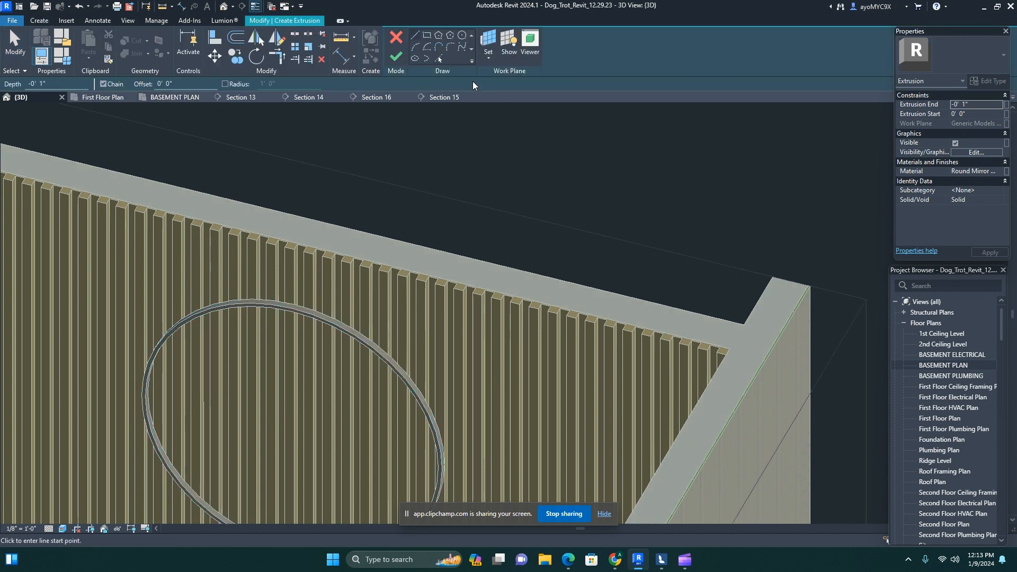
pyautogui.click(308, 97)
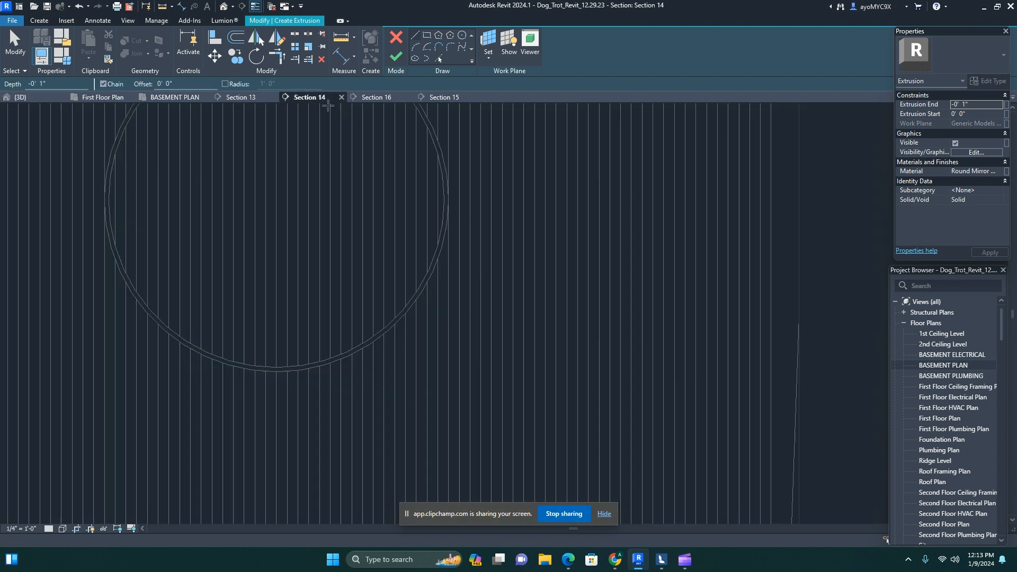
pyautogui.click(440, 59)
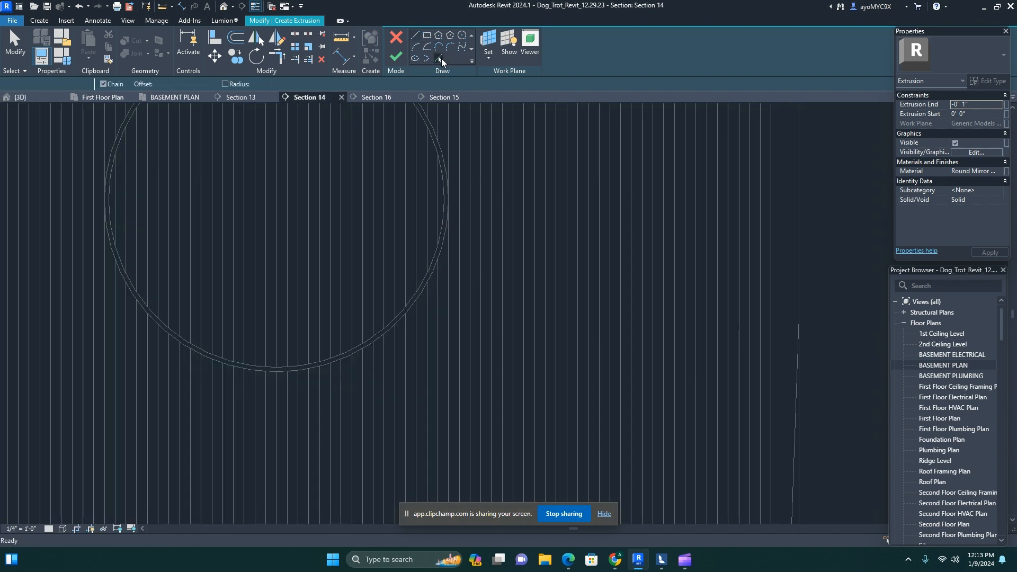
pyautogui.click(443, 224)
pyautogui.moveTo(403, 242); pyautogui.dragTo(389, 323, button='middle')
pyautogui.click(430, 240)
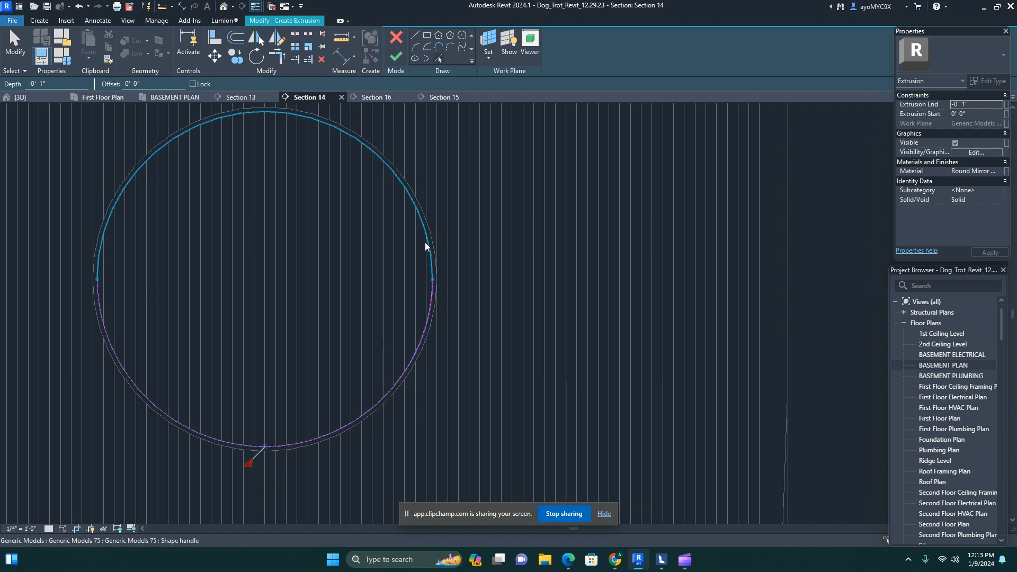
# - Duplicate the project material Mirror 01 with its assets and name the copy Basement Mirror
pyautogui.click(975, 175)
pyautogui.click(995, 171)
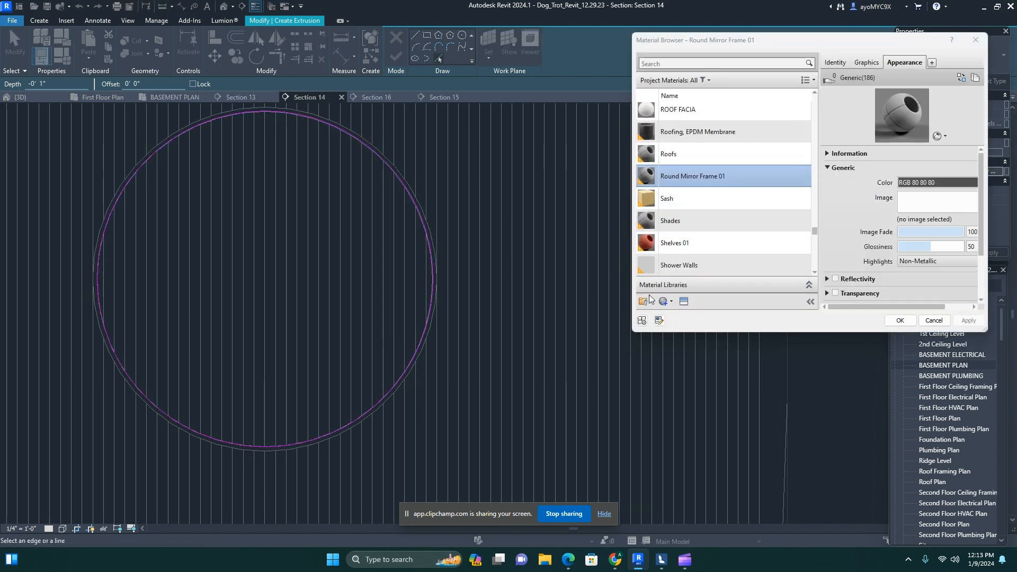
pyautogui.click(693, 63)
pyautogui.write('mi')
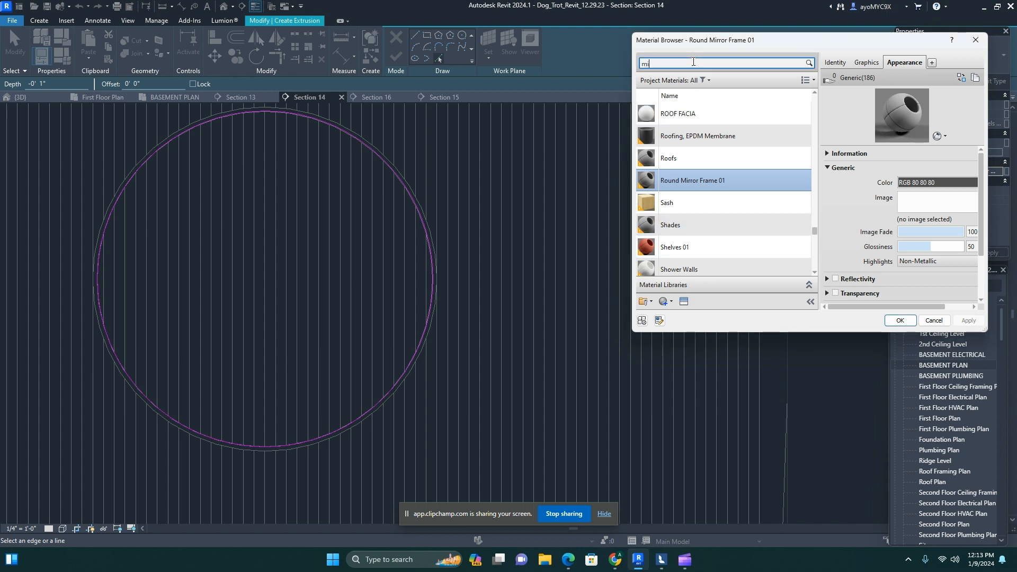
pyautogui.write('rro')
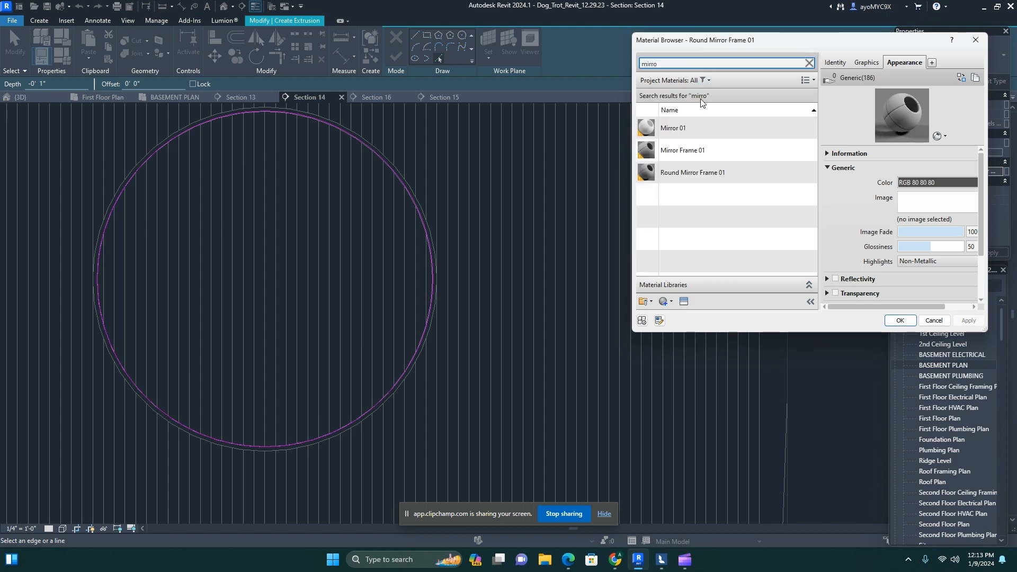
pyautogui.click(688, 129)
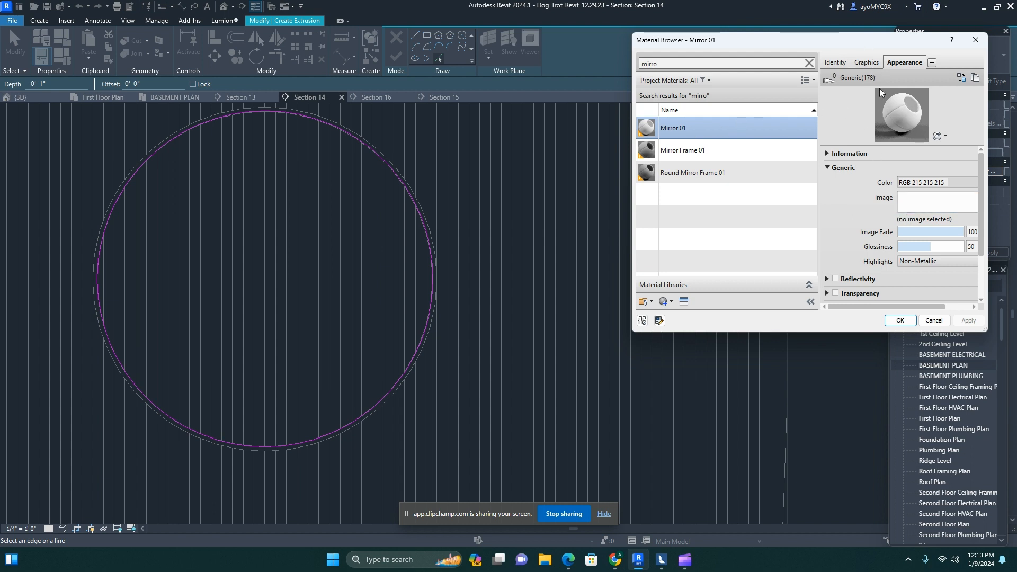
pyautogui.click(834, 63)
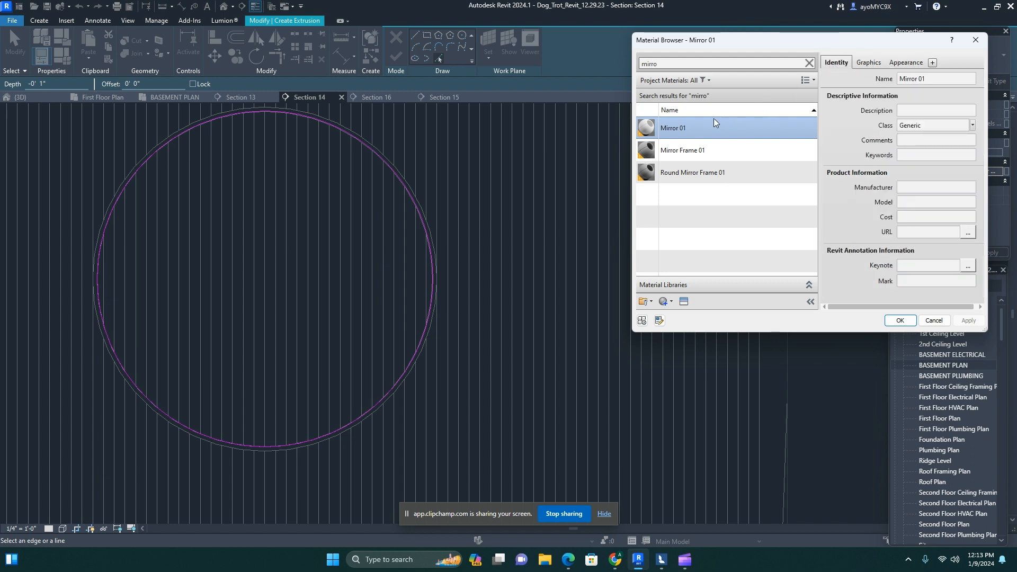
pyautogui.rightClick(678, 129)
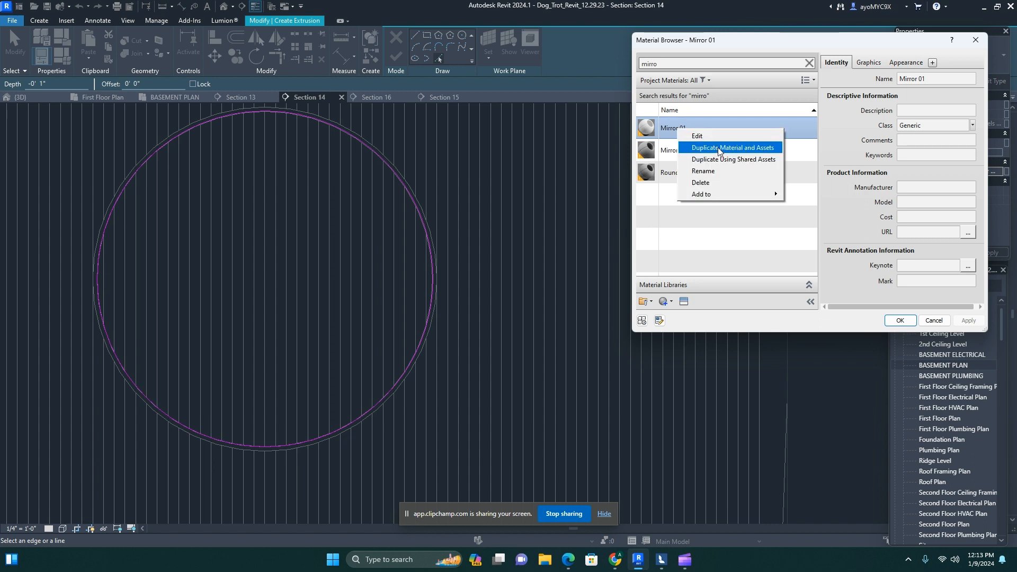
pyautogui.click(719, 152)
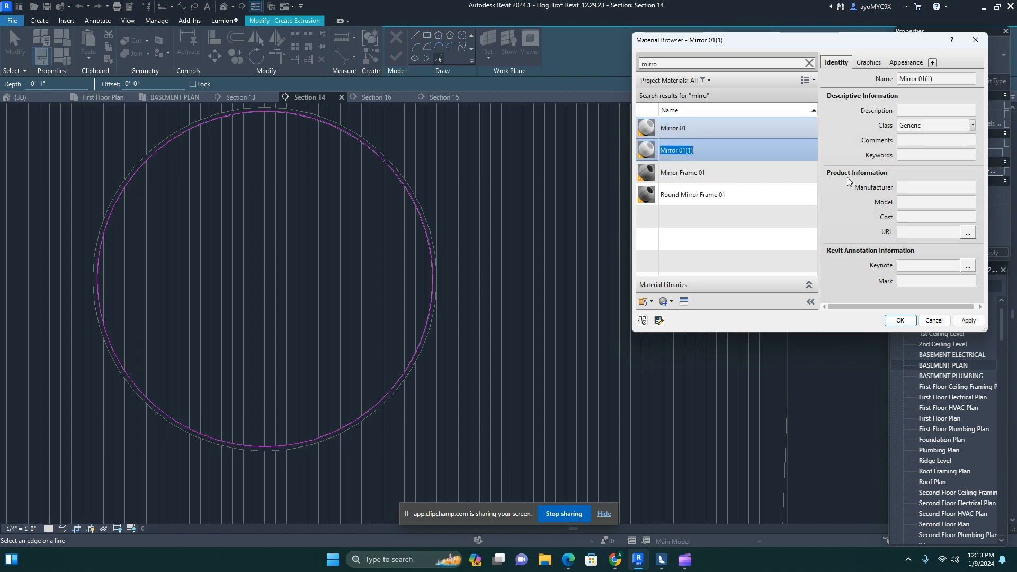
pyautogui.tripleClick(938, 81)
pyautogui.write('Basement ')
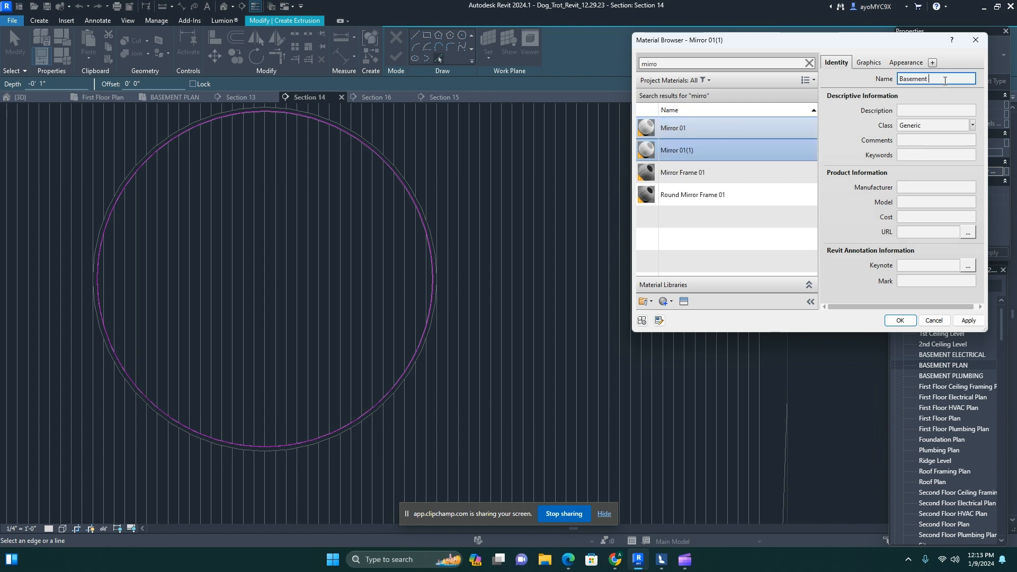
pyautogui.write('Mirror')
# - Turn on reflectivity for Basement Mirror with direct 0 and oblique 100, and set its glossiness to 45
pyautogui.click(905, 63)
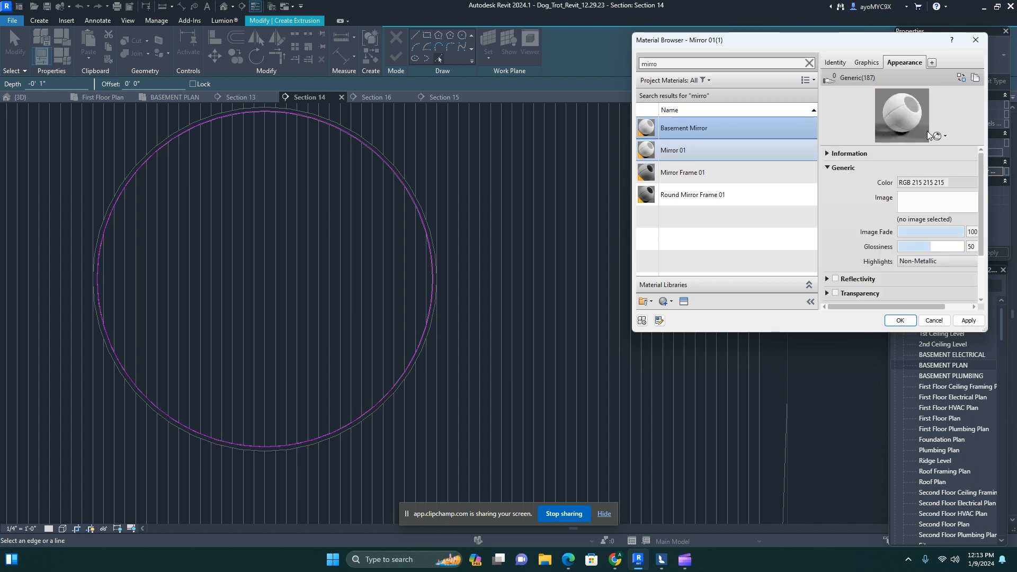
pyautogui.click(836, 279)
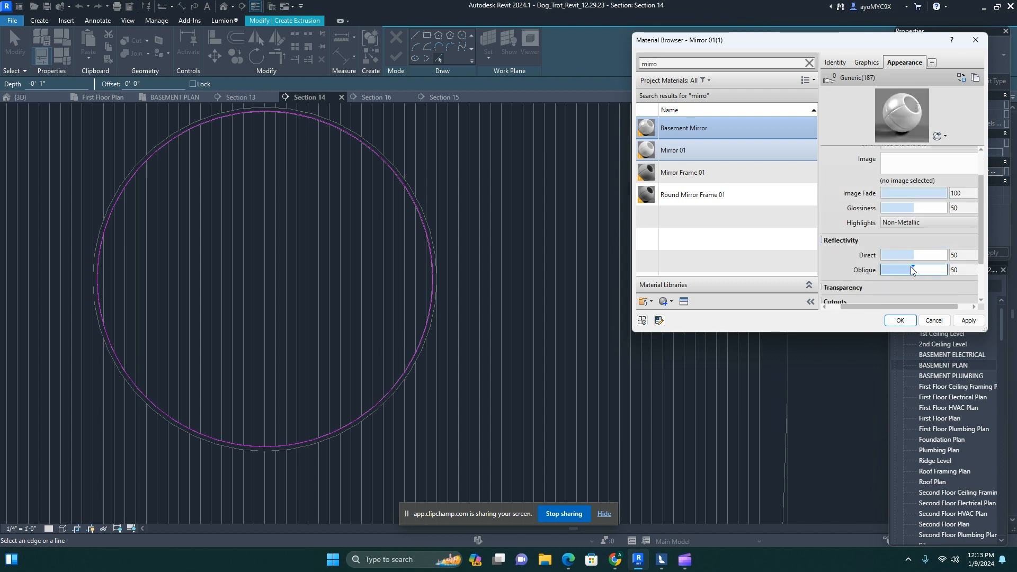
pyautogui.moveTo(897, 307); pyautogui.dragTo(876, 307)
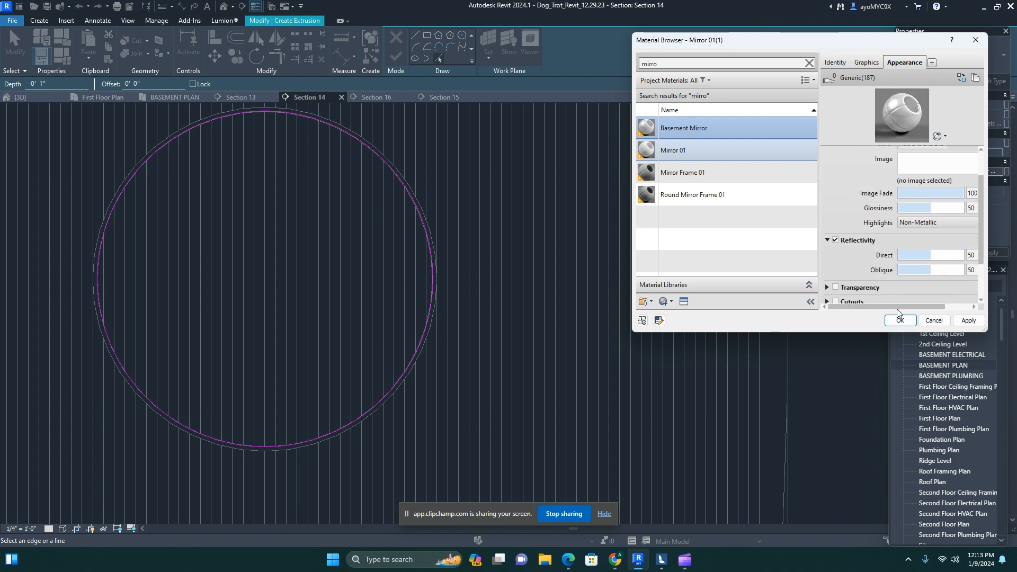
pyautogui.scroll(-3, 922, 287)
pyautogui.moveTo(930, 199); pyautogui.dragTo(890, 202)
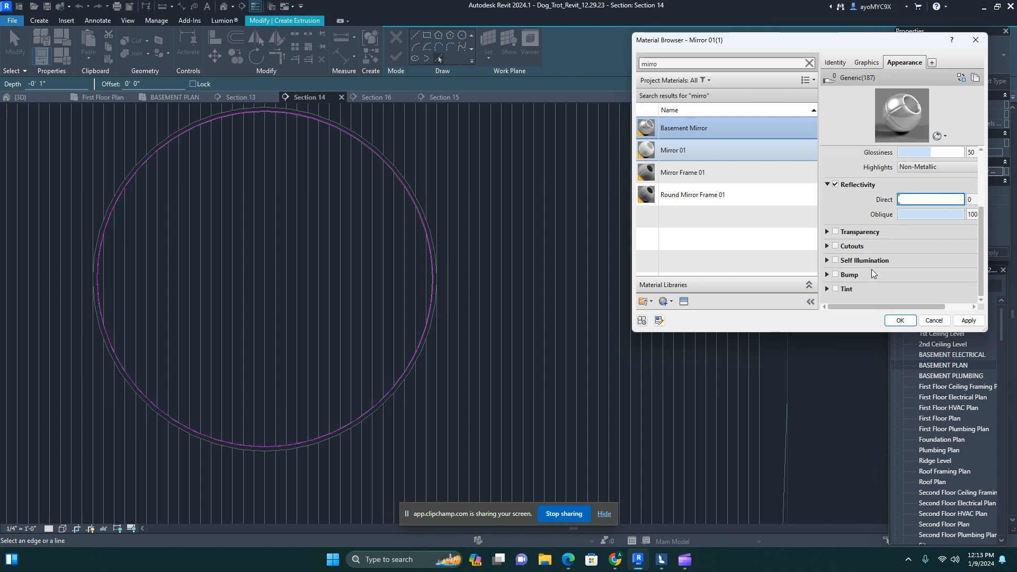
pyautogui.click(948, 306)
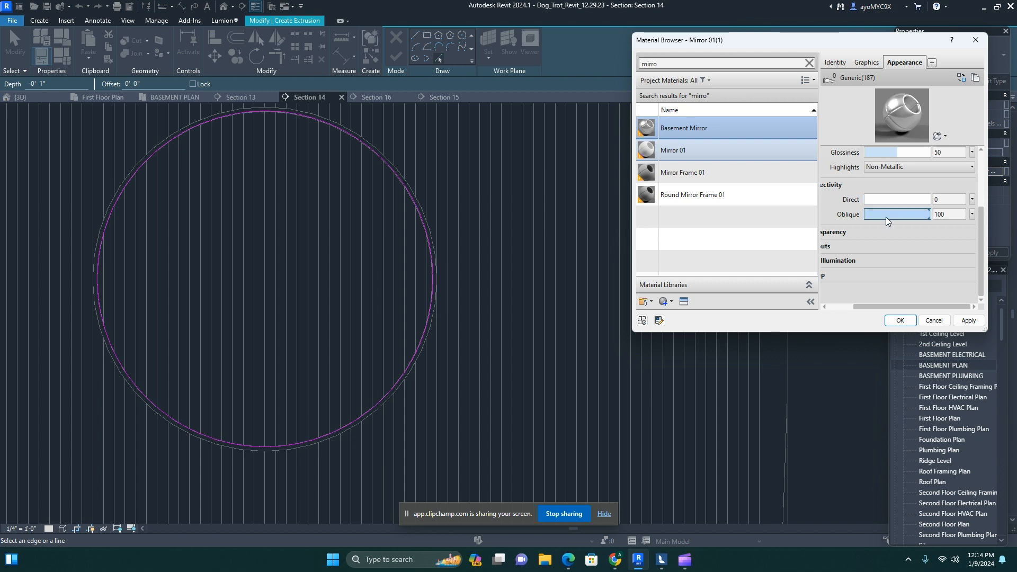
pyautogui.moveTo(901, 153)
pyautogui.mouseDown()
pyautogui.moveTo(867, 153)
pyautogui.moveTo(895, 151)
pyautogui.mouseUp()
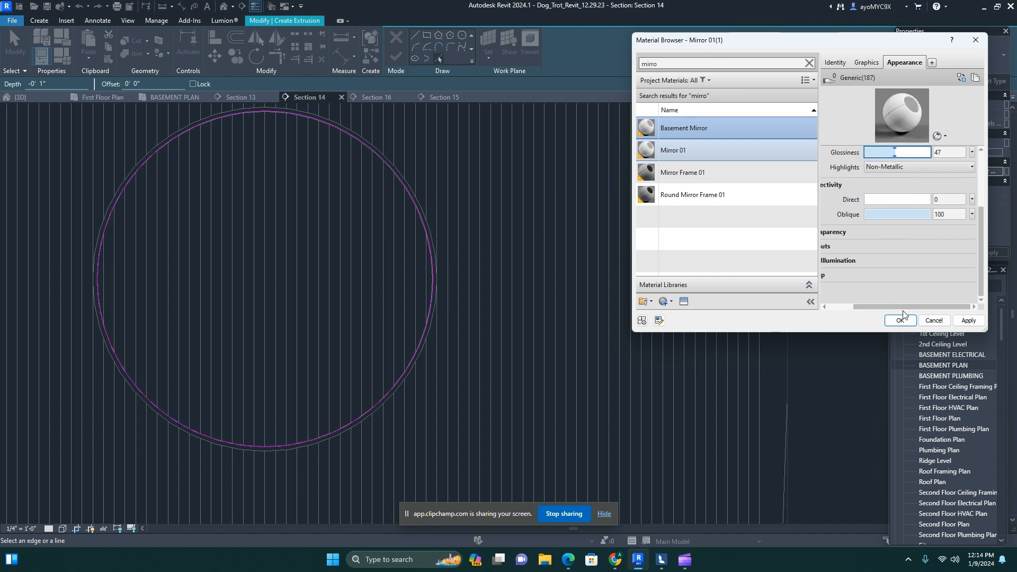
pyautogui.moveTo(904, 307); pyautogui.dragTo(877, 308)
pyautogui.scroll(2, 915, 268)
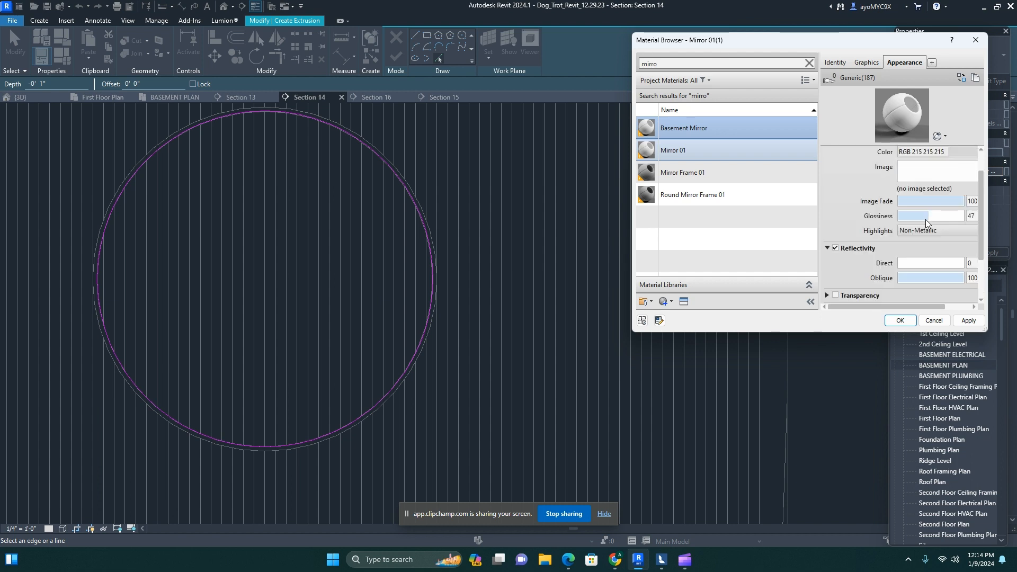
pyautogui.click(927, 219)
pyautogui.scroll(1, 984, 214)
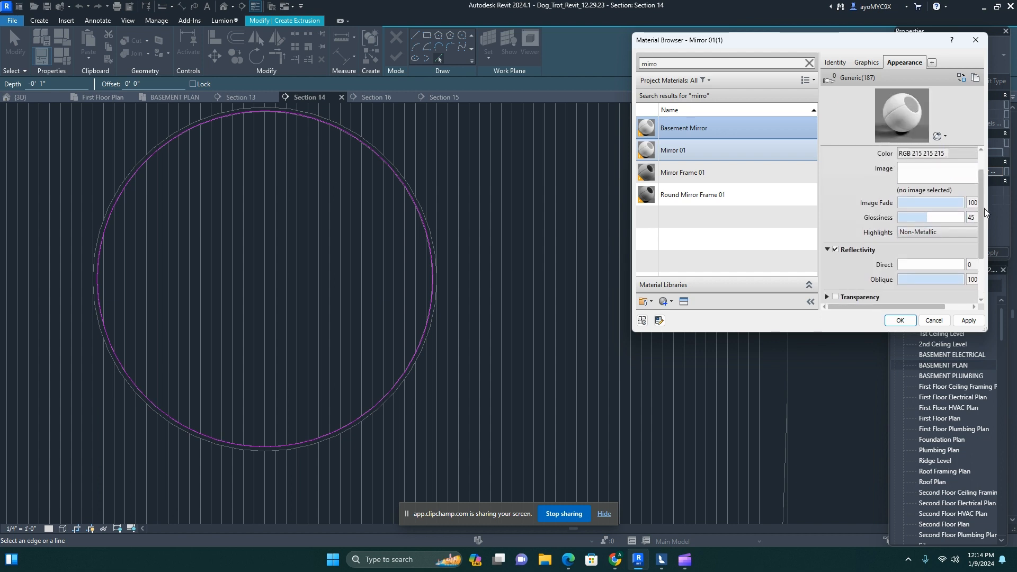
# - Duplicate the material Fixtures - Metal - Chrome with its assets, name the copy Mirror Basement 01 and assign it to the mirror extrusion
pyautogui.click(705, 64)
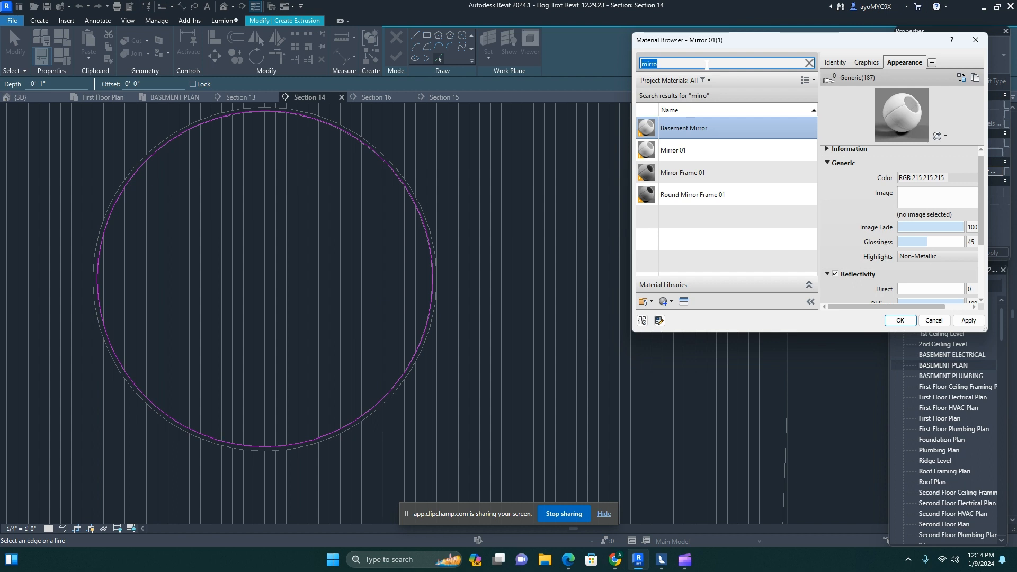
pyautogui.write('Chro')
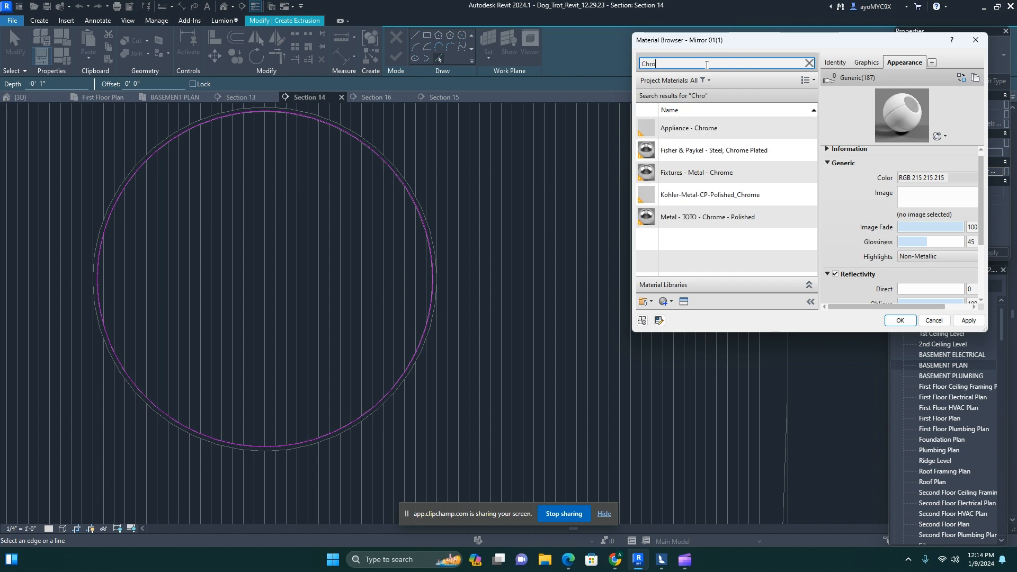
pyautogui.click(711, 174)
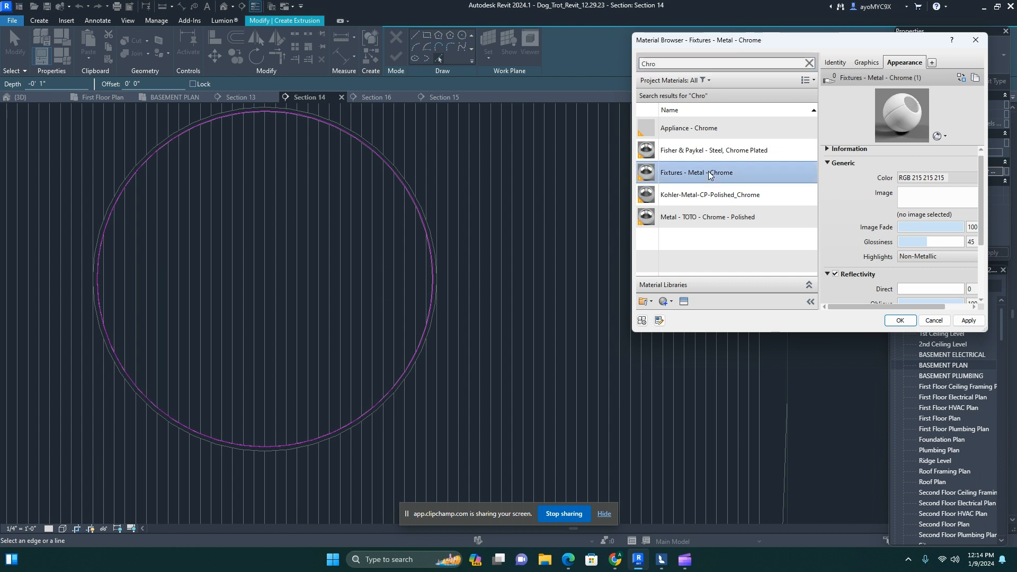
pyautogui.rightClick(711, 174)
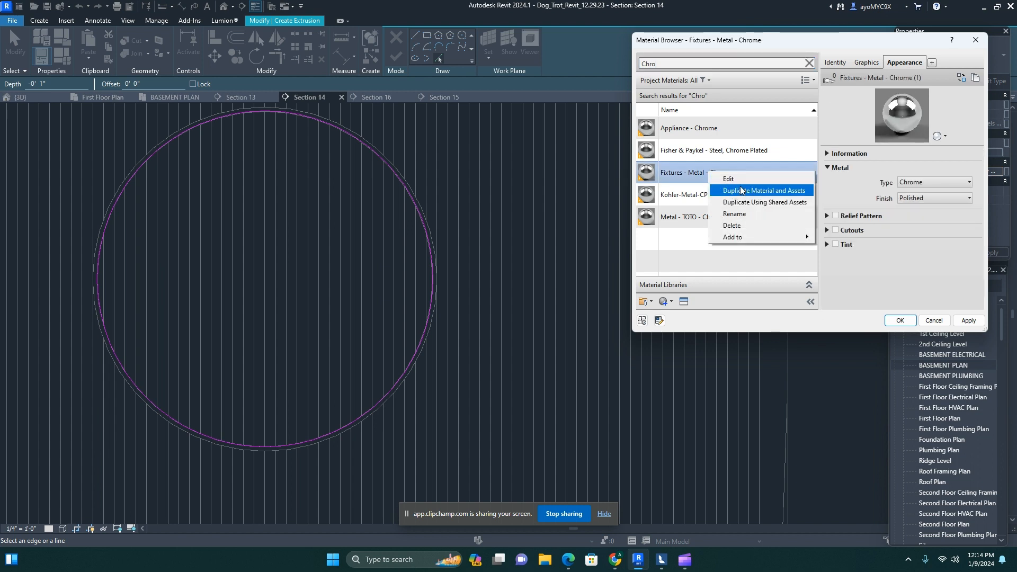
pyautogui.click(744, 192)
pyautogui.click(837, 64)
pyautogui.click(969, 79)
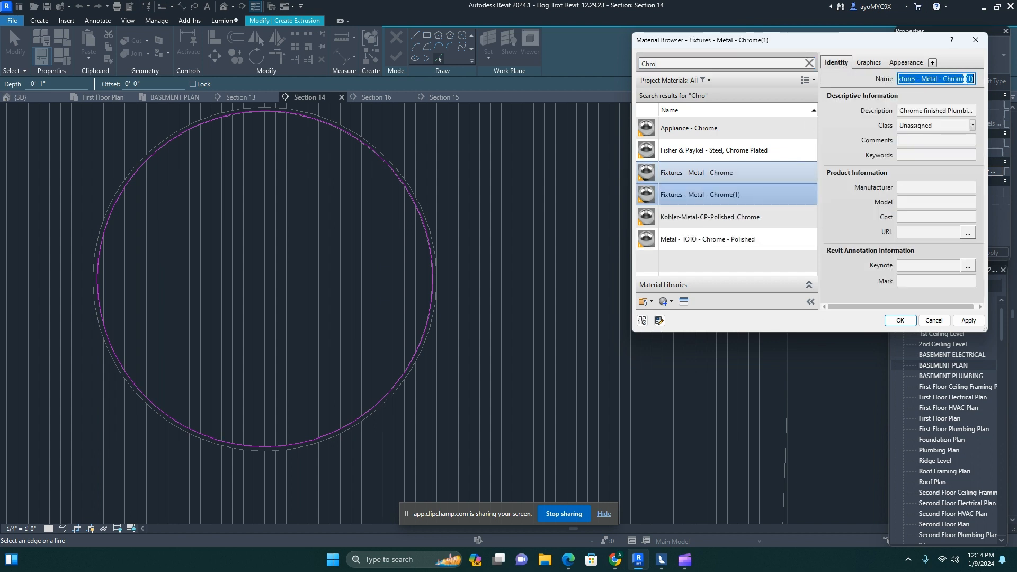
pyautogui.write('Mirror Basement 01')
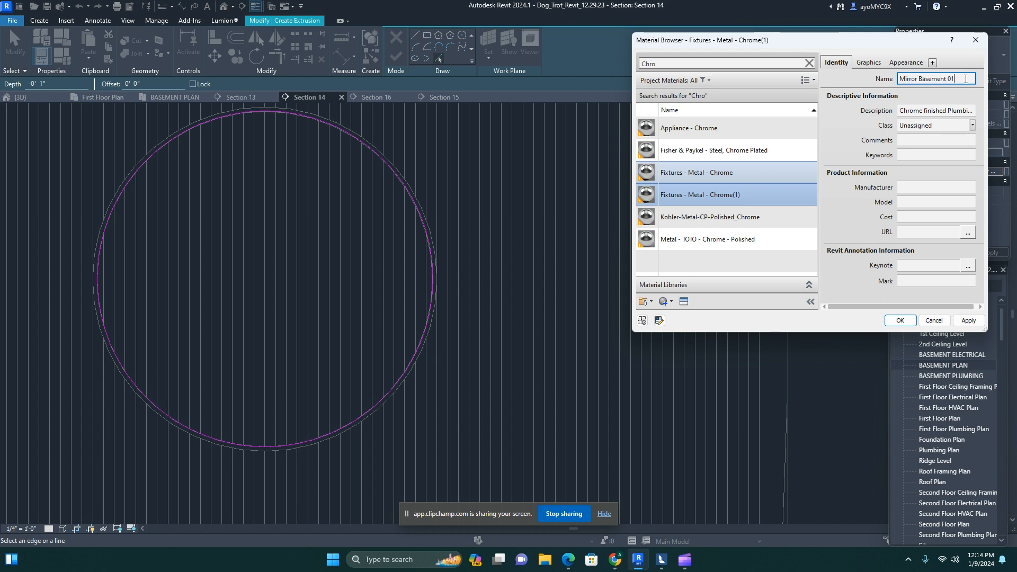
pyautogui.click(911, 63)
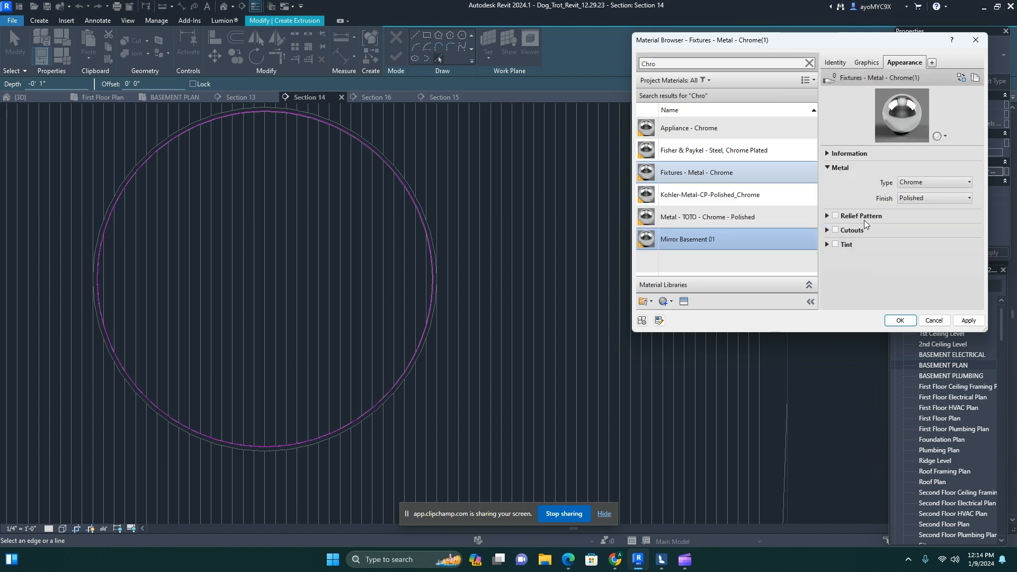
pyautogui.click(900, 321)
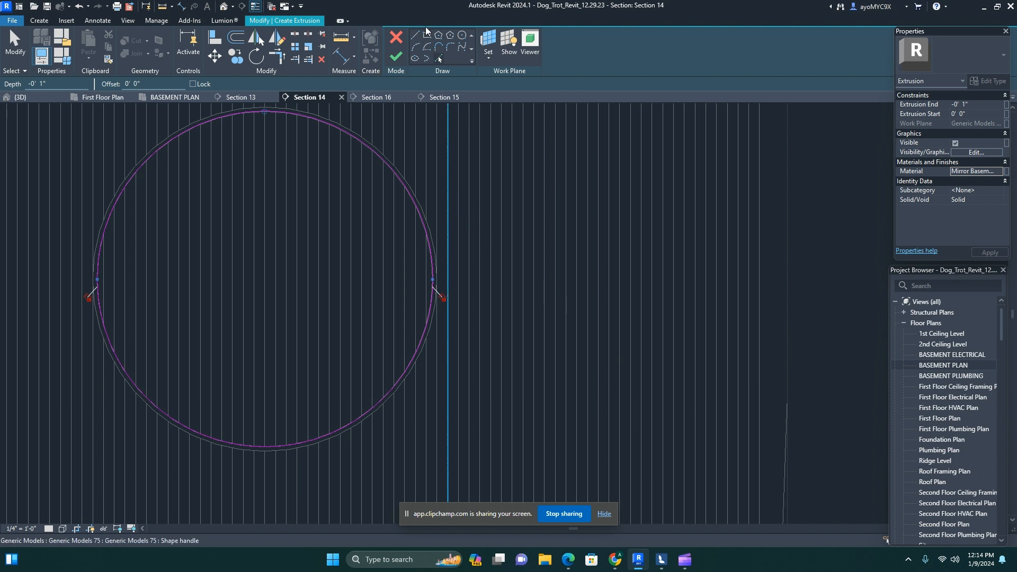
# - Set the mirror extrusion's end to 0.2"
pyautogui.click(978, 104)
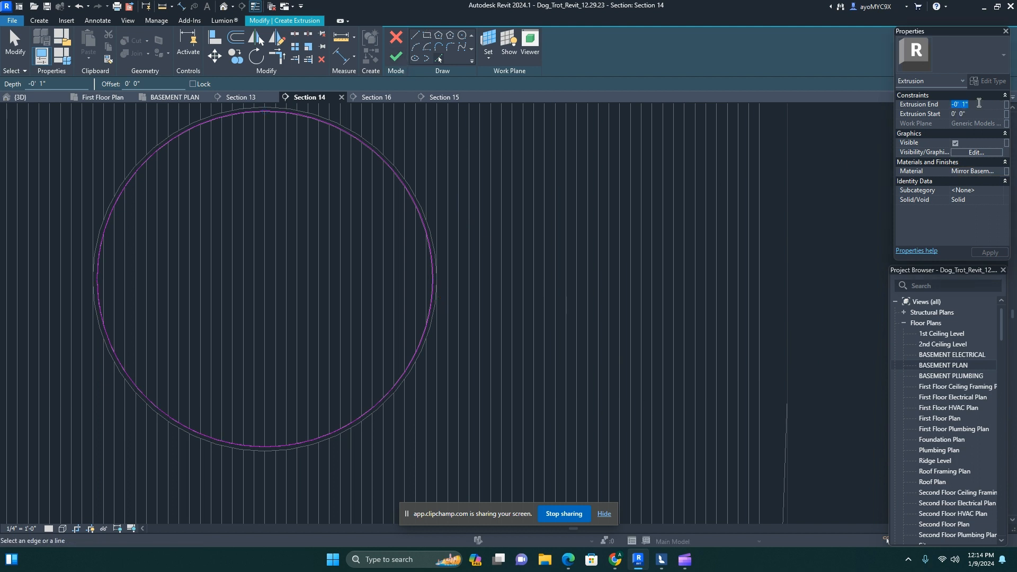
pyautogui.press('BackSpace')
pyautogui.write('.2"')
pyautogui.press('Return')
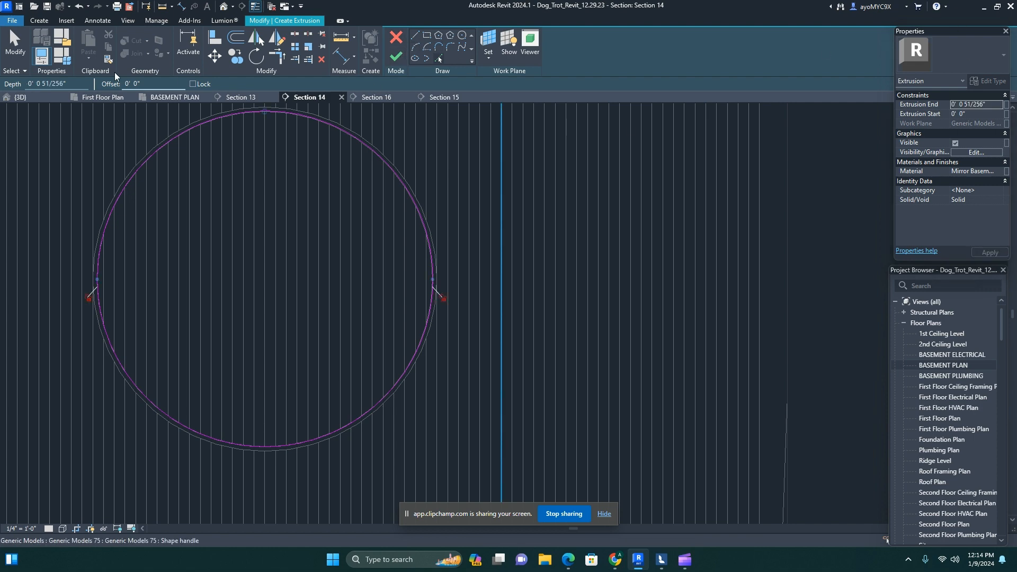
# - Finish the mirror's extrusion sketch from the 3D view and complete the in-place mirror model
pyautogui.click(24, 97)
pyautogui.click(397, 57)
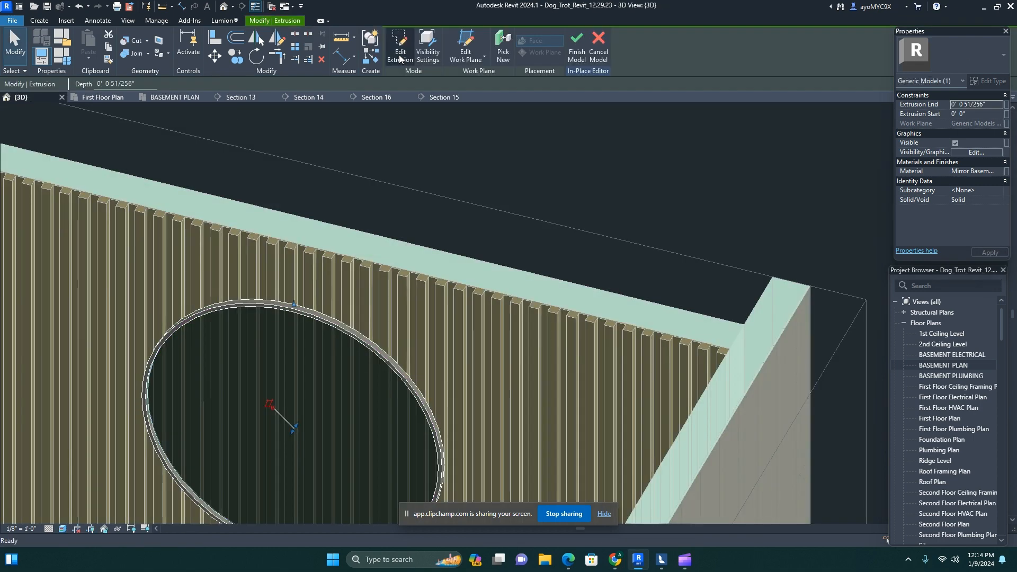
pyautogui.scroll(-2, 599, 313)
pyautogui.click(578, 45)
pyautogui.scroll(-3, 529, 341)
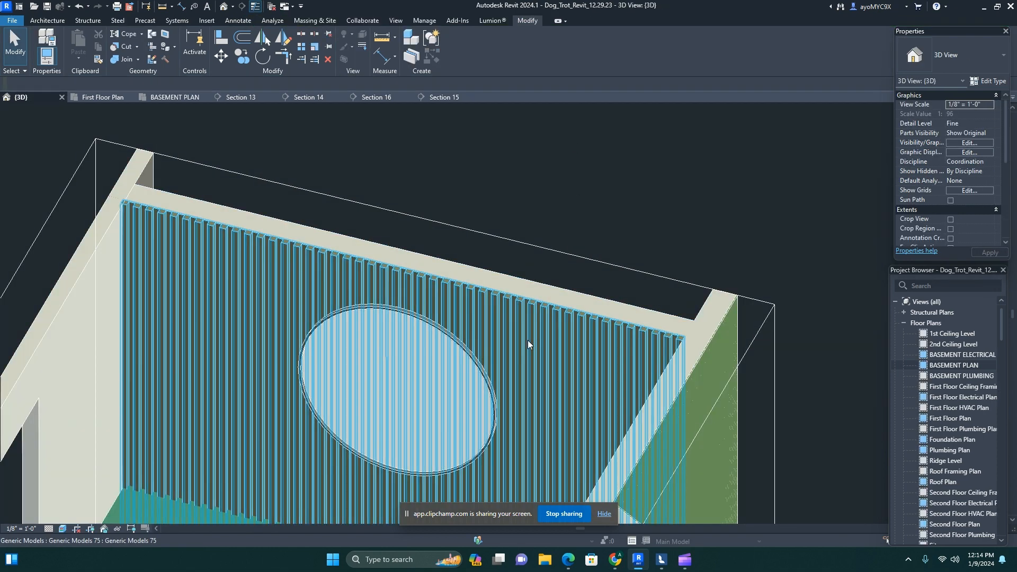
pyautogui.scroll(-2, 552, 328)
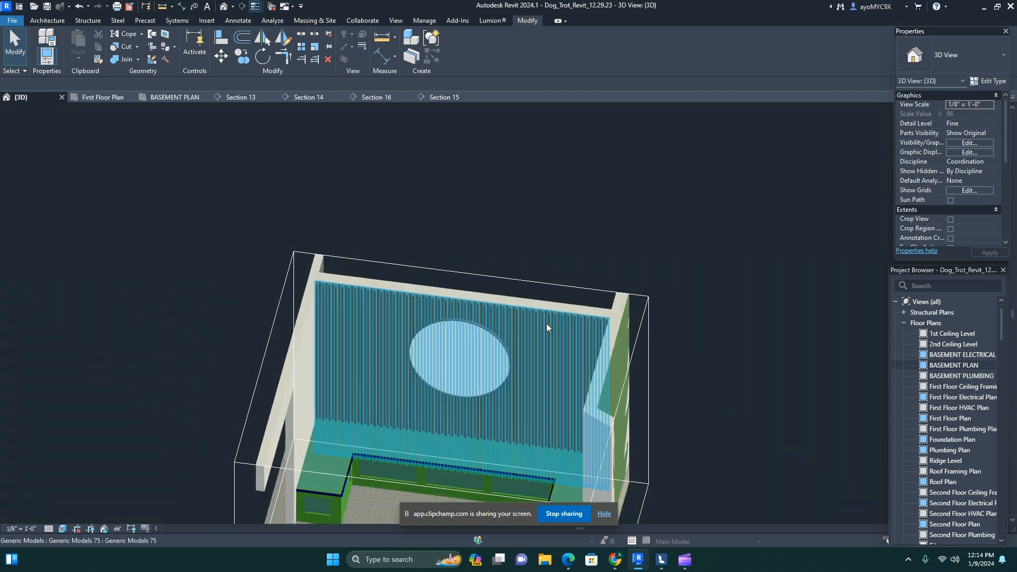
pyautogui.scroll(-2, 451, 230)
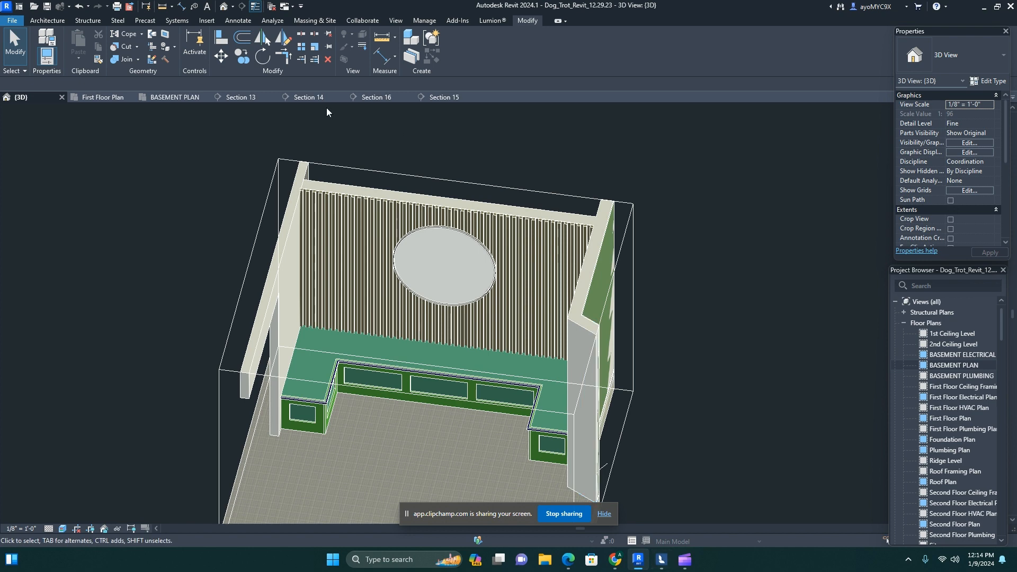
# - Nudge the round framed mirror's position slightly on the fluted wall panel in Section 14
pyautogui.click(311, 97)
pyautogui.scroll(-4, 457, 295)
pyautogui.click(441, 259)
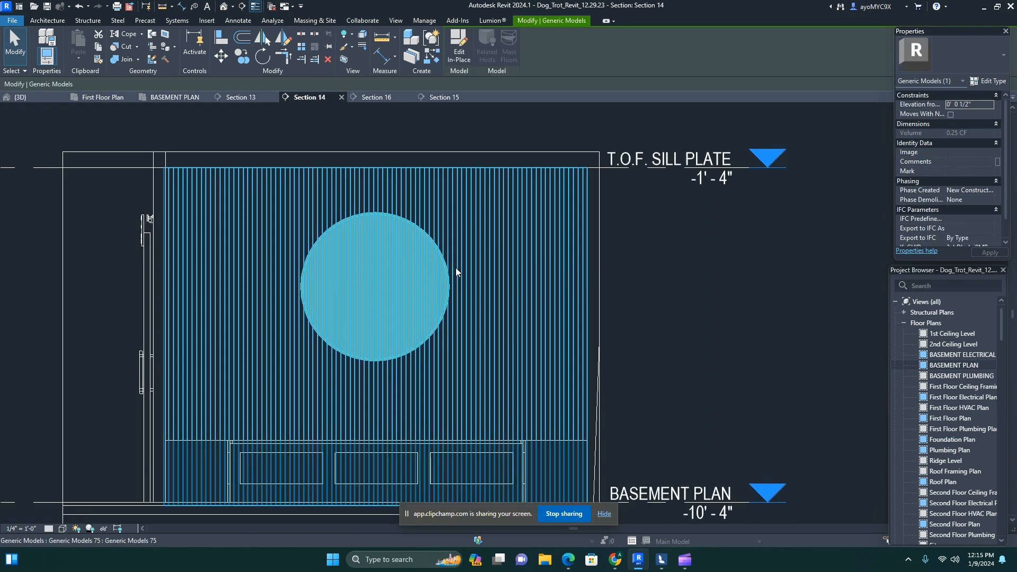
pyautogui.press('Escape')
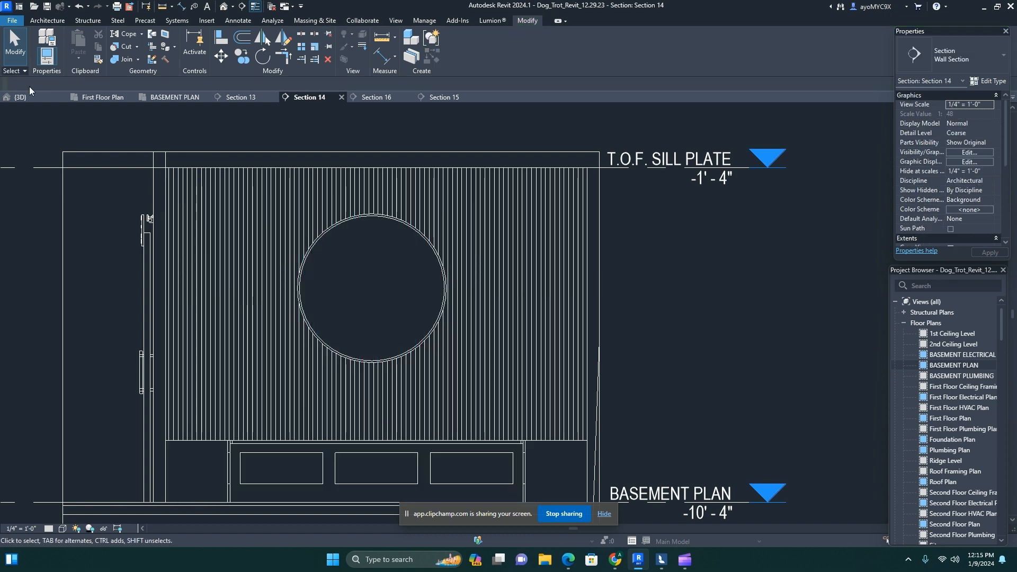
# - From the 3D view, create a new in-place model in the Generic Models category and start an extrusion
pyautogui.click(21, 97)
pyautogui.click(47, 20)
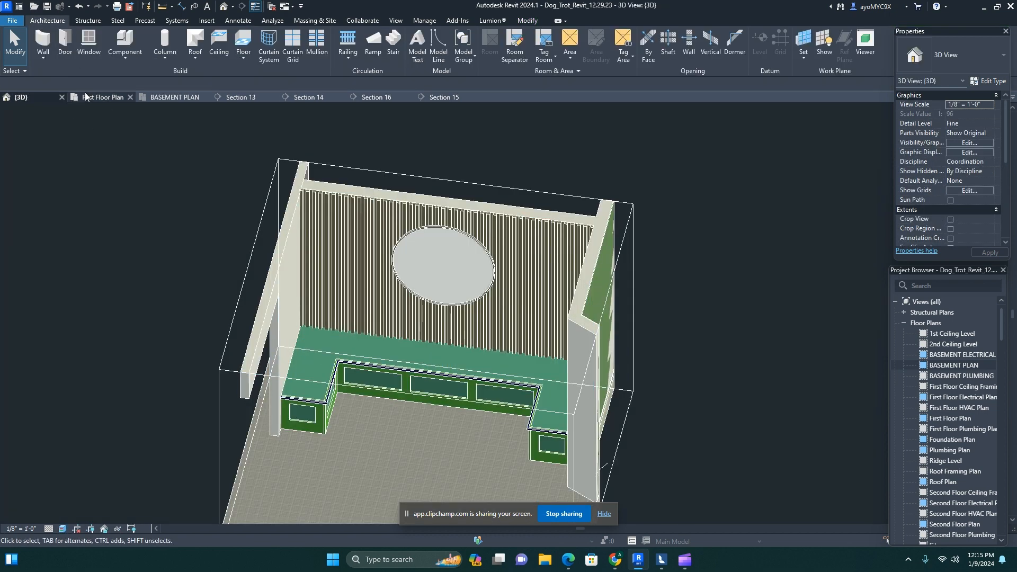
pyautogui.click(126, 57)
pyautogui.click(143, 103)
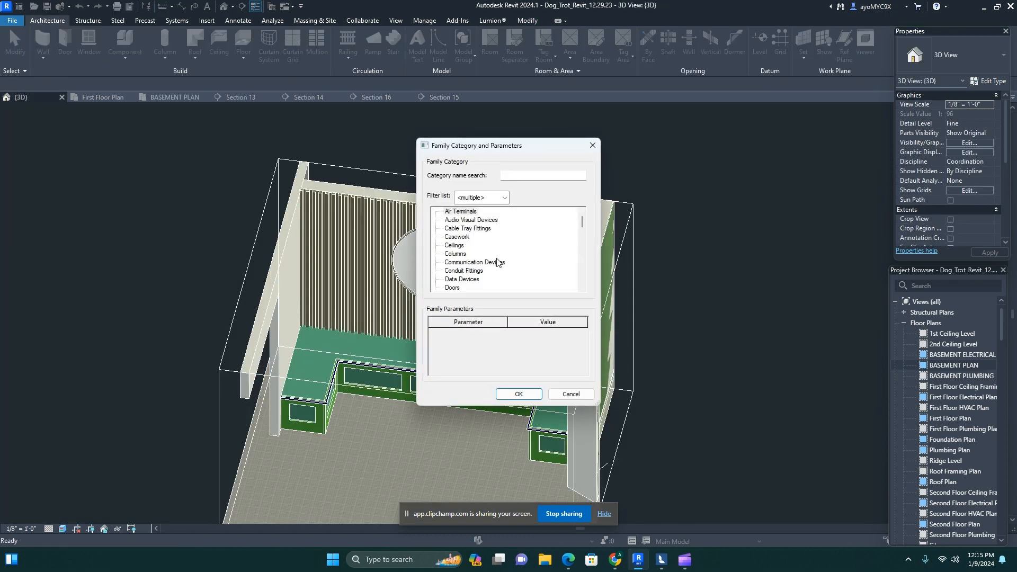
pyautogui.scroll(-1, 498, 263)
pyautogui.scroll(-1, 454, 271)
pyautogui.scroll(-2, 454, 271)
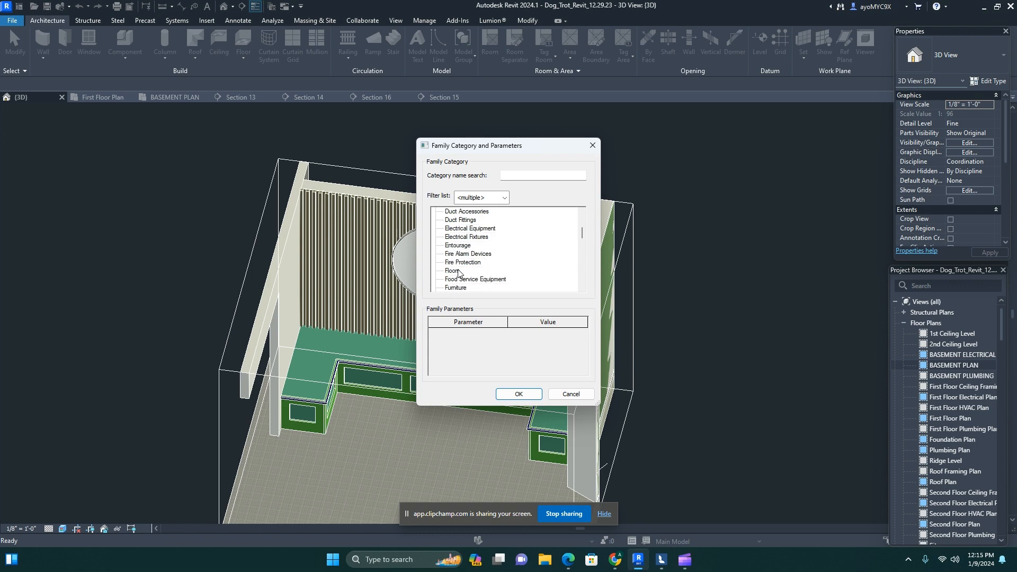
pyautogui.click(460, 271)
pyautogui.click(521, 394)
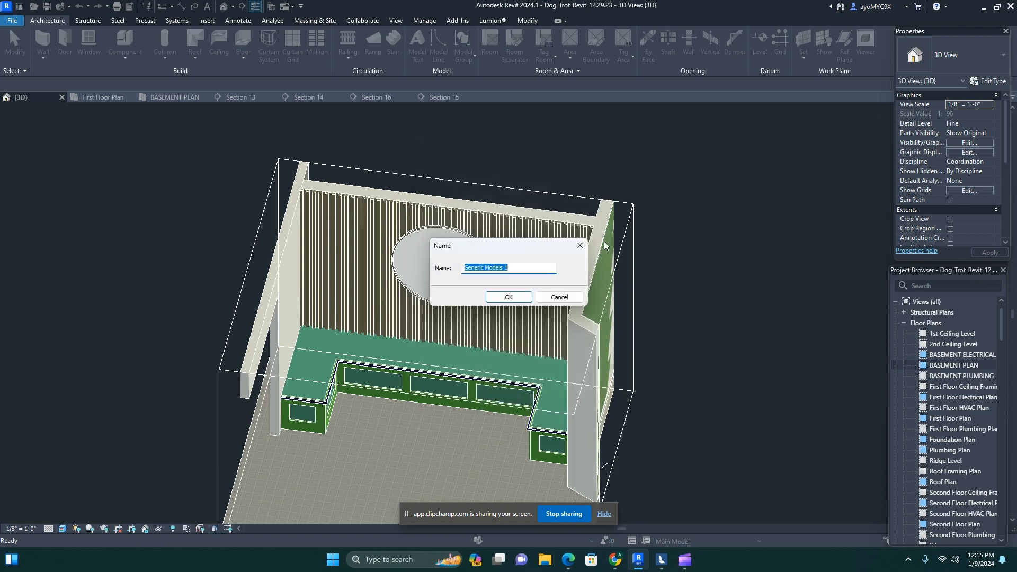
pyautogui.click(517, 296)
pyautogui.click(90, 42)
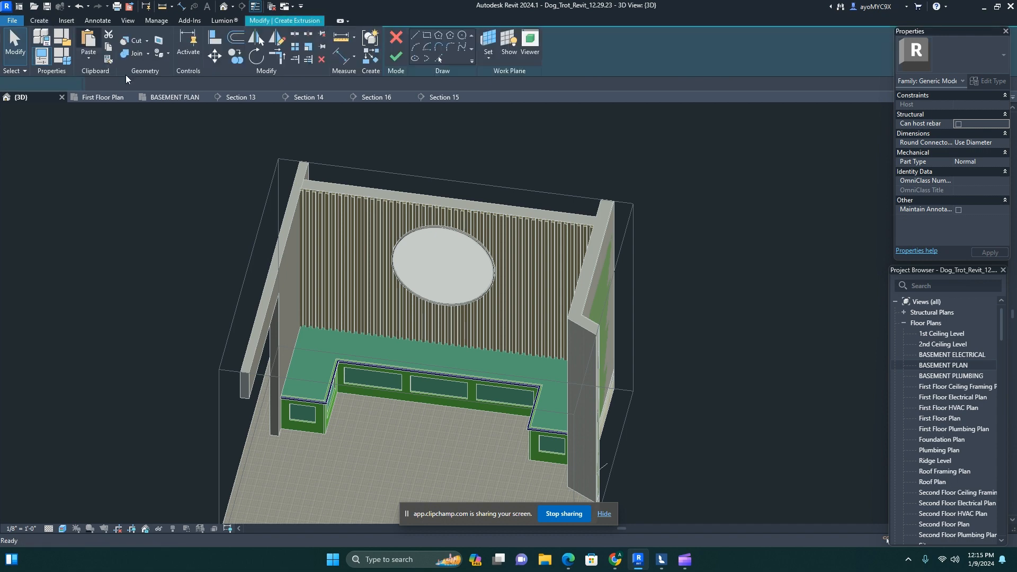
# - Set the extrusion's work plane by picking the top face of the built-in bench
pyautogui.click(490, 41)
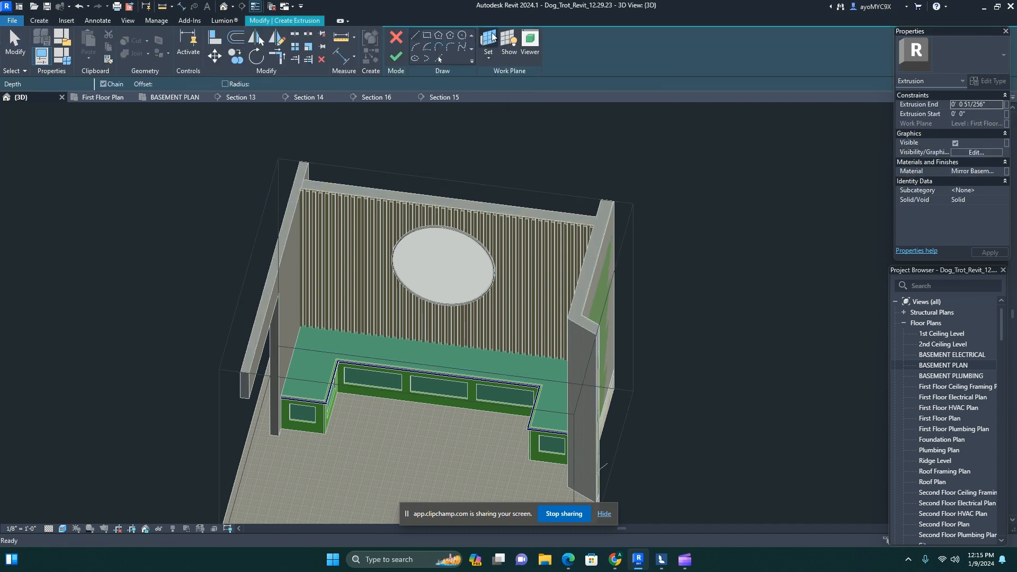
pyautogui.click(449, 292)
pyautogui.click(488, 347)
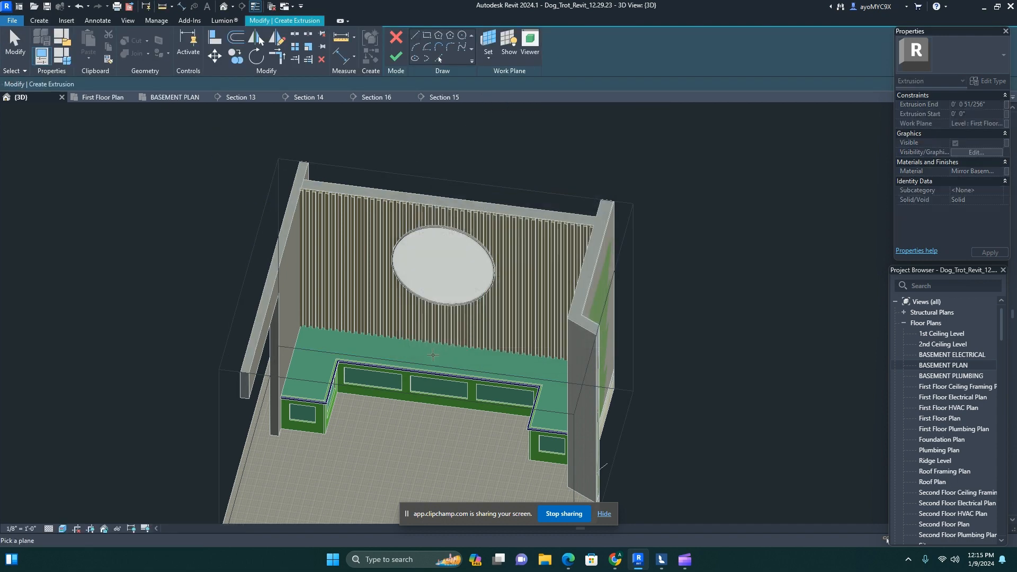
pyautogui.click(290, 375)
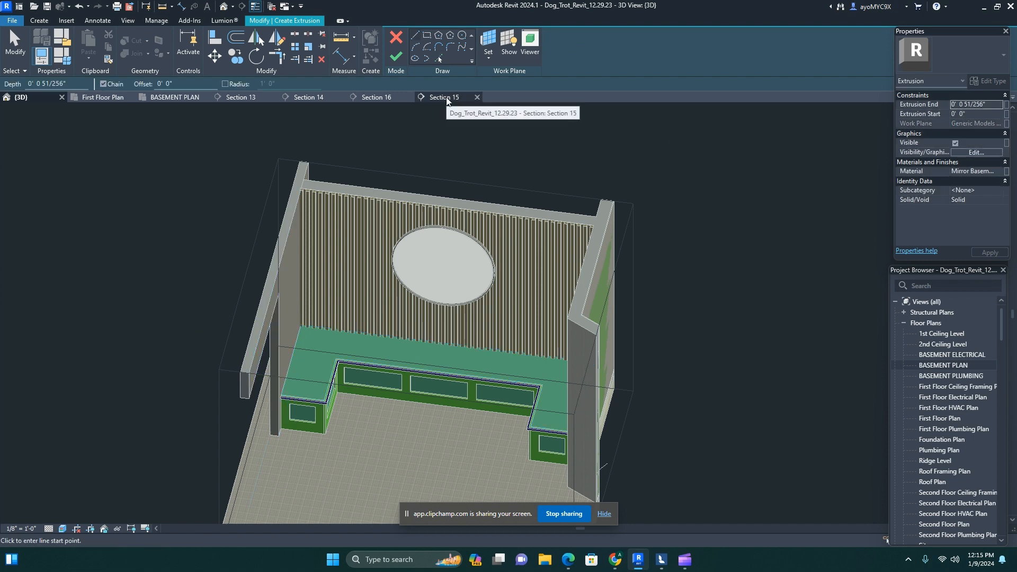
# - In the BASEMENT PLAN view, sketch a rectangle about 4' long over the right-hand cabinet return, from the side wall to the fluted panel
pyautogui.click(175, 97)
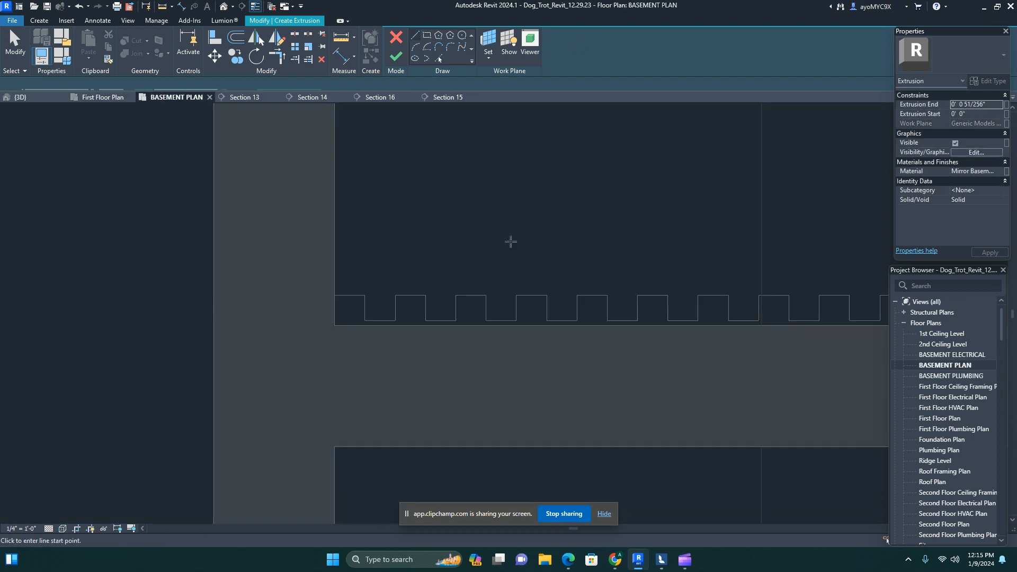
pyautogui.scroll(-5, 511, 237)
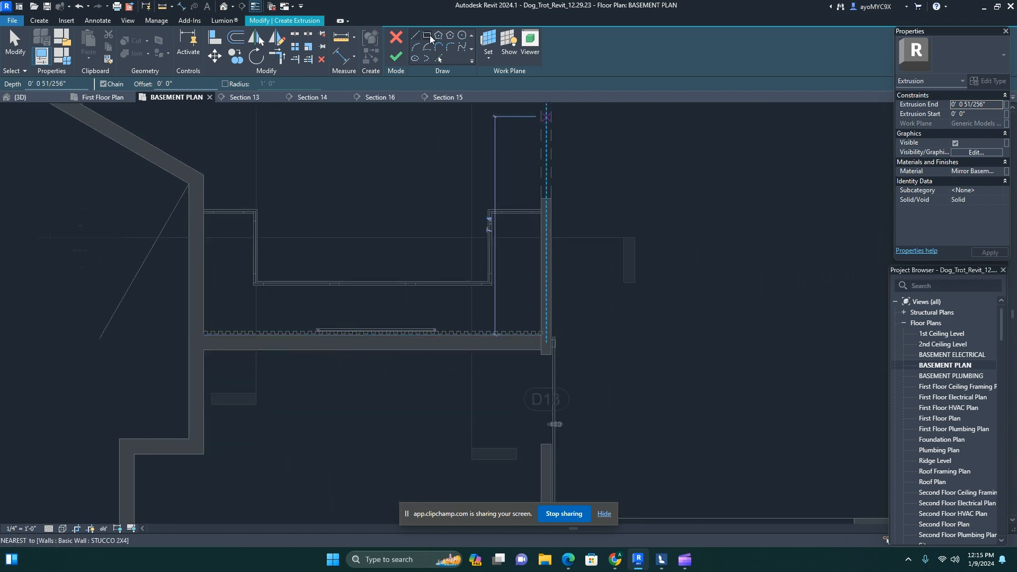
pyautogui.scroll(4, 508, 241)
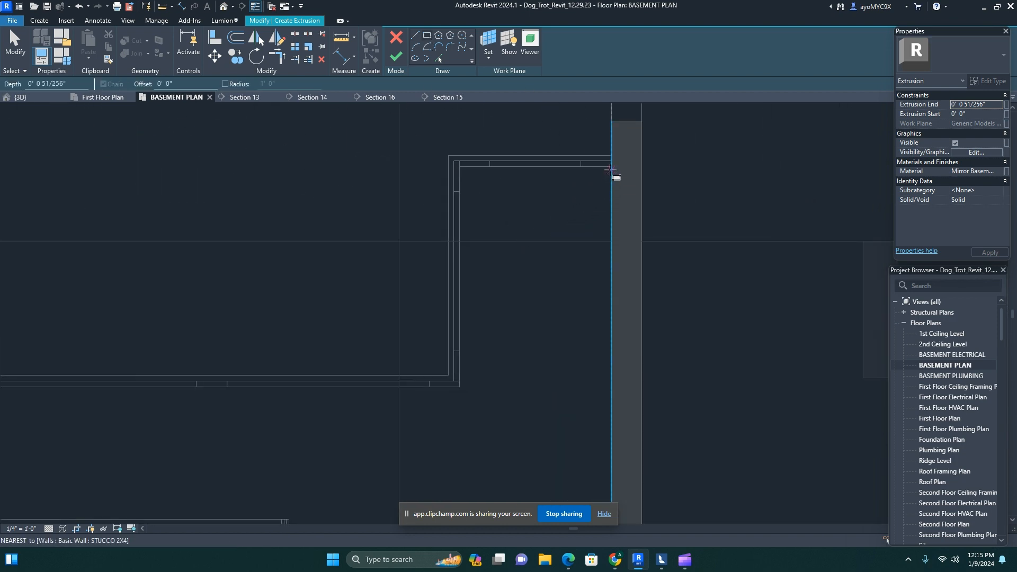
pyautogui.click(611, 168)
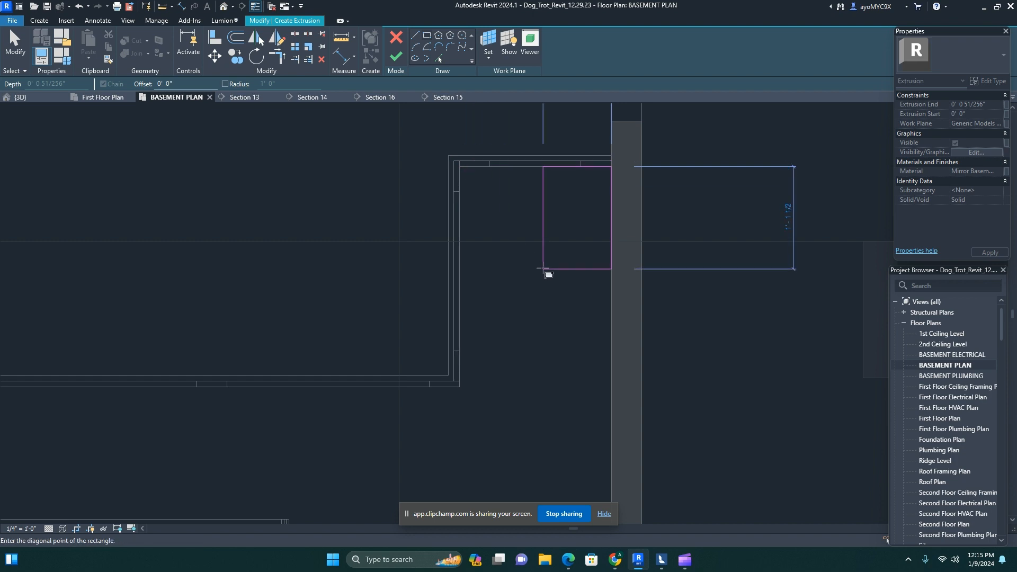
pyautogui.scroll(-2, 473, 272)
pyautogui.scroll(4, 472, 305)
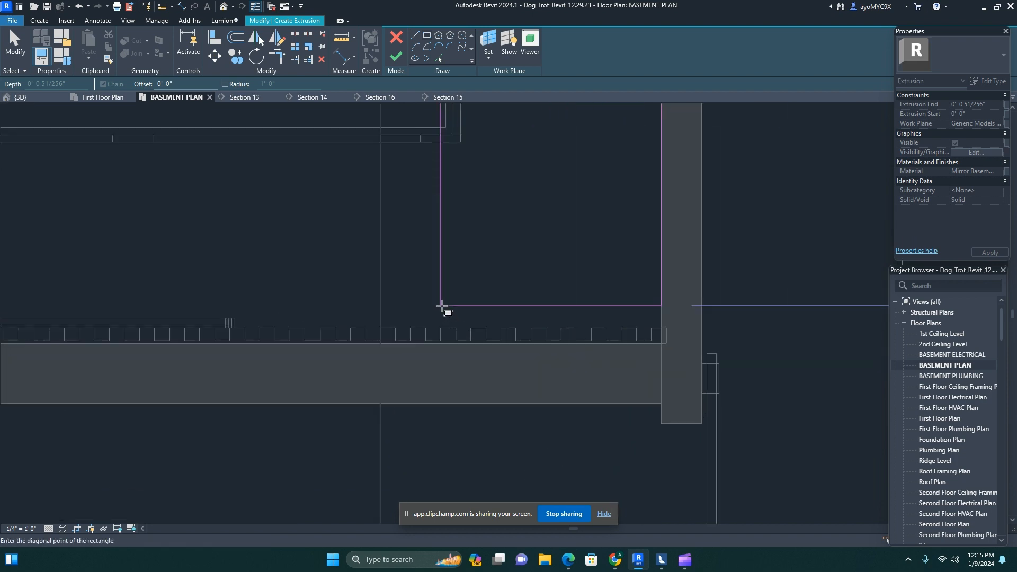
pyautogui.click(440, 328)
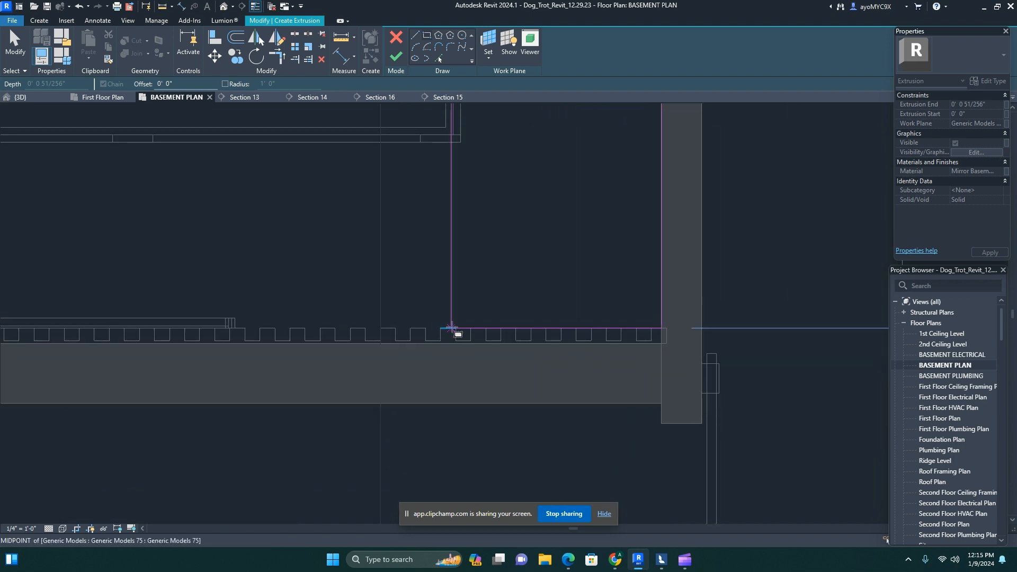
pyautogui.press('Escape')
# - Nudge the rectangle's rear edge slightly away from the fluted panel
pyautogui.scroll(2, 512, 329)
pyautogui.scroll(2, 542, 333)
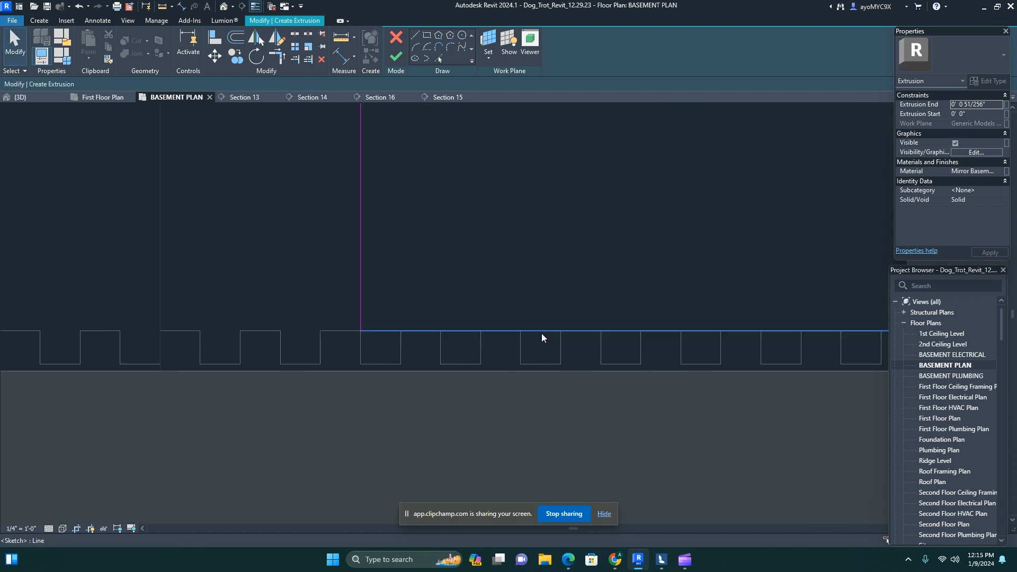
pyautogui.click(547, 331)
pyautogui.scroll(3, 546, 328)
pyautogui.press('Up')
pyautogui.press('Up')
pyautogui.press('Up')
pyautogui.press('Up')
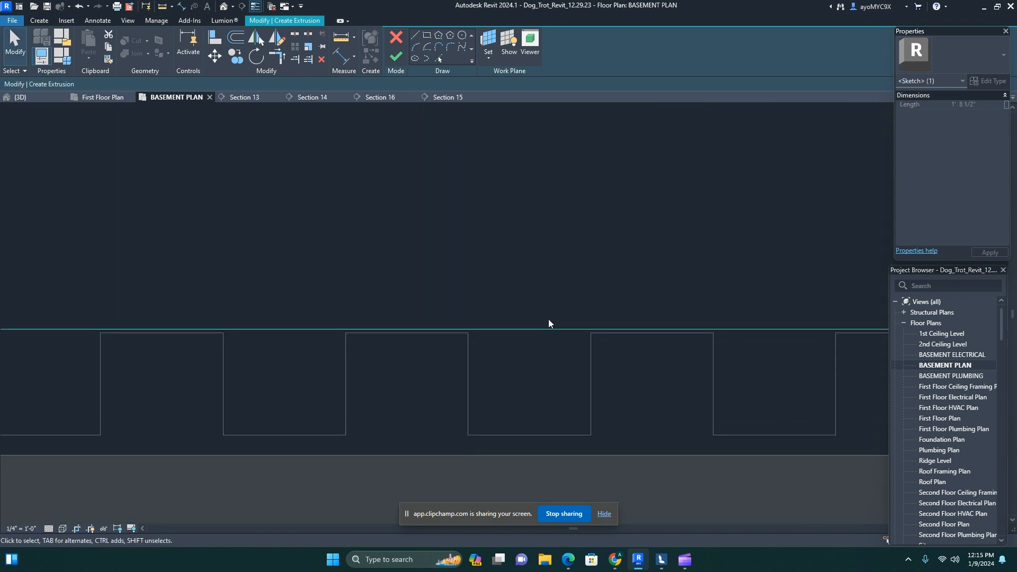
# - Move the rectangle's front and inner side edges slightly past the faces of the right-hand cabinet return
pyautogui.scroll(-7, 546, 326)
pyautogui.moveTo(570, 312); pyautogui.dragTo(547, 258, button='middle')
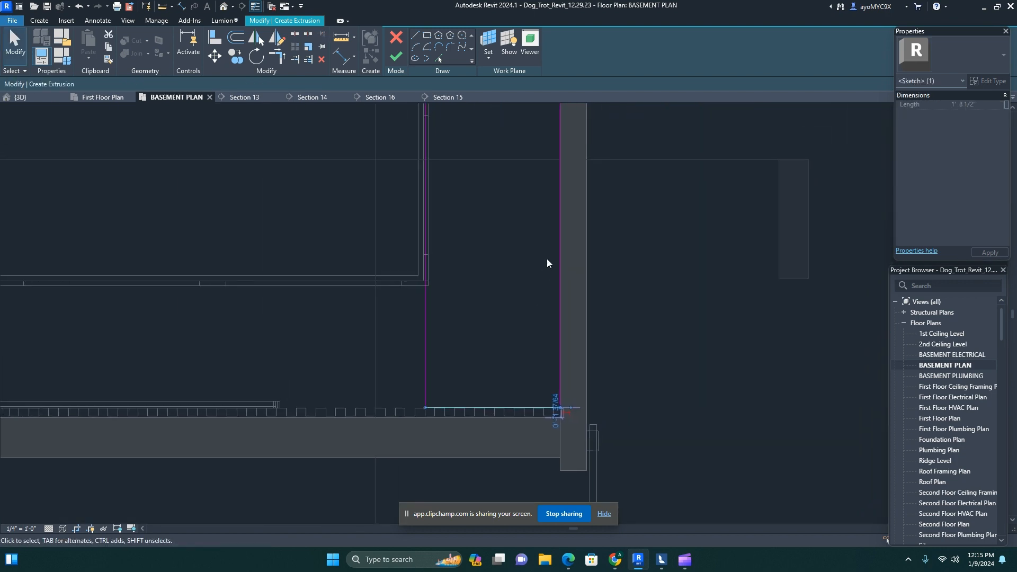
pyautogui.scroll(3, 559, 250)
pyautogui.click(563, 252)
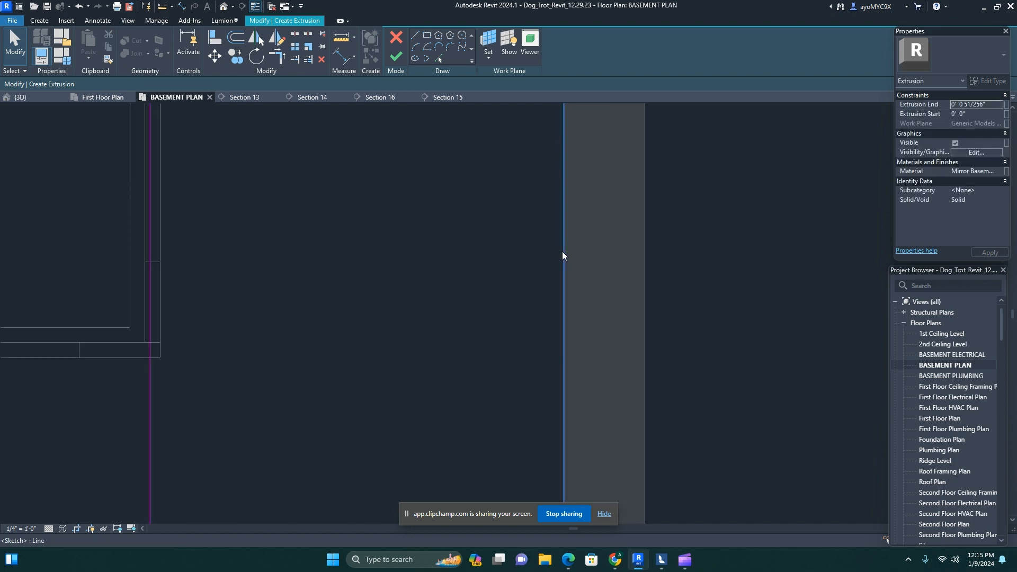
pyautogui.scroll(3, 565, 252)
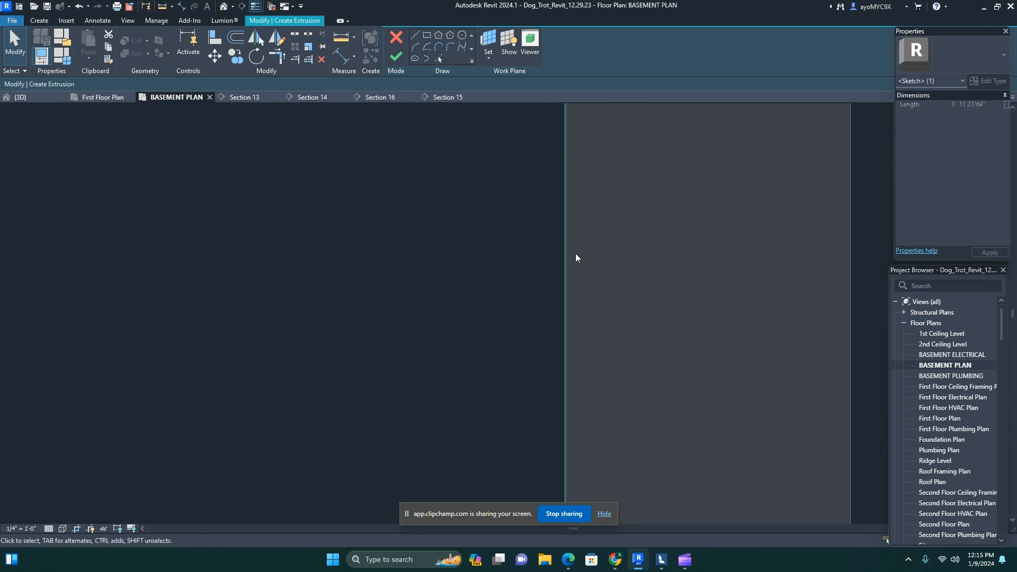
pyautogui.scroll(-5, 541, 262)
pyautogui.moveTo(447, 148); pyautogui.dragTo(413, 230, button='middle')
pyautogui.moveTo(421, 221)
pyautogui.mouseDown()
pyautogui.moveTo(421, 202)
pyautogui.moveTo(449, 243)
pyautogui.mouseUp()
pyautogui.scroll(5, 419, 208)
pyautogui.scroll(3, 438, 214)
pyautogui.scroll(-4, 295, 361)
pyautogui.moveTo(220, 405); pyautogui.dragTo(202, 412)
pyautogui.scroll(-4, 204, 399)
pyautogui.moveTo(203, 506); pyautogui.dragTo(175, 321, button='middle')
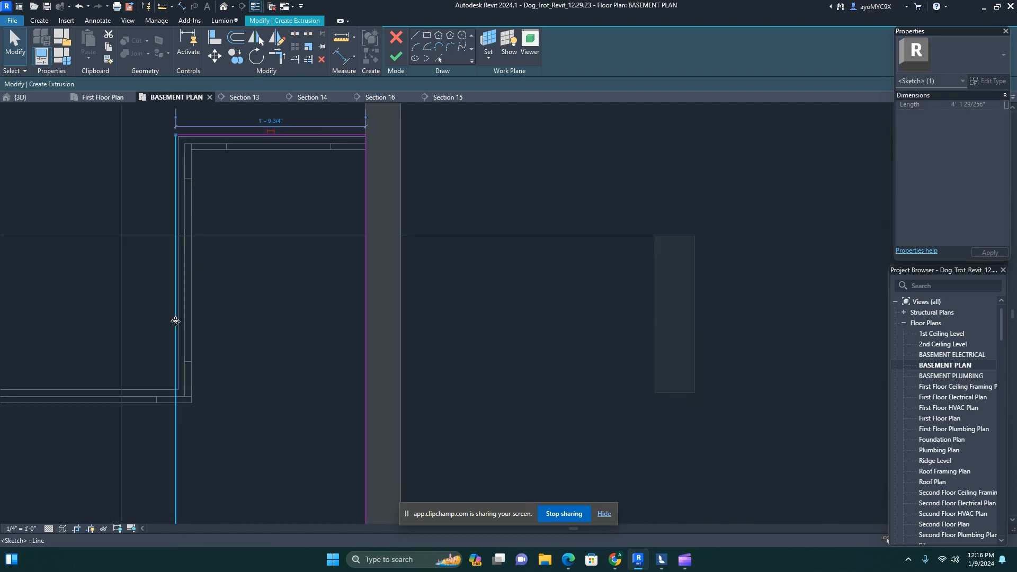
pyautogui.scroll(6, 175, 323)
pyautogui.click(187, 350)
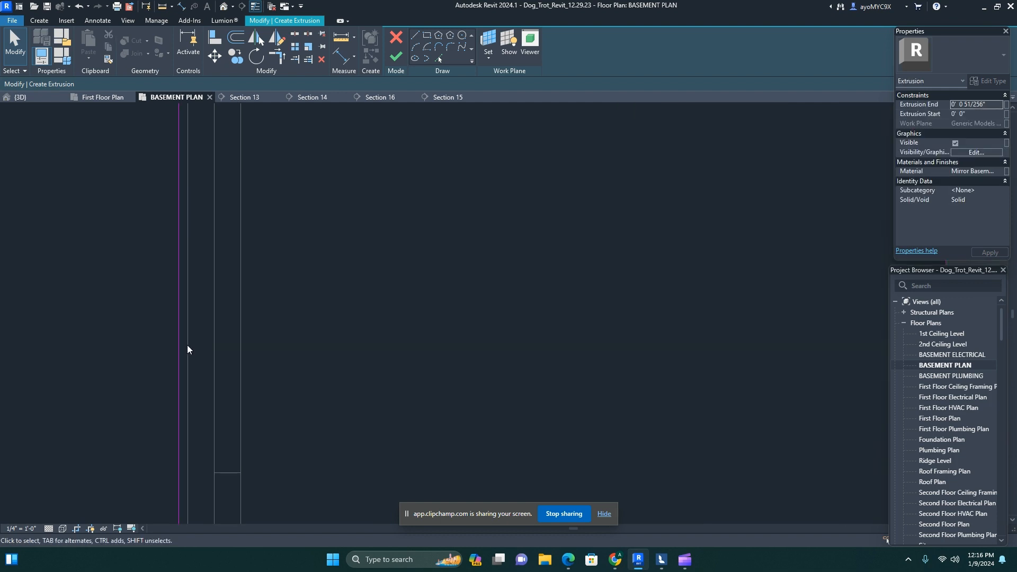
pyautogui.scroll(-4, 212, 309)
pyautogui.moveTo(320, 292); pyautogui.dragTo(479, 212, button='middle')
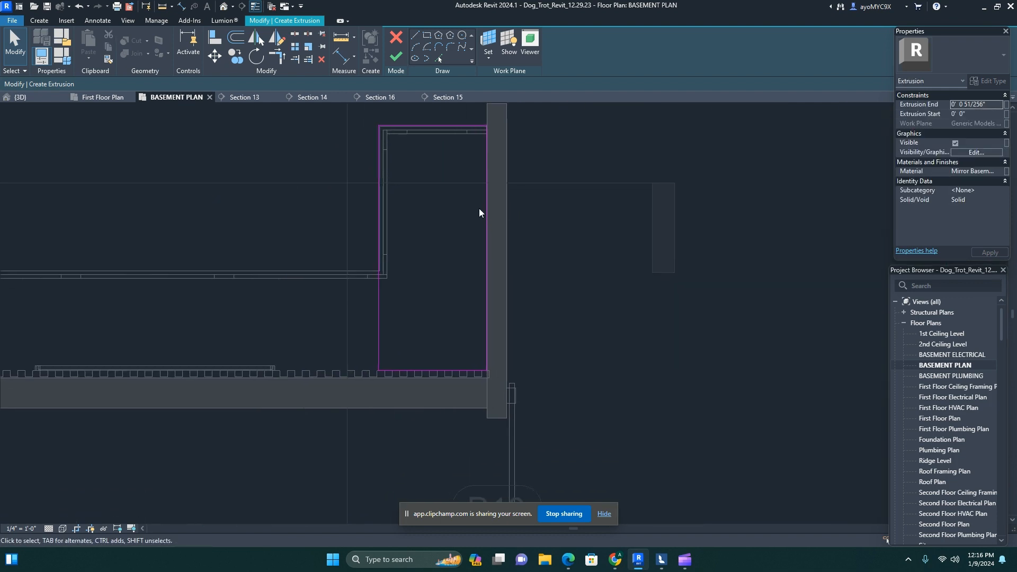
# - Sketch a second rectangle about 2'-4 1/2" wide and 1'-6" deep behind the middle cabinets, from the right-hand return to the fluted panel
pyautogui.click(427, 35)
pyautogui.scroll(3, 381, 276)
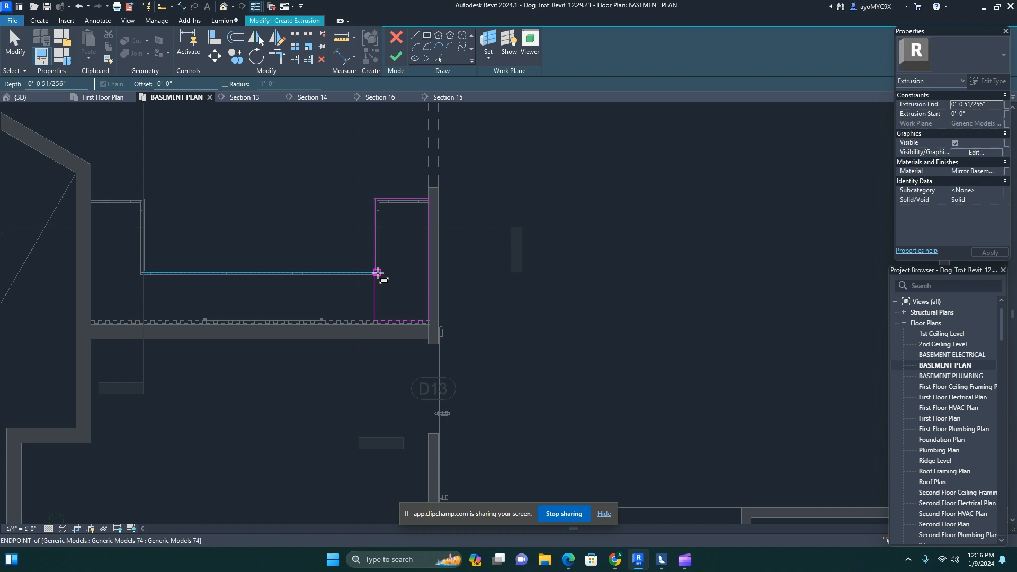
pyautogui.scroll(-2, 382, 276)
pyautogui.scroll(4, 391, 305)
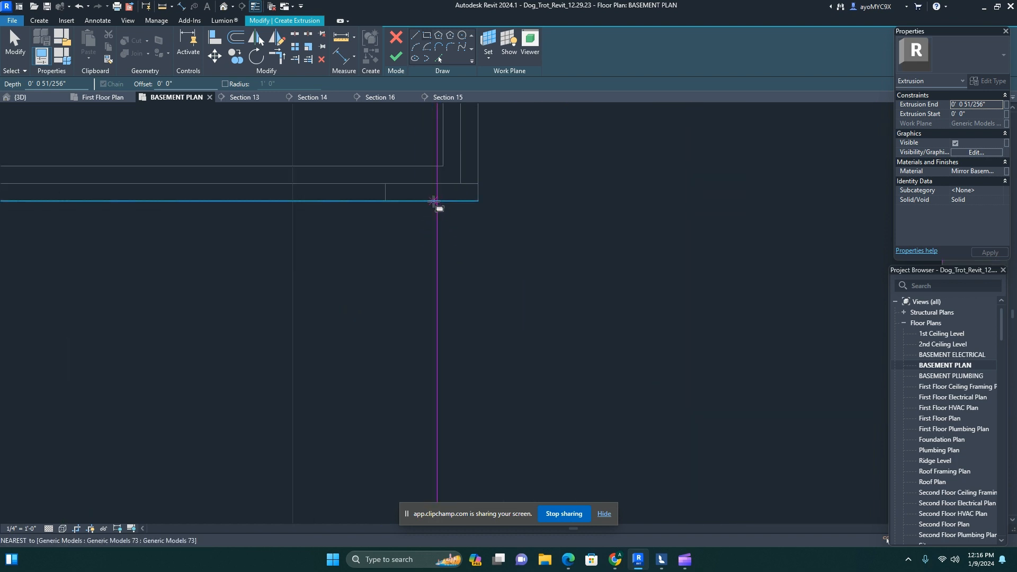
pyautogui.click(433, 203)
pyautogui.scroll(3, 227, 280)
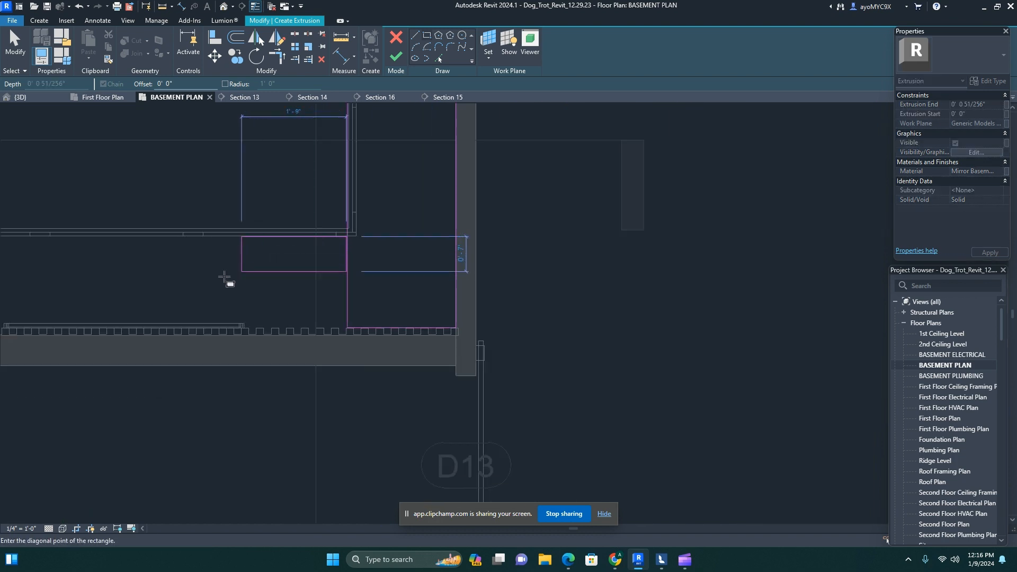
pyautogui.moveTo(460, 296); pyautogui.dragTo(288, 329, button='middle')
pyautogui.scroll(1, 287, 330)
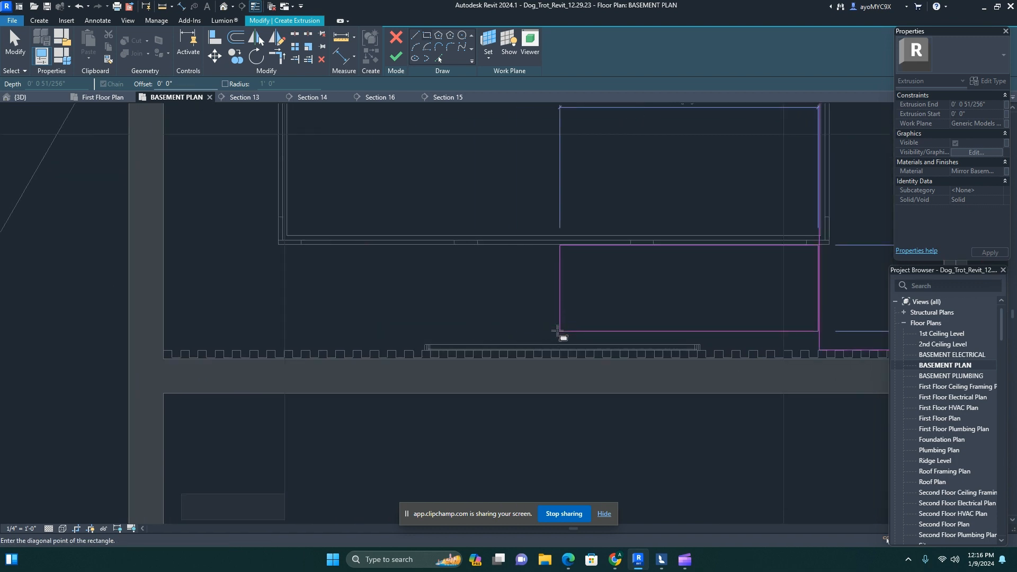
pyautogui.moveTo(556, 332); pyautogui.dragTo(435, 313, button='middle')
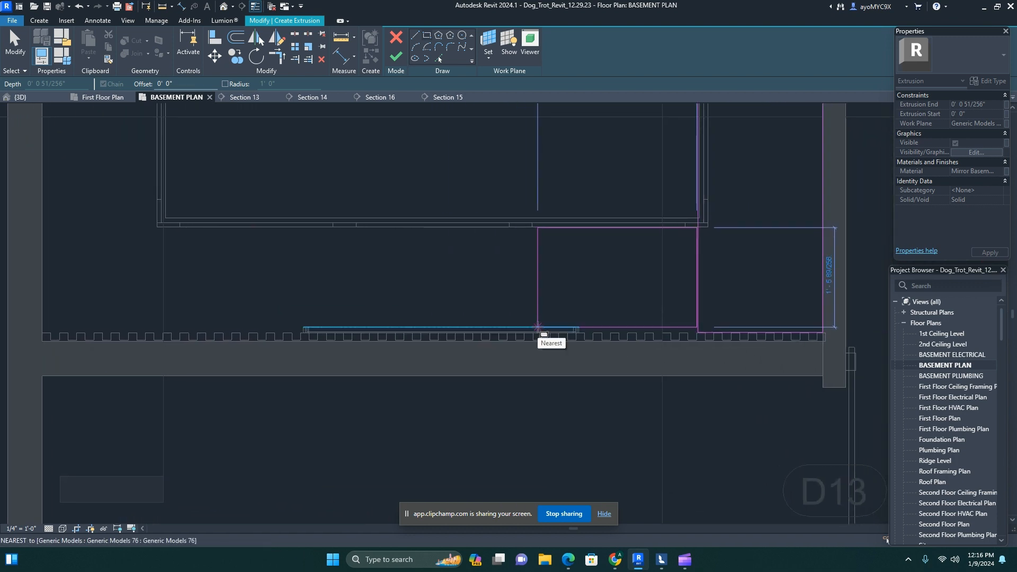
pyautogui.scroll(2, 537, 328)
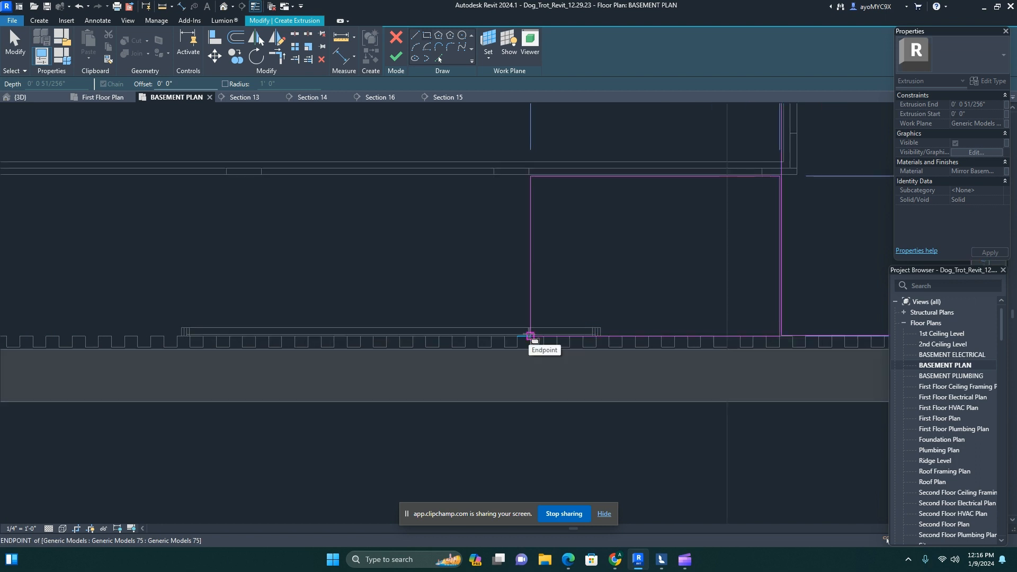
pyautogui.scroll(-2, 530, 336)
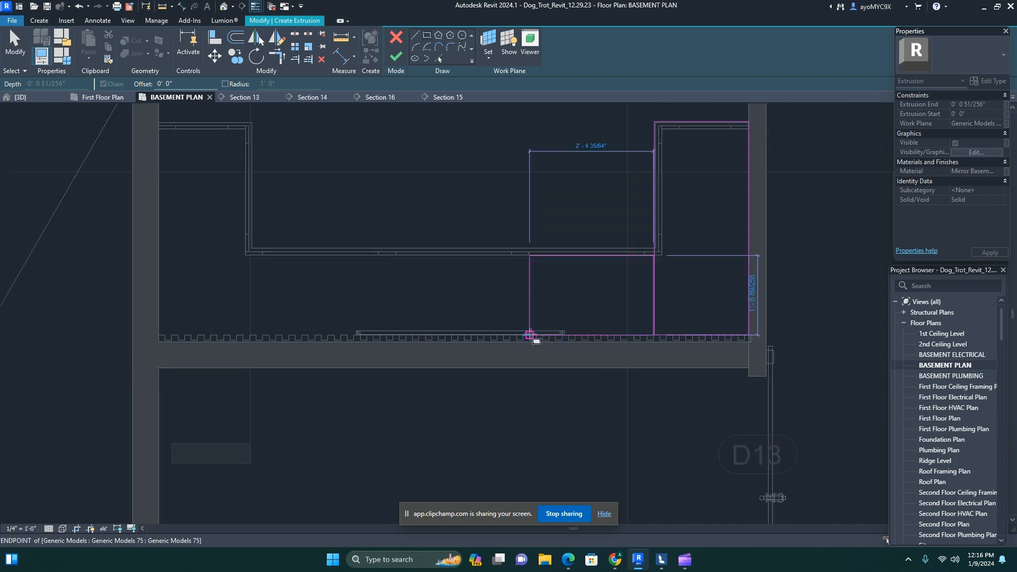
pyautogui.click(530, 336)
pyautogui.press('Escape')
pyautogui.press('Escape')
# - Copy the second rectangle twice along the fluted panel with Multiple on, placing the last copy near the left-hand cabinet return
pyautogui.moveTo(507, 201); pyautogui.dragTo(660, 376)
pyautogui.scroll(4, 659, 289)
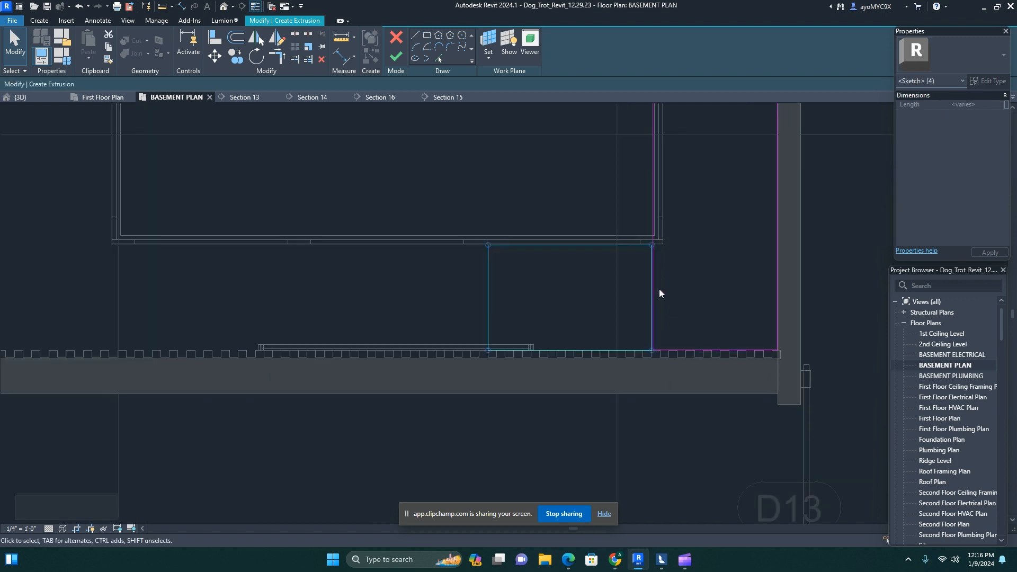
pyautogui.click(236, 55)
pyautogui.scroll(-3, 578, 354)
pyautogui.scroll(4, 614, 366)
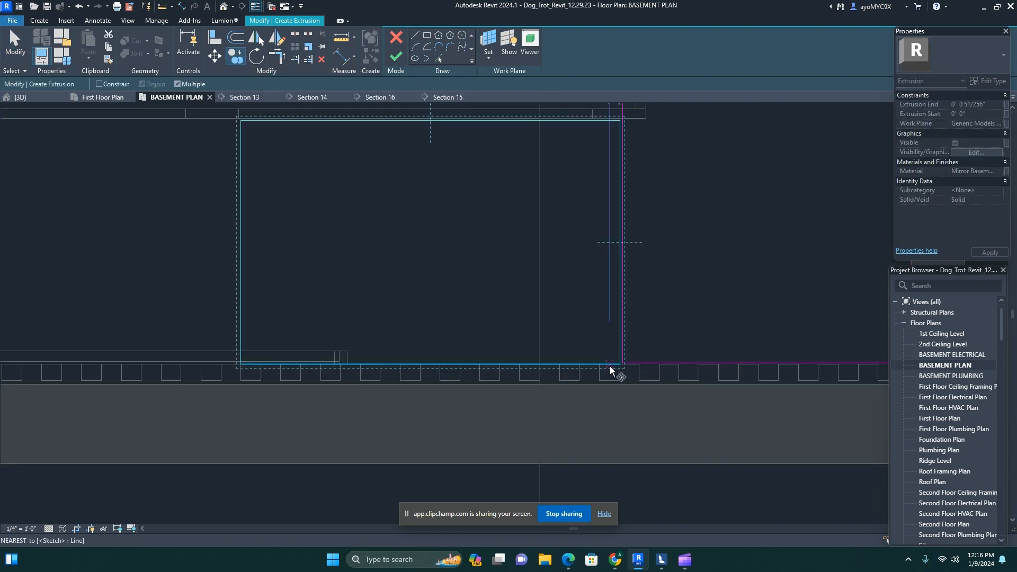
pyautogui.click(614, 364)
pyautogui.scroll(-5, 459, 350)
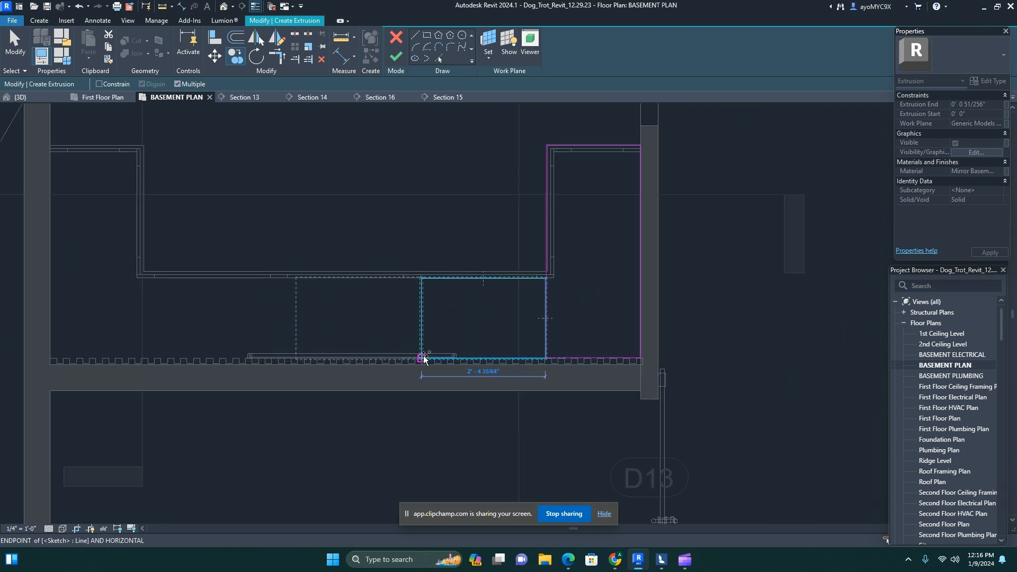
pyautogui.scroll(5, 420, 357)
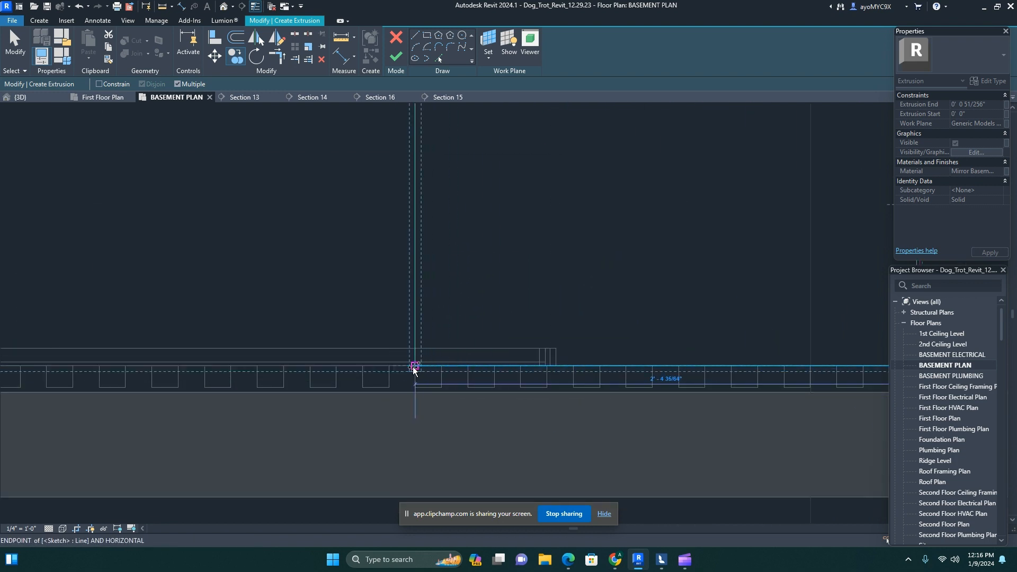
pyautogui.scroll(-3, 304, 360)
pyautogui.scroll(-3, 304, 361)
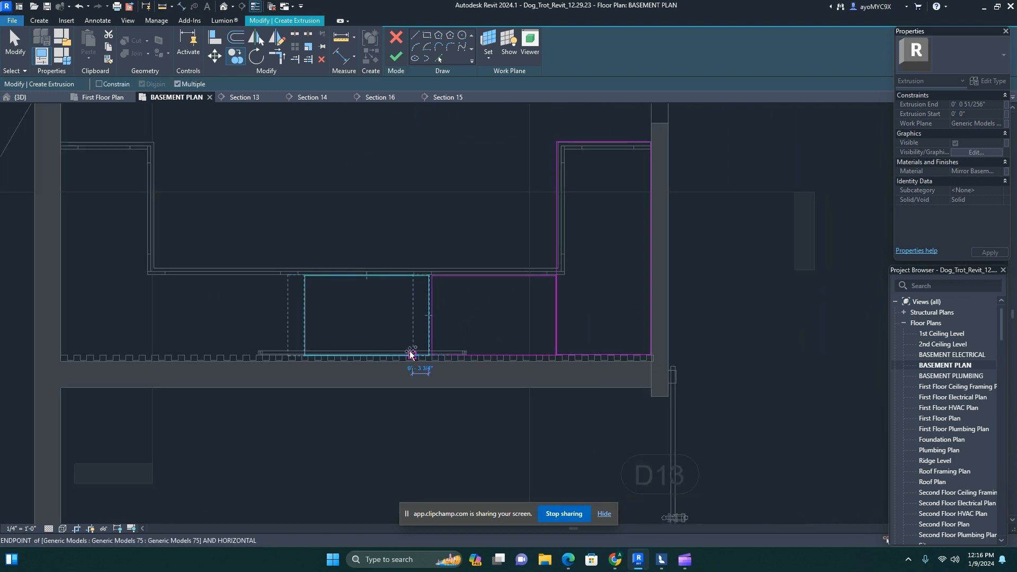
pyautogui.click(281, 355)
pyautogui.press('Escape')
# - Stretch the left-hand rectangle's outer edge to the left-hand cabinet return and widen the middle rectangle toward its neighbours
pyautogui.click(149, 318)
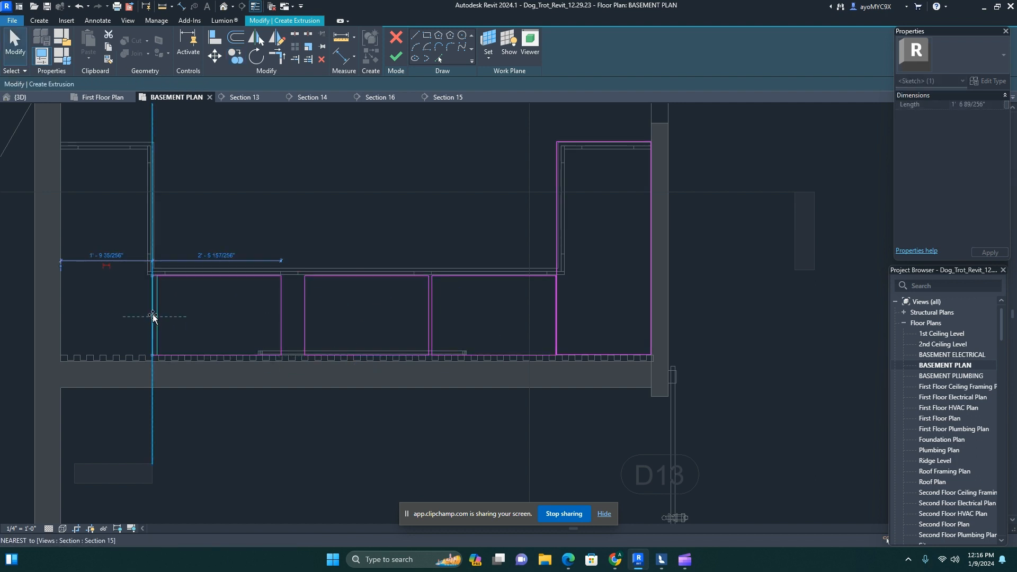
pyautogui.scroll(3, 272, 309)
pyautogui.moveTo(291, 307)
pyautogui.mouseDown()
pyautogui.moveTo(336, 304)
pyautogui.moveTo(315, 303)
pyautogui.mouseUp()
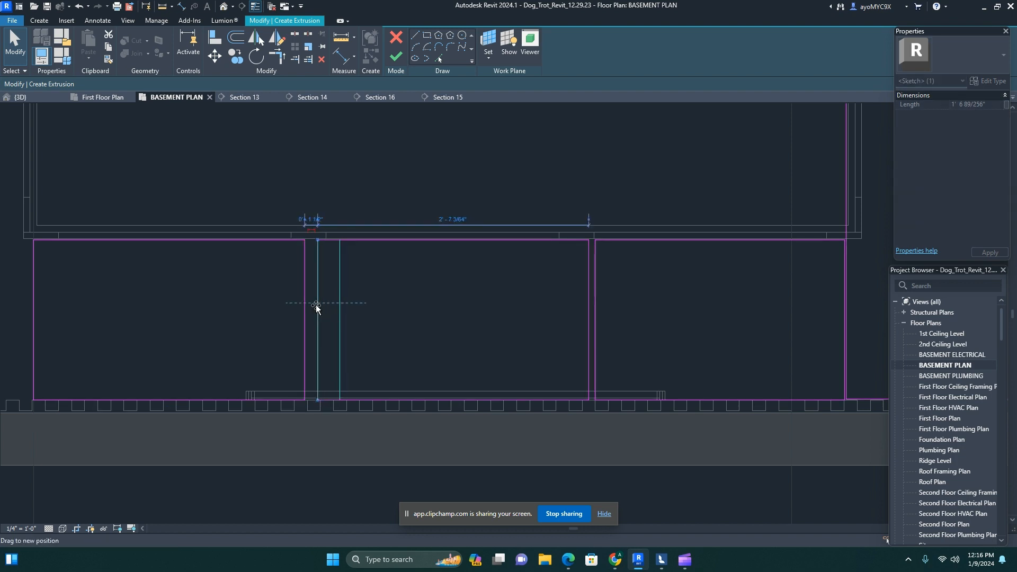
pyautogui.moveTo(589, 316)
pyautogui.mouseDown()
pyautogui.moveTo(567, 315)
pyautogui.moveTo(580, 317)
pyautogui.mouseUp()
# - Nudge the right-hand bench rectangle's inner side edge toward the middle rectangle, leaving only a thin gap
pyautogui.click(595, 313)
pyautogui.scroll(-2, 542, 317)
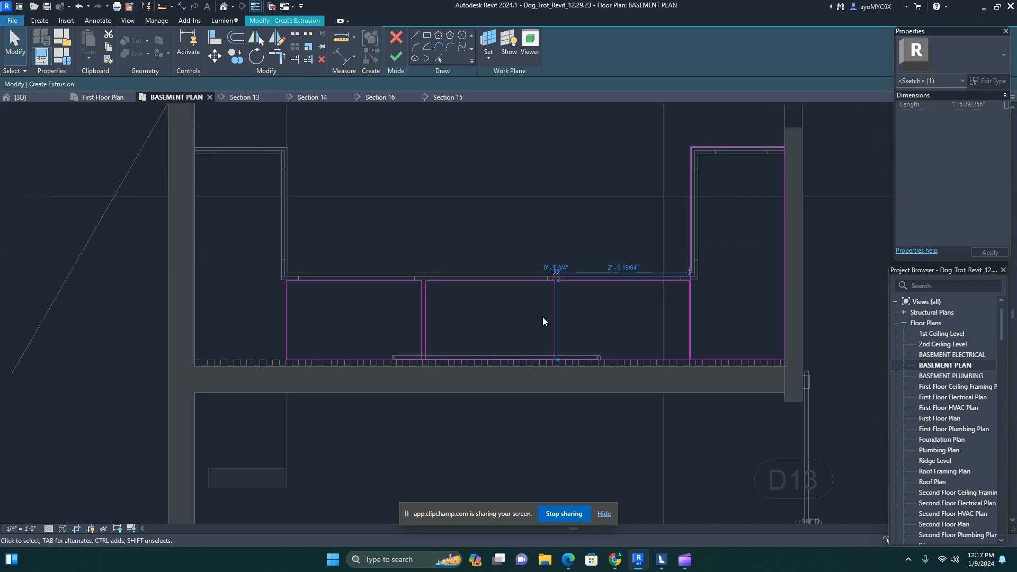
pyautogui.scroll(4, 552, 316)
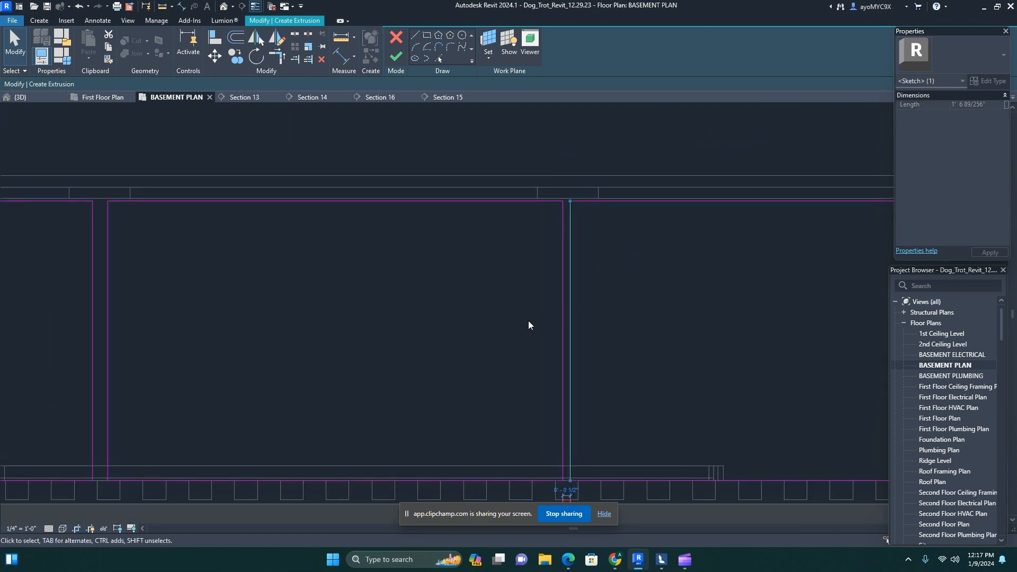
pyautogui.scroll(-3, 358, 297)
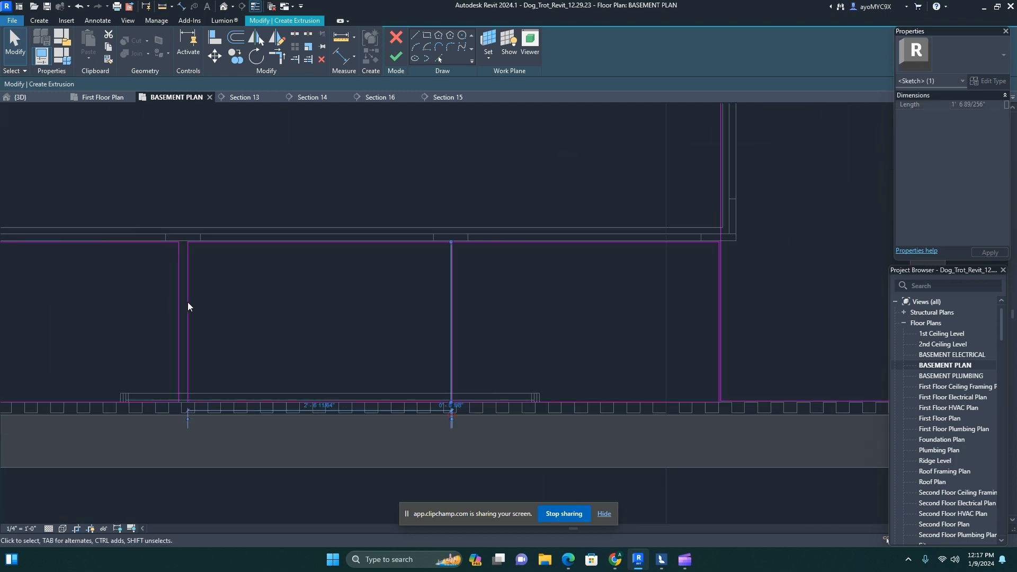
# - Nudge the facing side edges of the left-hand and middle bench rectangles toward each other, leaving a thin gap
pyautogui.click(182, 297)
pyautogui.click(179, 302)
pyautogui.scroll(3, 175, 313)
pyautogui.press('Right')
pyautogui.press('Right')
pyautogui.press('Right')
pyautogui.press('Right')
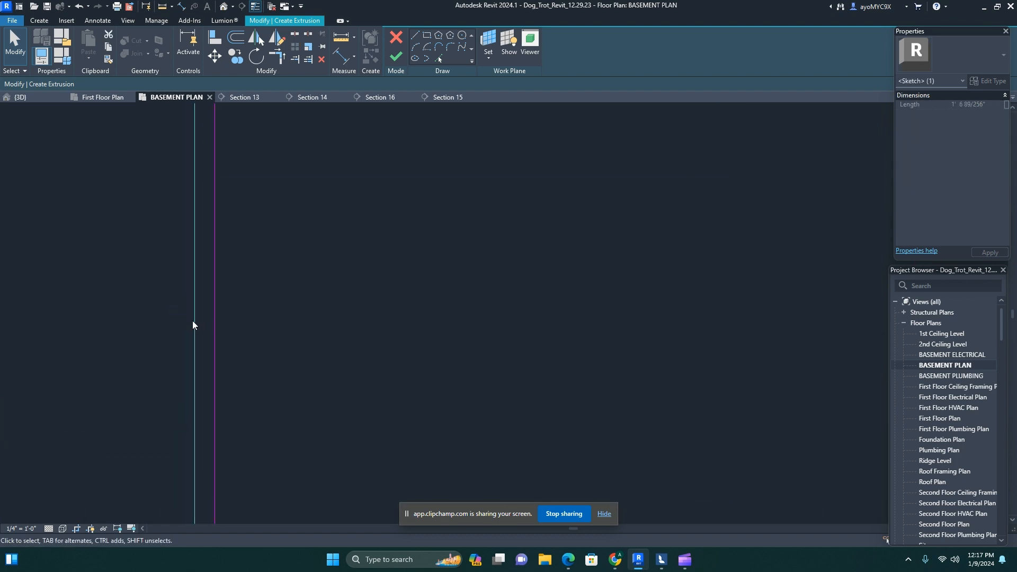
pyautogui.click(216, 324)
pyautogui.press('Left')
pyautogui.press('Left')
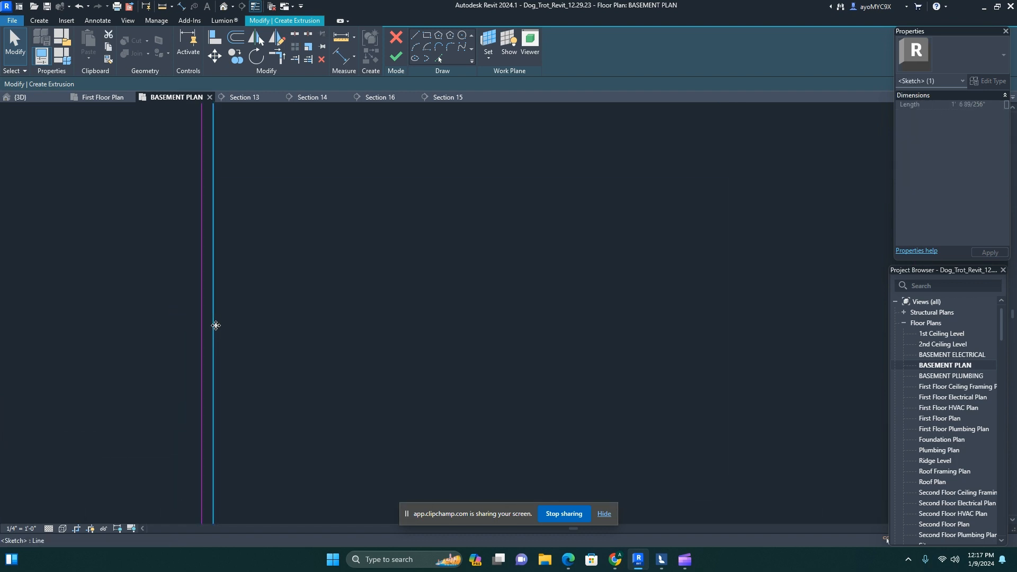
pyautogui.scroll(-3, 218, 329)
# - Move the front edges of all three middle bench rectangles together slightly past the cabinet faces
pyautogui.scroll(-4, 132, 280)
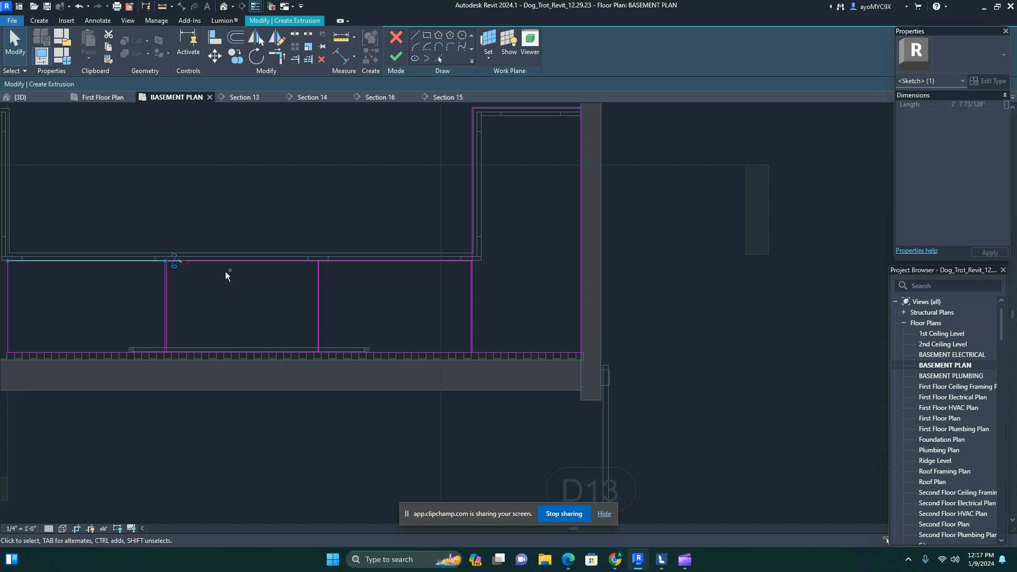
pyautogui.keyDown('ctrl'); pyautogui.click(234, 261); pyautogui.keyUp('ctrl')
pyautogui.keyDown('ctrl'); pyautogui.click(357, 262); pyautogui.keyUp('ctrl')
pyautogui.scroll(3, 246, 221)
pyautogui.press('Up')
pyautogui.press('Up')
pyautogui.press('Up')
pyautogui.press('Up')
pyautogui.press('Up')
pyautogui.press('Up')
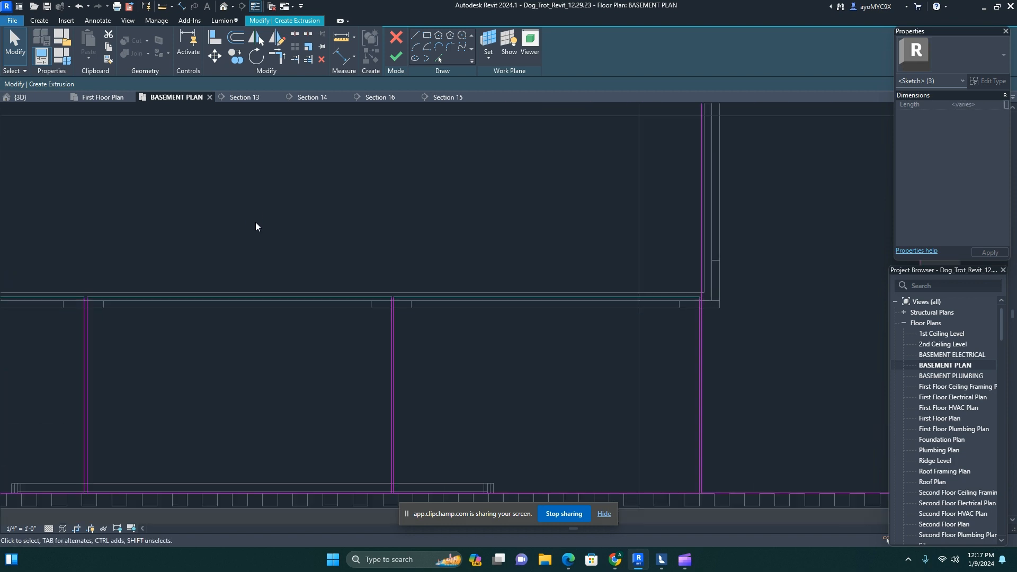
pyautogui.press('Up')
pyautogui.press('Up')
pyautogui.scroll(-4, 260, 227)
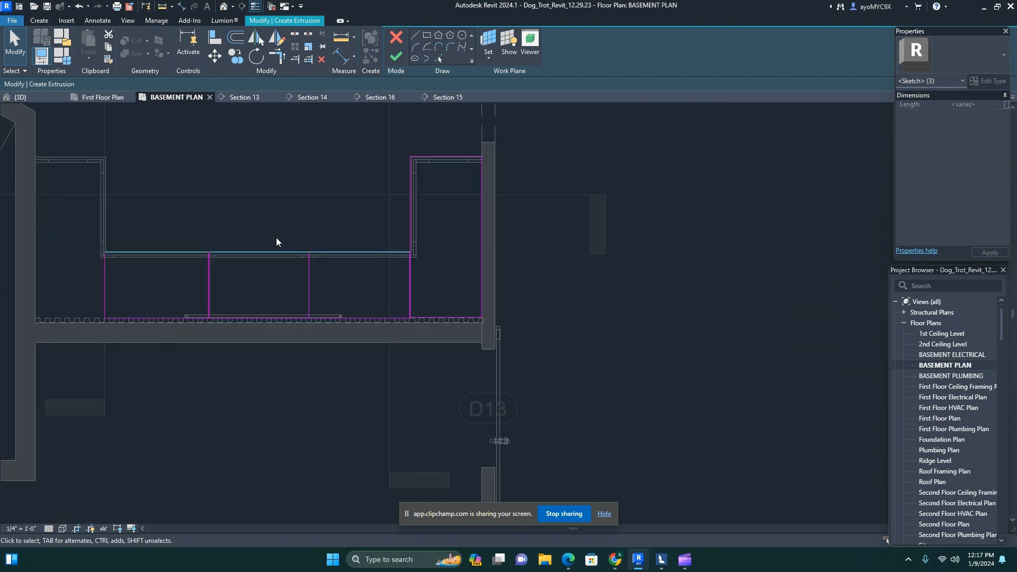
# - Copy the deep rectangle on the right-hand cabinet return onto the left-hand return, against the left wall and fluted panel
pyautogui.press('Tab')
pyautogui.click(426, 156)
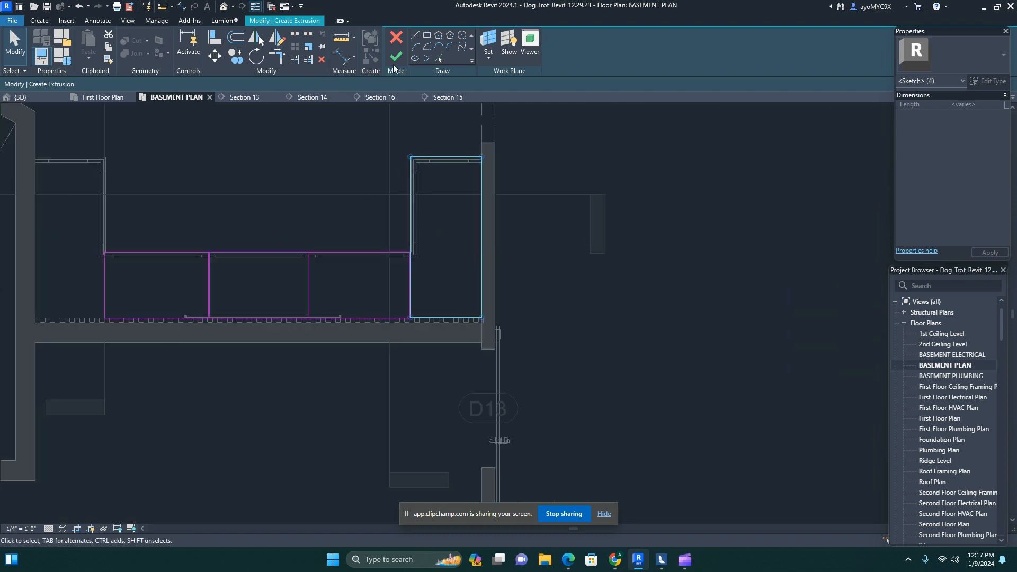
pyautogui.click(236, 56)
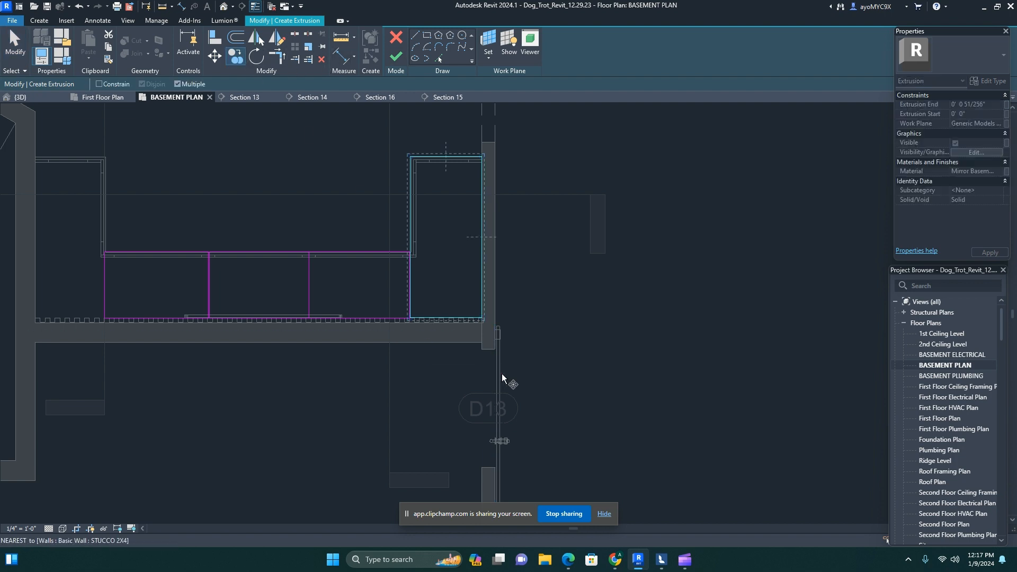
pyautogui.click(411, 318)
pyautogui.click(35, 319)
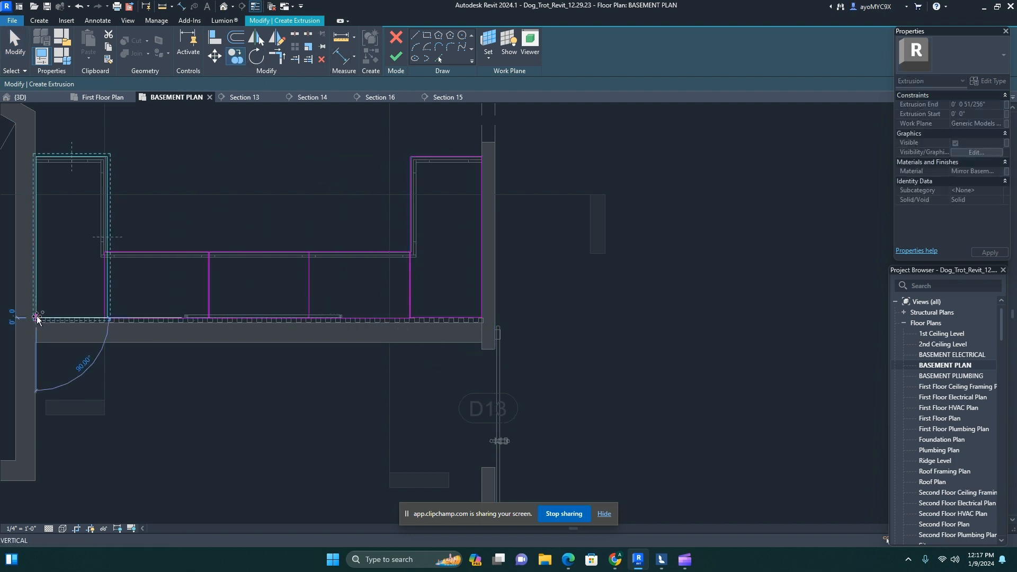
# - Create a new material named Throw Pillow and assign it to the extrusion
pyautogui.click(30, 100)
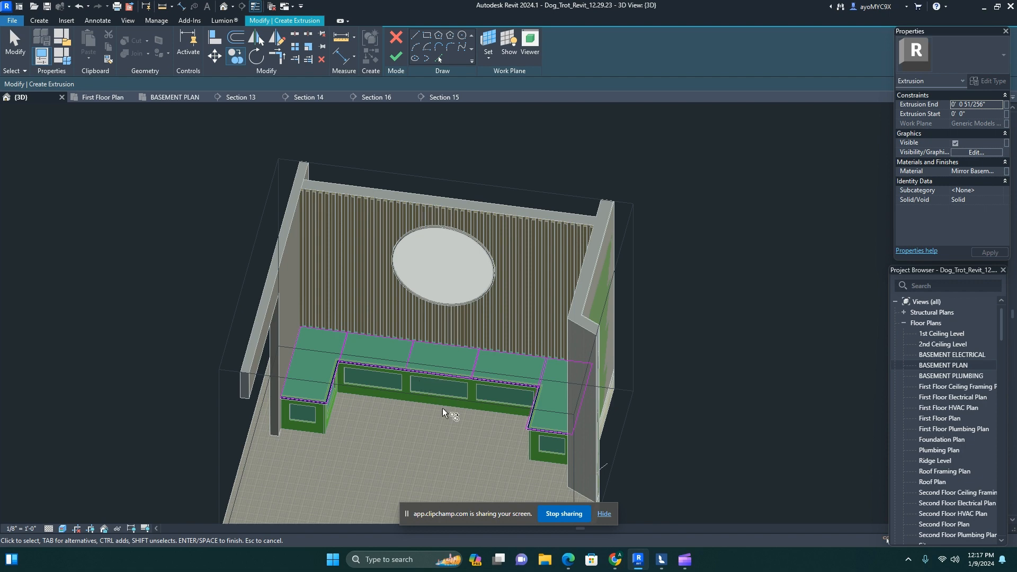
pyautogui.keyDown('shift'); pyautogui.moveTo(443, 410); pyautogui.dragTo(473, 428, button='middle'); pyautogui.keyUp('shift')
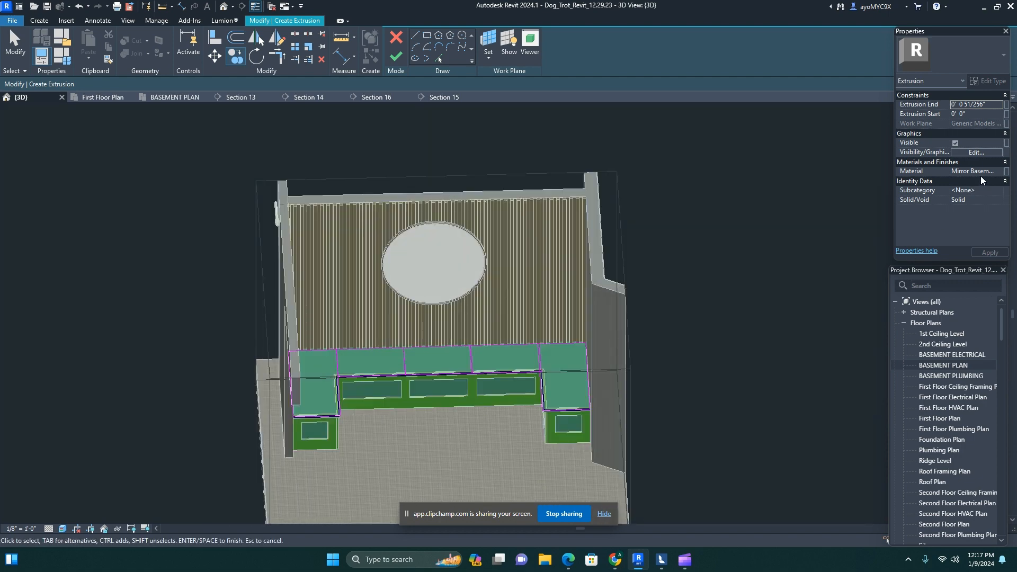
pyautogui.click(999, 171)
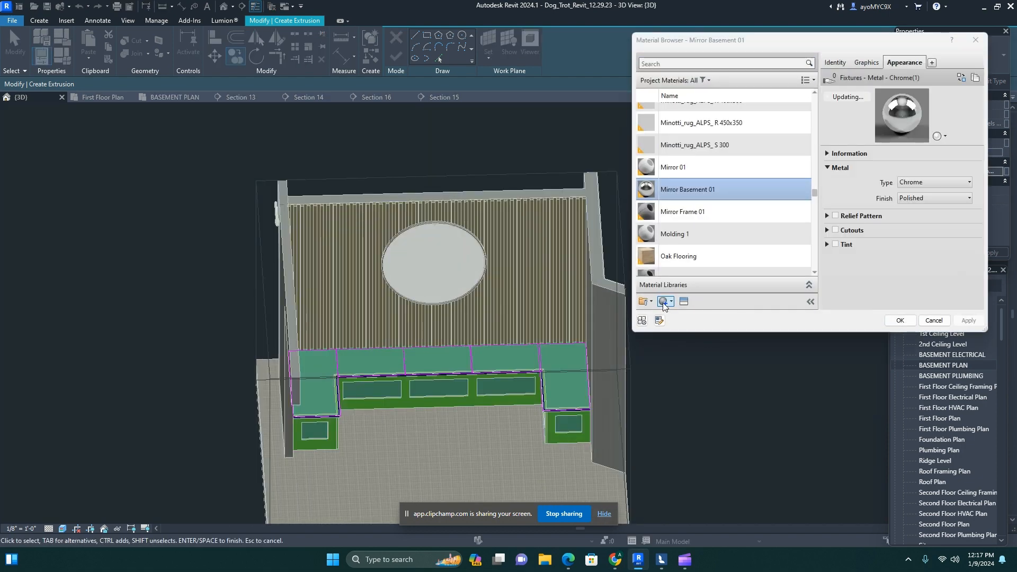
pyautogui.click(642, 320)
pyautogui.click(689, 312)
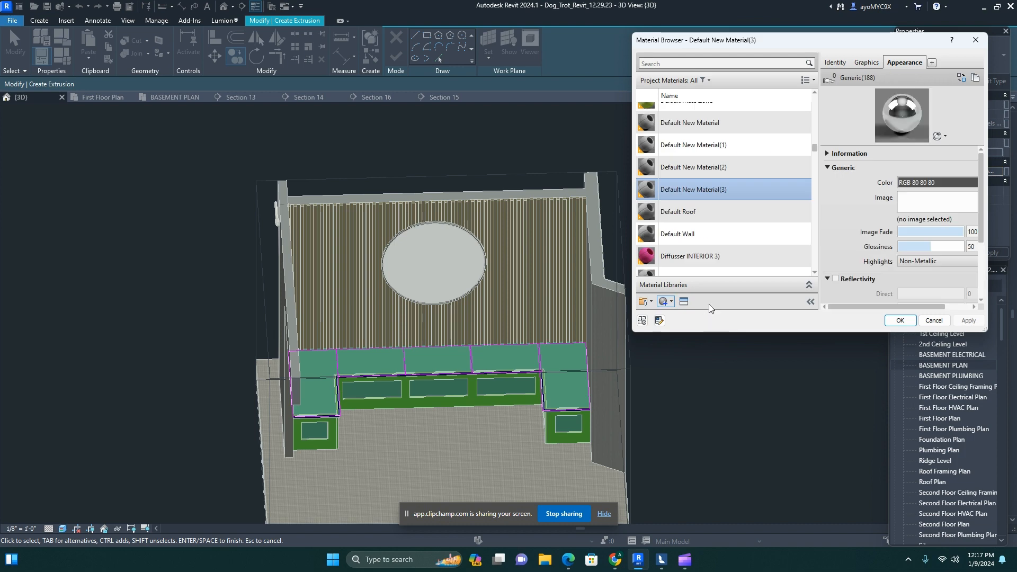
pyautogui.click(834, 62)
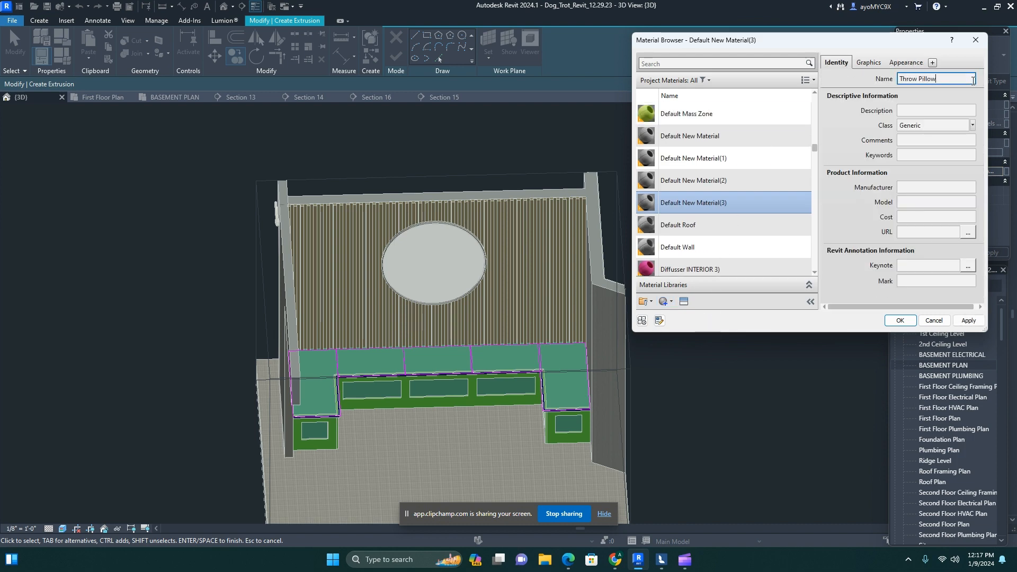
pyautogui.click(913, 63)
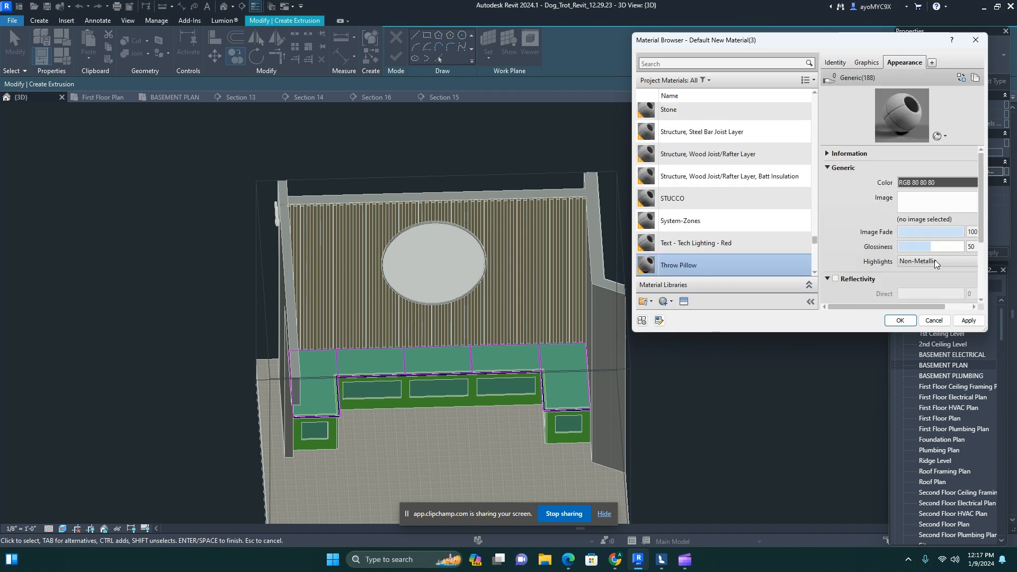
pyautogui.click(901, 321)
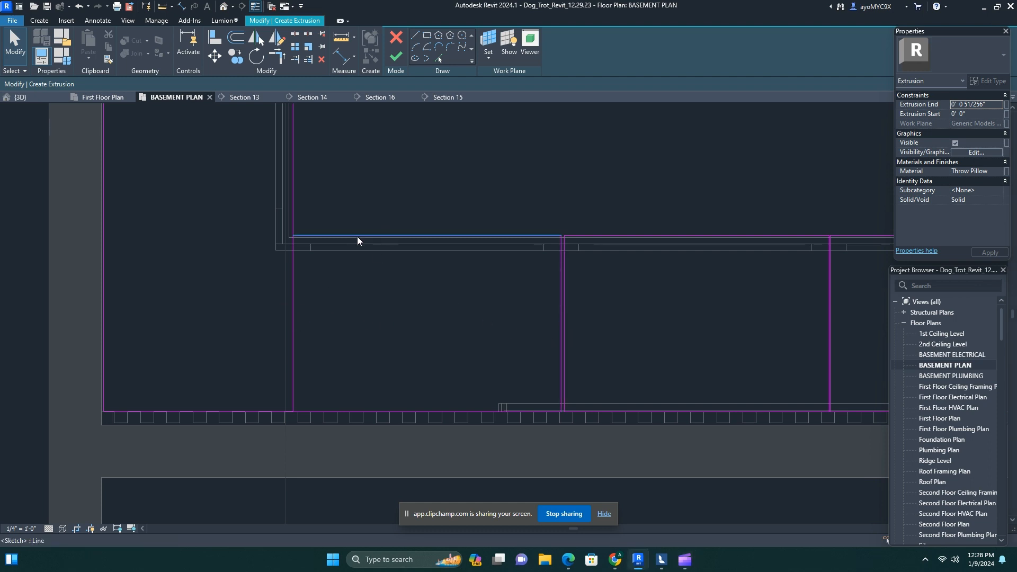
# - Separate the overlapping side edges of the left-hand return rectangle and the adjacent bench rectangle by a thin gap
pyautogui.press('Tab')
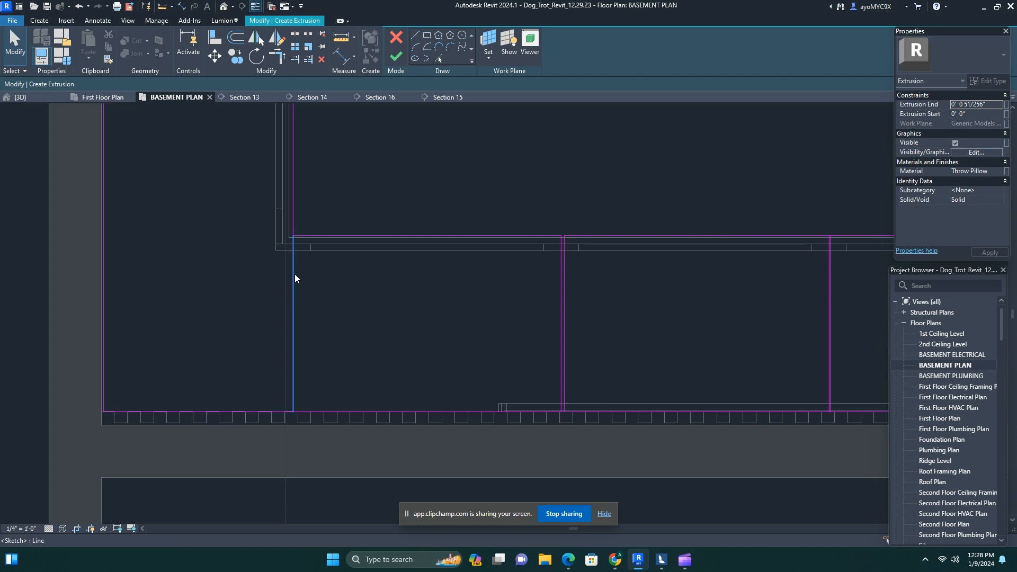
pyautogui.click(294, 275)
pyautogui.moveTo(294, 274)
pyautogui.mouseDown()
pyautogui.moveTo(306, 287)
pyautogui.moveTo(293, 296)
pyautogui.mouseUp()
pyautogui.scroll(3, 298, 287)
pyautogui.scroll(-3, 315, 309)
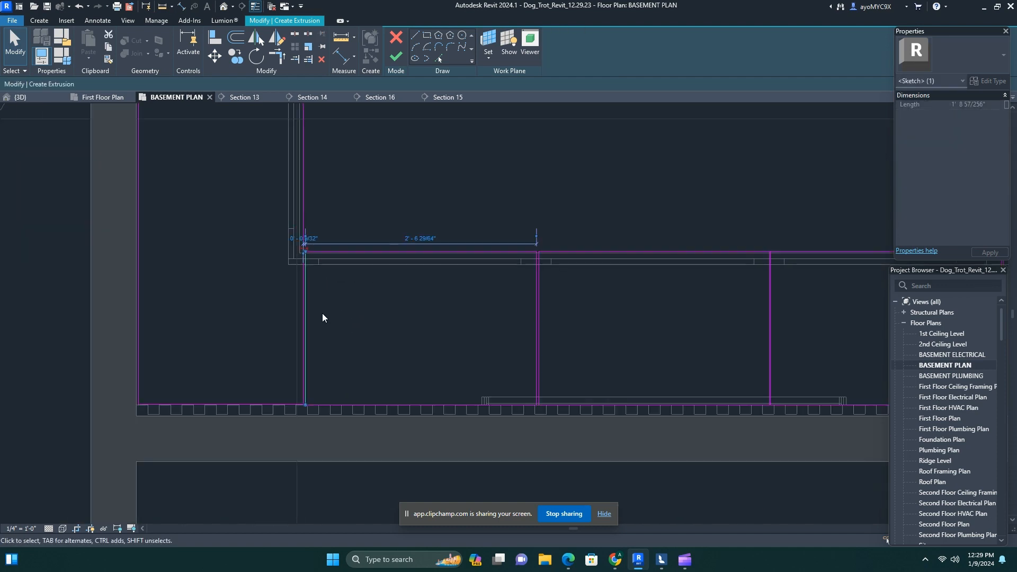
pyautogui.moveTo(322, 196)
pyautogui.mouseDown(button='middle')
pyautogui.moveTo(334, 339)
pyautogui.moveTo(327, 410)
pyautogui.mouseUp(button='middle')
pyautogui.scroll(3, 311, 277)
pyautogui.click(308, 295)
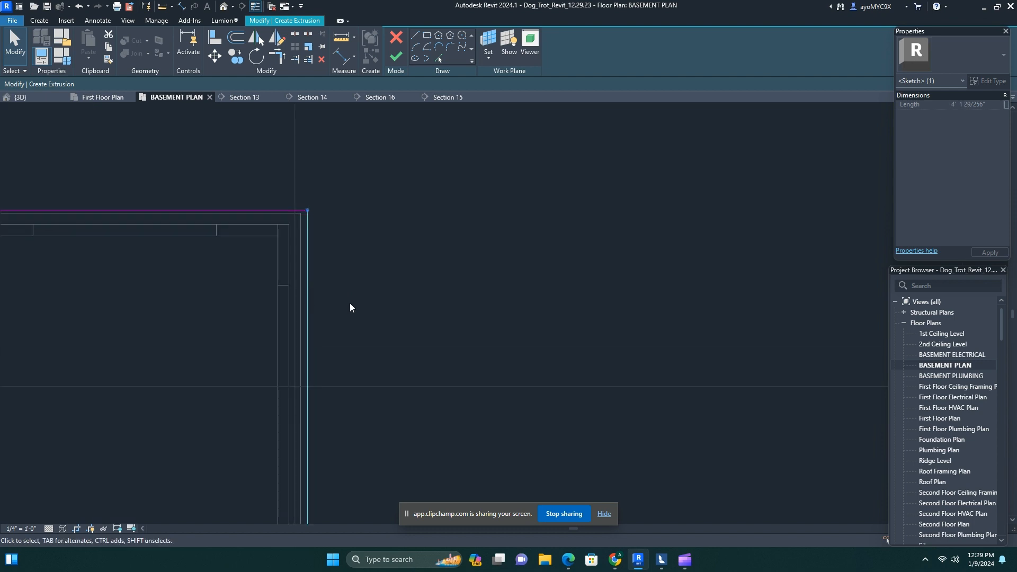
pyautogui.scroll(-3, 358, 314)
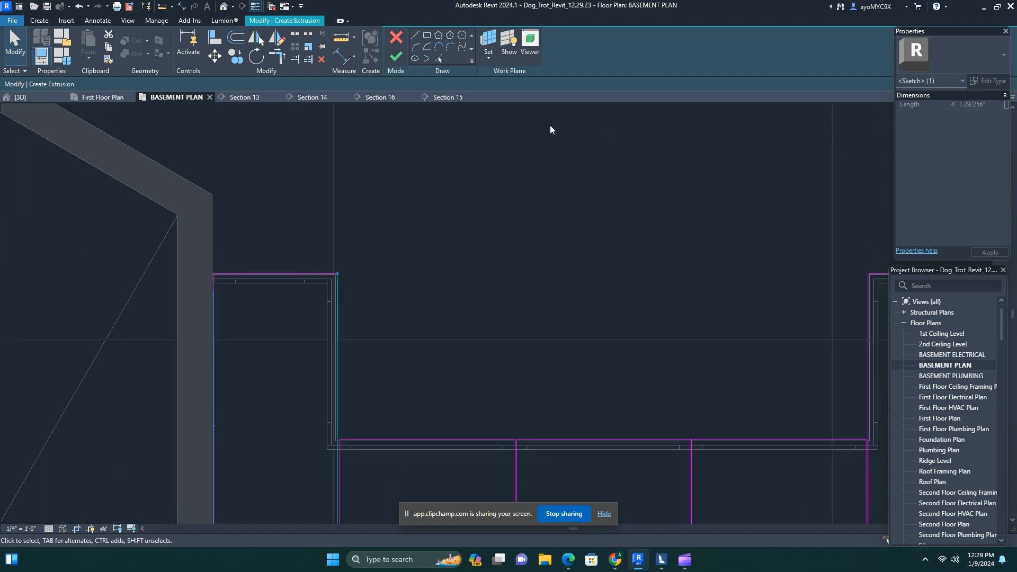
# - Finish the extrusion sketch in the 3D view and set the Extrusion End to 6"
pyautogui.click(21, 97)
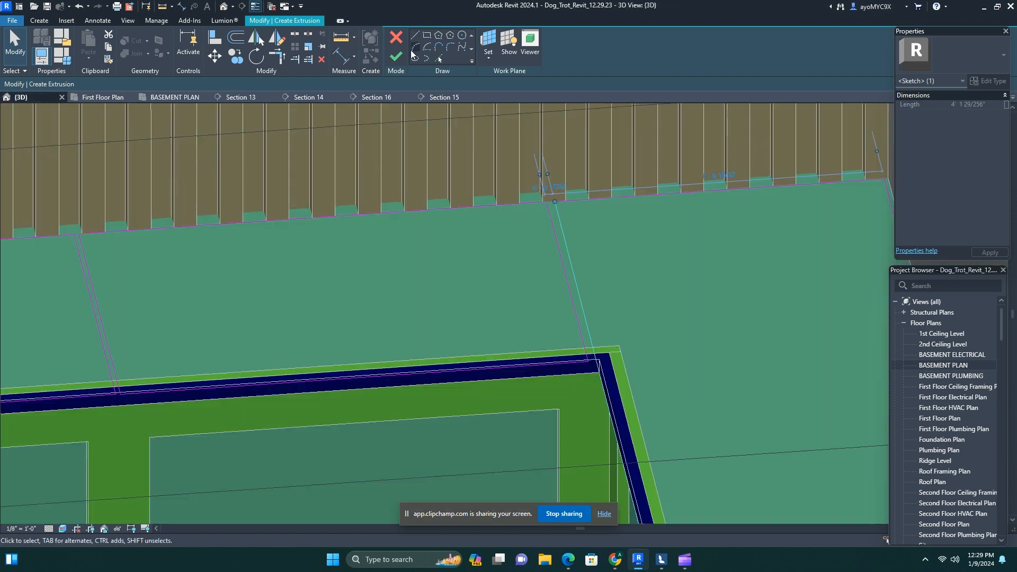
pyautogui.click(396, 58)
pyautogui.scroll(-2, 516, 266)
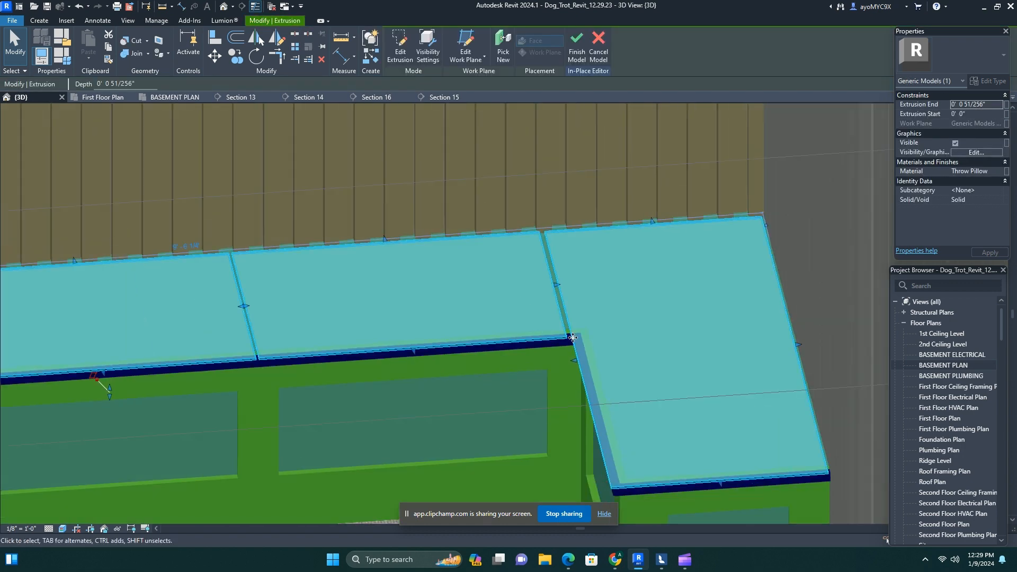
pyautogui.click(994, 103)
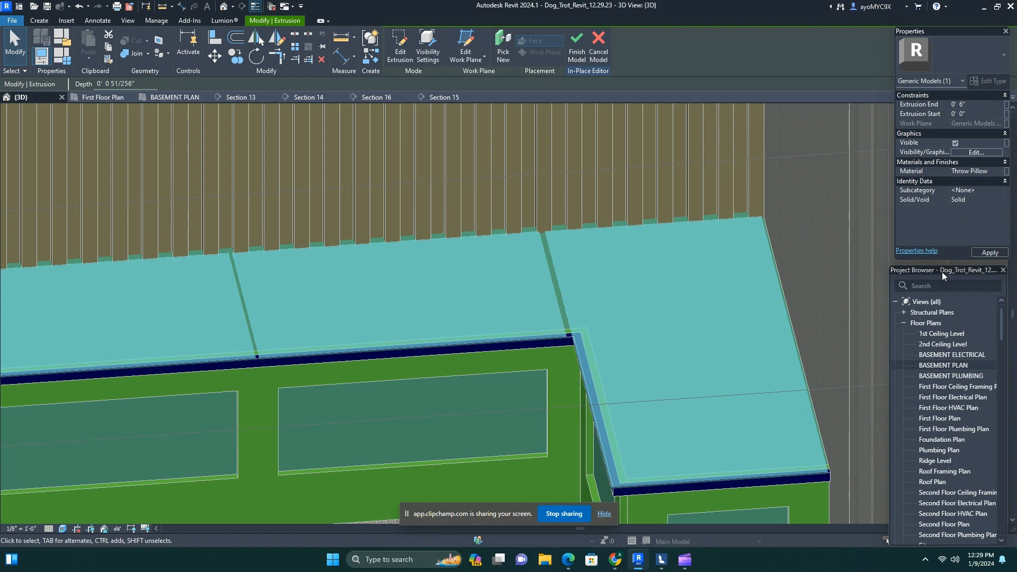
# - Set the cushion extrusion's Extrusion End to 4" and deselect it
pyautogui.scroll(-2, 798, 319)
pyautogui.scroll(-3, 798, 319)
pyautogui.keyDown('shift'); pyautogui.moveTo(771, 346); pyautogui.dragTo(557, 291, button='middle'); pyautogui.keyUp('shift')
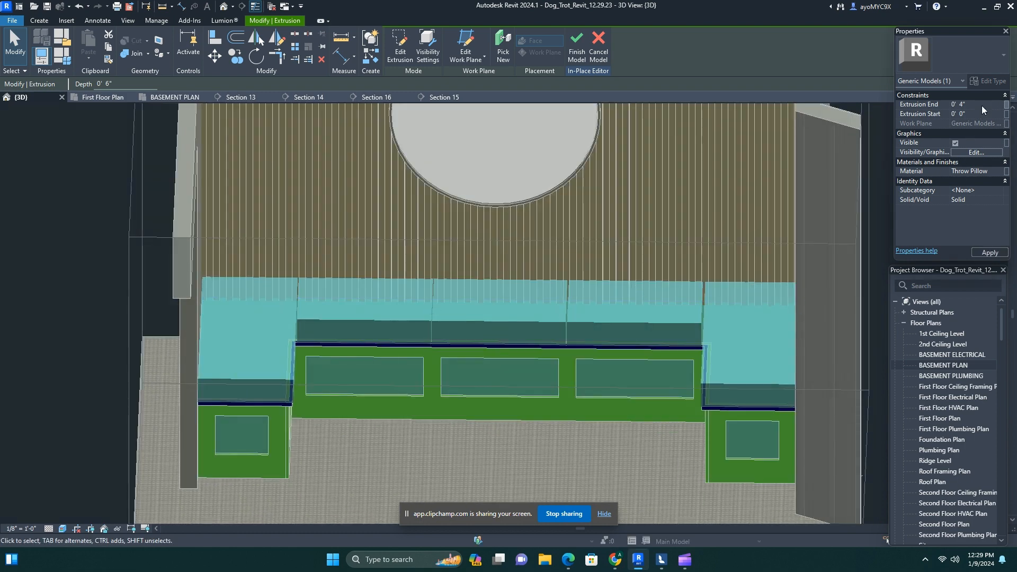
pyautogui.click(556, 437)
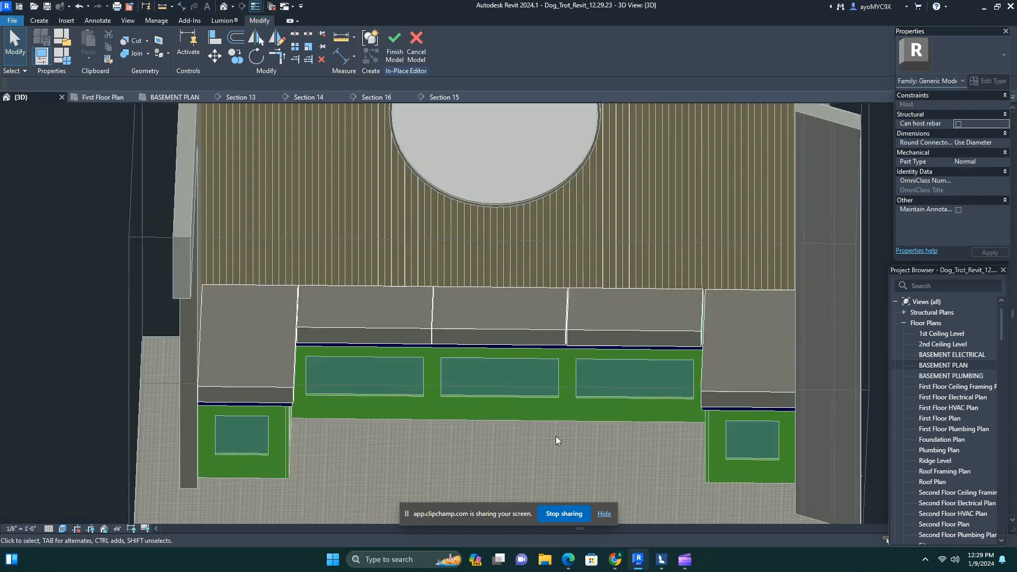
# - Check the cushions over the bench from several angles and finish the in-place model
pyautogui.keyDown('shift'); pyautogui.moveTo(555, 436); pyautogui.dragTo(549, 322, button='middle'); pyautogui.keyUp('shift')
pyautogui.scroll(-6, 549, 322)
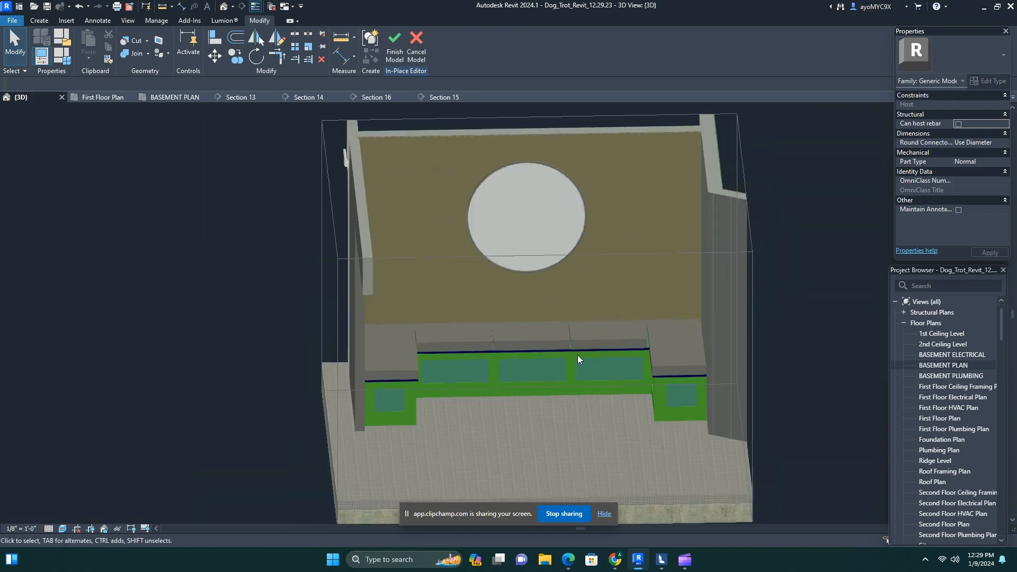
pyautogui.keyDown('shift'); pyautogui.moveTo(578, 355); pyautogui.dragTo(666, 256, button='middle'); pyautogui.keyUp('shift')
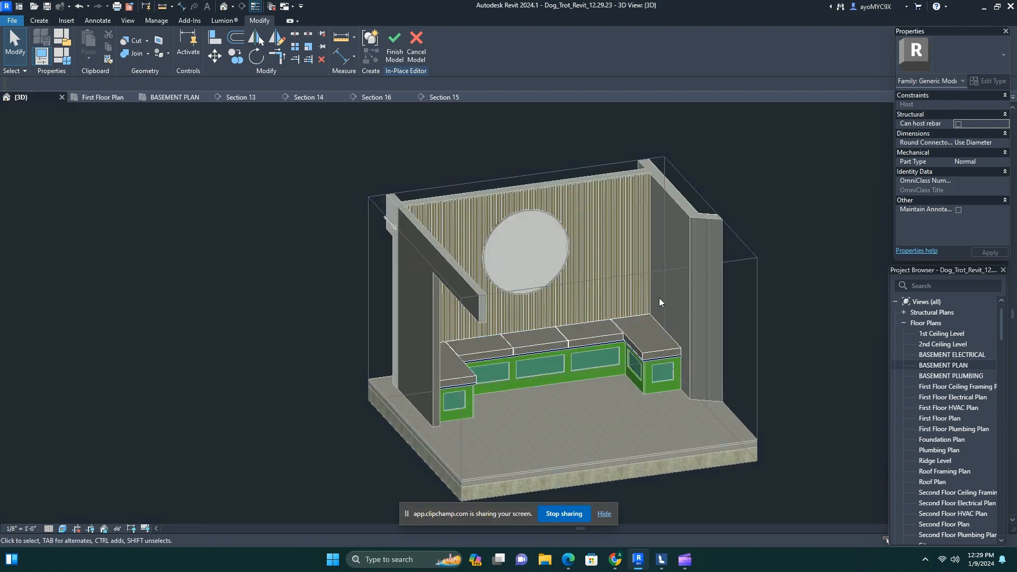
pyautogui.keyDown('shift'); pyautogui.moveTo(660, 302); pyautogui.dragTo(439, 253, button='middle'); pyautogui.keyUp('shift')
pyautogui.keyDown('shift'); pyautogui.moveTo(551, 259); pyautogui.dragTo(532, 182, button='middle'); pyautogui.keyUp('shift')
pyautogui.click(395, 45)
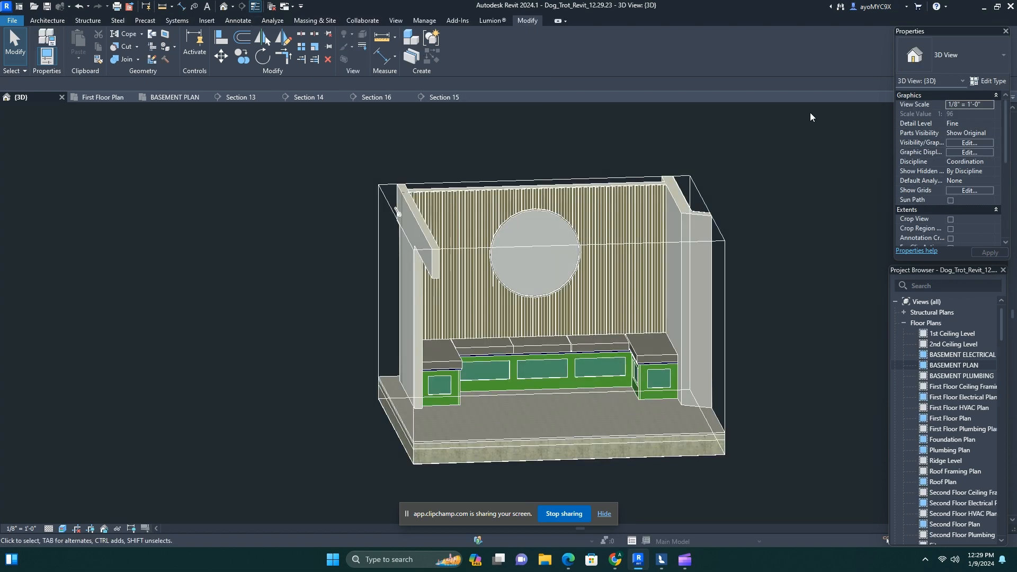
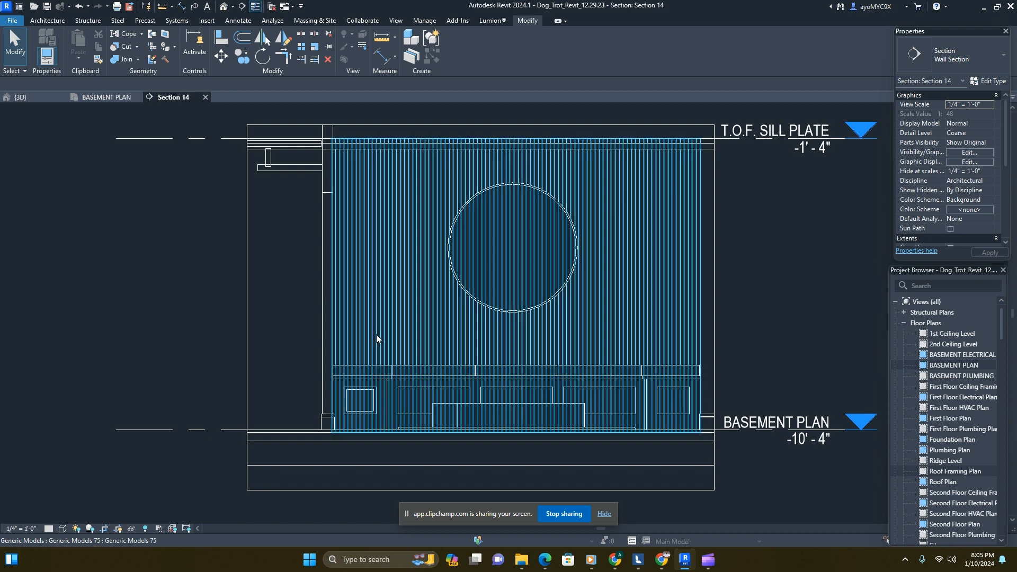
# - Start a new in-place component in the Generic Models category with the default name and begin an extrusion from the 3D view
pyautogui.click(24, 98)
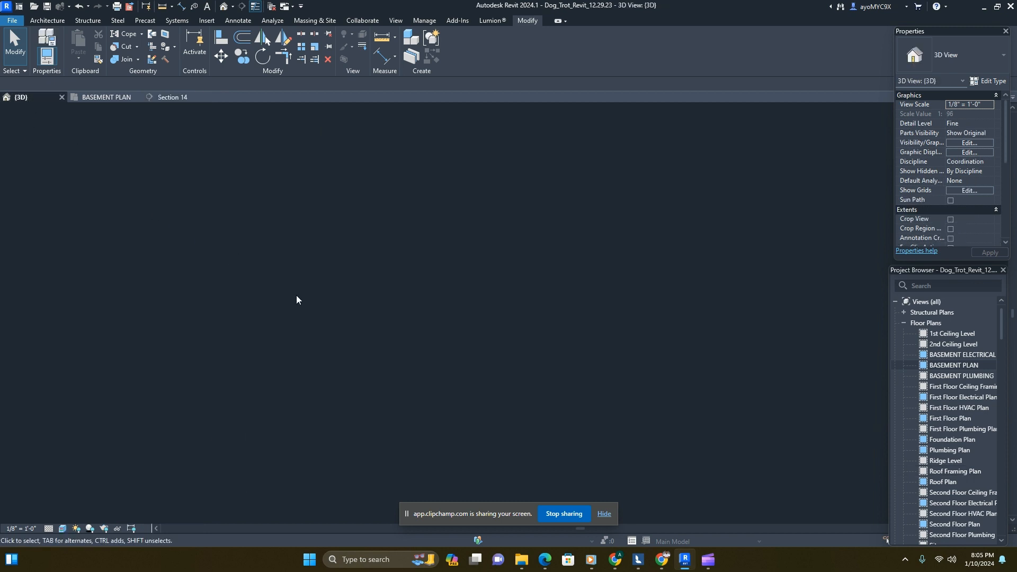
pyautogui.scroll(-5, 533, 363)
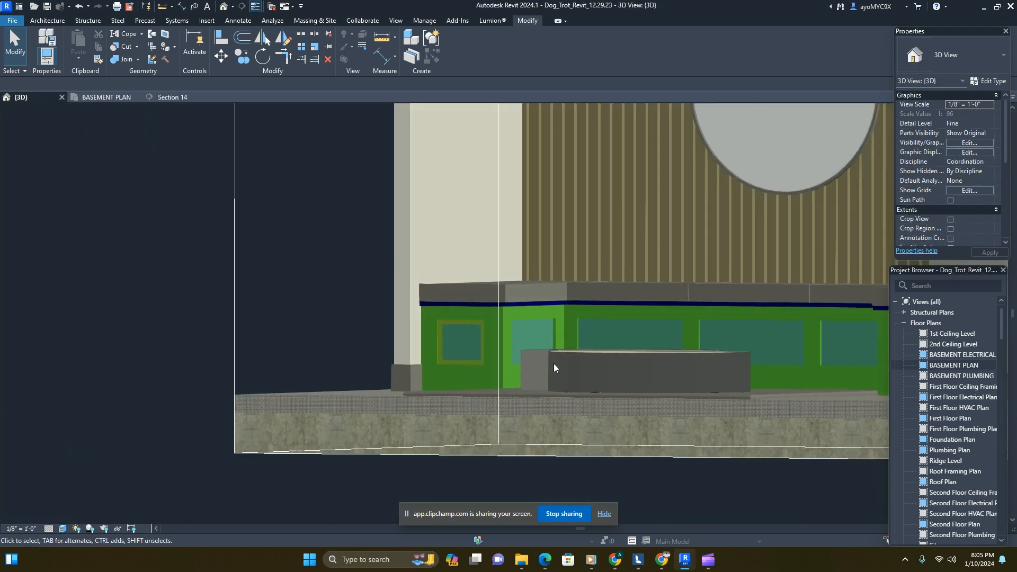
pyautogui.keyDown('shift'); pyautogui.moveTo(554, 363); pyautogui.dragTo(575, 396, button='middle'); pyautogui.keyUp('shift')
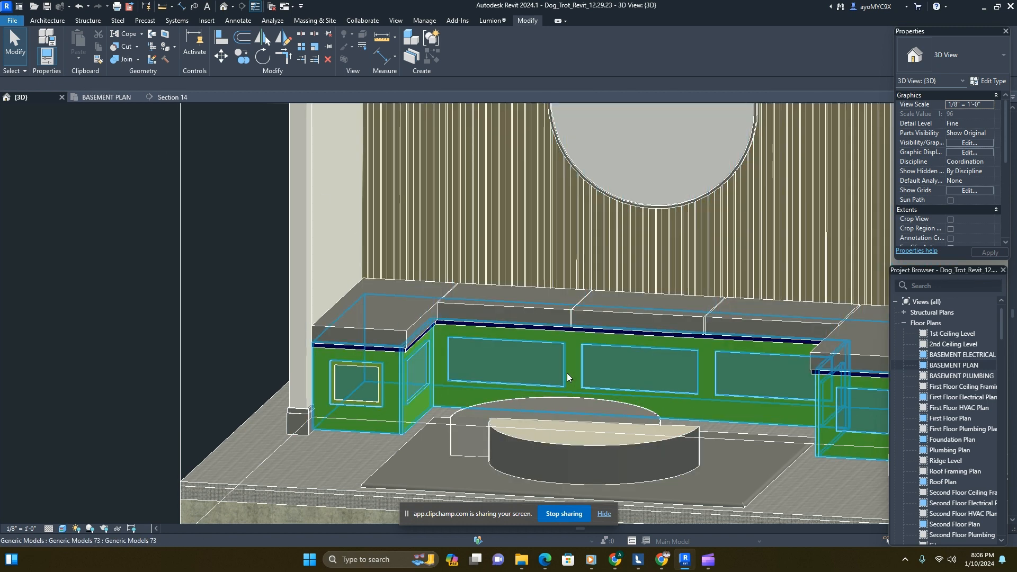
pyautogui.click(47, 22)
pyautogui.click(125, 58)
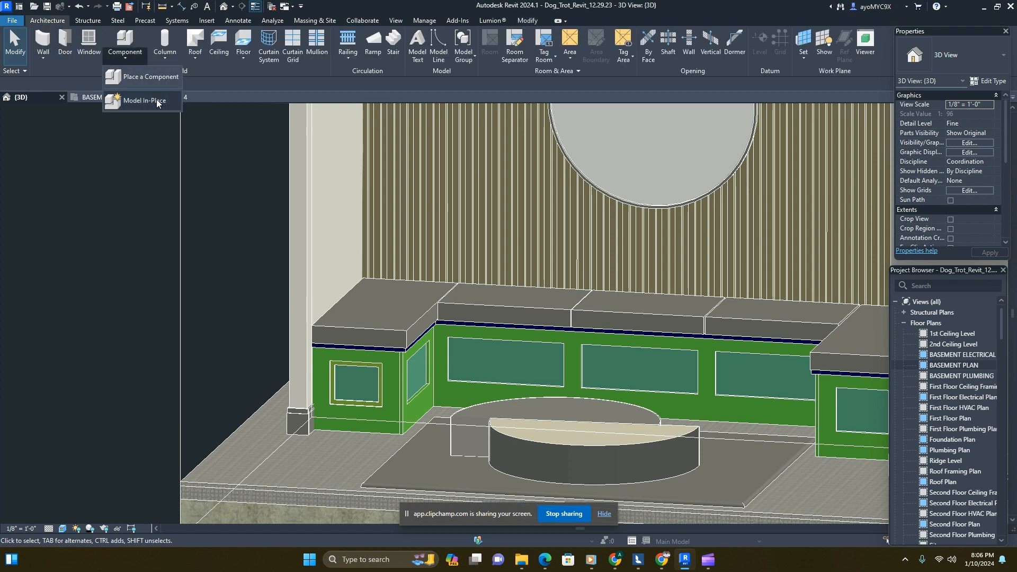
pyautogui.click(157, 99)
pyautogui.scroll(-5, 525, 271)
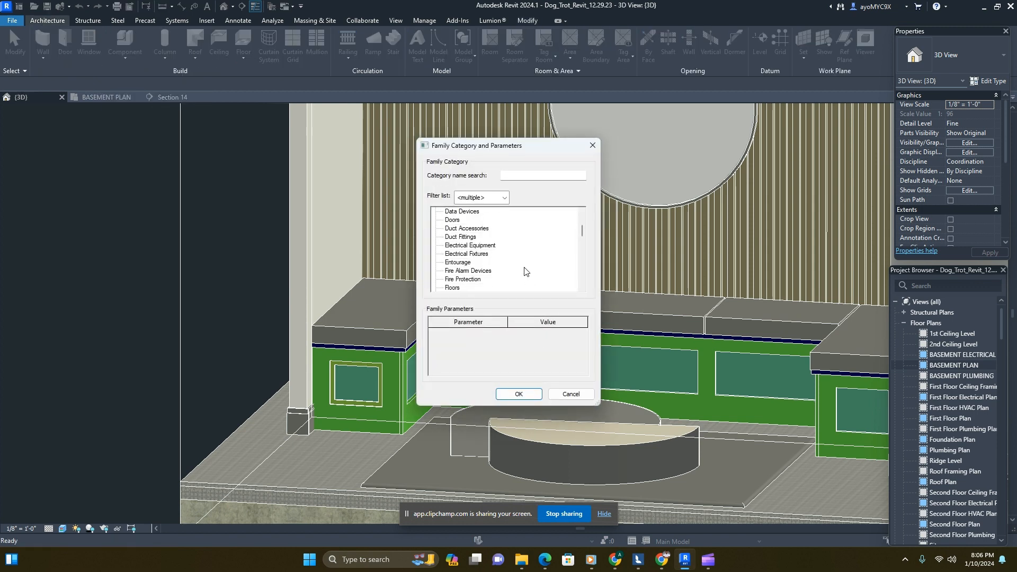
pyautogui.scroll(-1, 474, 283)
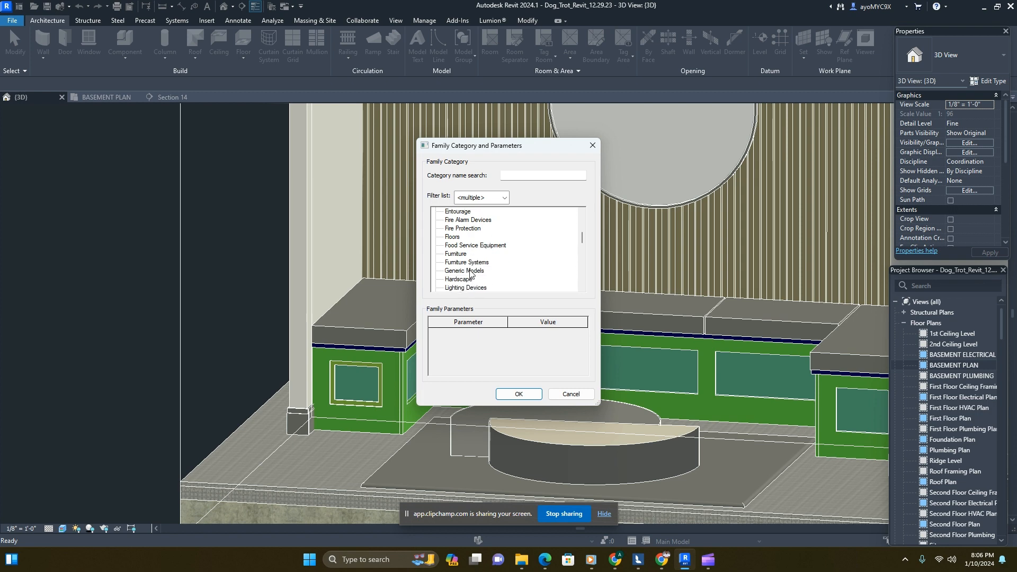
pyautogui.click(519, 394)
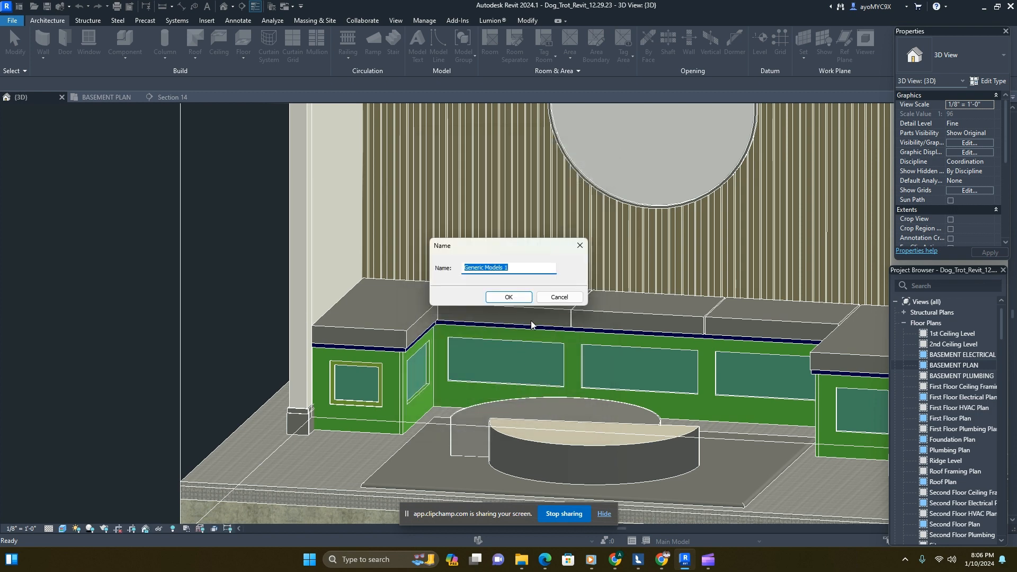
pyautogui.click(519, 298)
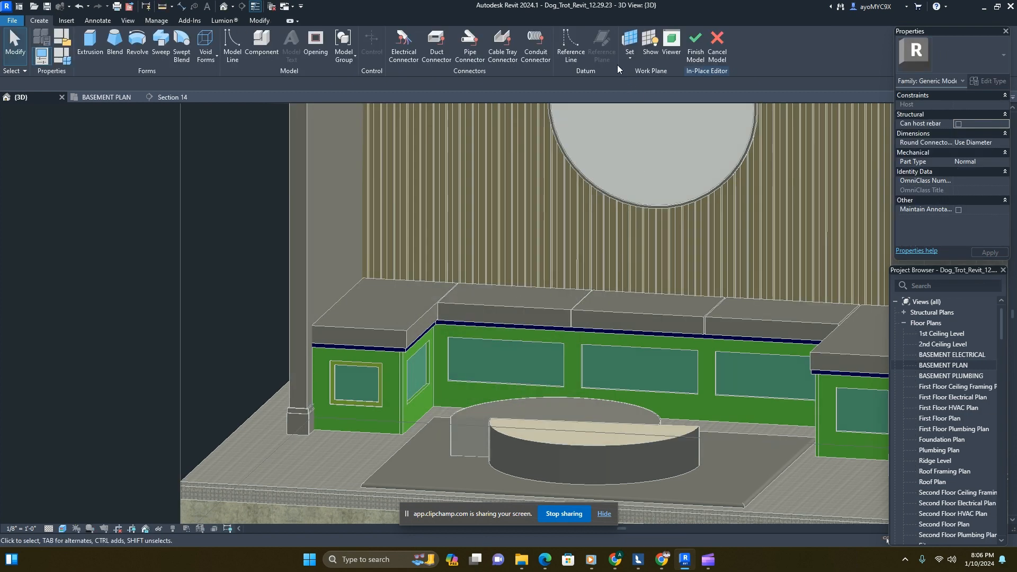
pyautogui.click(92, 42)
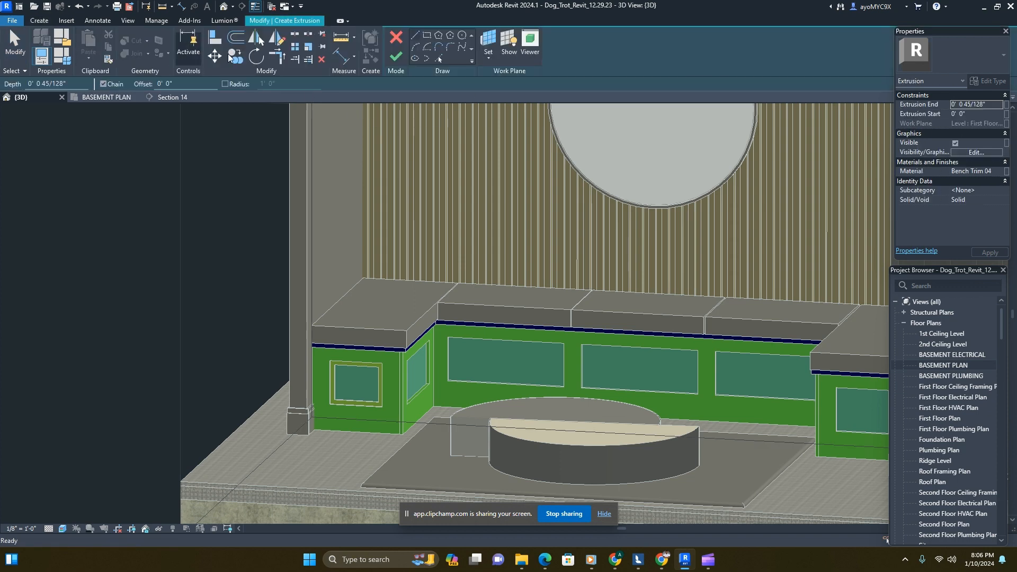
# - Try to set the extrusion's work plane from the bench's long front and sketch on it in Section 14
pyautogui.click(489, 42)
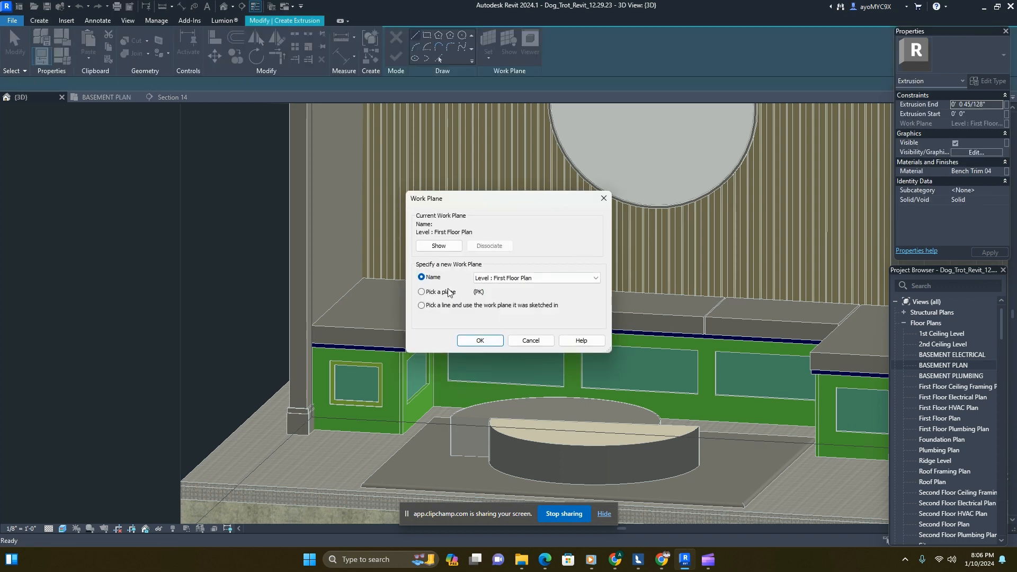
pyautogui.click(479, 339)
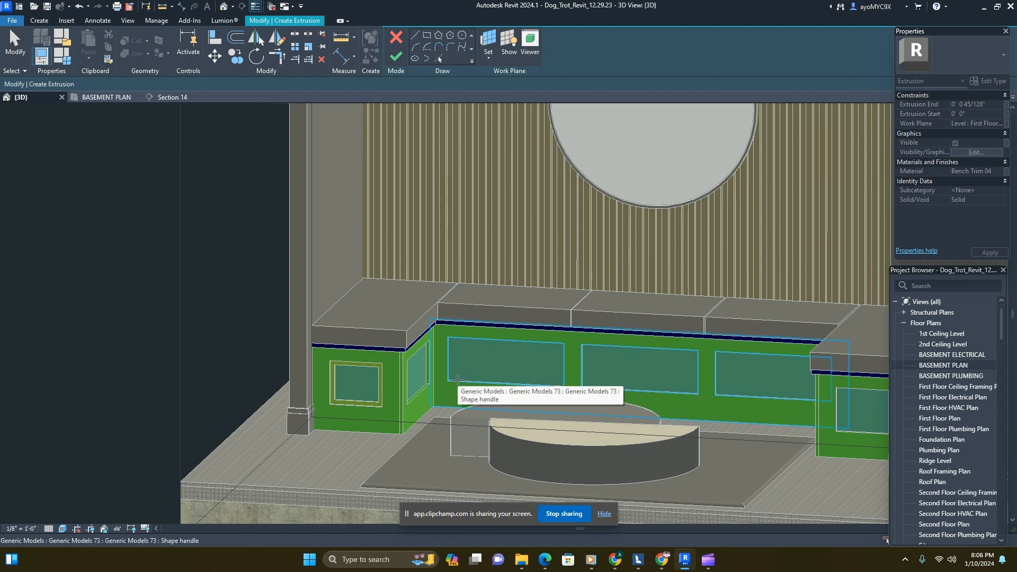
pyautogui.click(458, 380)
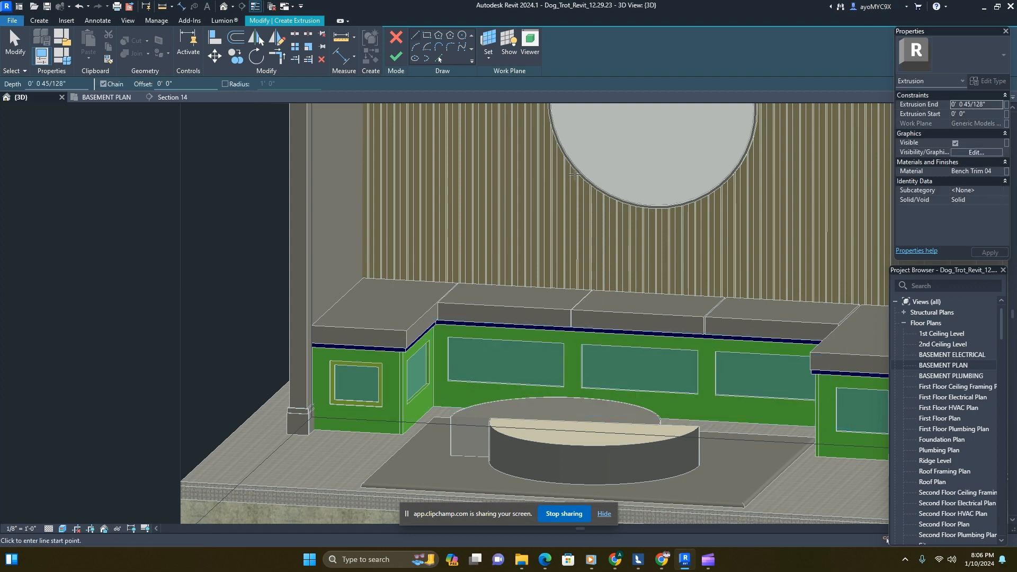
pyautogui.click(183, 100)
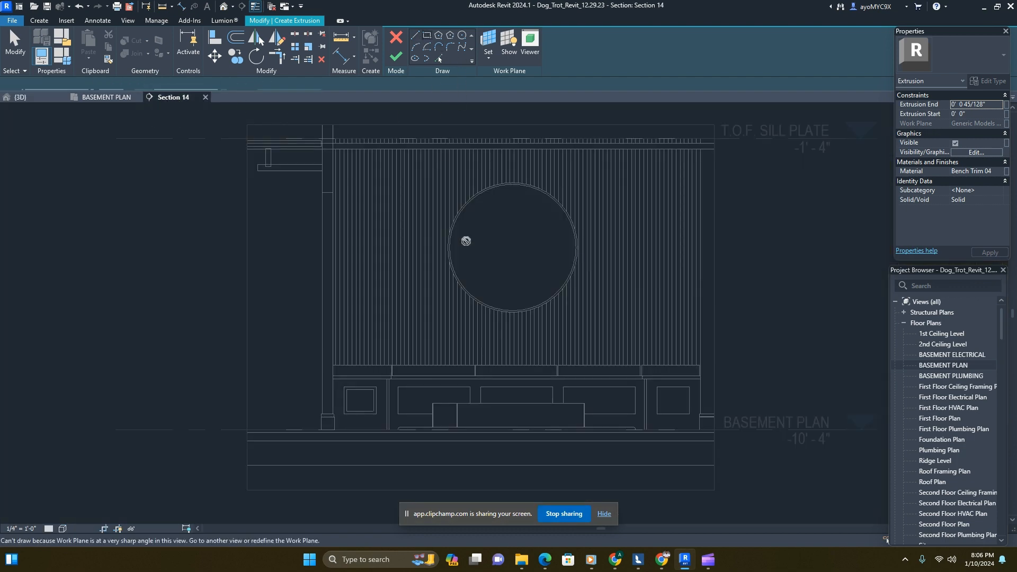
pyautogui.scroll(3, 409, 406)
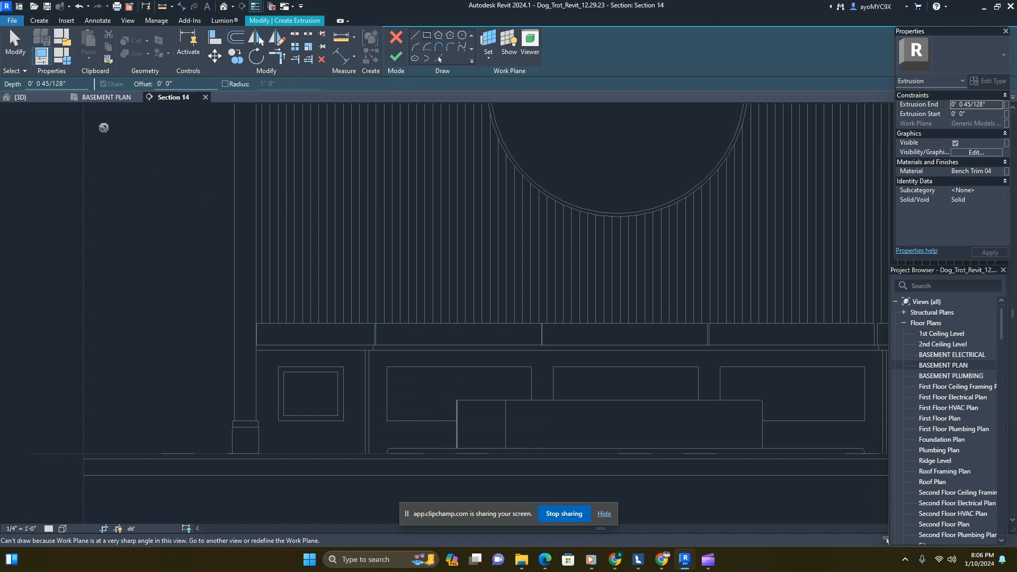
pyautogui.click(20, 98)
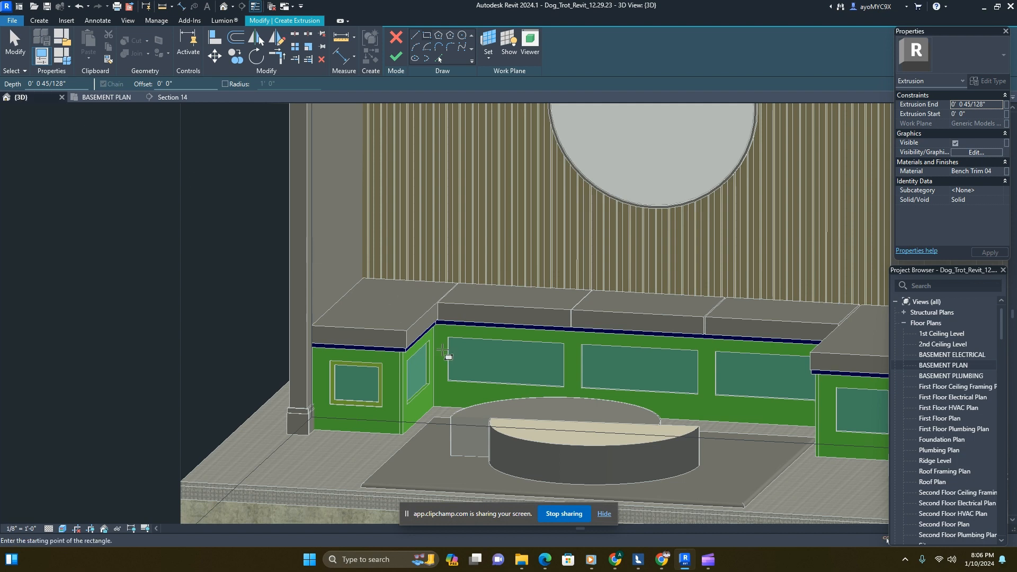
# - Set the extrusion's work plane by picking the front face of the long bench base in the 3D view
pyautogui.click(489, 43)
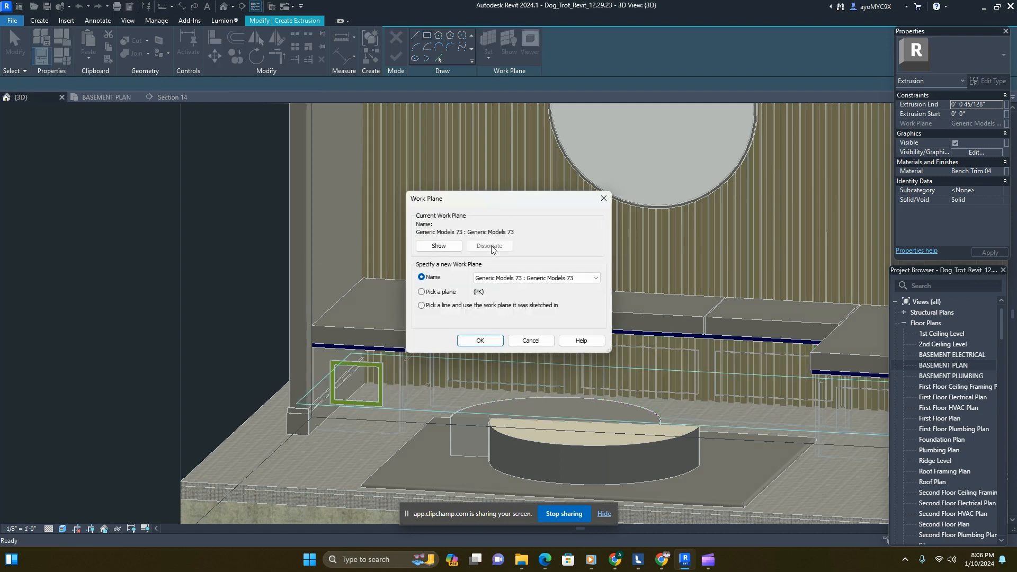
pyautogui.click(492, 346)
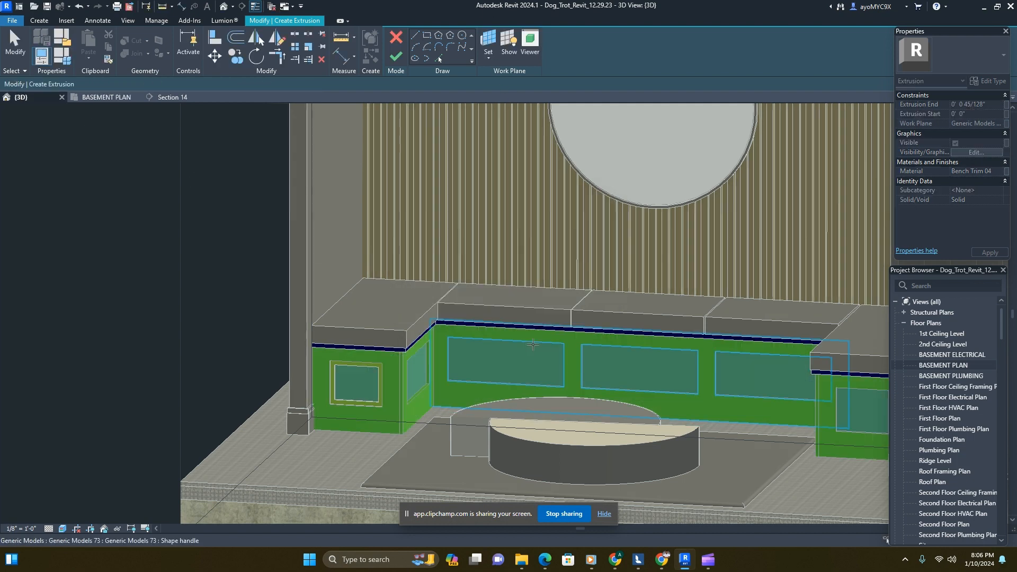
pyautogui.scroll(4, 554, 353)
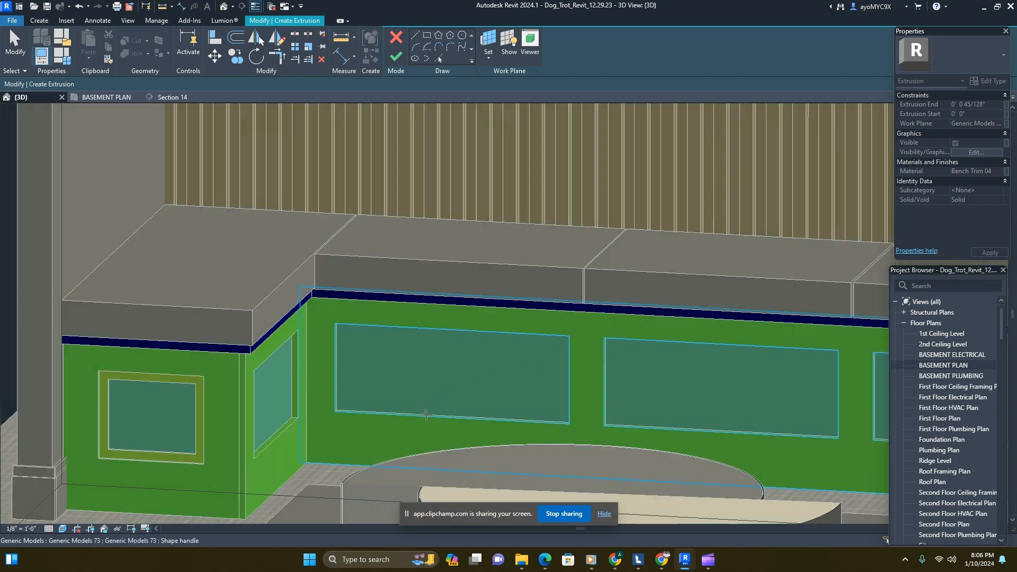
pyautogui.click(428, 414)
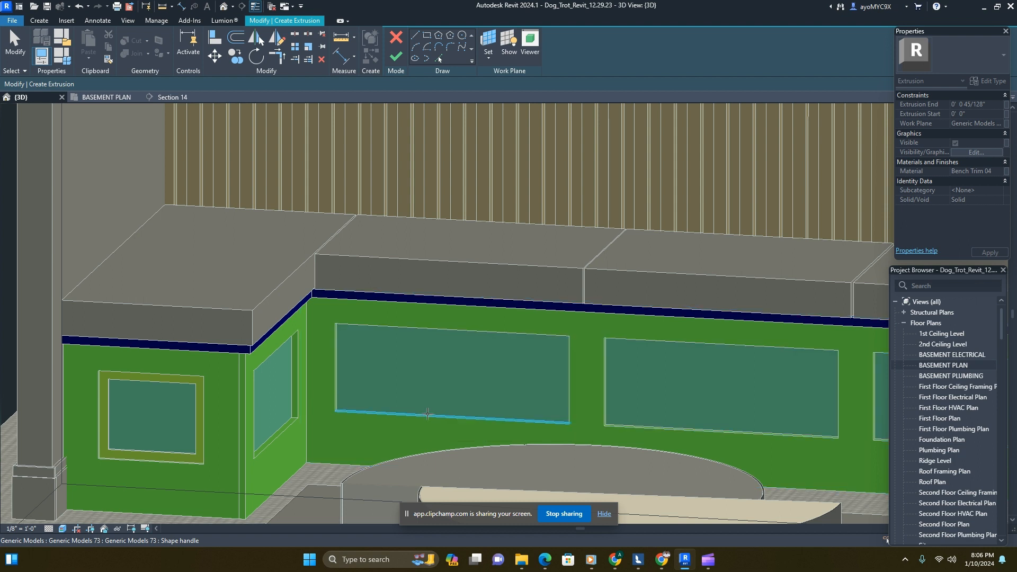
pyautogui.press('Tab')
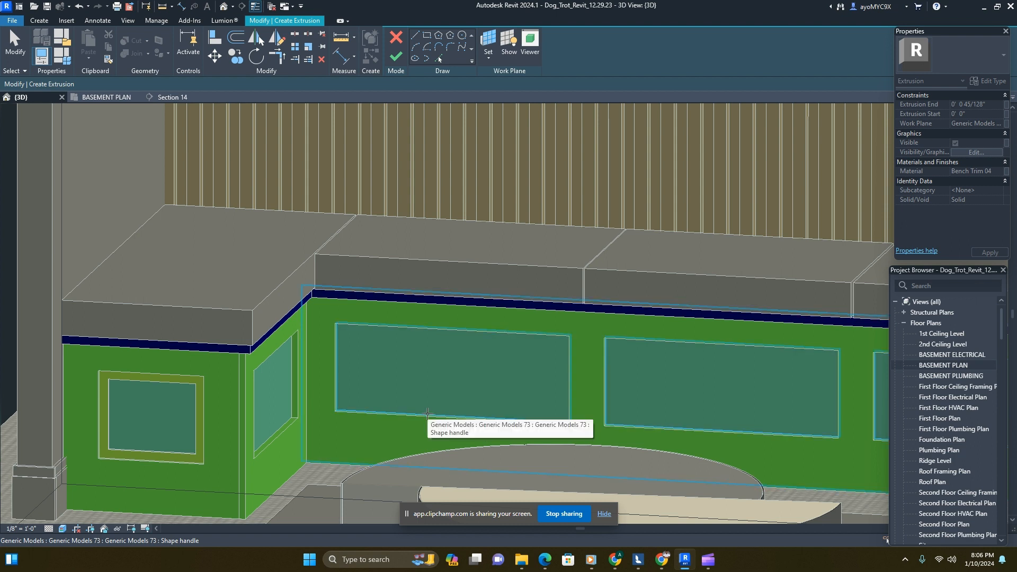
pyautogui.click(427, 414)
# - In Section 14, sketch a rectangle tracing the leftmost of the three long bench panels
pyautogui.click(171, 97)
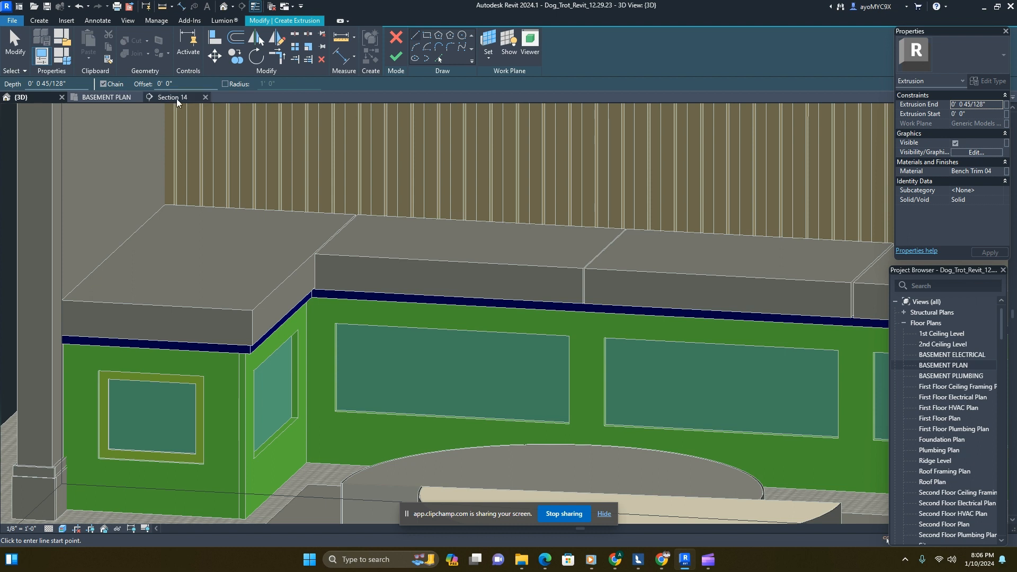
pyautogui.click(428, 35)
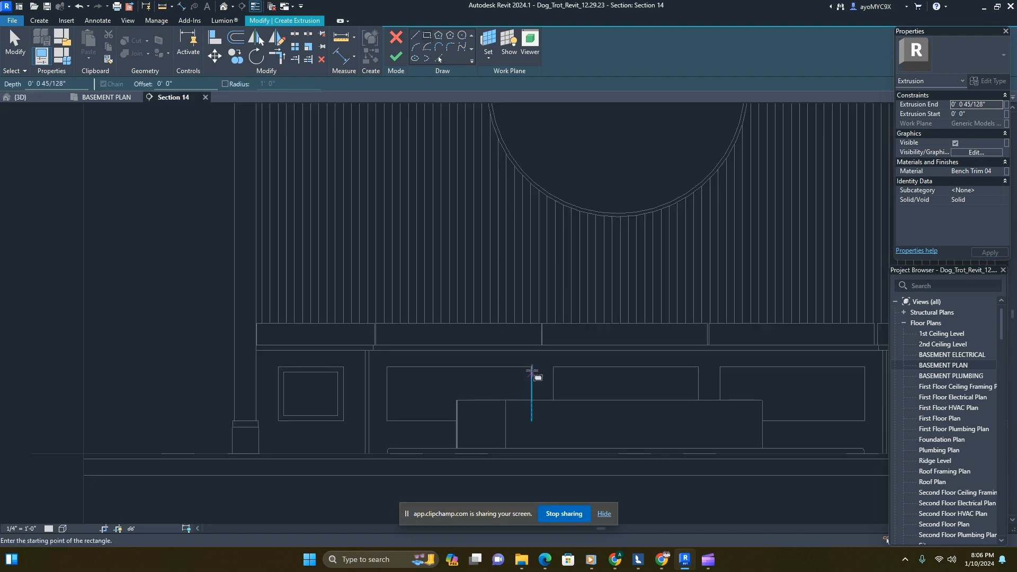
pyautogui.click(532, 367)
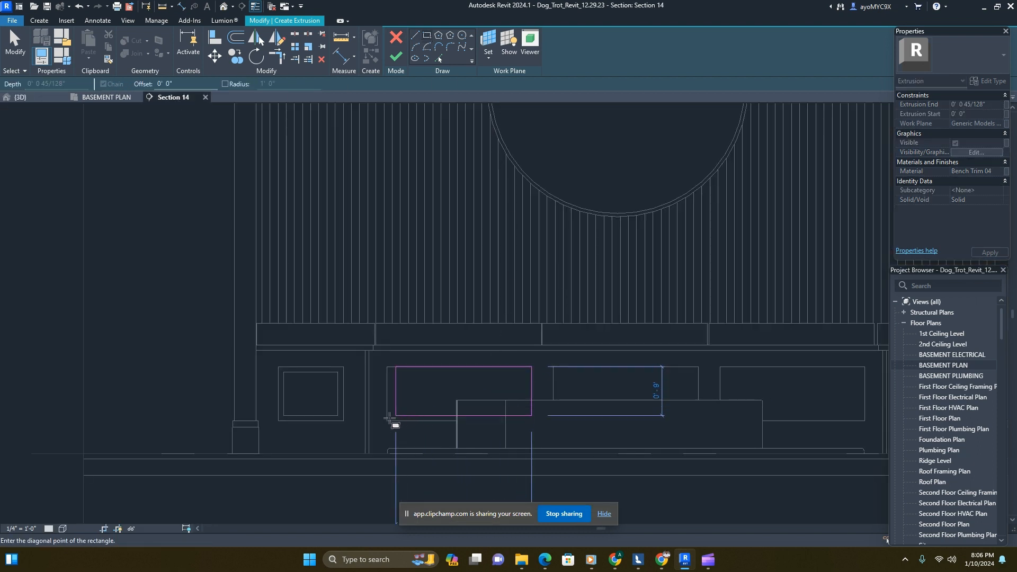
pyautogui.click(388, 421)
pyautogui.moveTo(547, 398); pyautogui.dragTo(418, 351, button='middle')
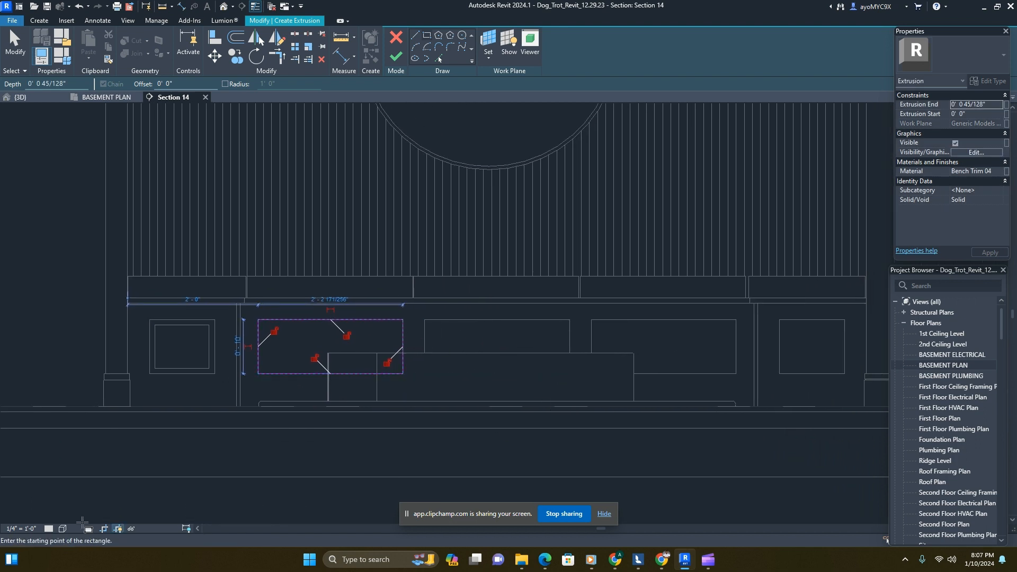
# - Display the section as Wireframe and sketch a rectangle tracing the middle bench panel corner to corner
pyautogui.click(64, 529)
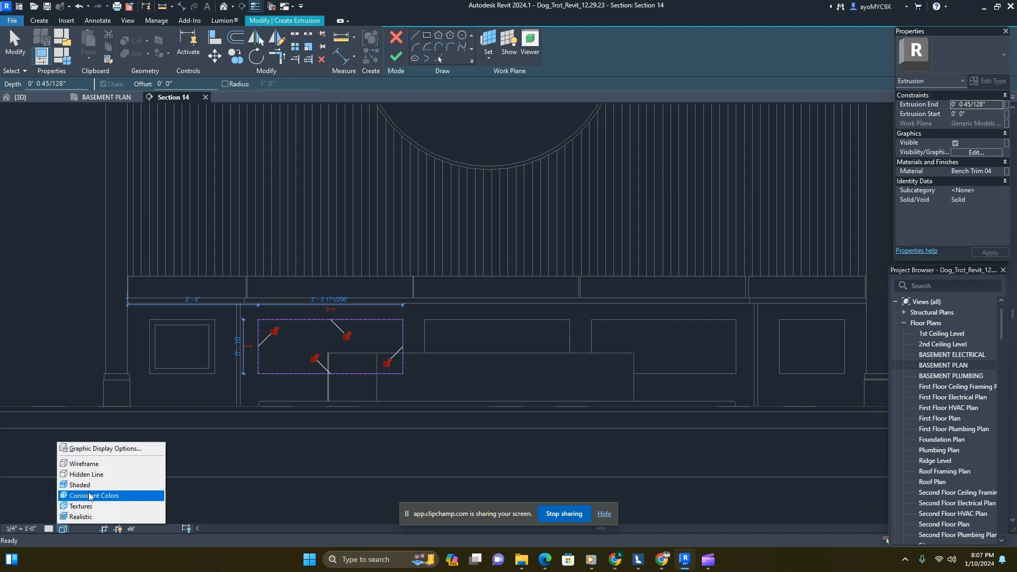
pyautogui.click(101, 464)
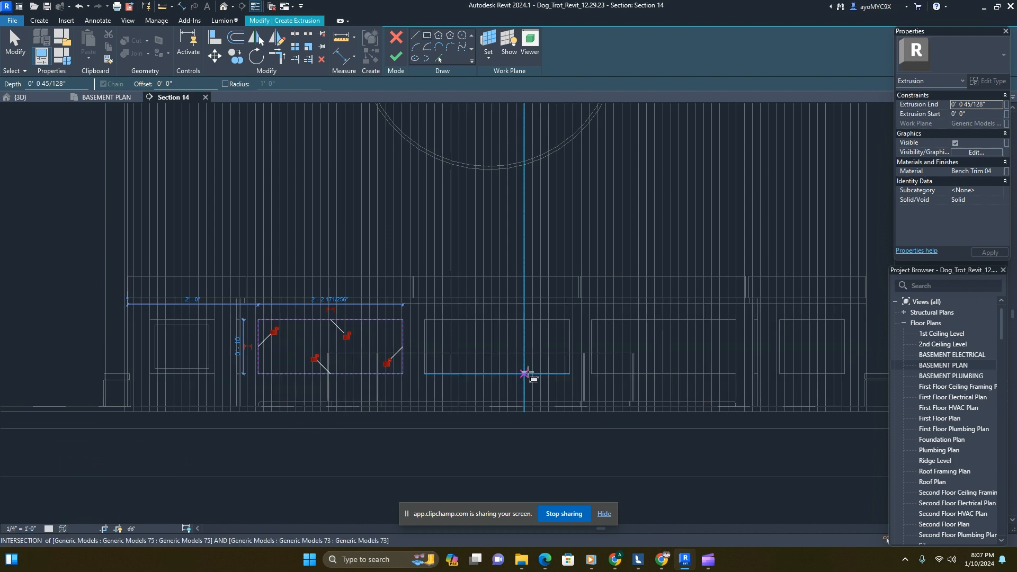
pyautogui.click(570, 374)
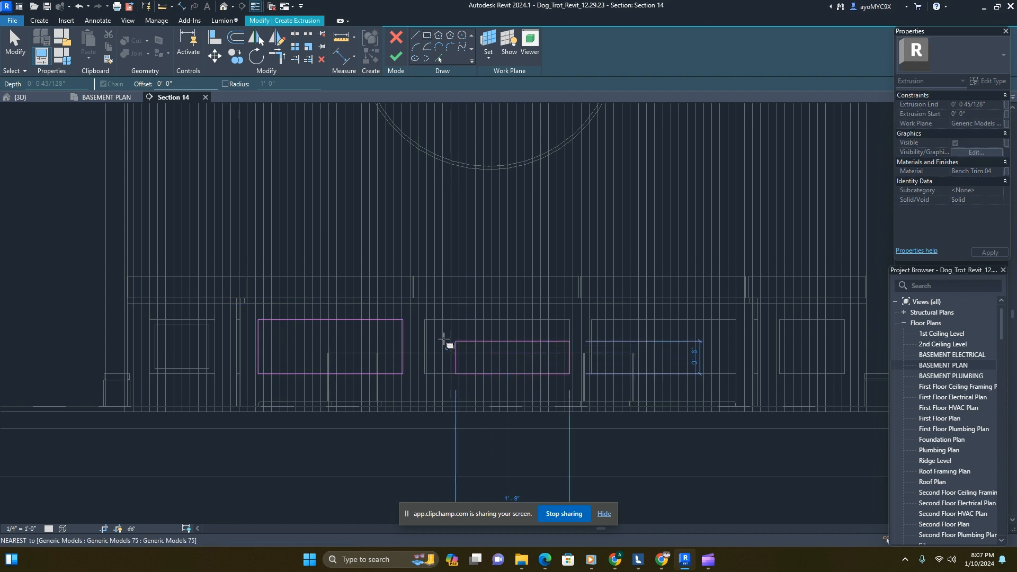
pyautogui.click(424, 320)
pyautogui.scroll(4, 585, 337)
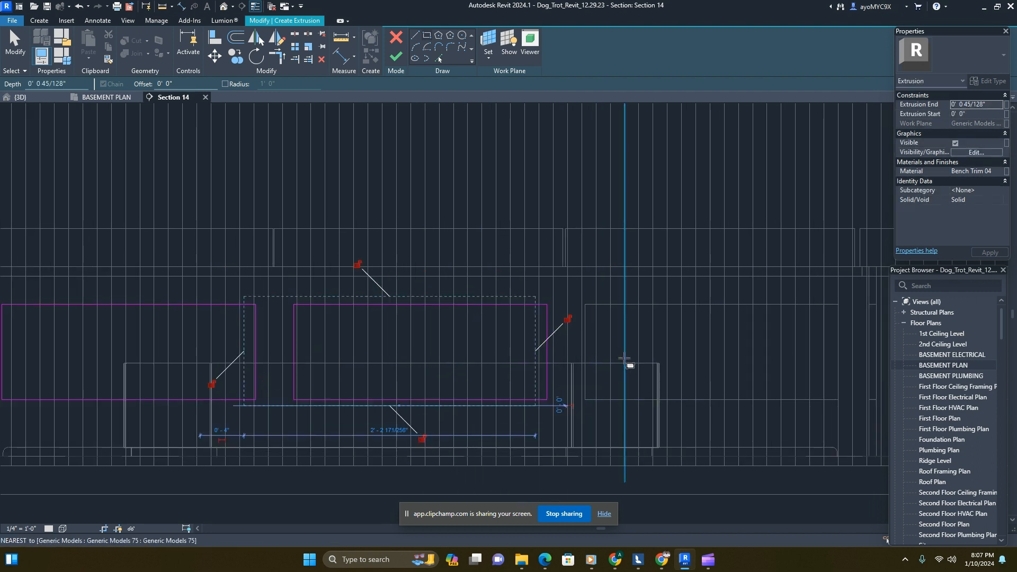
pyautogui.click(409, 263)
pyautogui.scroll(-4, 465, 293)
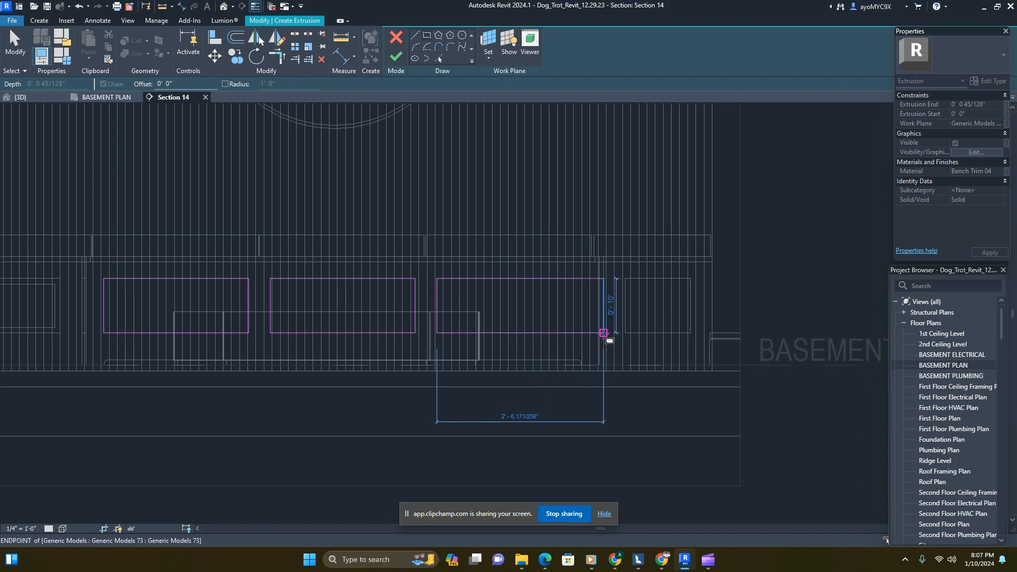
pyautogui.press('Escape')
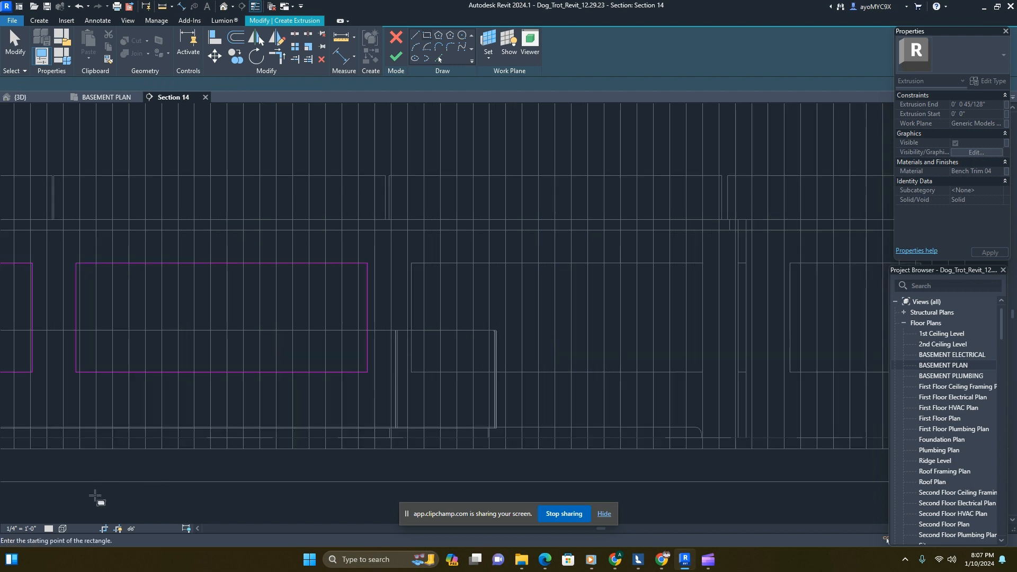
# - Return the section to Hidden Line display and sketch a rectangle tracing the rightmost of the three long bench panels
pyautogui.click(62, 529)
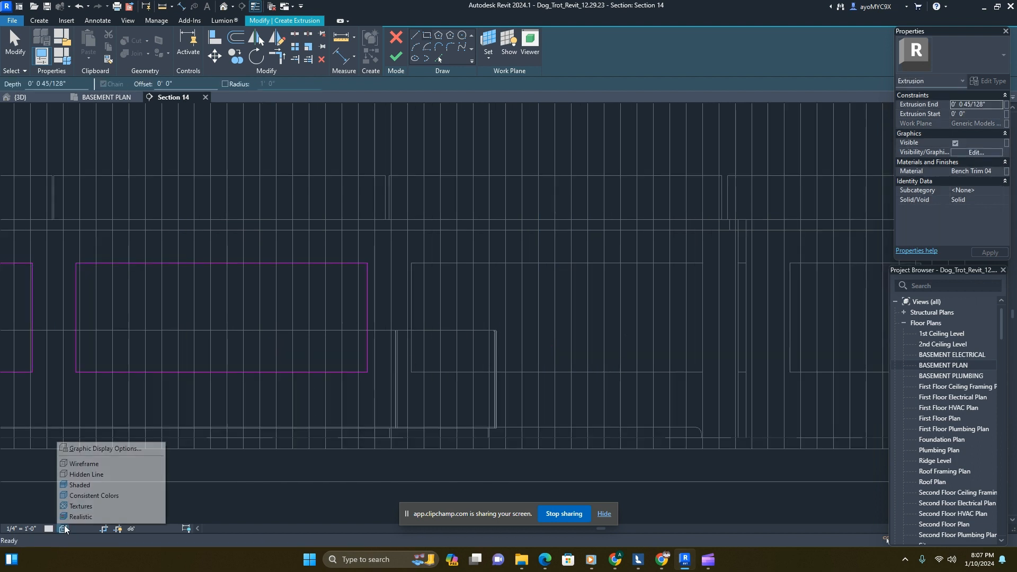
pyautogui.click(99, 476)
pyautogui.click(413, 264)
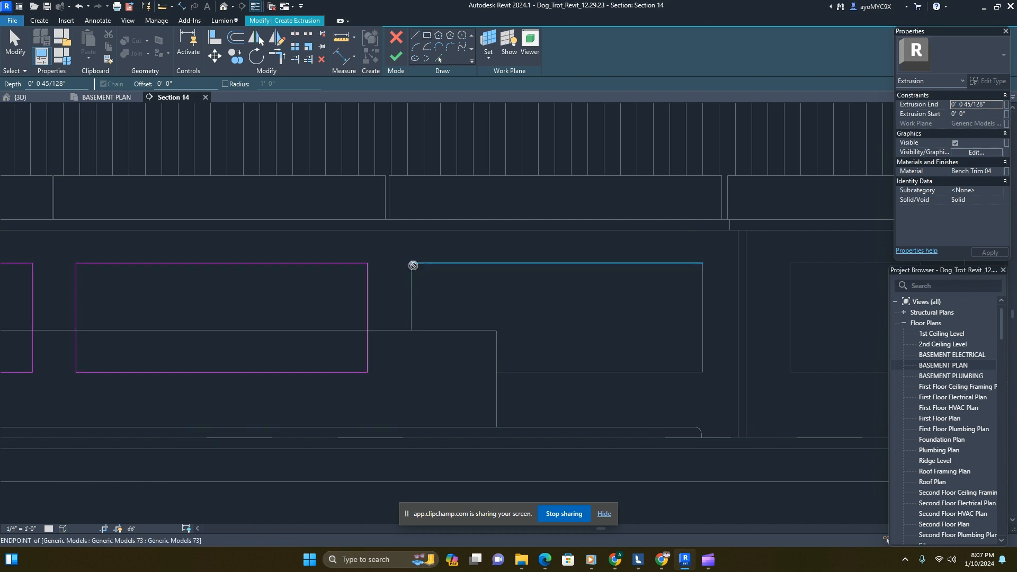
pyautogui.click(703, 373)
pyautogui.scroll(-2, 705, 376)
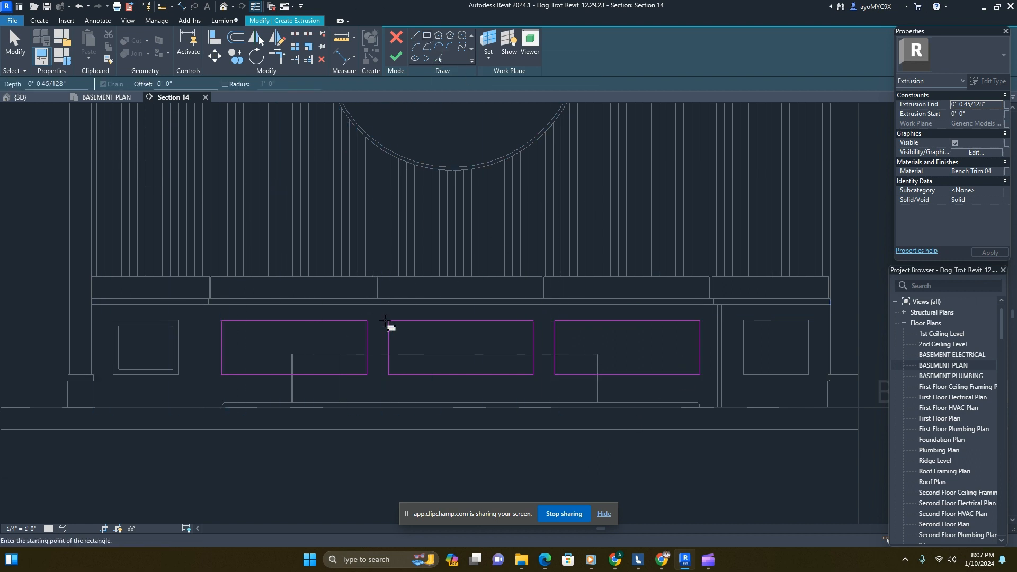
pyautogui.scroll(2, 532, 379)
pyautogui.scroll(-3, 585, 330)
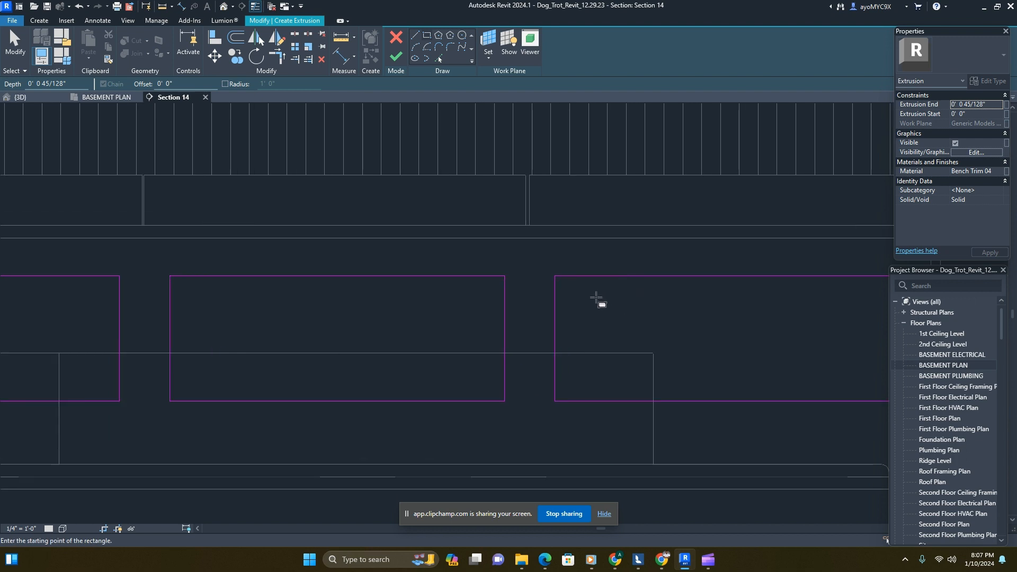
pyautogui.scroll(2, 311, 306)
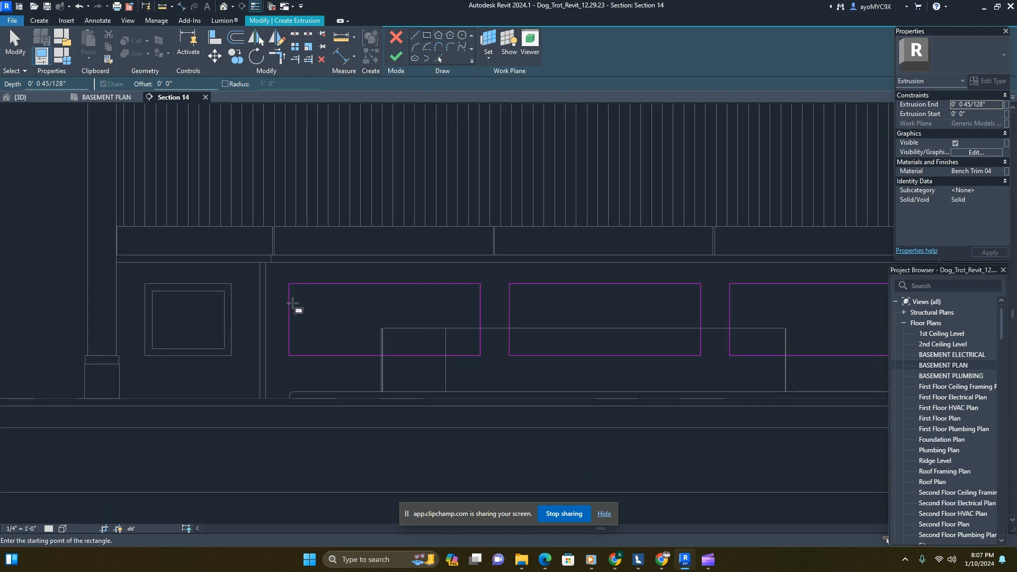
# - Measure the width of the trim frame around the square panel on the short bench end
pyautogui.press('Escape')
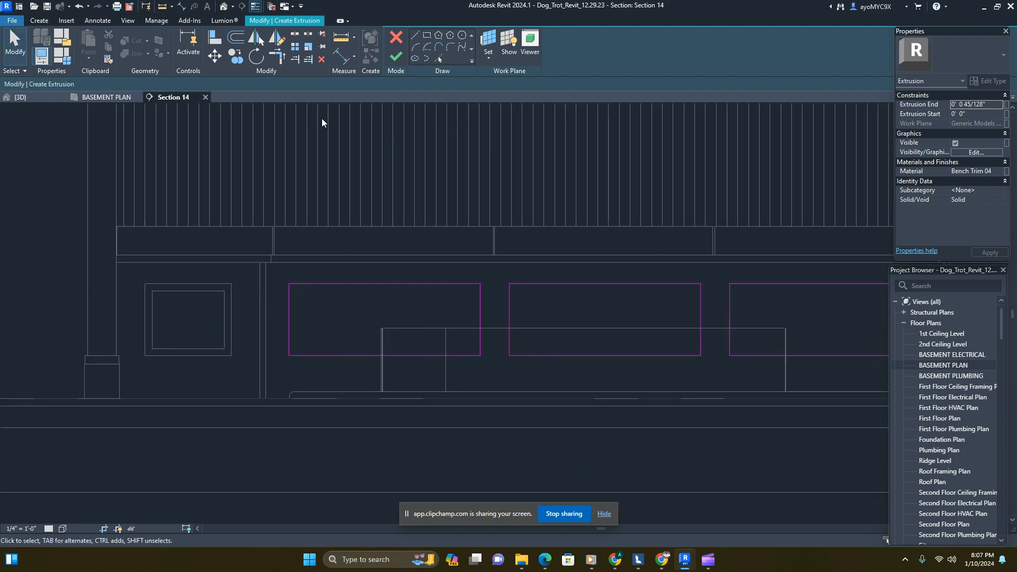
pyautogui.press('l')
pyautogui.press('i')
pyautogui.scroll(2, 268, 231)
pyautogui.scroll(2, 232, 295)
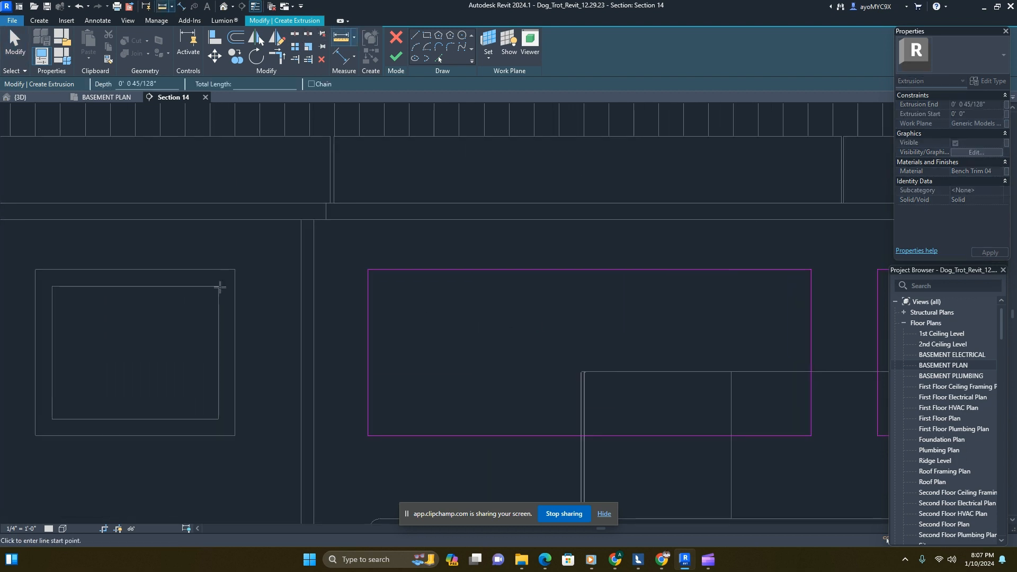
pyautogui.click(218, 285)
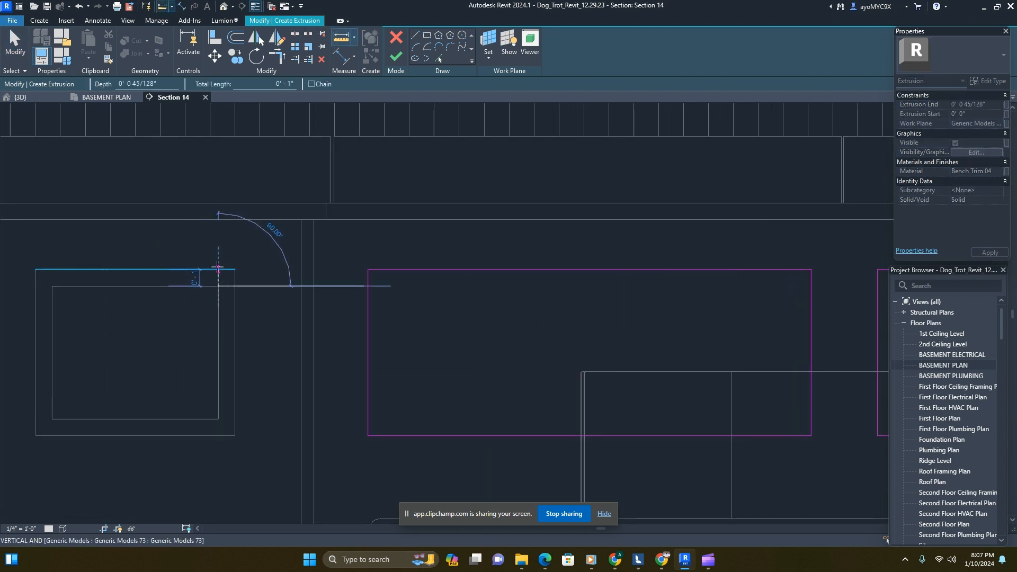
pyautogui.press('Escape')
pyautogui.press('Escape')
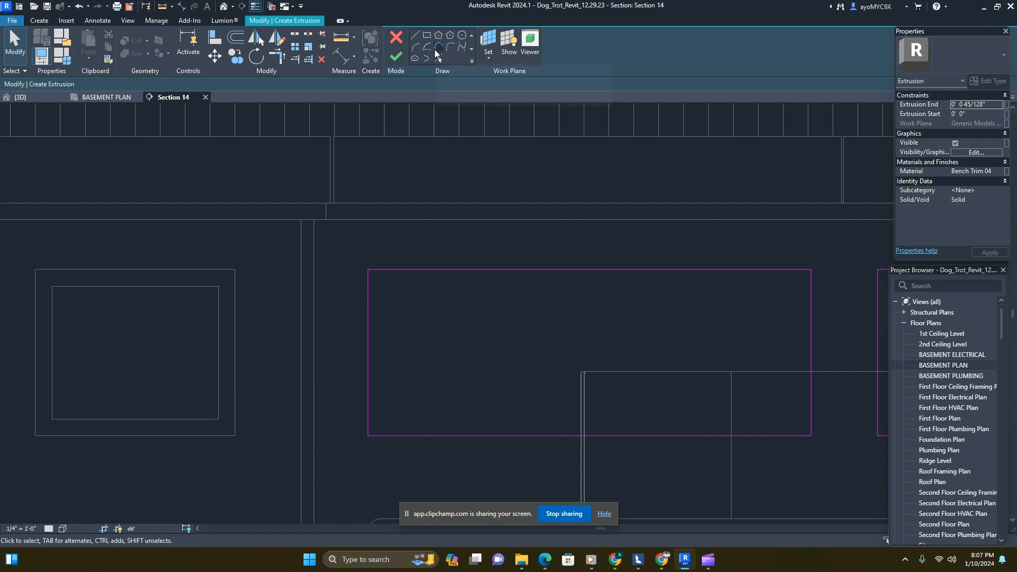
# - Set a 1" rectangle offset and sketch an inset rectangle inside the outline of the leftmost long bench panel
pyautogui.scroll(-2, 465, 186)
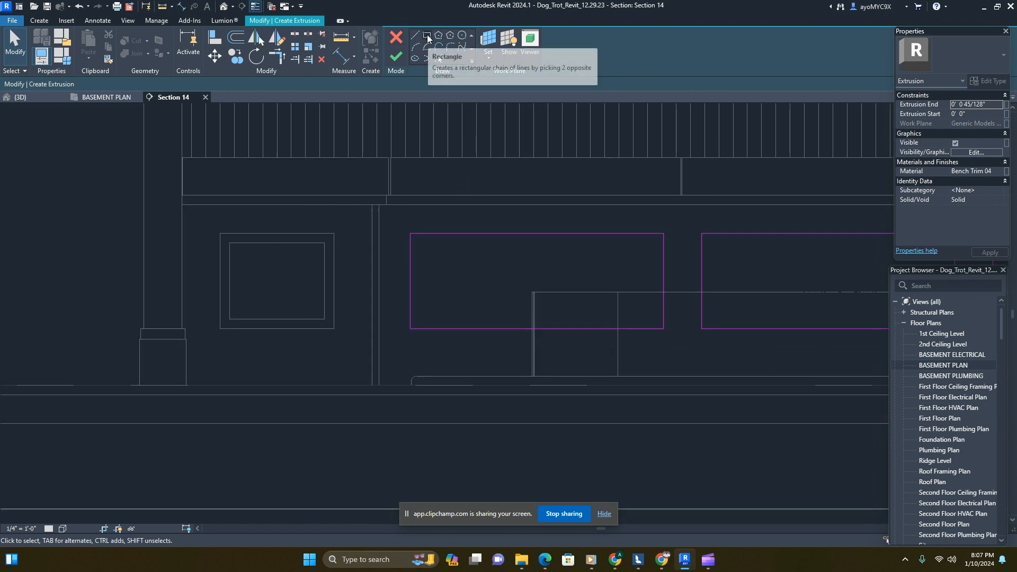
pyautogui.click(427, 36)
pyautogui.click(190, 83)
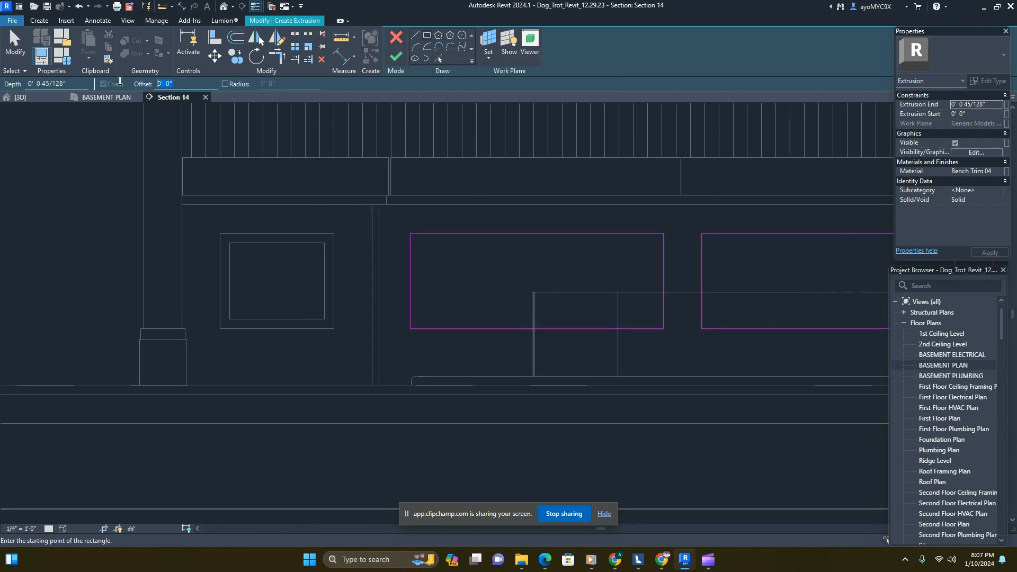
pyautogui.write('1')
pyautogui.press('Return')
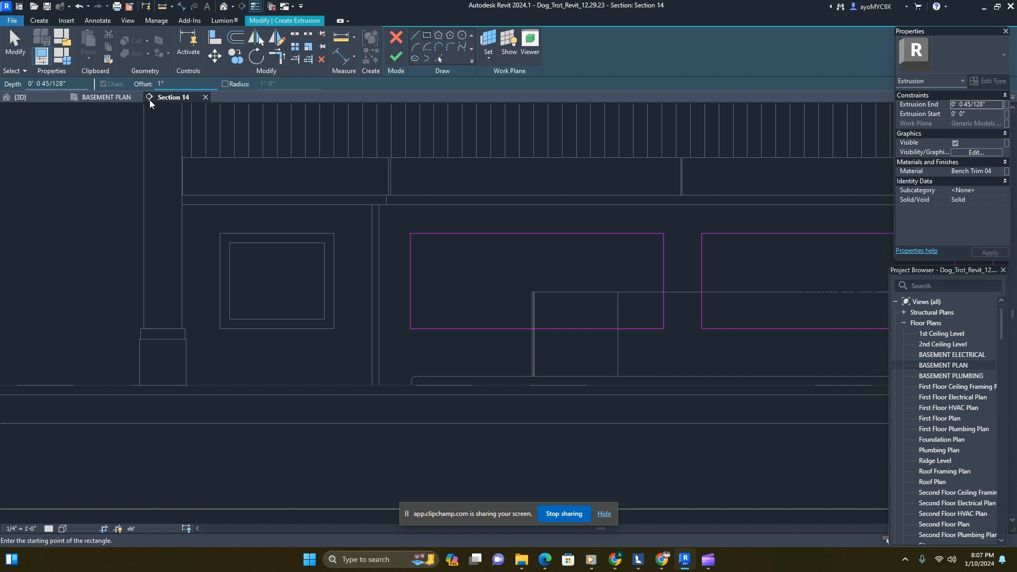
pyautogui.click(411, 233)
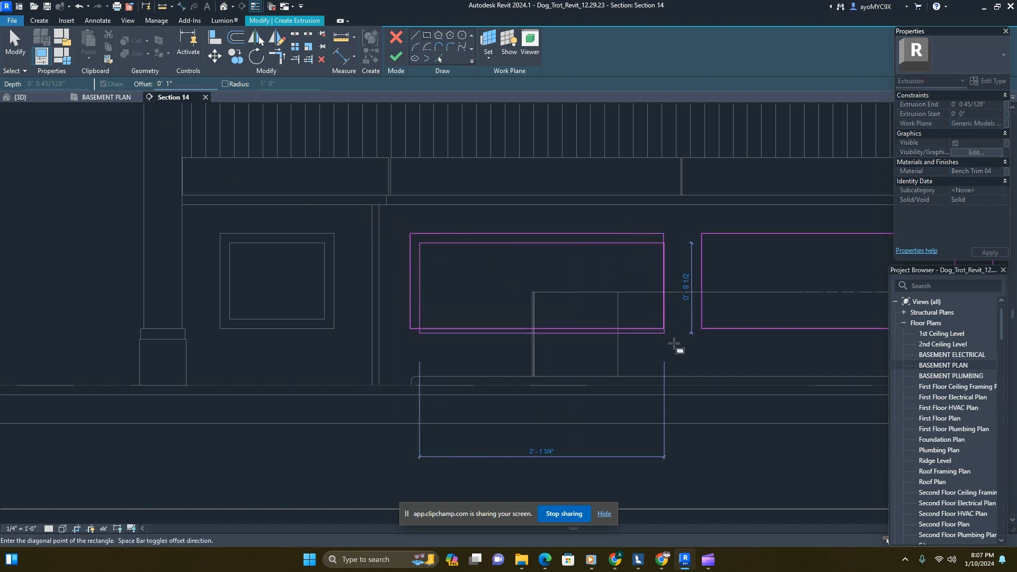
pyautogui.click(664, 329)
# - Sketch 1" inset rectangles inside the outlines of the middle and rightmost long bench panels
pyautogui.moveTo(706, 329); pyautogui.dragTo(470, 320, button='middle')
pyautogui.click(464, 325)
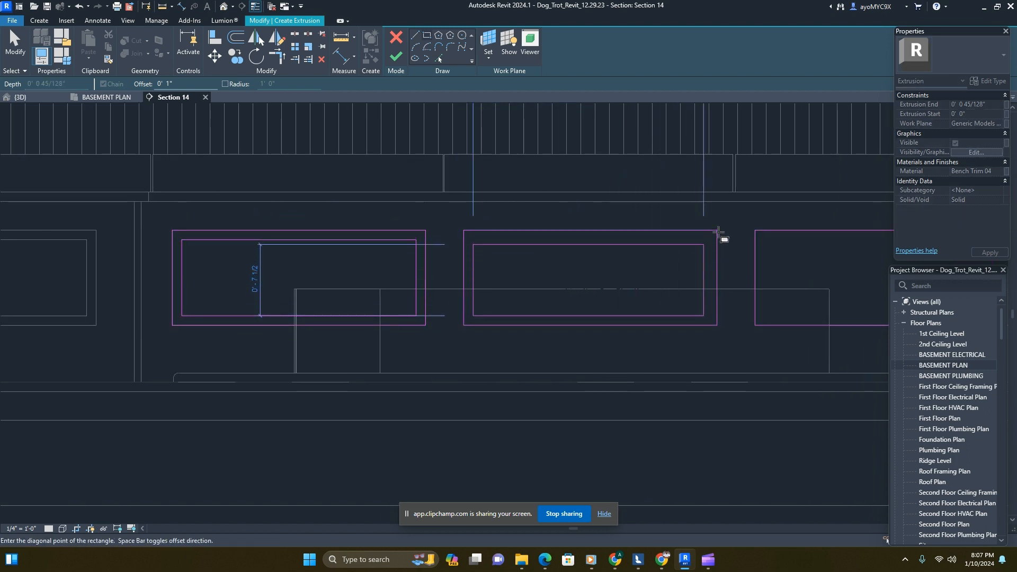
pyautogui.click(718, 230)
pyautogui.click(756, 231)
pyautogui.scroll(-2, 756, 232)
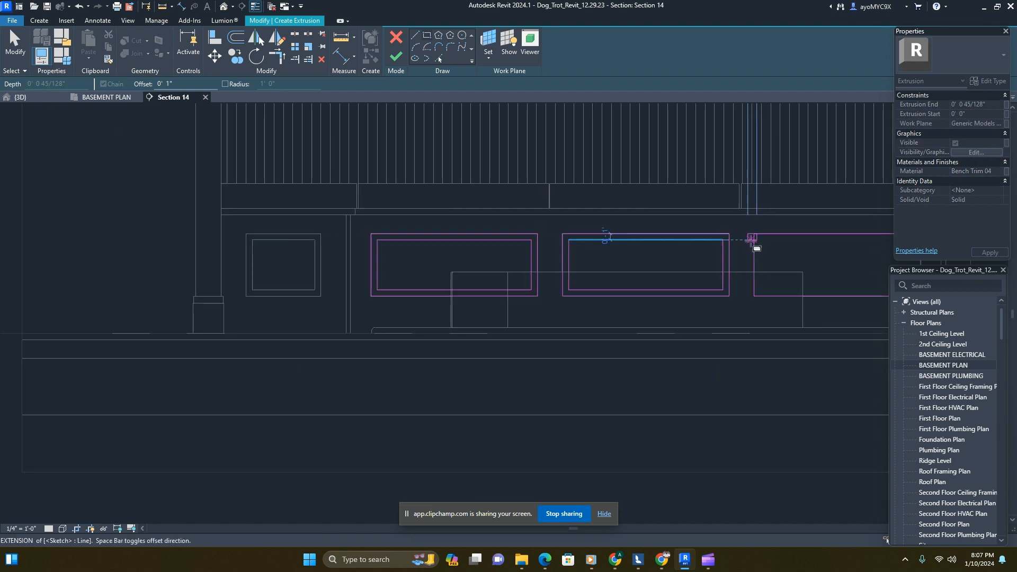
pyautogui.moveTo(753, 237); pyautogui.dragTo(448, 207, button='middle')
pyautogui.click(616, 263)
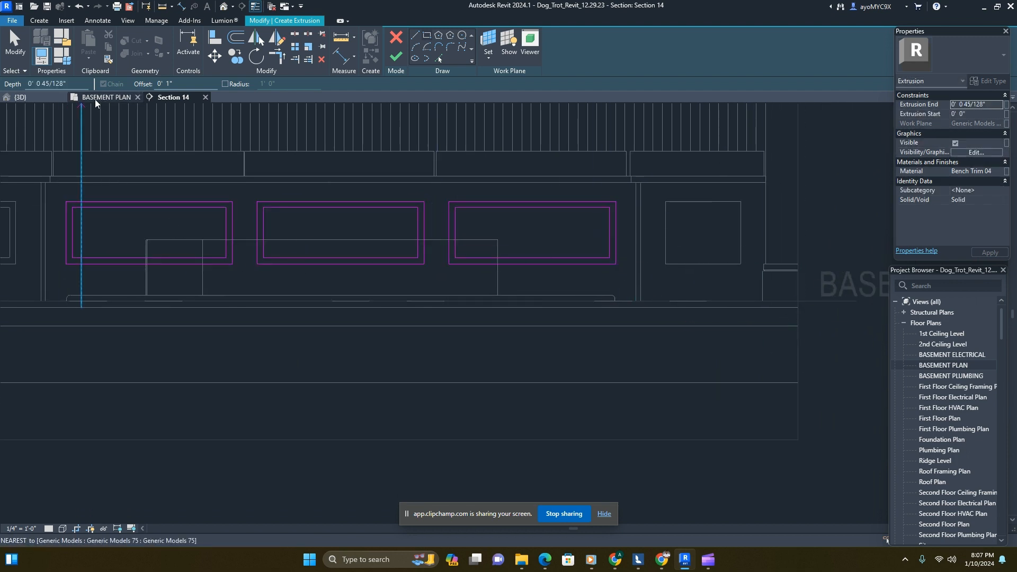
# - Finish the trim sketch from the 3D view and set the Extrusion End to -0' 0 45/128"
pyautogui.click(24, 97)
pyautogui.scroll(-4, 511, 279)
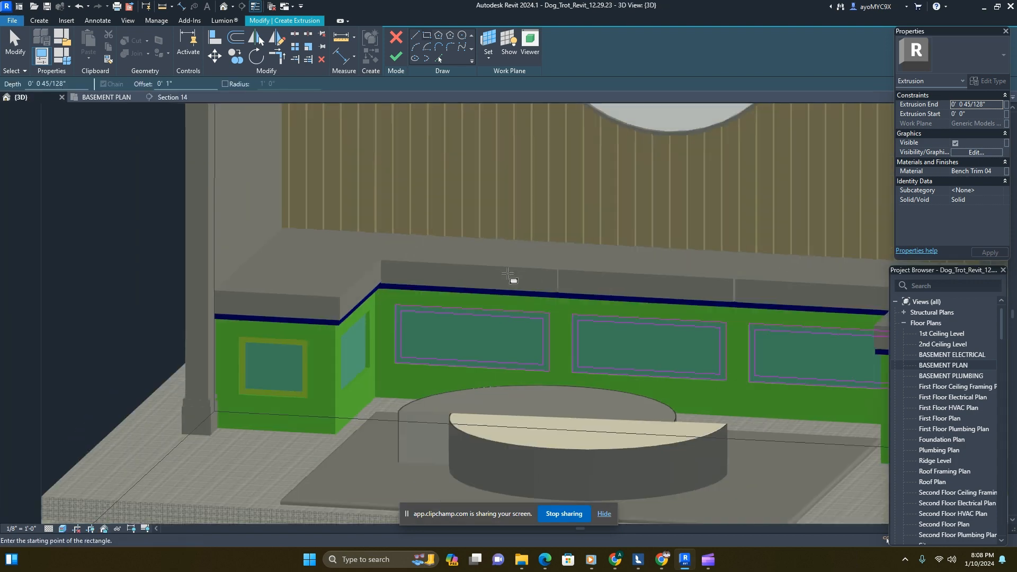
pyautogui.keyDown('shift'); pyautogui.moveTo(574, 302); pyautogui.dragTo(436, 299, button='middle'); pyautogui.keyUp('shift')
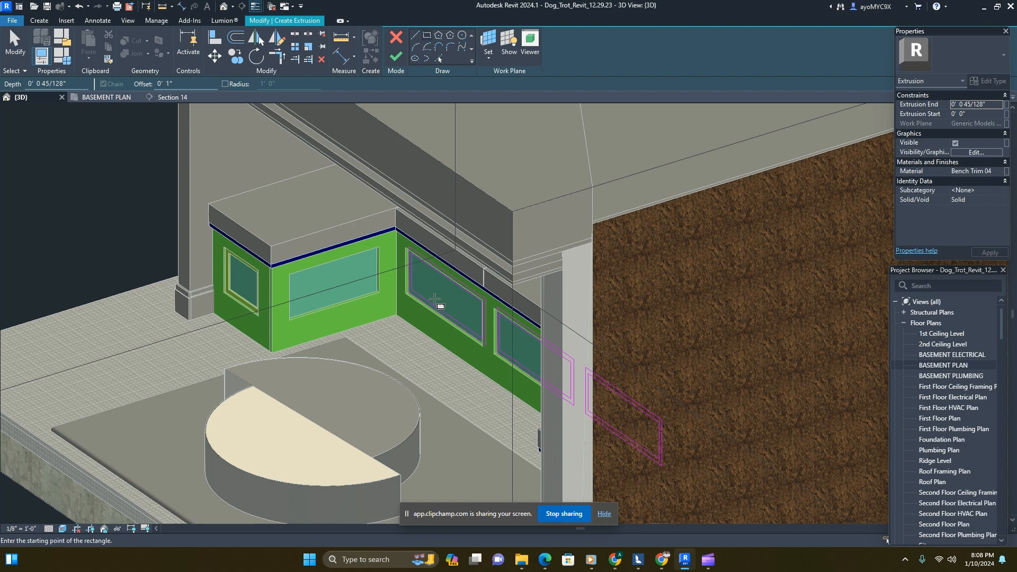
pyautogui.click(397, 57)
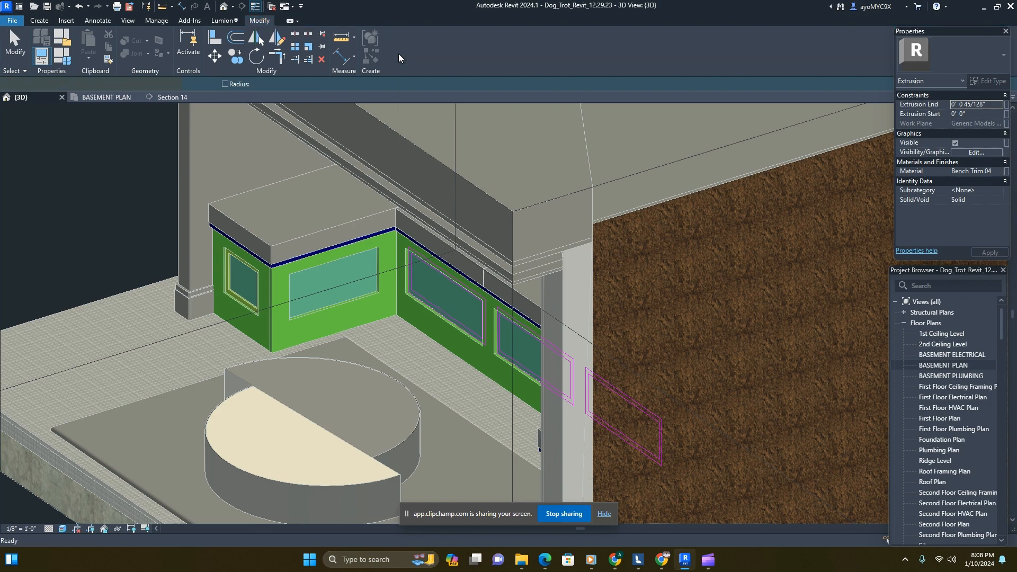
pyautogui.scroll(1, 448, 305)
pyautogui.scroll(4, 448, 305)
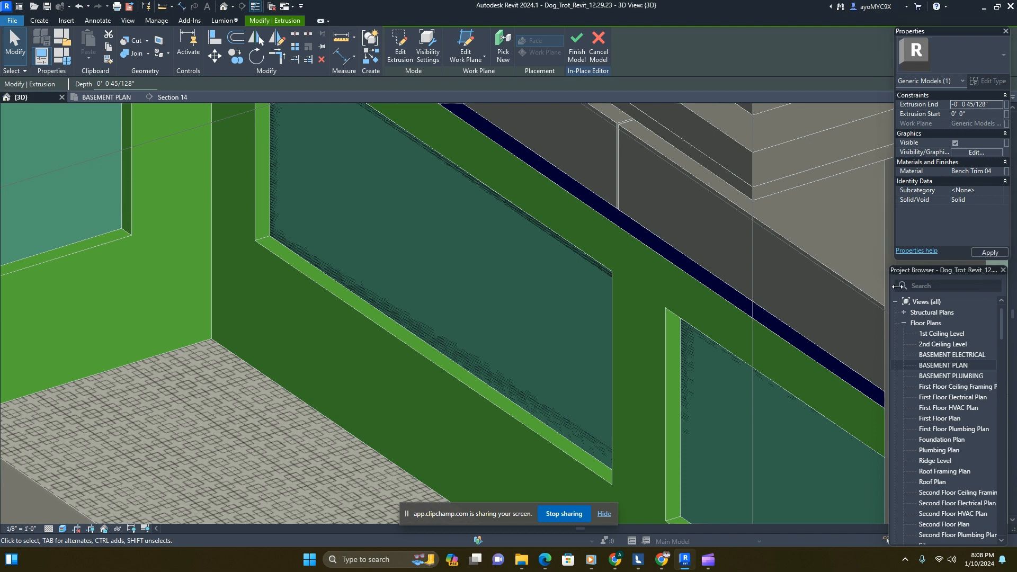
pyautogui.click(990, 253)
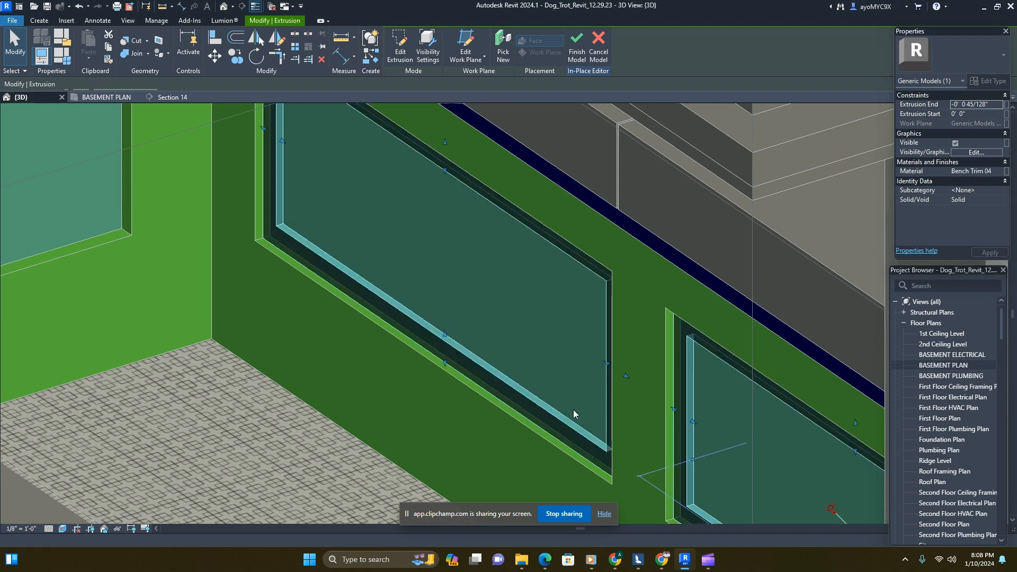
# - Return to Section 14 and finish the in-place model of the long bench panel trim
pyautogui.scroll(-2, 498, 405)
pyautogui.click(172, 97)
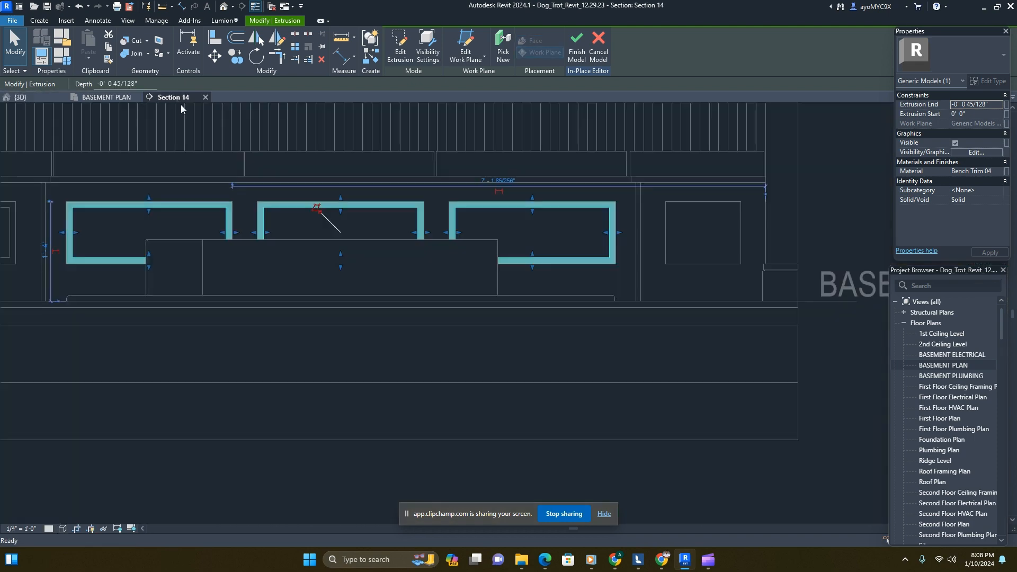
pyautogui.click(551, 339)
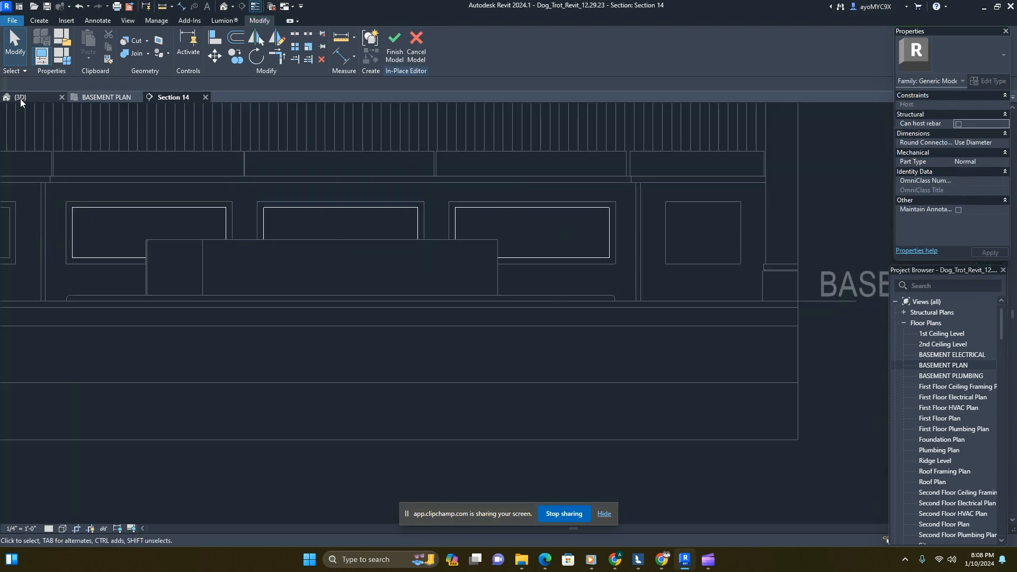
pyautogui.scroll(-2, 128, 142)
pyautogui.moveTo(185, 186); pyautogui.dragTo(330, 220, button='middle')
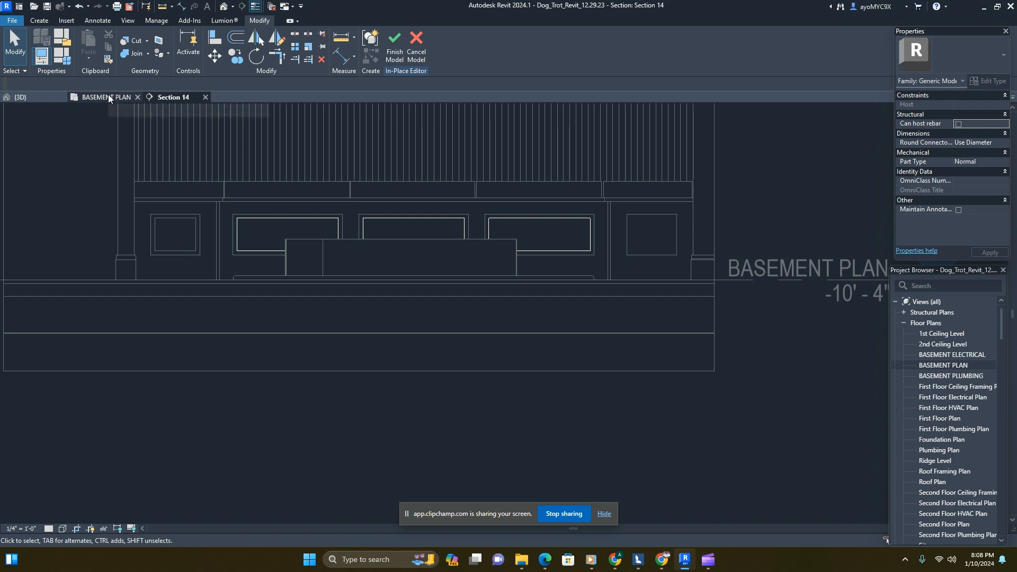
pyautogui.click(395, 42)
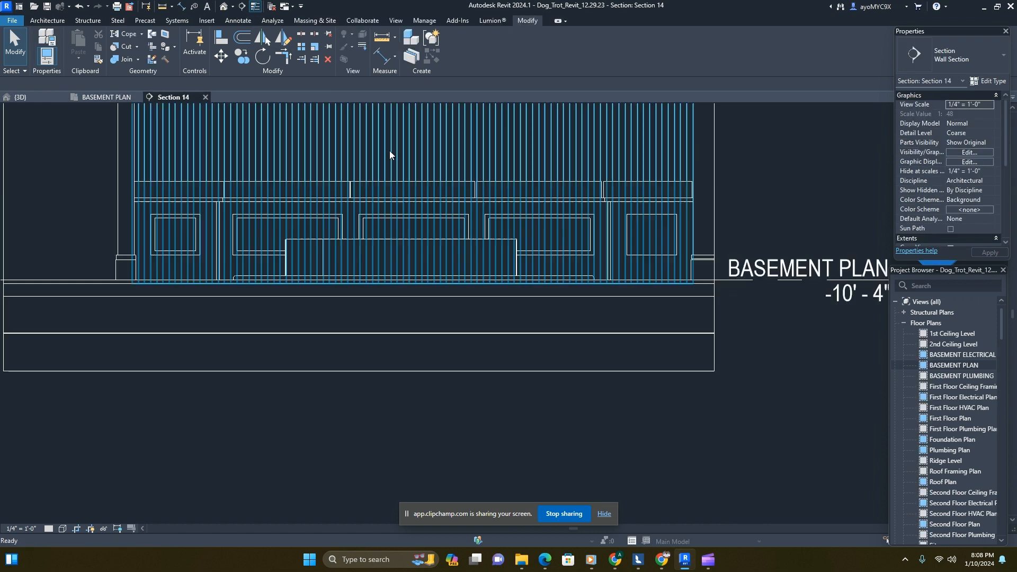
# - Copy the square trim frame from the short bench panel onto the matching square panel at the opposite end
pyautogui.click(193, 222)
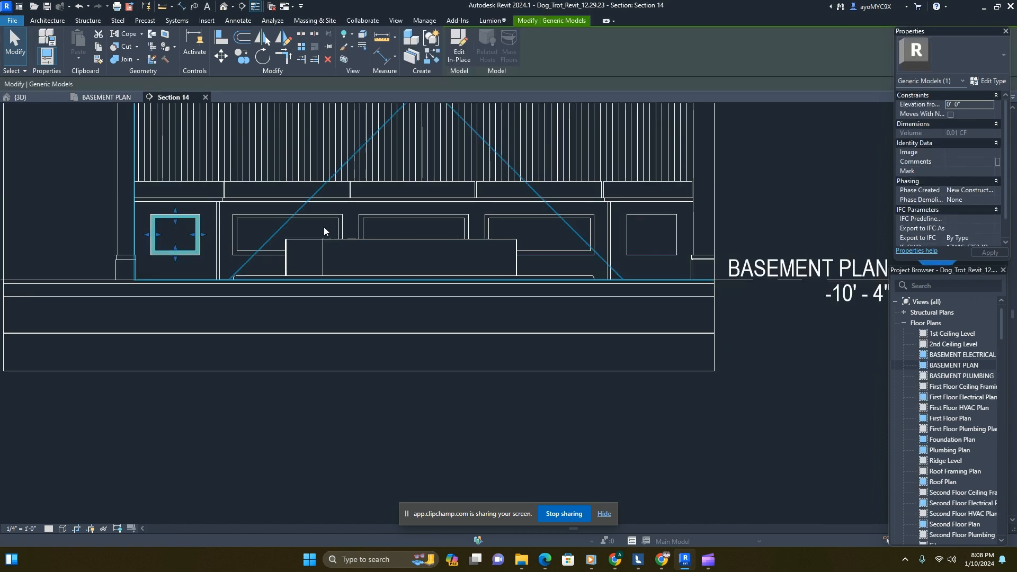
pyautogui.click(250, 59)
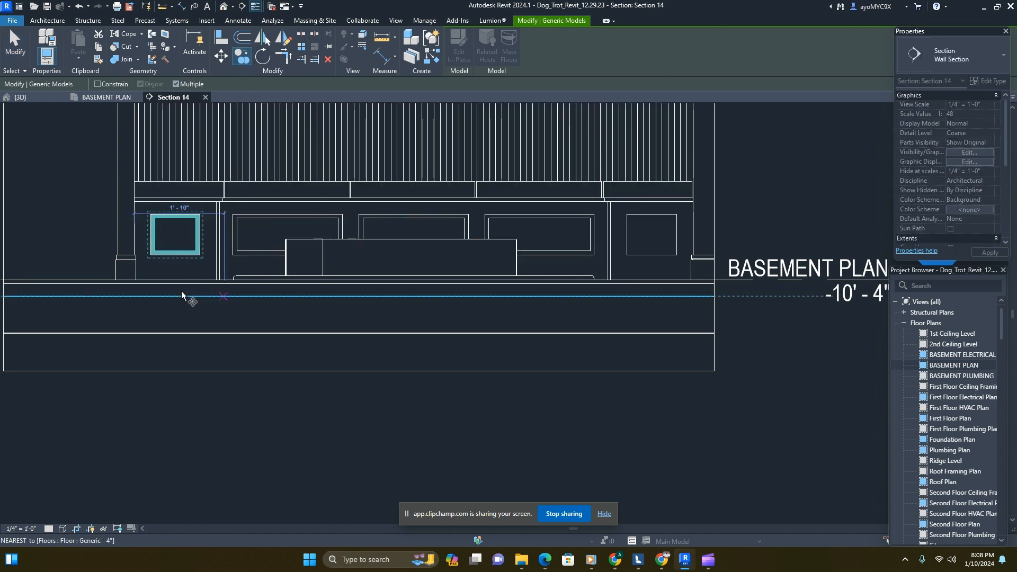
pyautogui.scroll(3, 204, 275)
pyautogui.click(245, 245)
pyautogui.scroll(-3, 245, 245)
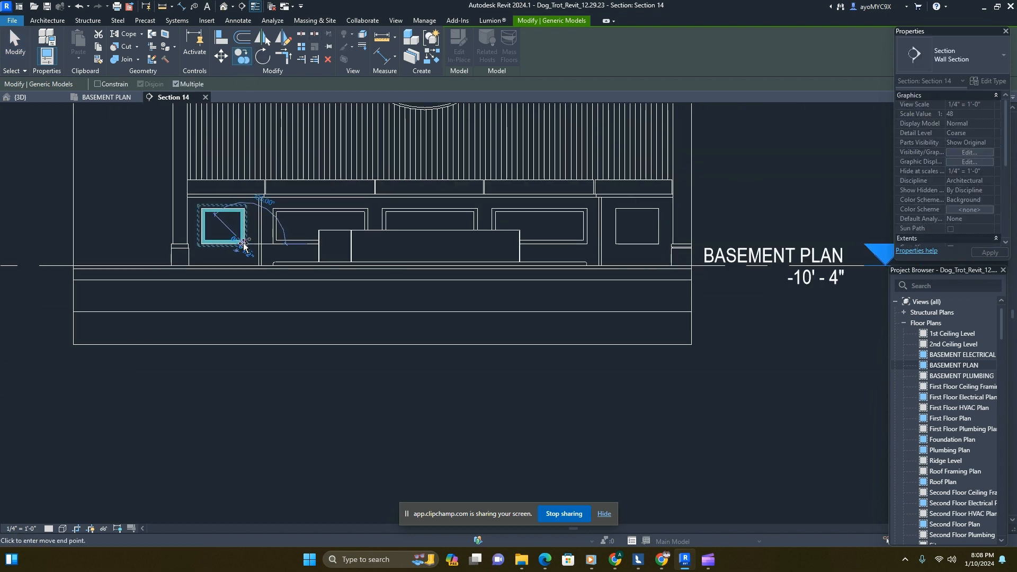
pyautogui.scroll(3, 625, 239)
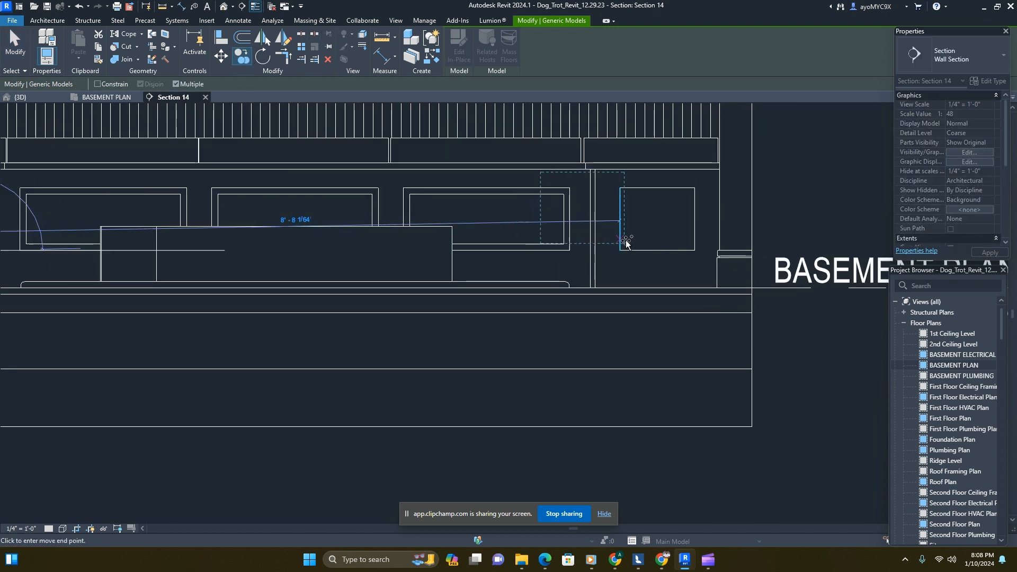
pyautogui.click(692, 252)
pyautogui.press('Escape')
# - In the 3D view, create a new in-place Generic Models component for the untrimmed inner side panel of the short bench
pyautogui.click(20, 97)
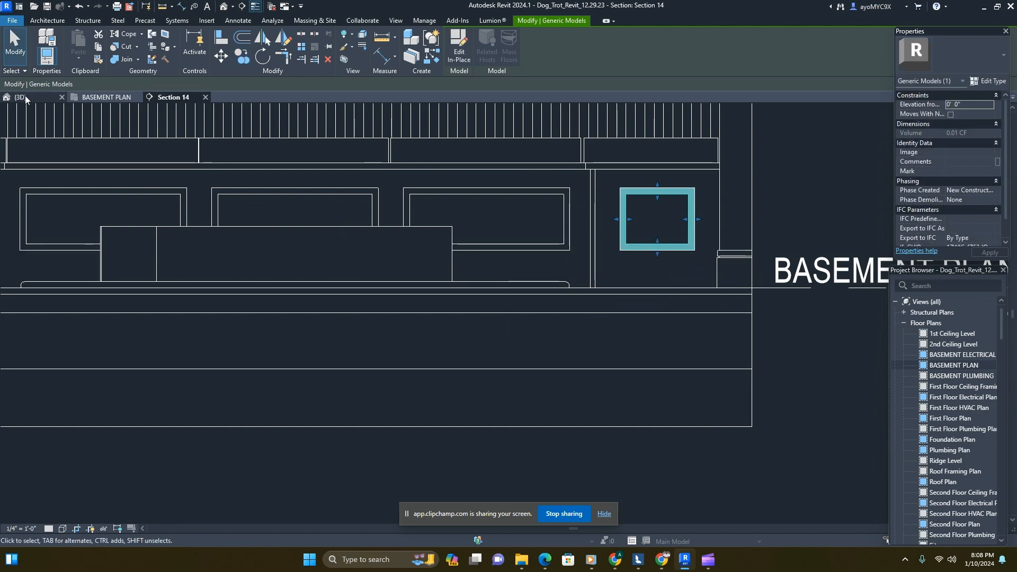
pyautogui.scroll(-3, 529, 286)
pyautogui.scroll(2, 481, 359)
pyautogui.keyDown('shift'); pyautogui.moveTo(480, 358); pyautogui.dragTo(686, 358, button='middle'); pyautogui.keyUp('shift')
pyautogui.press('Escape')
pyautogui.moveTo(591, 430); pyautogui.dragTo(538, 313, button='middle')
pyautogui.scroll(1, 539, 313)
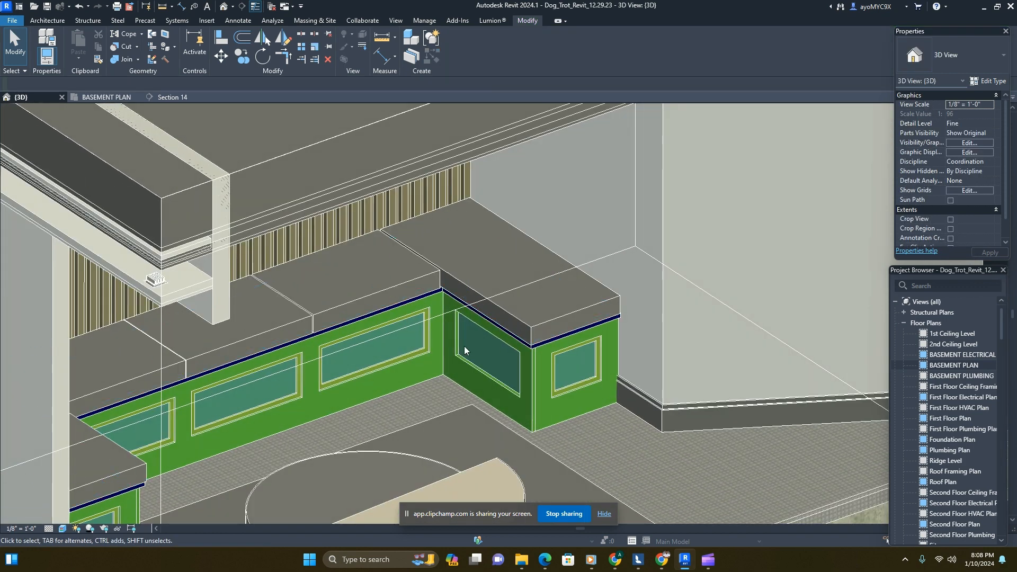
pyautogui.click(56, 21)
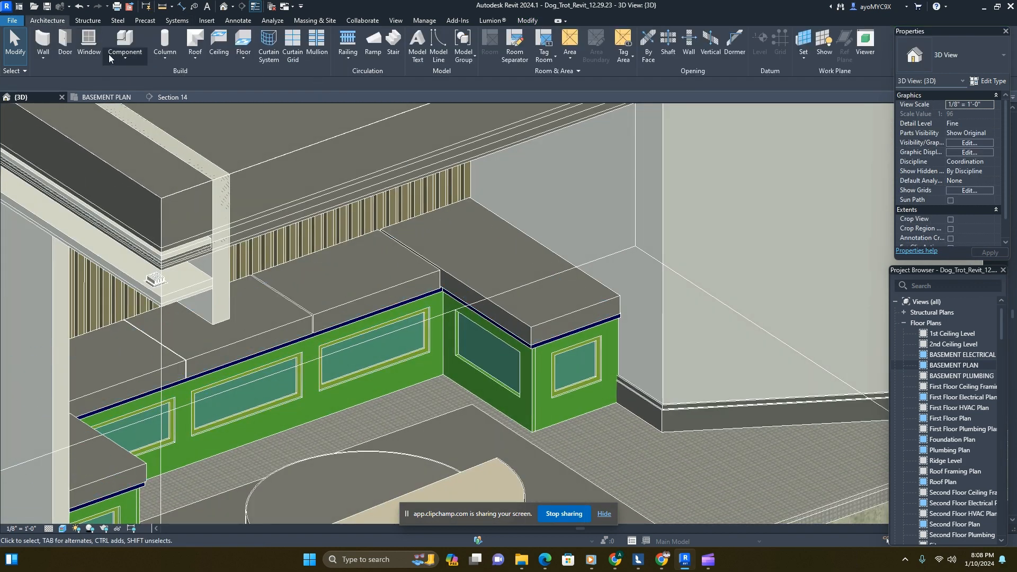
pyautogui.click(125, 57)
pyautogui.click(154, 103)
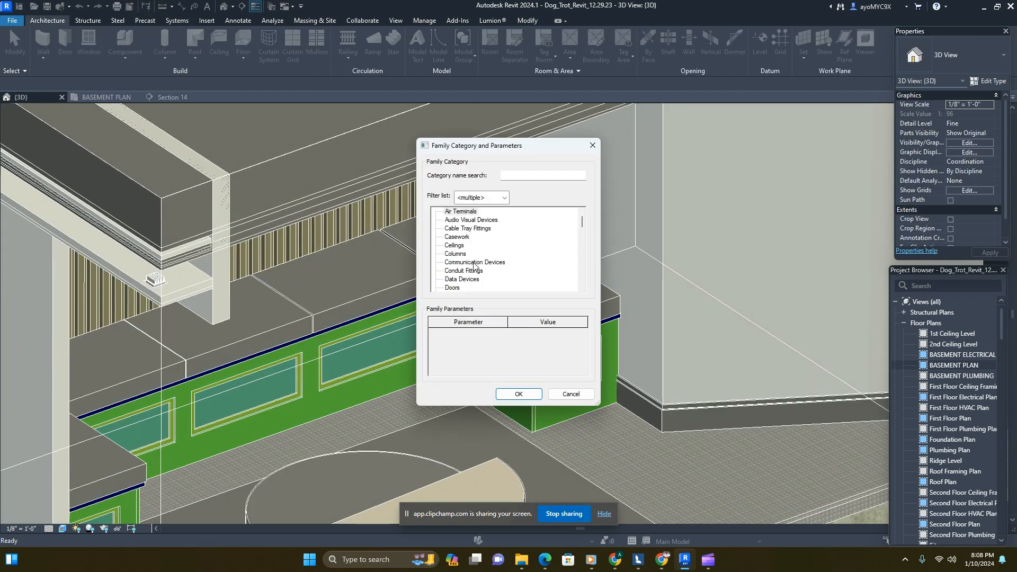
pyautogui.scroll(-6, 543, 265)
pyautogui.scroll(-2, 457, 281)
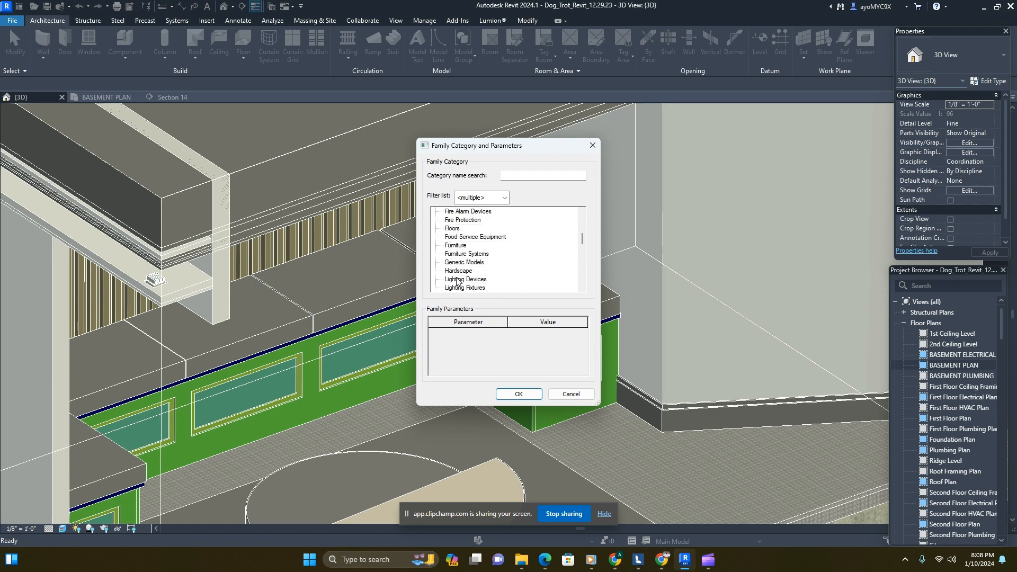
pyautogui.scroll(-2, 449, 252)
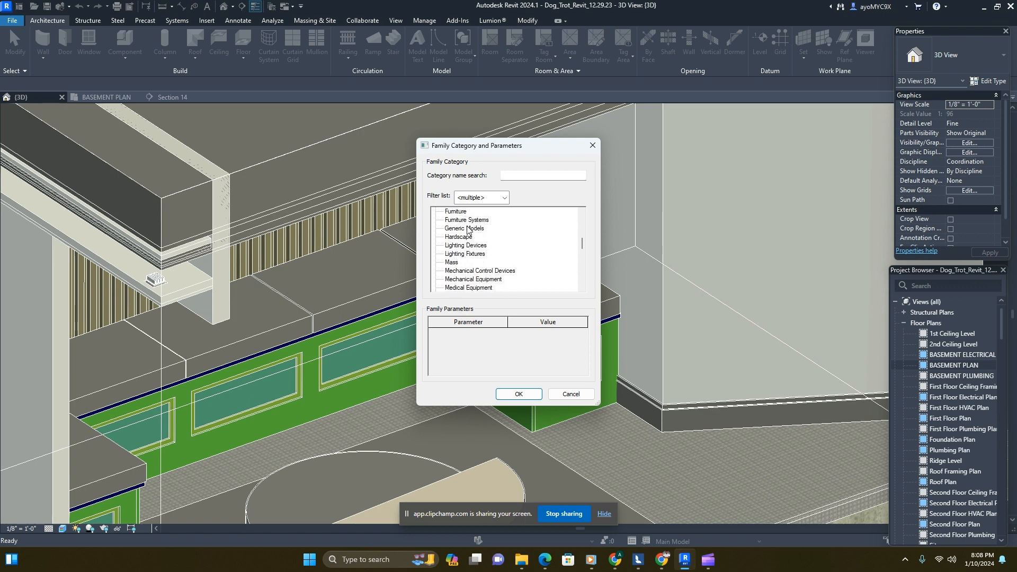
pyautogui.click(519, 394)
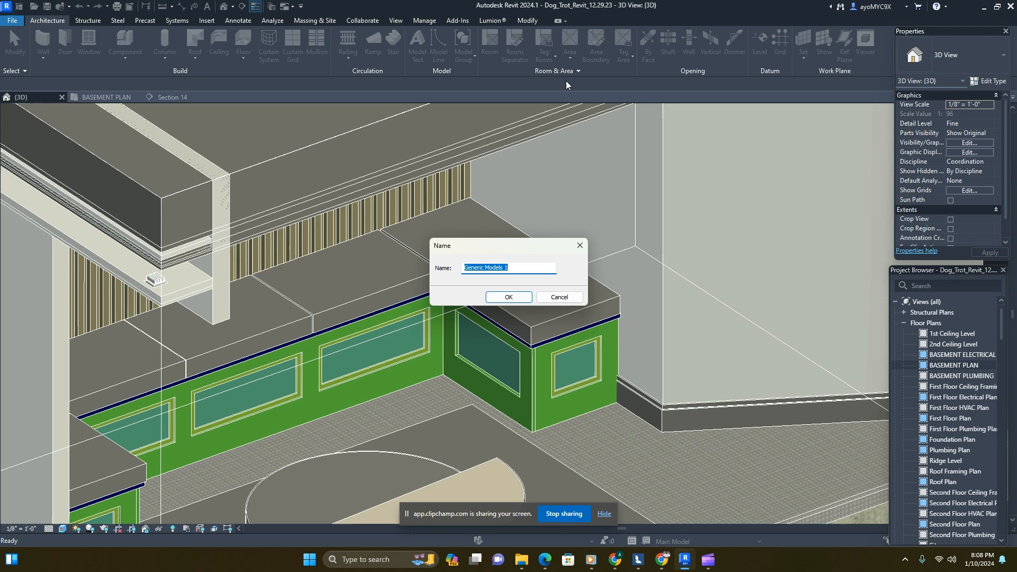
pyautogui.click(509, 297)
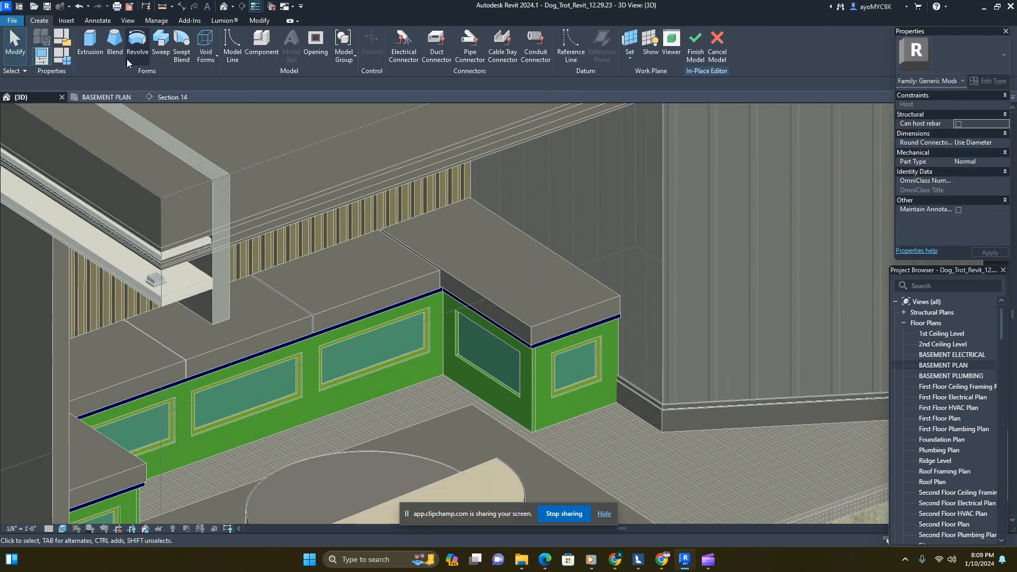
# - Start an extrusion for the inner side panel trim and pick that panel's face as the work plane
pyautogui.click(90, 45)
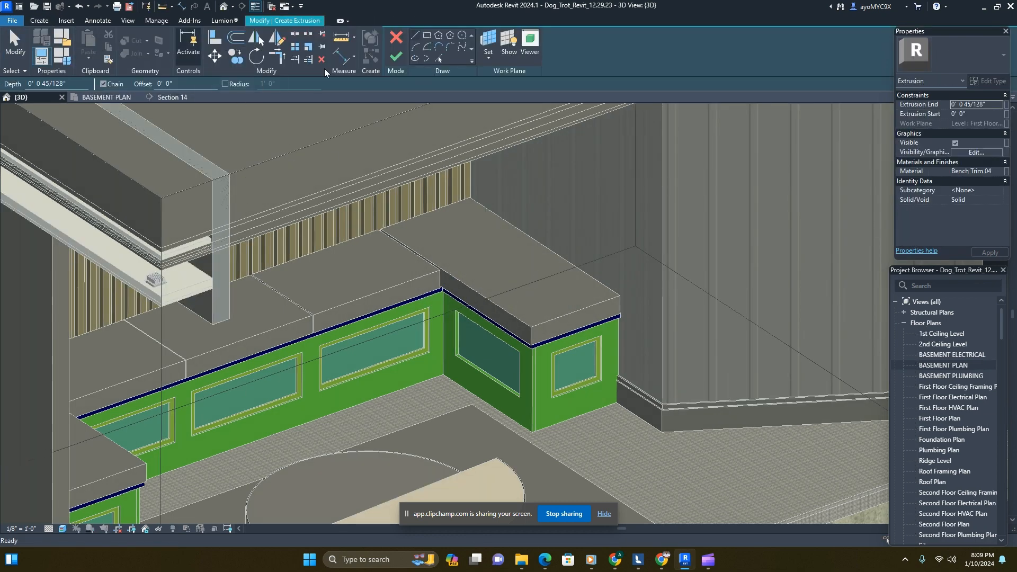
pyautogui.click(489, 42)
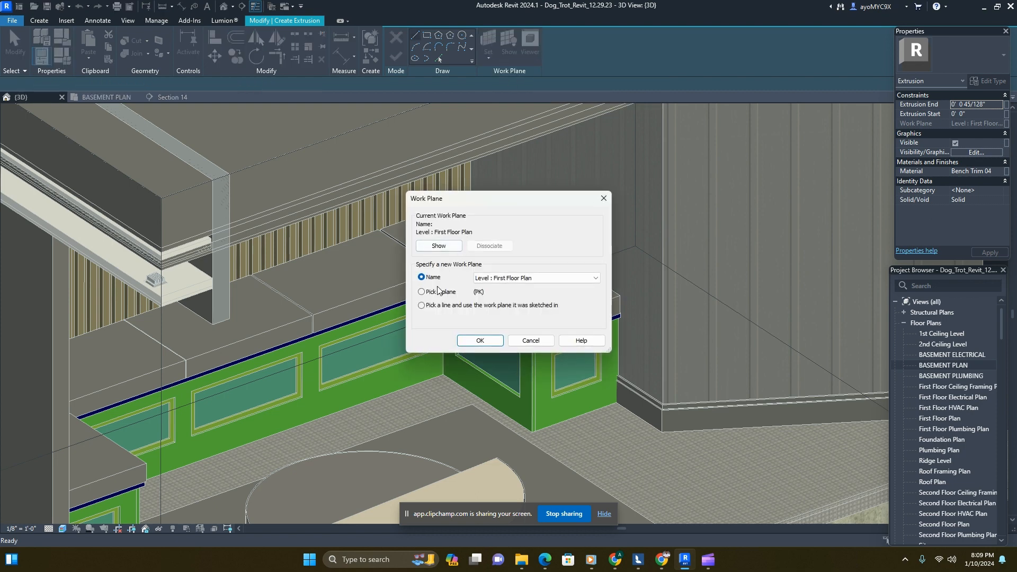
pyautogui.click(480, 340)
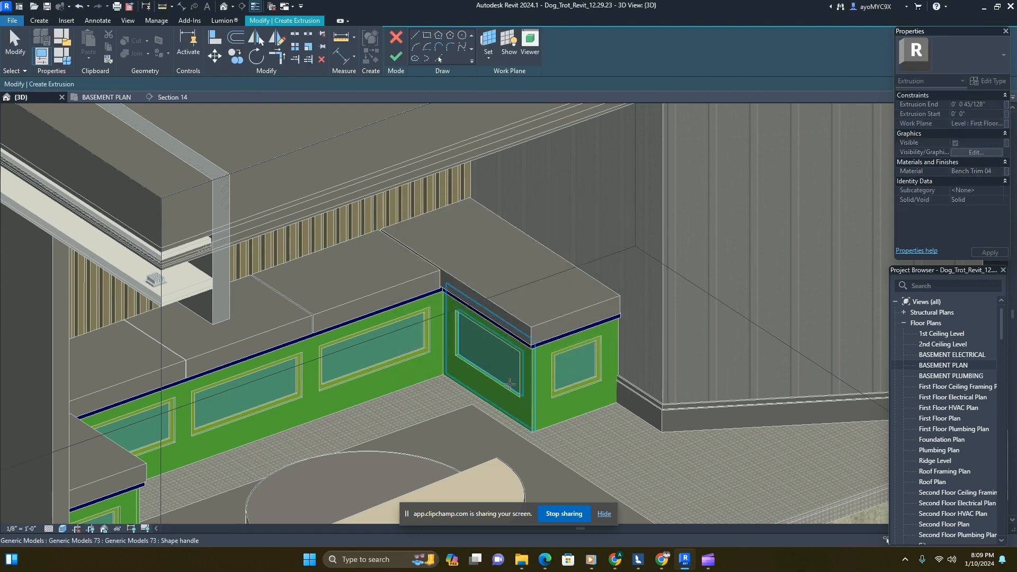
pyautogui.click(510, 383)
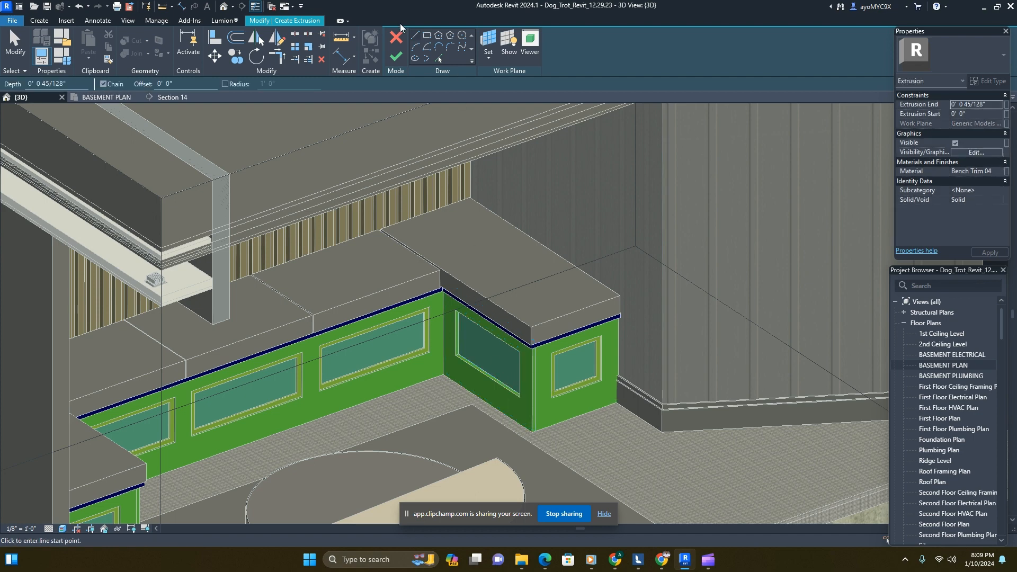
# - Sketch the trim's outer rectangle along the edges of the recess in the short bench's inner side panel
pyautogui.click(427, 35)
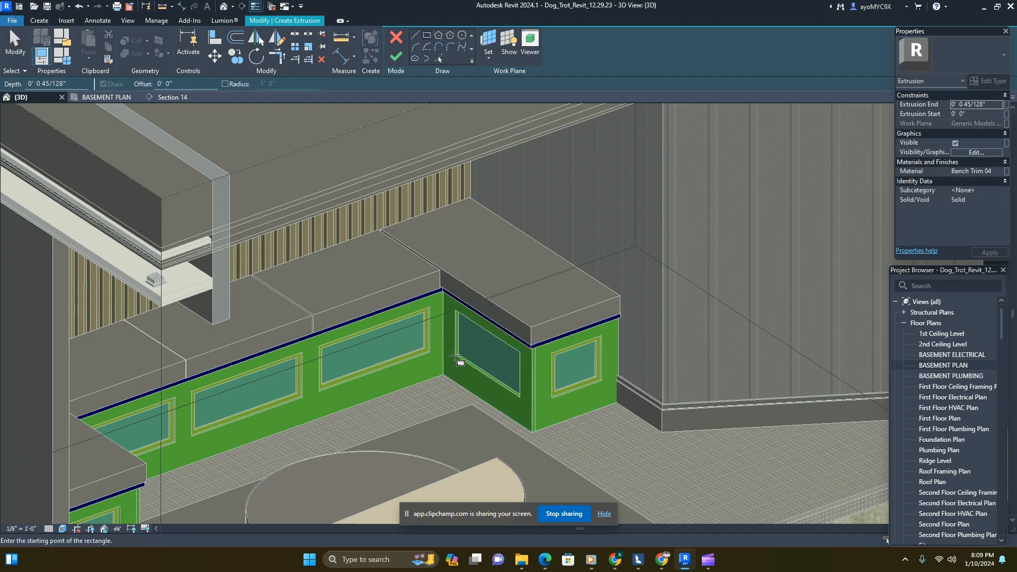
pyautogui.click(459, 354)
pyautogui.click(508, 360)
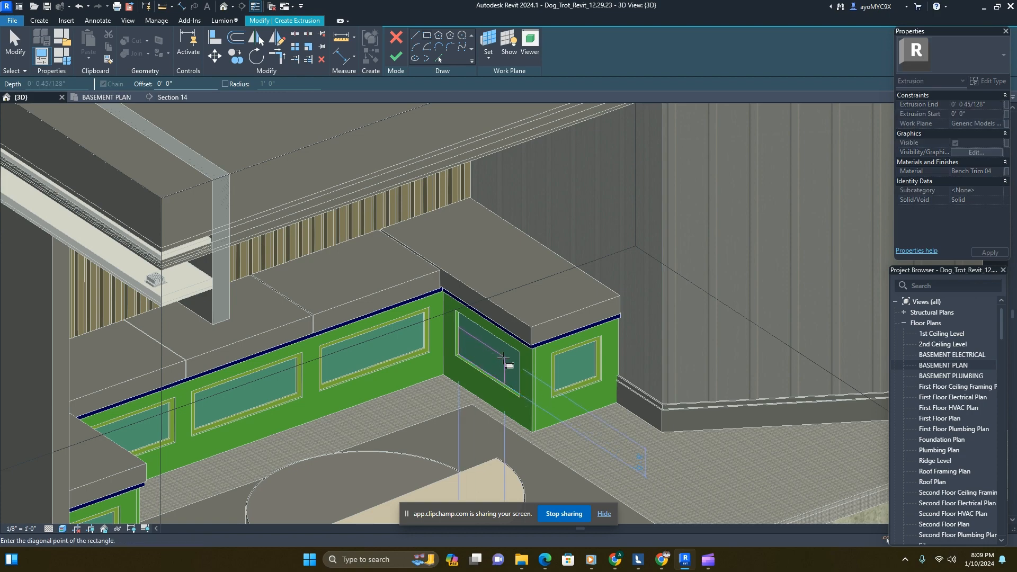
pyautogui.scroll(4, 512, 366)
pyautogui.moveTo(533, 372)
pyautogui.keyDown('shift'); pyautogui.mouseDown(button='middle')
pyautogui.moveTo(584, 282)
pyautogui.moveTo(597, 289)
pyautogui.mouseUp(button='middle'); pyautogui.keyUp('shift')
pyautogui.click(598, 319)
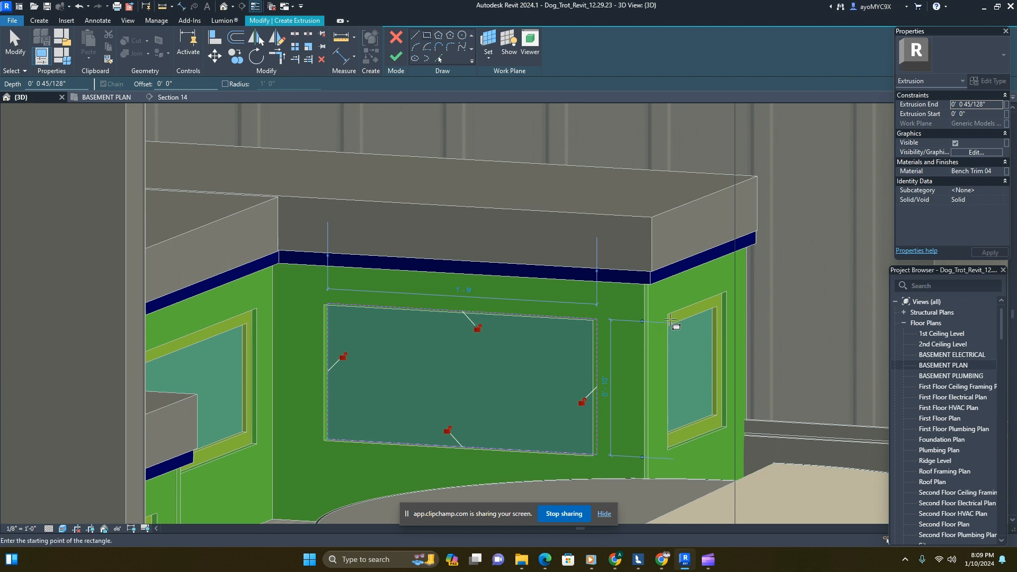
pyautogui.press('Escape')
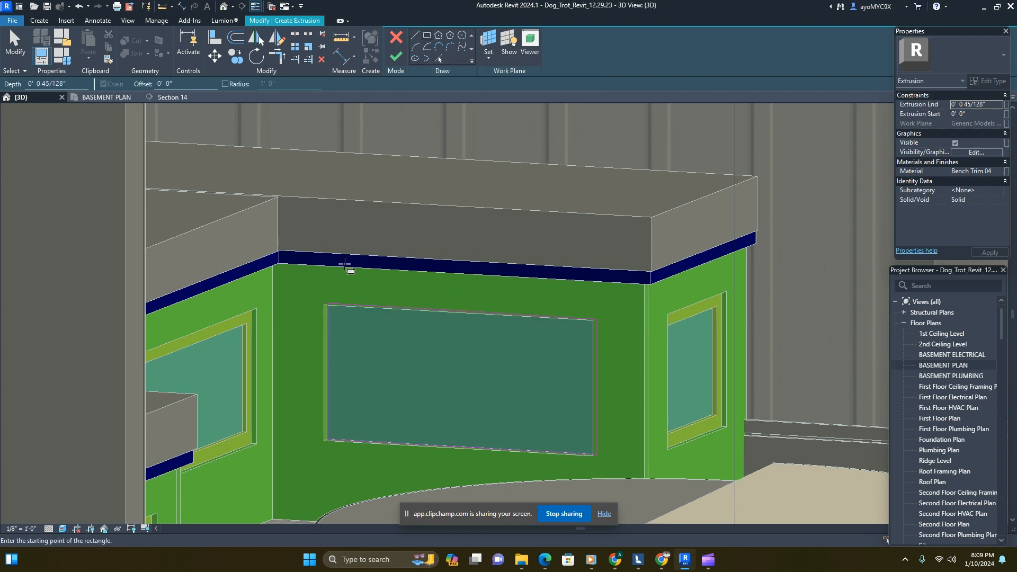
# - Add an inner rectangle offset 1" inside the outer one and finish the trim sketch
pyautogui.moveTo(181, 85); pyautogui.dragTo(127, 75)
pyautogui.write('1')
pyautogui.click(326, 305)
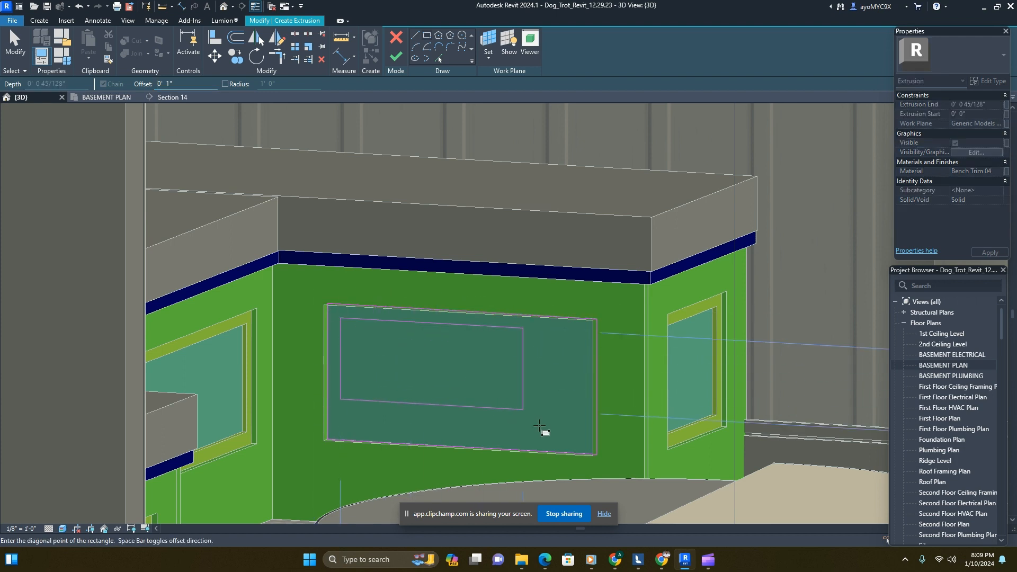
pyautogui.click(596, 453)
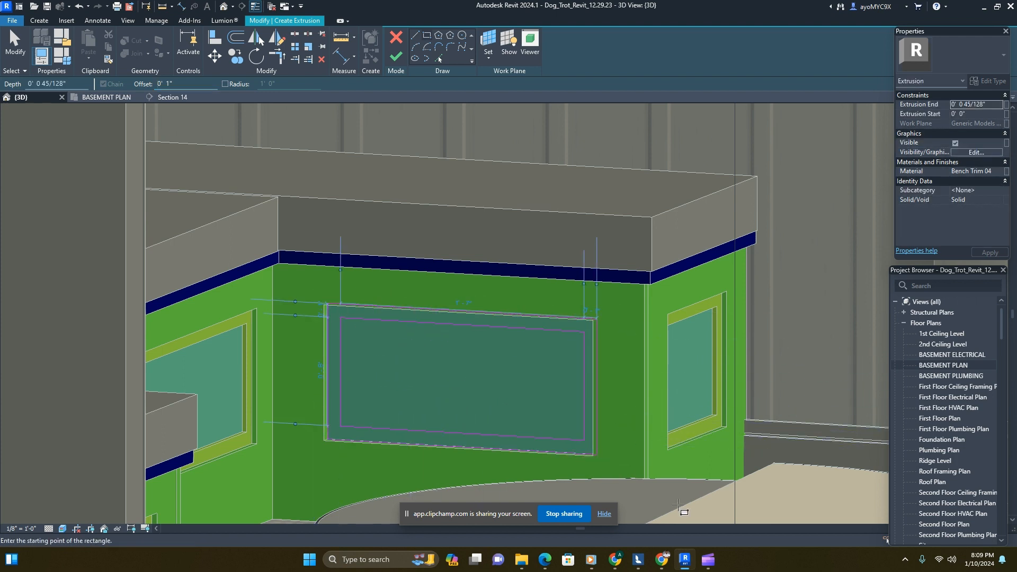
pyautogui.click(398, 55)
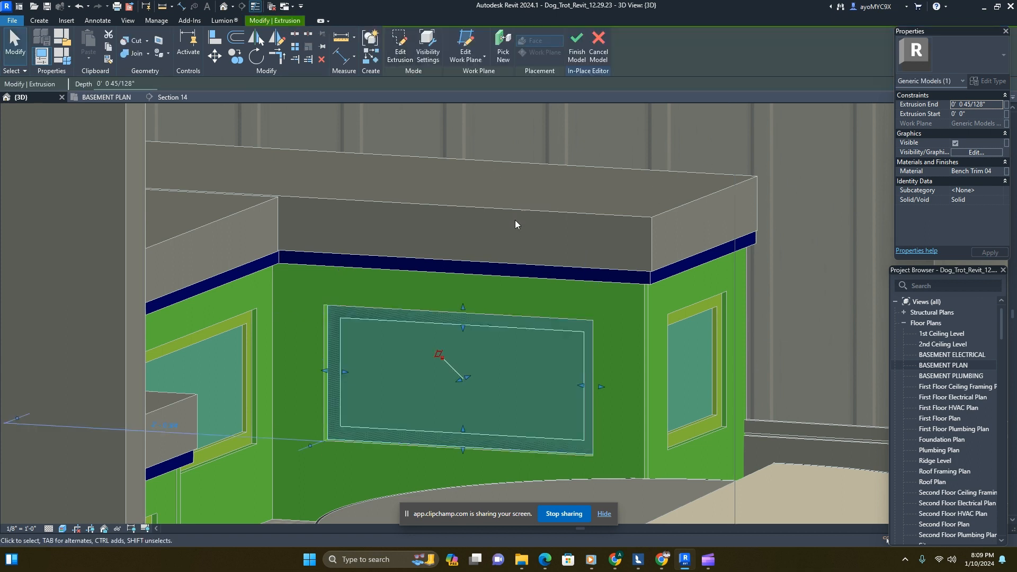
# - Set the inner side panel trim's Extrusion End to -0' 0 45/128"
pyautogui.click(957, 104)
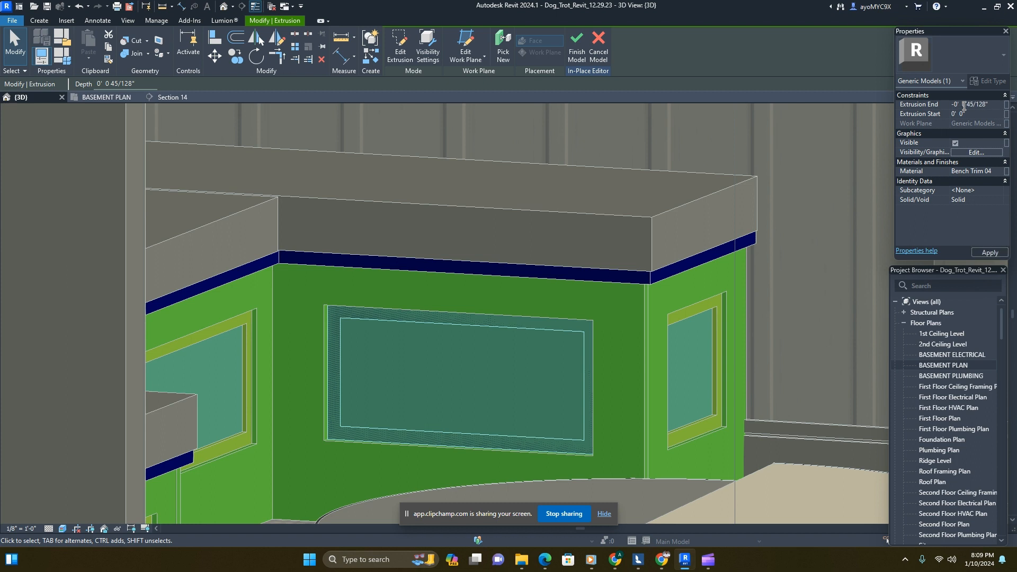
pyautogui.press('Return')
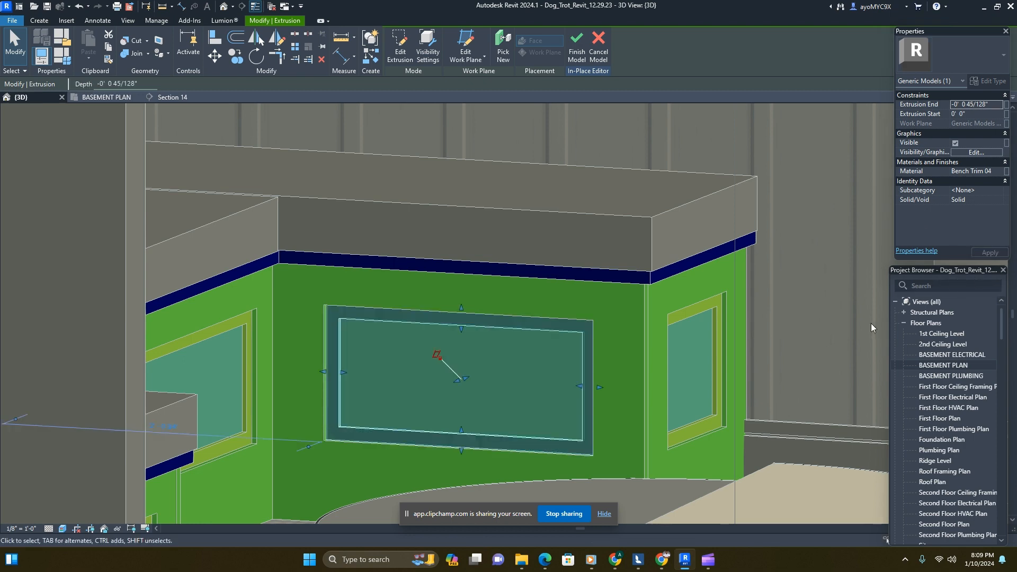
pyautogui.click(832, 329)
pyautogui.scroll(-3, 688, 352)
pyautogui.click(608, 404)
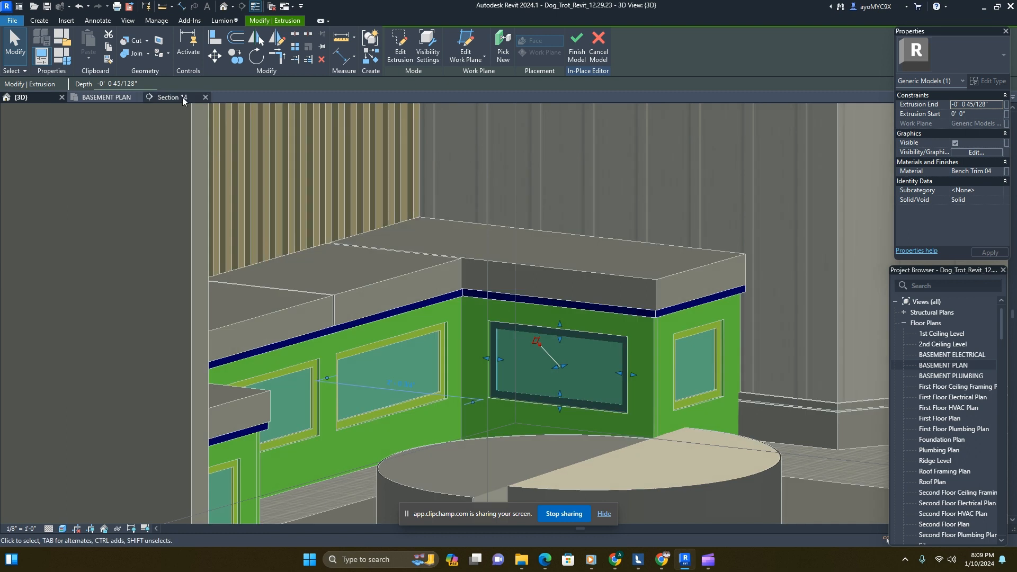
# - Open Section 14 and switch its visual style to Wireframe, close up on the side panel trim
pyautogui.click(173, 97)
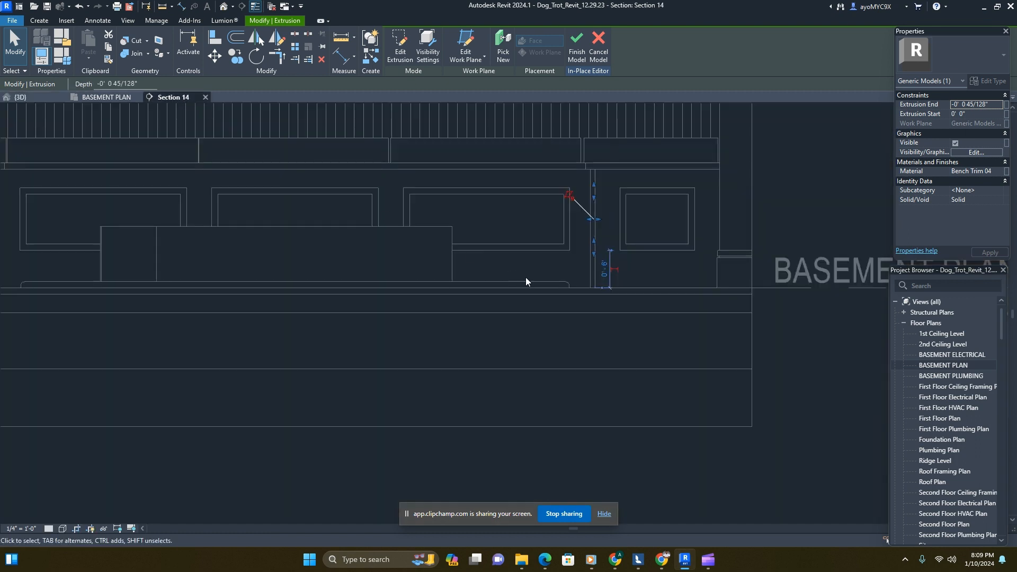
pyautogui.scroll(2, 526, 281)
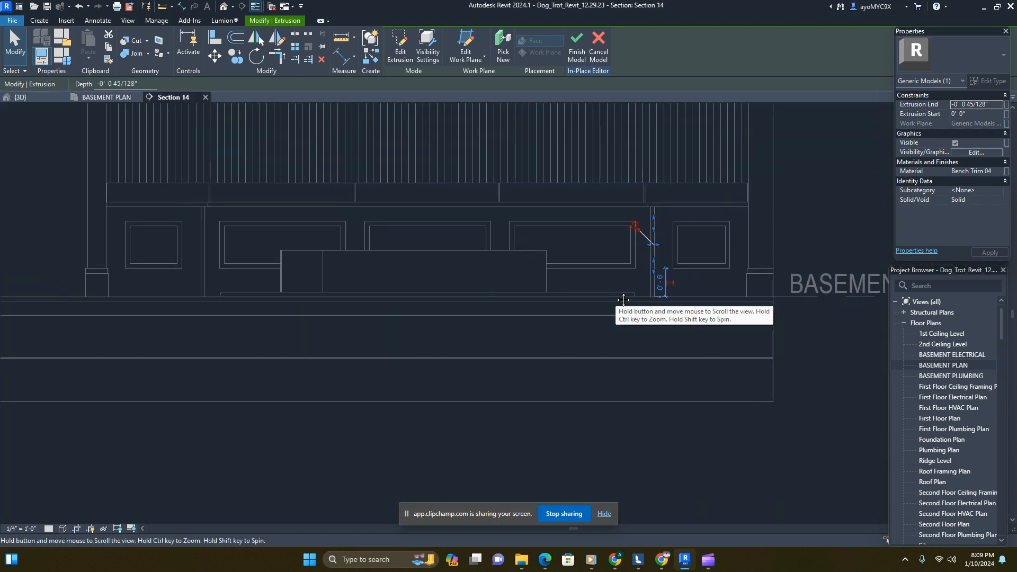
pyautogui.scroll(4, 663, 260)
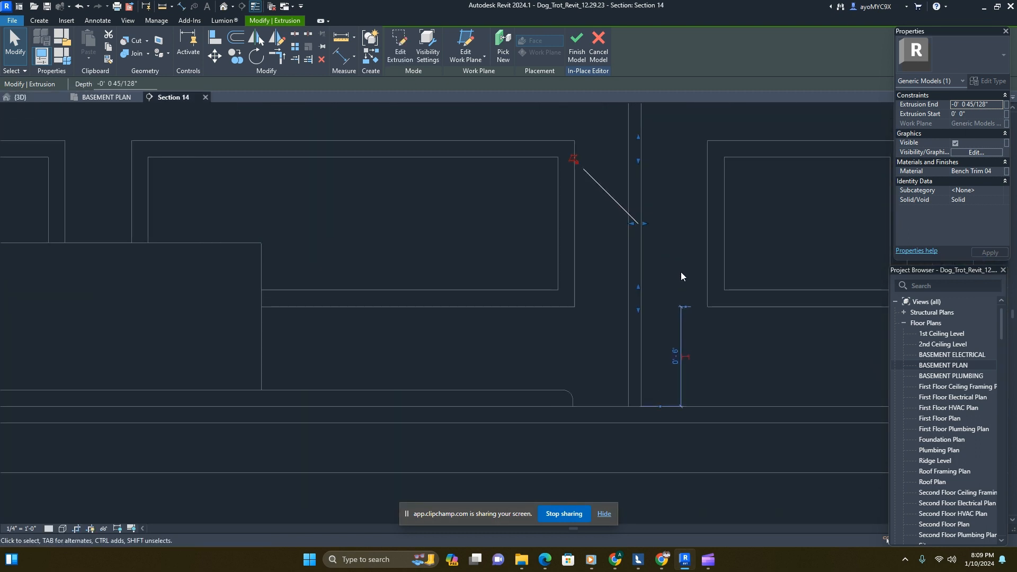
pyautogui.scroll(-3, 682, 276)
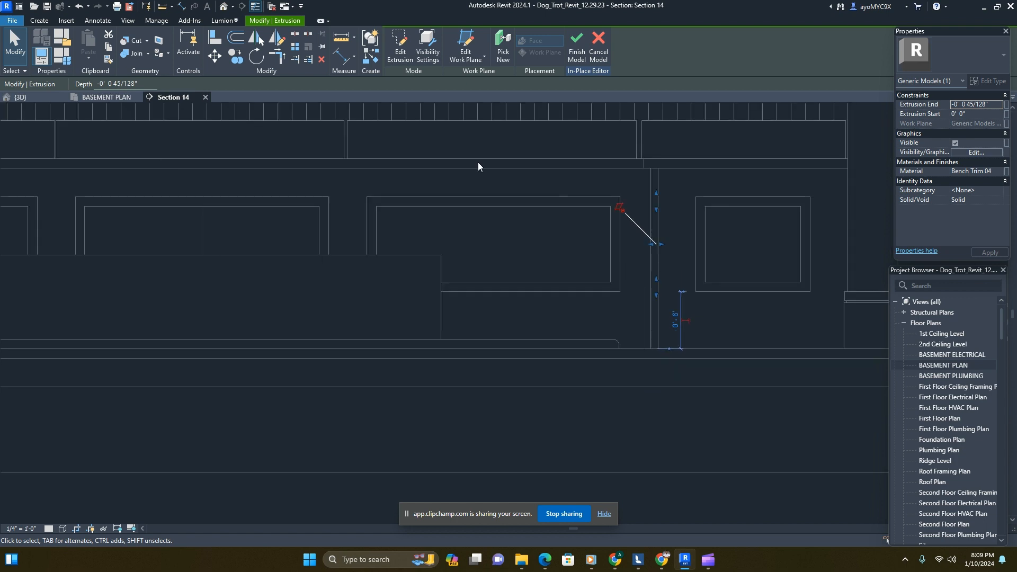
pyautogui.click(63, 529)
pyautogui.click(74, 465)
pyautogui.scroll(4, 646, 290)
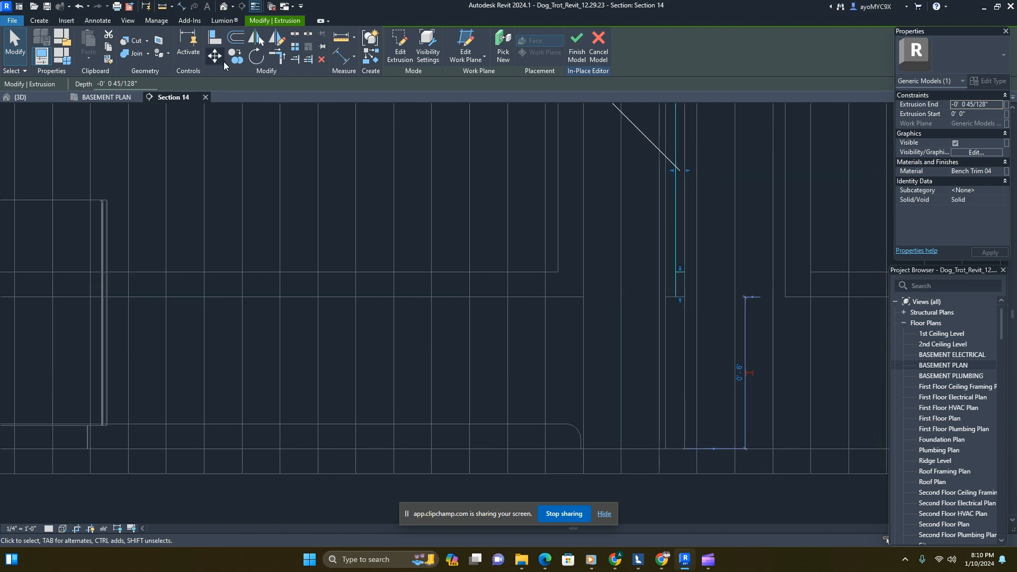
# - Copy the side panel trim with Constrain off from its lower corner onto the matching inner side panel at the opposite end
pyautogui.click(236, 56)
pyautogui.scroll(3, 598, 318)
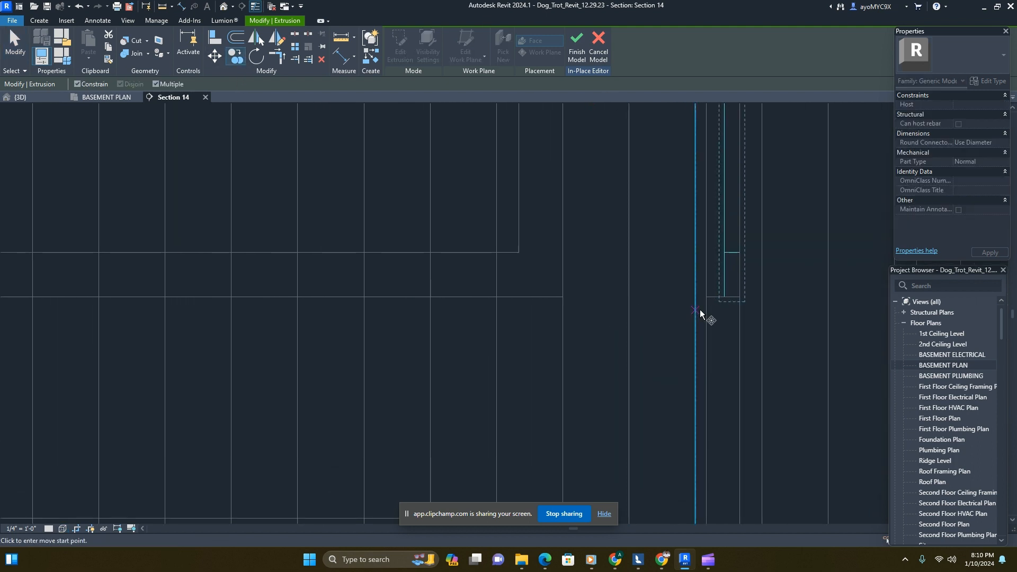
pyautogui.click(725, 298)
pyautogui.scroll(-5, 725, 297)
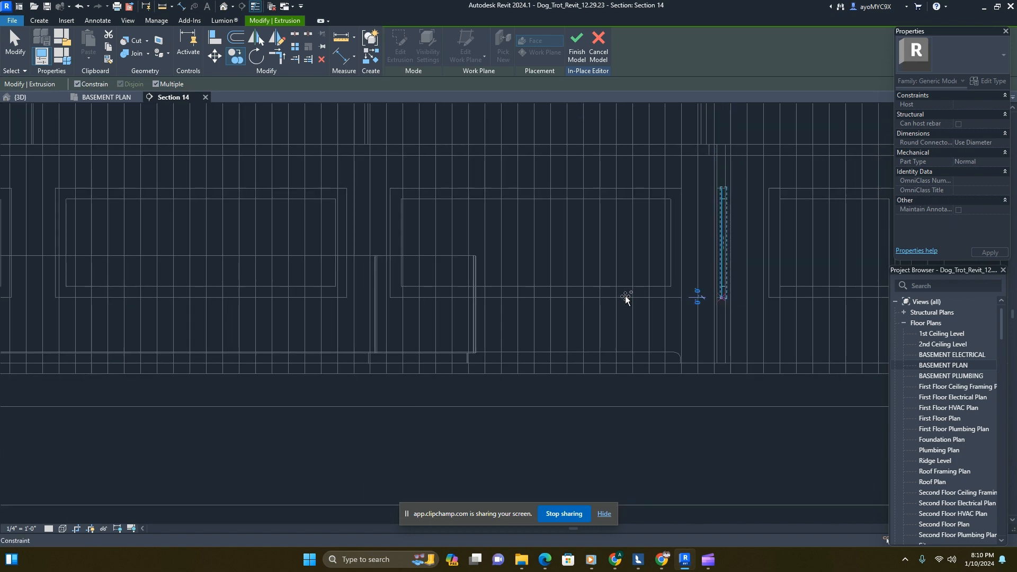
pyautogui.click(78, 85)
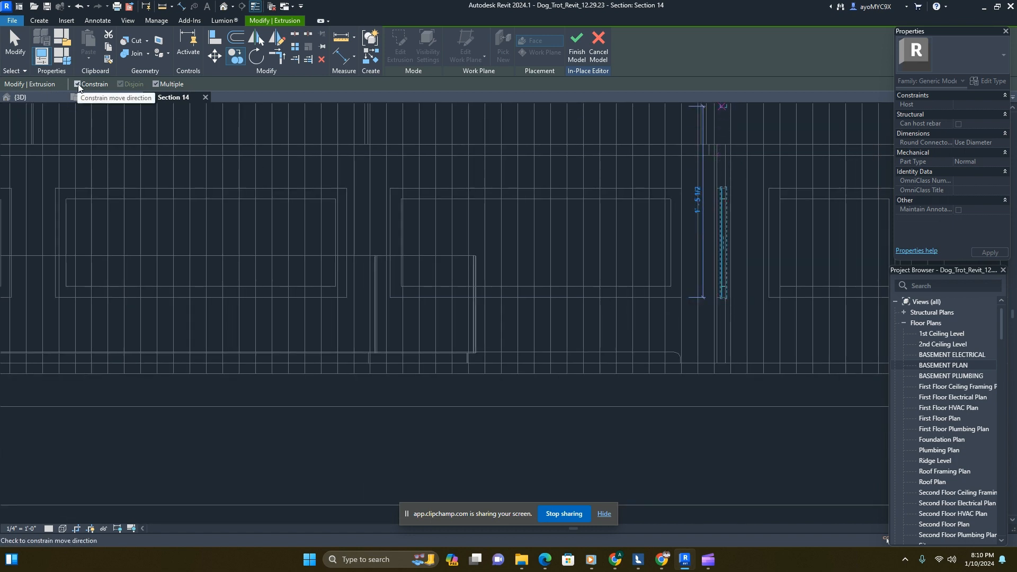
pyautogui.click(79, 85)
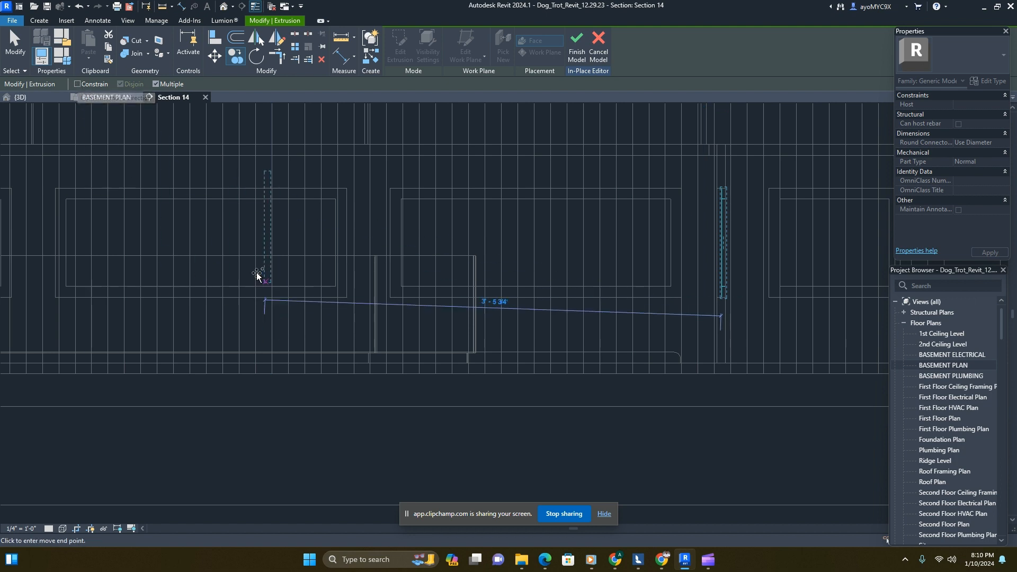
pyautogui.scroll(-1, 257, 273)
pyautogui.moveTo(256, 273); pyautogui.dragTo(685, 273, button='middle')
pyautogui.scroll(2, 668, 280)
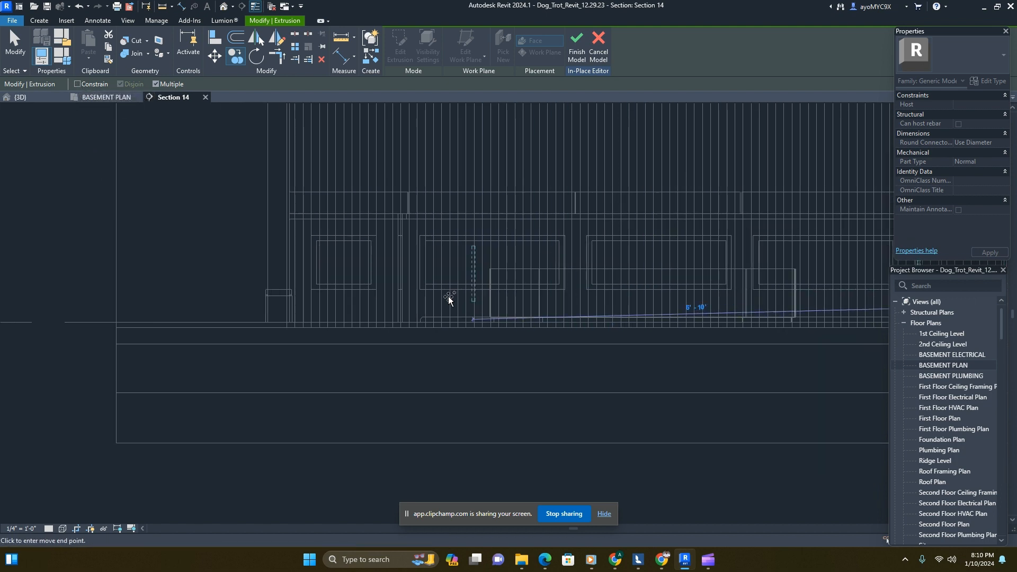
pyautogui.scroll(3, 421, 293)
pyautogui.scroll(2, 418, 300)
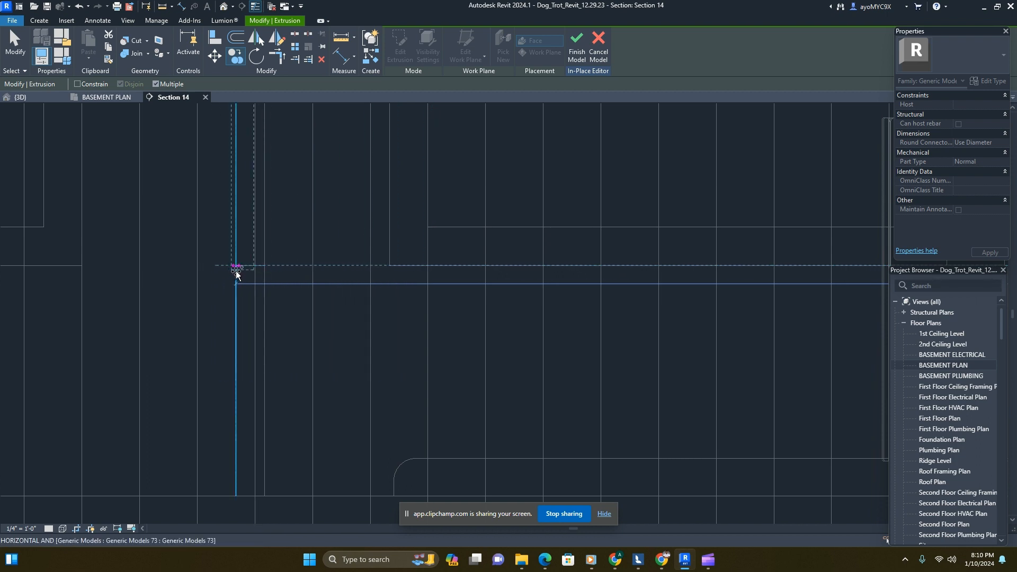
pyautogui.click(236, 273)
pyautogui.press('Escape')
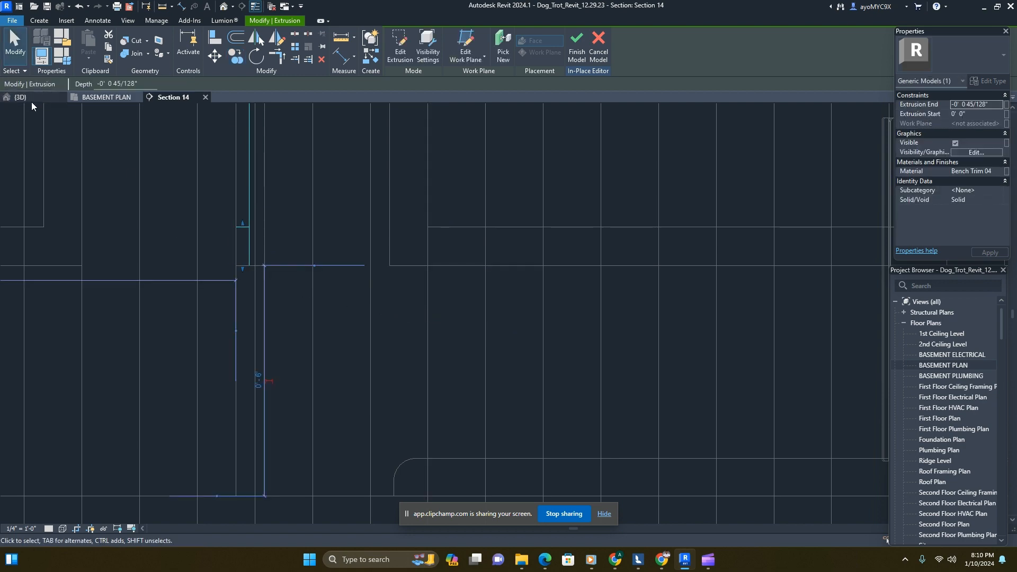
# - Check the copied trim and the whole built-in in the 3D view, and finish the in-place model
pyautogui.click(21, 97)
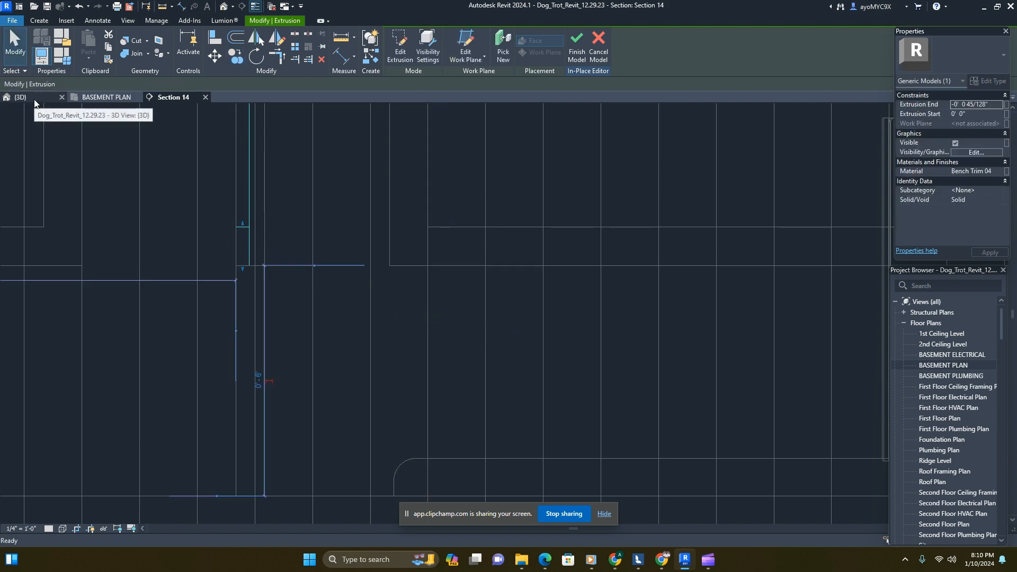
pyautogui.scroll(-4, 344, 303)
pyautogui.keyDown('shift'); pyautogui.moveTo(450, 365); pyautogui.dragTo(163, 424, button='middle'); pyautogui.keyUp('shift')
pyautogui.scroll(3, 257, 418)
pyautogui.scroll(3, 163, 424)
pyautogui.click(253, 440)
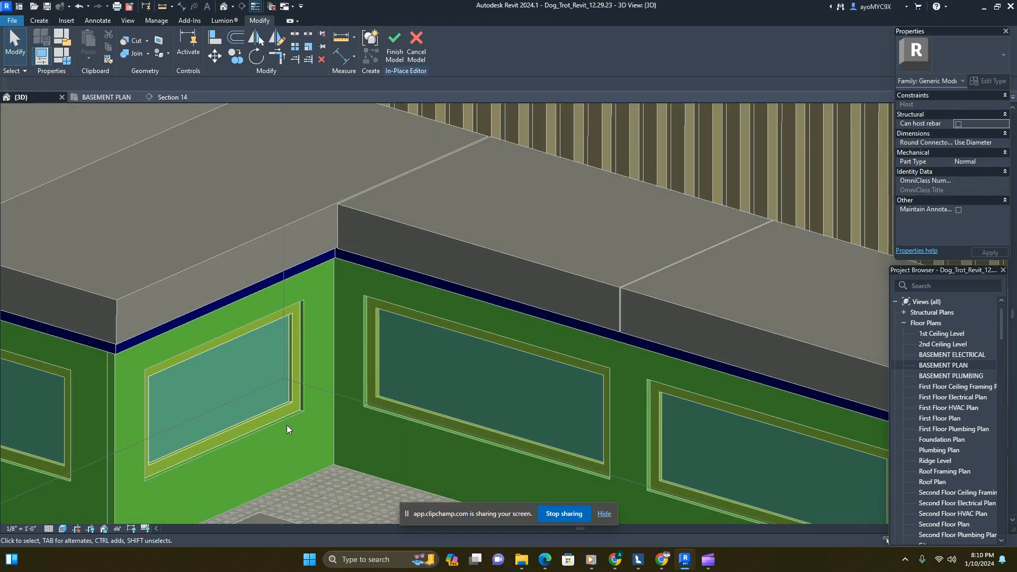
pyautogui.scroll(-2, 287, 425)
pyautogui.scroll(8, 329, 434)
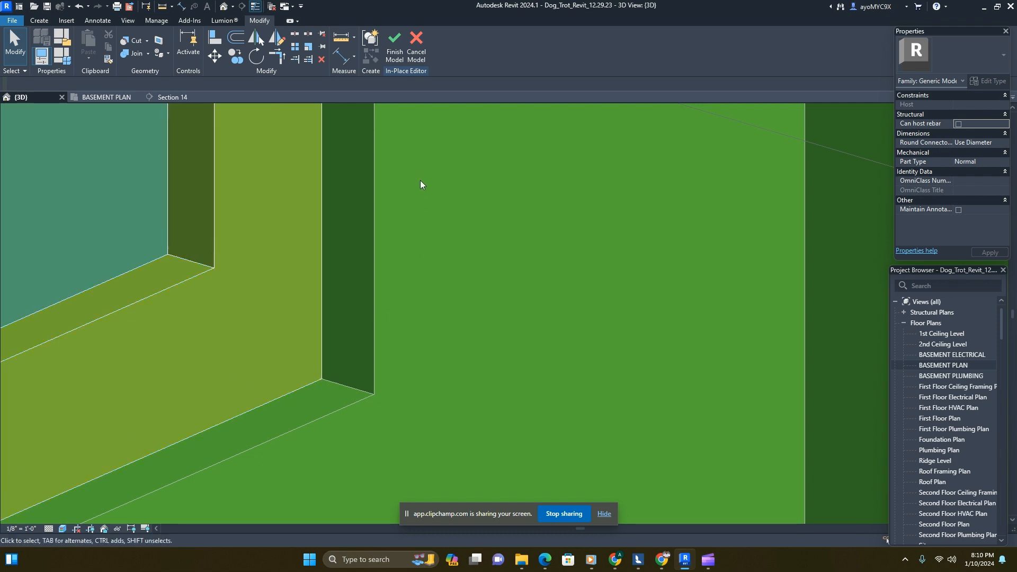
pyautogui.scroll(-7, 418, 182)
pyautogui.scroll(-10, 457, 234)
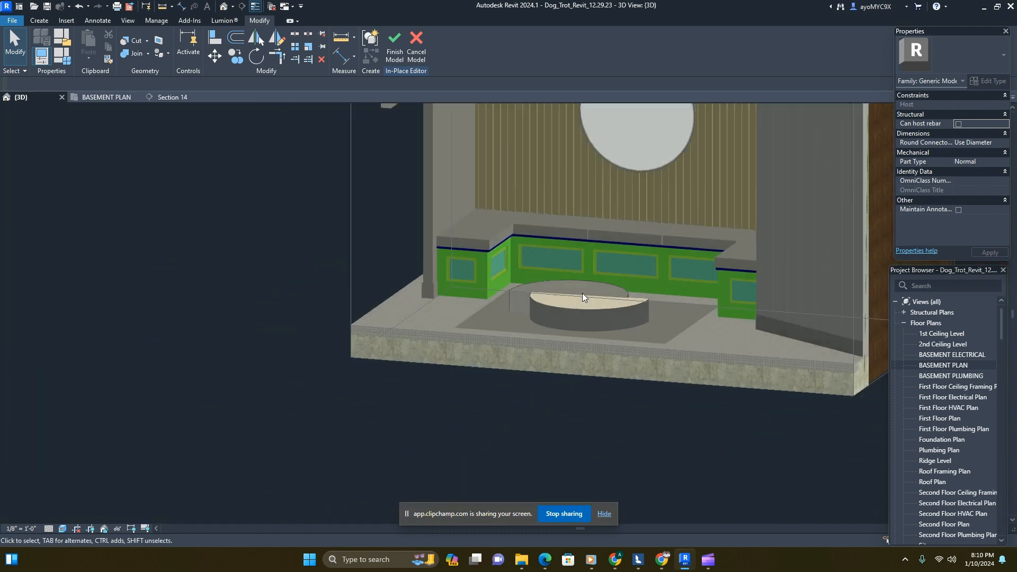
pyautogui.moveTo(584, 297); pyautogui.dragTo(477, 297, button='middle')
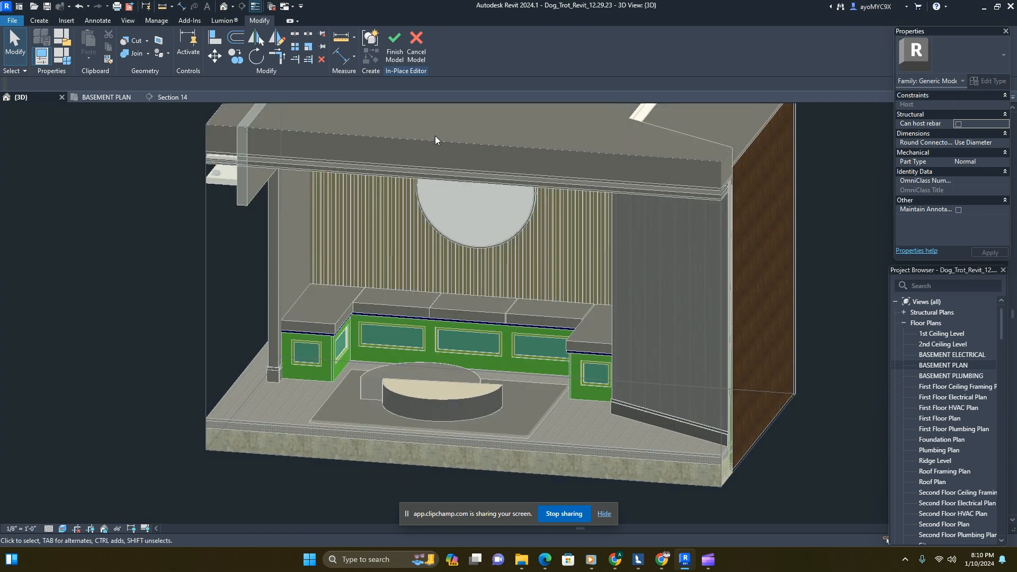
pyautogui.click(395, 48)
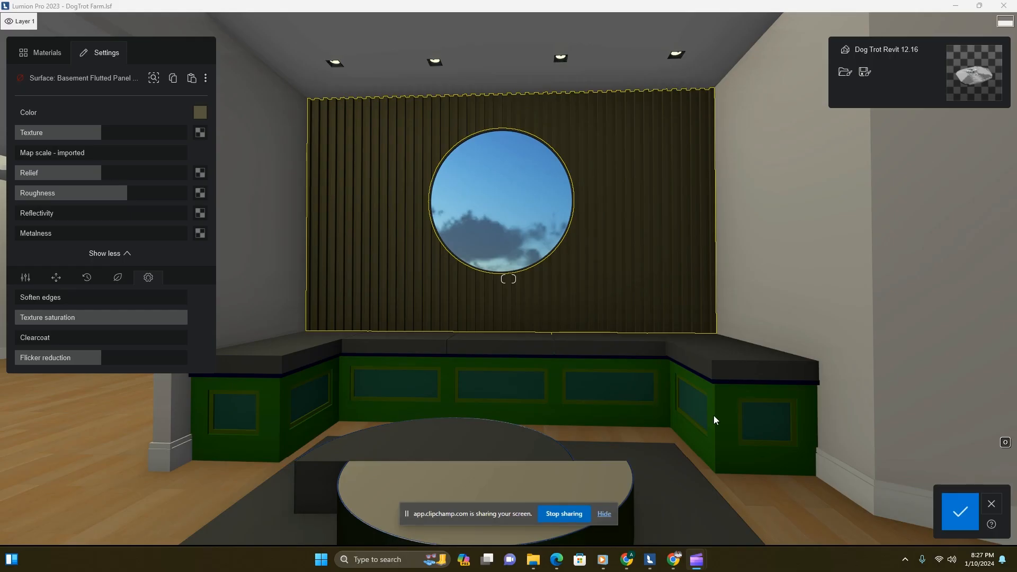
# - In Lumion, move in on the basement built-in and open the material settings of the round mirror, Mirror Basement 01
pyautogui.click(679, 415)
pyautogui.scroll(3, 679, 416)
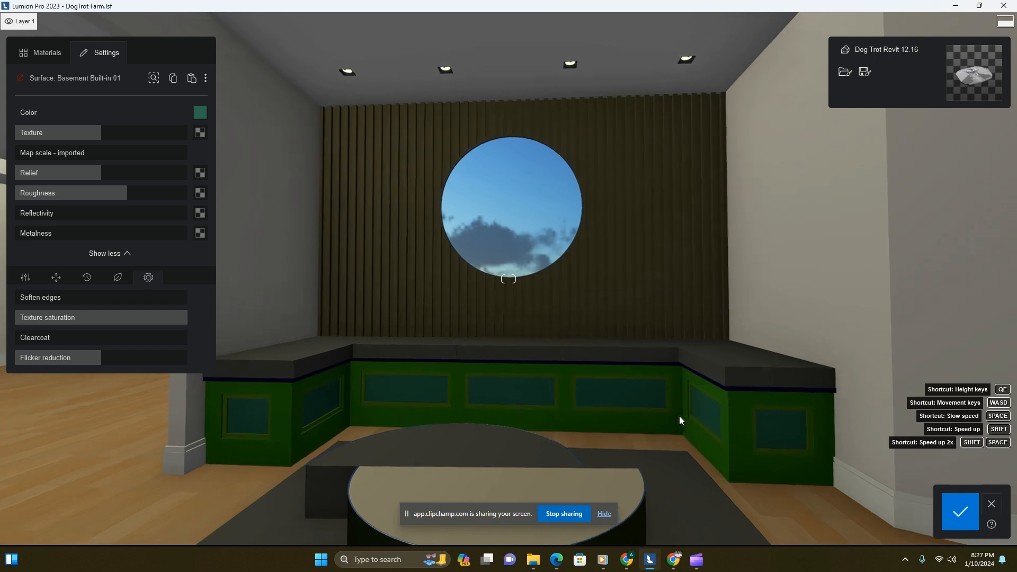
pyautogui.moveTo(678, 418); pyautogui.dragTo(691, 434, button='right')
pyautogui.press('q')
pyautogui.press('a')
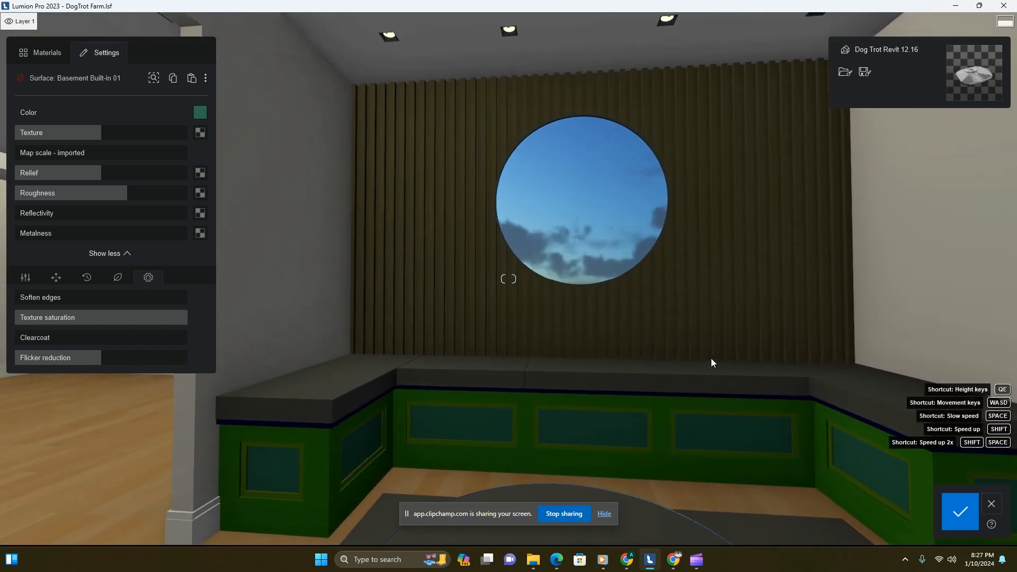
pyautogui.press('w')
pyautogui.click(631, 195)
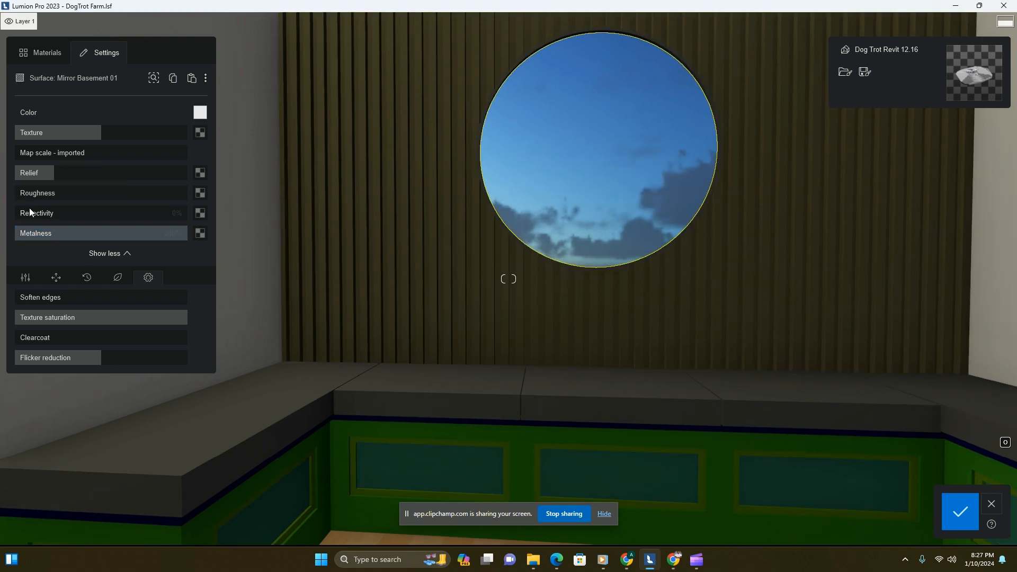
# - Try a slight reflectivity and 9% metalness on Mirror Basement 01, and restore zero reflectivity and maximum metalness
pyautogui.moveTo(28, 213)
pyautogui.mouseDown()
pyautogui.moveTo(128, 213)
pyautogui.moveTo(46, 213)
pyautogui.mouseUp()
pyautogui.moveTo(135, 232); pyautogui.dragTo(23, 233)
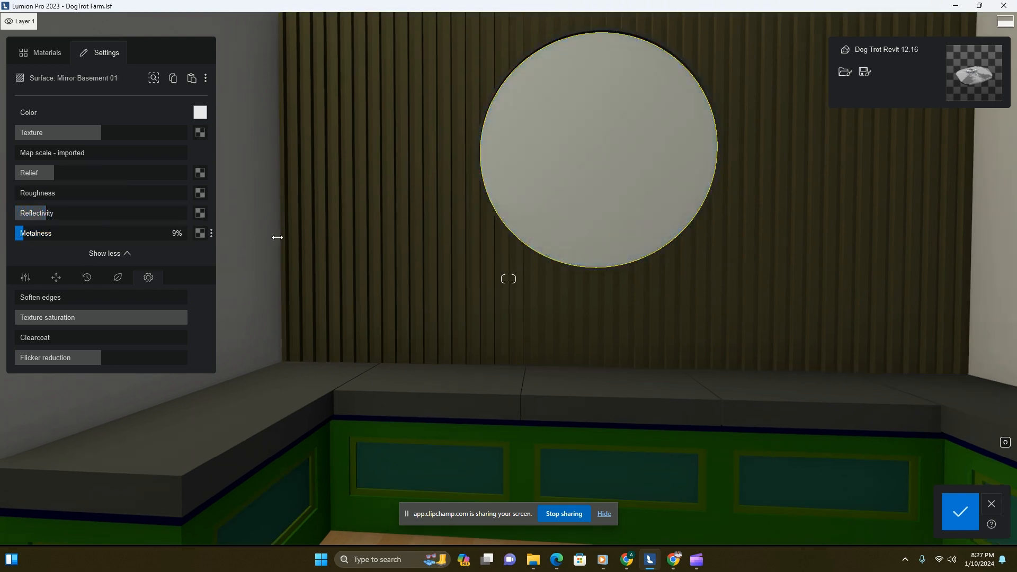
pyautogui.press('w')
pyautogui.moveTo(559, 163); pyautogui.dragTo(598, 263, button='right')
pyautogui.press('s')
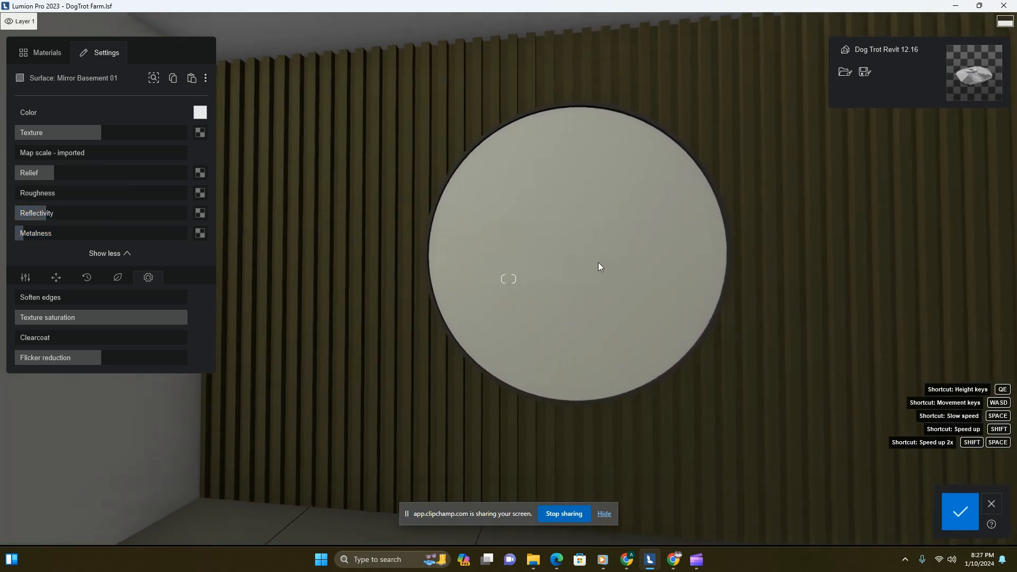
pyautogui.moveTo(50, 213); pyautogui.dragTo(286, 247)
pyautogui.press('w')
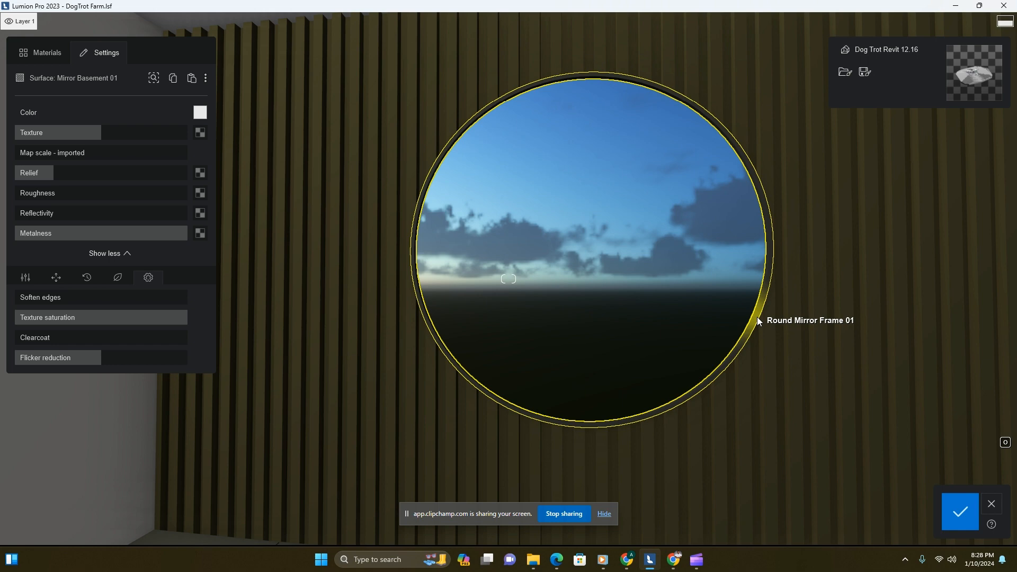
# - Assign the Metal 020 library material to the Round Mirror Frame 01 surface
pyautogui.click(761, 191)
pyautogui.click(40, 52)
pyautogui.click(111, 168)
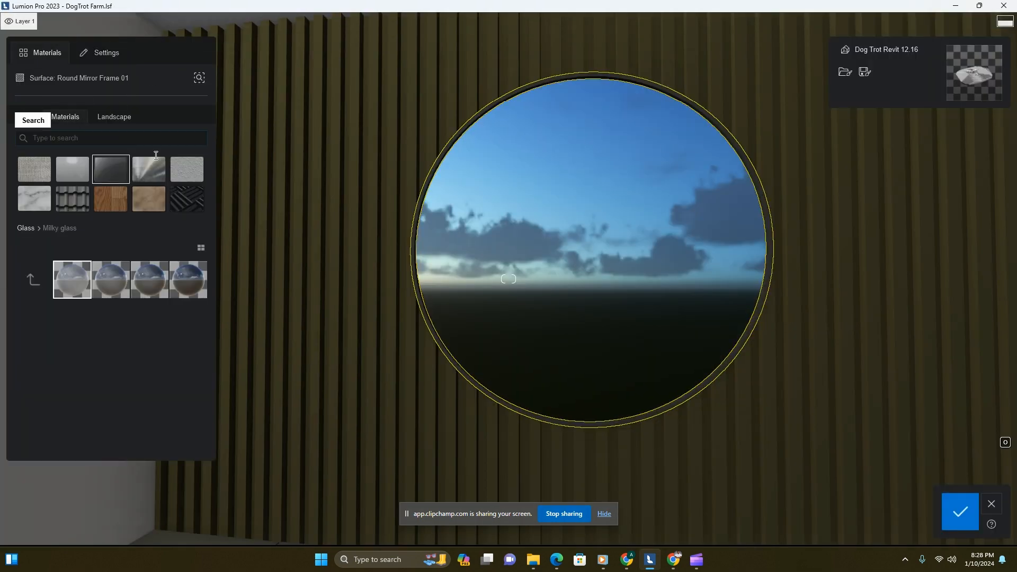
pyautogui.click(154, 161)
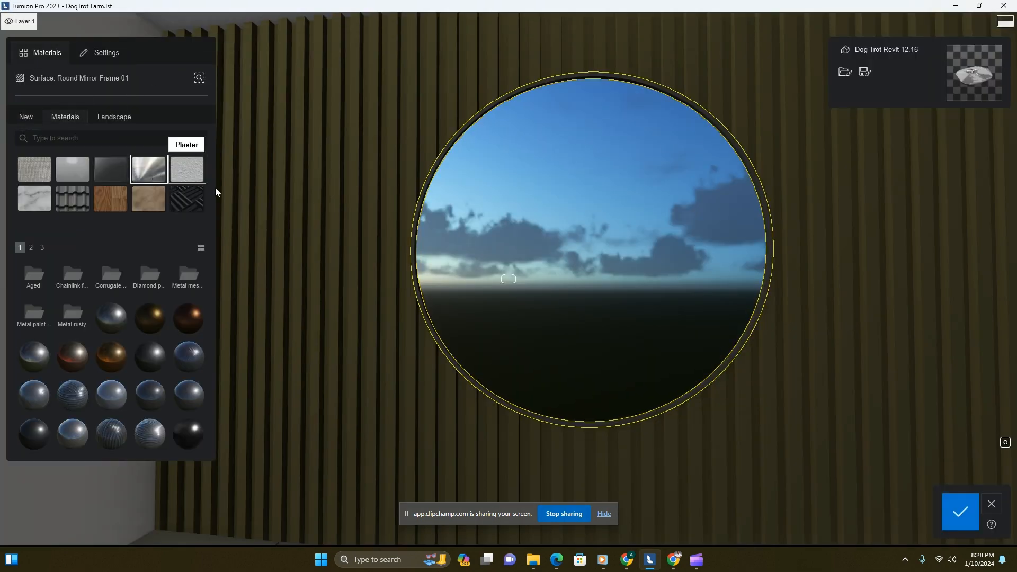
pyautogui.click(31, 247)
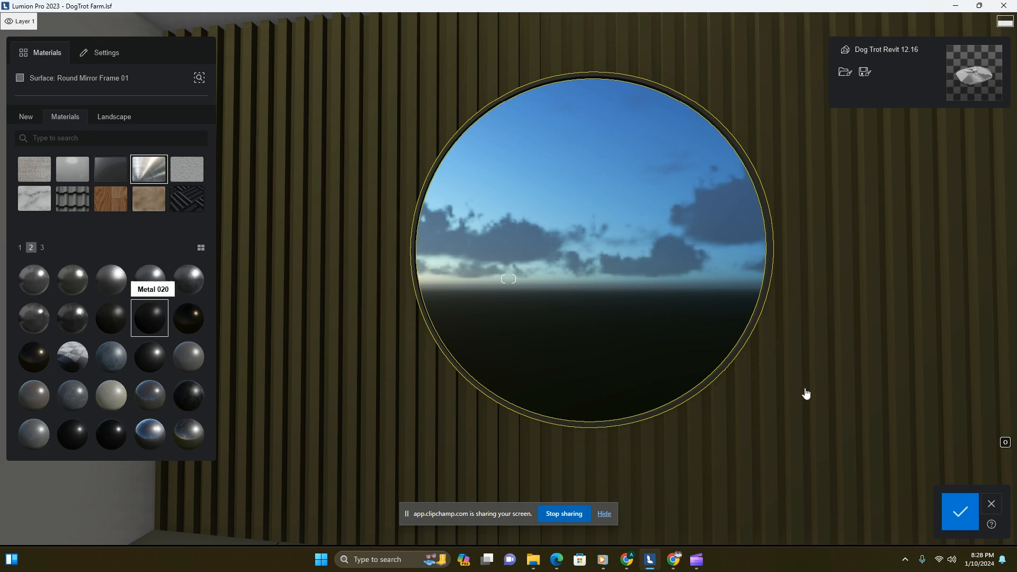
# - Open the material settings of Round Mirror Frame 01 and reduce its custom map scale below 2.0 m
pyautogui.press('w')
pyautogui.press('d')
pyautogui.press('w')
pyautogui.press('d')
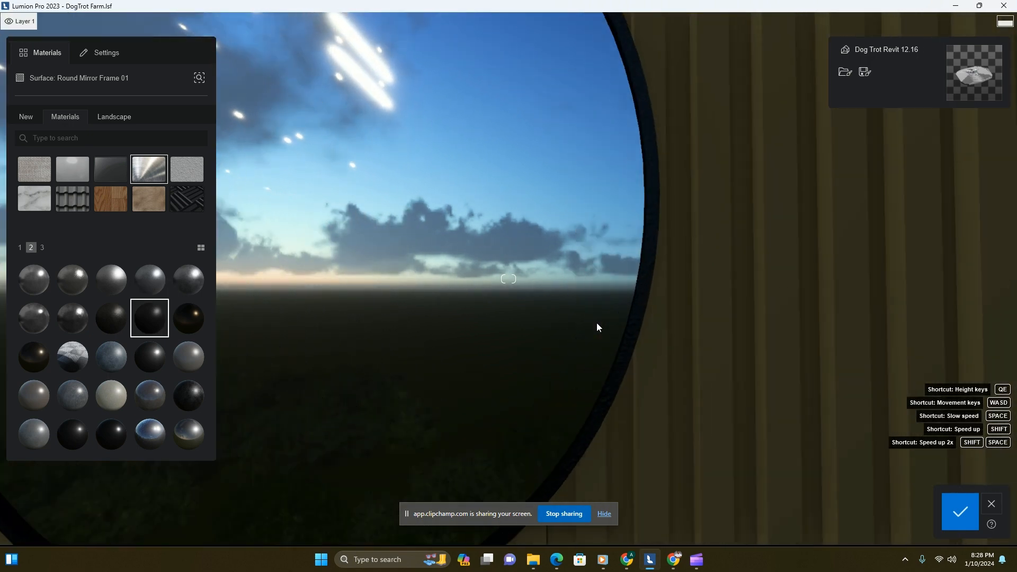
pyautogui.press('a')
pyautogui.press('d')
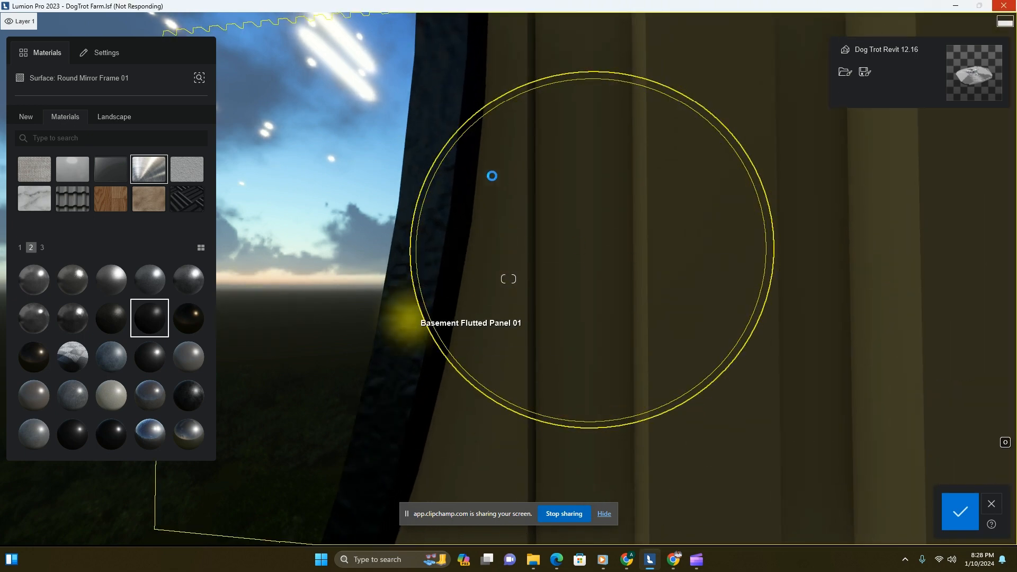
pyautogui.press('s')
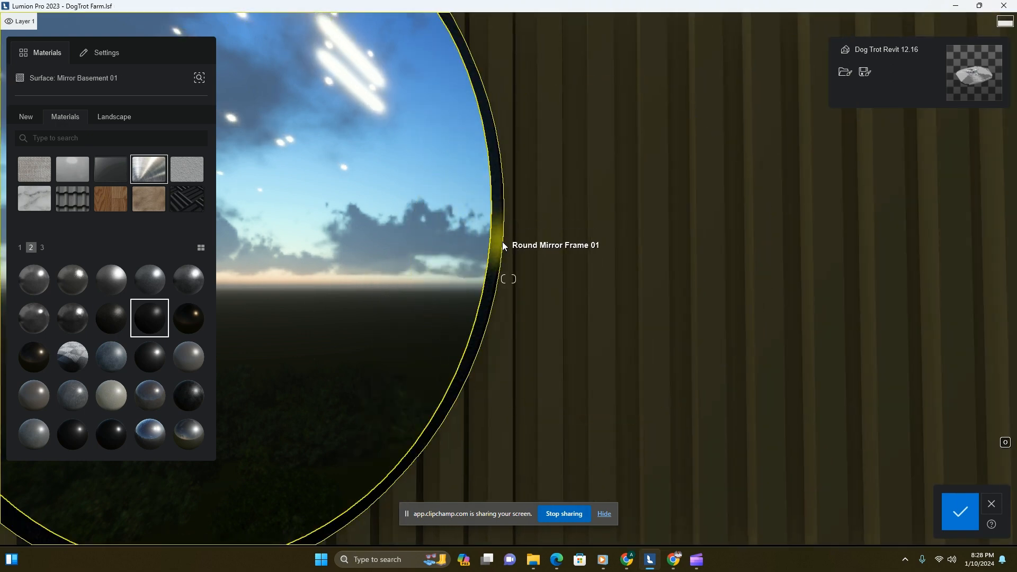
pyautogui.click(499, 240)
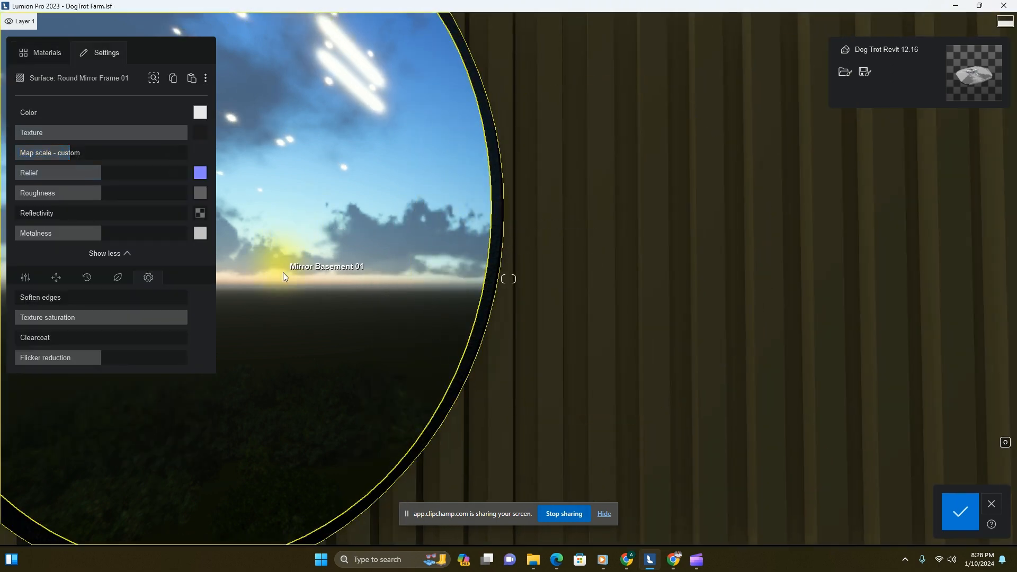
pyautogui.press('w')
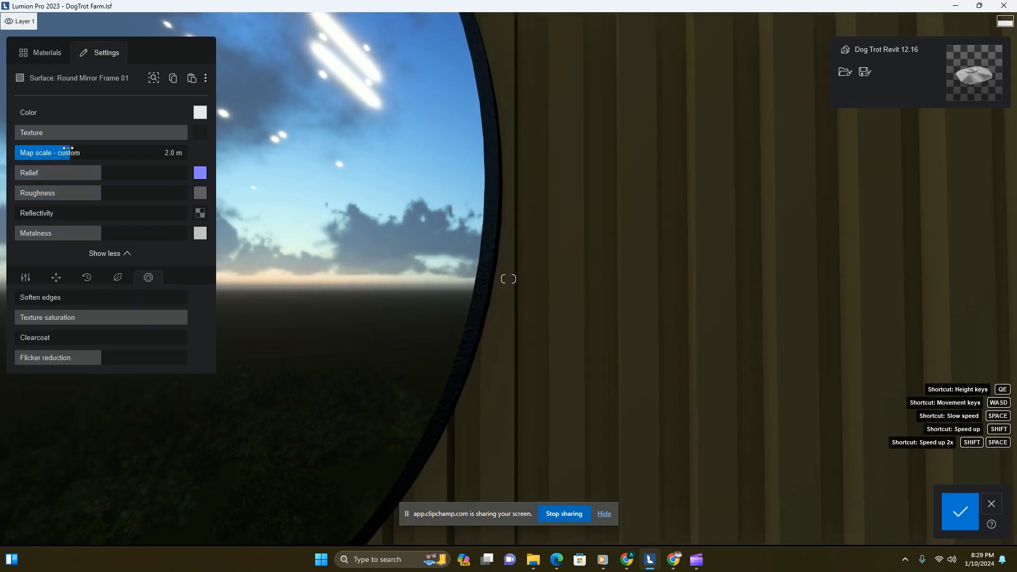
pyautogui.moveTo(68, 153); pyautogui.dragTo(45, 154)
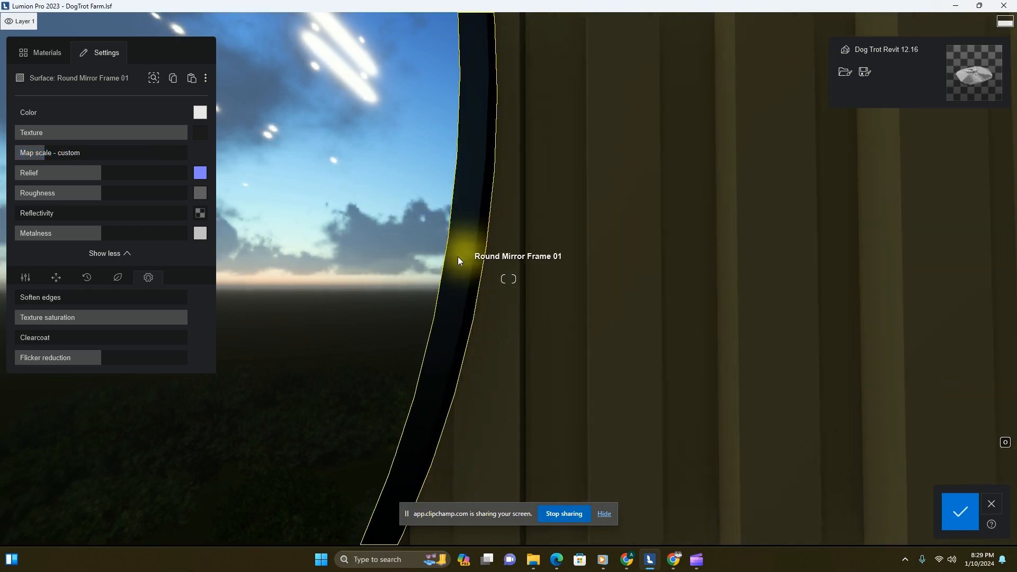
# - Readjust the mirror frame material's custom map scale and slightly soften its edges
pyautogui.scroll(1, 471, 195)
pyautogui.scroll(-1, 470, 195)
pyautogui.rightClick(469, 196)
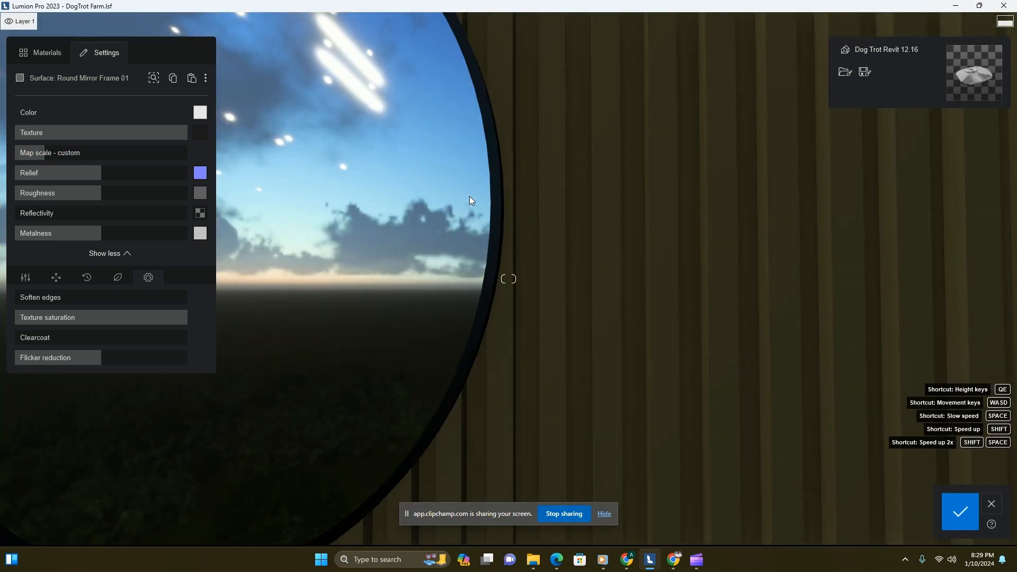
pyautogui.scroll(2, 460, 249)
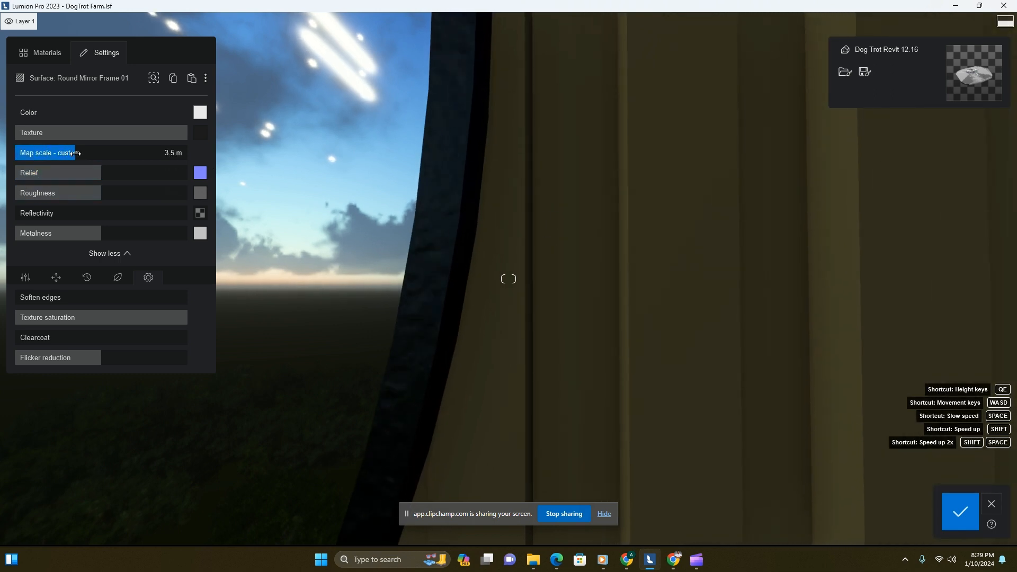
pyautogui.click(25, 298)
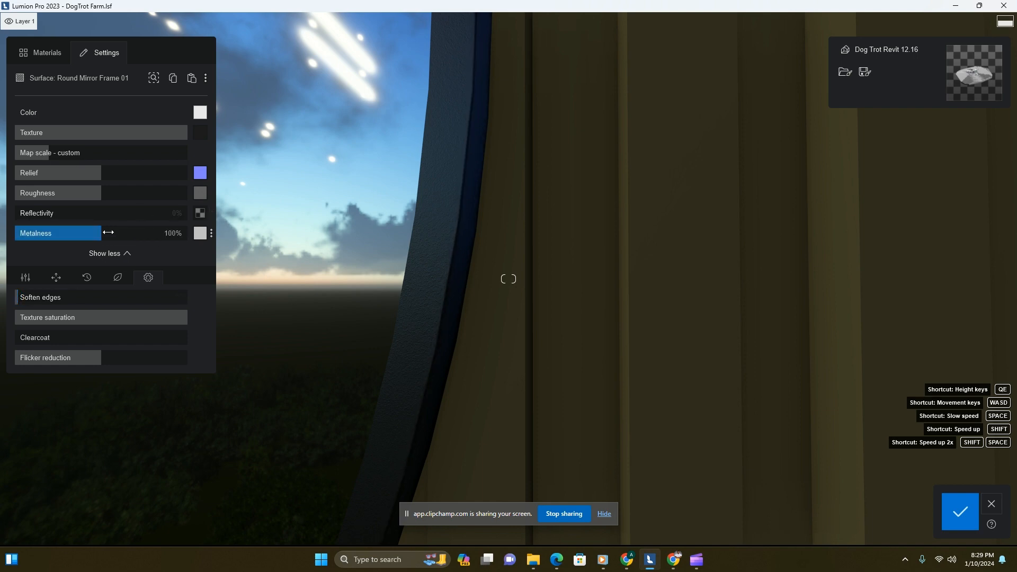
# - Lower the relief, roughness and metalness of the mirror frame material and save the material changes
pyautogui.moveTo(109, 232); pyautogui.dragTo(37, 236)
pyautogui.click(51, 195)
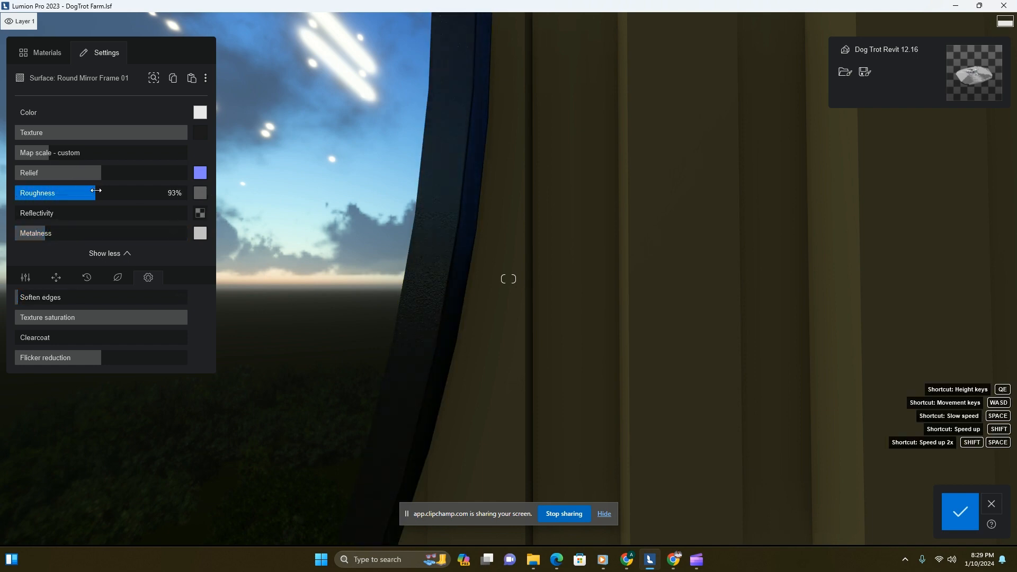
pyautogui.click(106, 194)
pyautogui.click(45, 234)
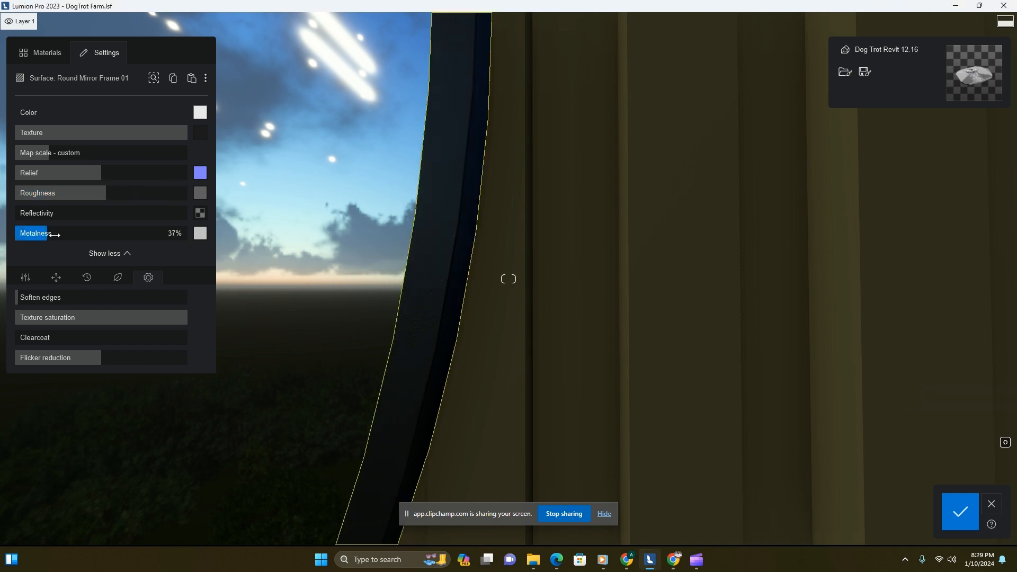
pyautogui.moveTo(53, 234); pyautogui.dragTo(99, 234)
pyautogui.moveTo(101, 196); pyautogui.dragTo(83, 175)
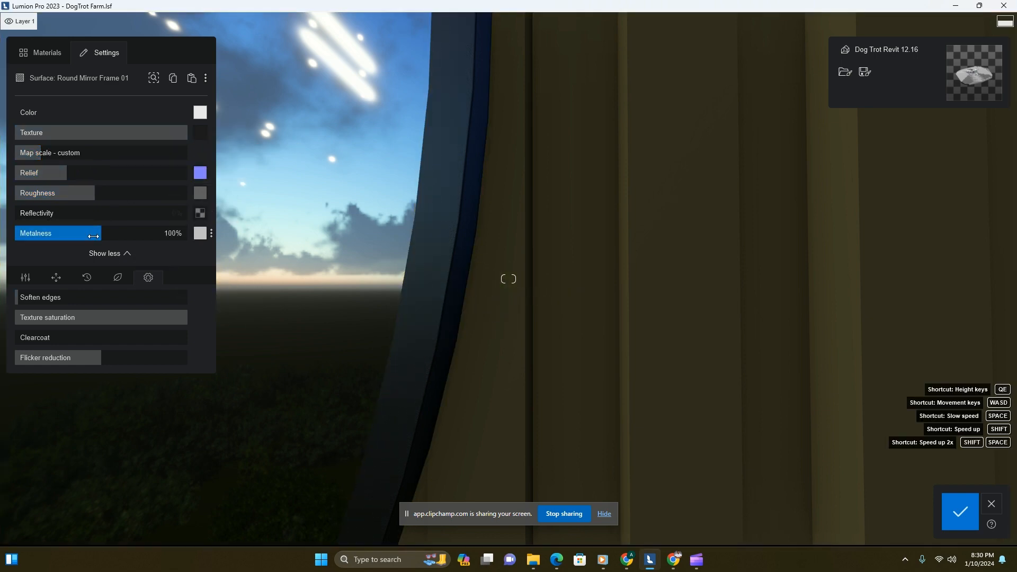
pyautogui.moveTo(93, 236); pyautogui.dragTo(59, 242)
pyautogui.scroll(-10, 398, 312)
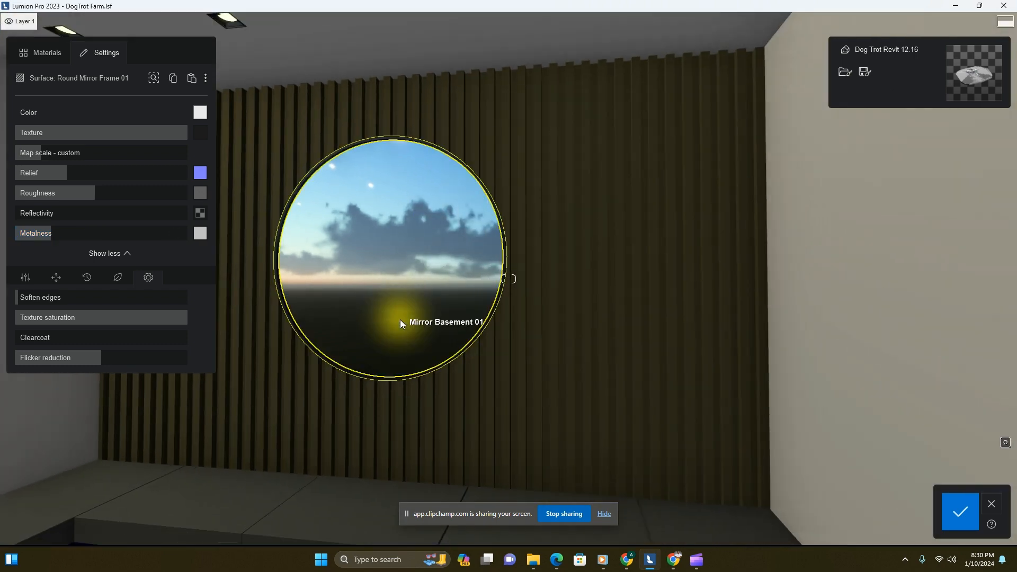
pyautogui.moveTo(400, 320); pyautogui.dragTo(402, 320, button='right')
pyautogui.press('a')
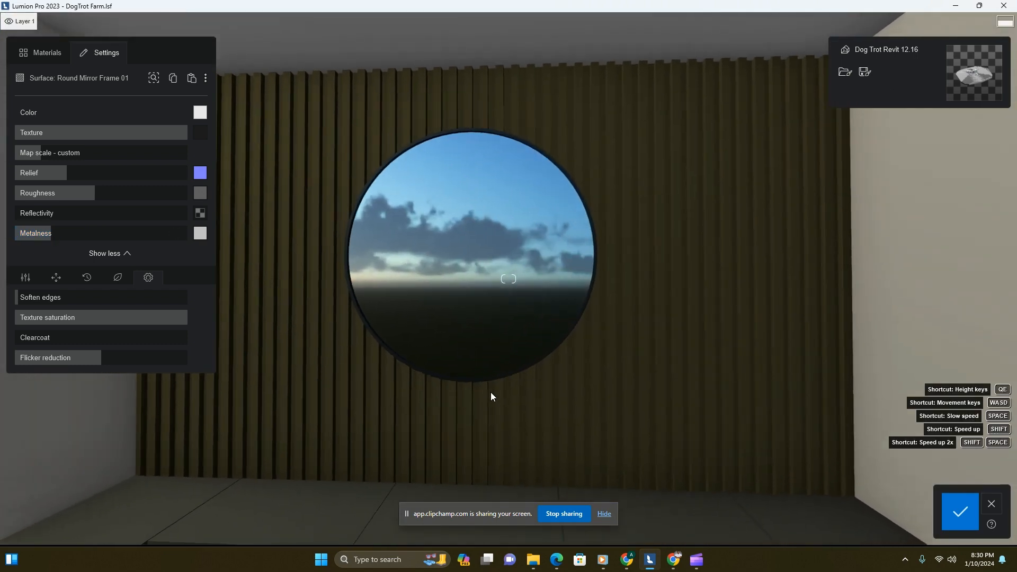
pyautogui.click(961, 513)
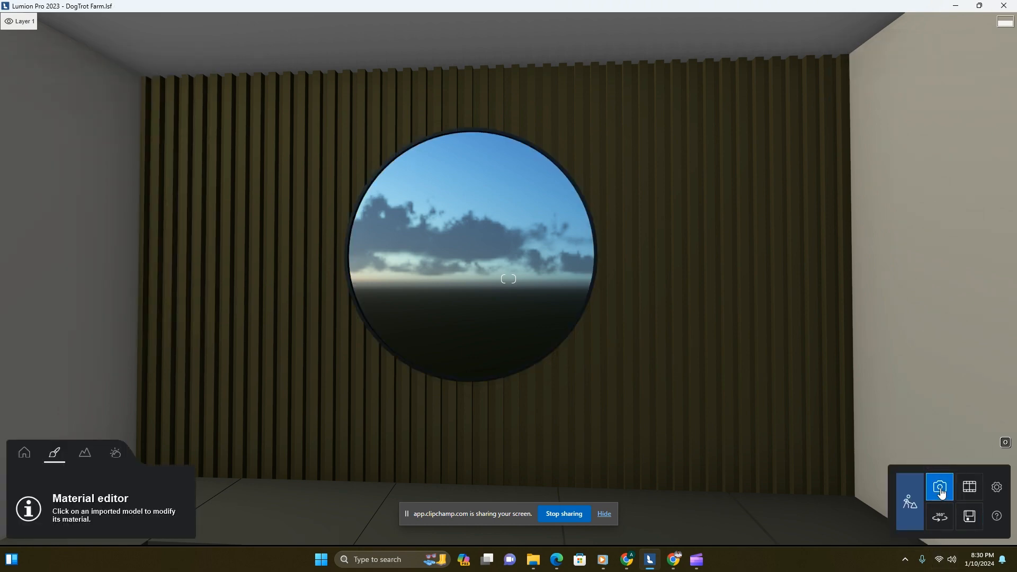
# - Switch to photo mode and aim the camera at the round mirror on the fluted wall
pyautogui.click(940, 490)
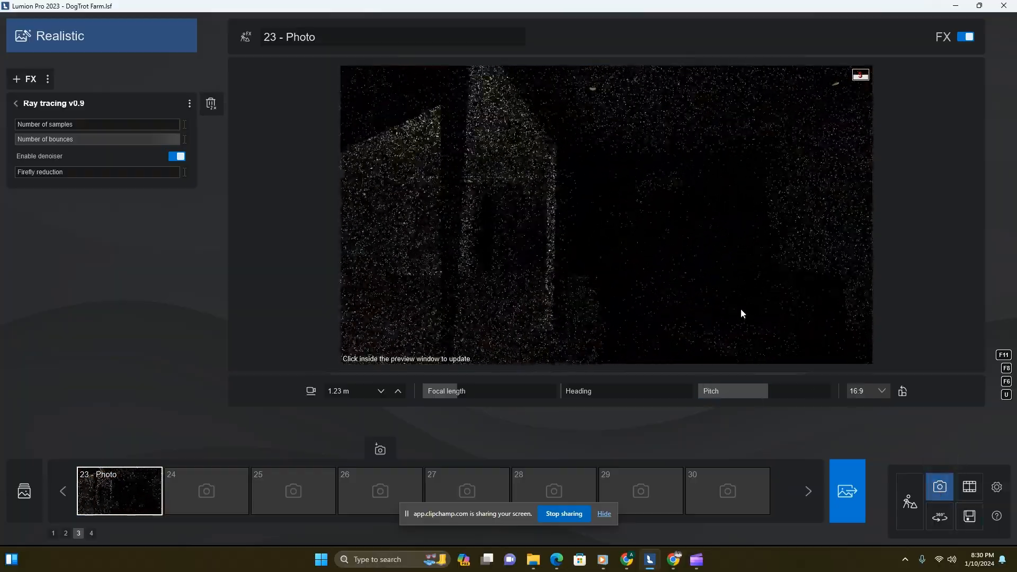
pyautogui.press('w')
pyautogui.press('d')
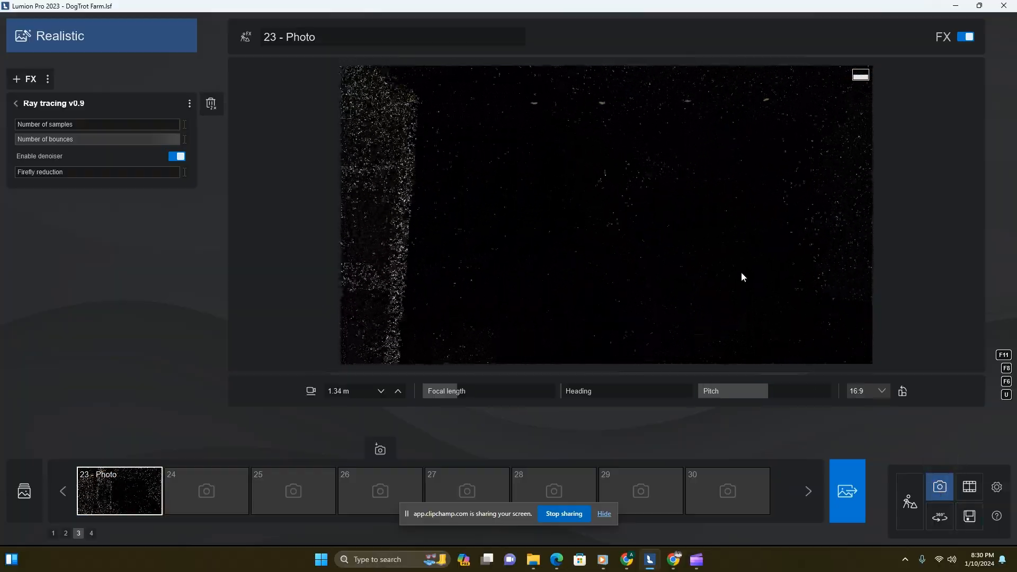
pyautogui.moveTo(669, 262); pyautogui.dragTo(676, 271, button='right')
pyautogui.press('w')
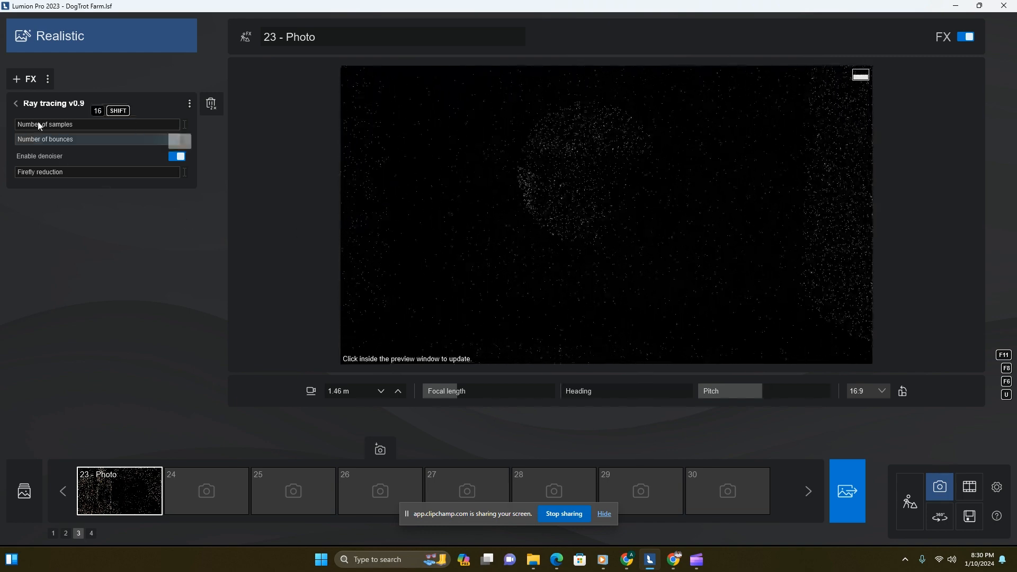
# - Adjust the ray tracing effect's number of samples and preview the mirror wall, reframed to include the bench top
pyautogui.click(49, 125)
pyautogui.click(504, 287)
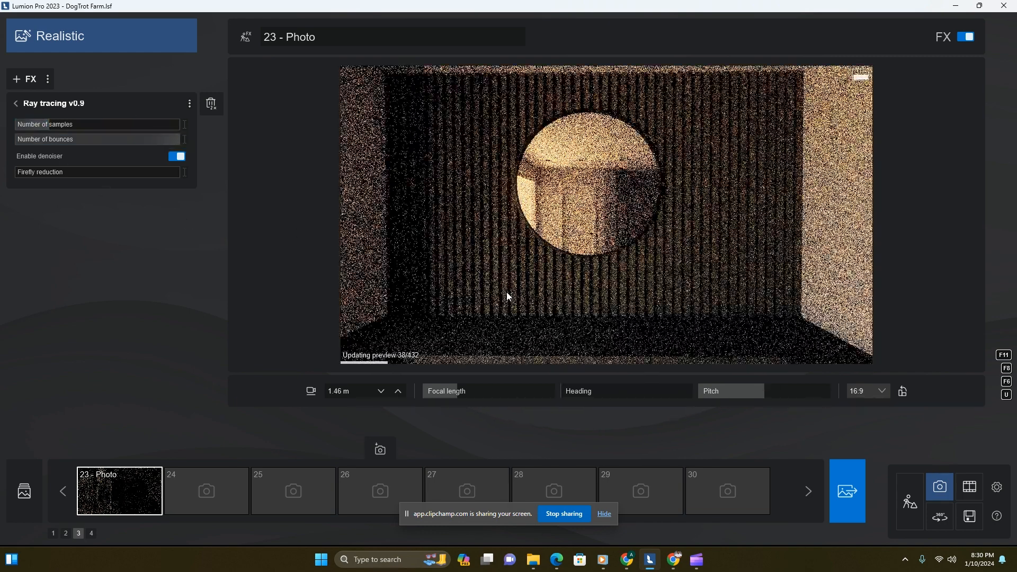
pyautogui.click(36, 126)
pyautogui.click(37, 123)
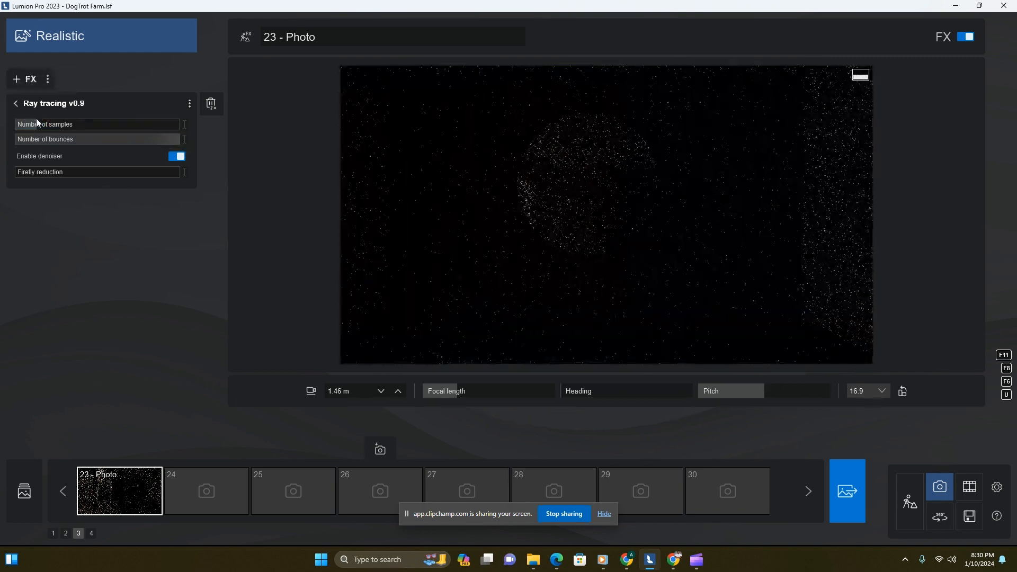
pyautogui.press('e')
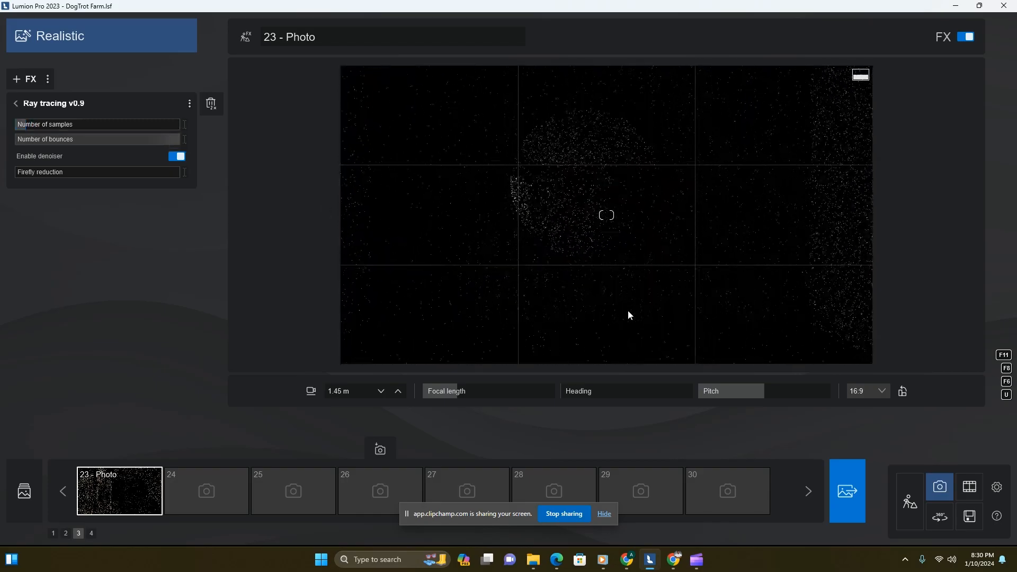
pyautogui.press('e')
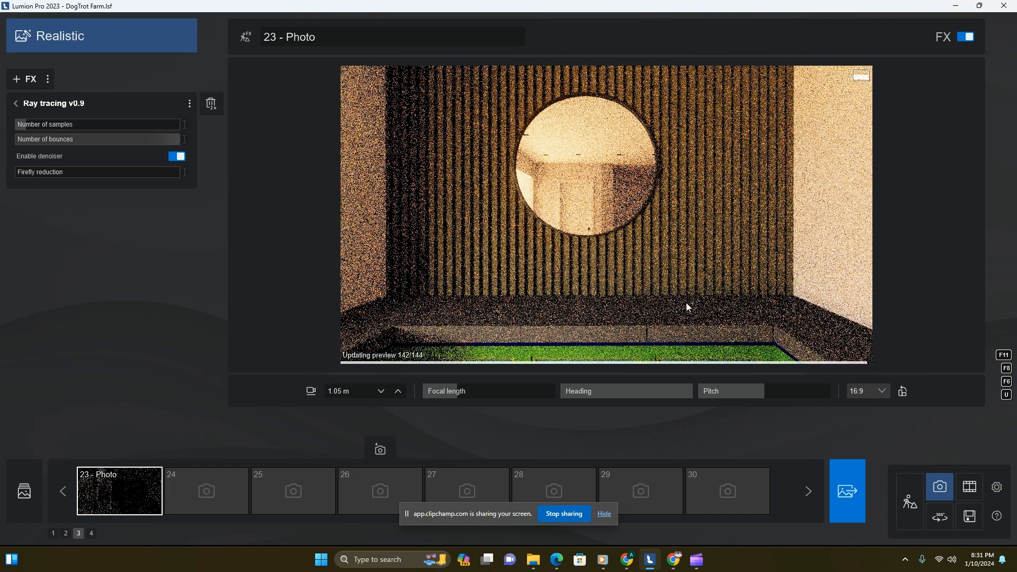
# - Return to build mode and assign a brown wood material from the Wood library to Basement Flutted Panel 01
pyautogui.click(910, 501)
pyautogui.click(624, 308)
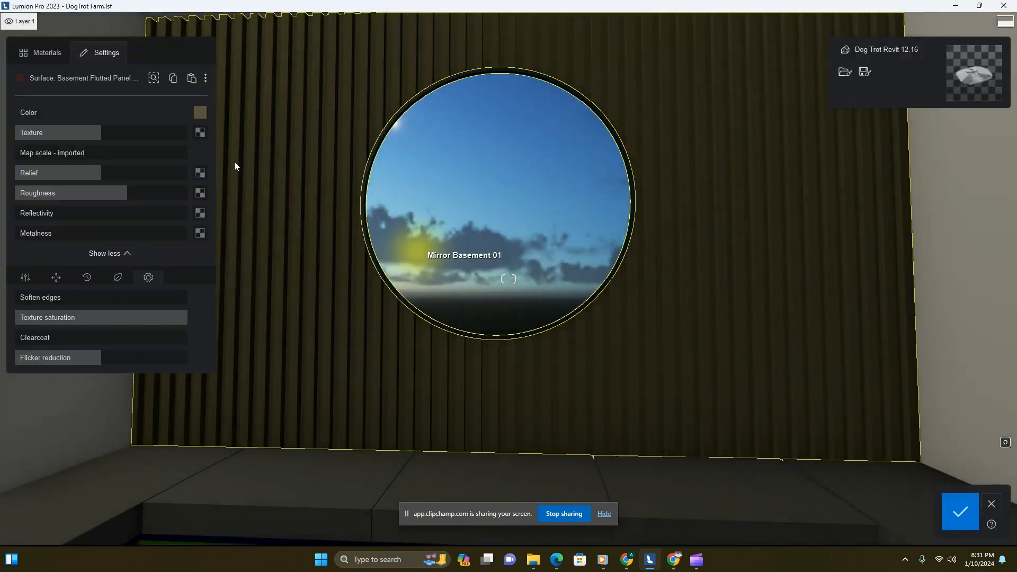
pyautogui.click(46, 52)
pyautogui.click(111, 199)
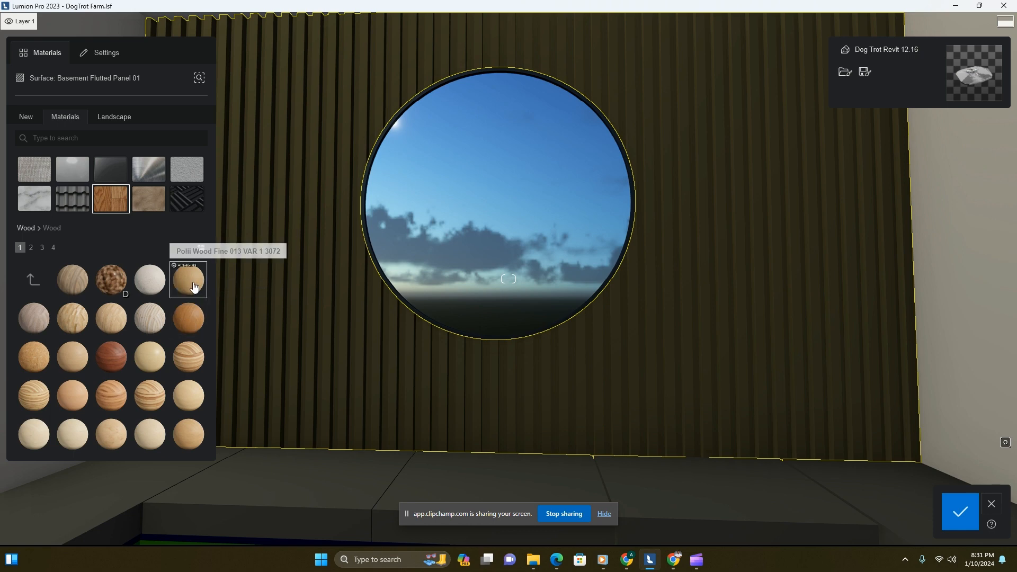
pyautogui.click(684, 441)
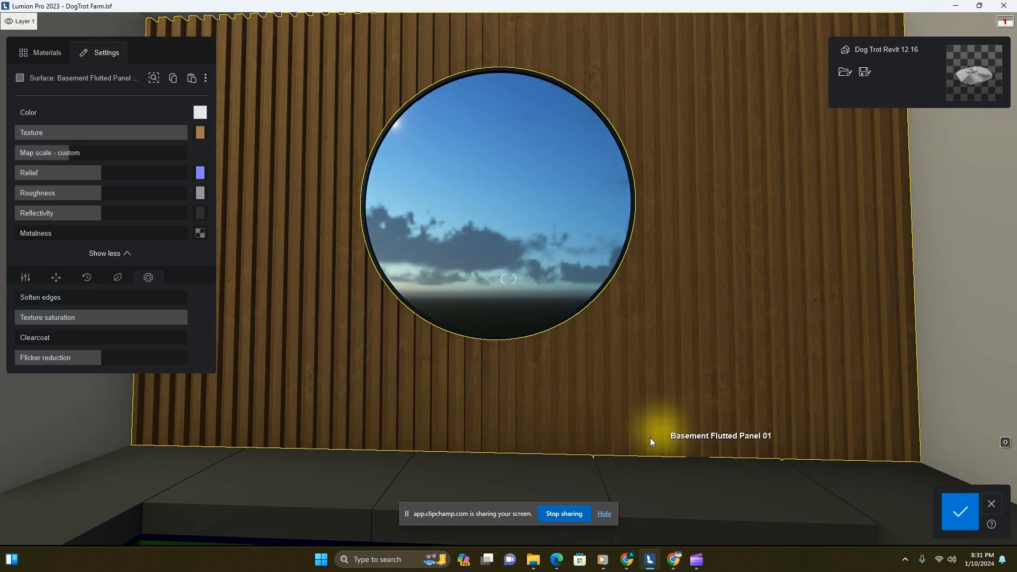
# - Set the fluted panel wood's custom map scale to about 0.077 m, checking the grain up close
pyautogui.press('s')
pyautogui.press('d')
pyautogui.press('w')
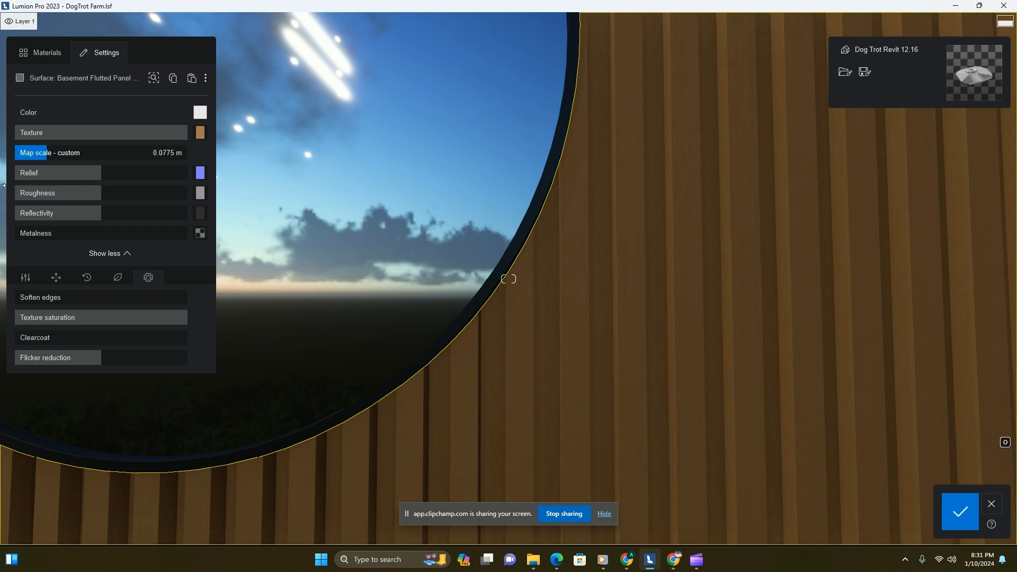
pyautogui.press('w')
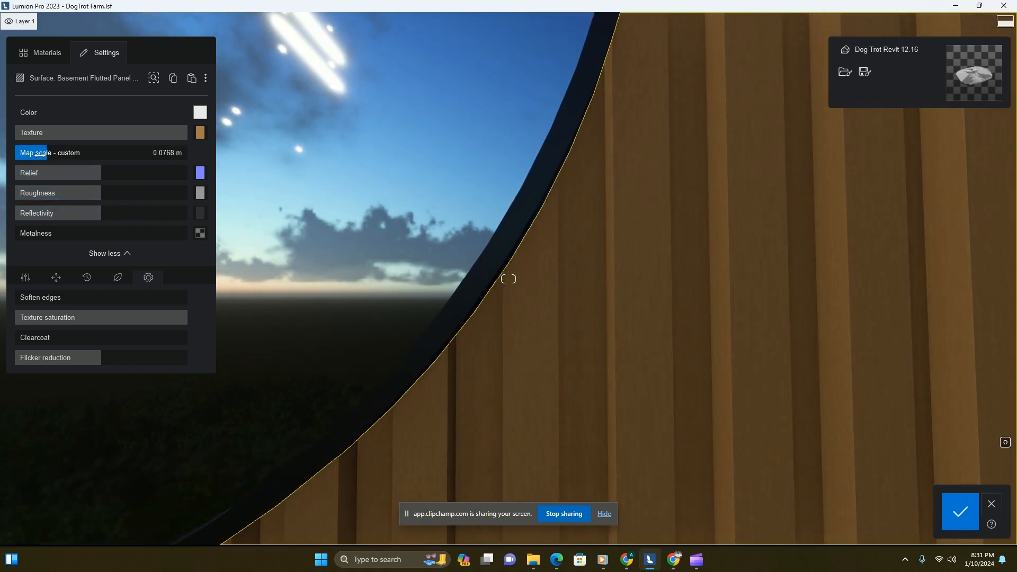
# - Set the fluted panel's reflectivity to 0% and slightly soften its edges
pyautogui.press('s')
pyautogui.moveTo(58, 212); pyautogui.dragTo(2, 209)
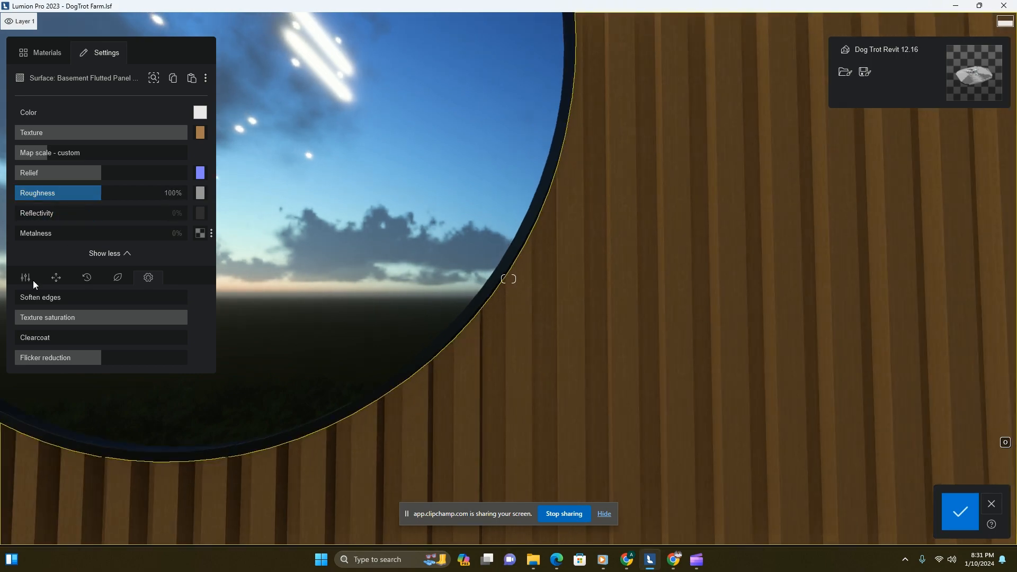
pyautogui.press('s')
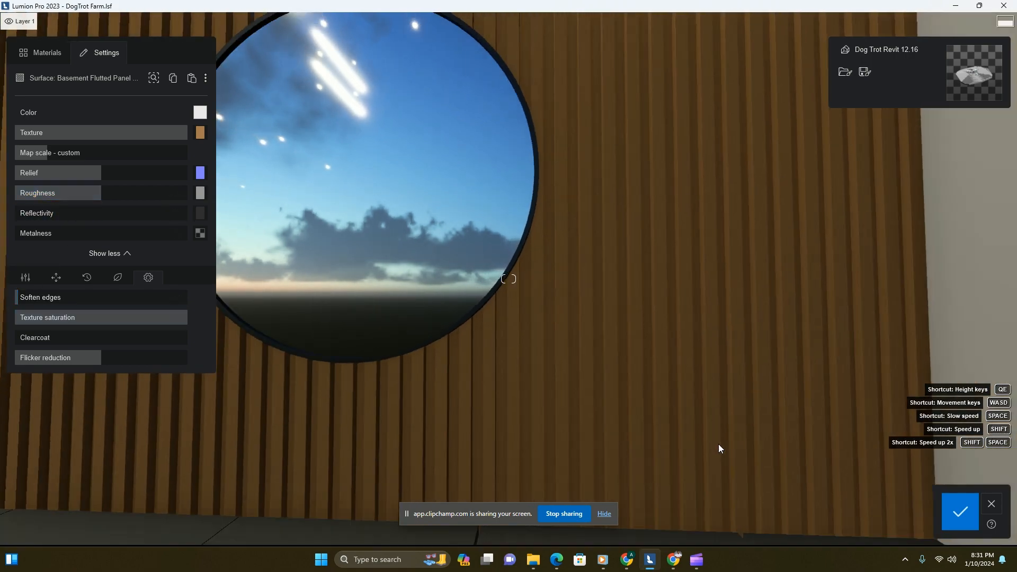
# - Select the bench cushion's Throw Pillow surface and open the image picker for its texture map
pyautogui.press('w')
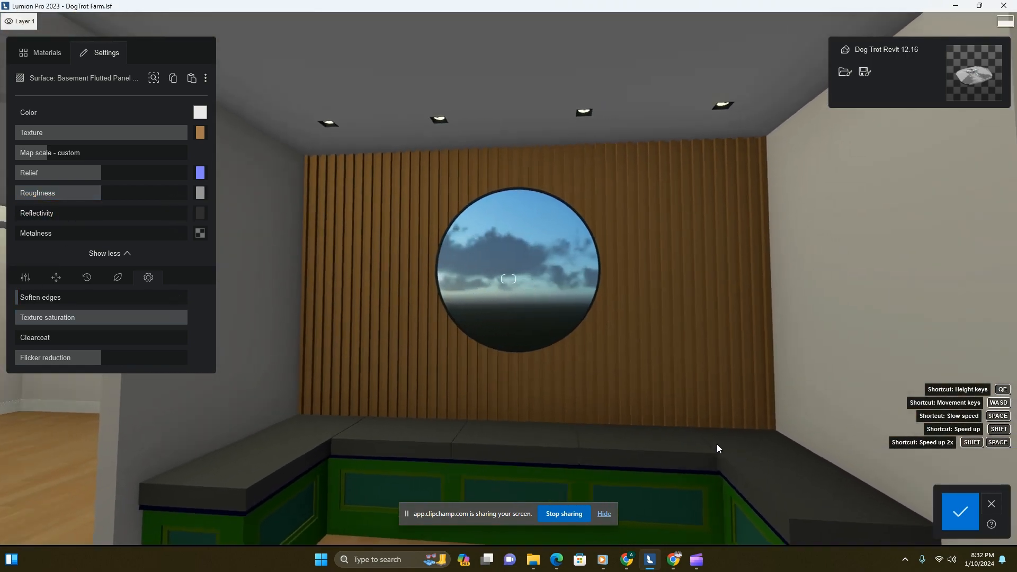
pyautogui.press('q')
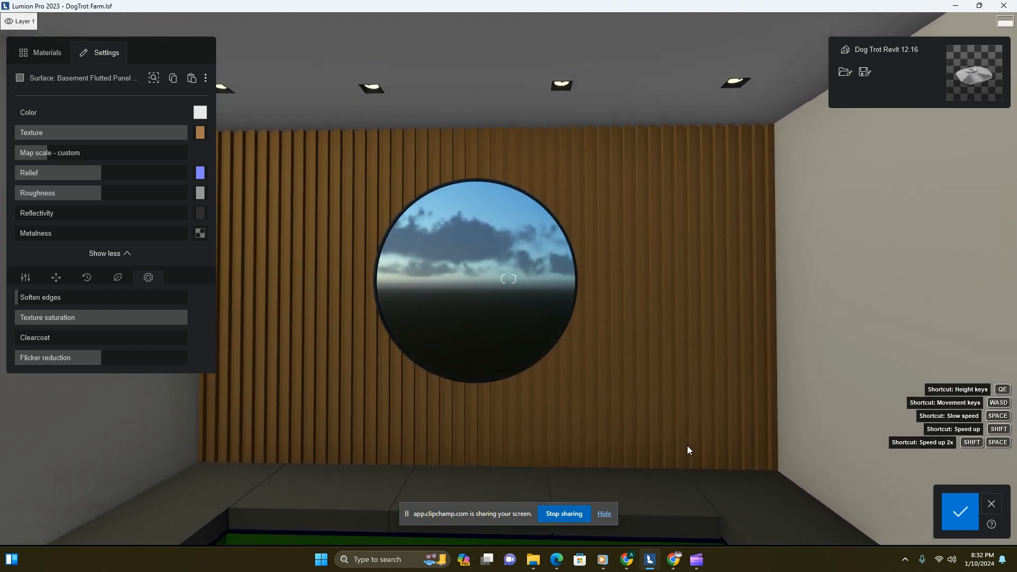
pyautogui.press('e')
pyautogui.press('w')
pyautogui.moveTo(650, 453); pyautogui.dragTo(652, 459, button='right')
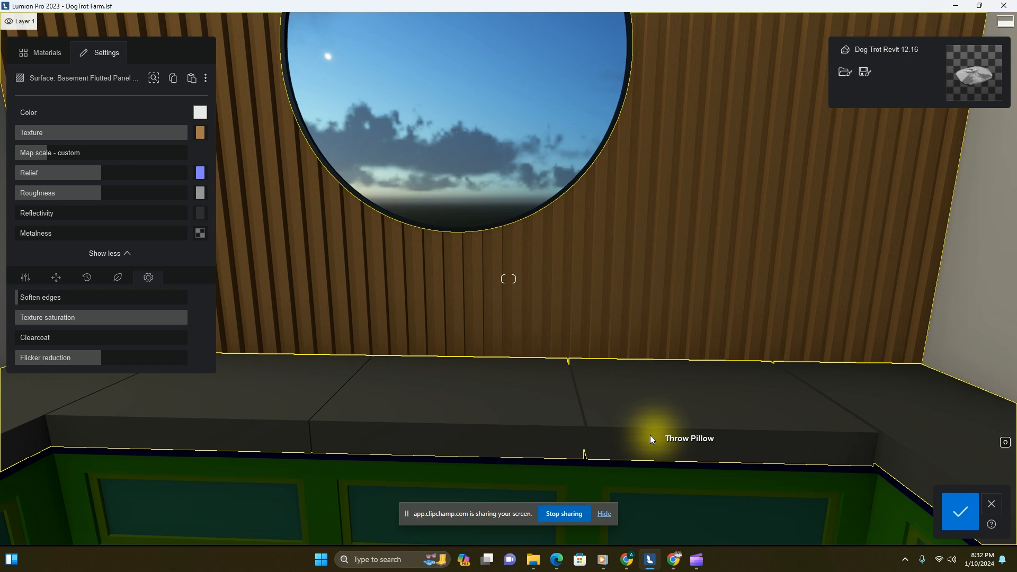
pyautogui.click(651, 436)
pyautogui.click(199, 134)
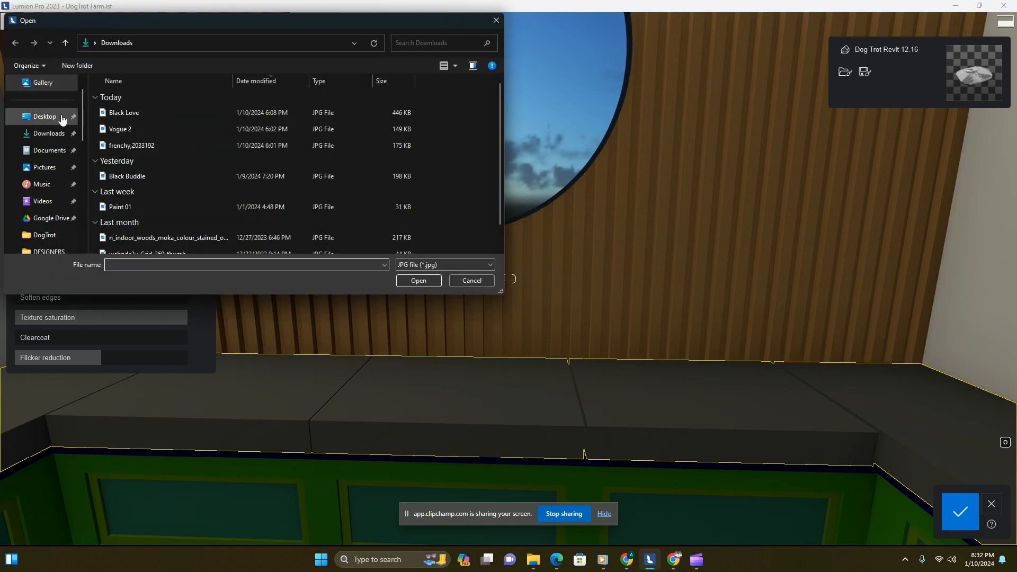
# - Browse drive D: through BAMKOLES, DSNGR, REVIT BIM FILES, Minotti and Materials to the Fabric folder
pyautogui.scroll(-3, 53, 159)
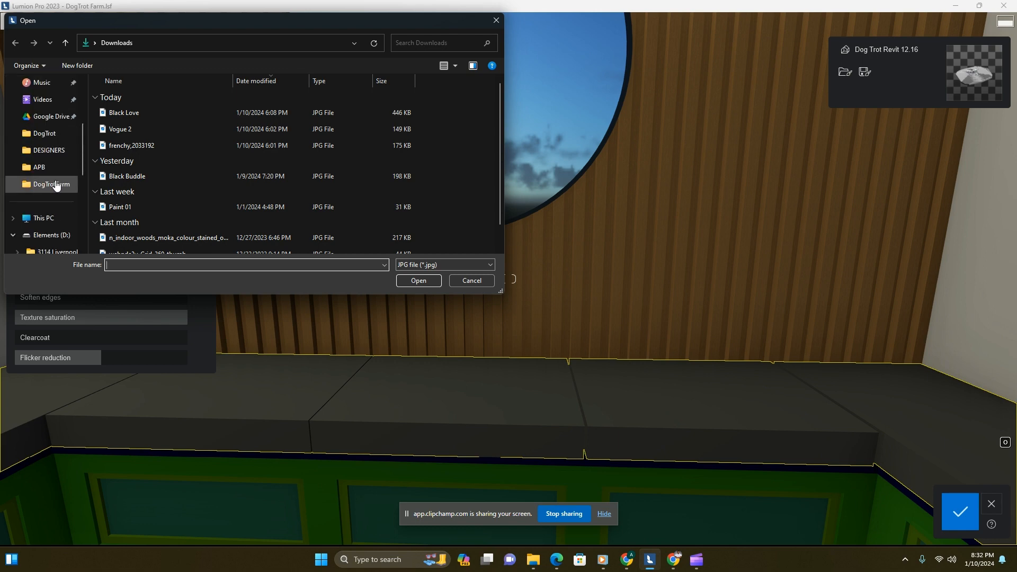
pyautogui.click(51, 201)
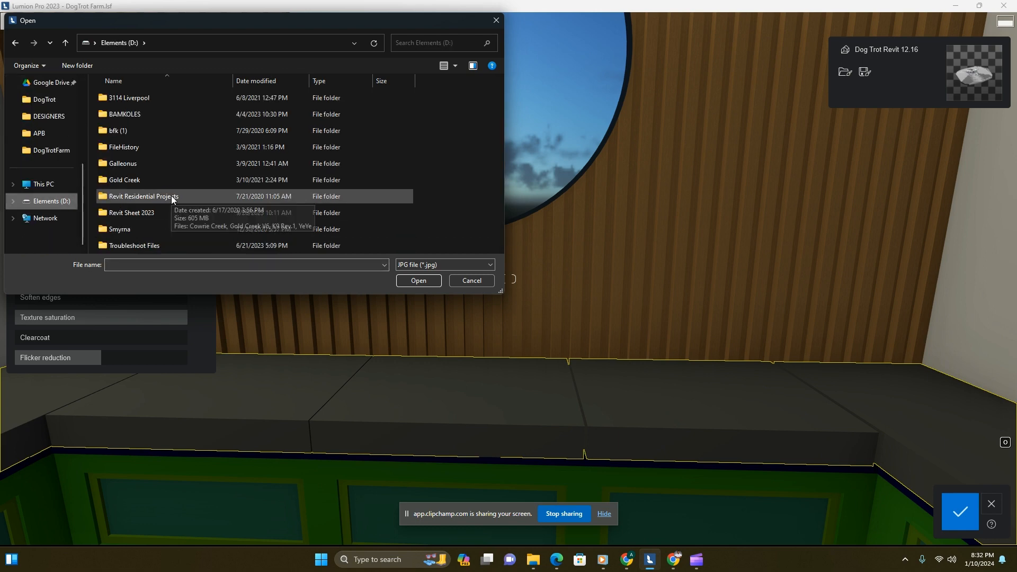
pyautogui.doubleClick(130, 114)
pyautogui.doubleClick(139, 245)
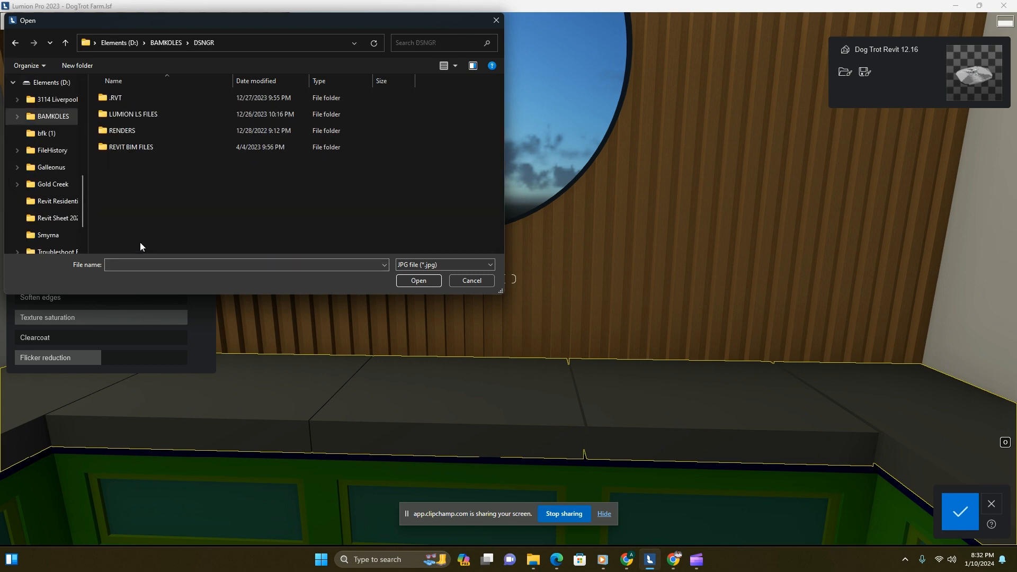
pyautogui.doubleClick(144, 148)
pyautogui.scroll(-2, 207, 202)
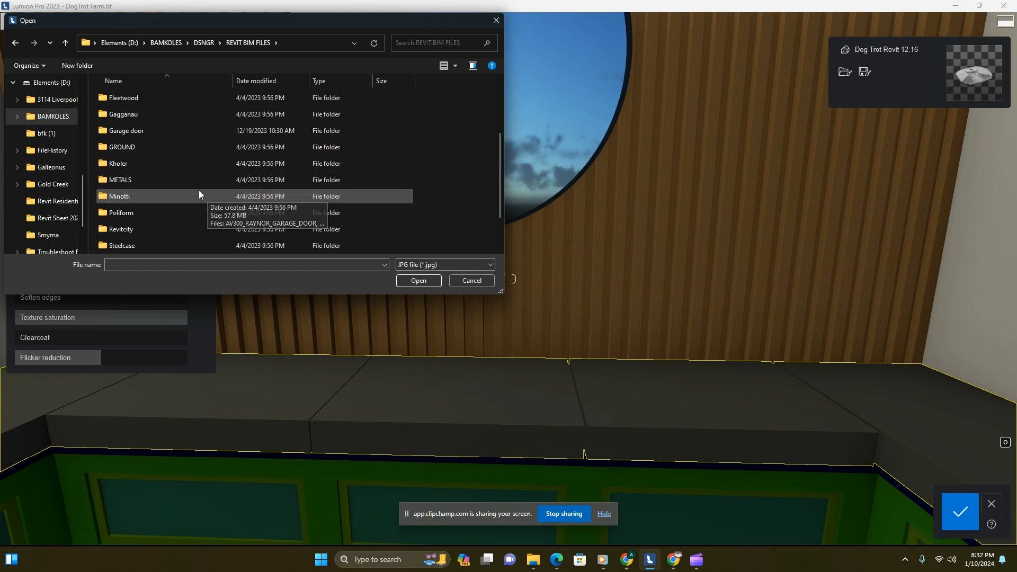
pyautogui.doubleClick(136, 131)
pyautogui.scroll(-1, 148, 161)
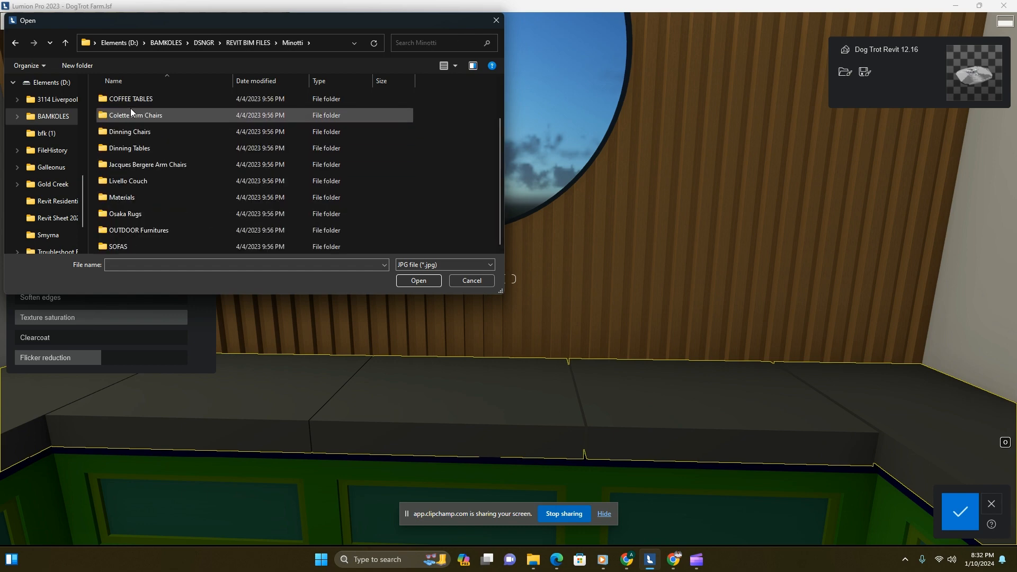
pyautogui.doubleClick(129, 195)
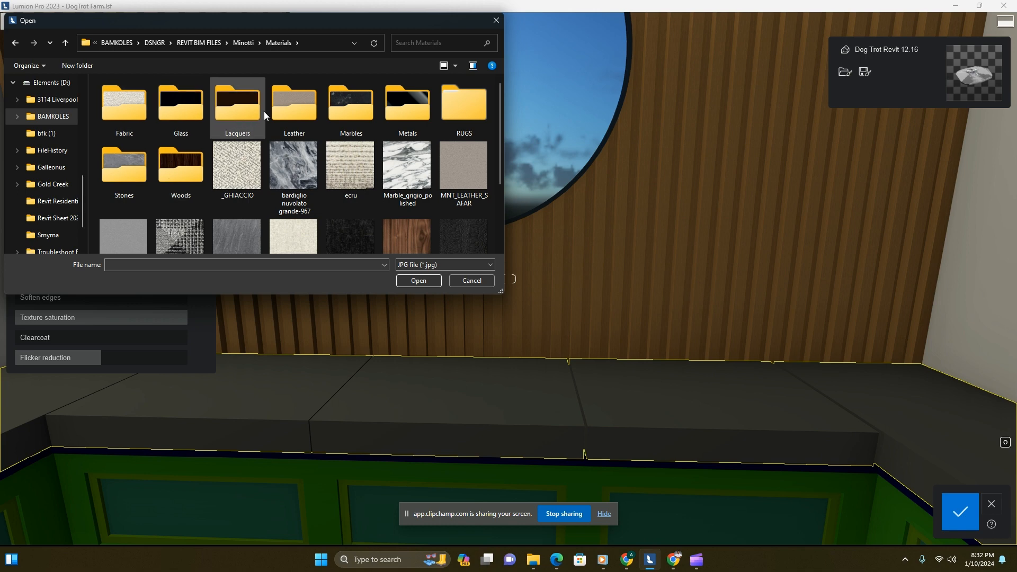
pyautogui.doubleClick(128, 102)
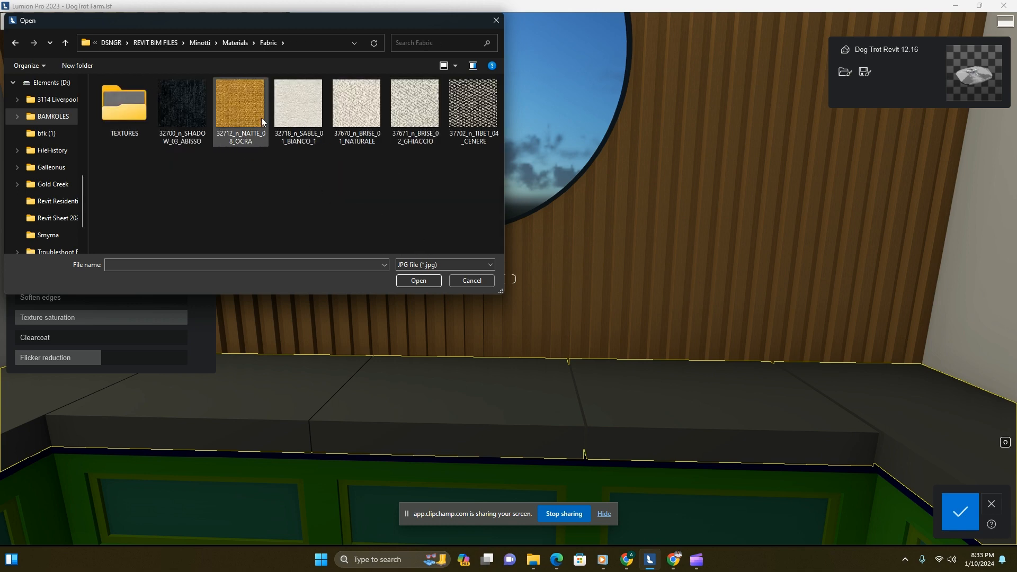
# - Load the ochre fabric image 32712_n_NATTE_08_OCRA as the Throw Pillow surface's texture
pyautogui.click(248, 127)
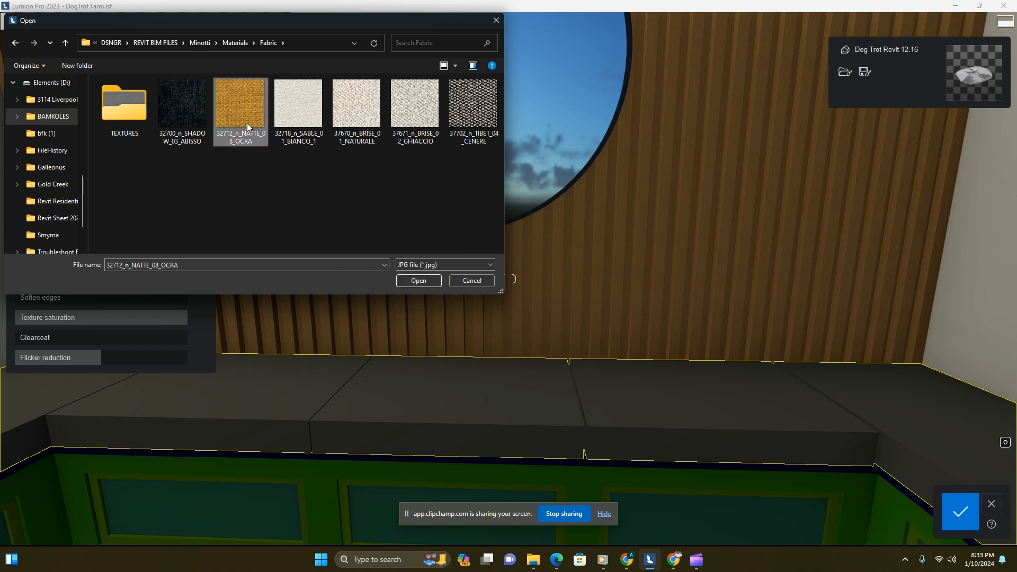
pyautogui.rightClick(236, 194)
pyautogui.click(341, 125)
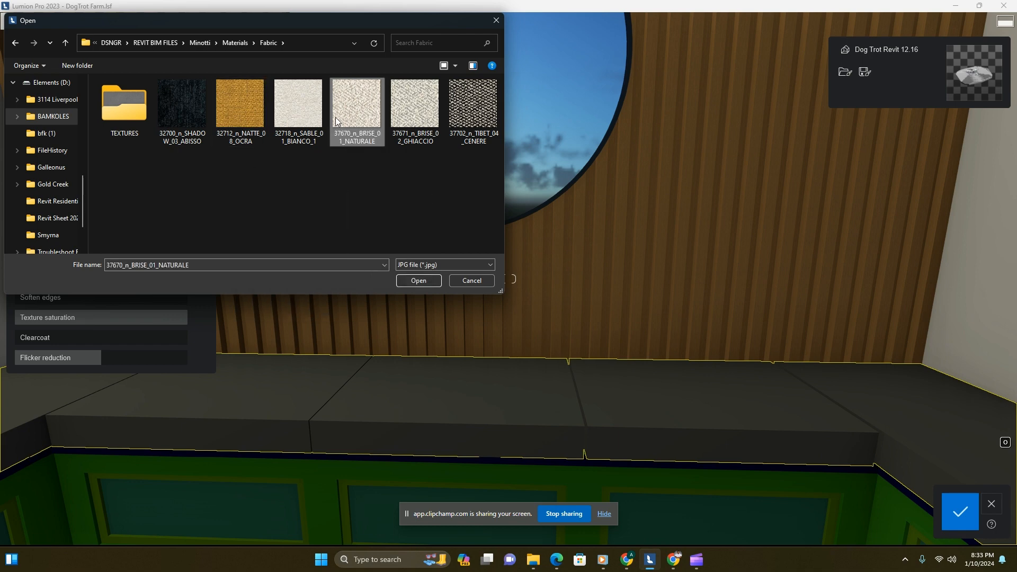
pyautogui.doubleClick(237, 121)
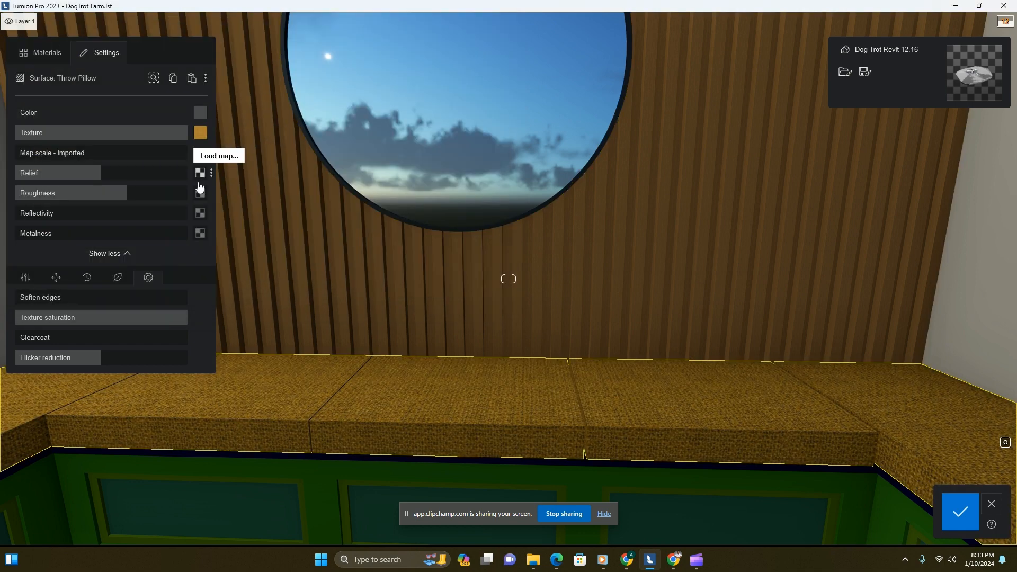
# - Load 32712_n_NATTE_08_OCRA as the Throw Pillow surface's relief, roughness and displacement maps
pyautogui.click(200, 173)
pyautogui.doubleClick(235, 122)
pyautogui.click(199, 194)
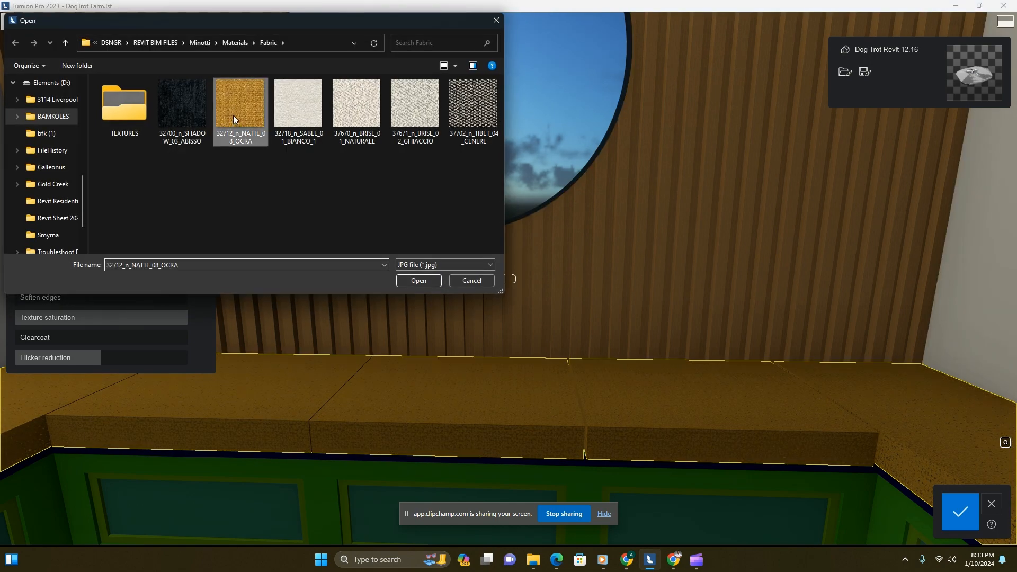
pyautogui.doubleClick(233, 116)
pyautogui.click(25, 278)
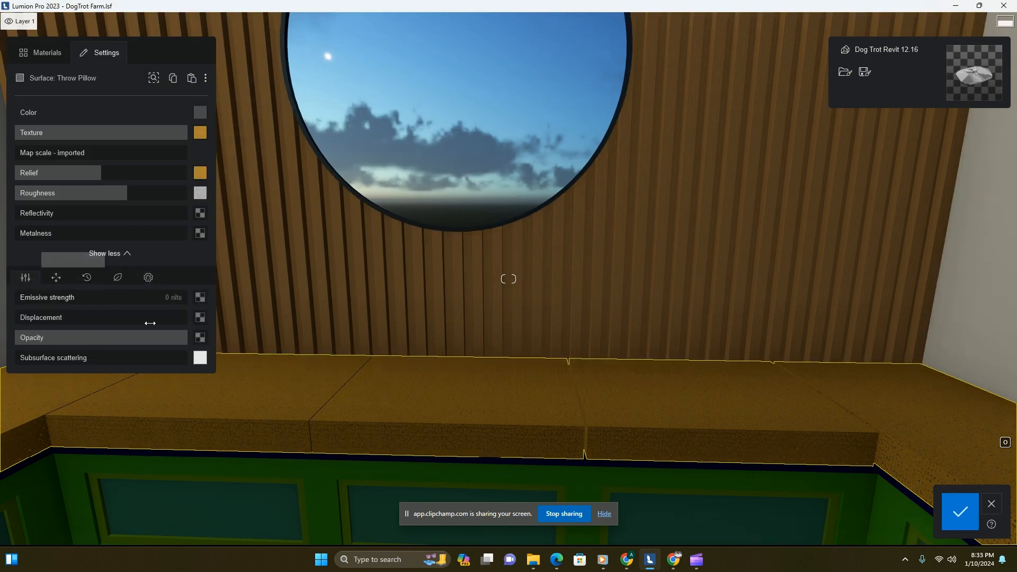
pyautogui.click(201, 320)
pyautogui.doubleClick(232, 133)
# - Reduce the cushion fabric's roughness and set its custom map scale to about 0.09 m, judging the weave up close
pyautogui.press('w')
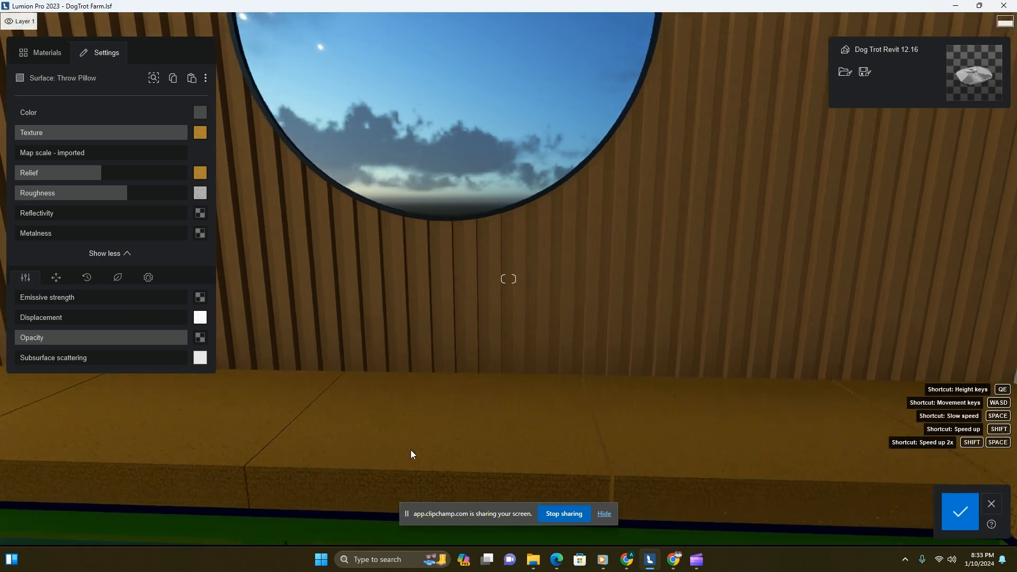
pyautogui.moveTo(412, 451); pyautogui.dragTo(437, 466, button='right')
pyautogui.press('w')
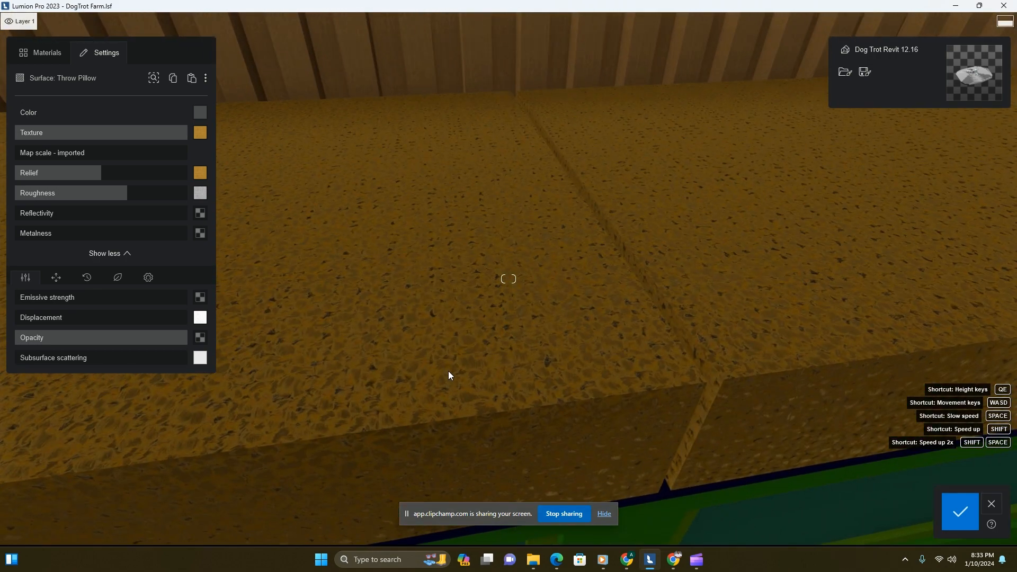
pyautogui.press('s')
pyautogui.moveTo(449, 371); pyautogui.dragTo(442, 380, button='right')
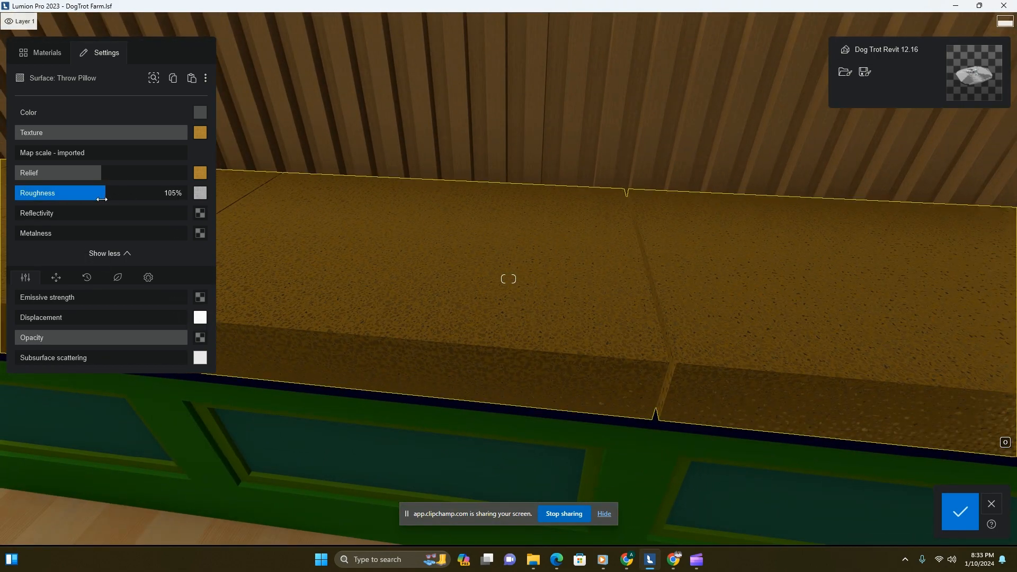
pyautogui.click(15, 155)
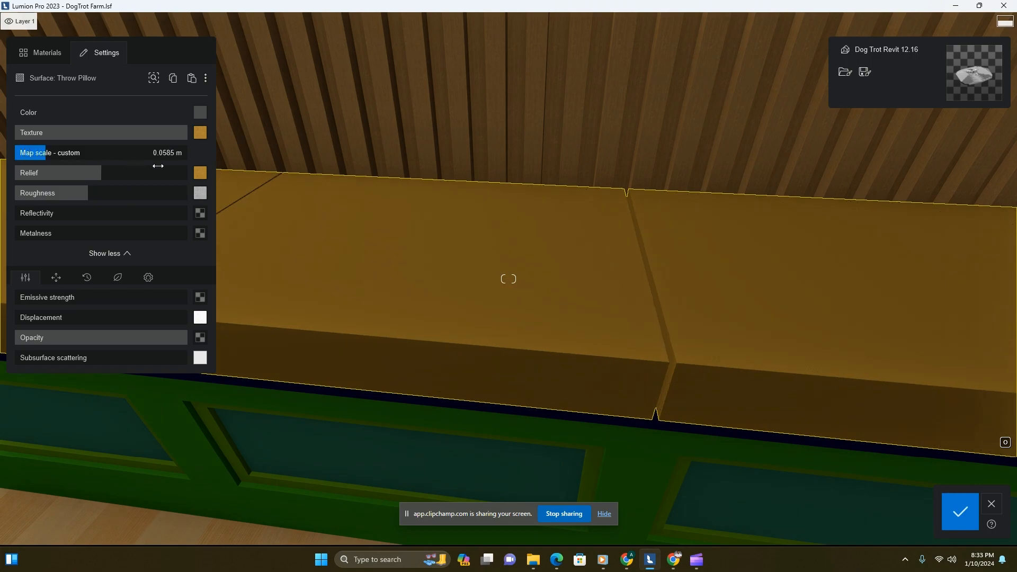
pyautogui.keyDown('shift'); pyautogui.moveTo(168, 167); pyautogui.dragTo(209, 170); pyautogui.keyUp('shift')
pyautogui.press('w')
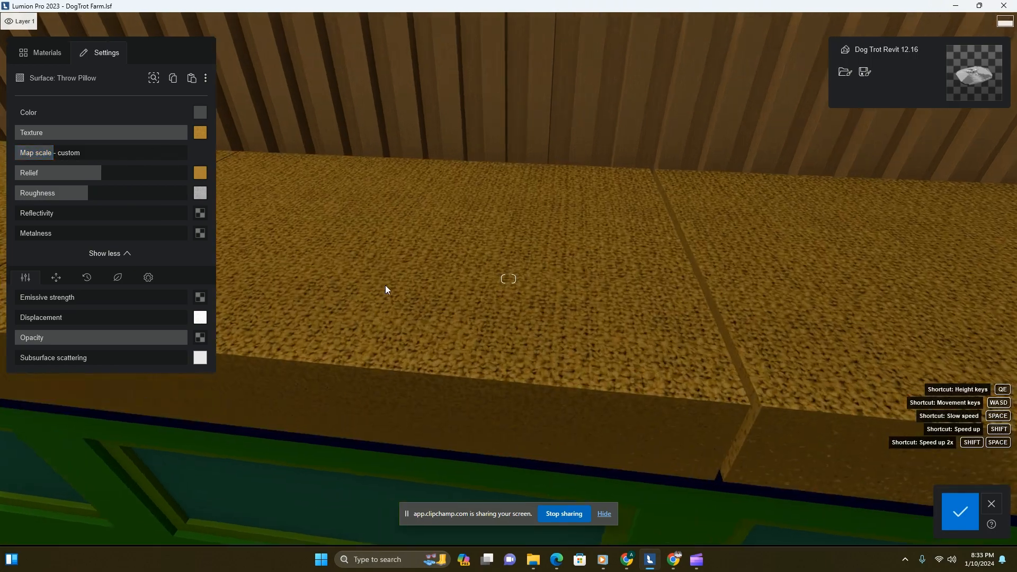
pyautogui.keyDown('shift'); pyautogui.moveTo(59, 153); pyautogui.dragTo(22, 172); pyautogui.keyUp('shift')
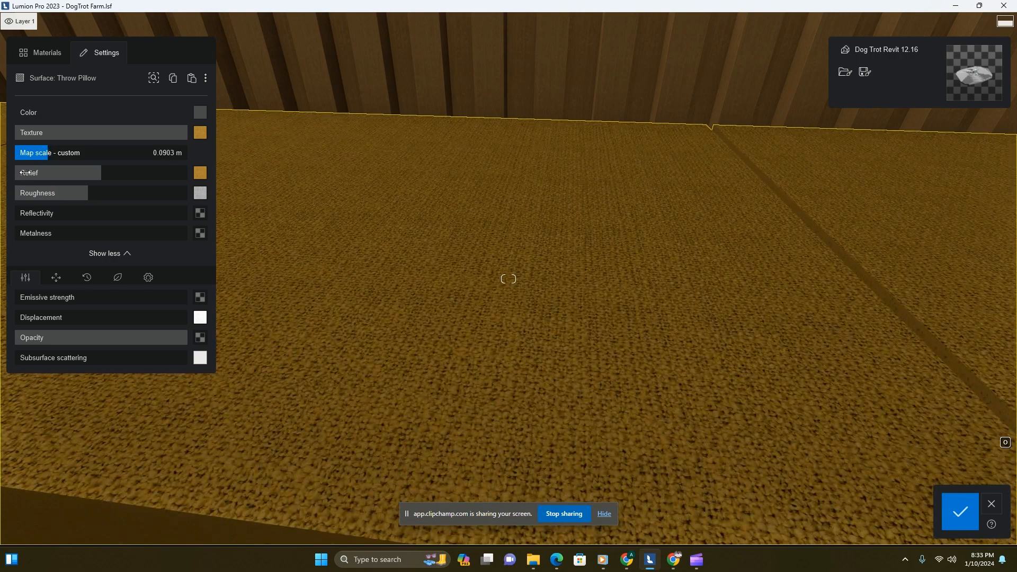
# - Lower the cushion fabric's relief and set its soften edges value to about 32%
pyautogui.press('s')
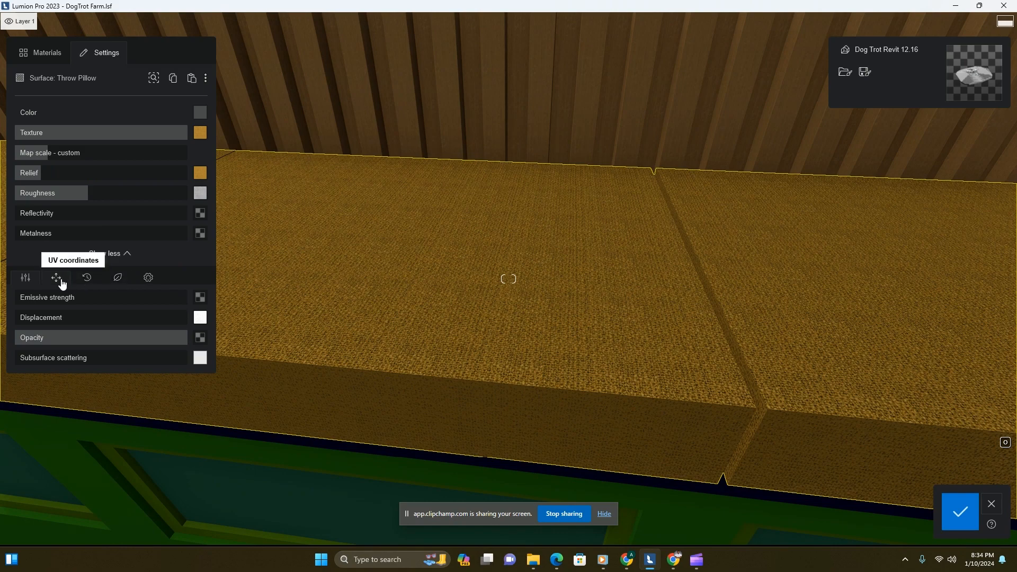
pyautogui.click(148, 286)
pyautogui.scroll(3, 245, 387)
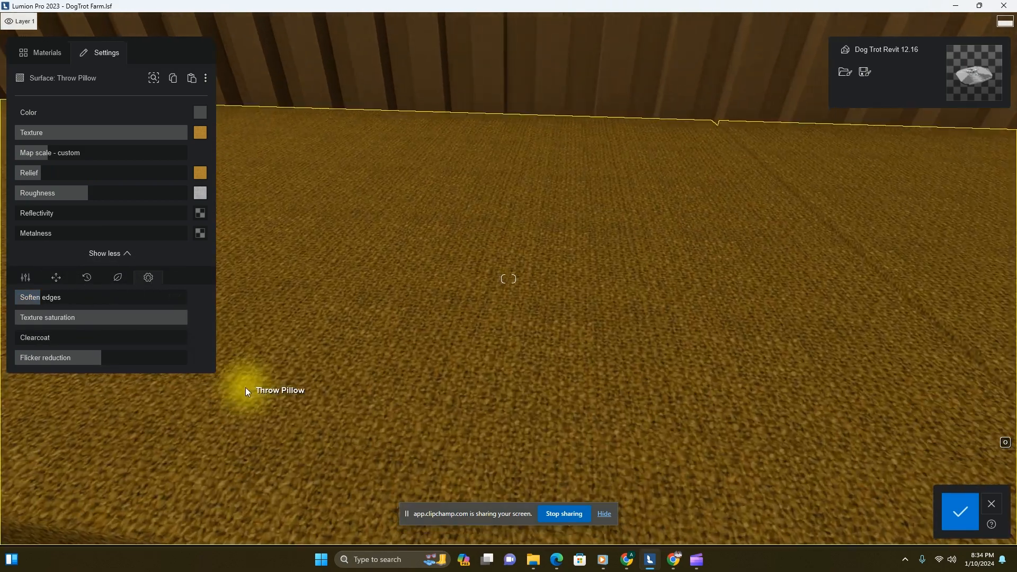
pyautogui.moveTo(246, 386); pyautogui.dragTo(307, 408, button='right')
pyautogui.scroll(-4, 282, 425)
pyautogui.scroll(1, 312, 409)
pyautogui.scroll(2, 314, 398)
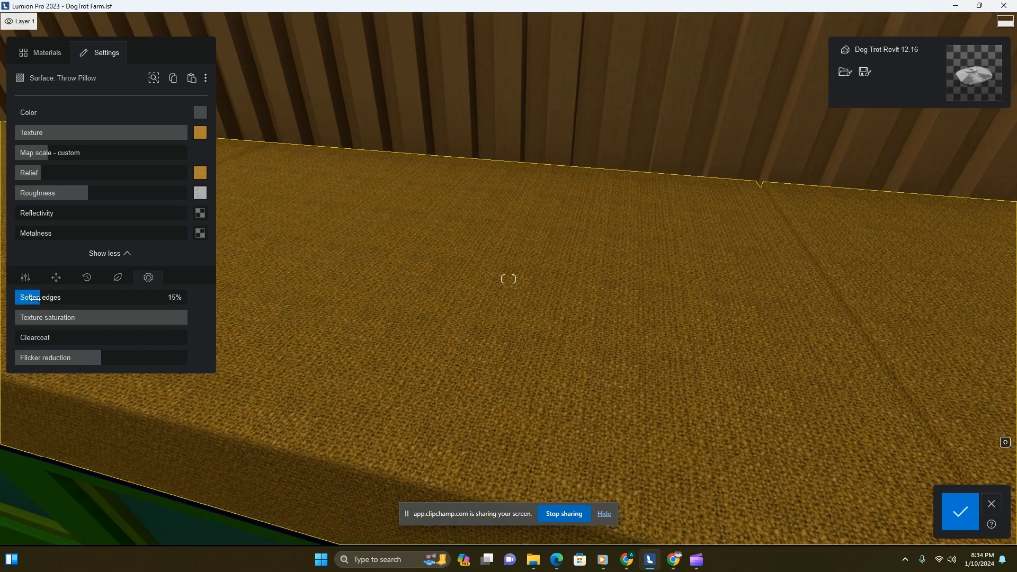
pyautogui.moveTo(33, 298); pyautogui.dragTo(32, 298)
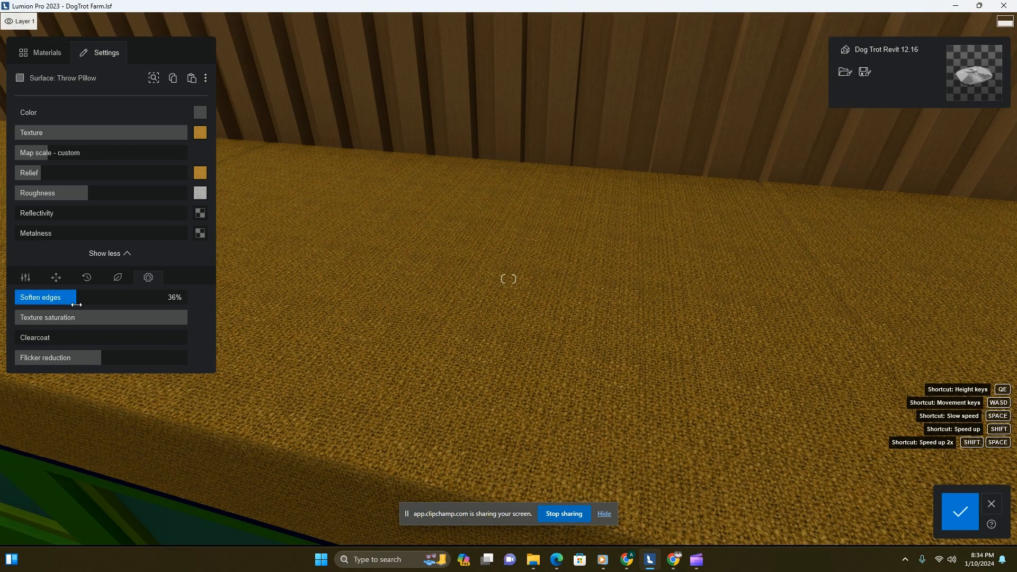
pyautogui.scroll(-3, 439, 439)
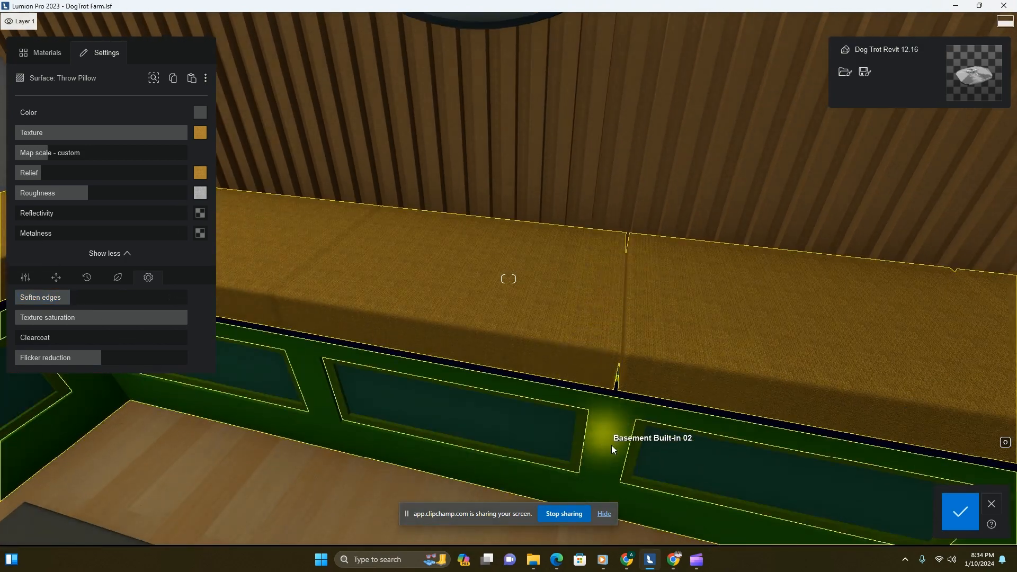
# - Raise the cushion fabric's displacement to roughly a third of its range
pyautogui.moveTo(612, 445); pyautogui.dragTo(612, 440, button='right')
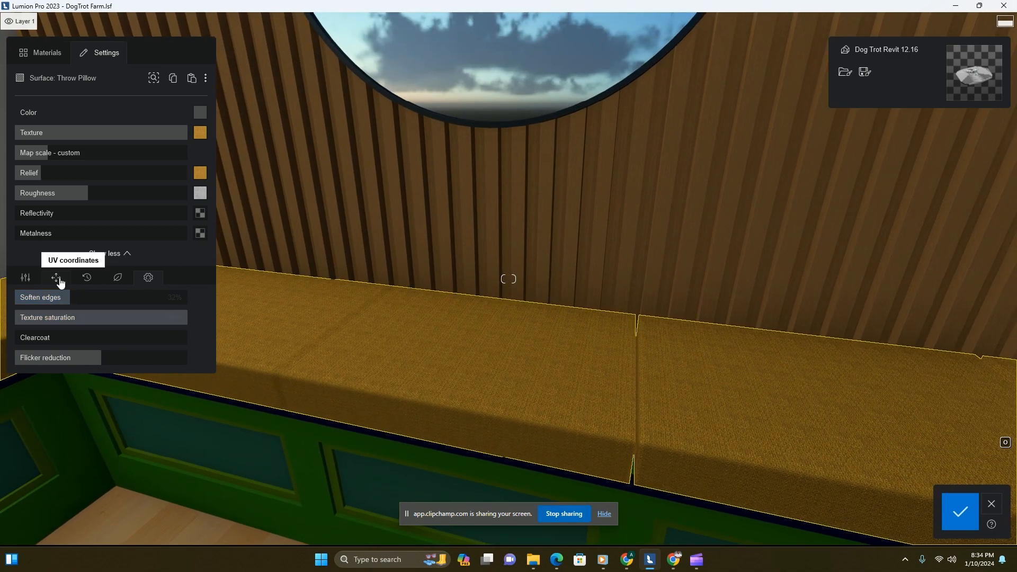
pyautogui.click(25, 277)
pyautogui.scroll(5, 366, 451)
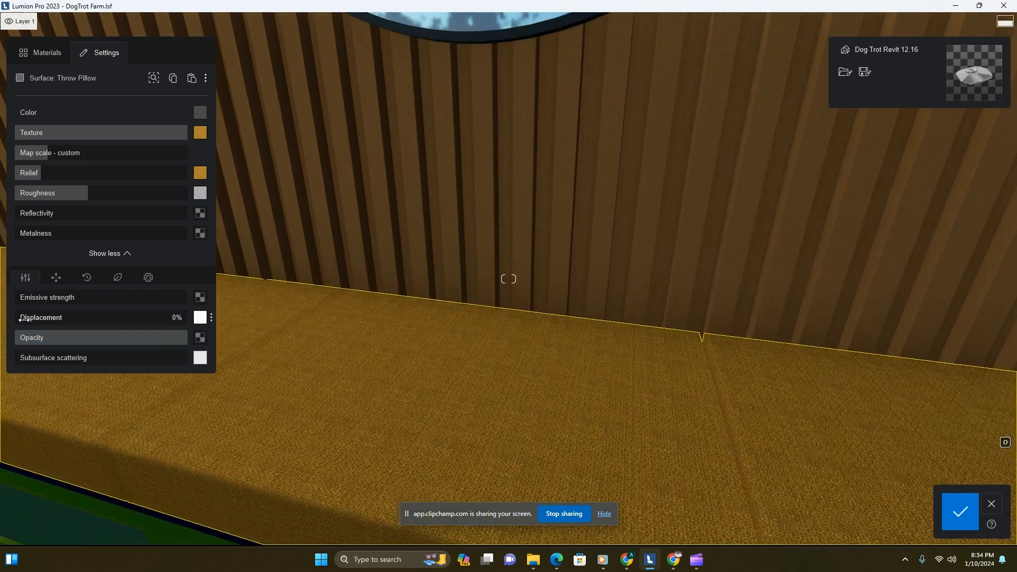
pyautogui.moveTo(298, 459); pyautogui.dragTo(300, 456, button='right')
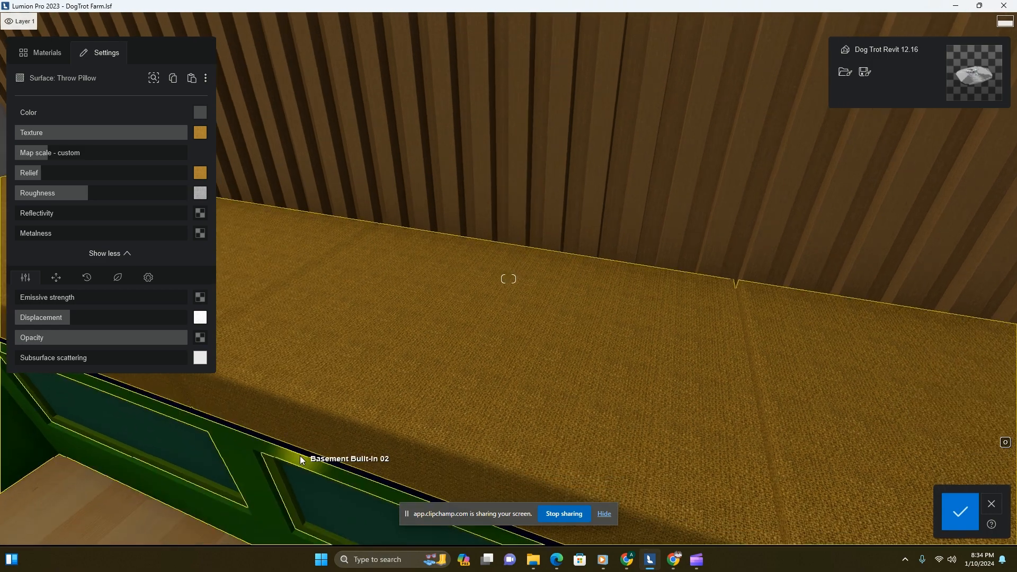
# - Increase the cushion fabric's relief slightly and bring its roughness down to the minimum
pyautogui.scroll(3, 302, 452)
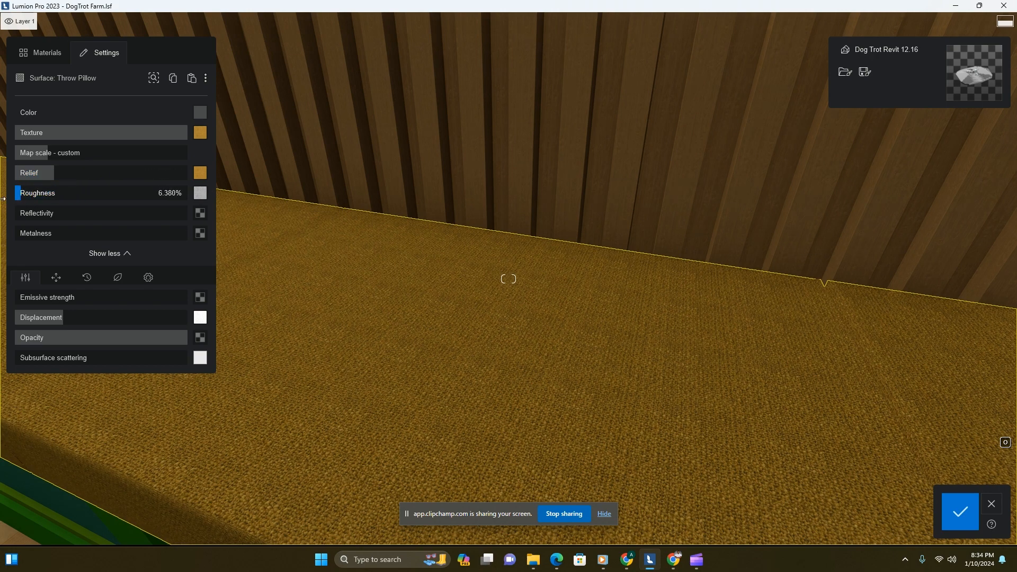
pyautogui.scroll(-3, 515, 357)
pyautogui.moveTo(608, 464); pyautogui.dragTo(608, 438, button='right')
pyautogui.scroll(2, 608, 437)
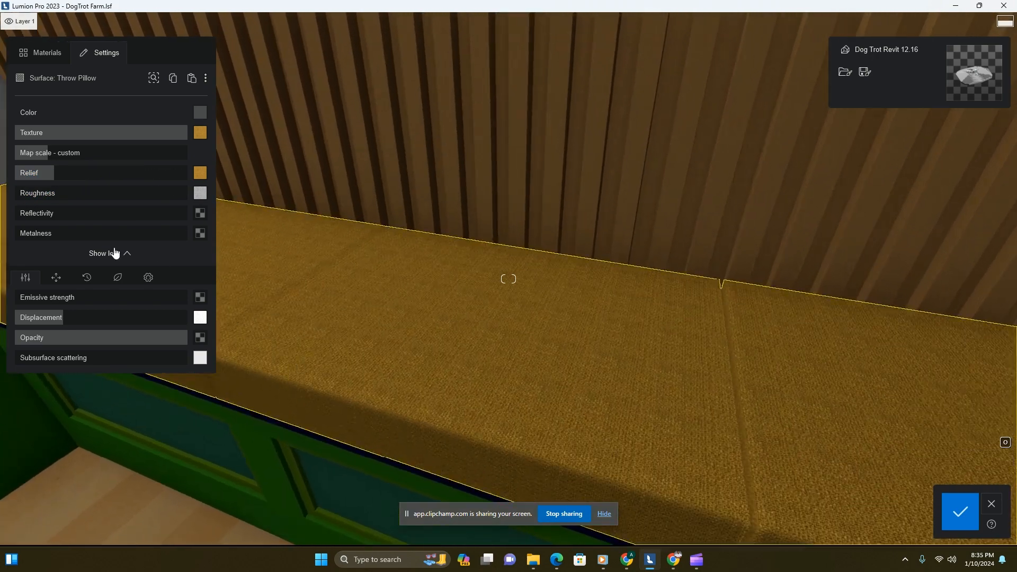
# - Reduce the cushion fabric's custom map scale slightly and review the whole built-in bench from farther back
pyautogui.click(45, 152)
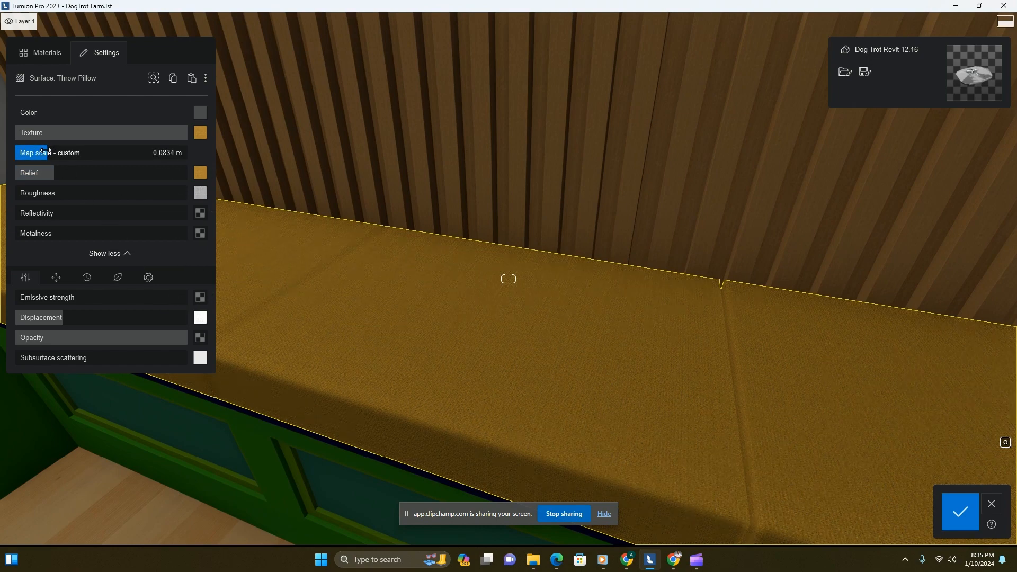
pyautogui.scroll(-5, 481, 354)
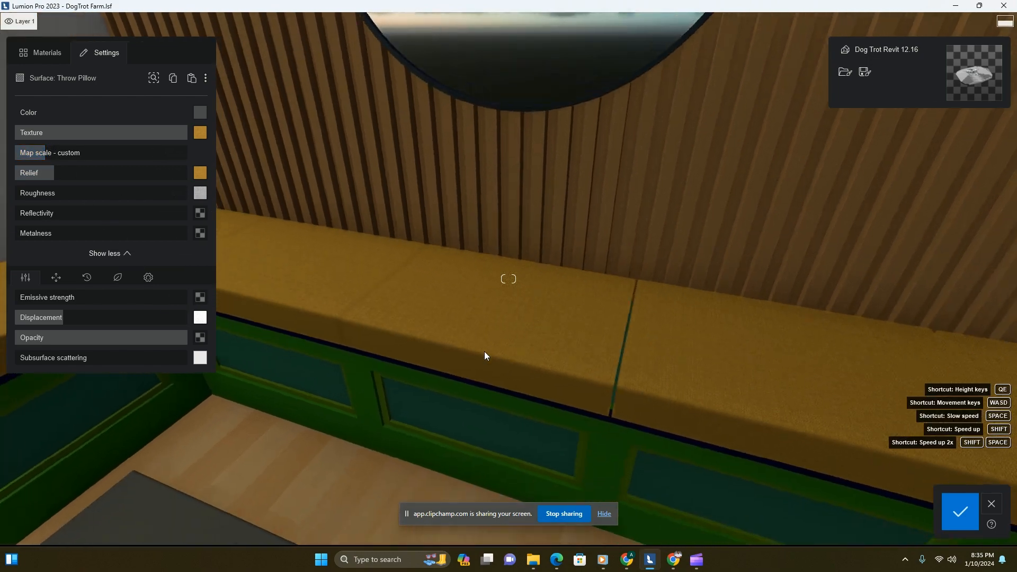
pyautogui.moveTo(489, 351); pyautogui.dragTo(498, 391, button='right')
pyautogui.press('e')
pyautogui.moveTo(334, 436); pyautogui.dragTo(359, 429, button='right')
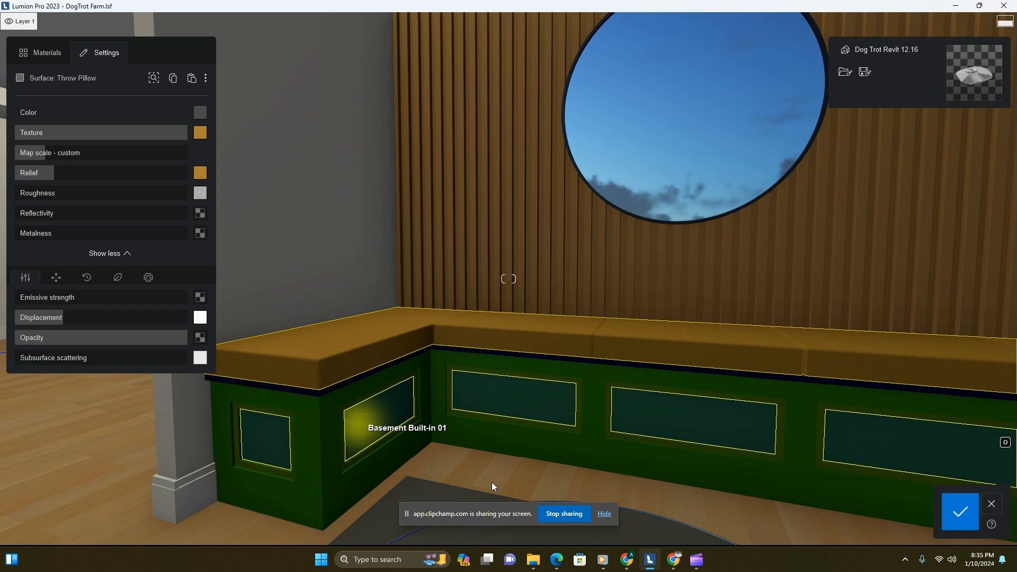
# - Apply the Plastic 002 material to the Basement Built-in 01 panels and lower its texture strength to roughly a tenth of its range
pyautogui.click(381, 419)
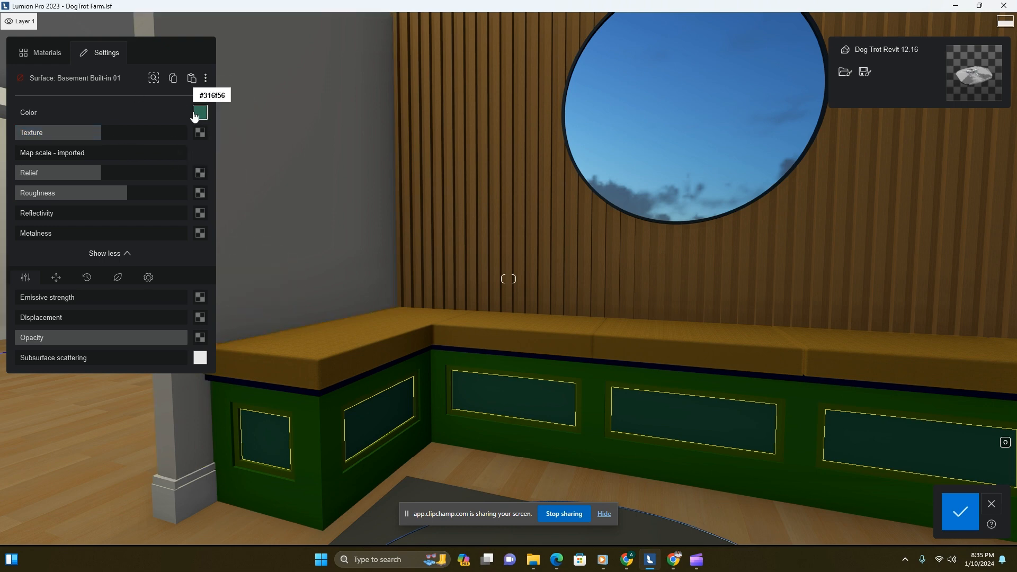
pyautogui.click(42, 53)
pyautogui.click(76, 169)
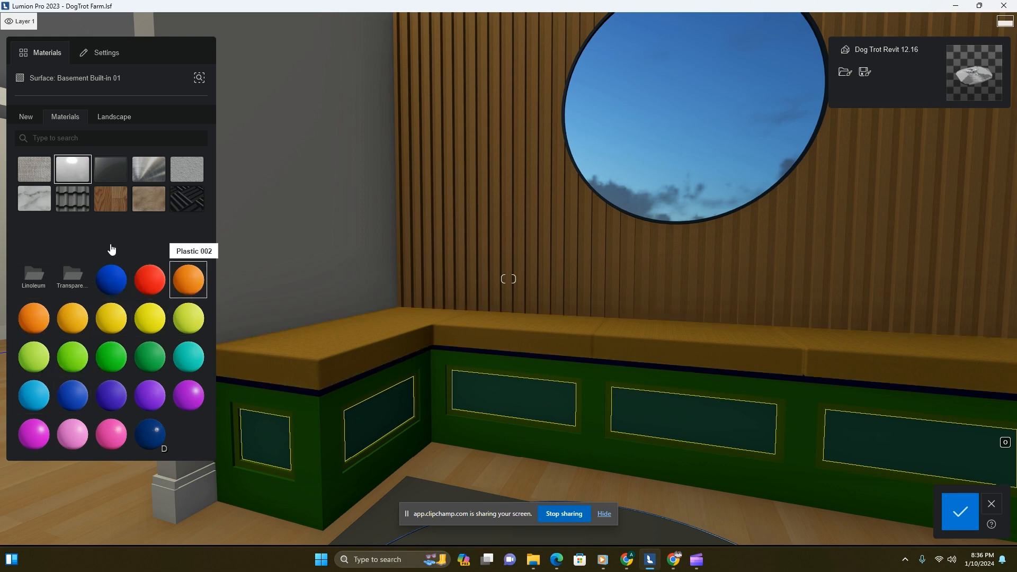
pyautogui.click(188, 280)
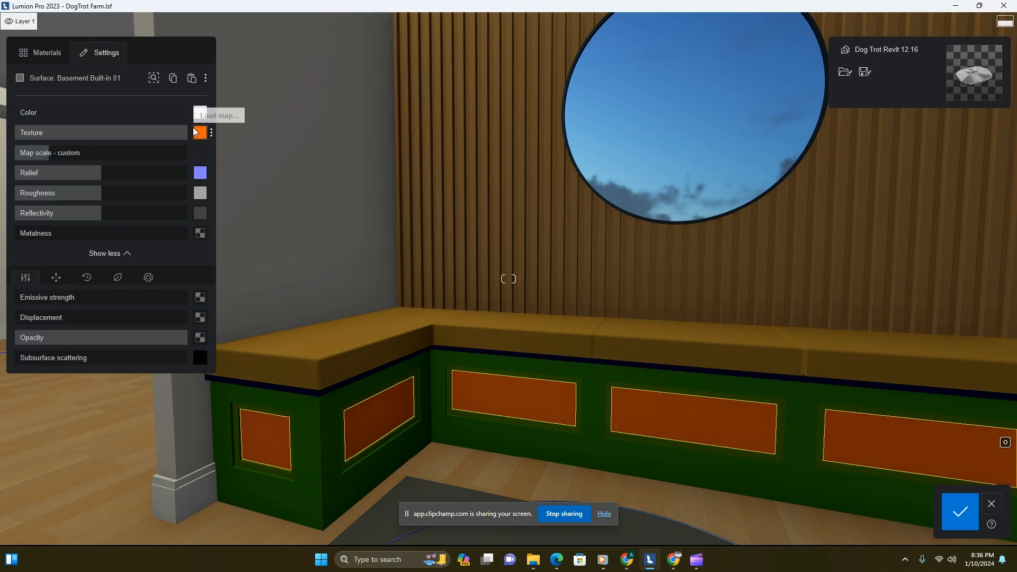
pyautogui.moveTo(149, 138); pyautogui.dragTo(35, 153)
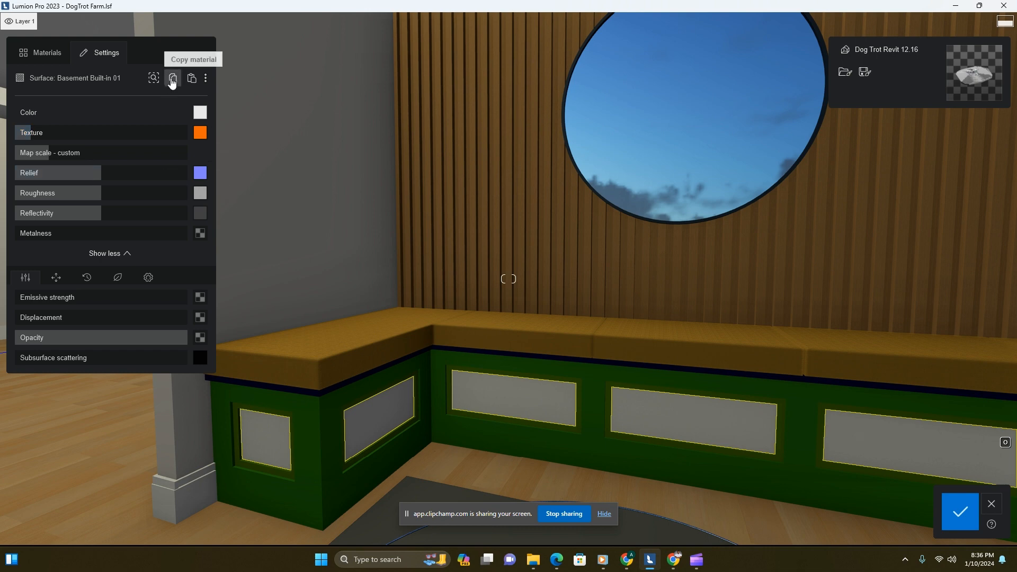
# - Copy the panels' plastic material and paste it onto the green Basement Built-in 02 surface
pyautogui.press('w')
pyautogui.moveTo(423, 439); pyautogui.dragTo(422, 441, button='right')
pyautogui.press('e')
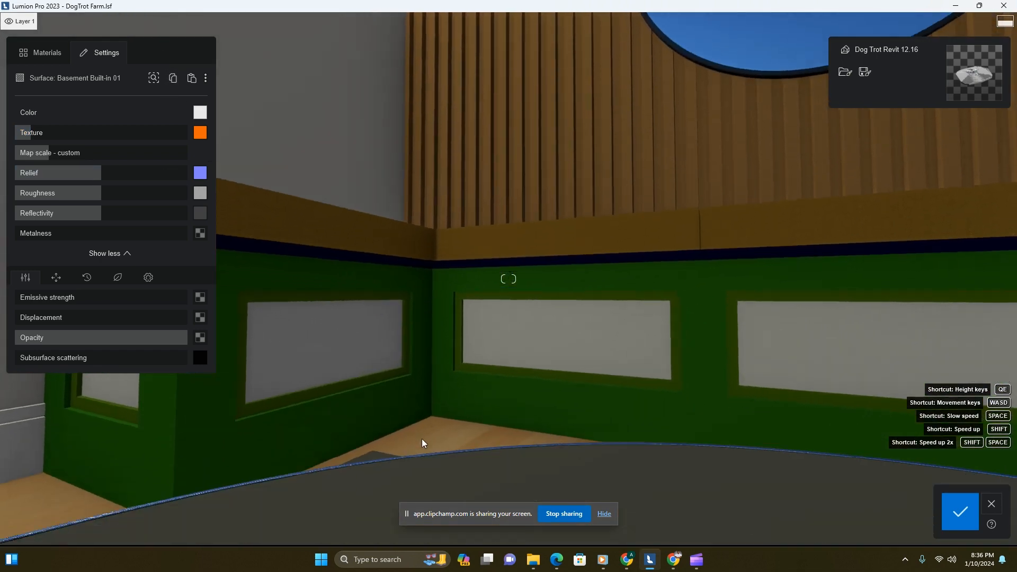
pyautogui.press('q')
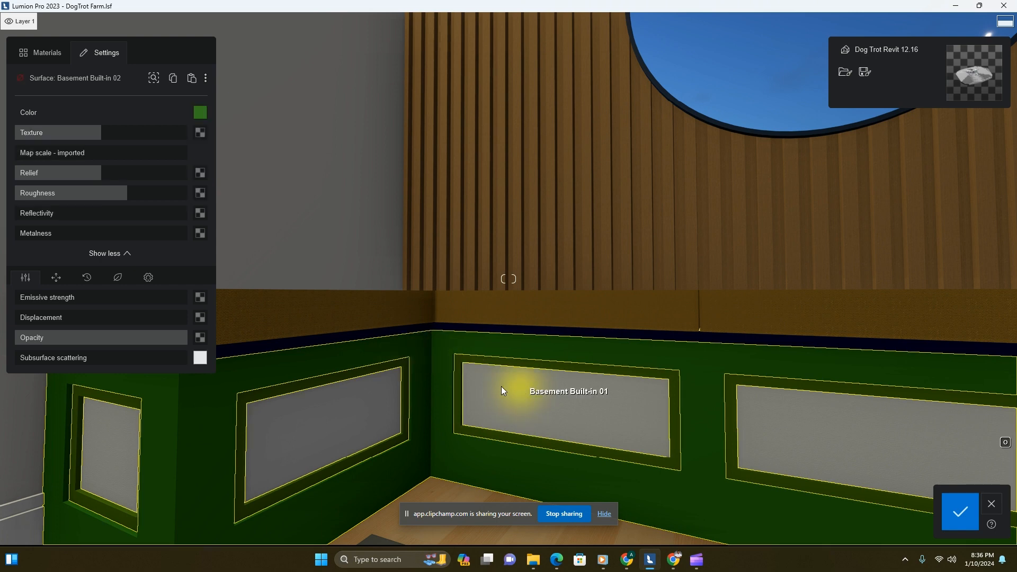
pyautogui.click(192, 78)
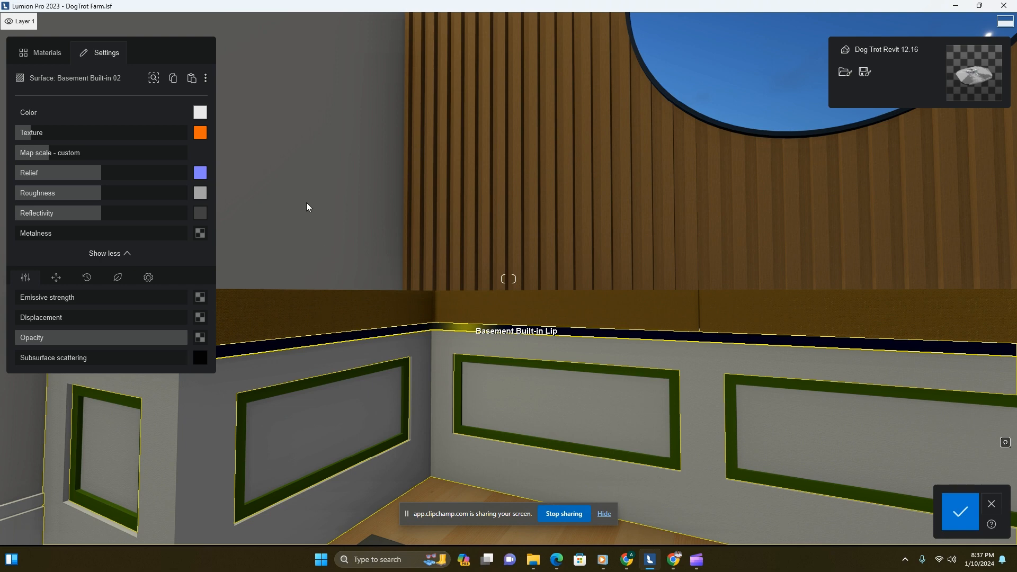
# - Paste the same plastic material onto the dark blue Basement Built-in Lip surface
pyautogui.click(328, 355)
pyautogui.click(174, 80)
pyautogui.click(293, 350)
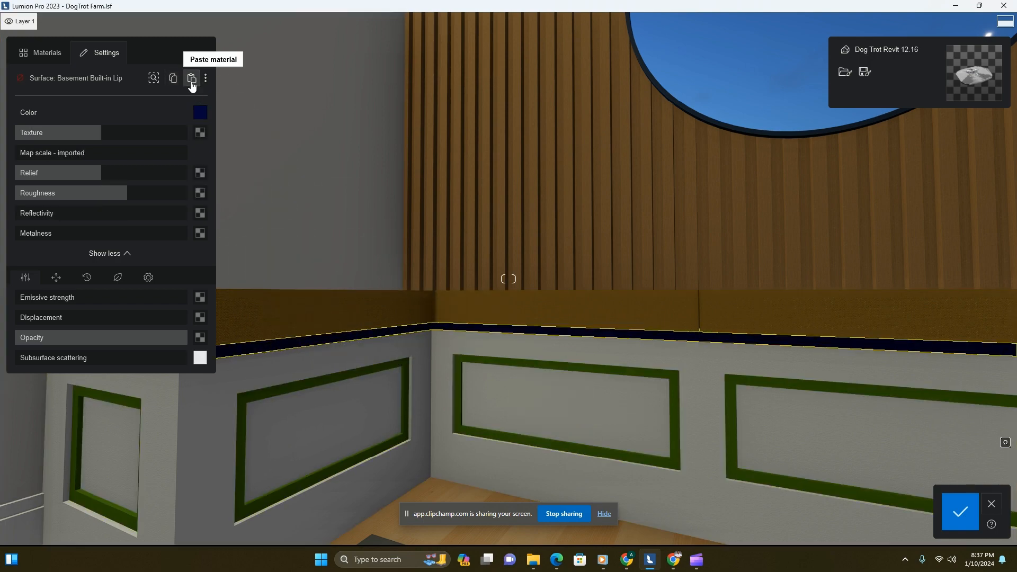
pyautogui.click(192, 78)
# - Paste the same plastic material onto the green Bench Trim 04 surface around the panels
pyautogui.moveTo(493, 419); pyautogui.dragTo(419, 417, button='right')
pyautogui.press('s')
pyautogui.press('q')
pyautogui.press('e')
pyautogui.press('d')
pyautogui.press('w')
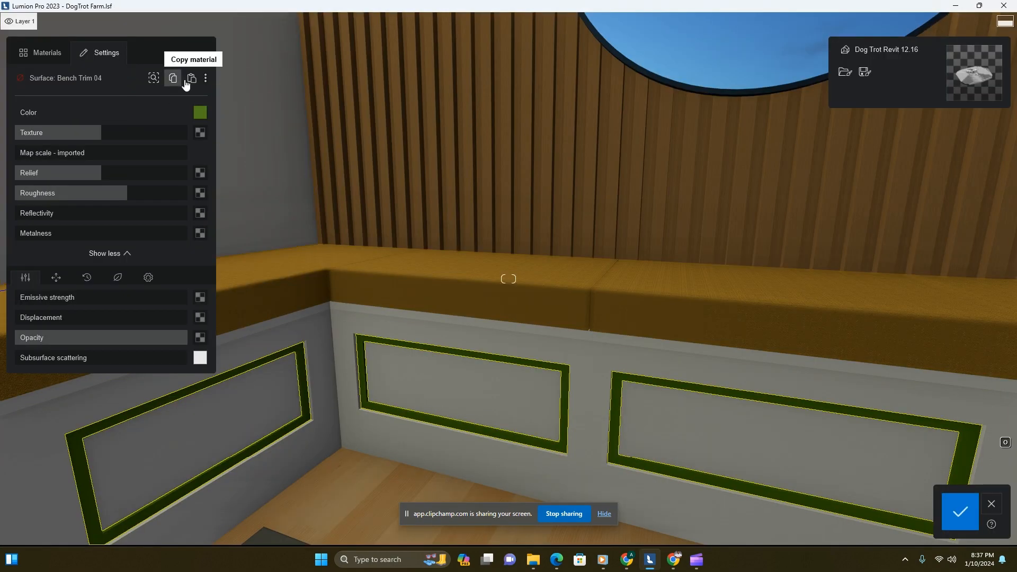
pyautogui.click(192, 78)
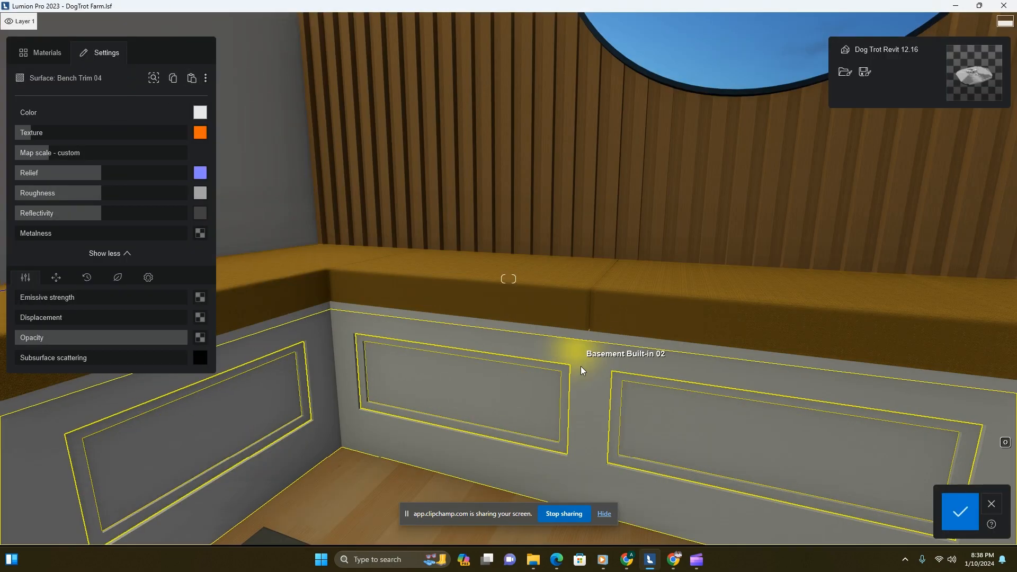
# - Review the repainted built-in bench from farther back and accept the material changes
pyautogui.moveTo(581, 366); pyautogui.dragTo(662, 416, button='right')
pyautogui.press('s')
pyautogui.press('q')
pyautogui.press('s')
pyautogui.press('q')
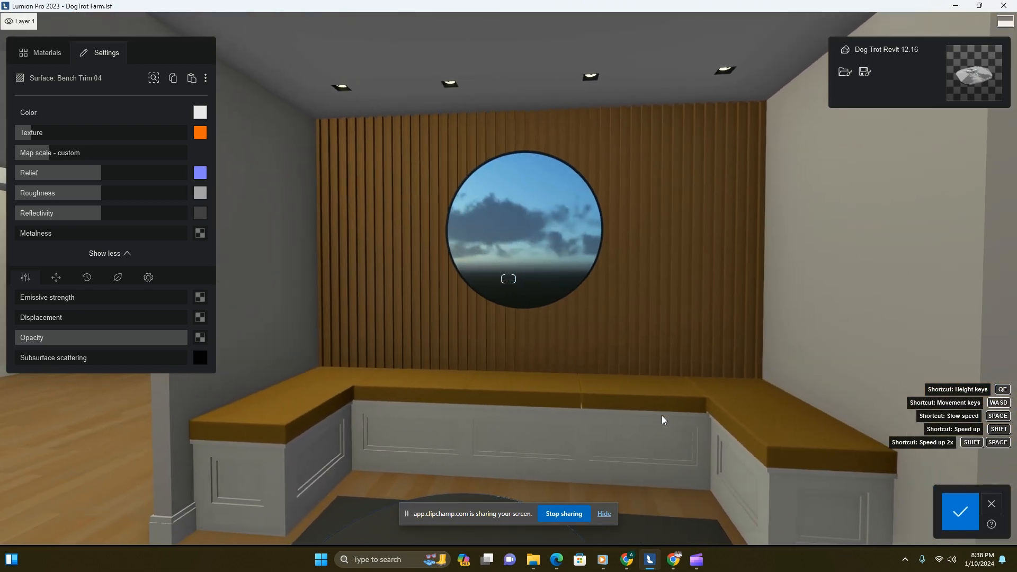
pyautogui.press('e')
pyautogui.press('d')
pyautogui.press('a')
pyautogui.press('a')
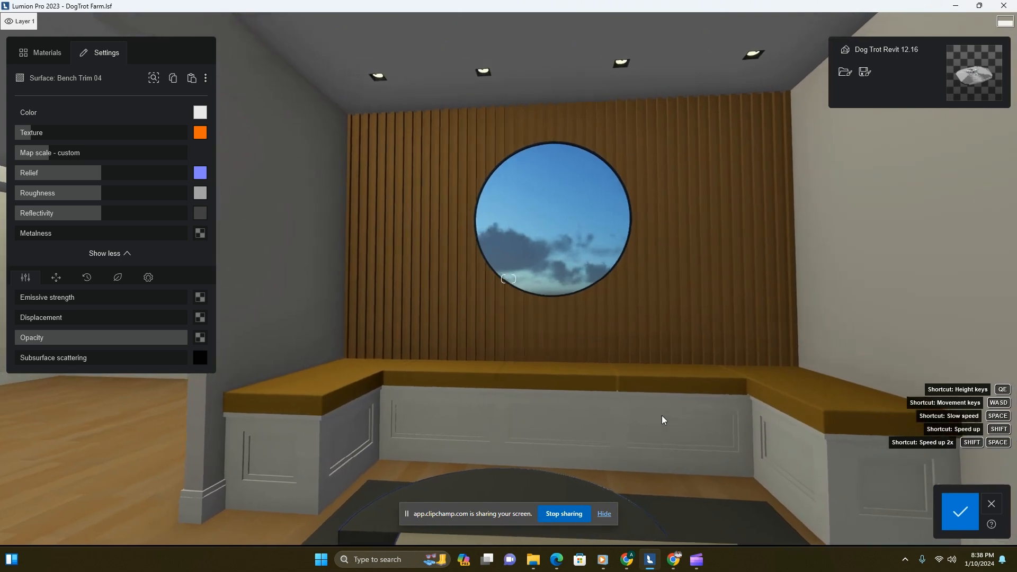
pyautogui.press('w')
pyautogui.press('s')
pyautogui.press('q')
pyautogui.moveTo(663, 415); pyautogui.dragTo(682, 425, button='right')
pyautogui.press('e')
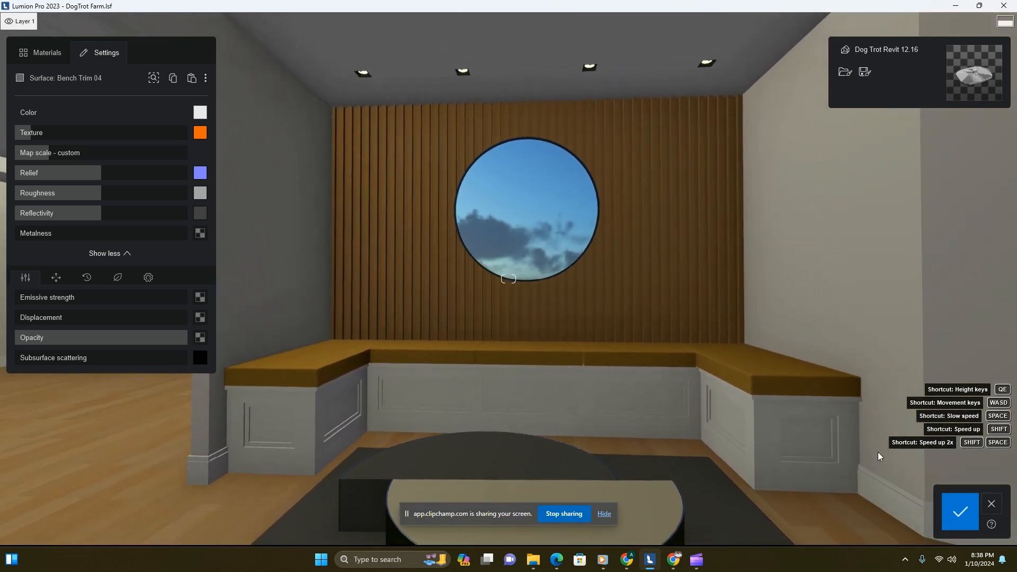
pyautogui.click(960, 512)
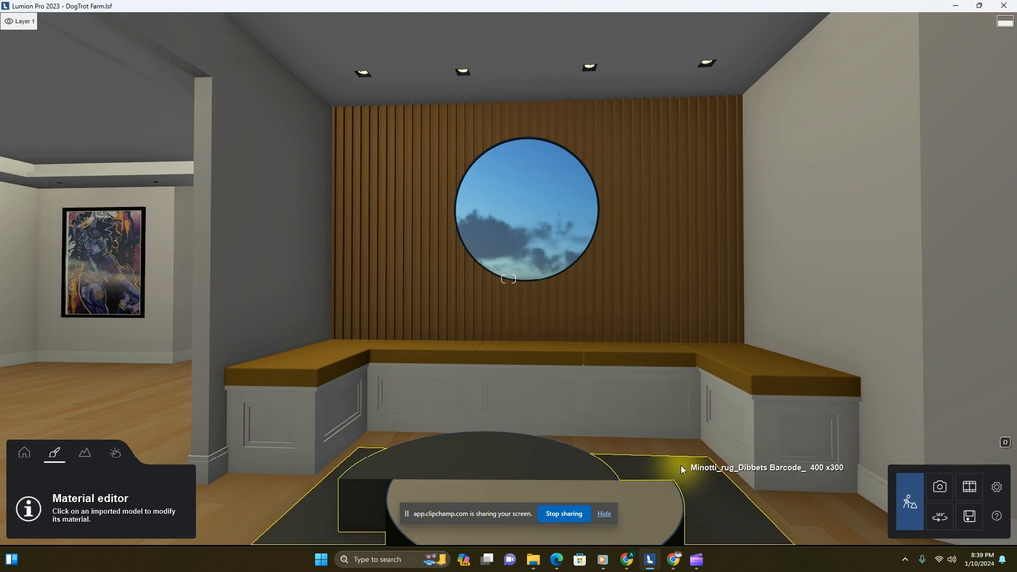
# - Load the BARCODE CORDA_GREY image from the Minotti RUGS materials as the texture of the rug under the coffee table
pyautogui.press('d')
pyautogui.moveTo(682, 465); pyautogui.dragTo(701, 487, button='right')
pyautogui.press('a')
pyautogui.press('s')
pyautogui.press('s')
pyautogui.press('s')
pyautogui.click(714, 512)
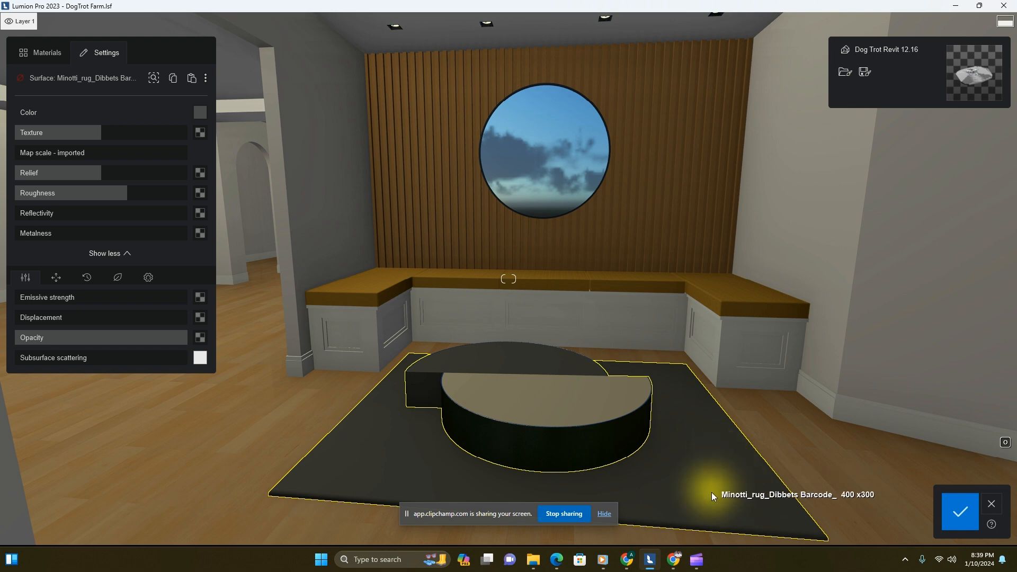
pyautogui.click(200, 133)
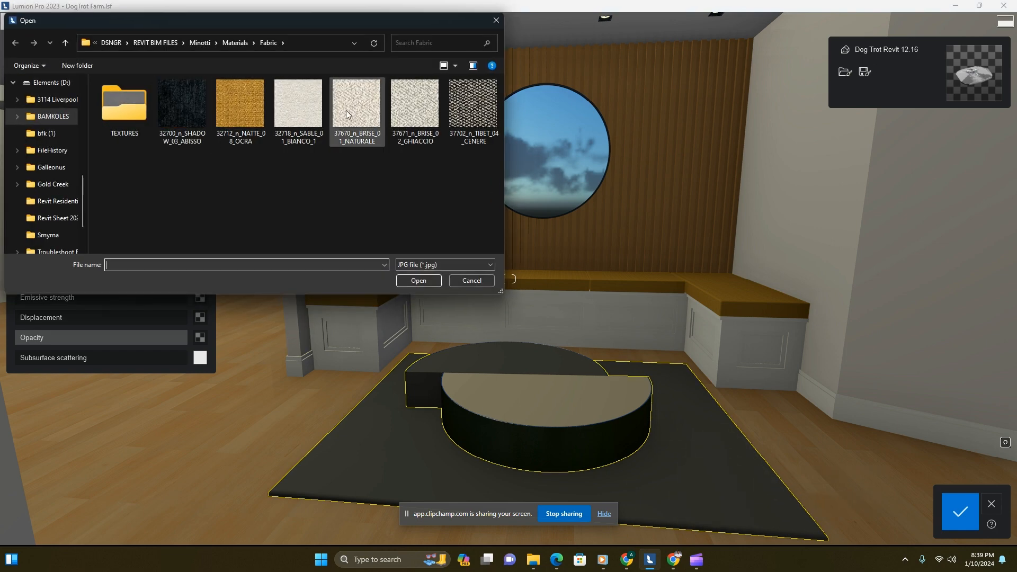
pyautogui.click(231, 43)
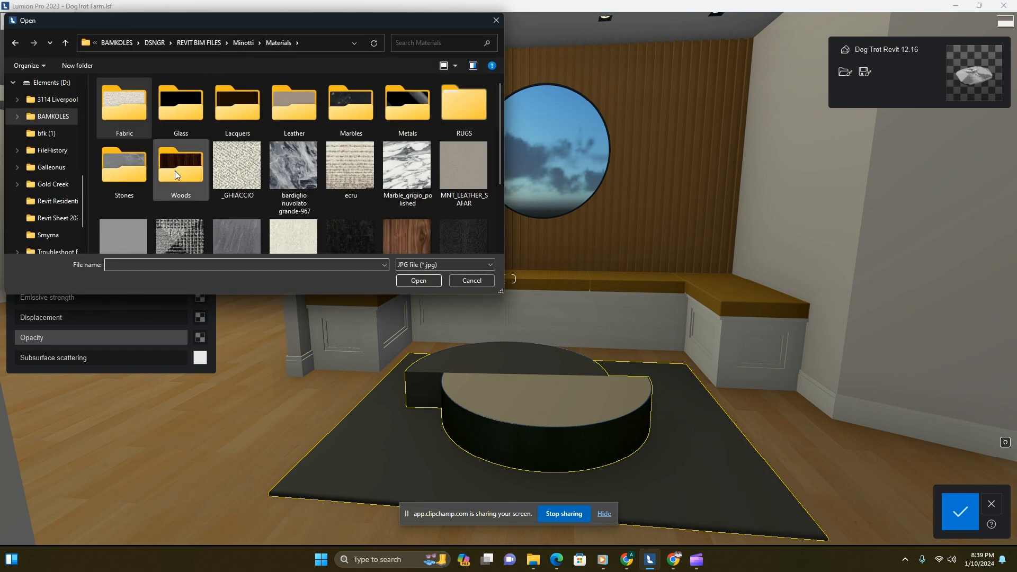
pyautogui.doubleClick(464, 106)
pyautogui.doubleClick(138, 113)
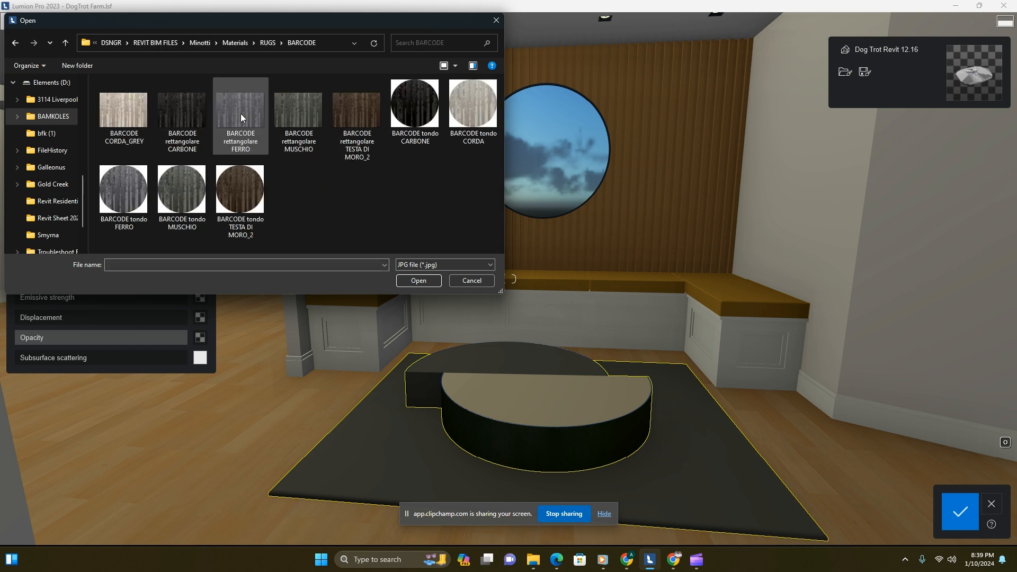
pyautogui.doubleClick(138, 109)
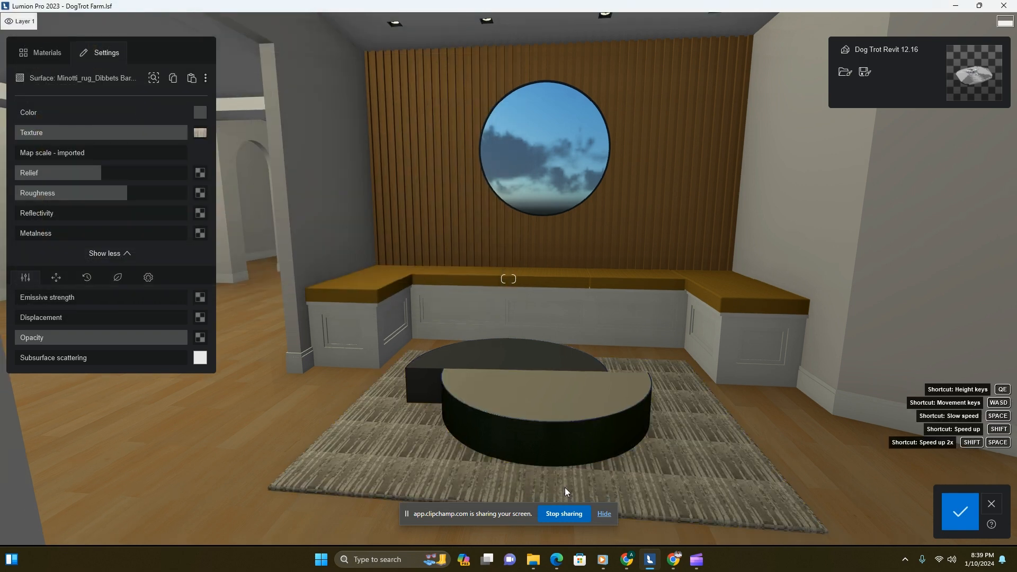
# - Load the BARCODE CORDA_GREY image as the rug's relief map
pyautogui.press('e')
pyautogui.moveTo(565, 487); pyautogui.dragTo(628, 493, button='right')
pyautogui.press('w')
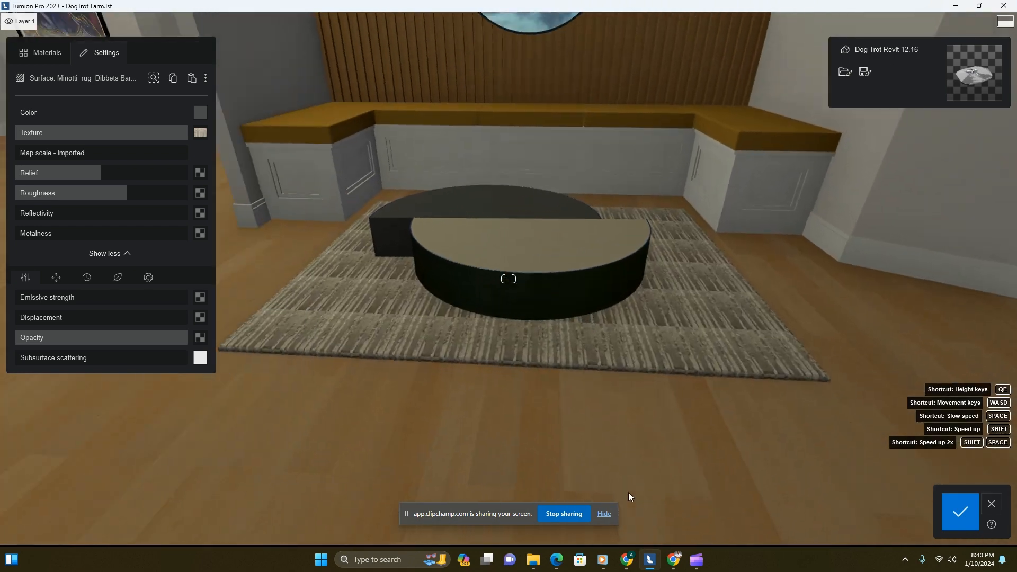
pyautogui.press('q')
pyautogui.press('q')
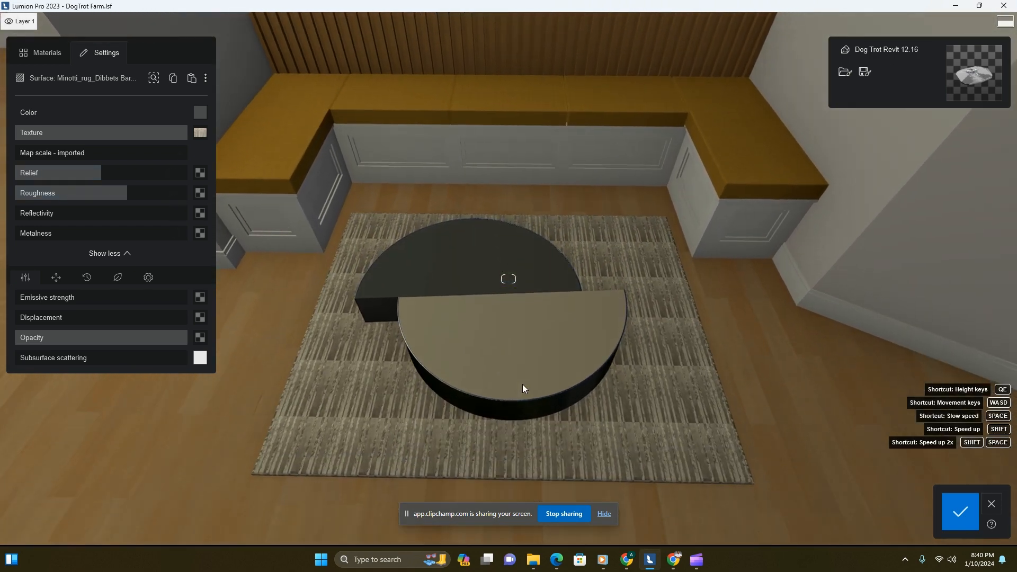
pyautogui.click(200, 132)
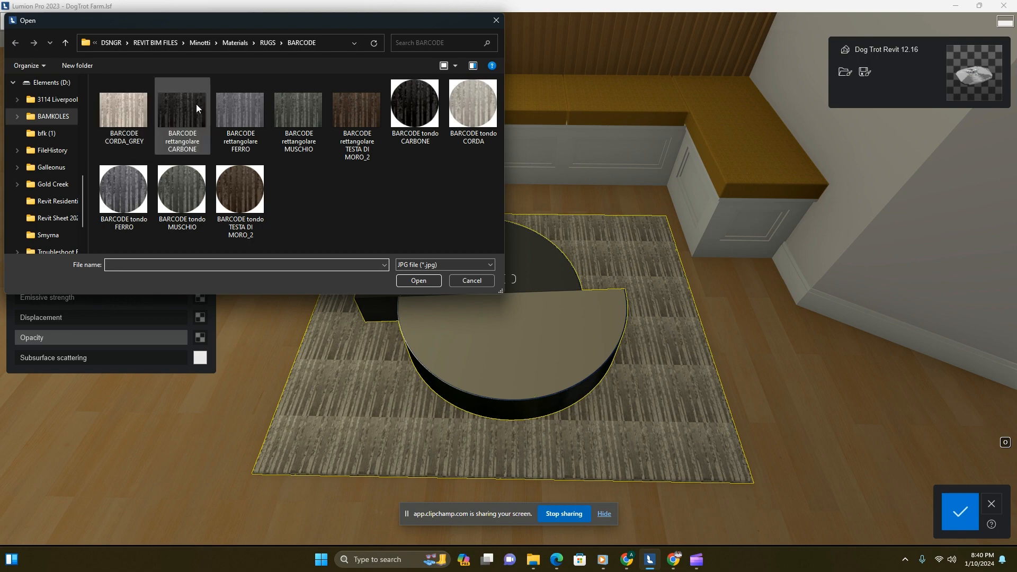
pyautogui.doubleClick(121, 108)
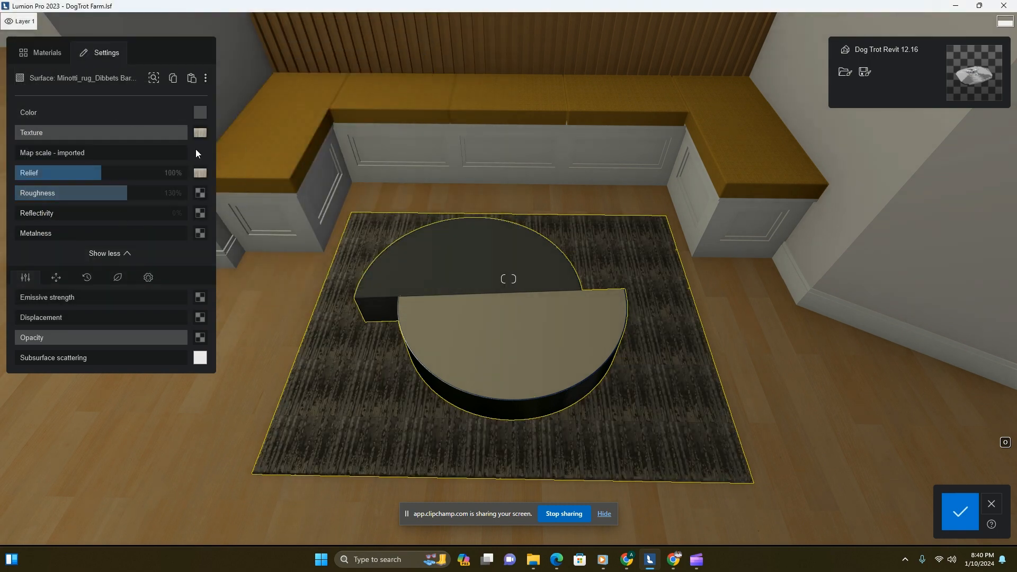
# - Load BARCODE rug images as the rug's roughness and displacement maps
pyautogui.click(201, 193)
pyautogui.doubleClick(167, 133)
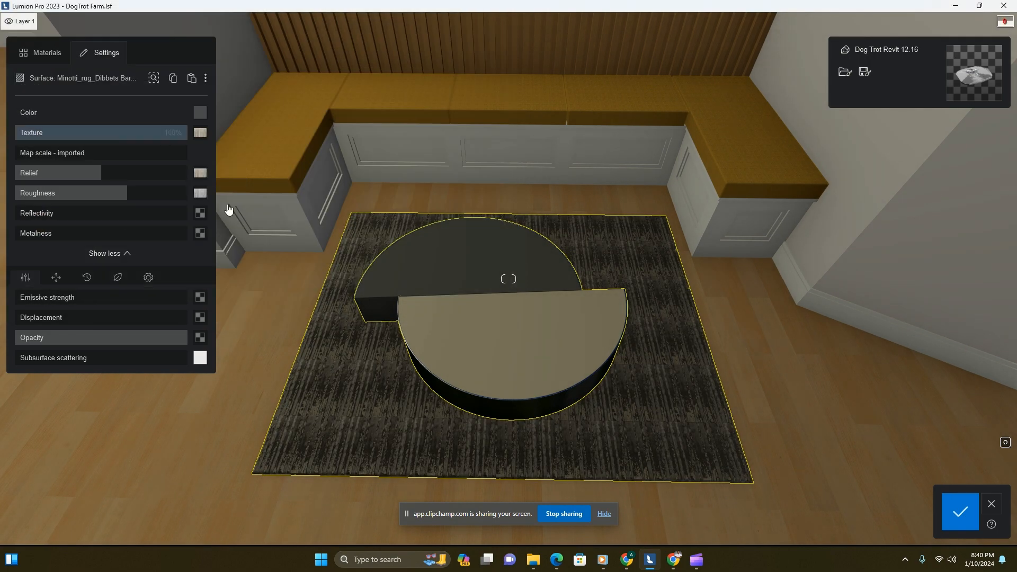
pyautogui.click(199, 317)
pyautogui.doubleClick(127, 116)
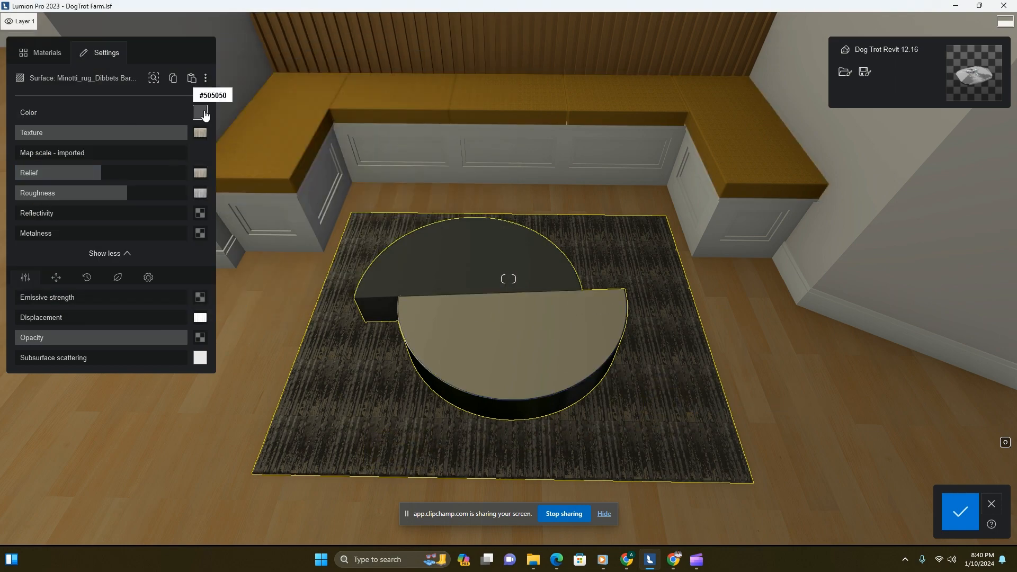
# - Remove the rug's relief map and give its texture a custom map scale of roughly a third of the range
pyautogui.click(210, 173)
pyautogui.click(261, 175)
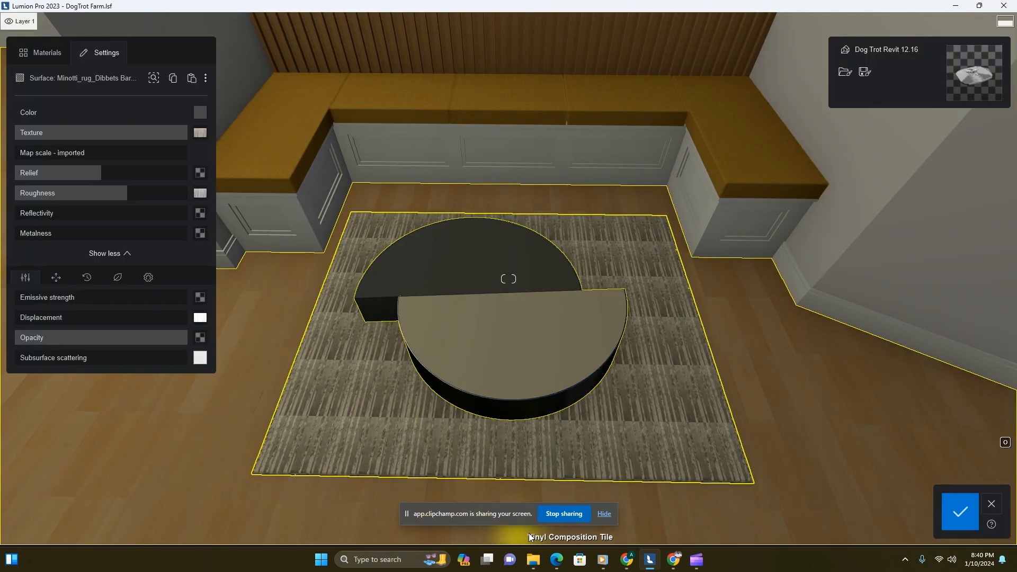
pyautogui.moveTo(689, 464); pyautogui.dragTo(685, 493, button='right')
pyautogui.moveTo(12, 155); pyautogui.dragTo(125, 182)
pyautogui.scroll(3, 225, 246)
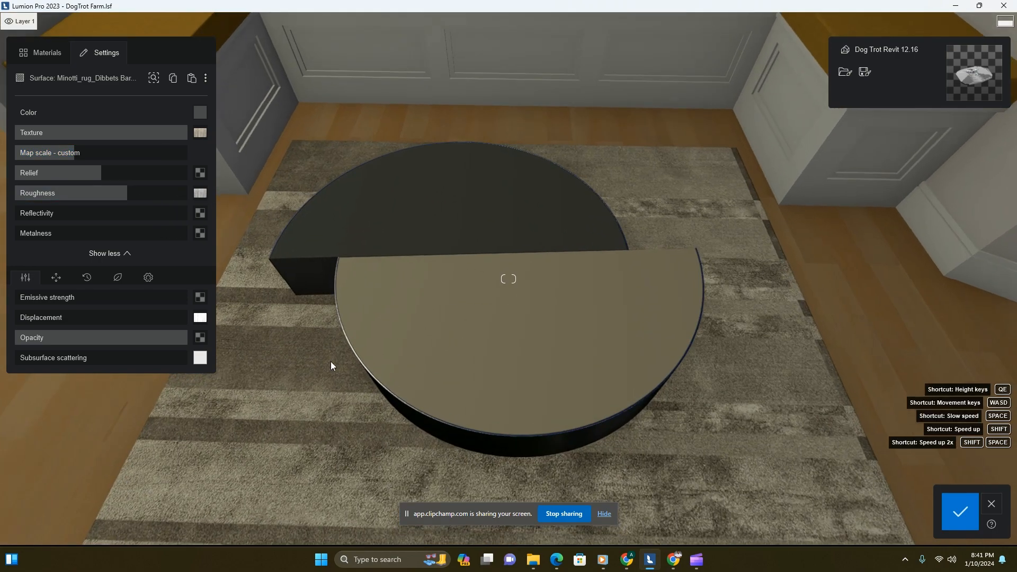
pyautogui.moveTo(76, 153); pyautogui.dragTo(74, 166)
pyautogui.moveTo(482, 326); pyautogui.dragTo(637, 400, button='right')
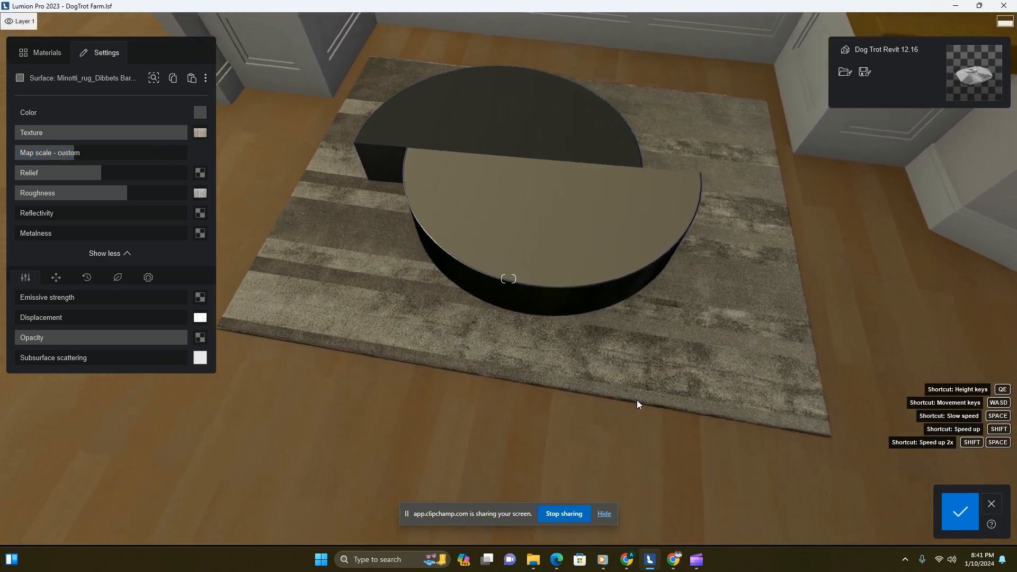
# - Lower the rug's roughness to nearly the minimum and reduce its custom map scale slightly
pyautogui.scroll(3, 620, 416)
pyautogui.moveTo(601, 434); pyautogui.dragTo(332, 314, button='right')
pyautogui.moveTo(99, 175); pyautogui.dragTo(23, 212)
pyautogui.moveTo(46, 173); pyautogui.dragTo(70, 154)
pyautogui.scroll(-5, 244, 258)
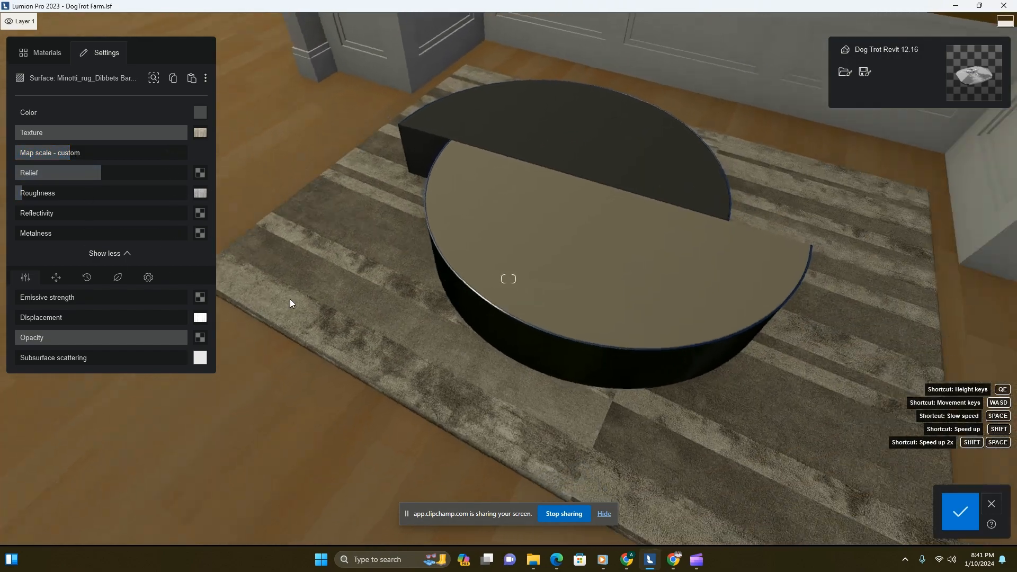
pyautogui.moveTo(291, 298); pyautogui.dragTo(317, 344, button='right')
pyautogui.scroll(3, 317, 345)
pyautogui.scroll(-5, 318, 344)
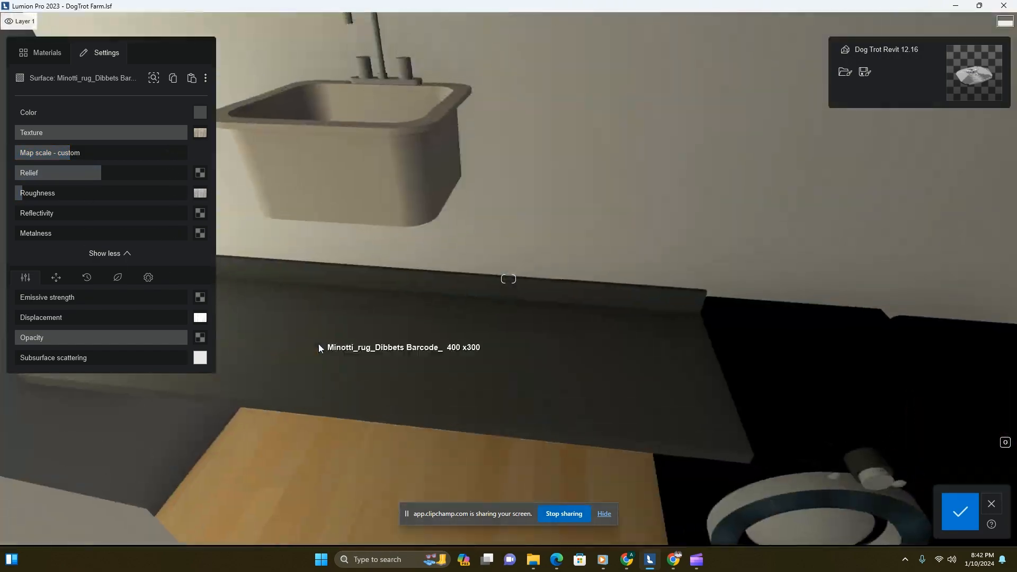
pyautogui.scroll(-6, 319, 344)
pyautogui.moveTo(357, 426); pyautogui.dragTo(353, 417, button='right')
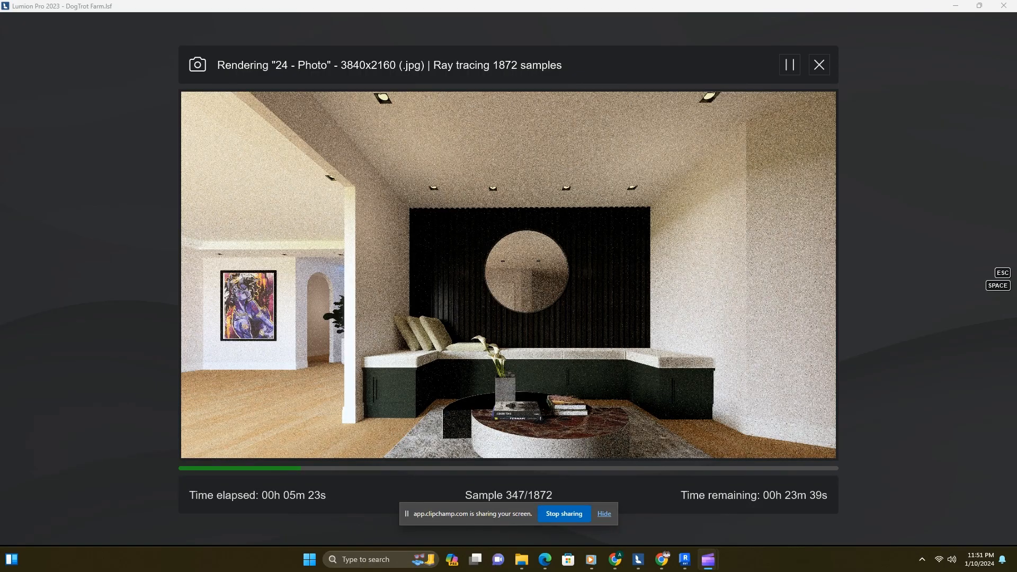
pyautogui.click(605, 514)
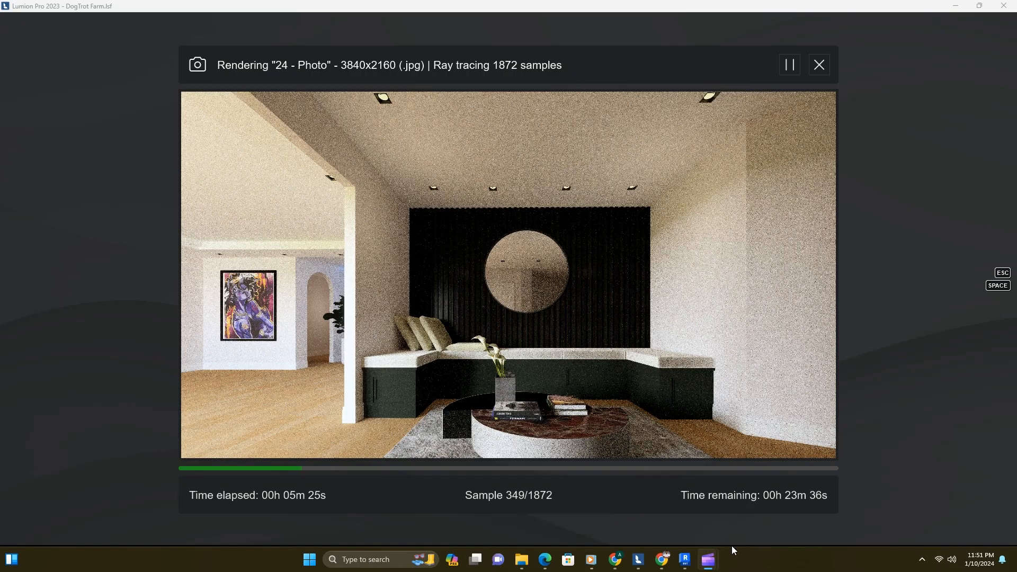